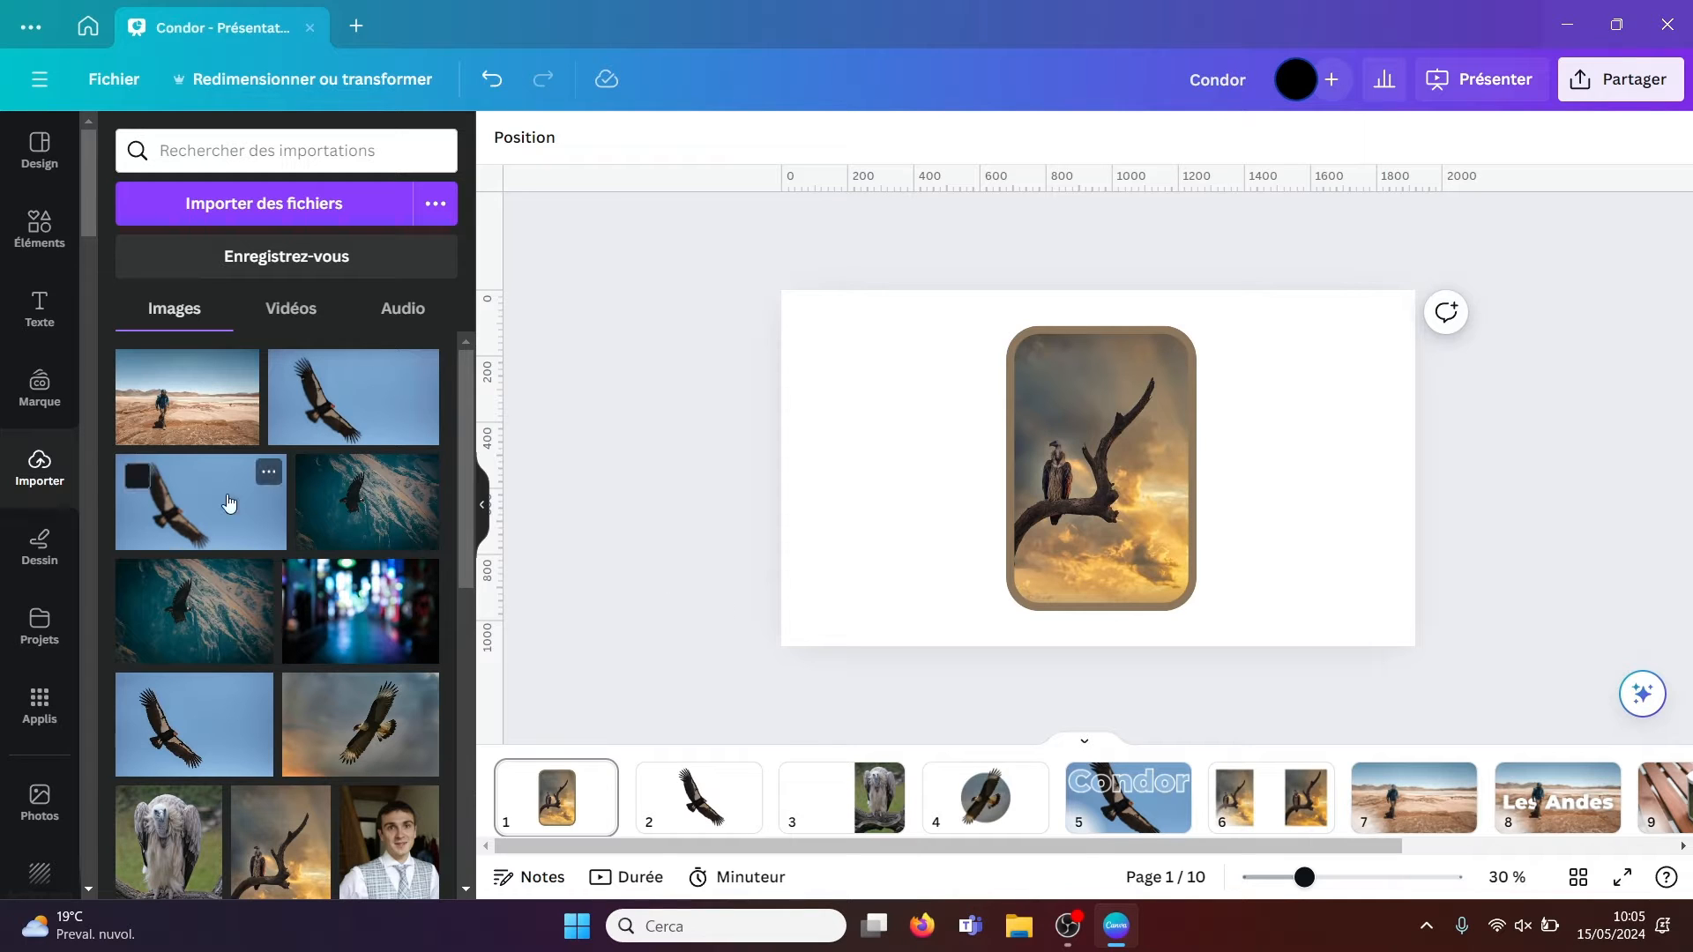
left_click(278, 205)
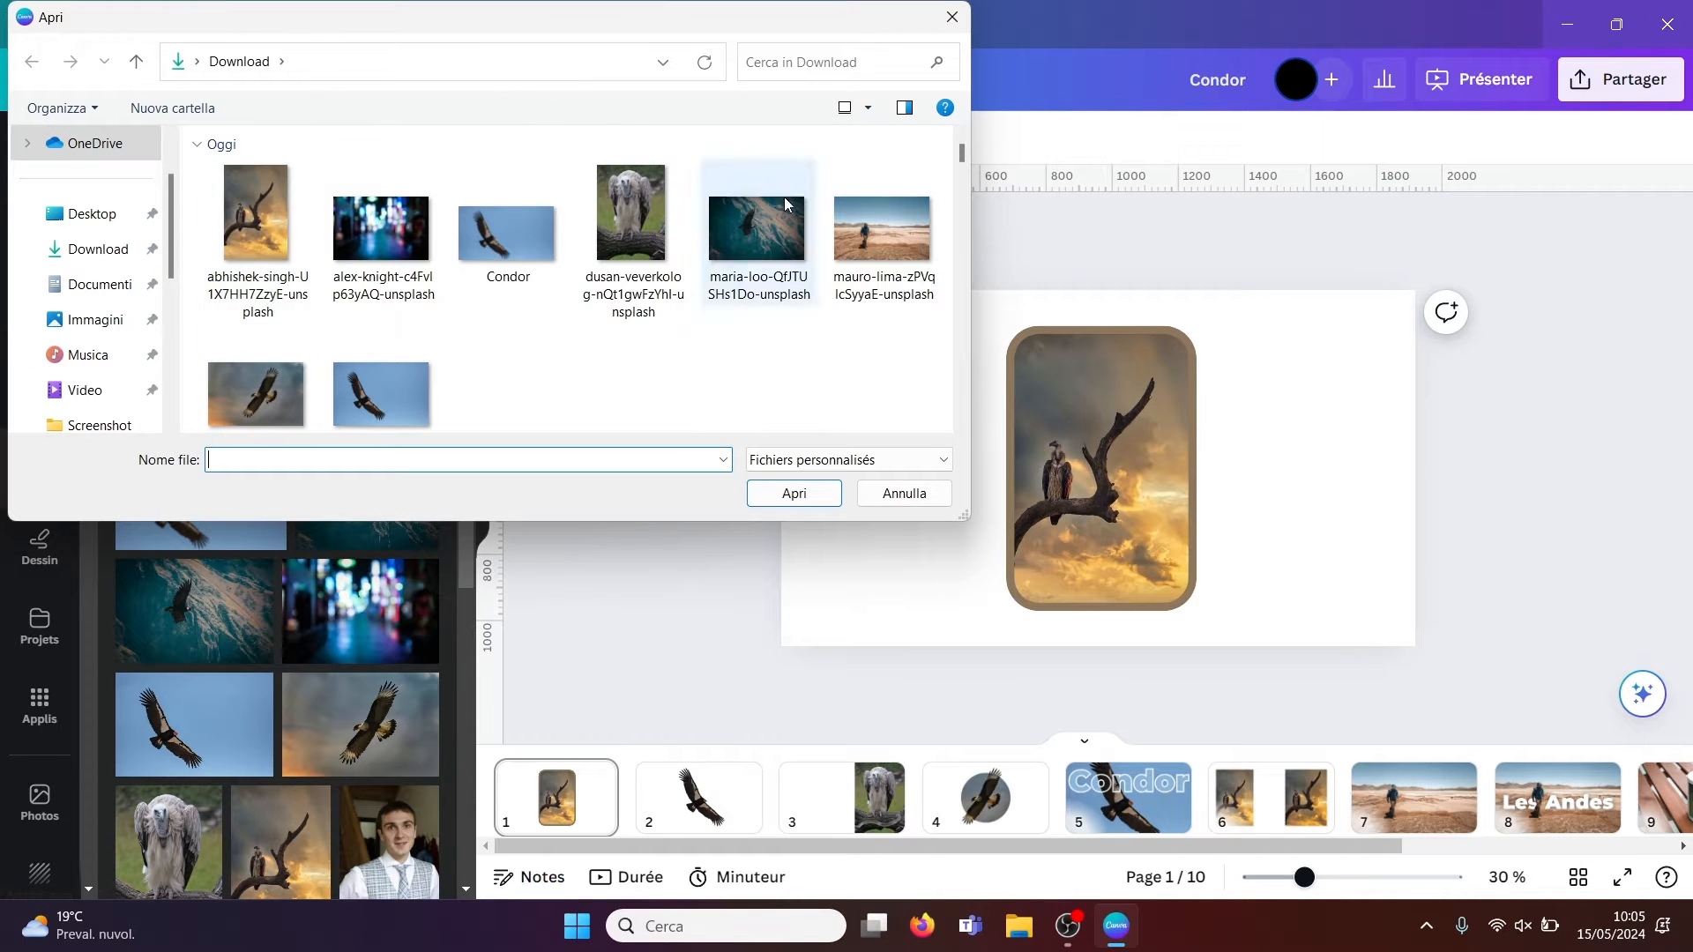
left_click(964, 32)
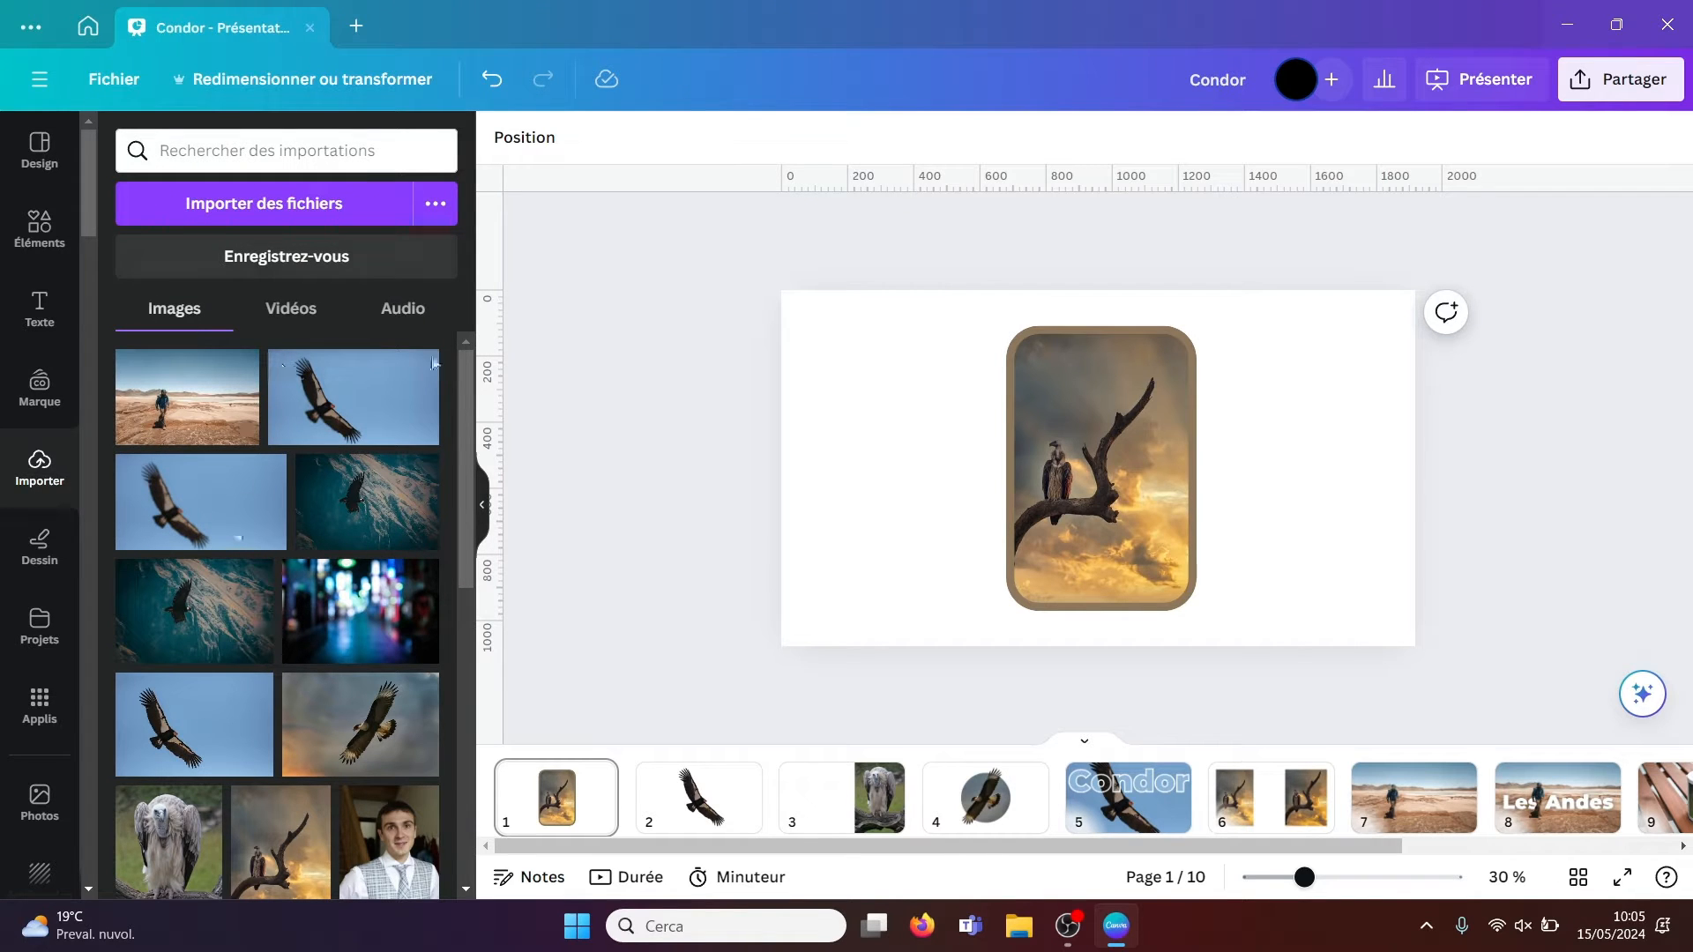
left_click(482, 504)
left_click(90, 28)
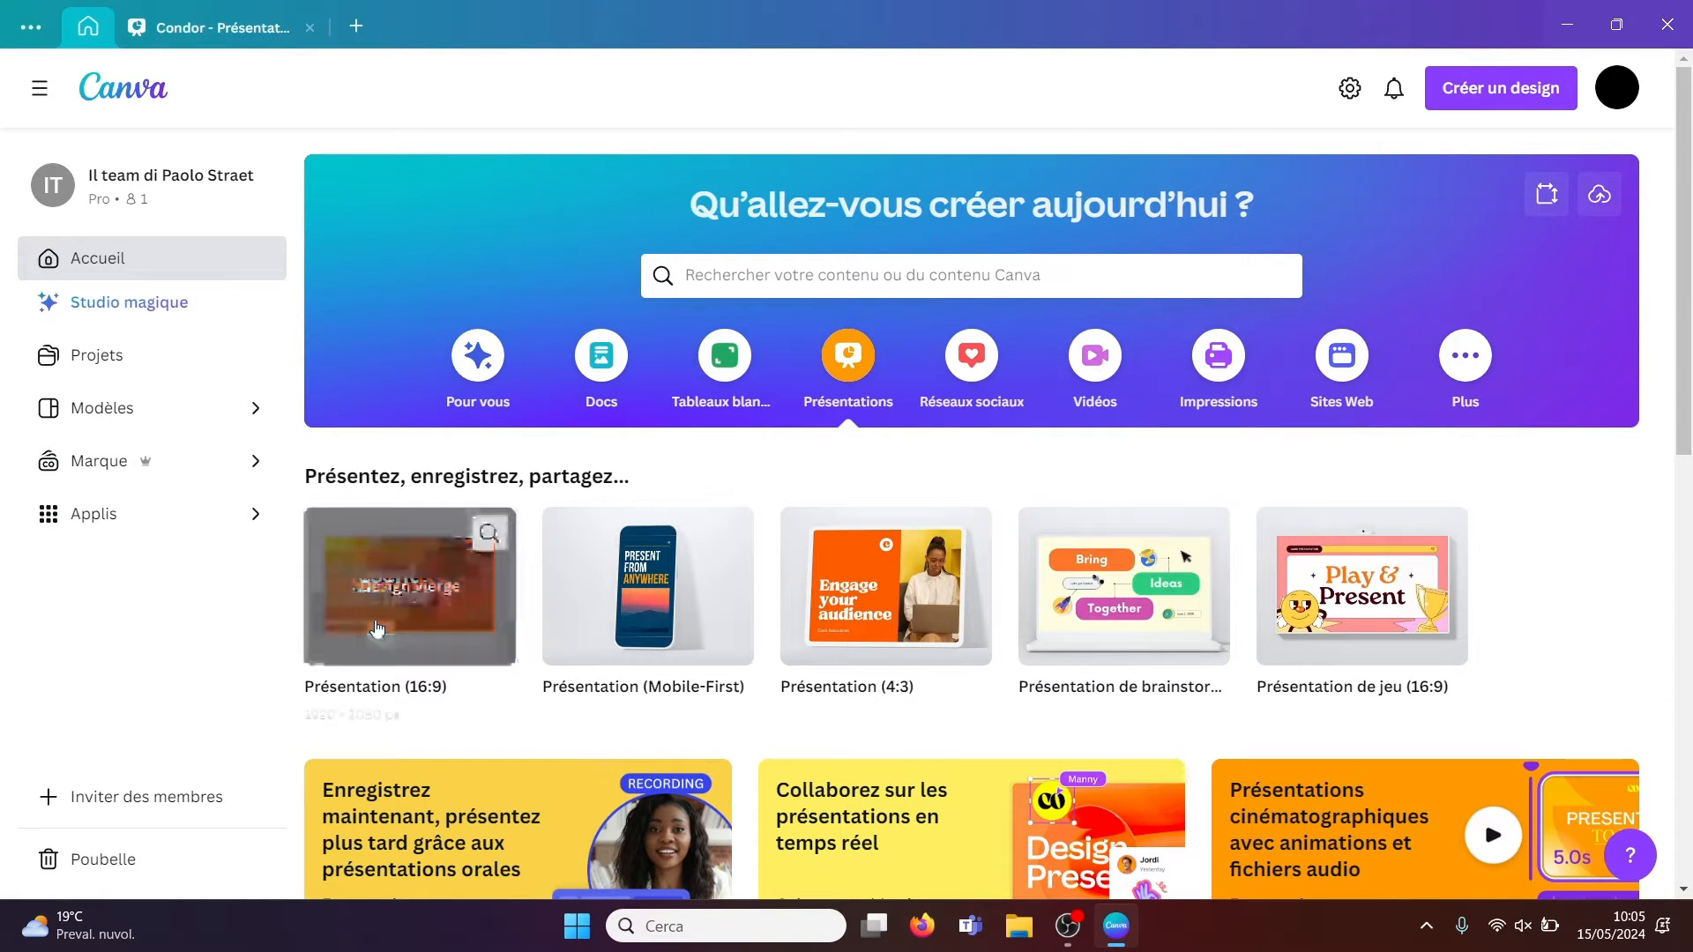
left_click(225, 30)
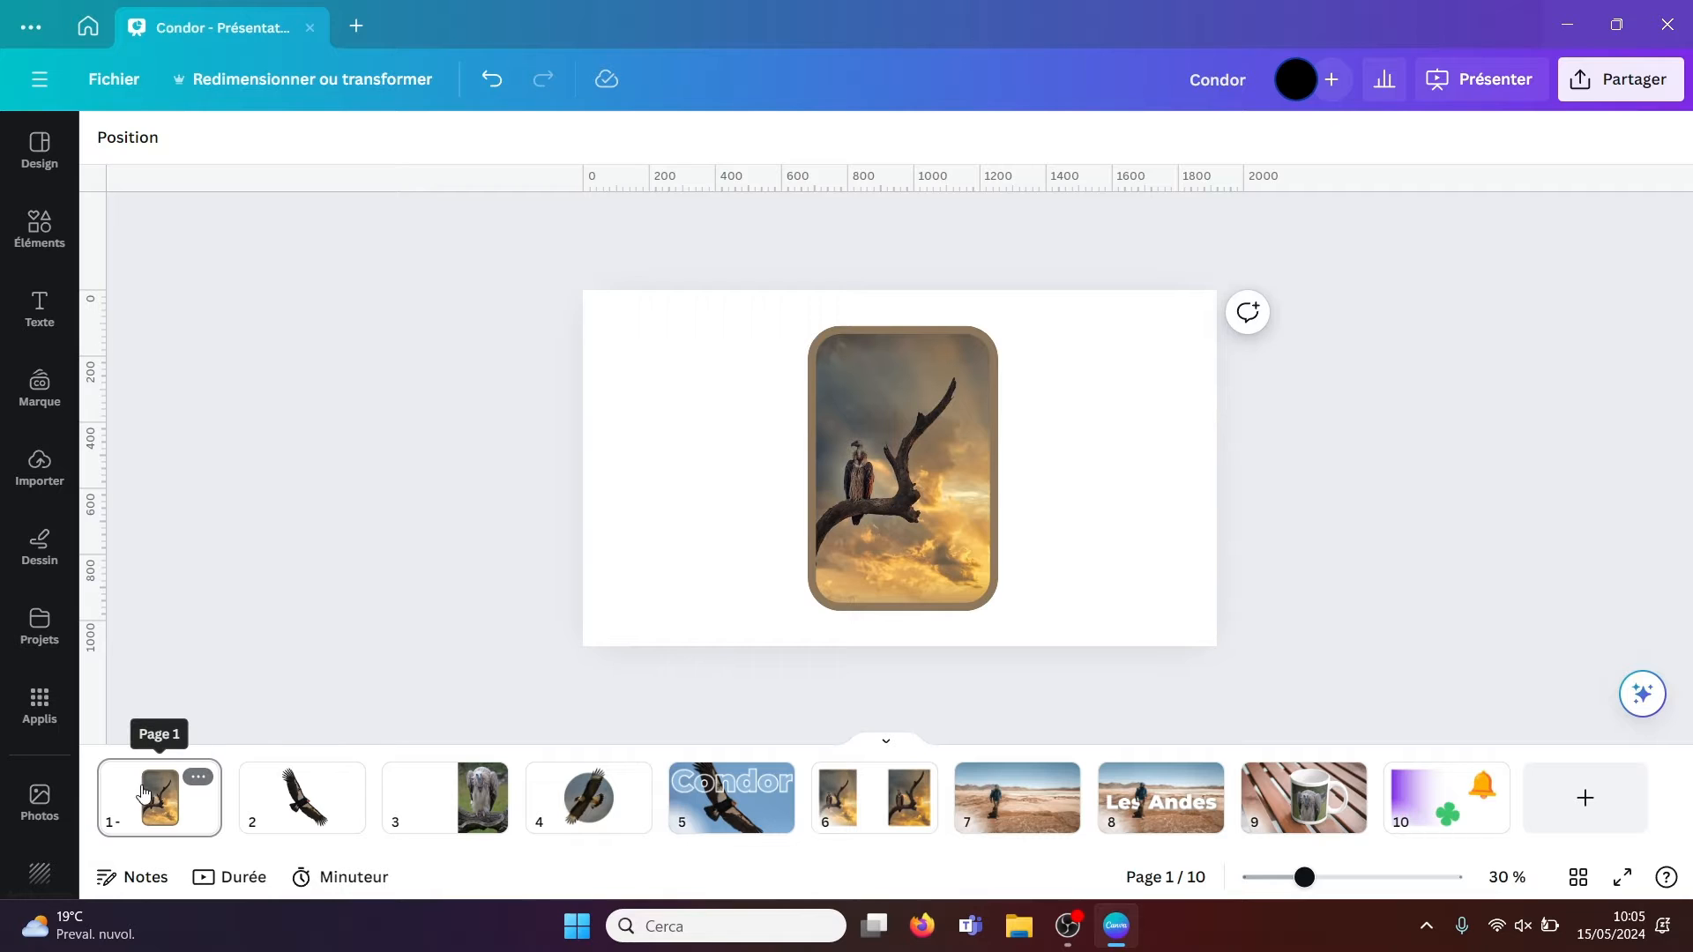
- Add the uploaded vulture-on-a-branch photo to page 1 and place it left of the existing framed copy
left_click(32, 479)
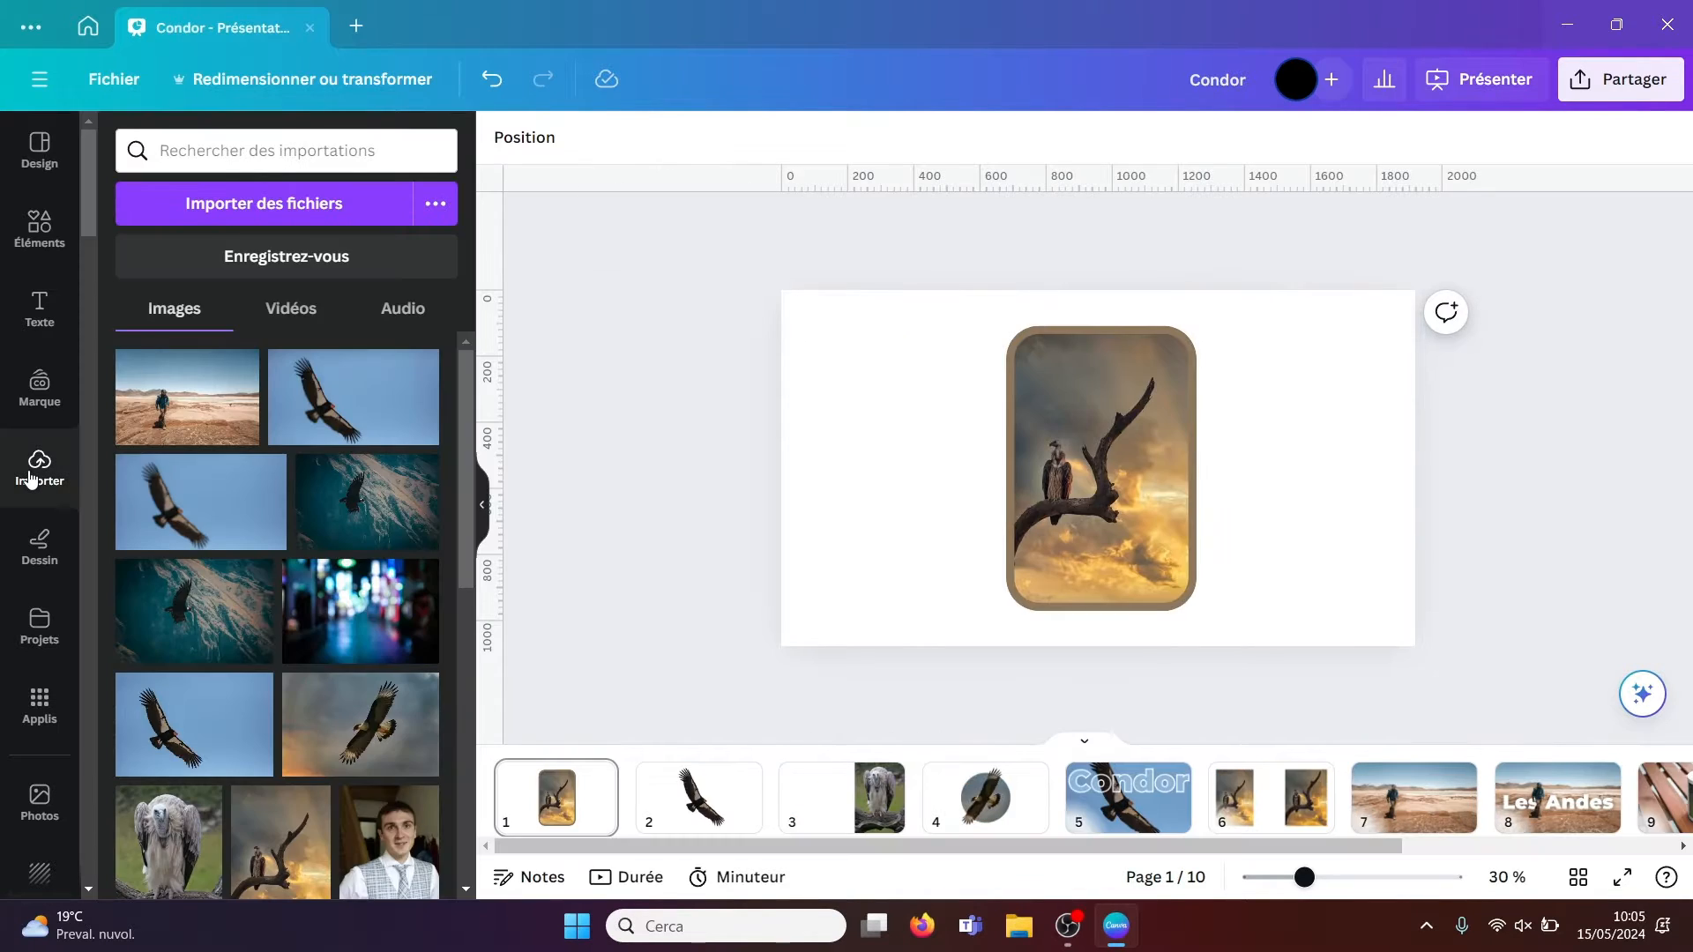
left_click_drag(462, 383, 465, 436)
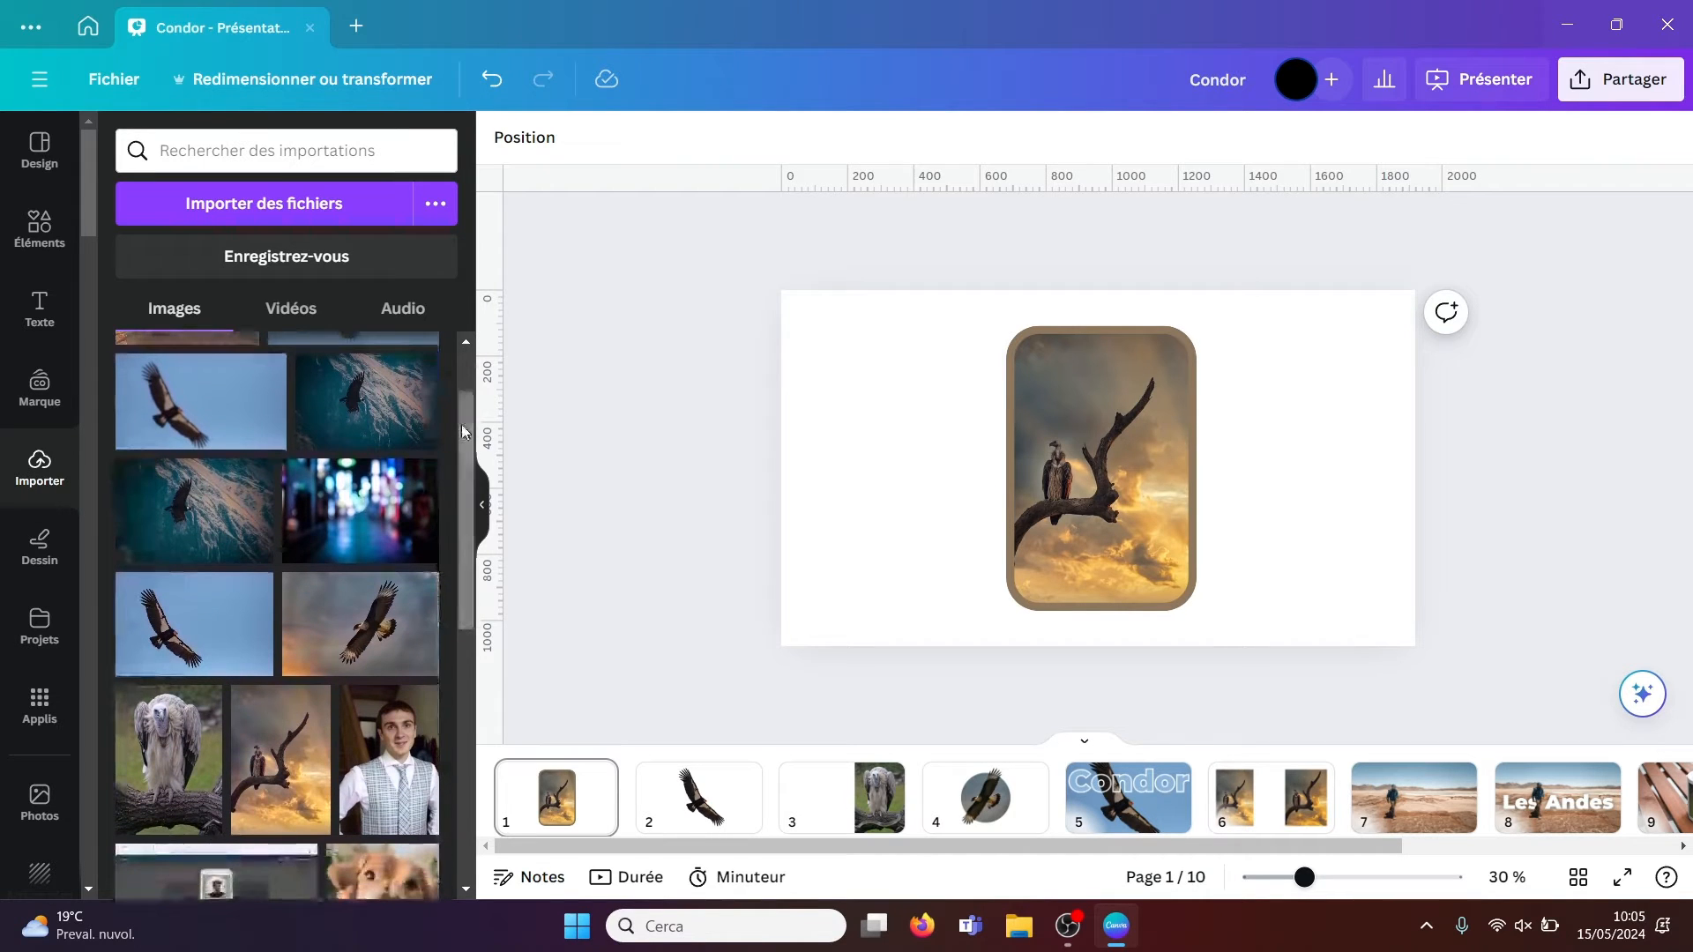
left_click(290, 777)
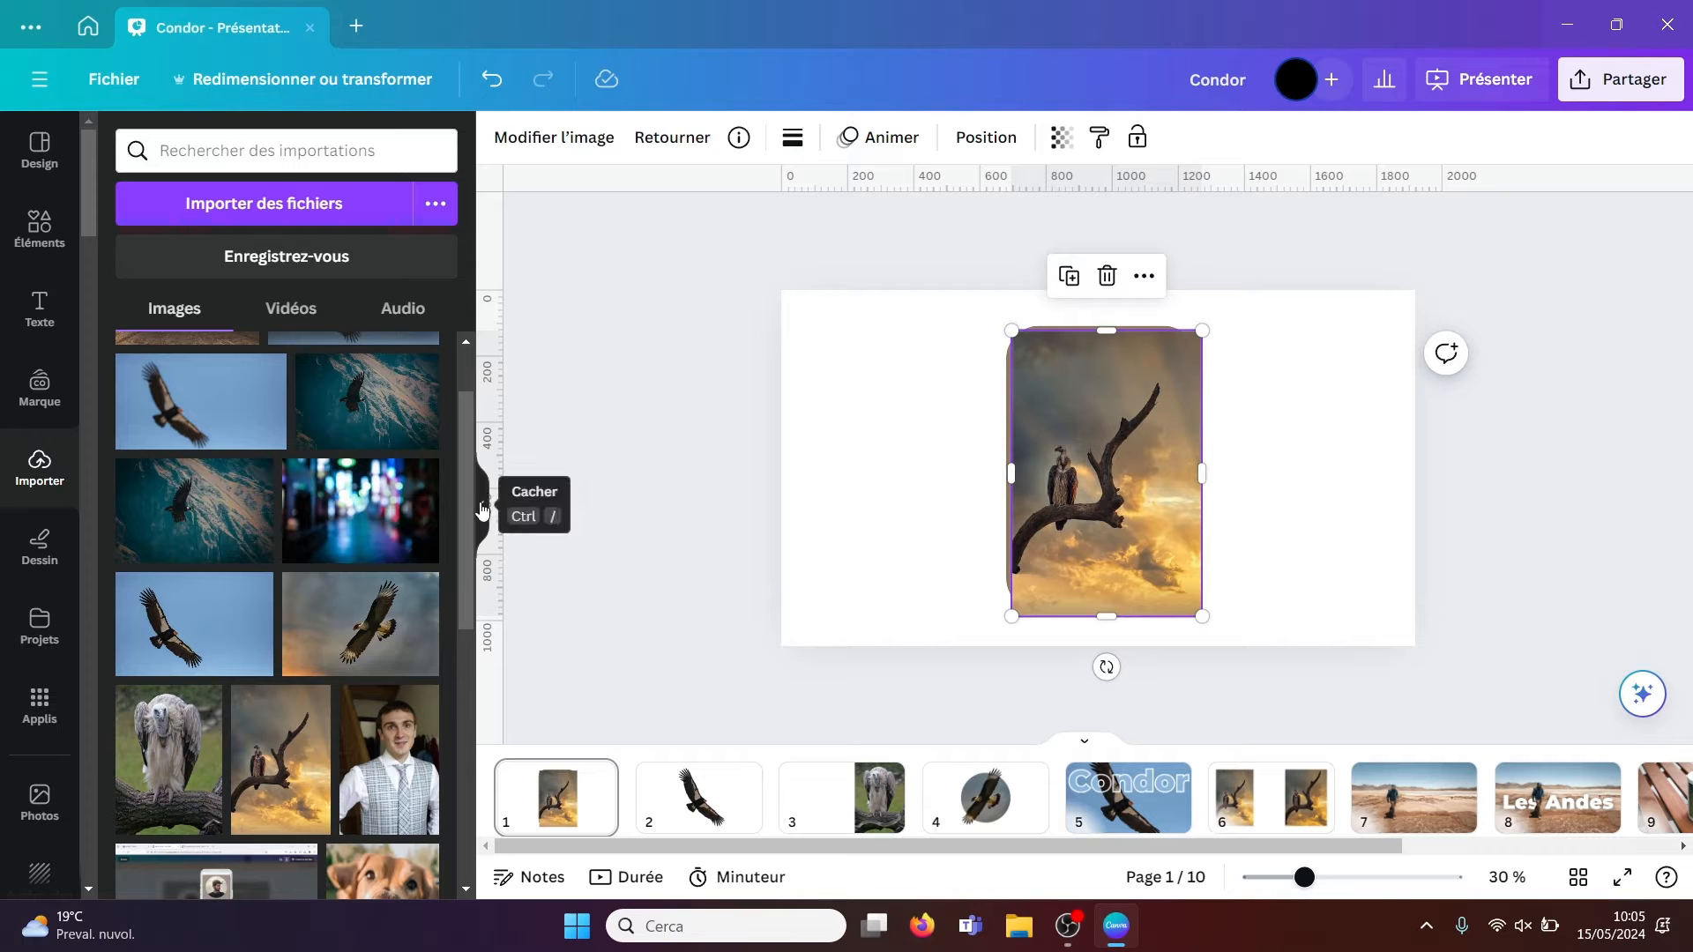
left_click_drag(1099, 463, 878, 452)
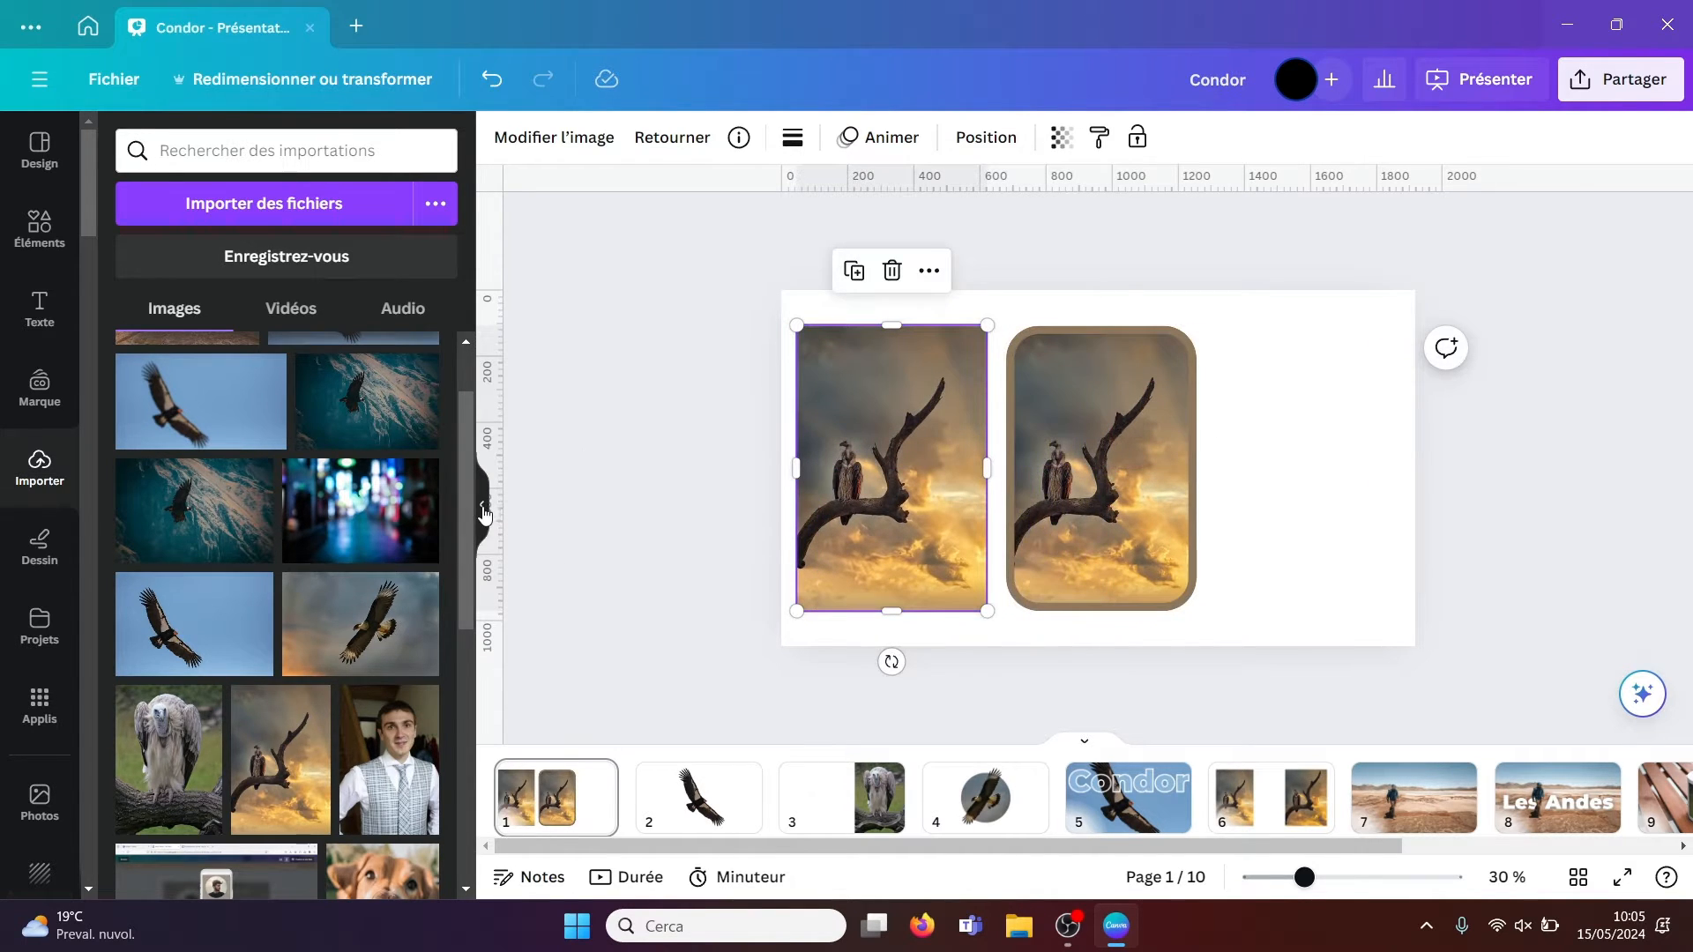
left_click(483, 512)
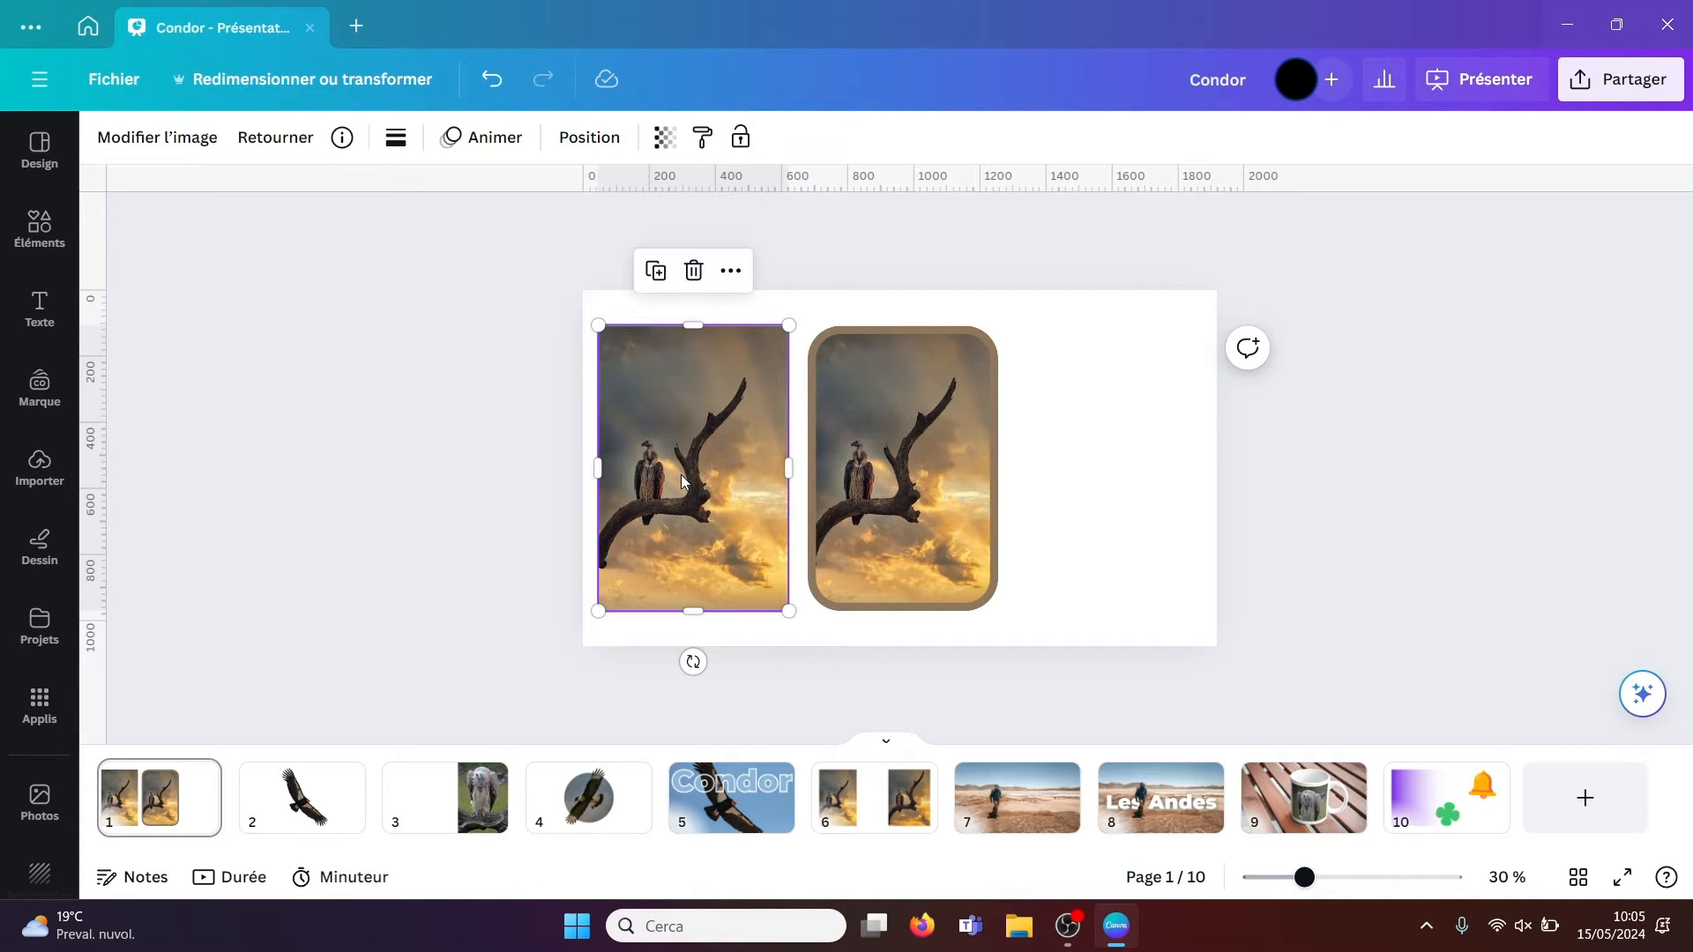
left_click(415, 485)
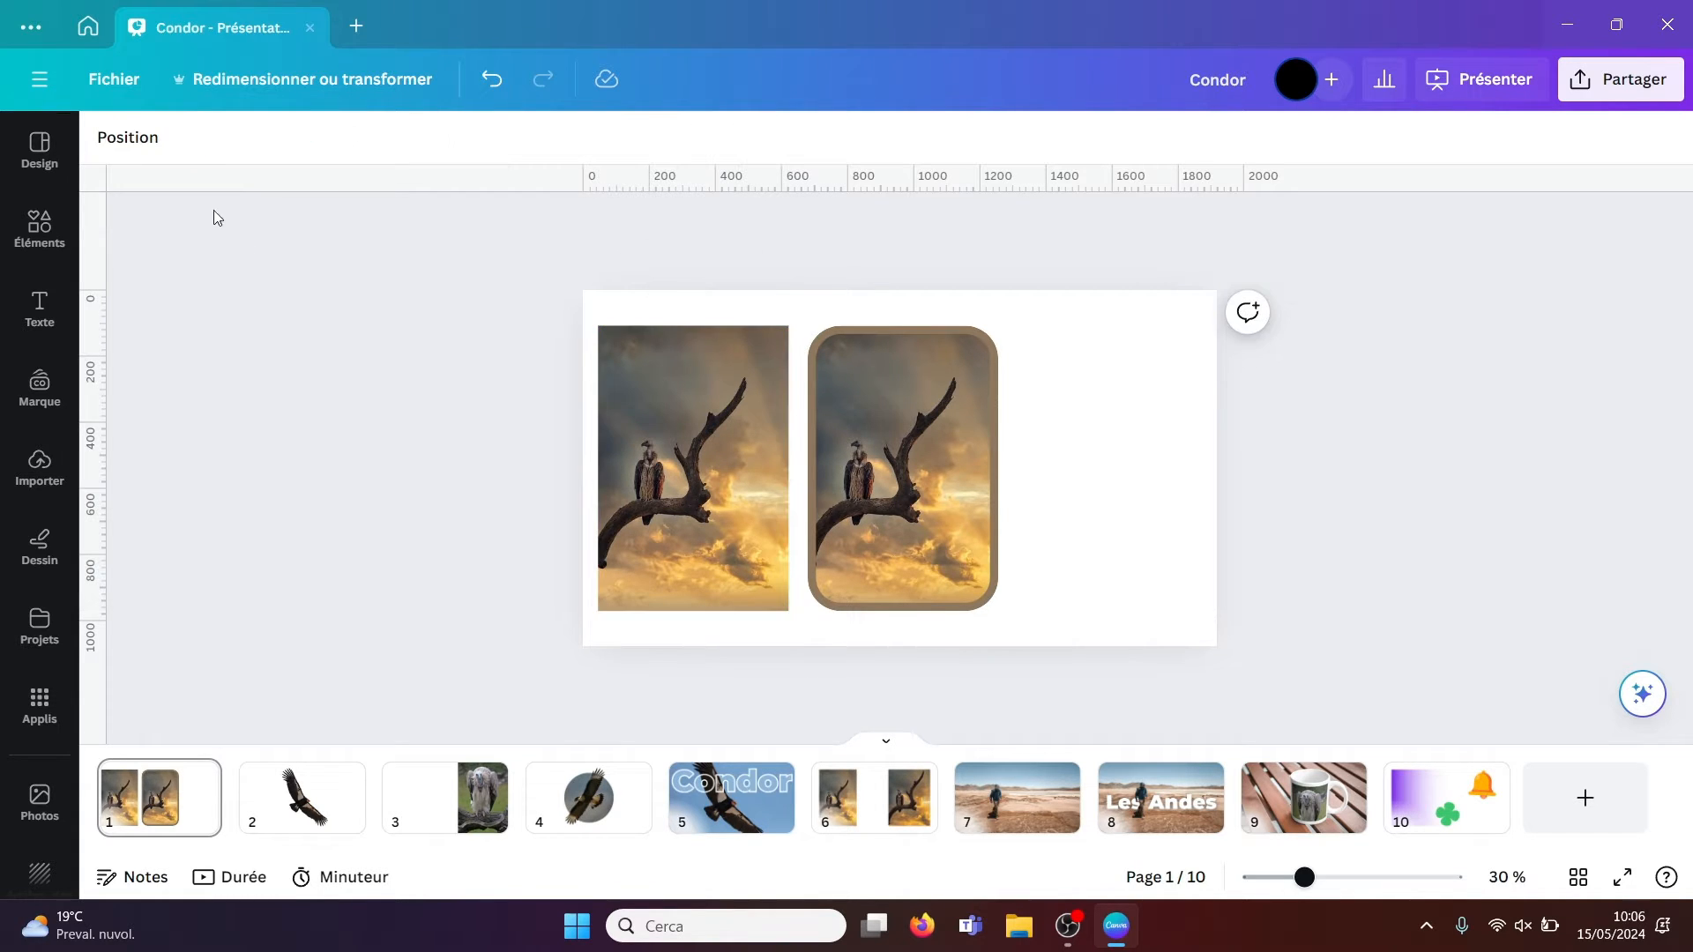
- Round the new vulture photo's corners to 100 and add a solid border with a thickness of 17
left_click(675, 457)
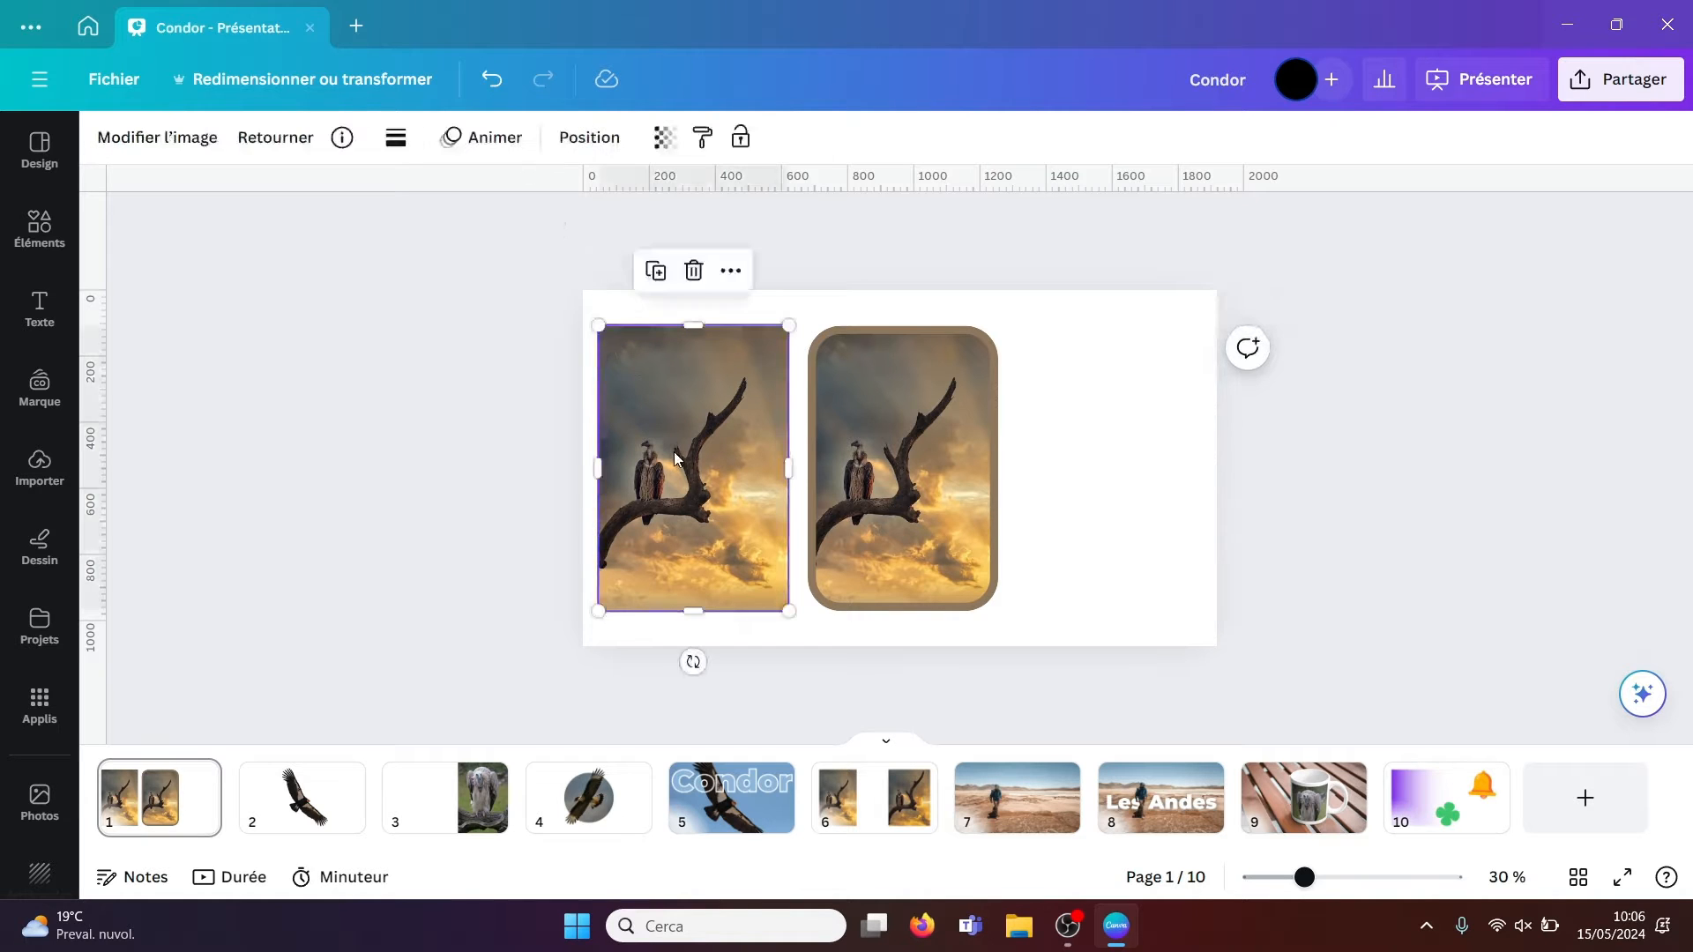
left_click(396, 141)
left_click_drag(397, 358, 750, 357)
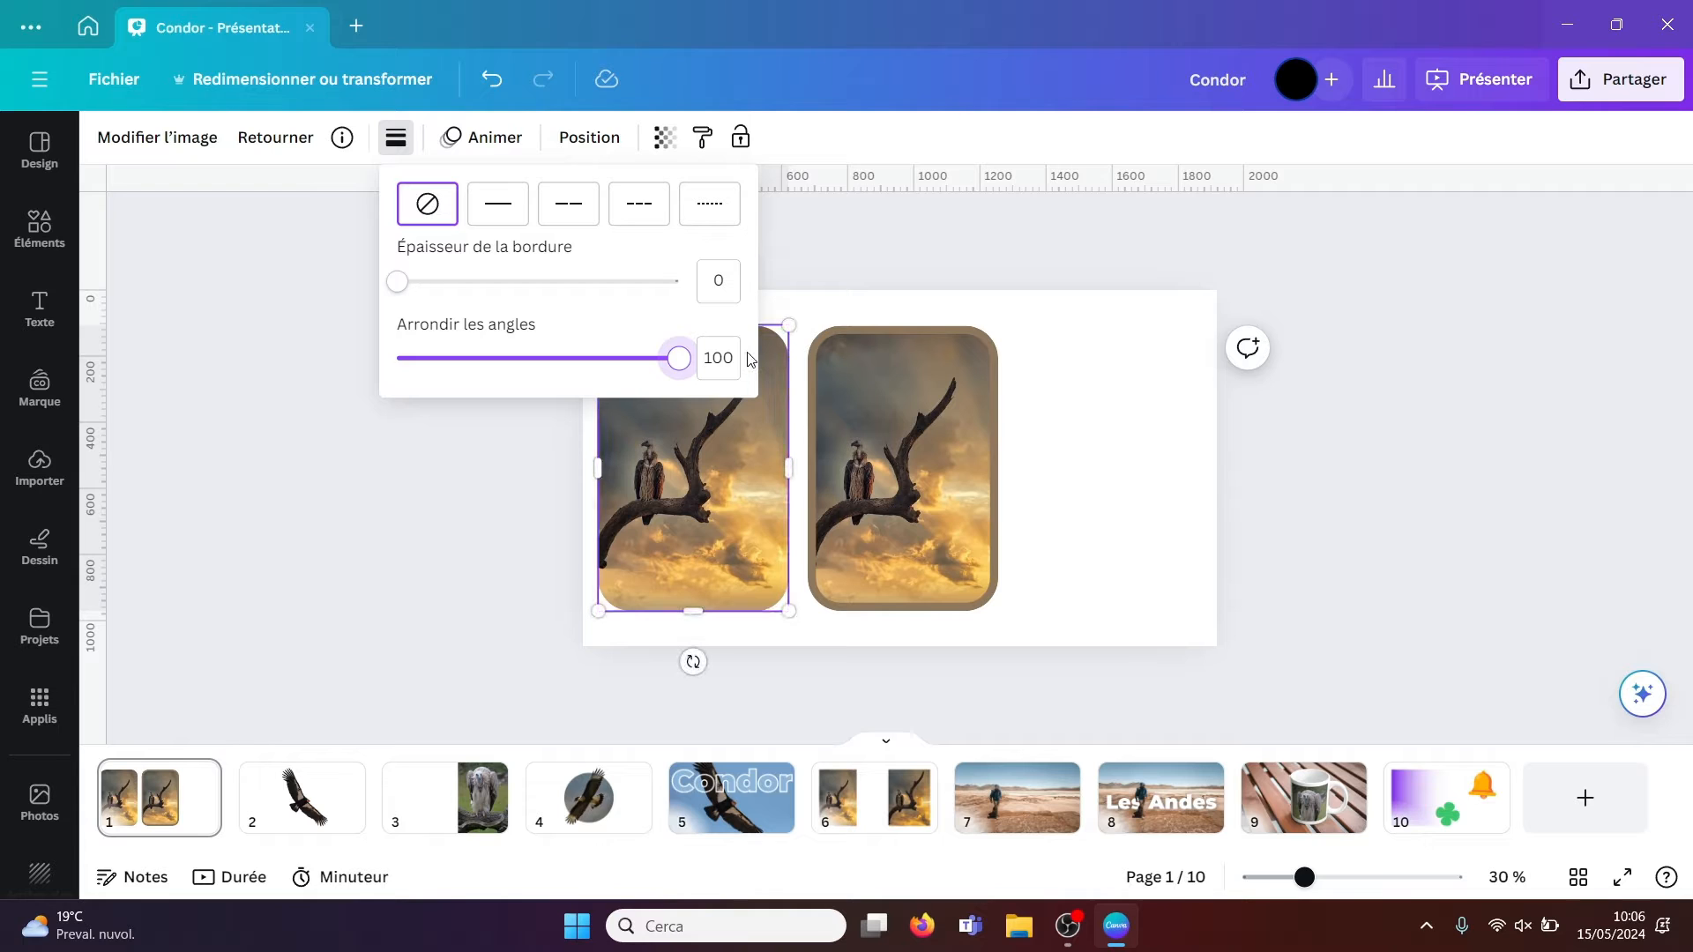
left_click_drag(408, 291, 445, 282)
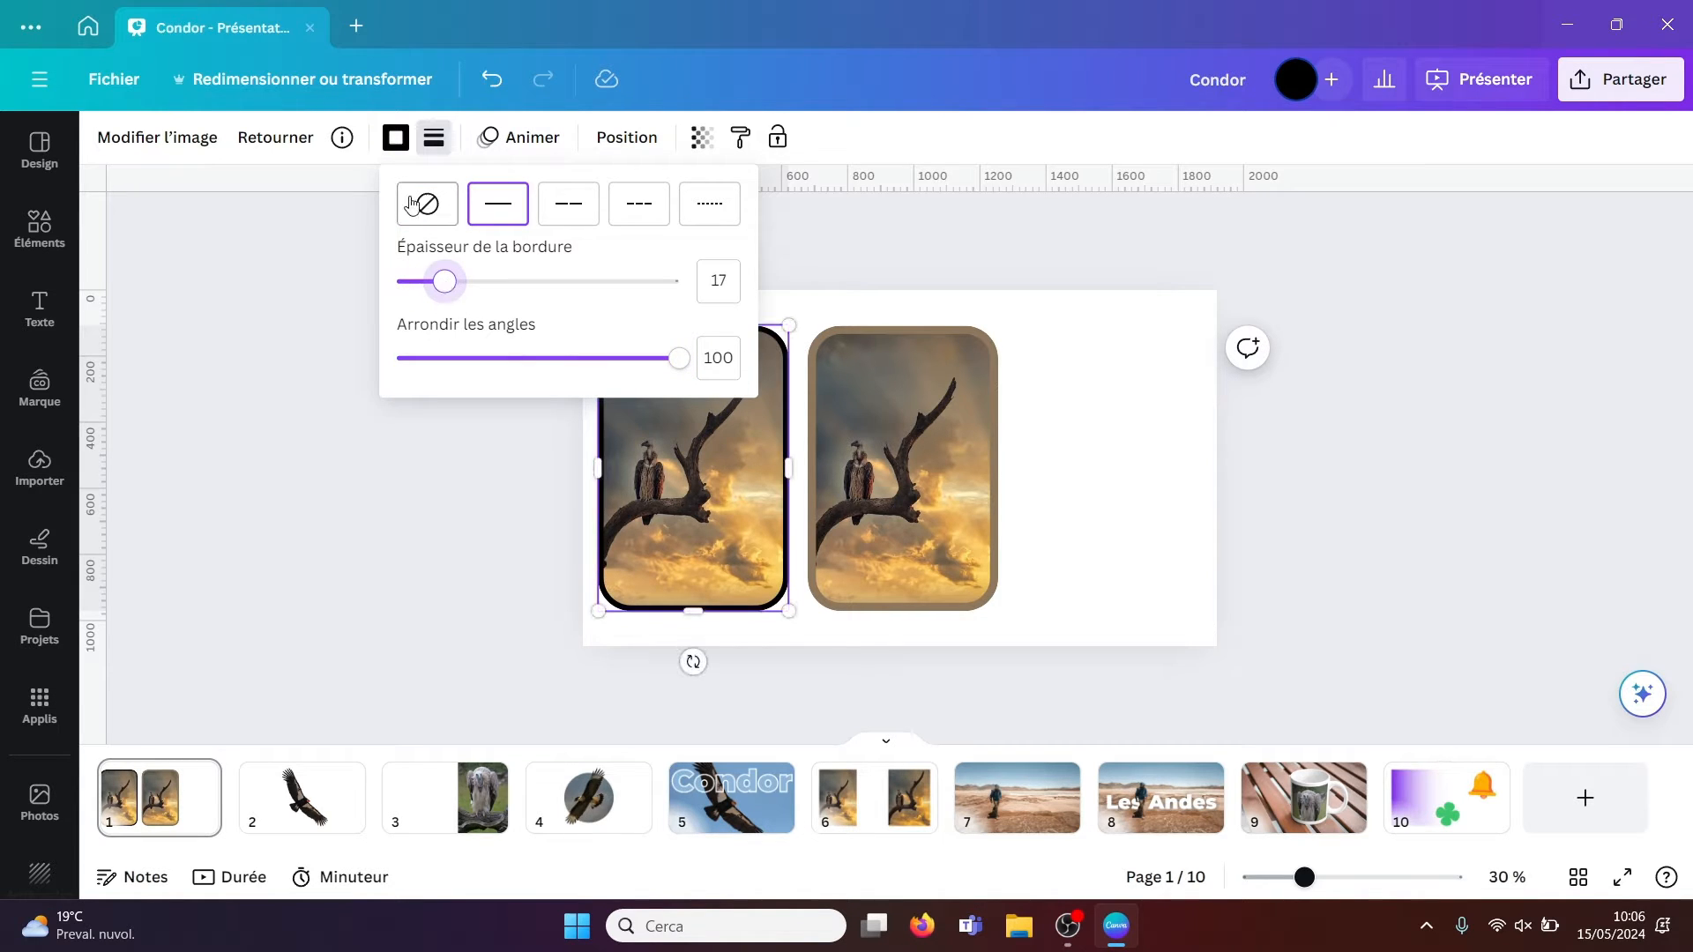
- Colour the new photo's border with the darkest brown-black from the photo's own colours
left_click(399, 143)
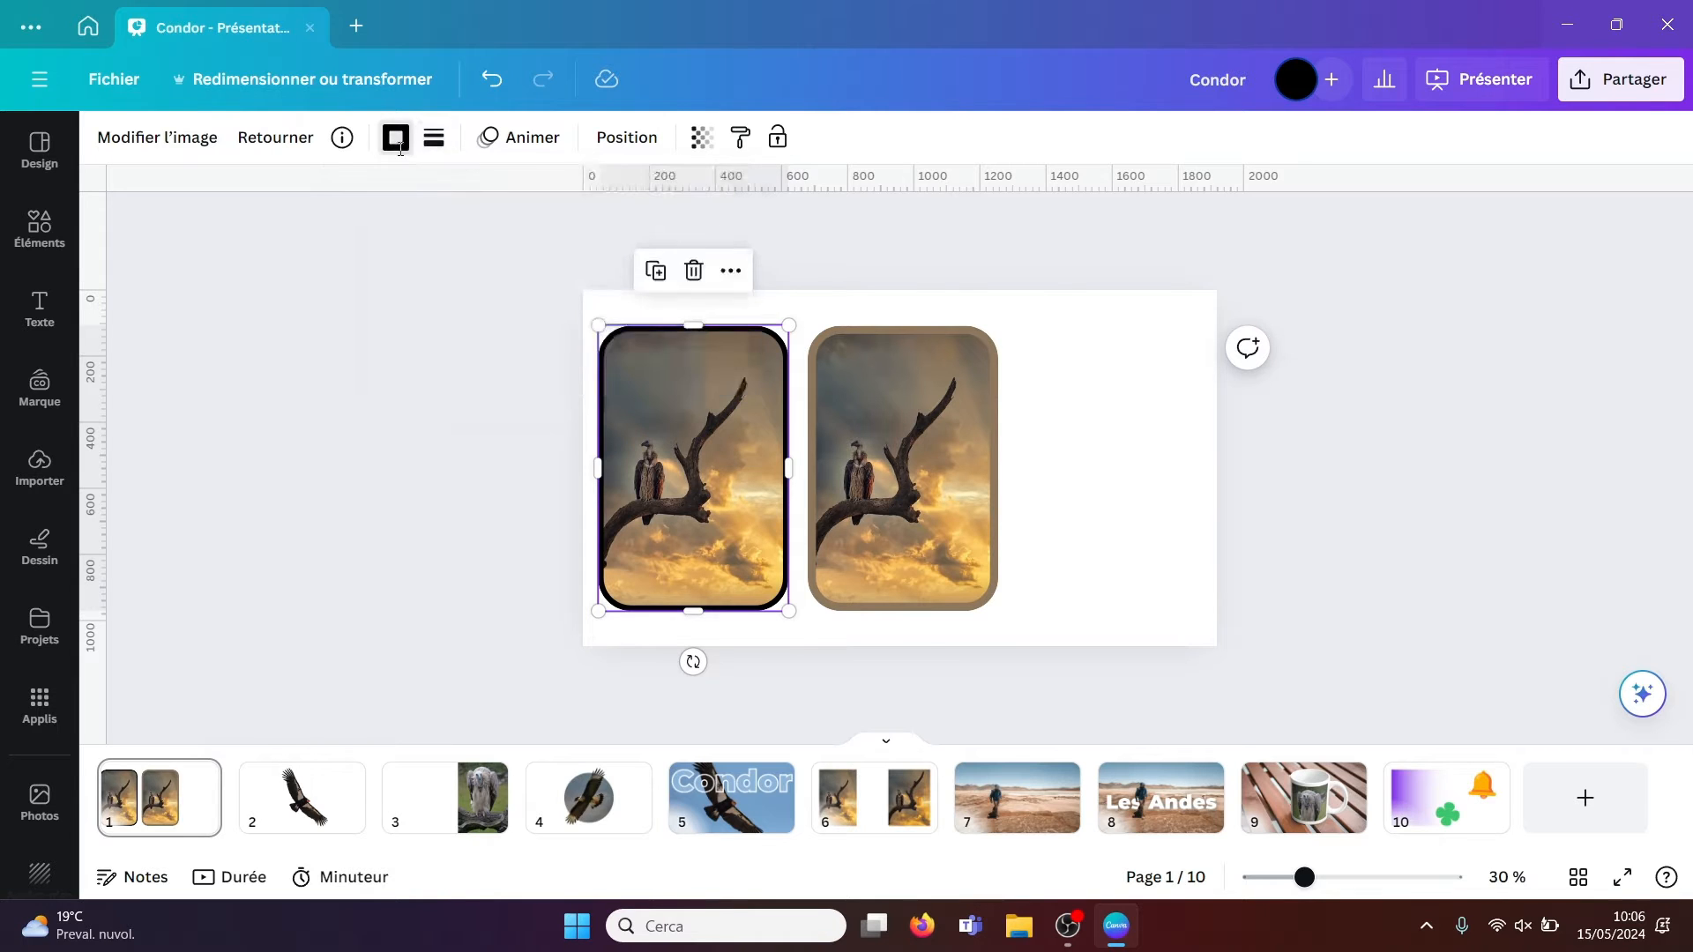
left_click(396, 142)
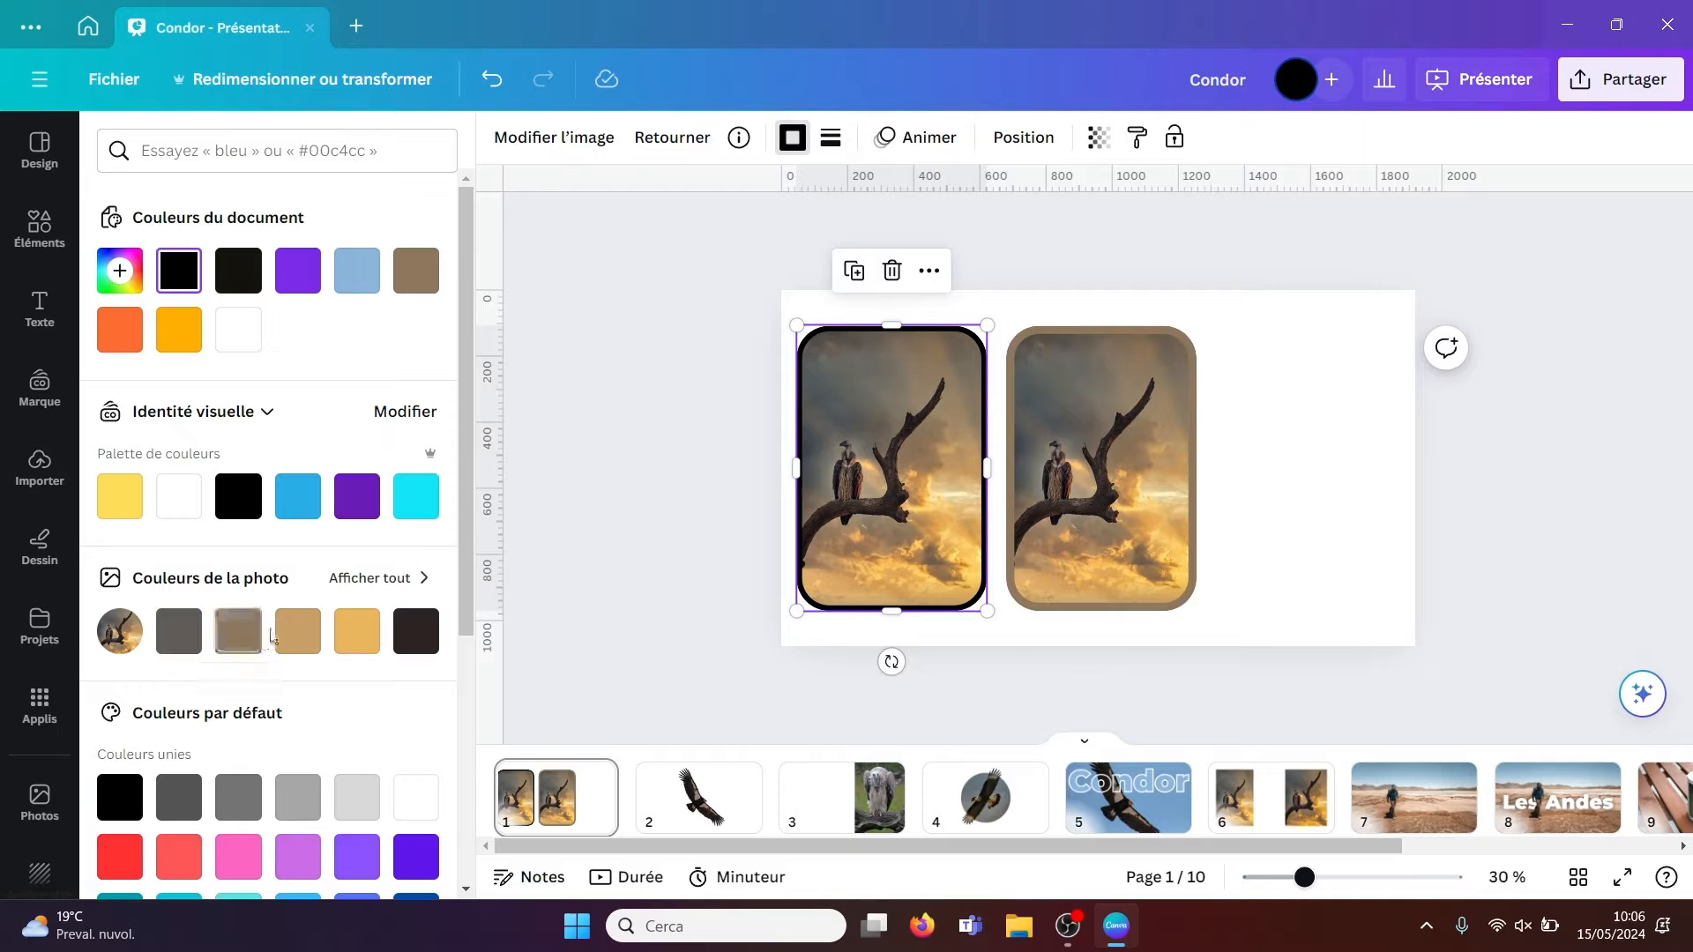
left_click(179, 631)
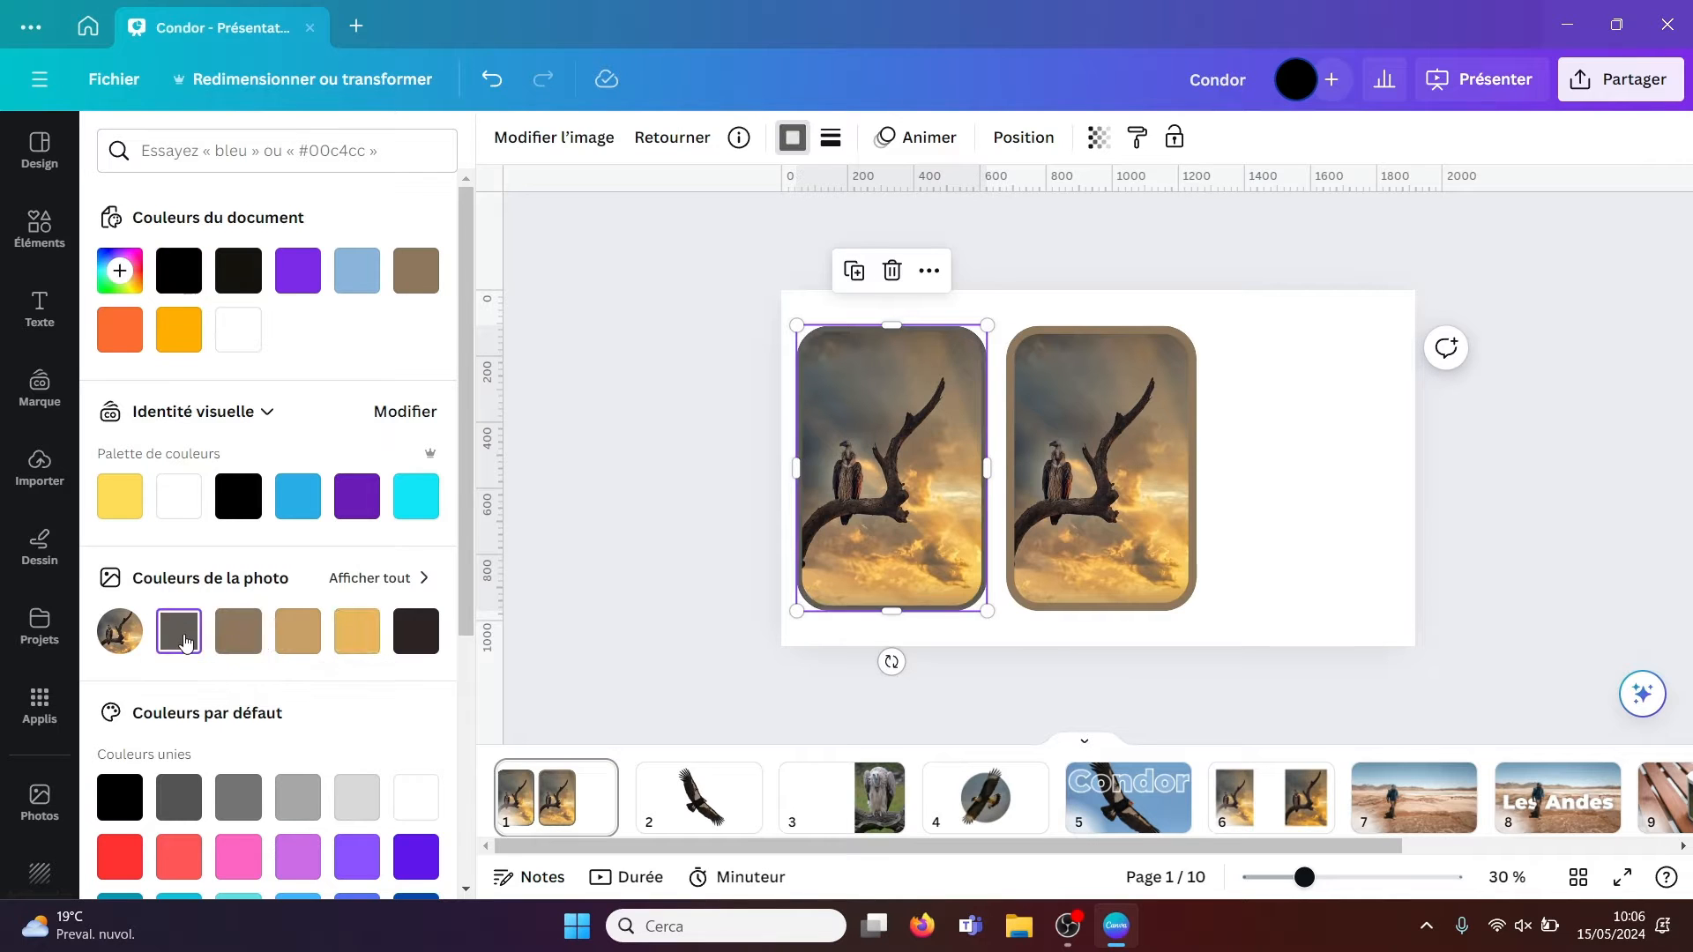
left_click(416, 631)
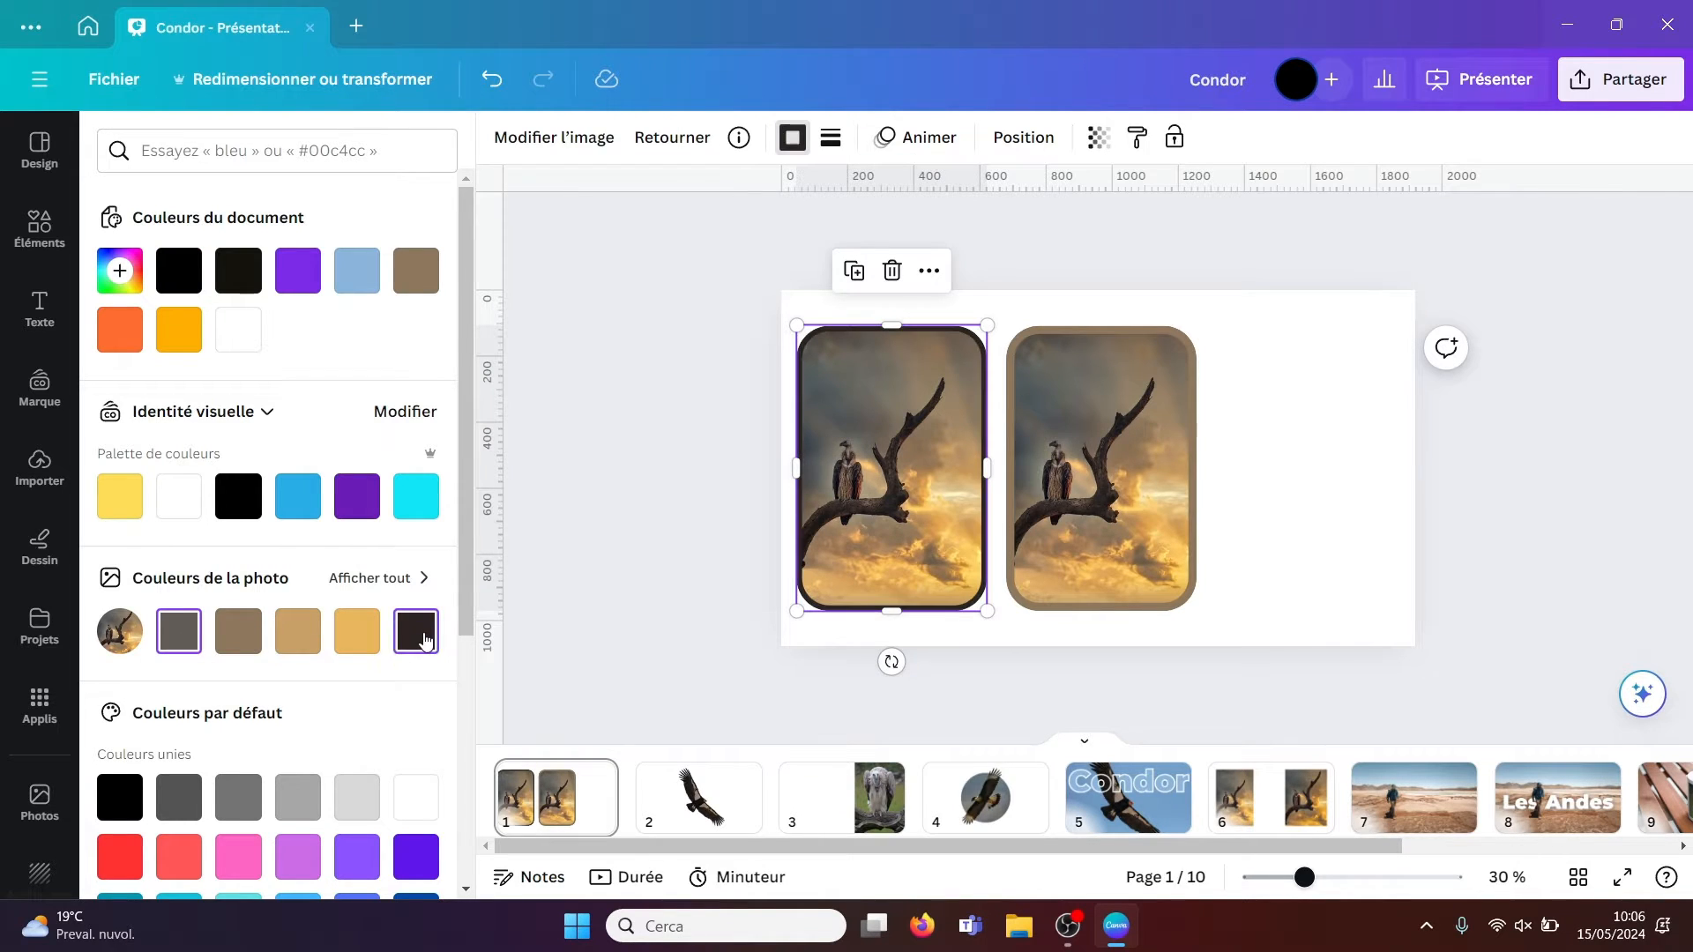
left_click(1329, 495)
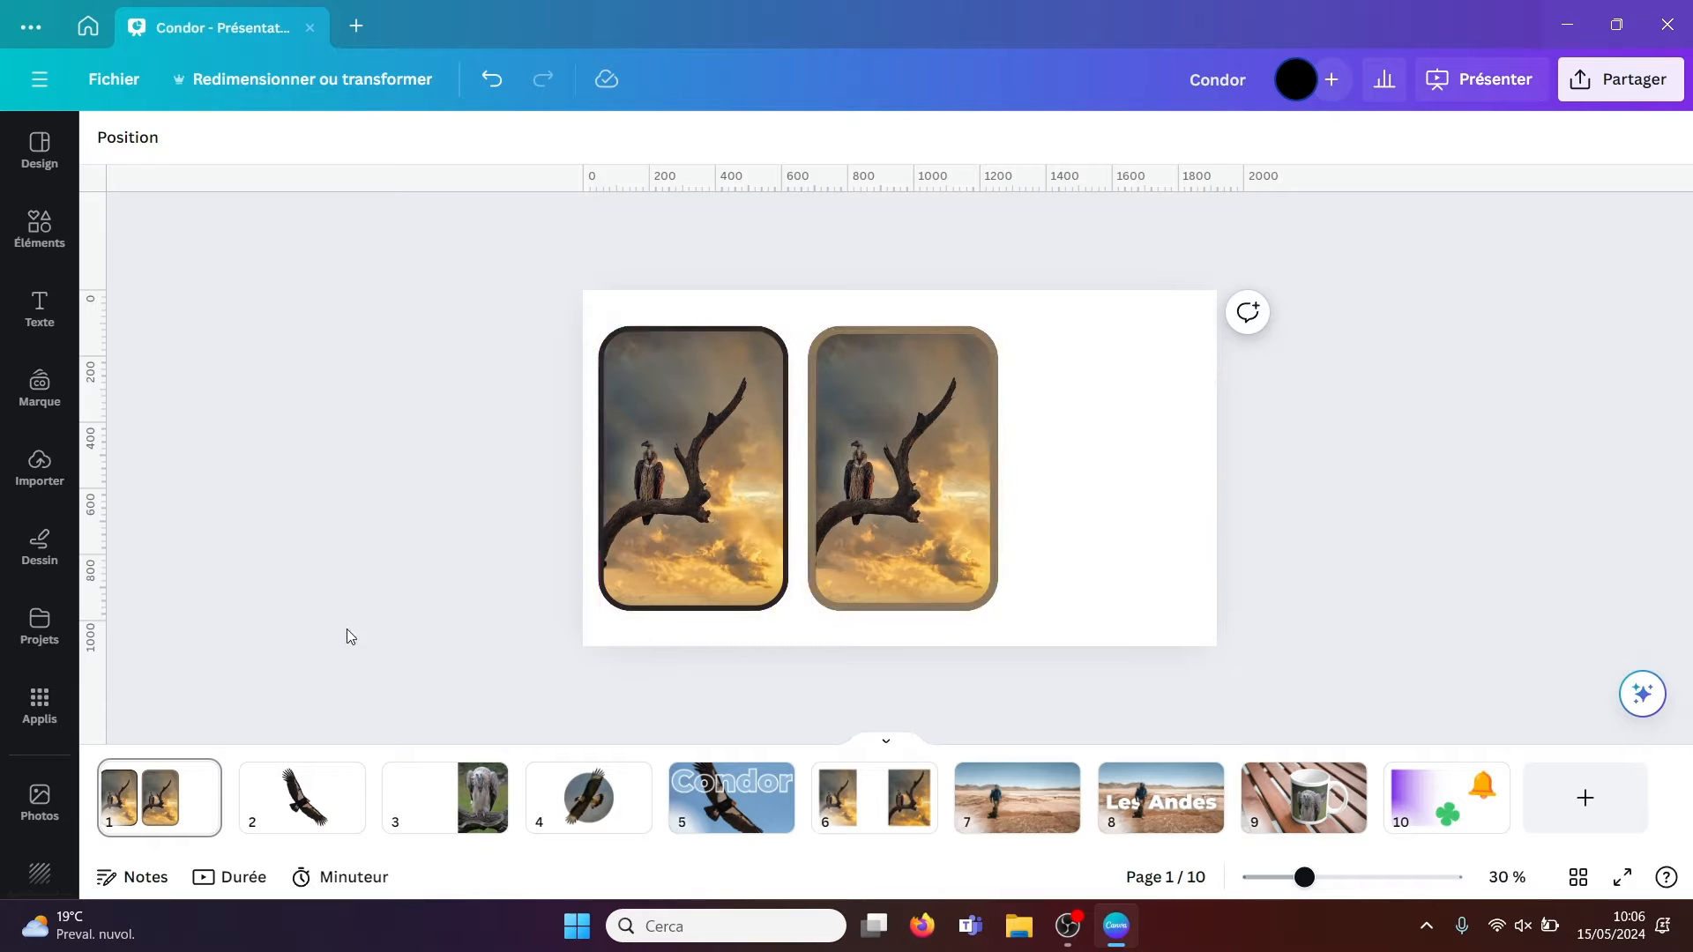
- Go to page 2 and examine the extent of the flying condor cut-out
left_click(291, 798)
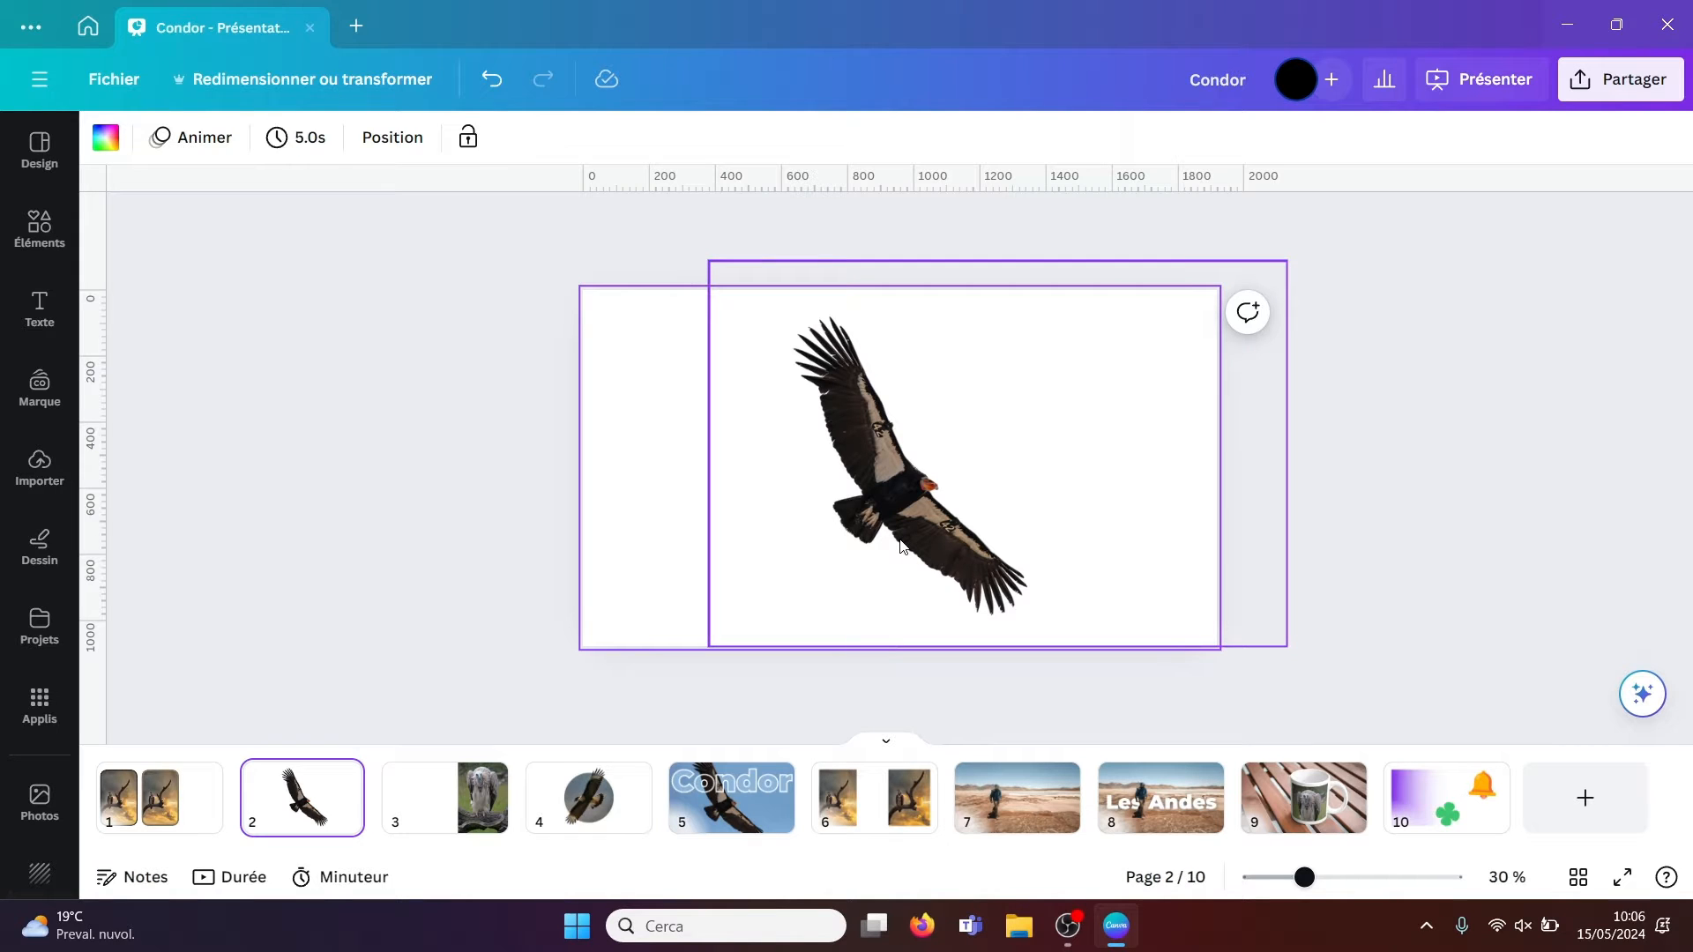
left_click(1483, 449)
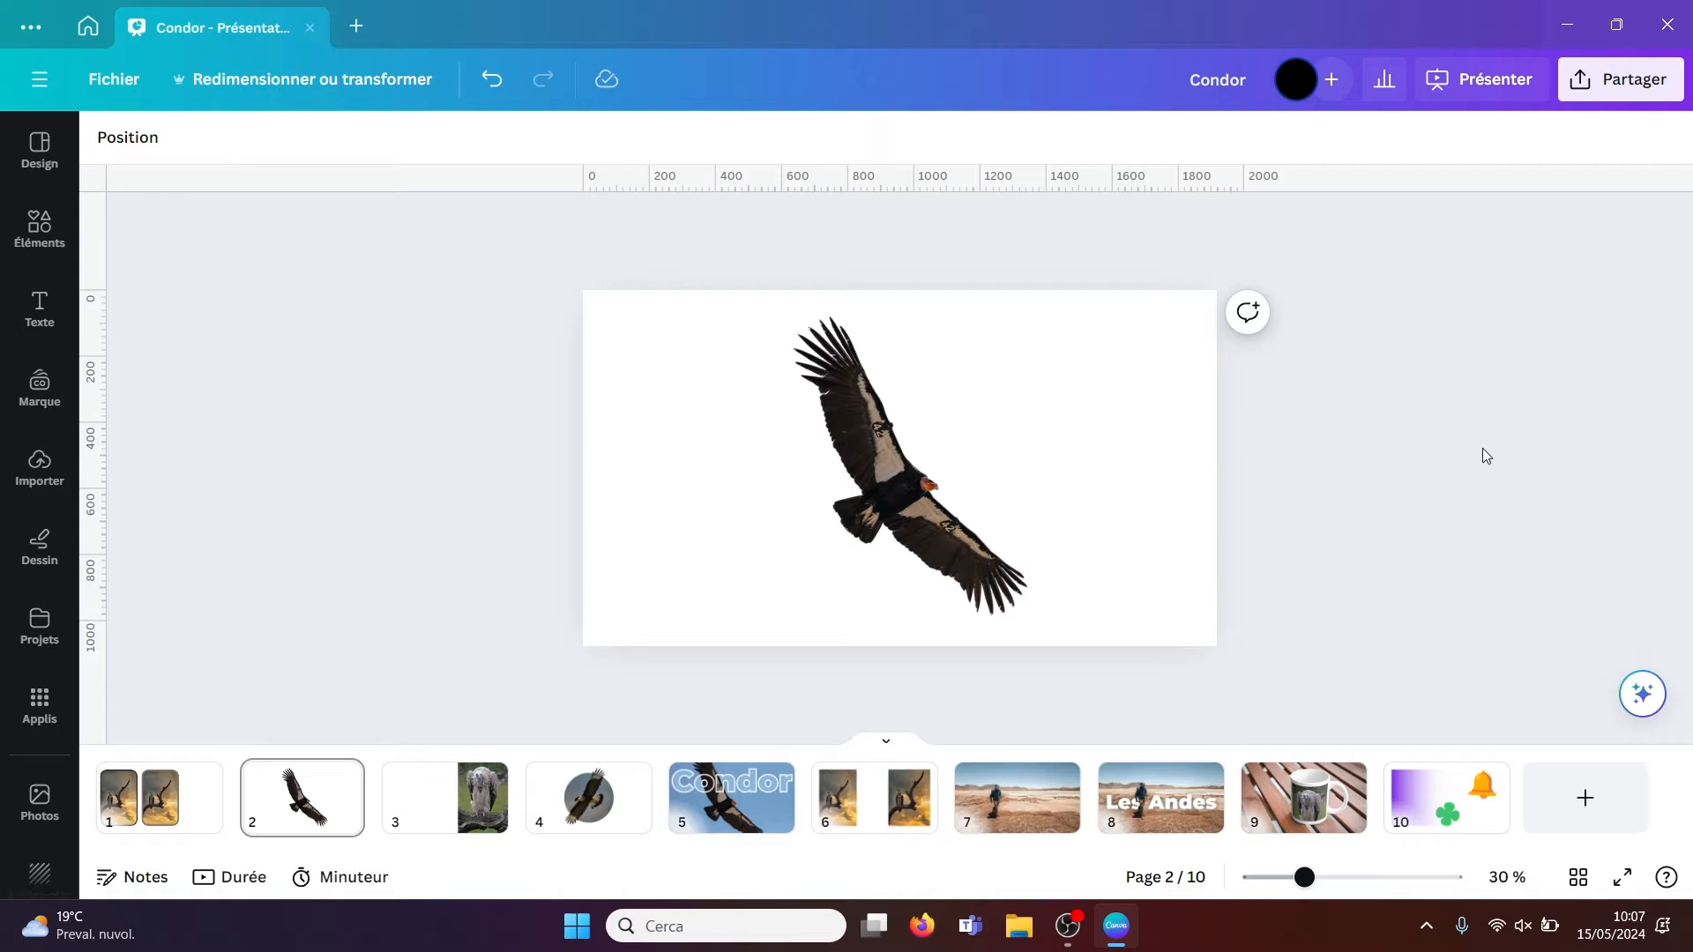
left_click(871, 483)
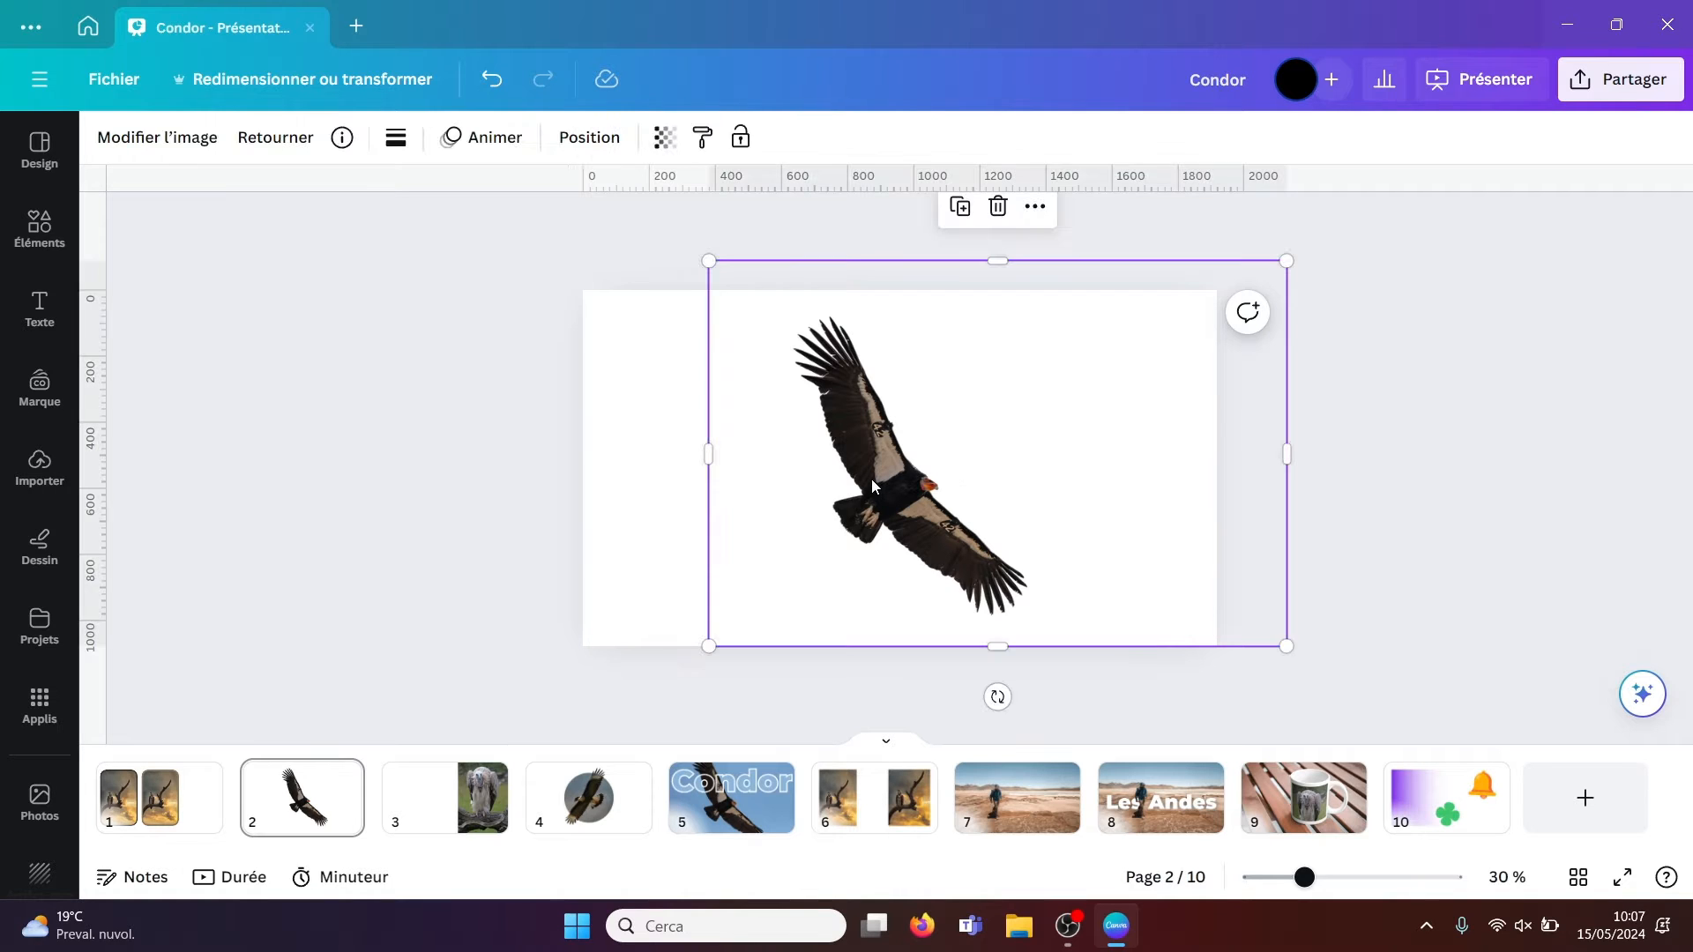
left_click(490, 478)
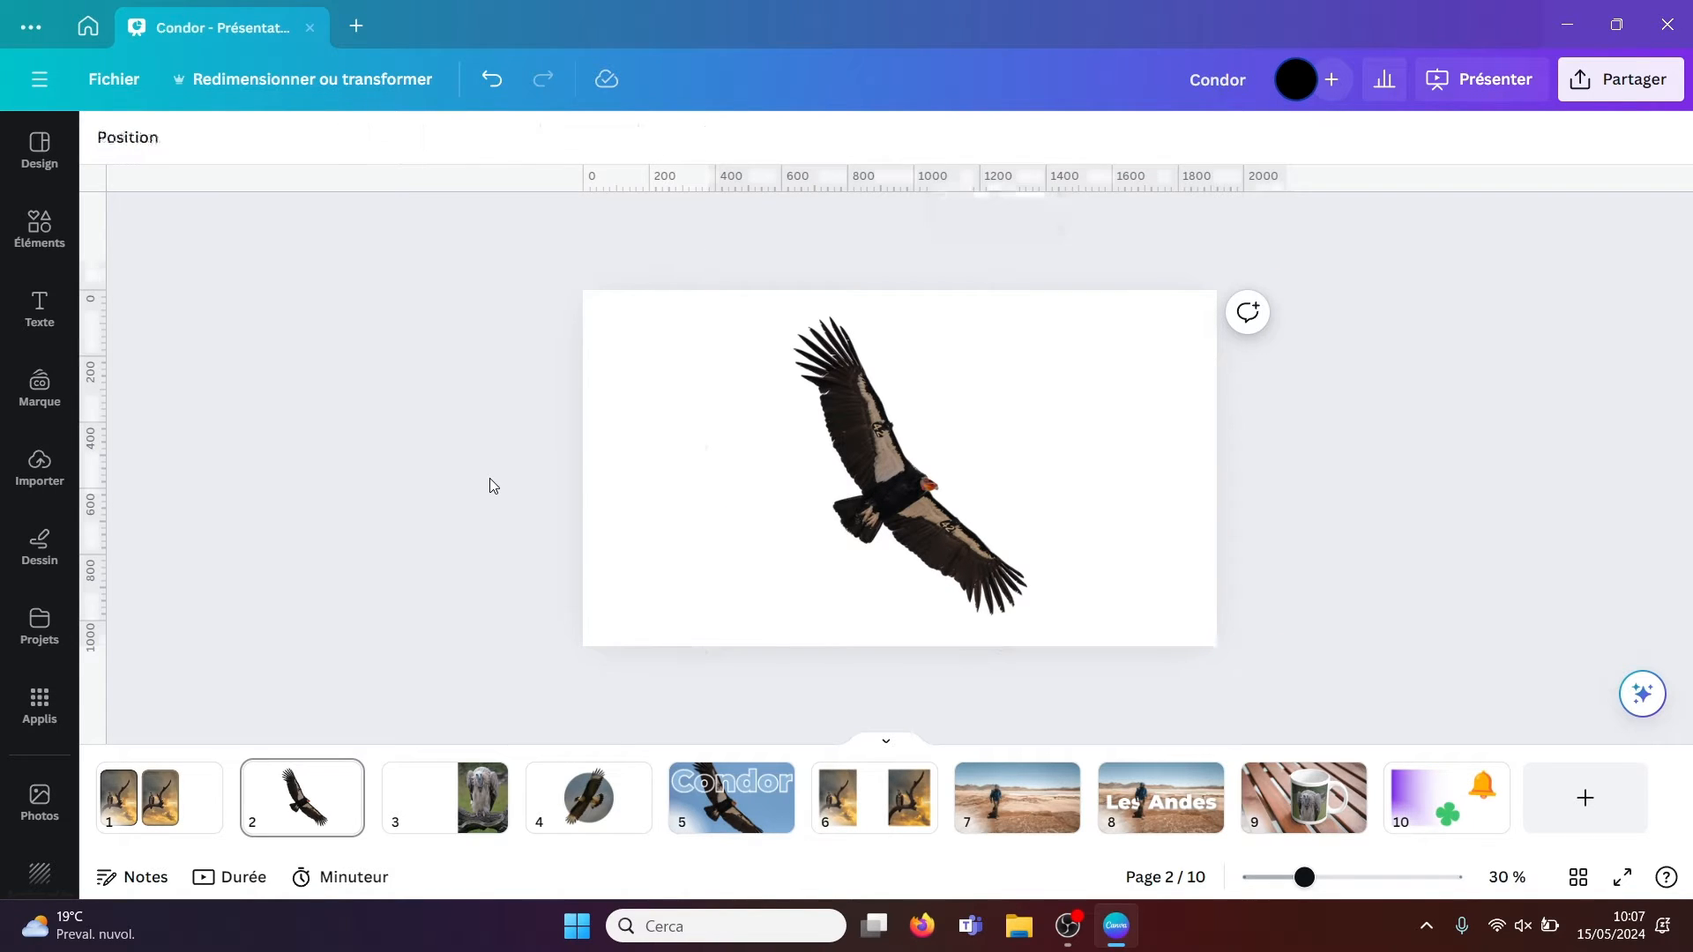
- Add the uploaded photo of the flying condor on blue sky to page 2 and move it to the page's lower-left area
left_click(39, 471)
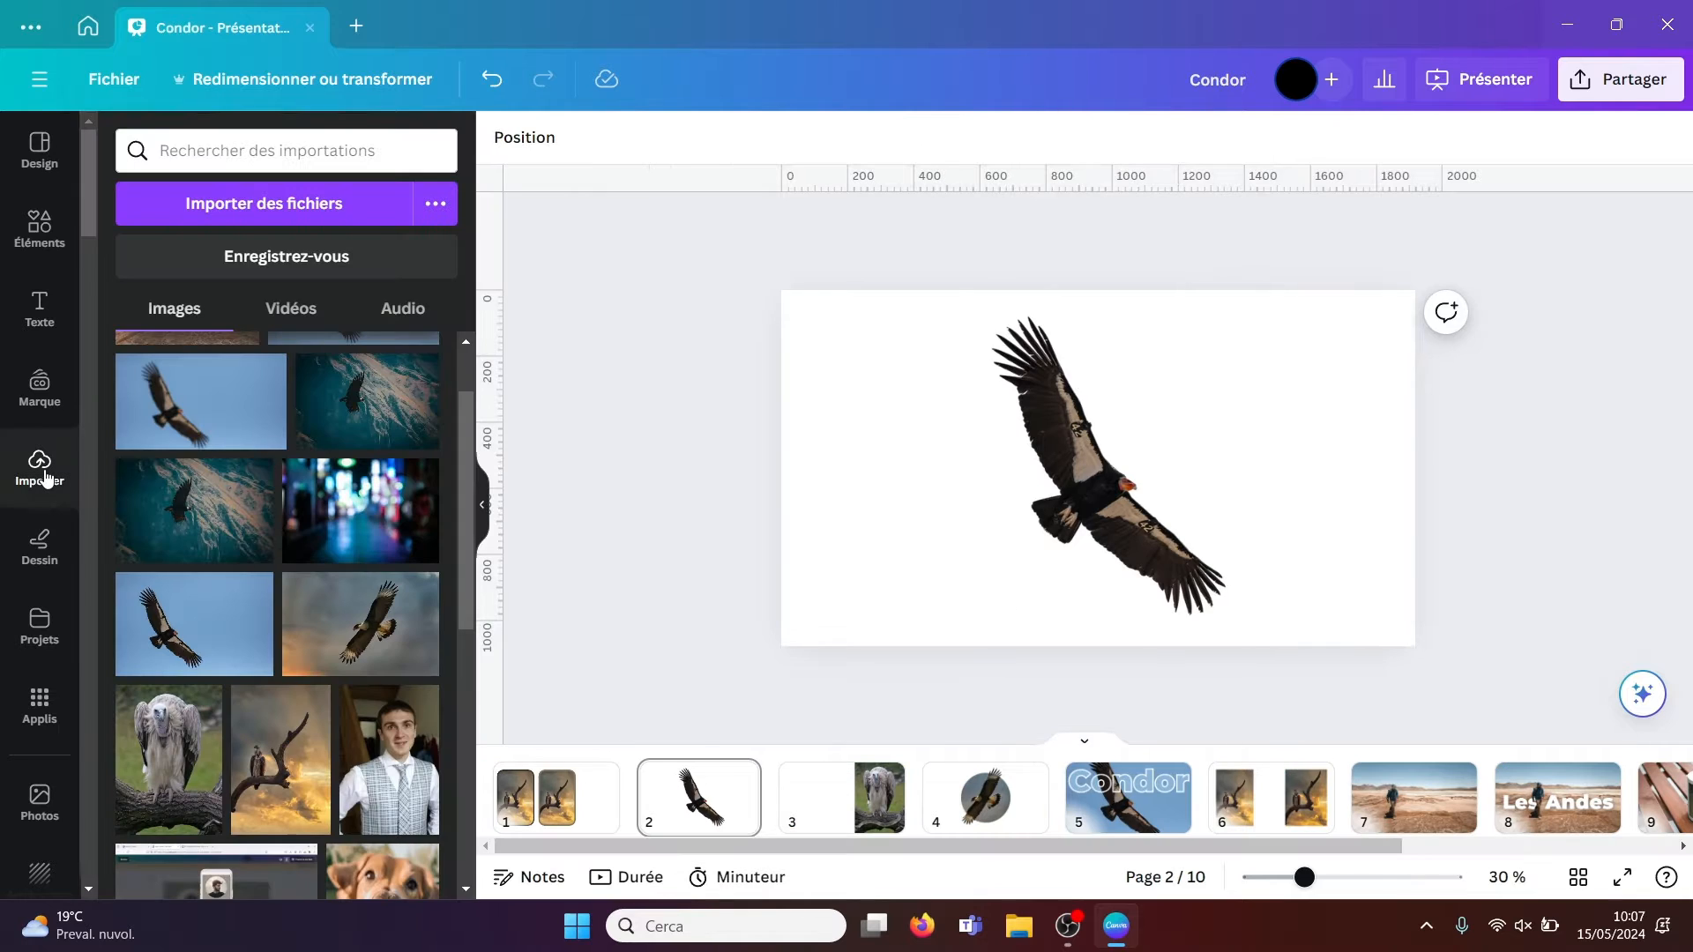
left_click(170, 642)
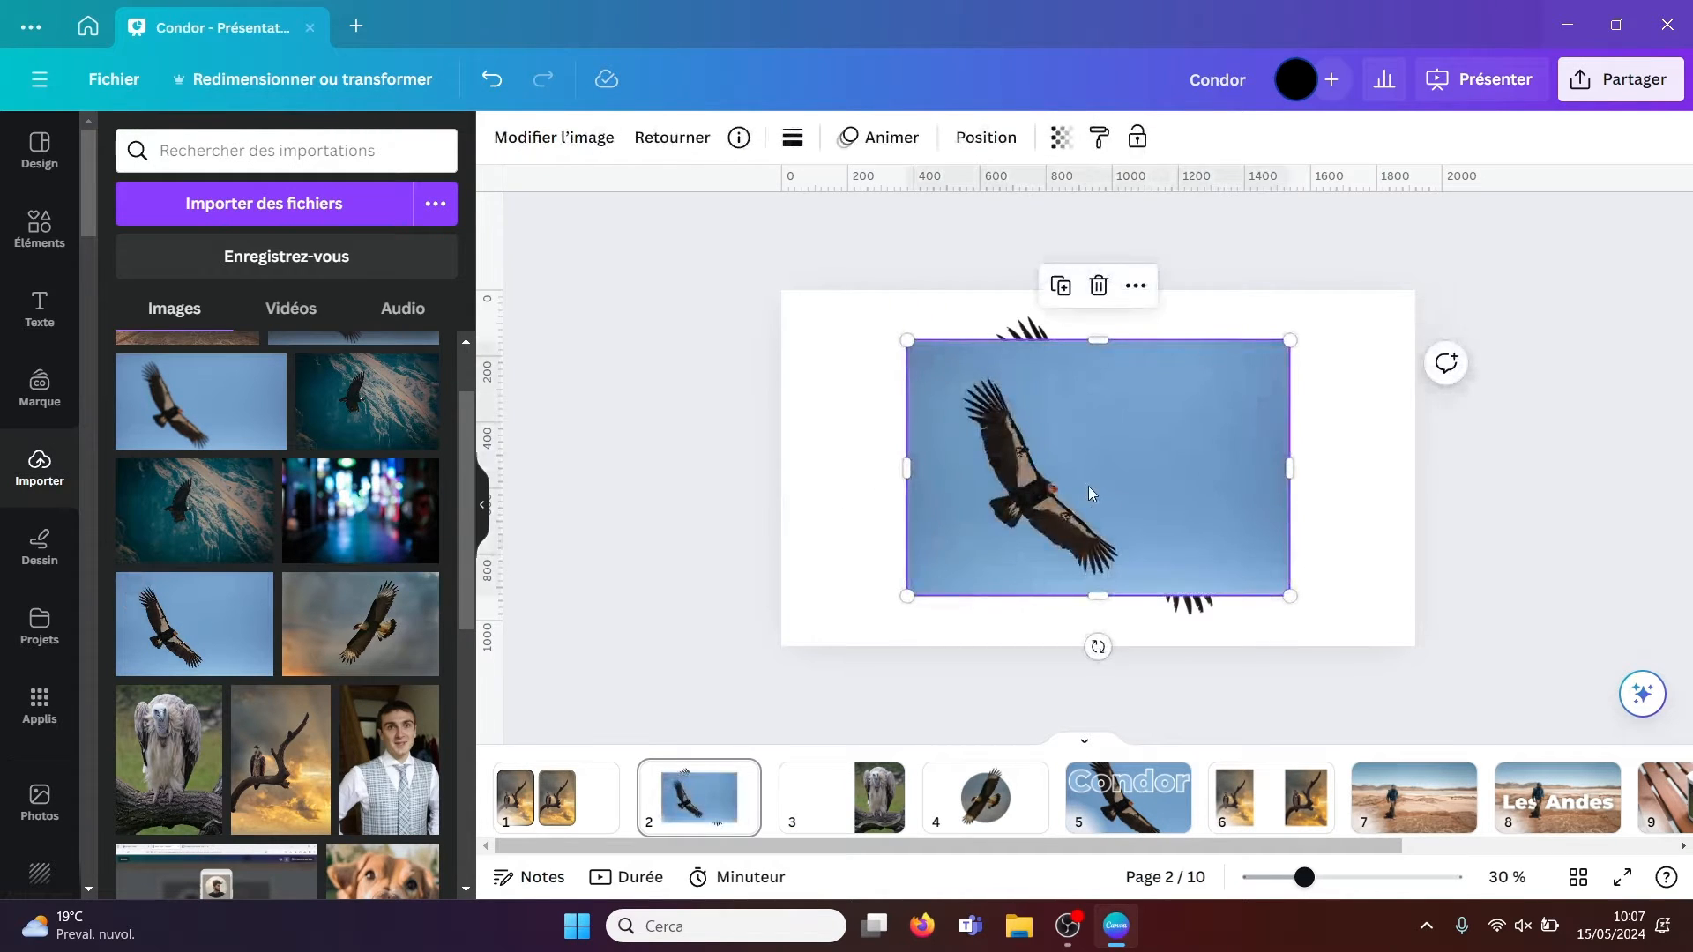
left_click_drag(1089, 486, 977, 516)
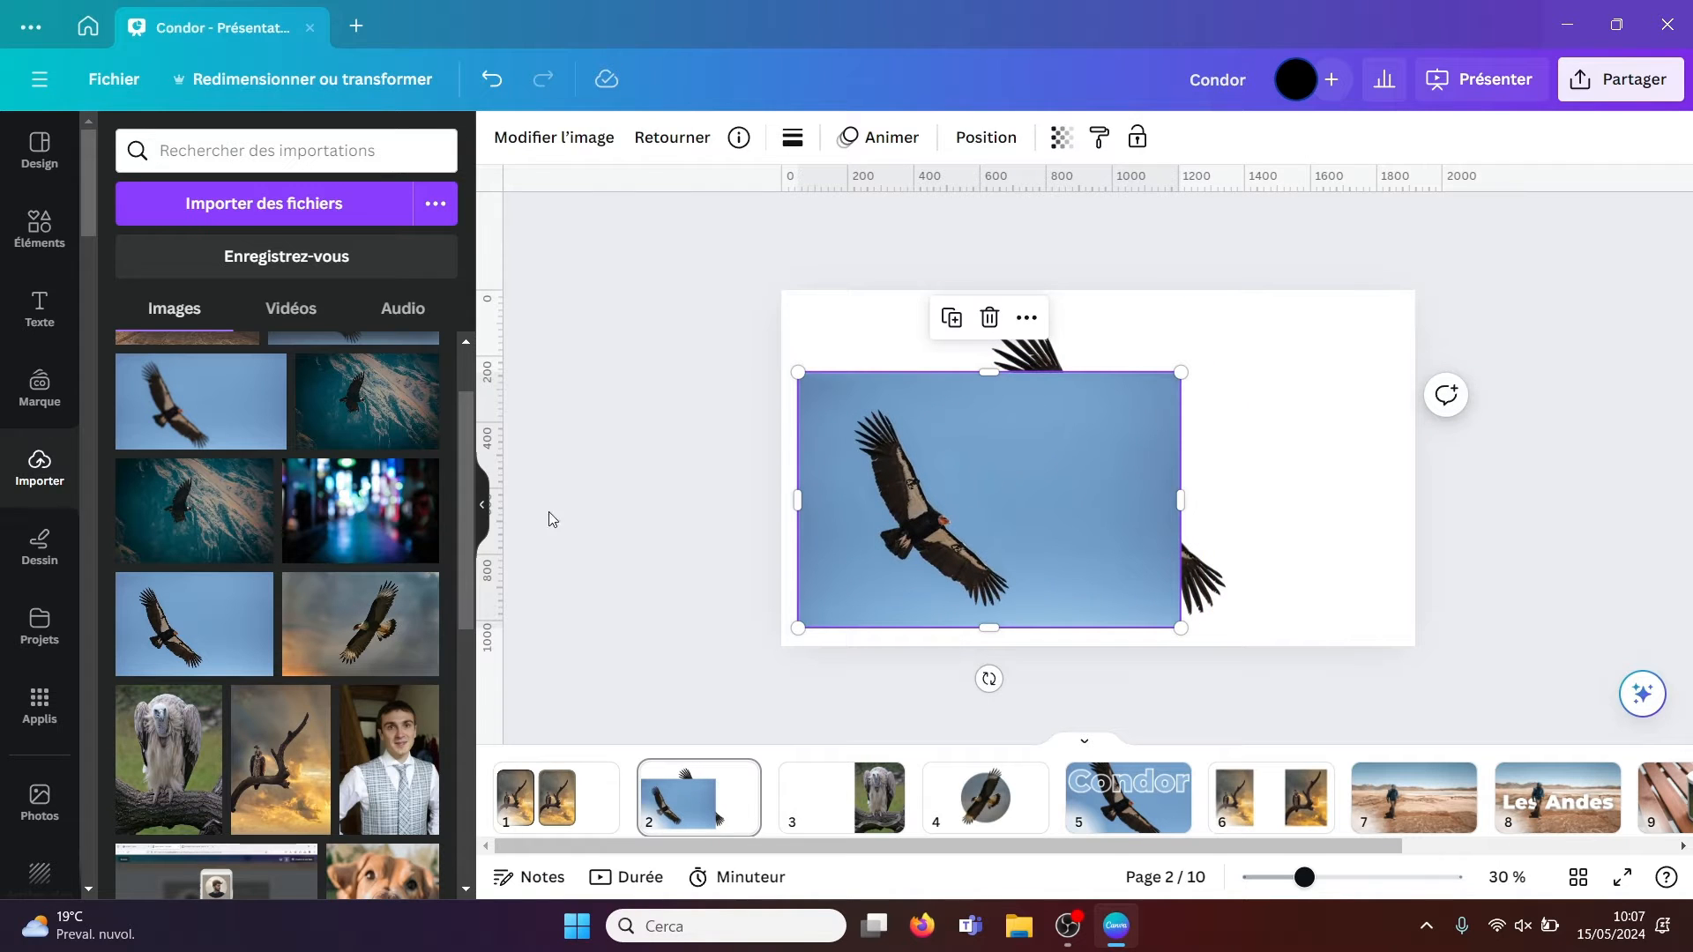
left_click(484, 511)
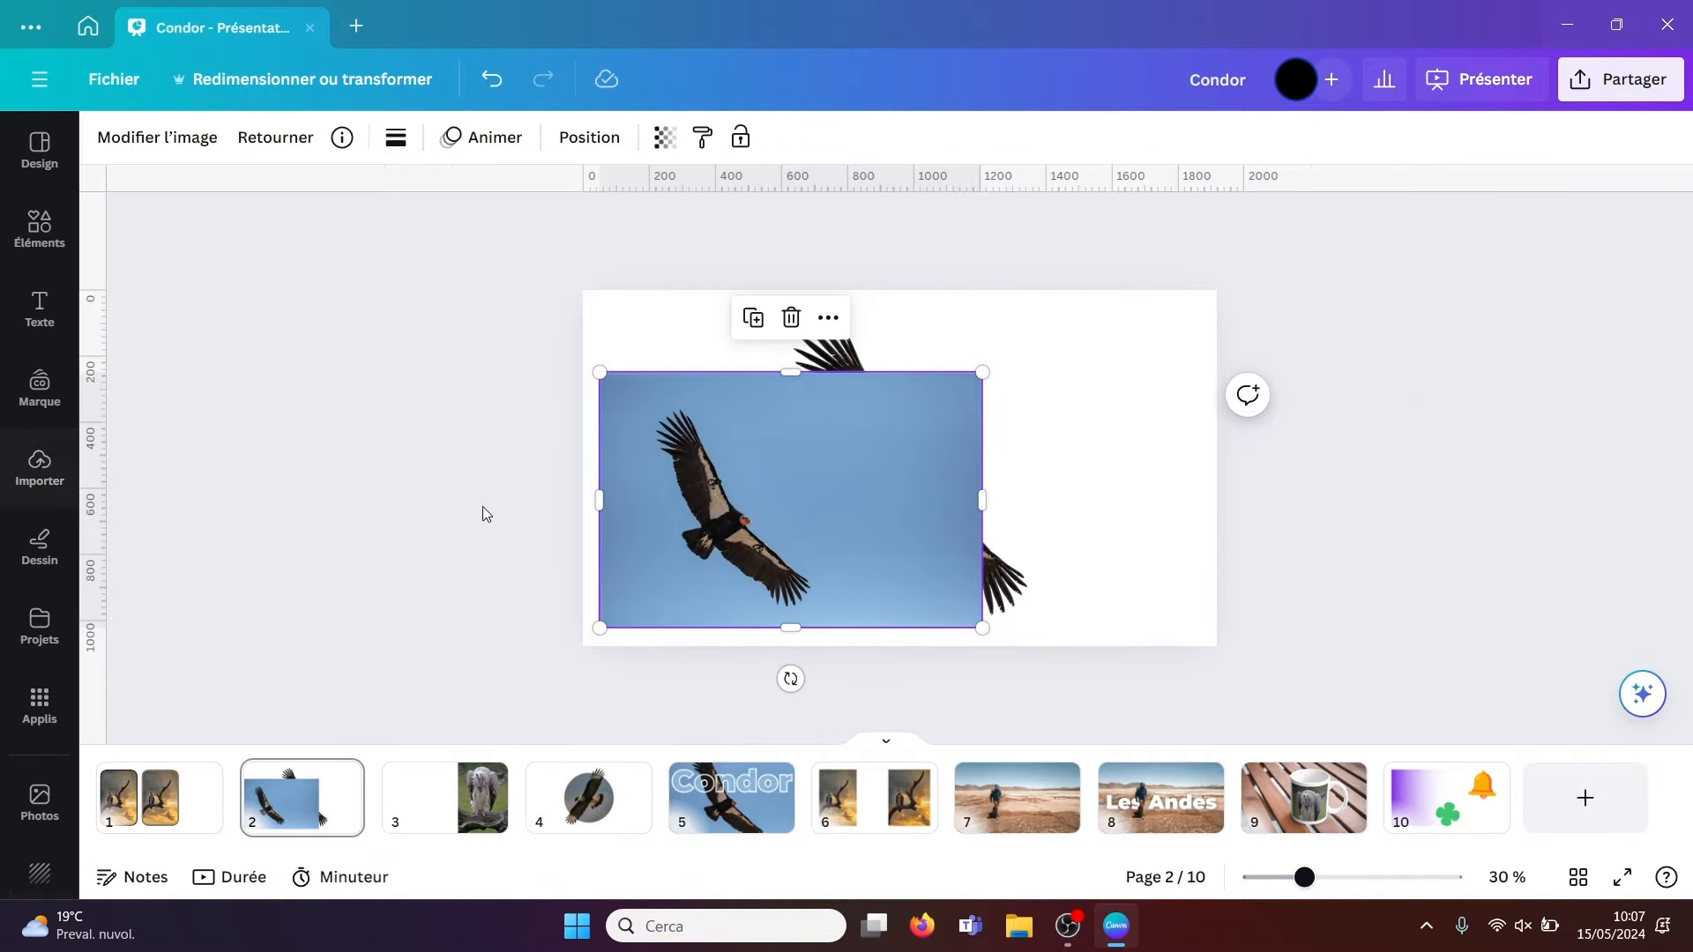
- Remove the background from the added condor photo and delete this smaller cut-out from page 2
left_click(171, 141)
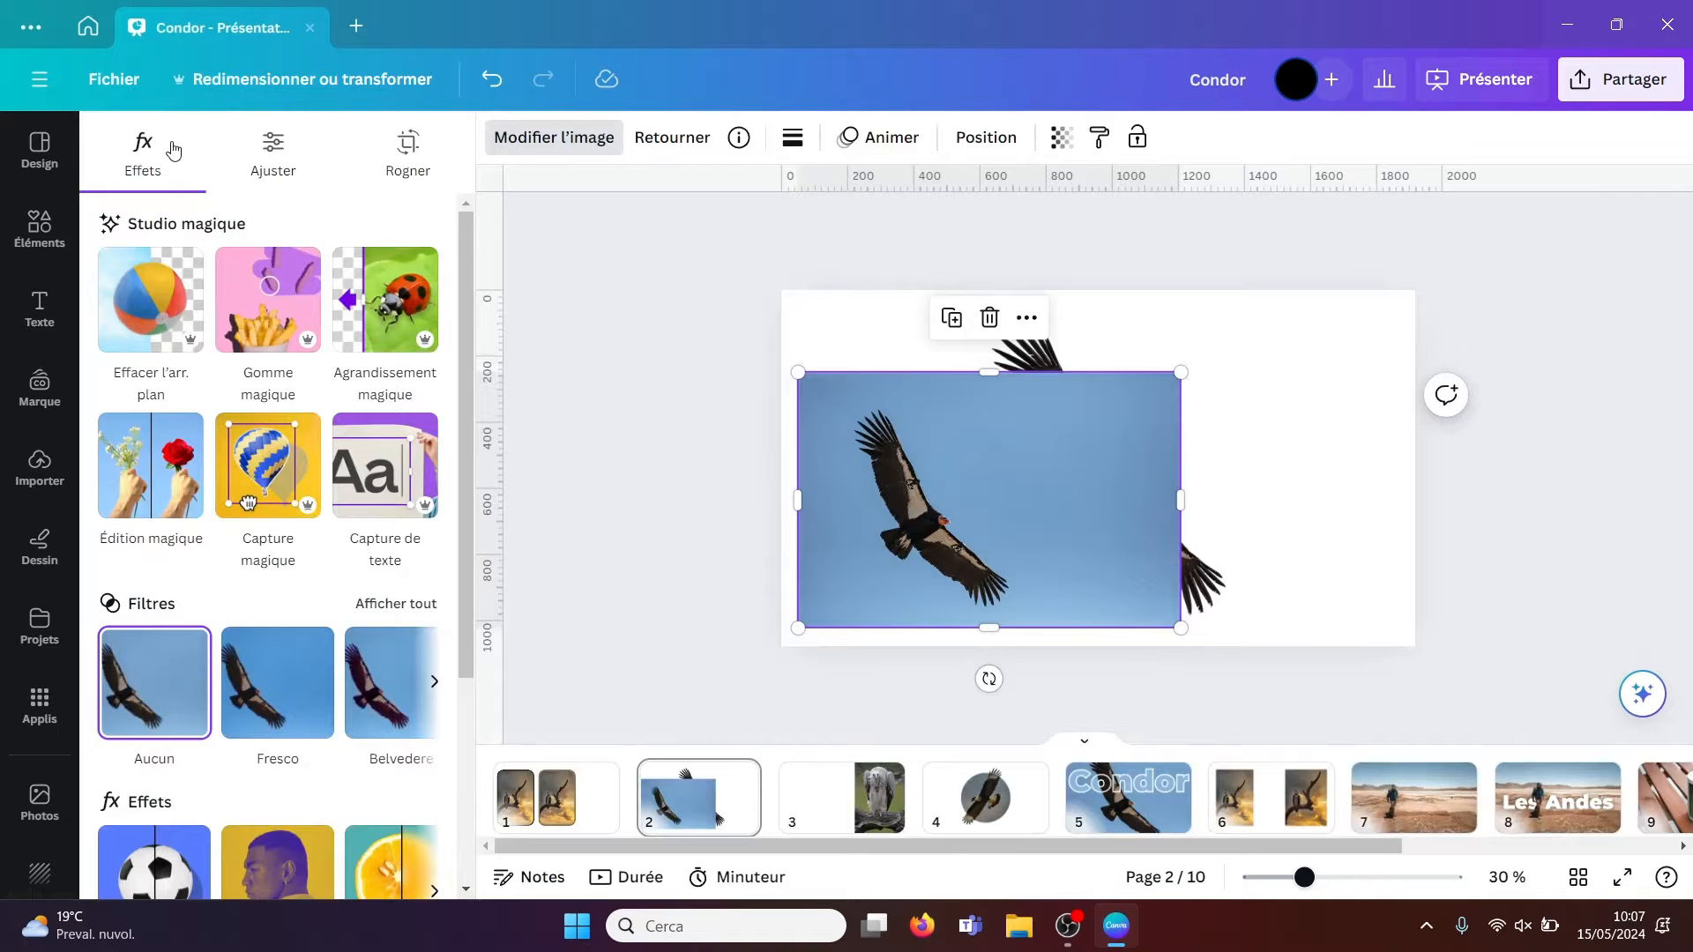
left_click(135, 311)
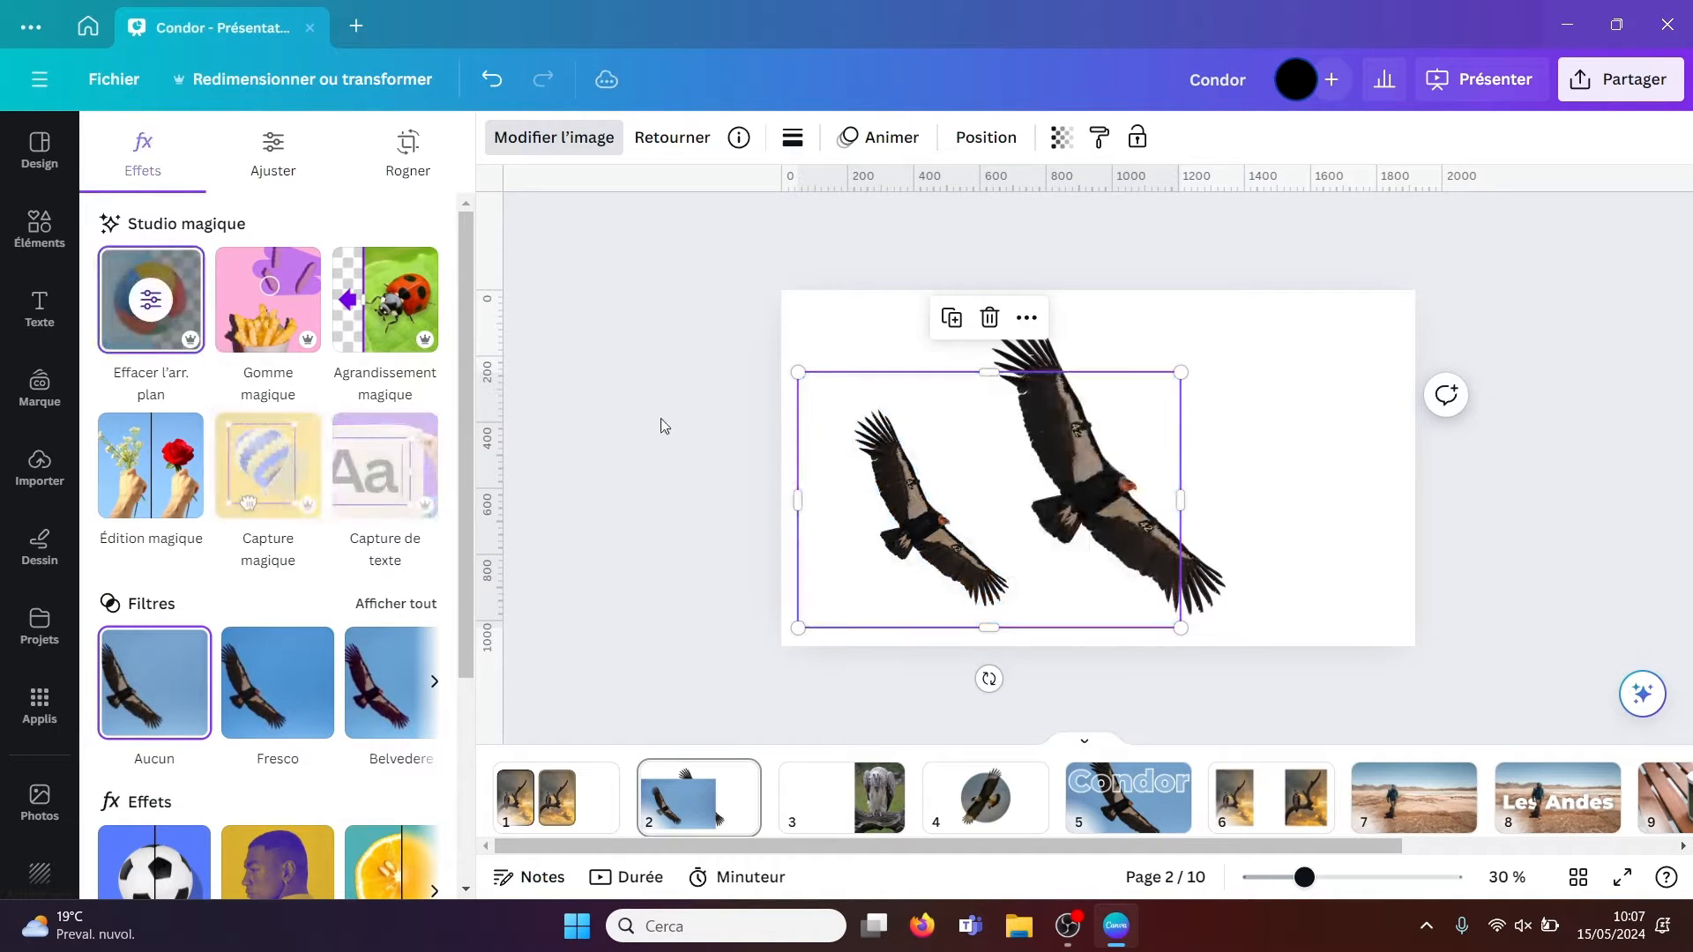
left_click(824, 292)
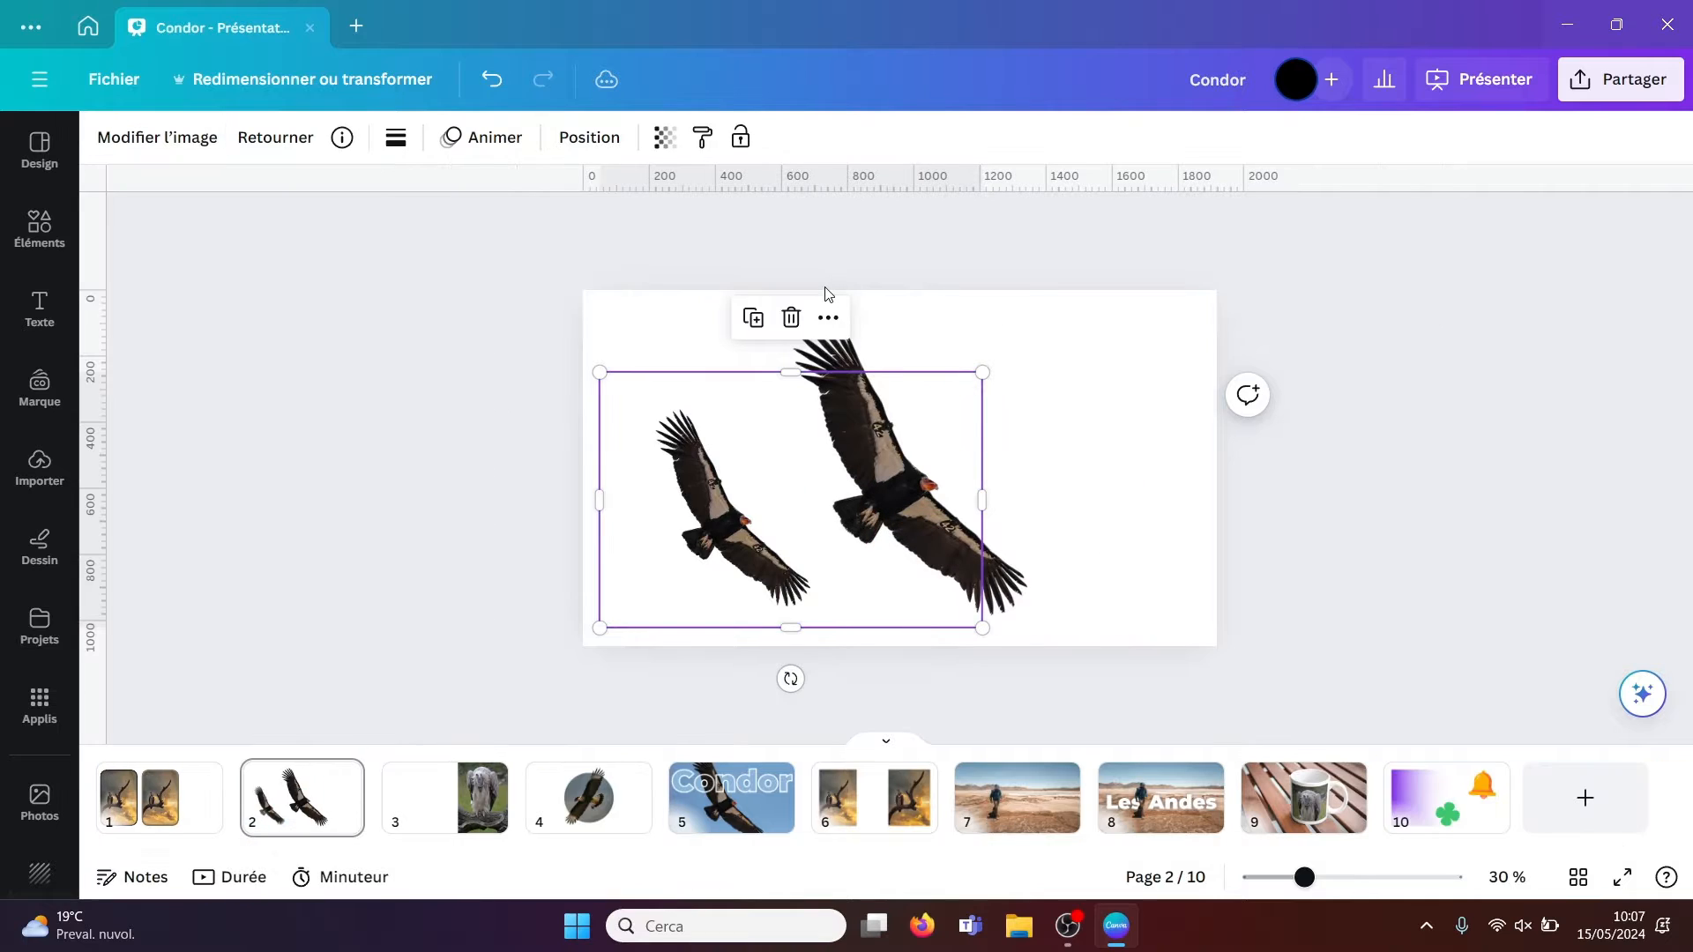
left_click(1450, 305)
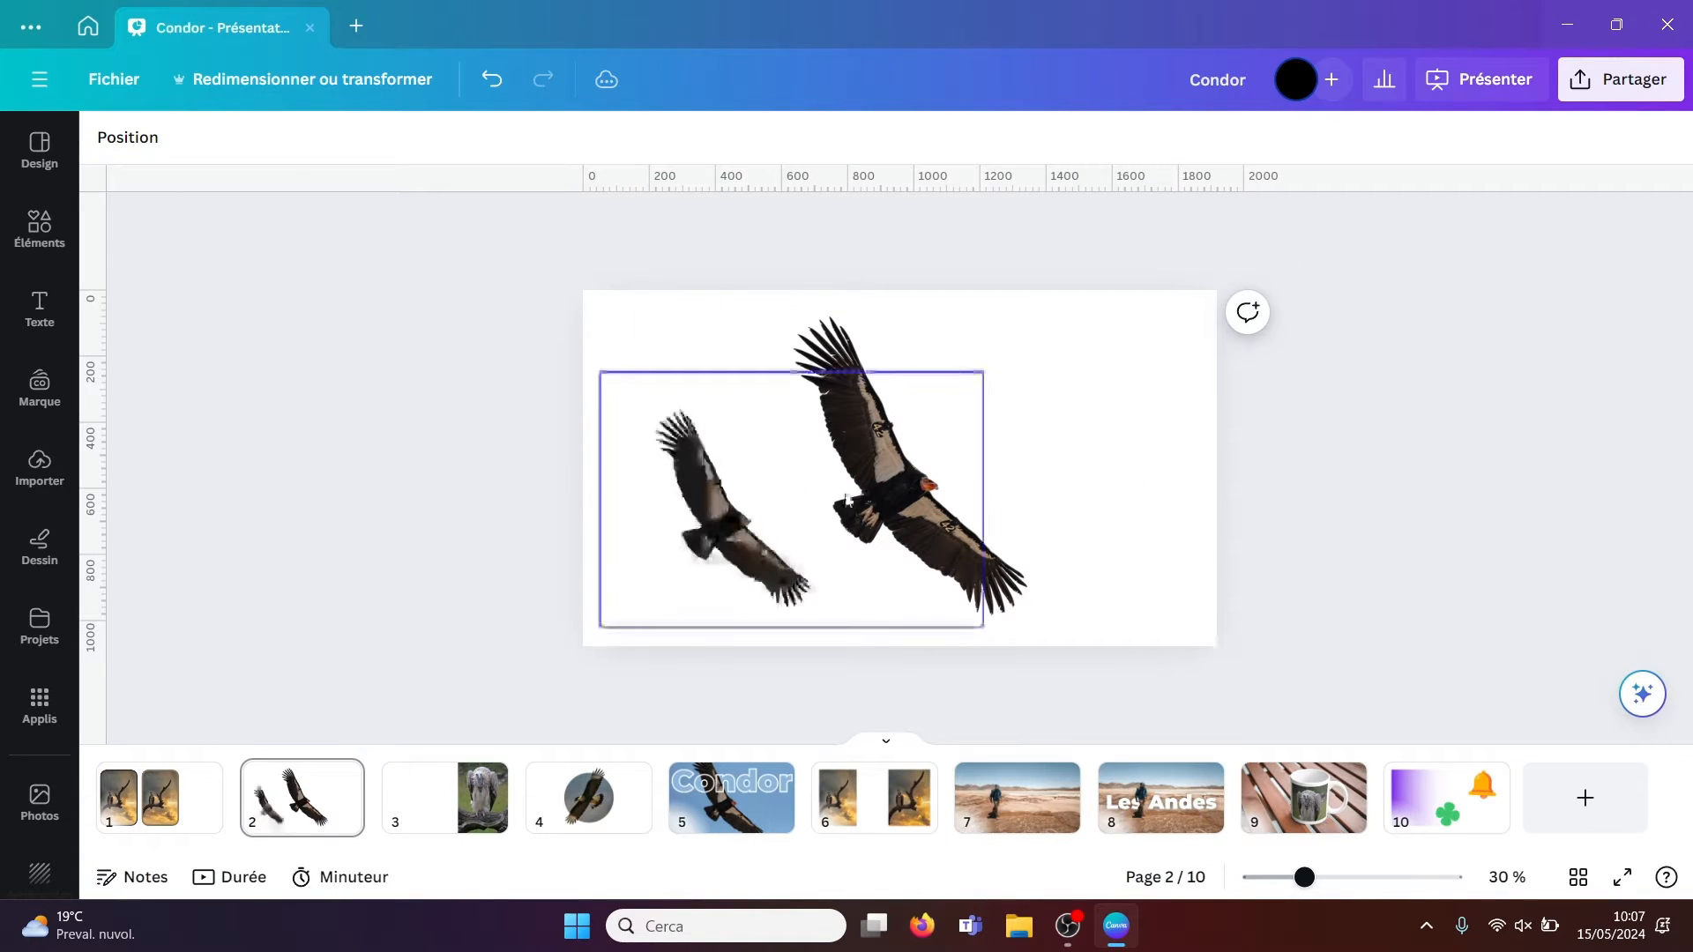
left_click(732, 523)
key("Delete")
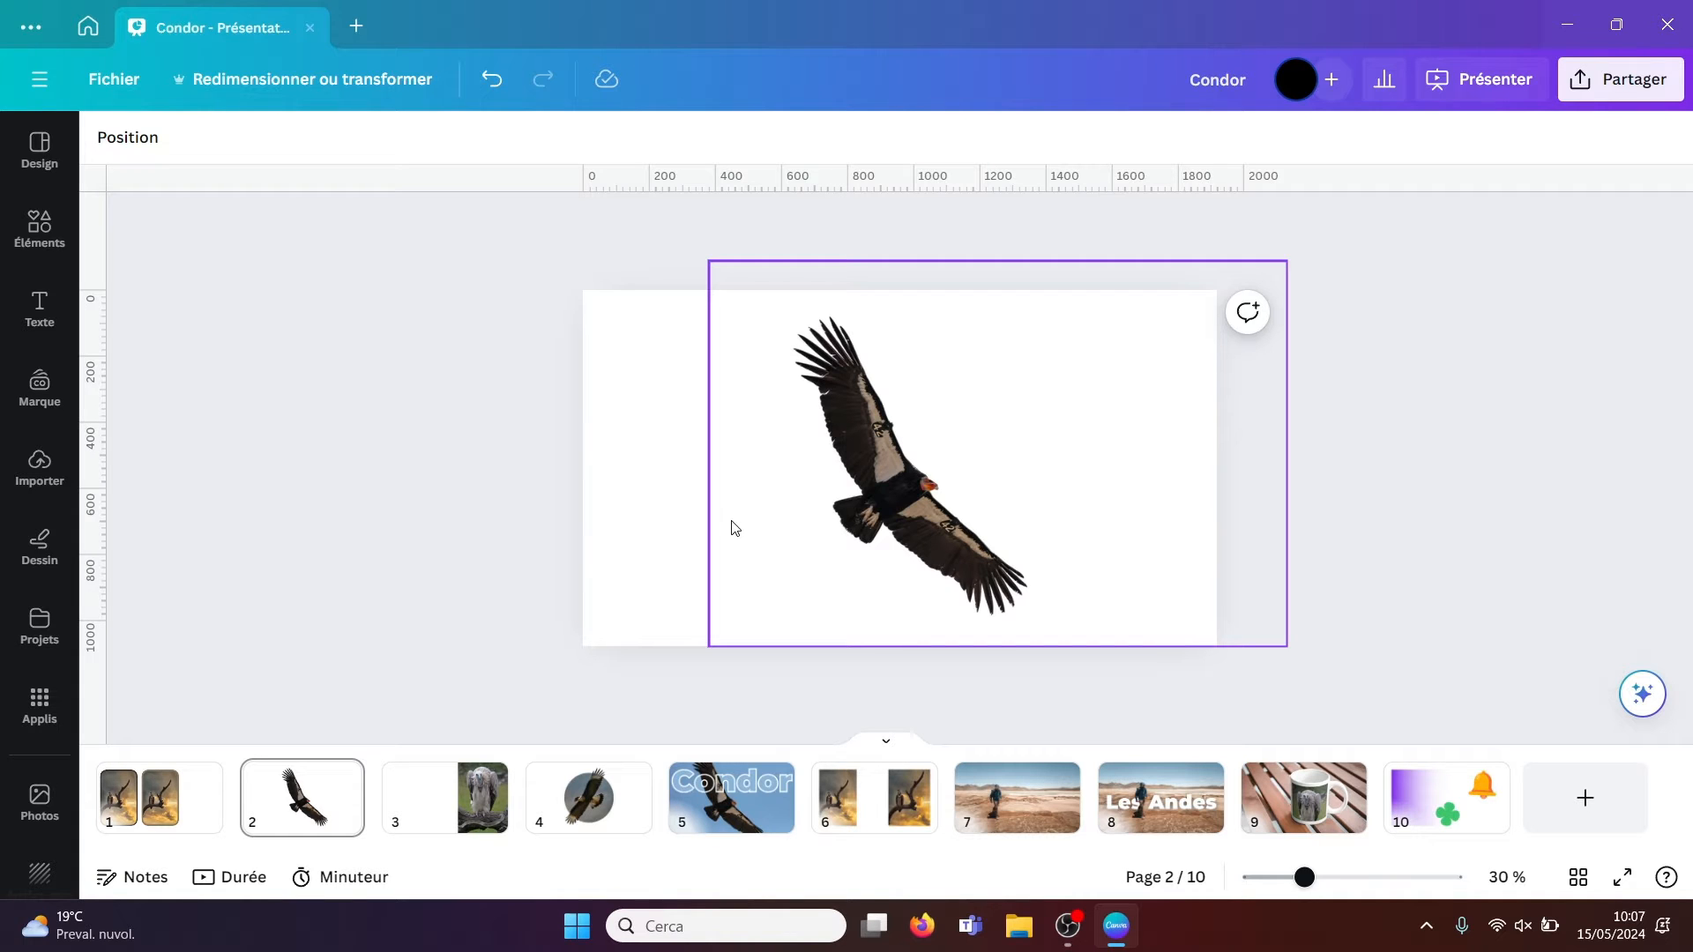
- Remove the background of the downloaded blue-sky condor photo with the Background Eraser app and delete the resulting extra cut-out from page 2
left_click(40, 709)
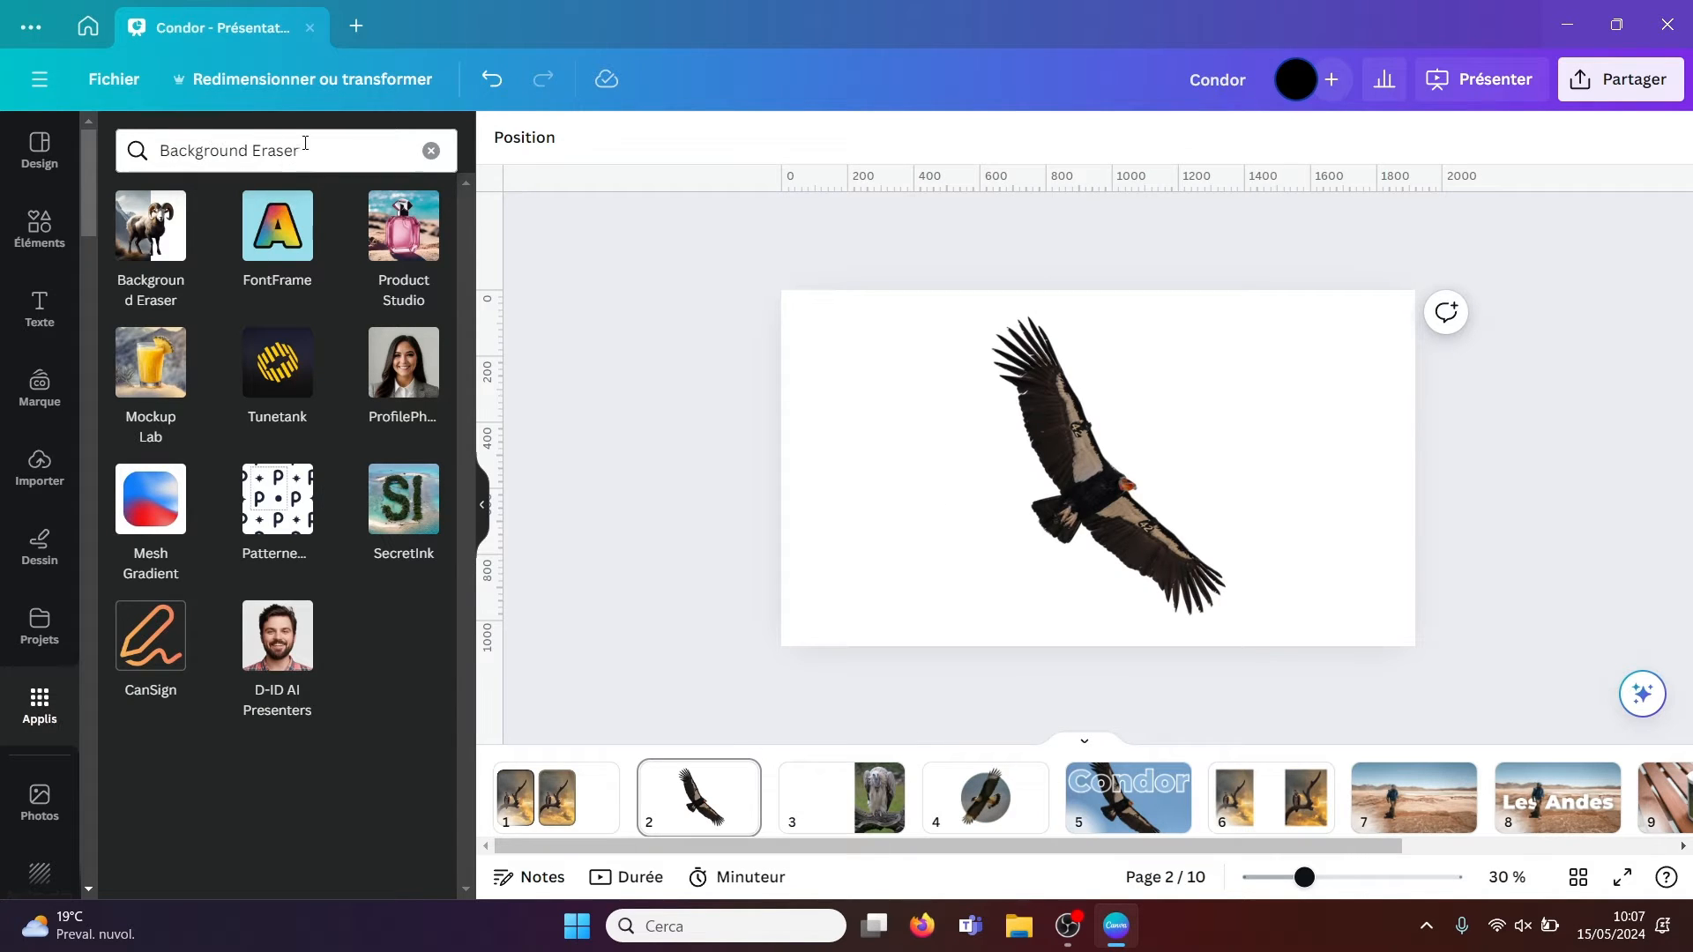
mouse_move(145, 243)
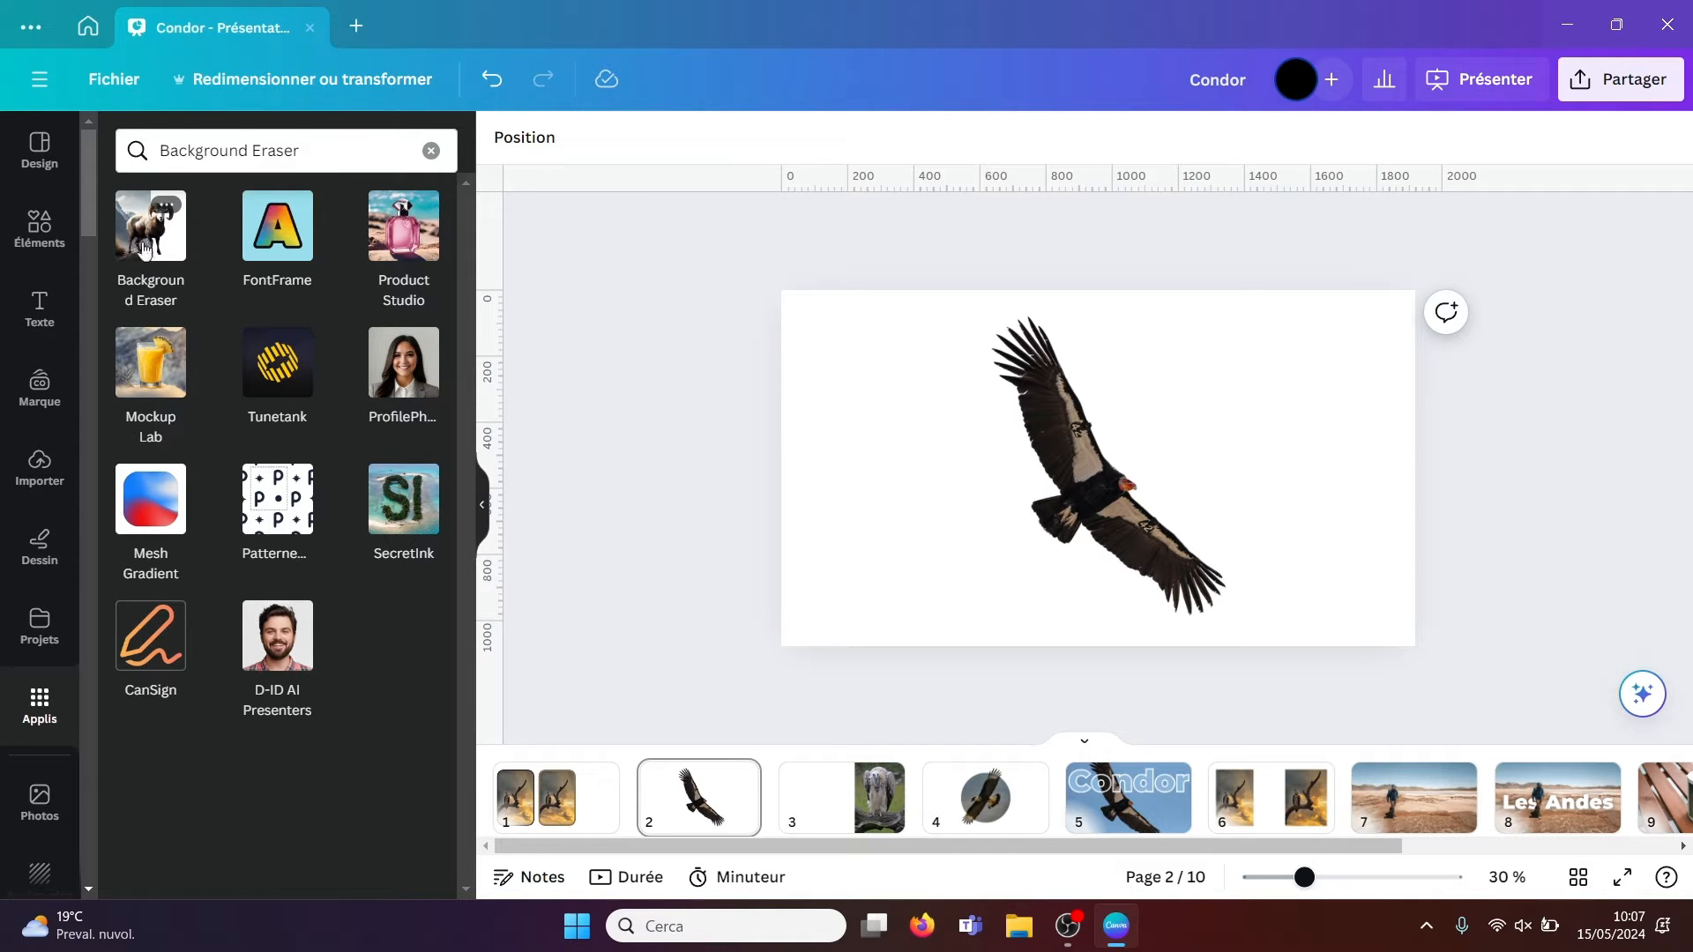
left_click(144, 247)
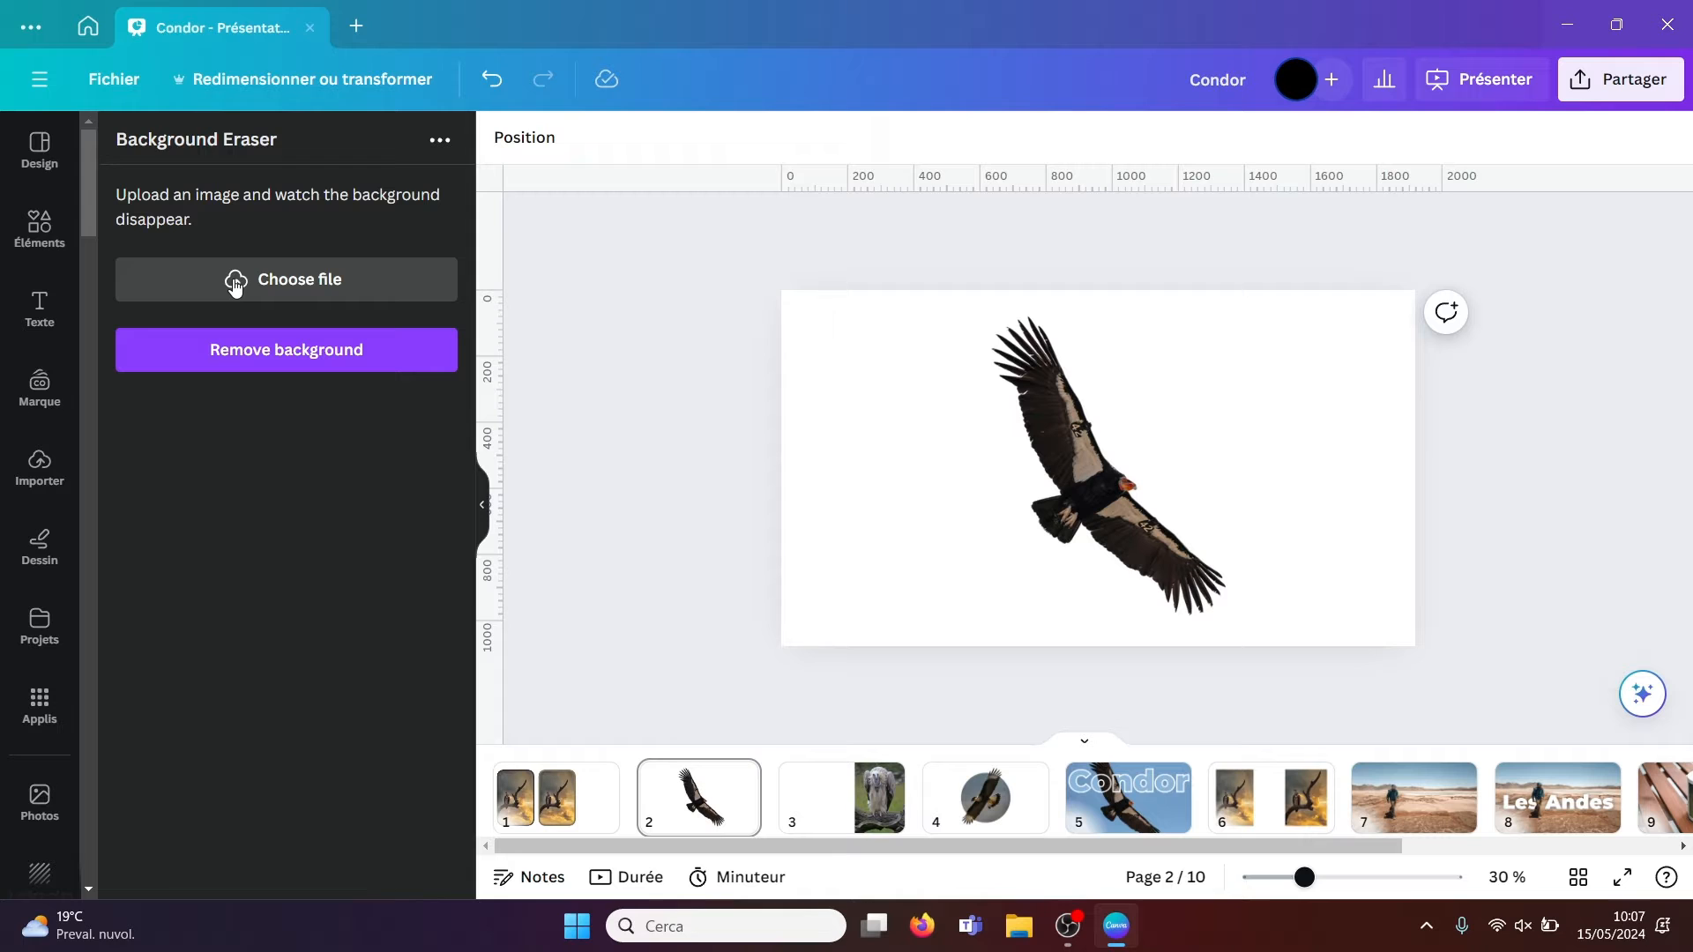
left_click(234, 284)
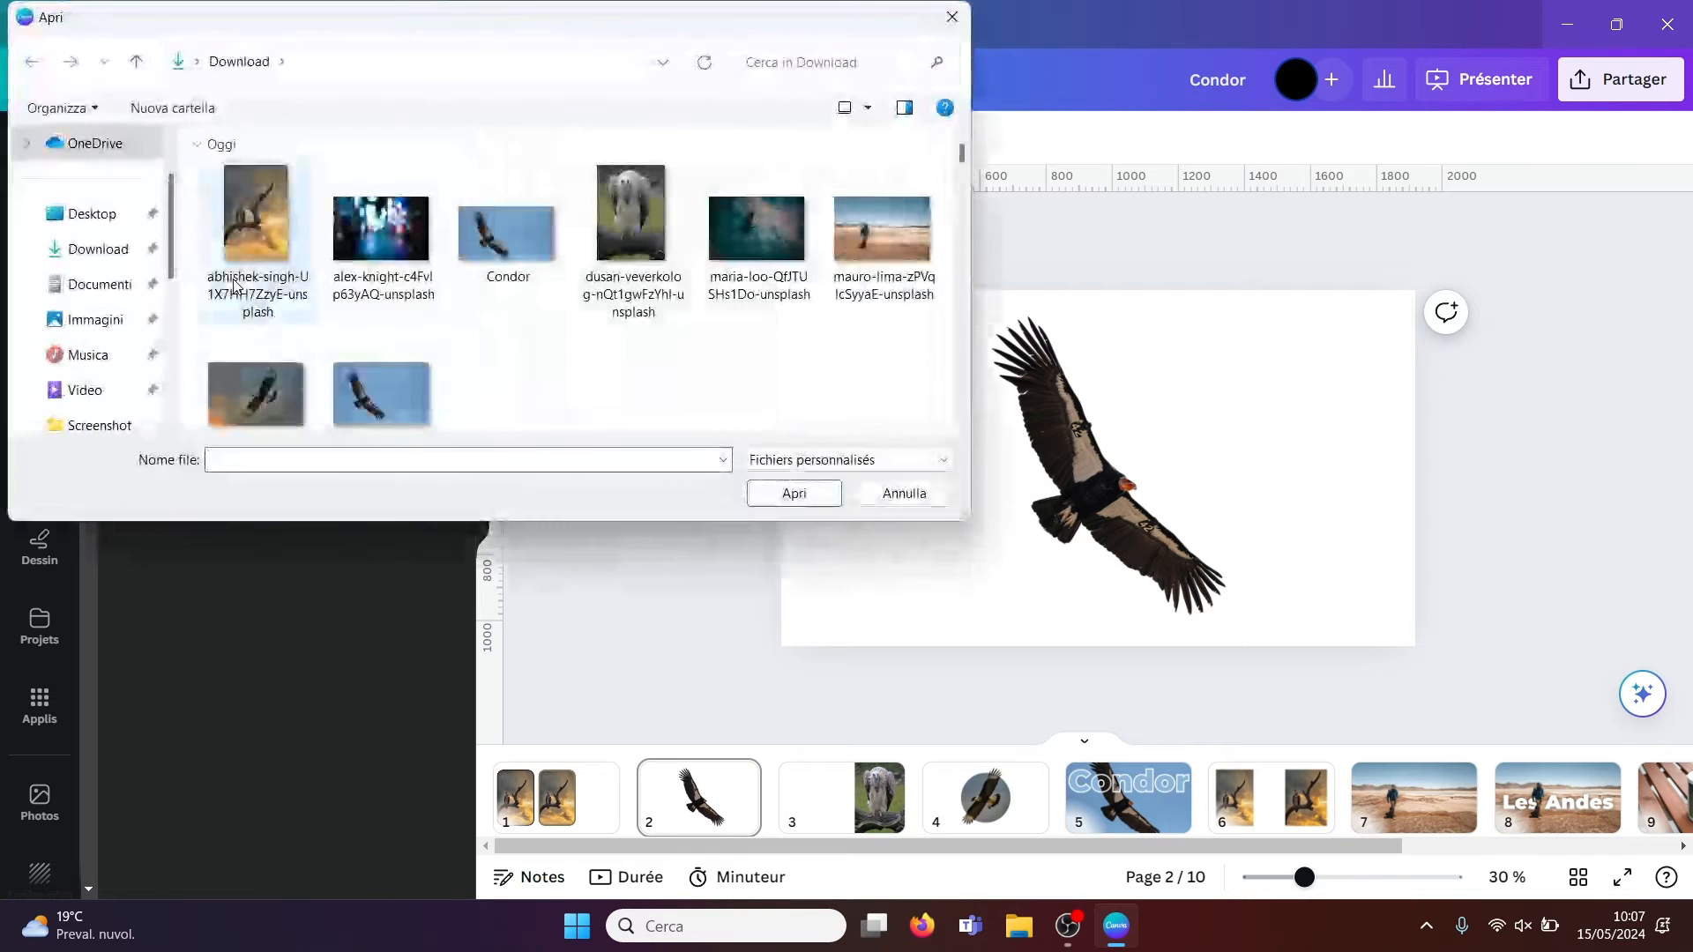
left_click(389, 390)
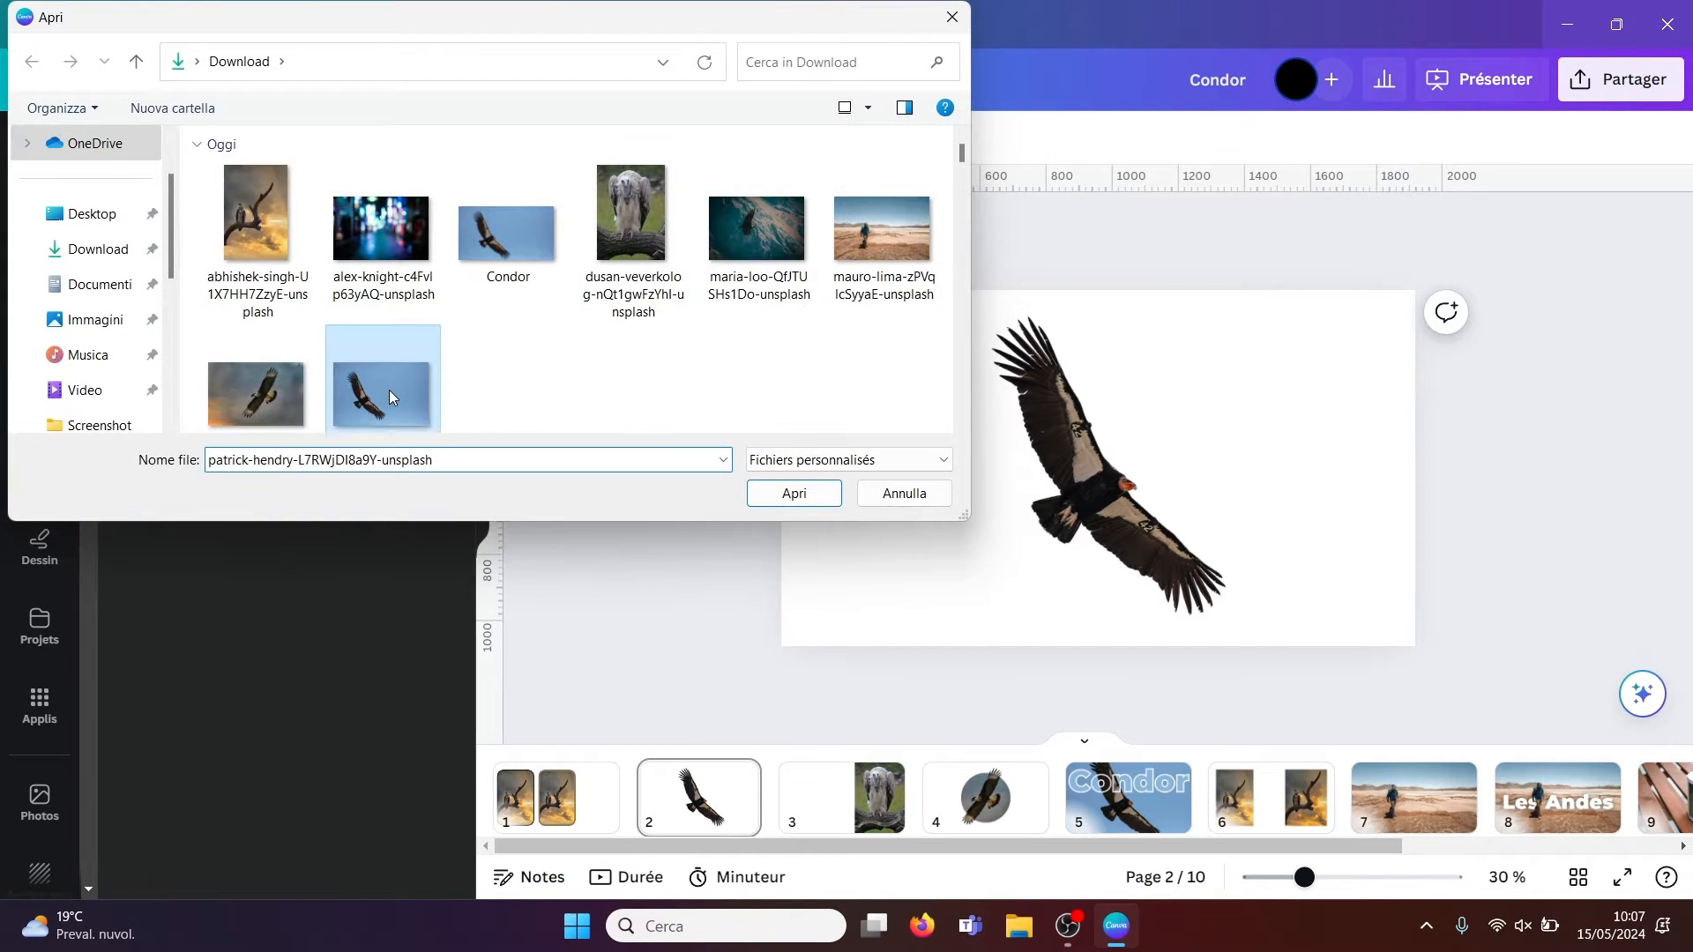
left_click(795, 493)
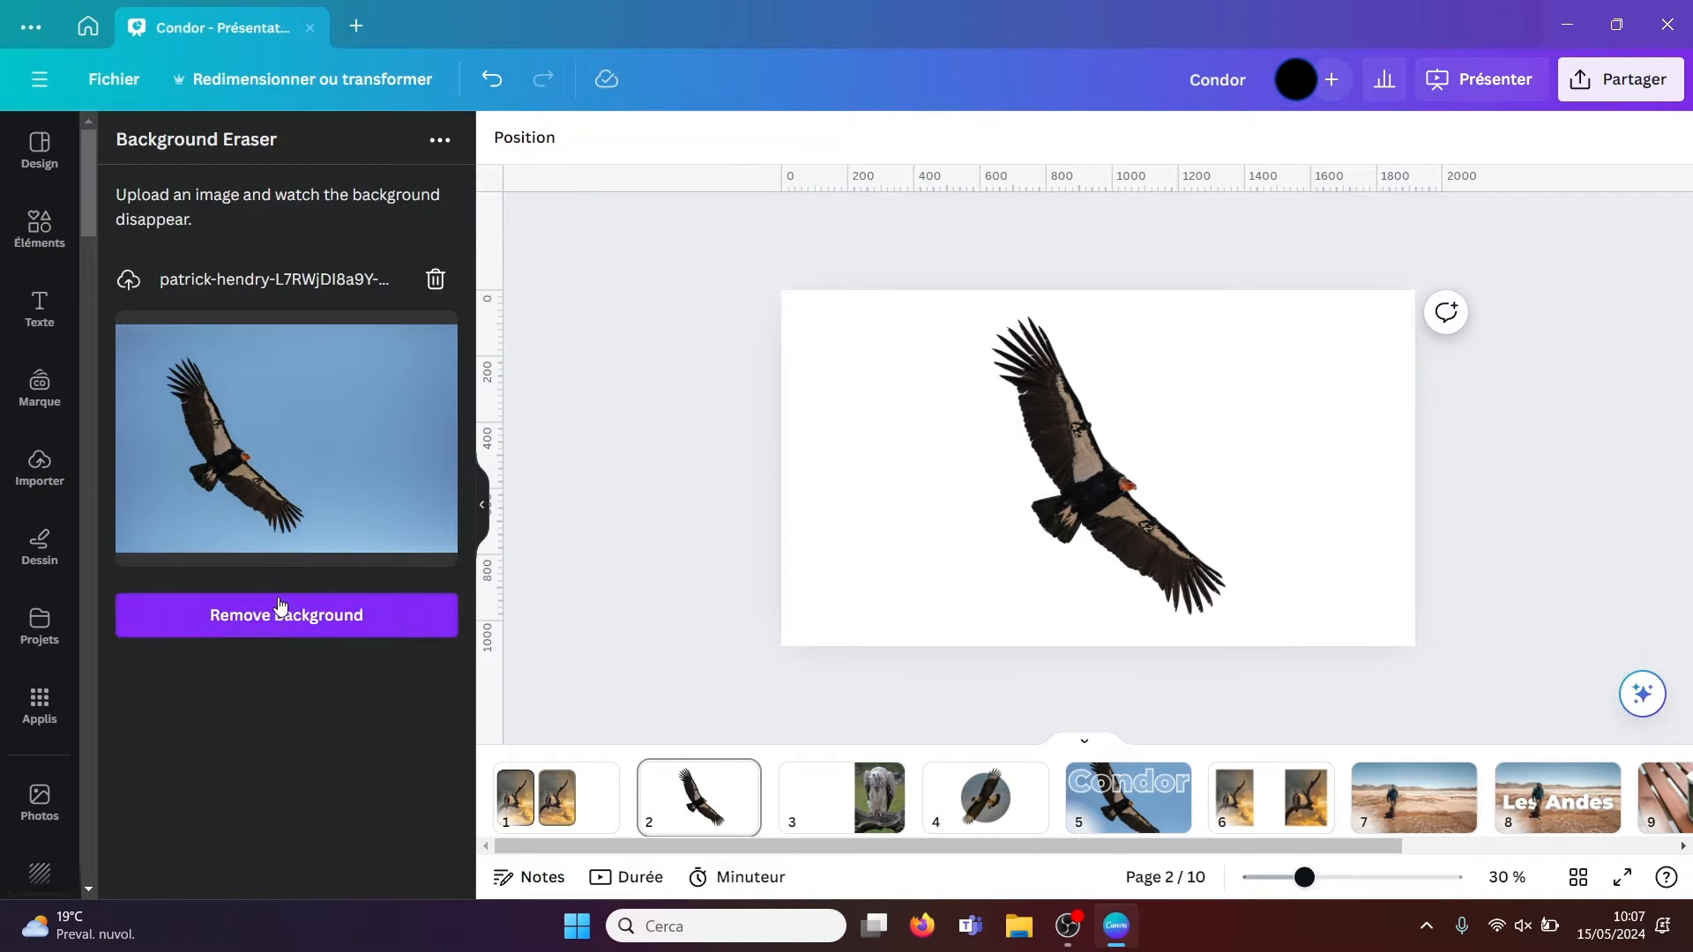
left_click(273, 620)
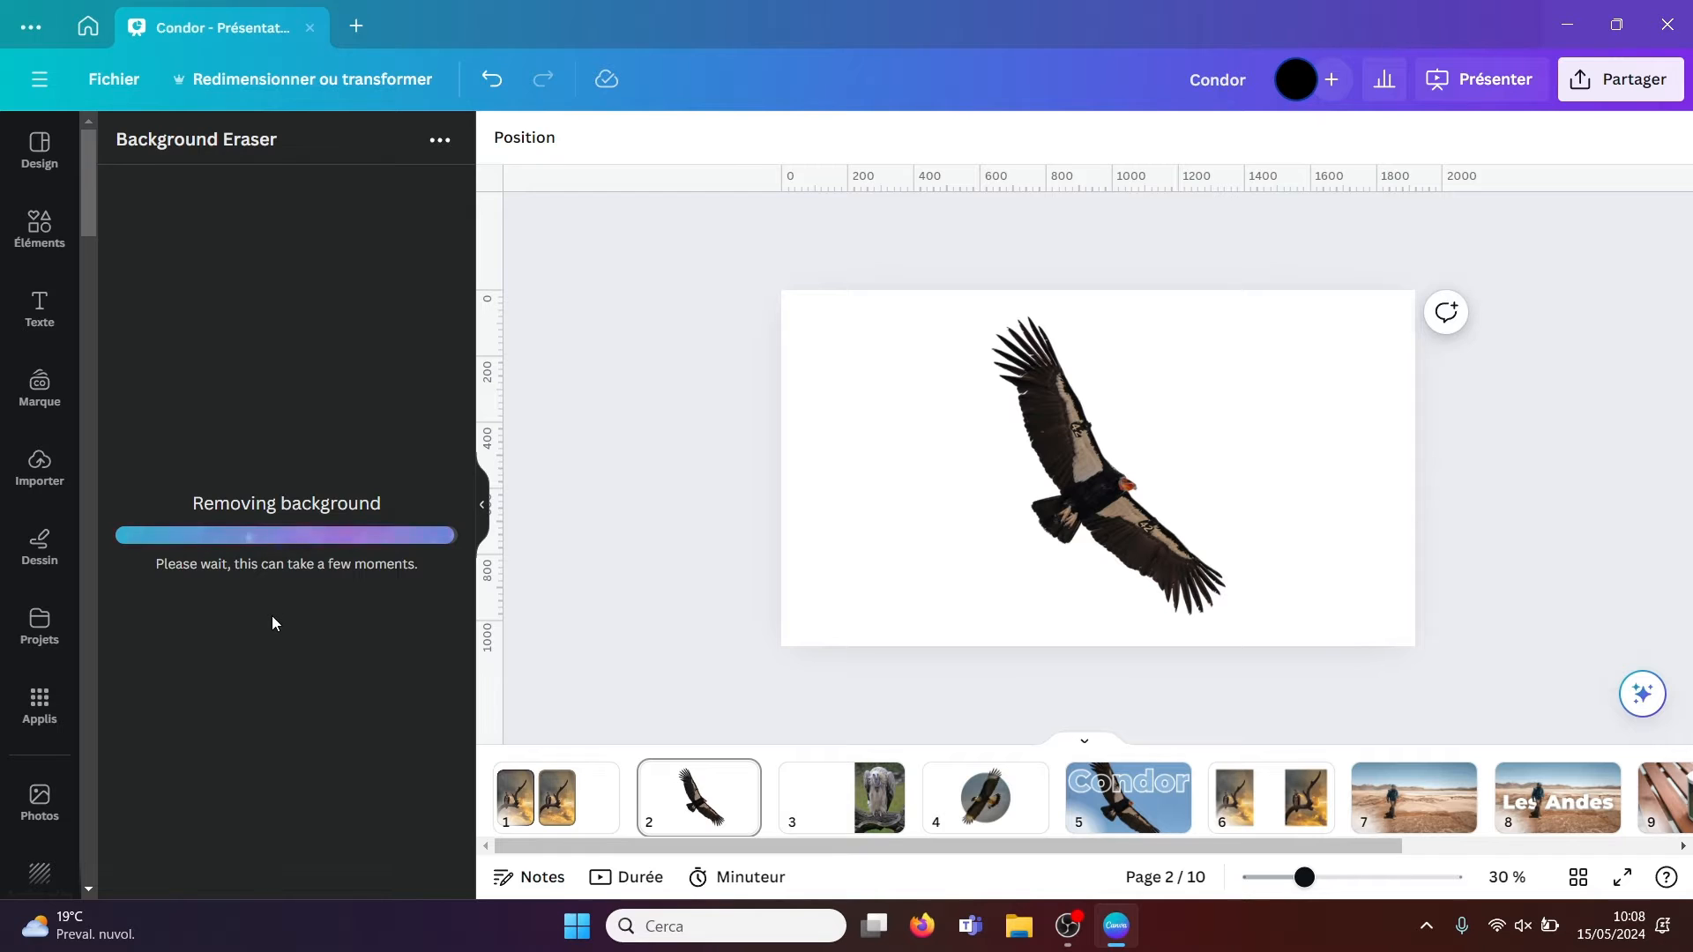
left_click_drag(1071, 526, 903, 582)
key("Delete")
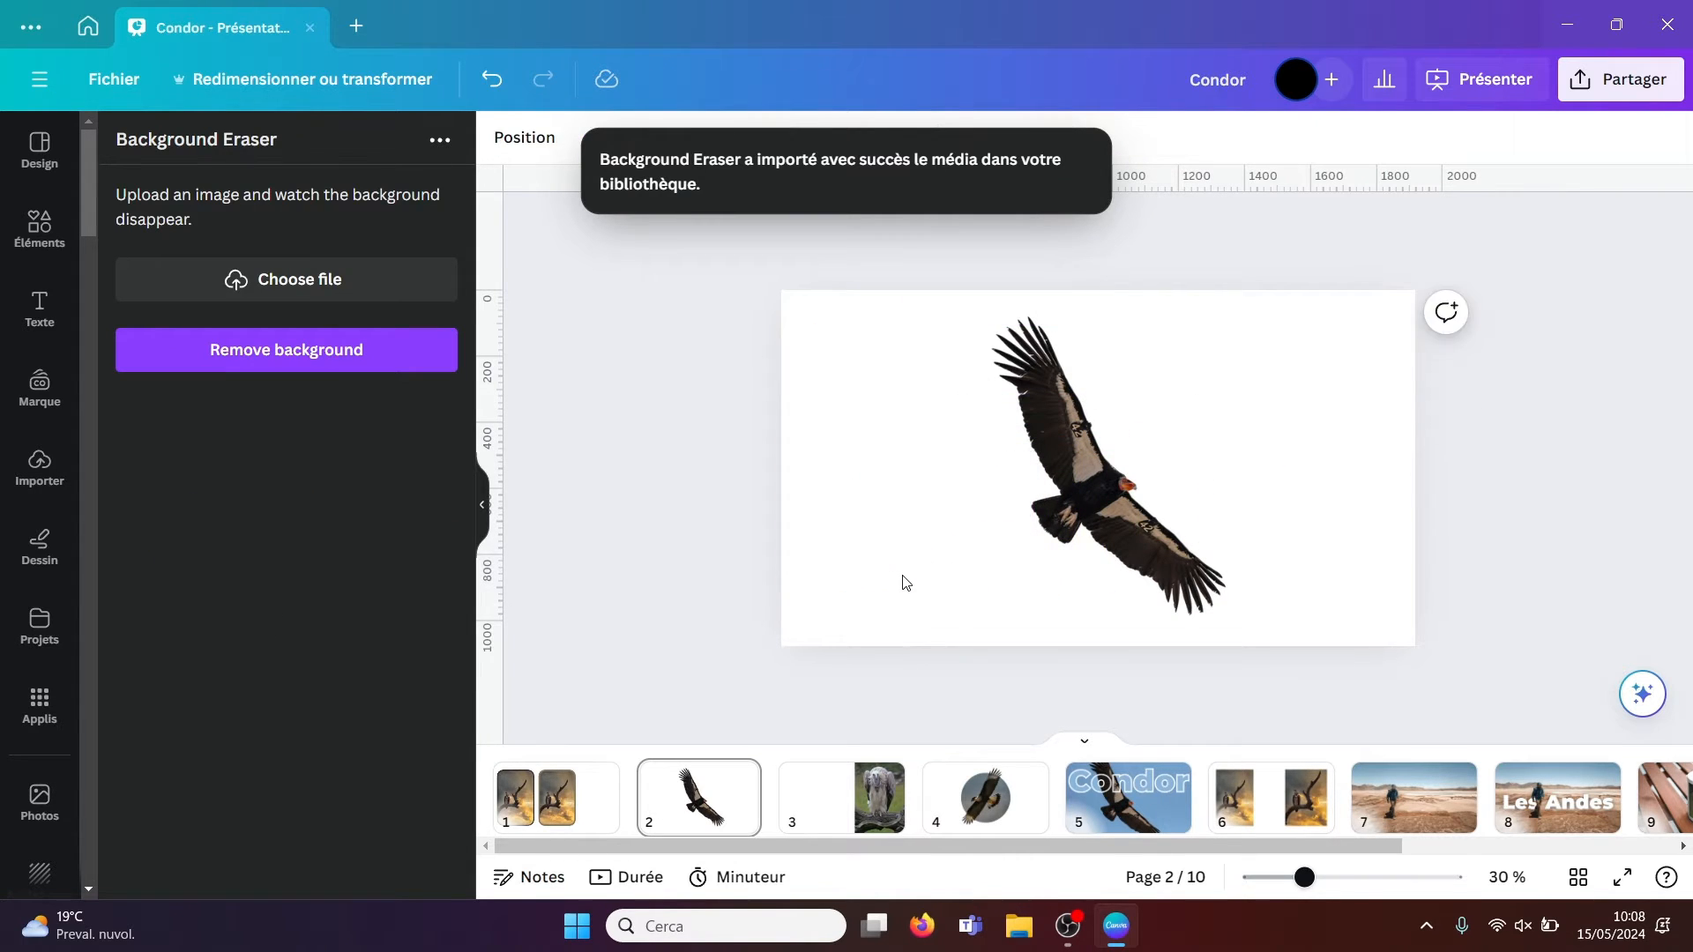
- Add the uploaded photo of the perched vulture to page 3 and move it into the empty space left of the existing photo
left_click(851, 813)
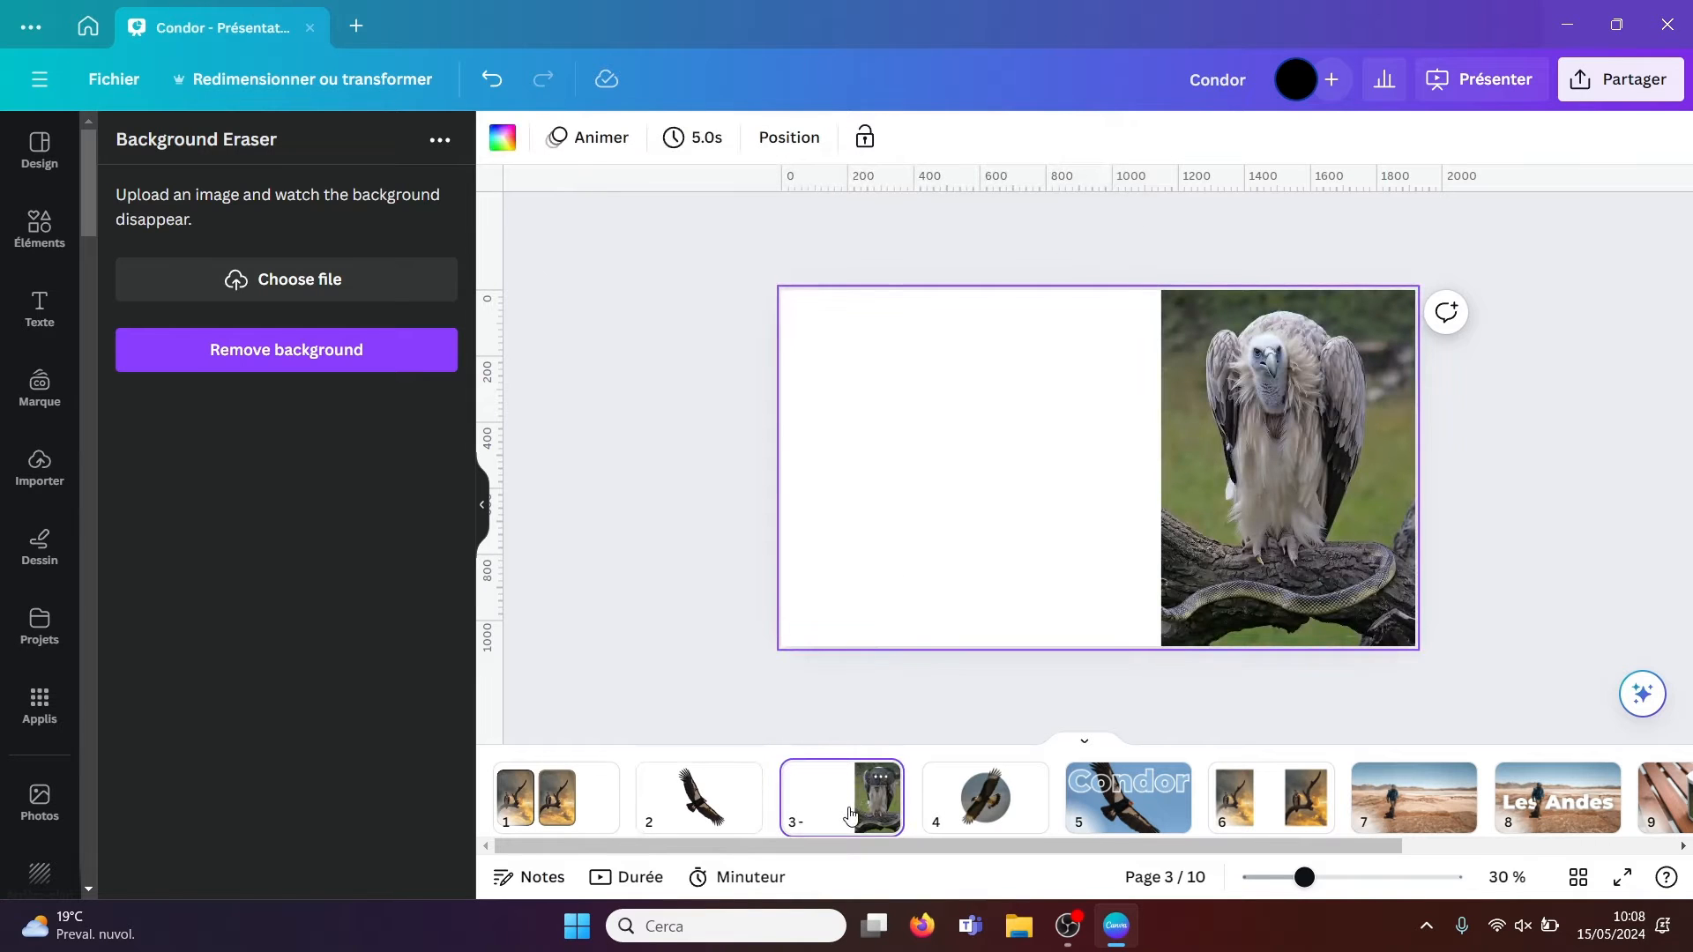
left_click(594, 467)
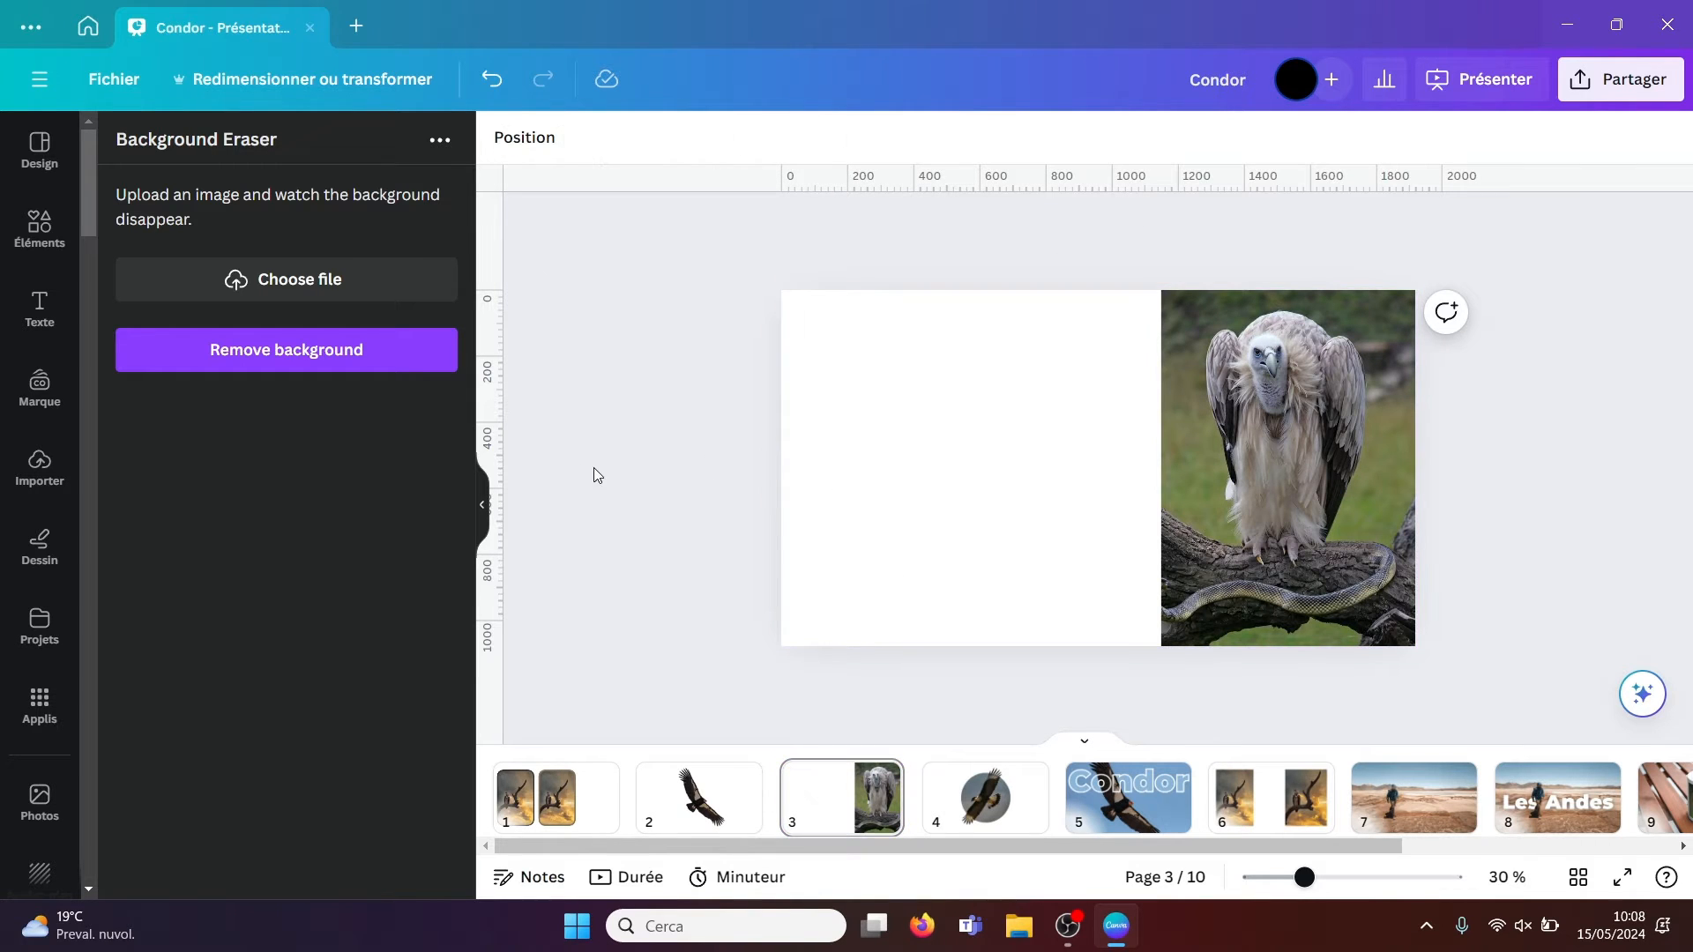
left_click(483, 505)
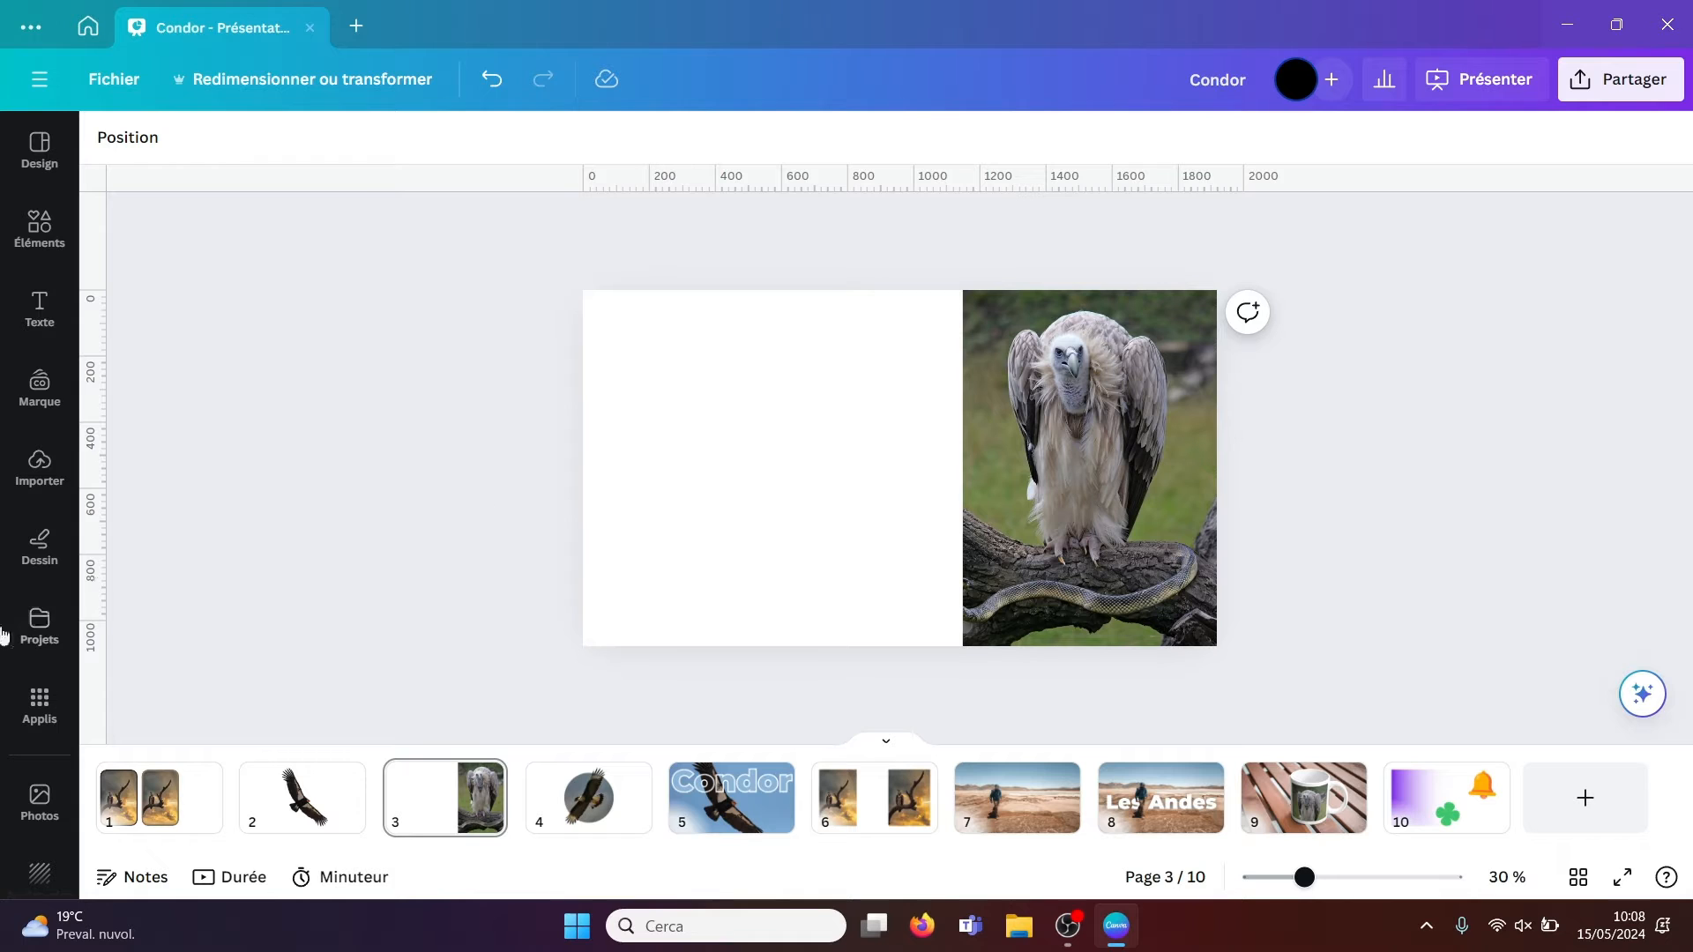
left_click(40, 469)
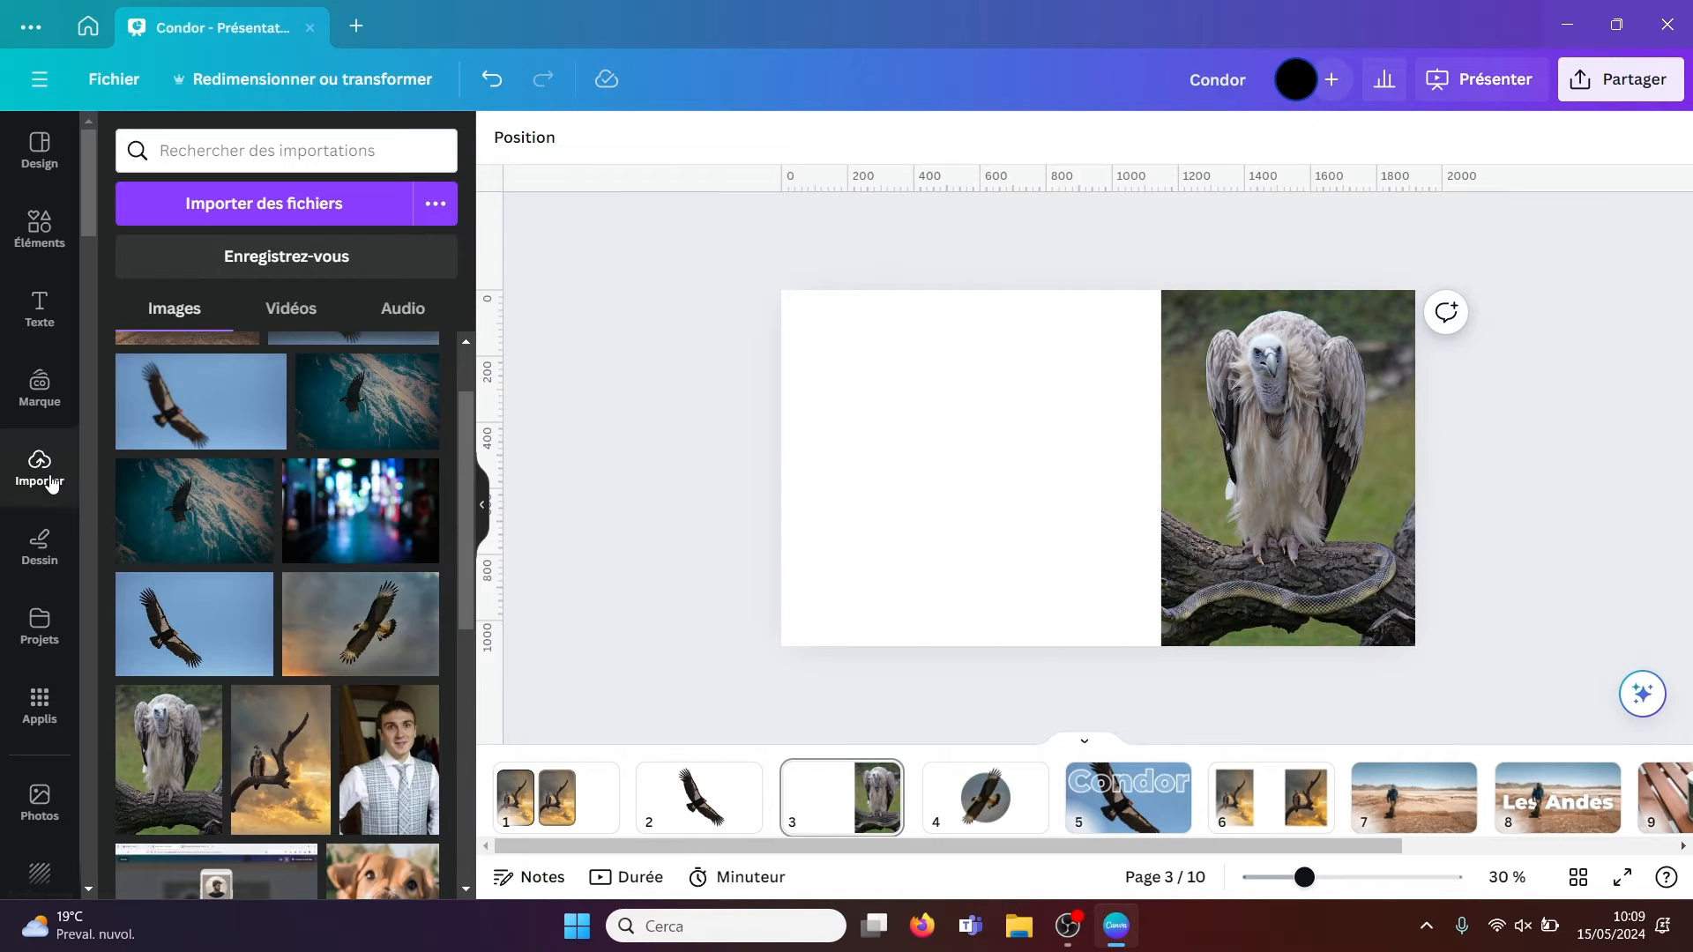
left_click(162, 757)
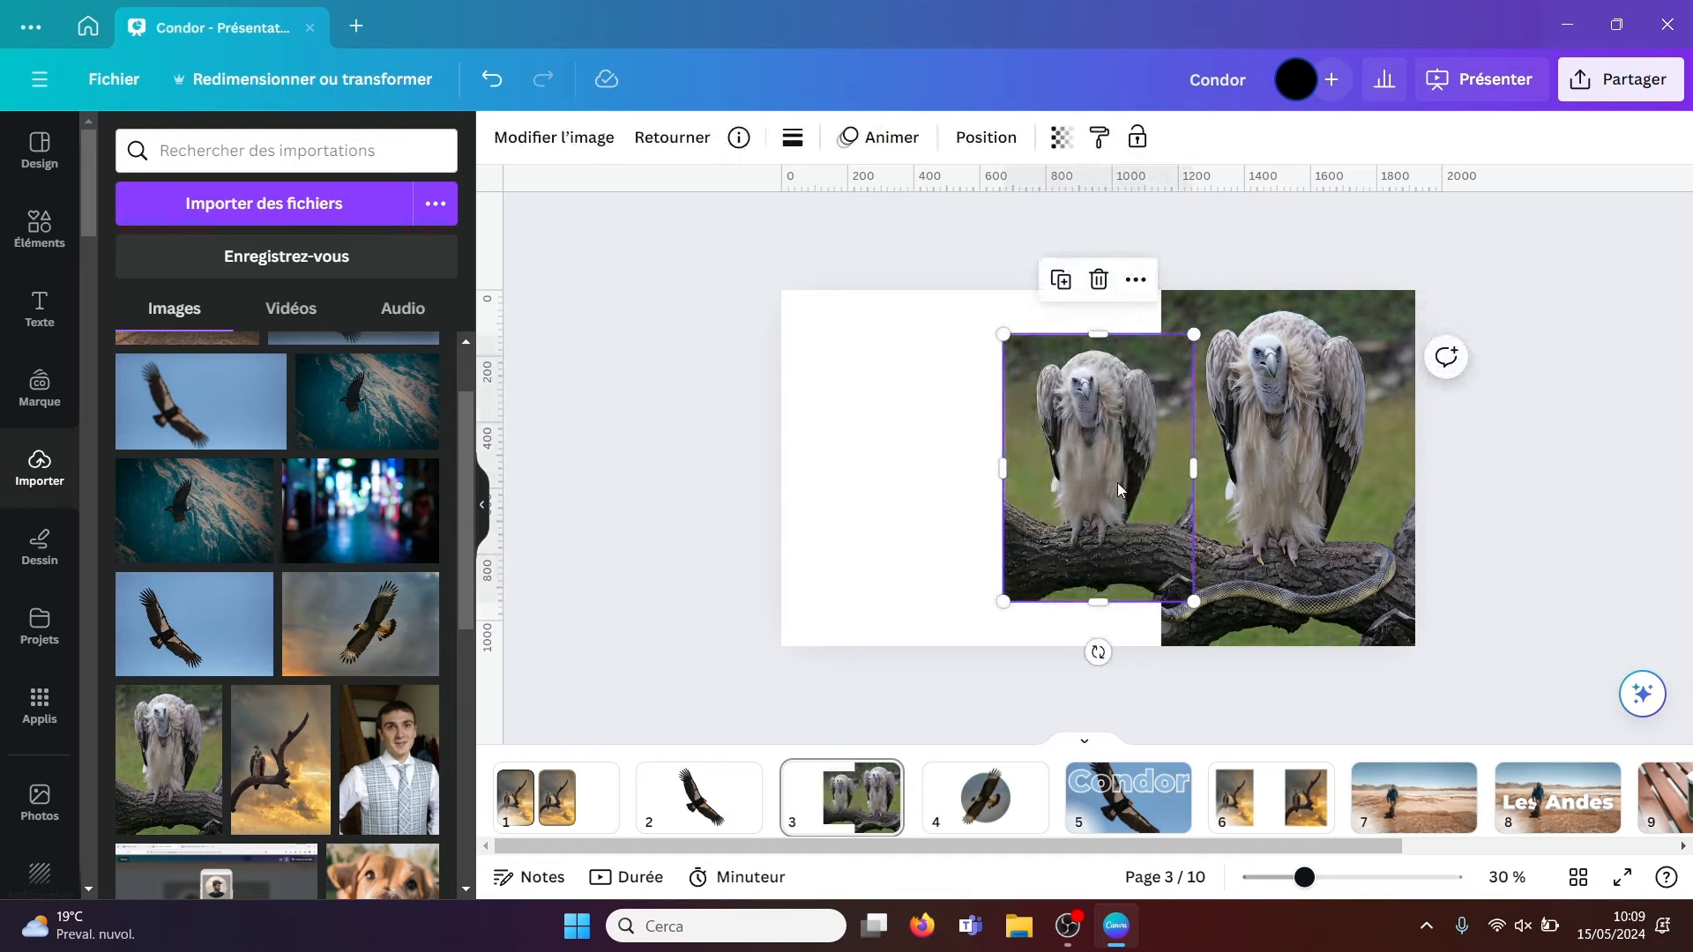
left_click_drag(1119, 490, 924, 510)
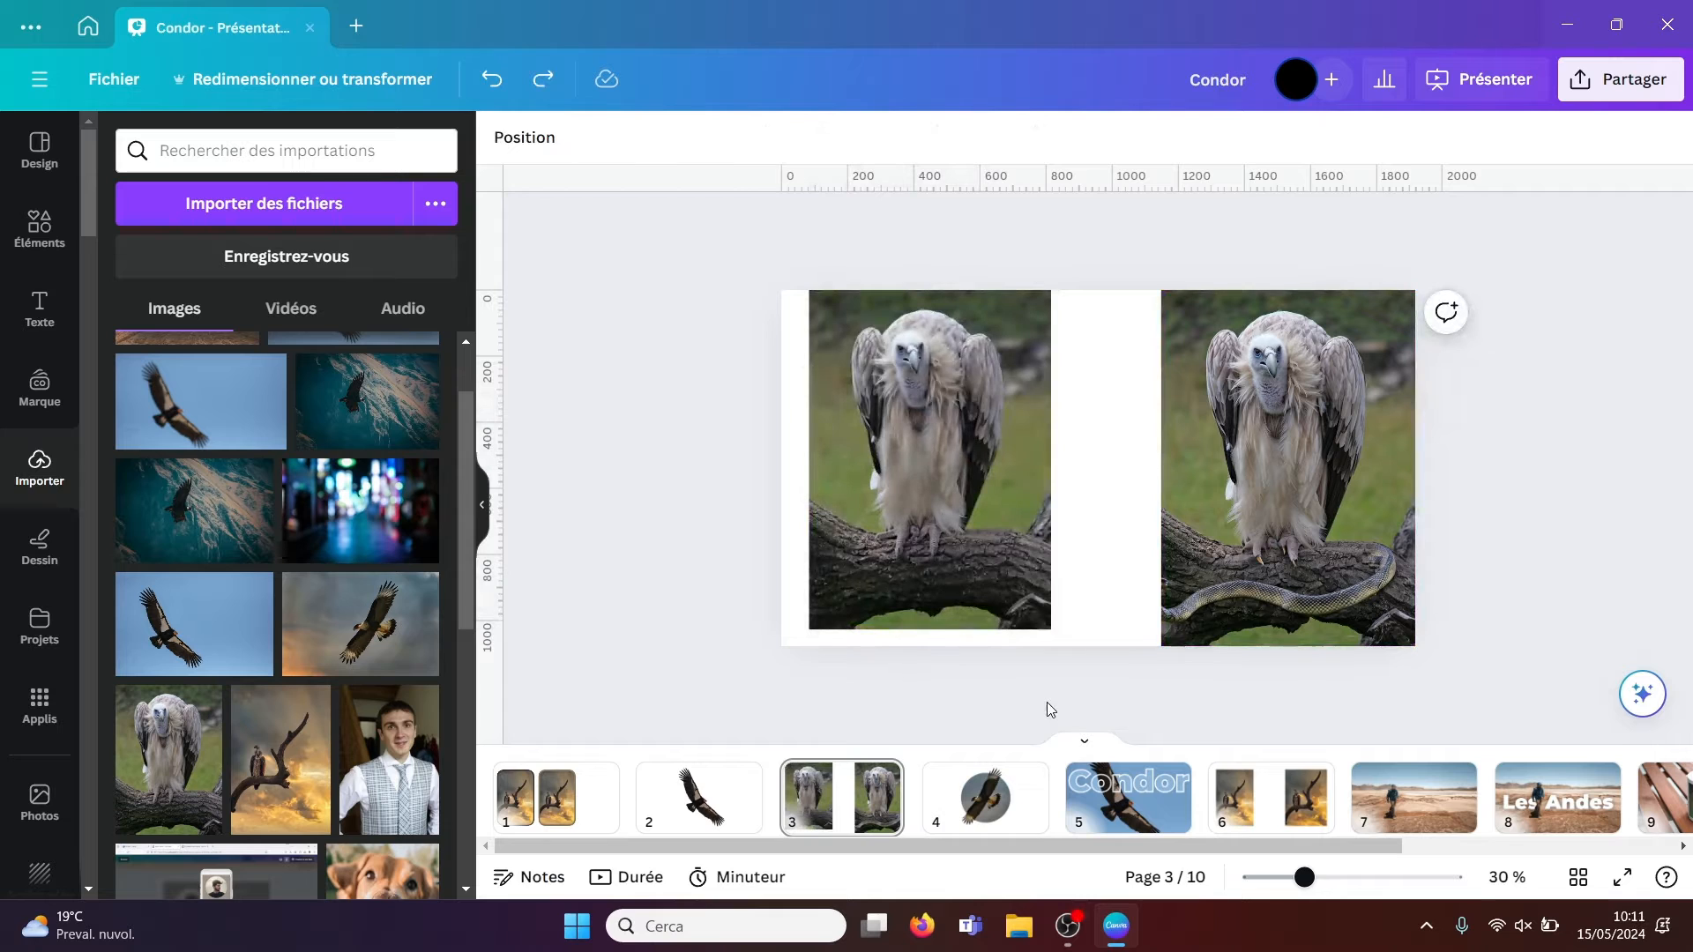
- Use Magic Edit on the added vulture photo, brushing over the branch's left end and generating "une pomme sur l'arbre"
left_click(942, 486)
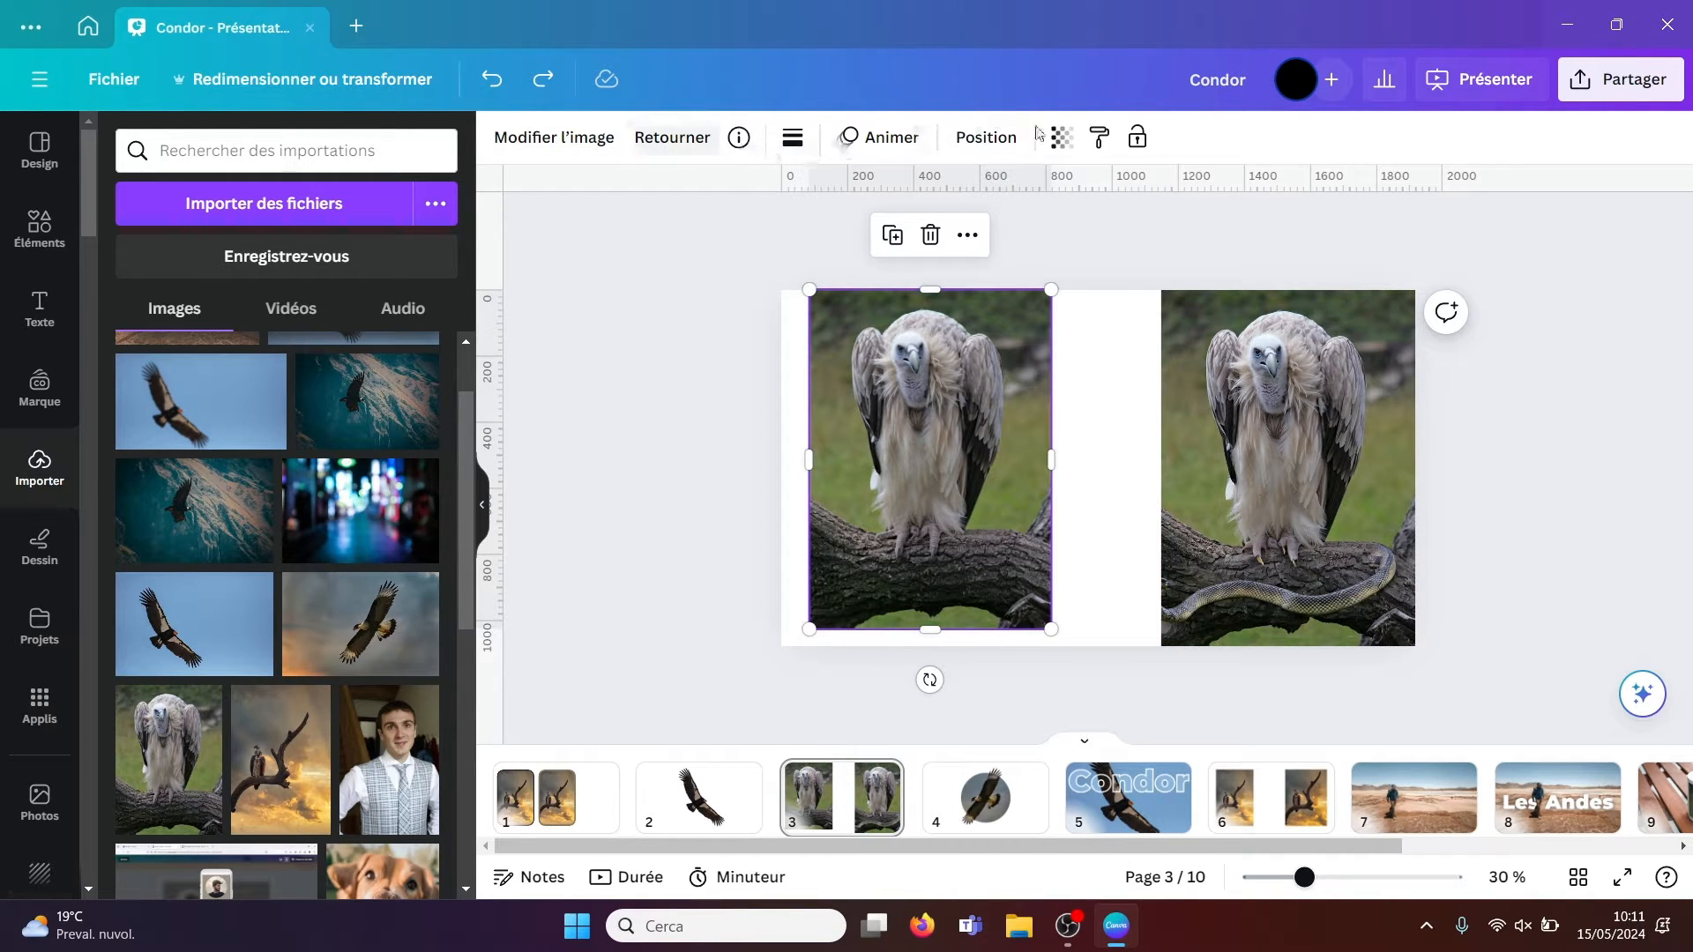
left_click(567, 157)
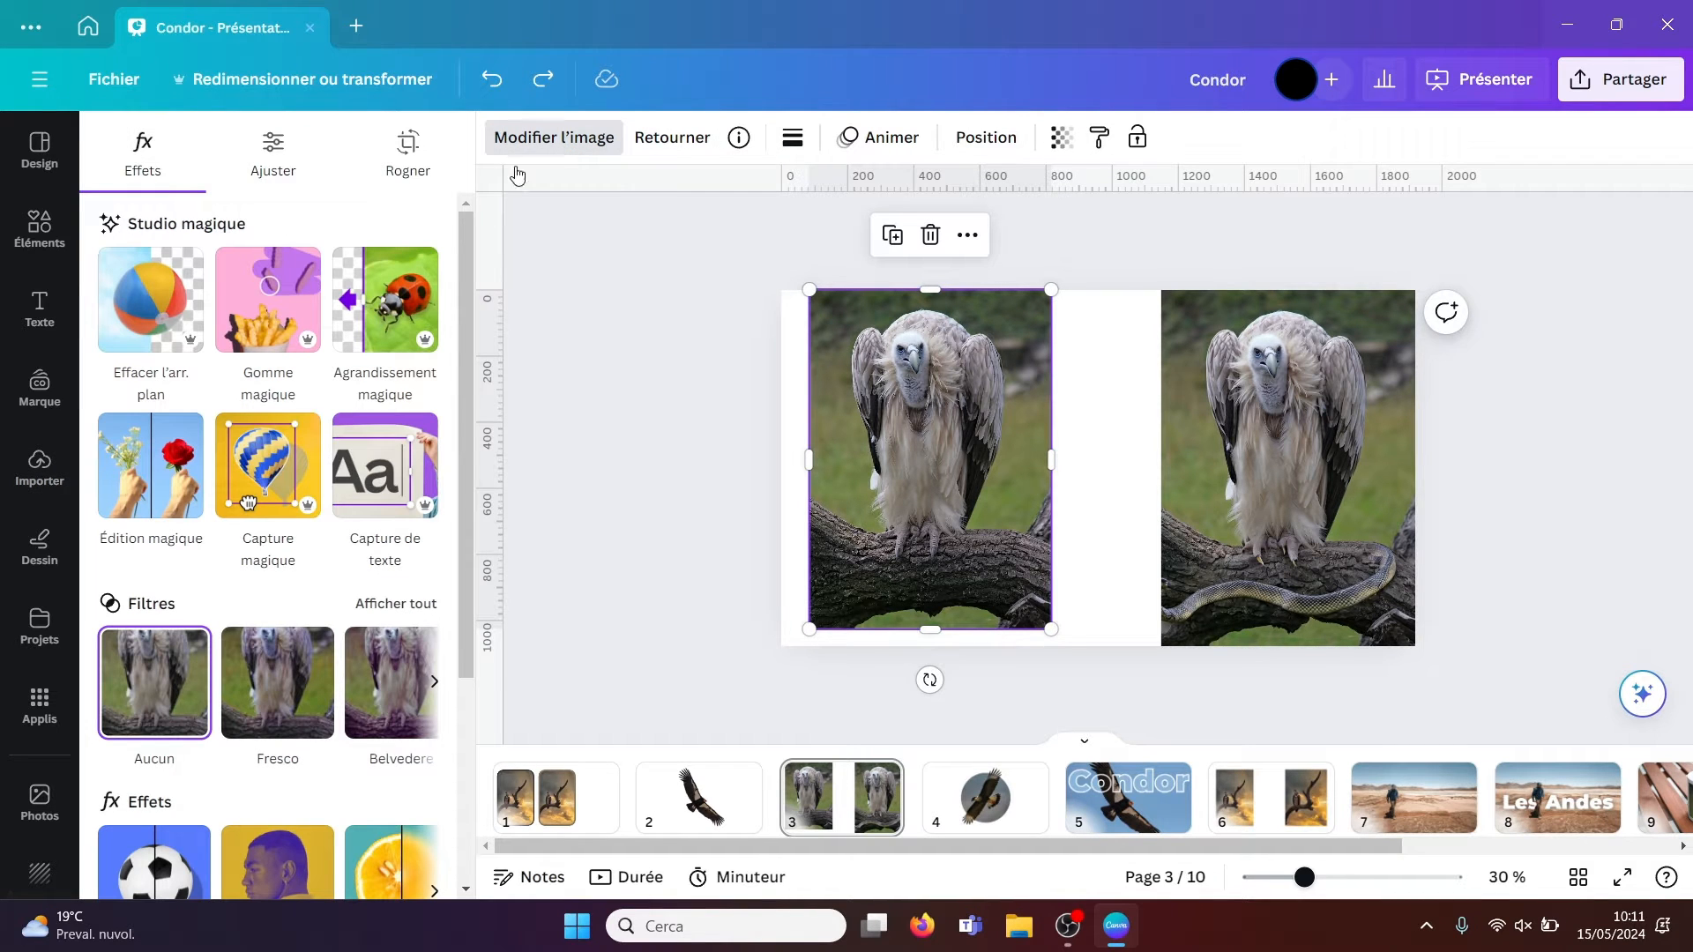
left_click(144, 464)
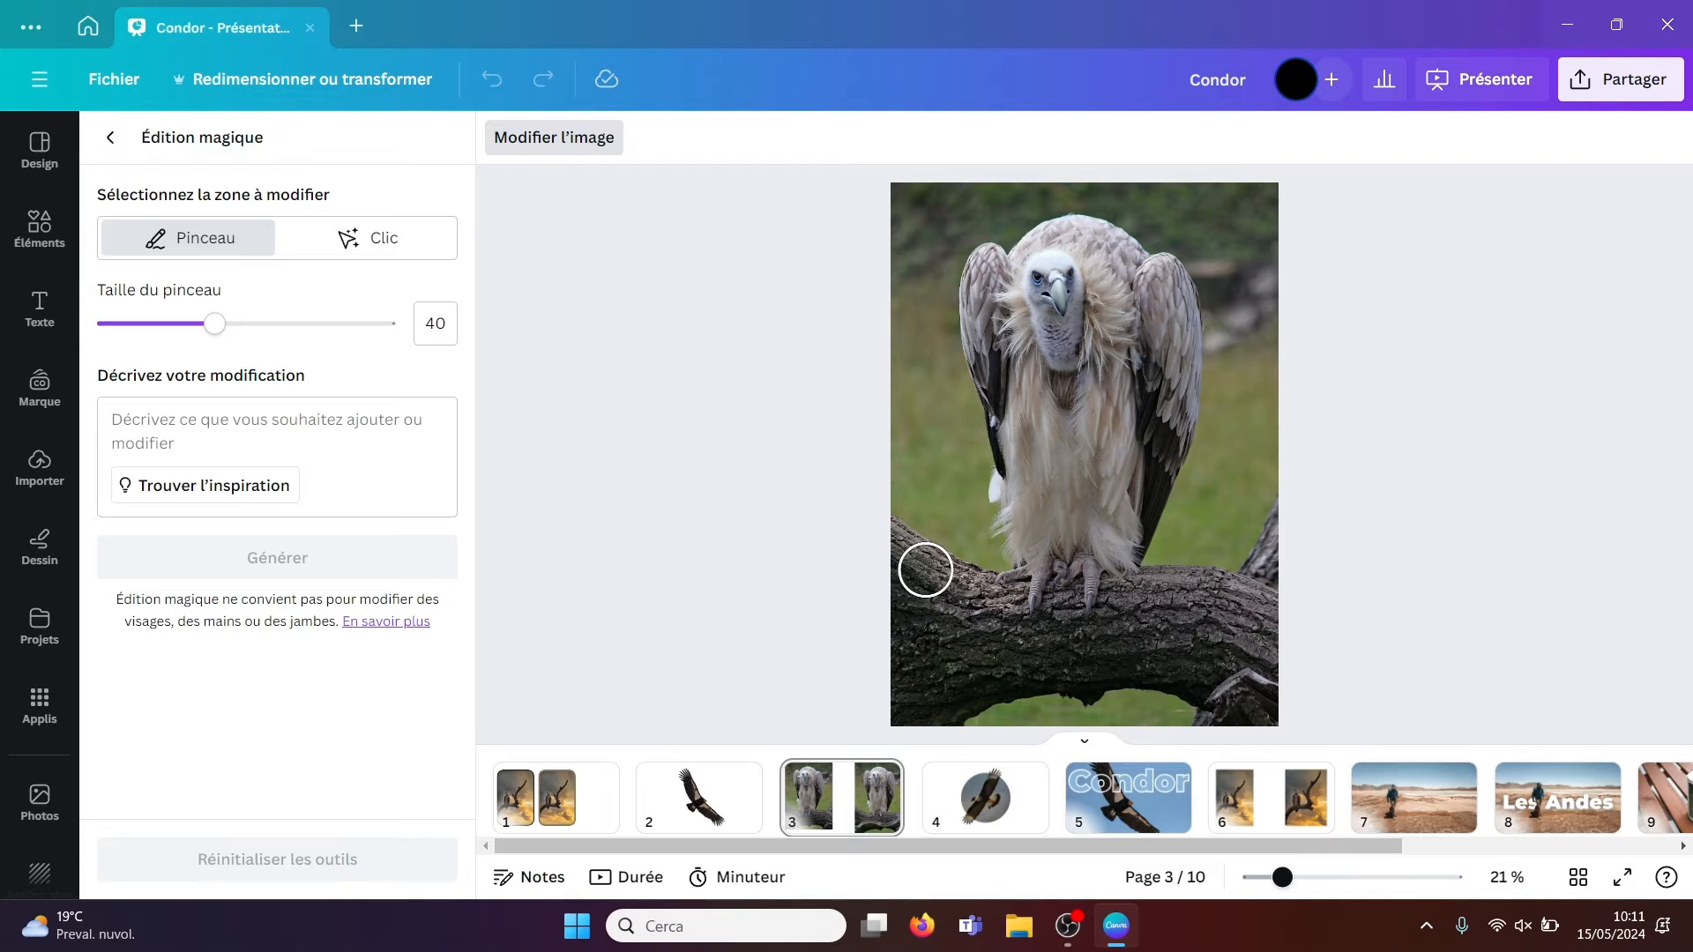
mouse_move(922, 571)
left_mouse_down()
mouse_move(888, 514)
mouse_move(888, 627)
mouse_move(927, 601)
mouse_move(937, 559)
mouse_move(884, 476)
left_mouse_up()
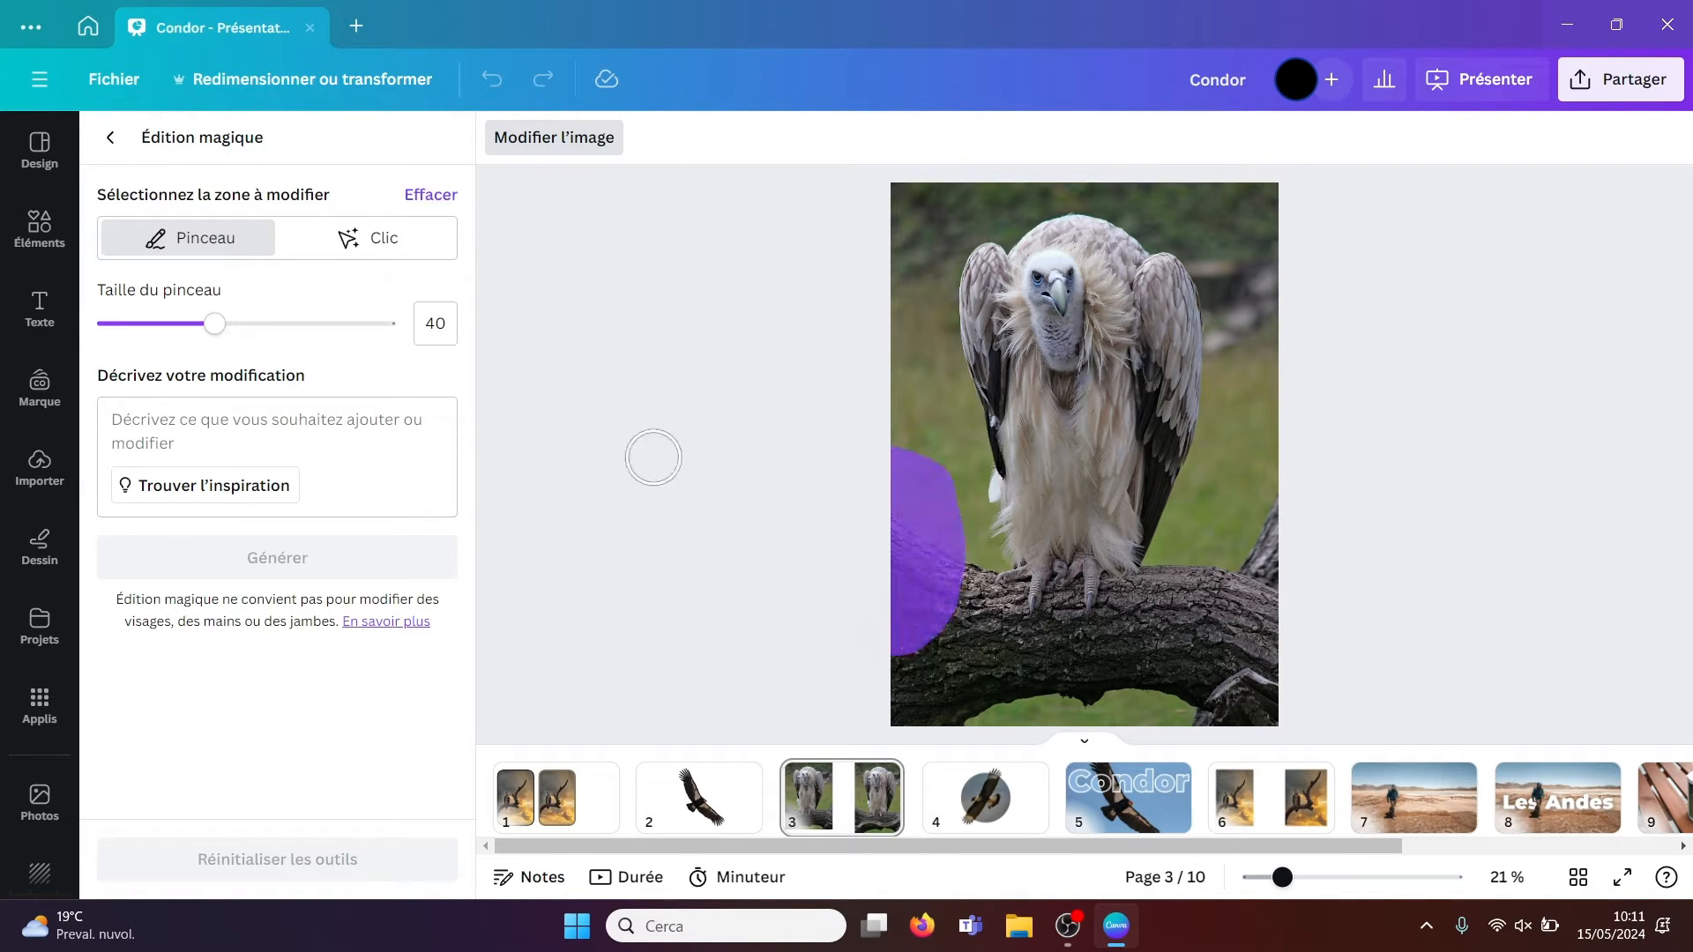
left_click(261, 415)
type("un")
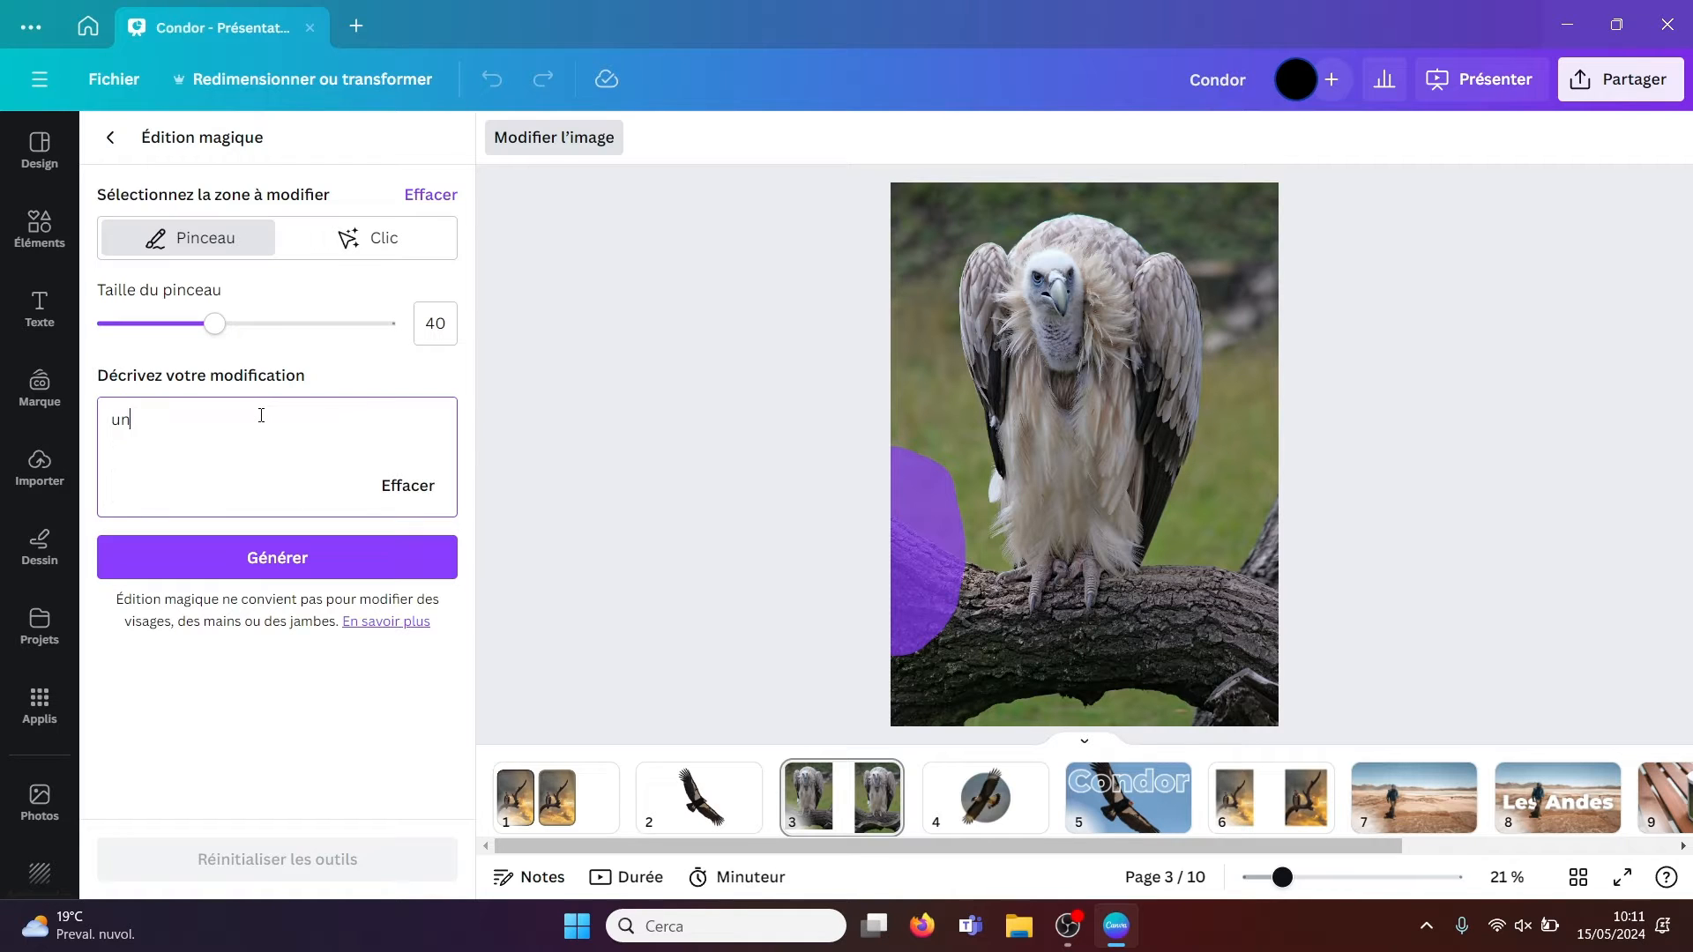
type("e pomme sur l'arbre")
left_click(278, 551)
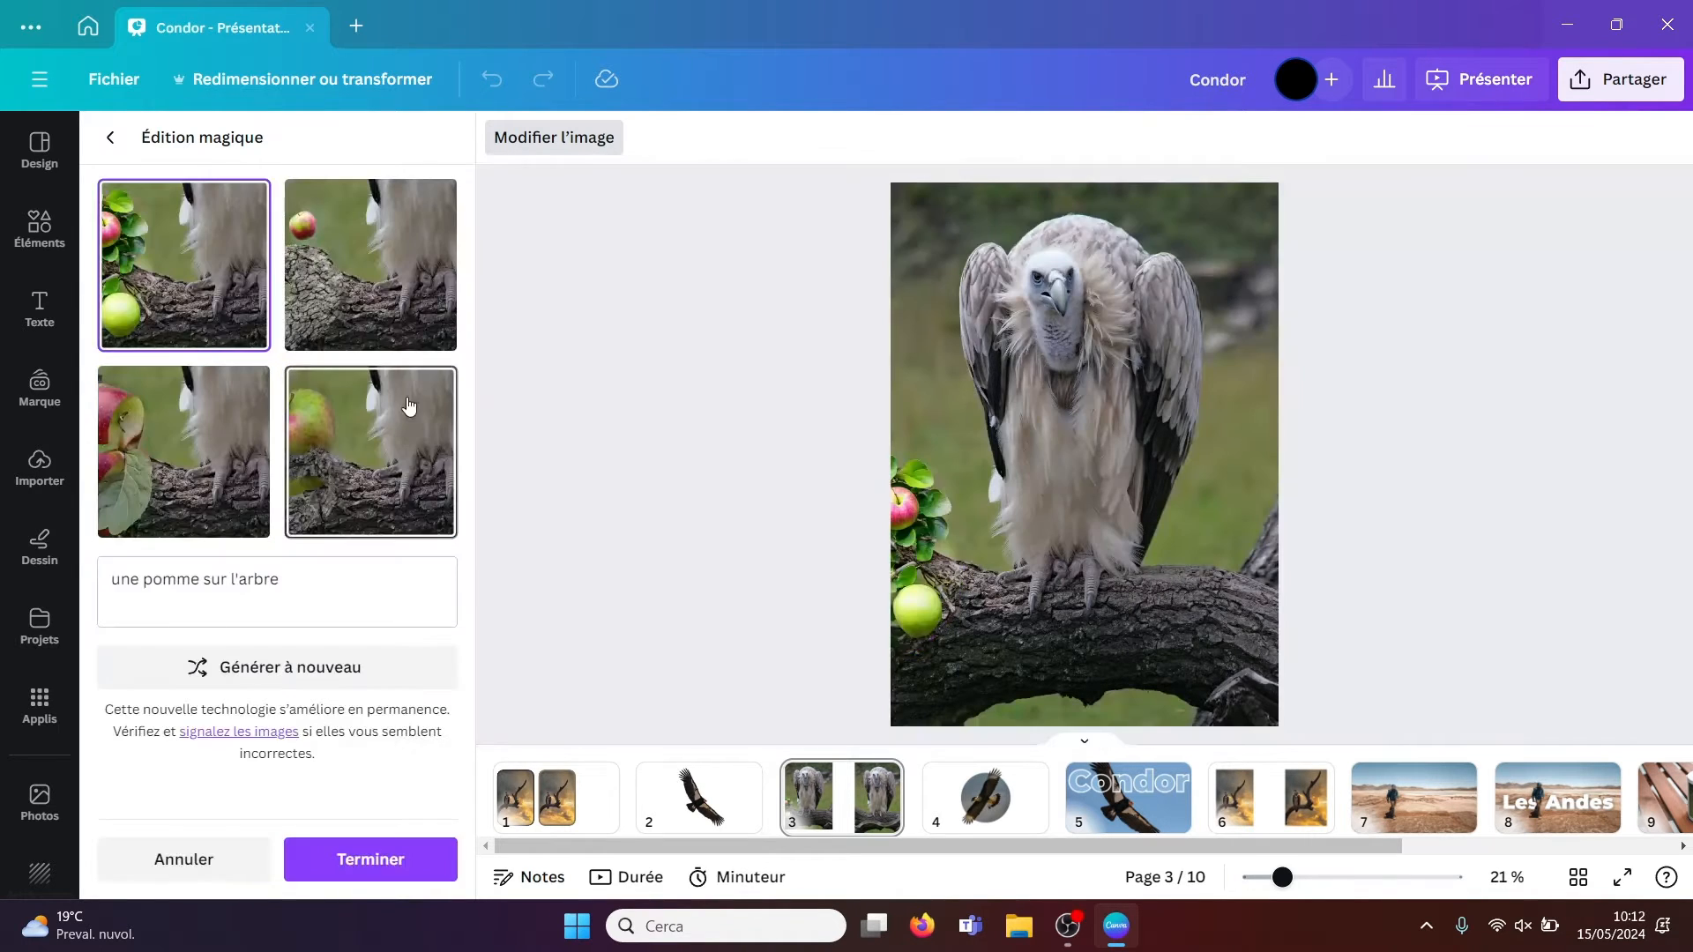
- Compare the generated apple variants and apply the one with leafy red apples and a green apple to the vulture photo
left_click(382, 310)
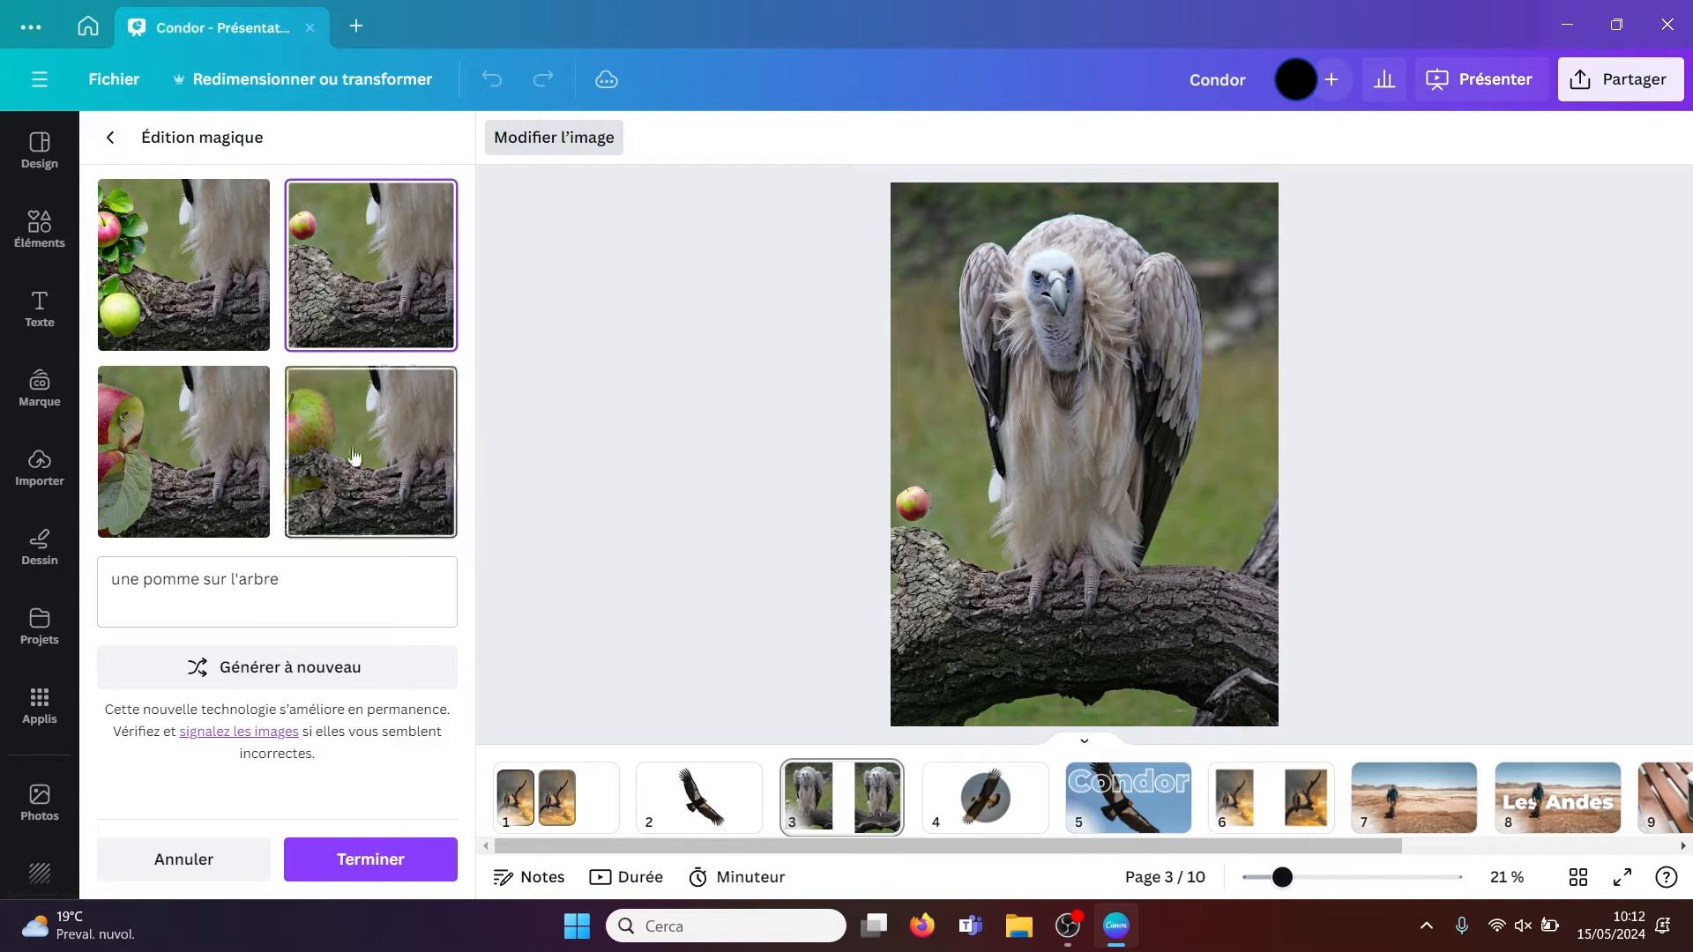
left_click(210, 435)
left_click(173, 280)
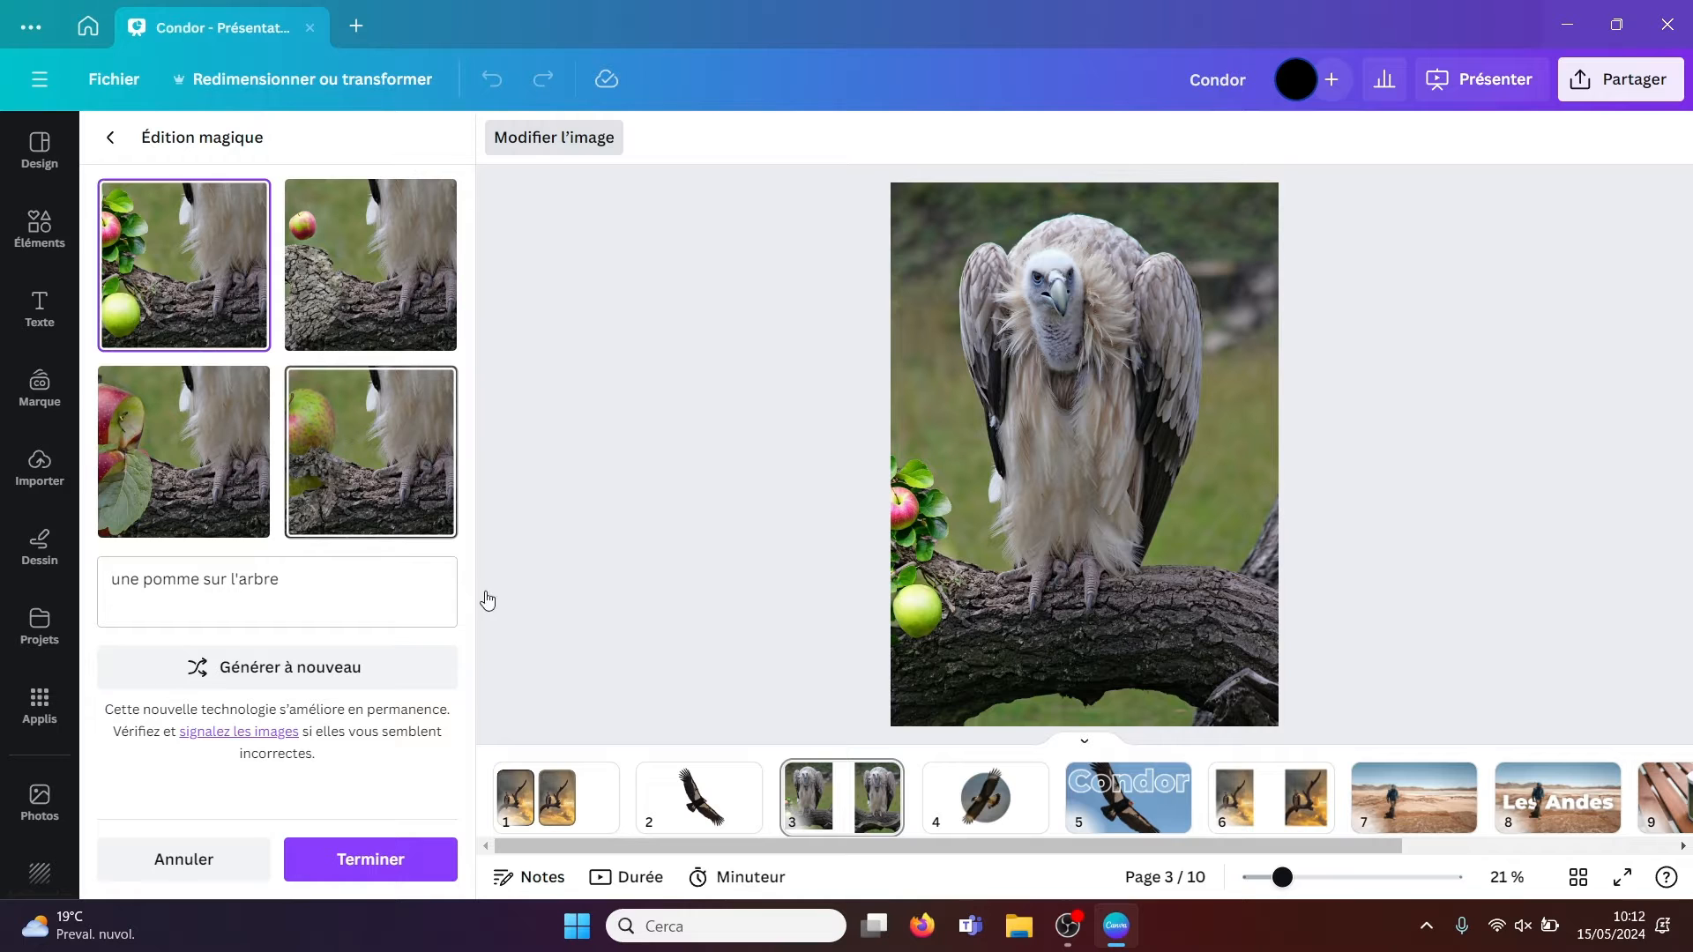
left_click(386, 860)
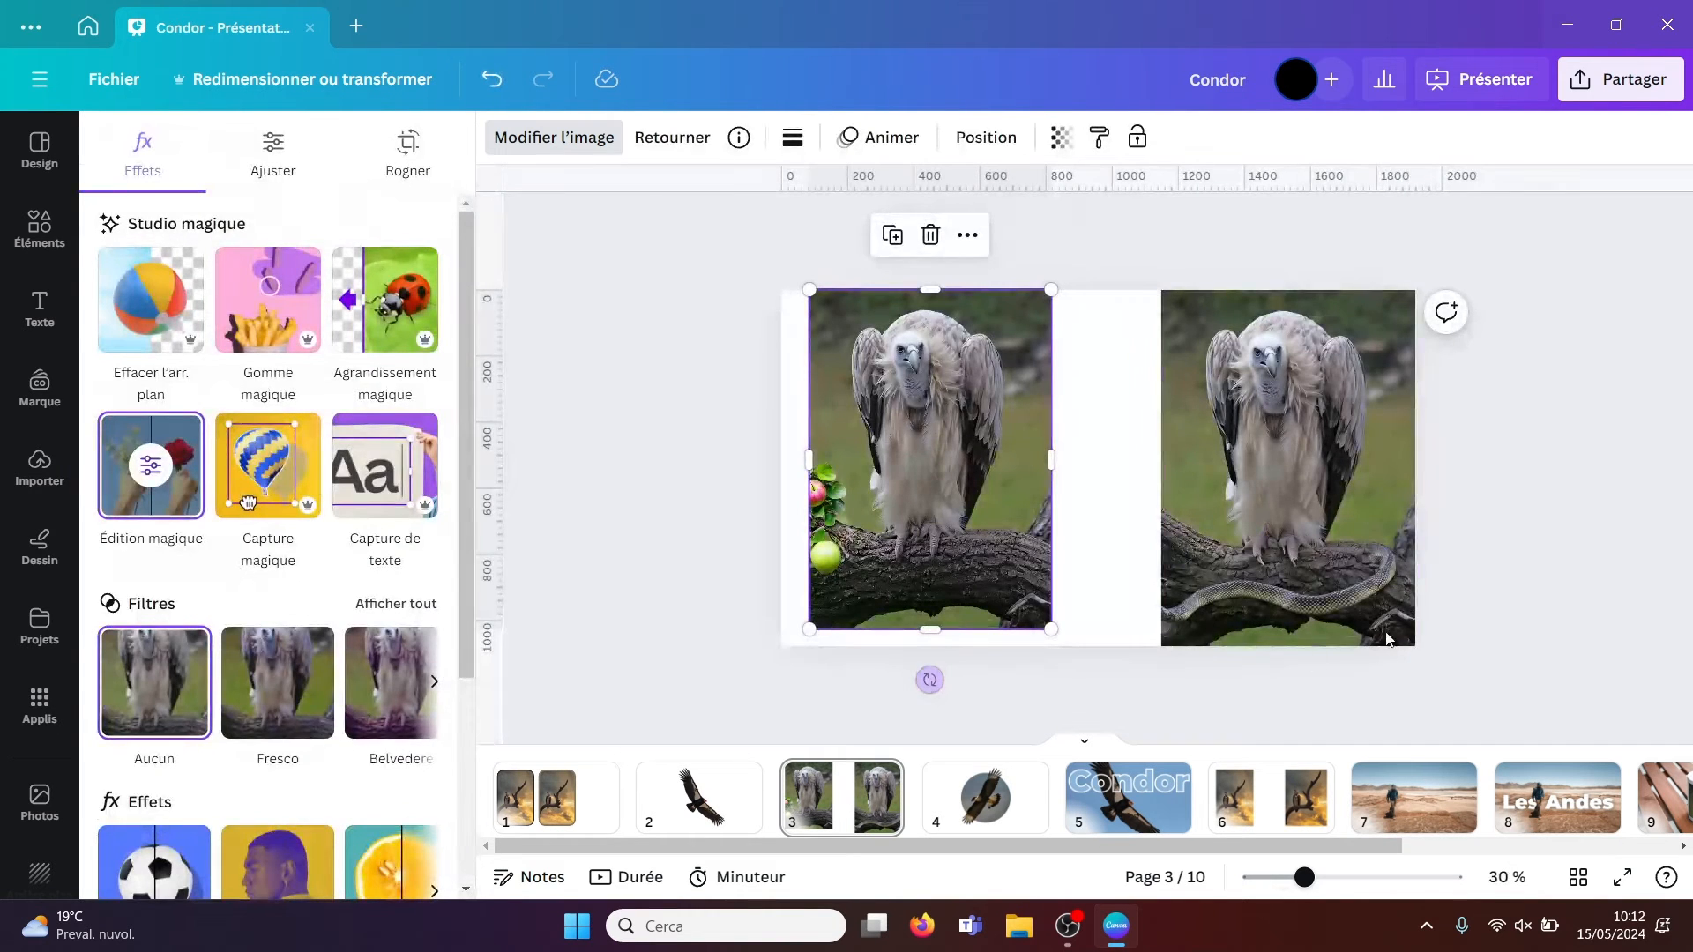
left_click(676, 503)
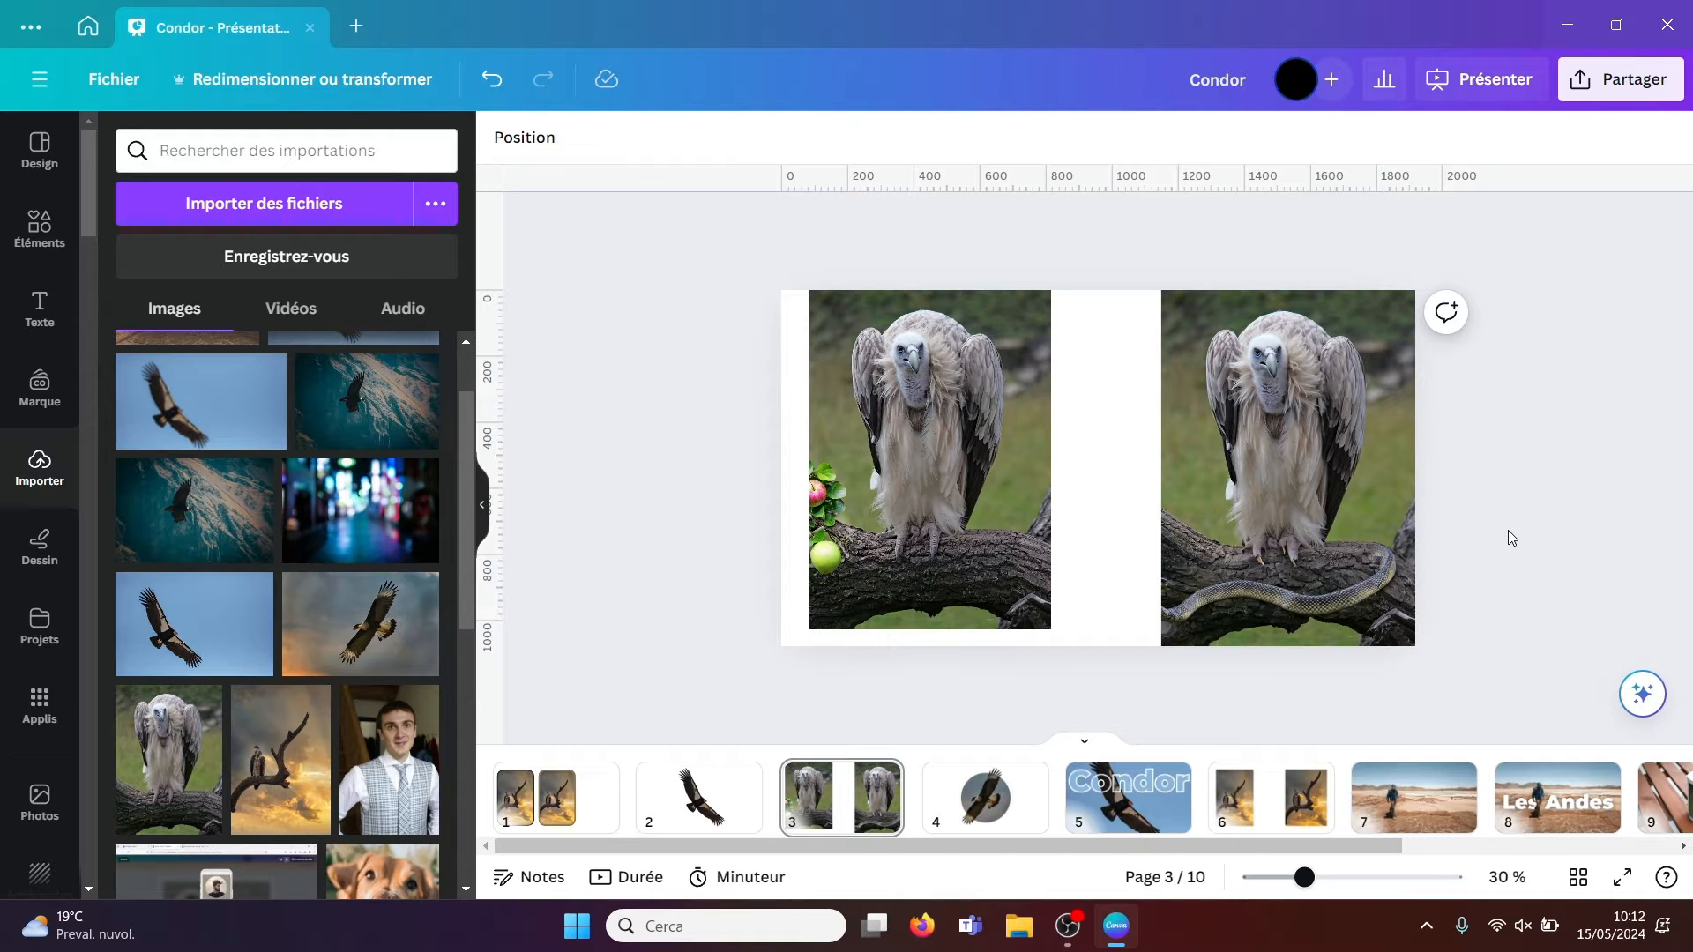
- Clear page 4 by deleting the condor cut-out, then unlocking and deleting the circular framed photo beneath it
left_click(975, 781)
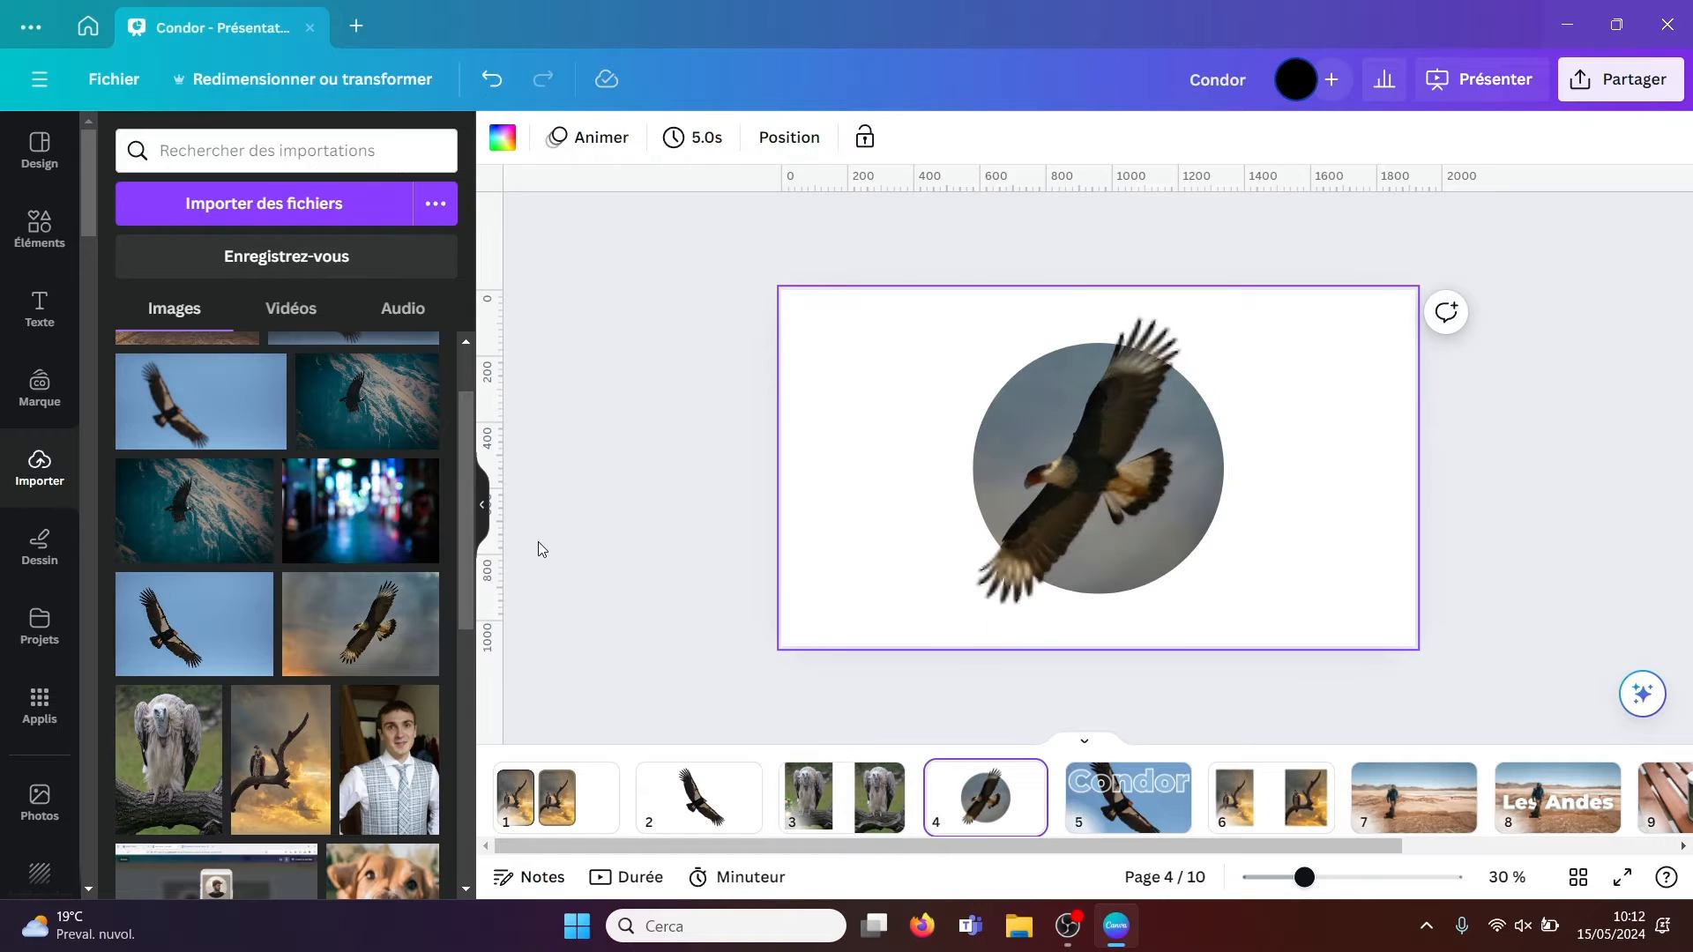
left_click(538, 543)
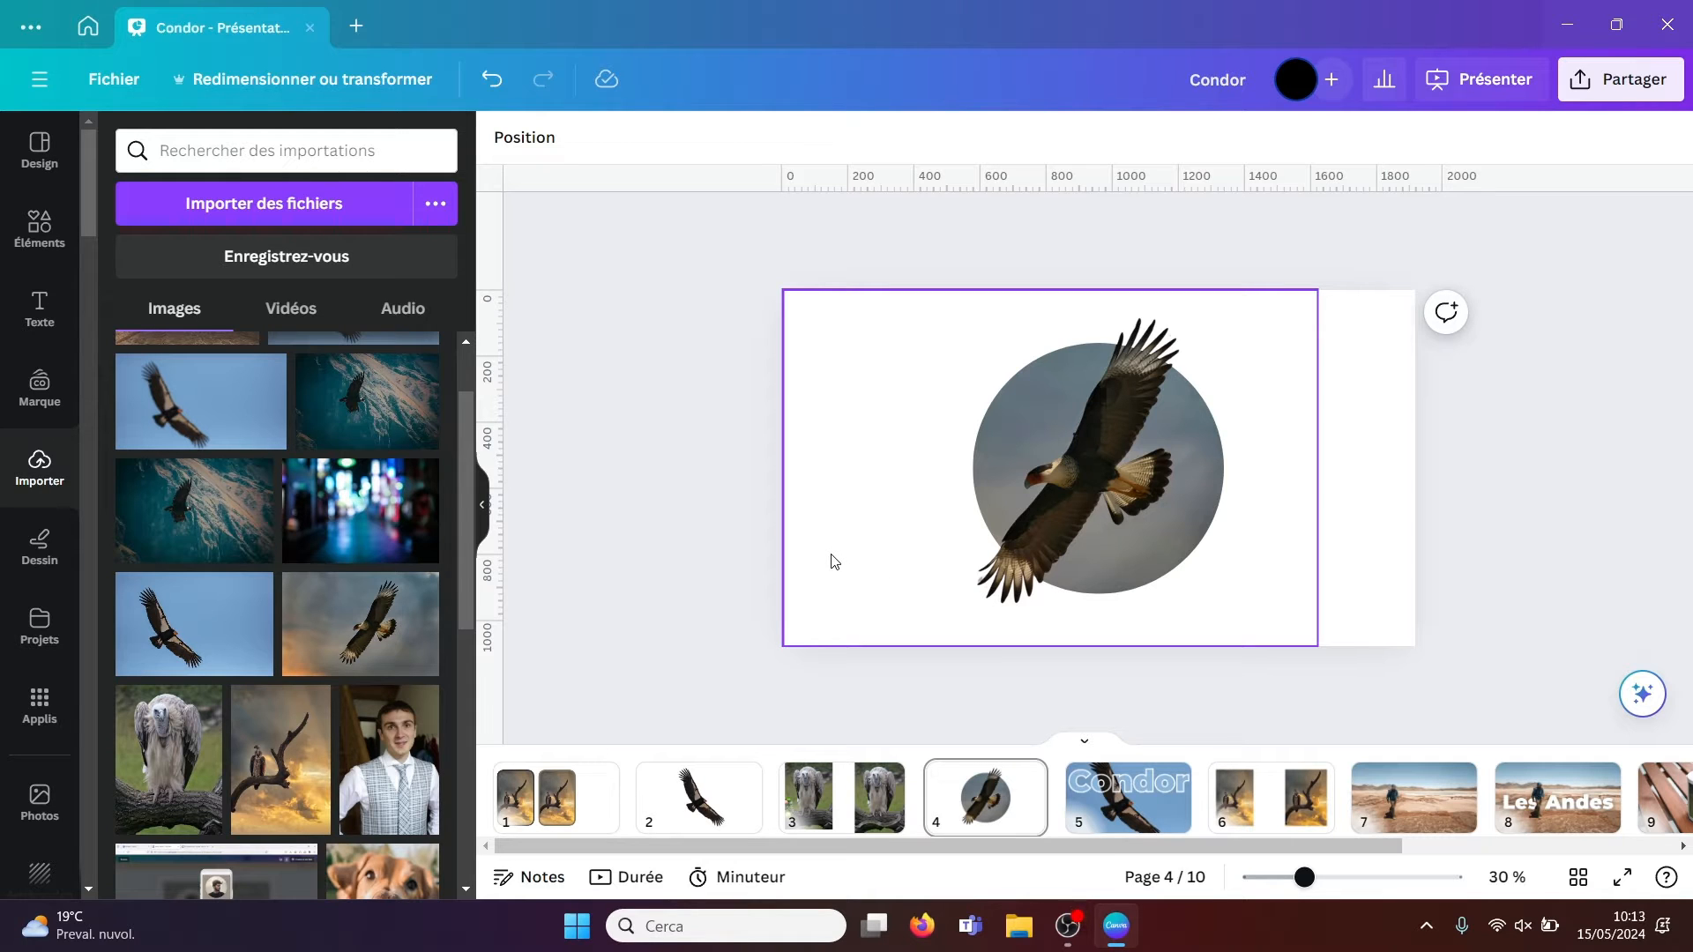
left_click_drag(706, 234, 1365, 712)
left_click(1365, 711)
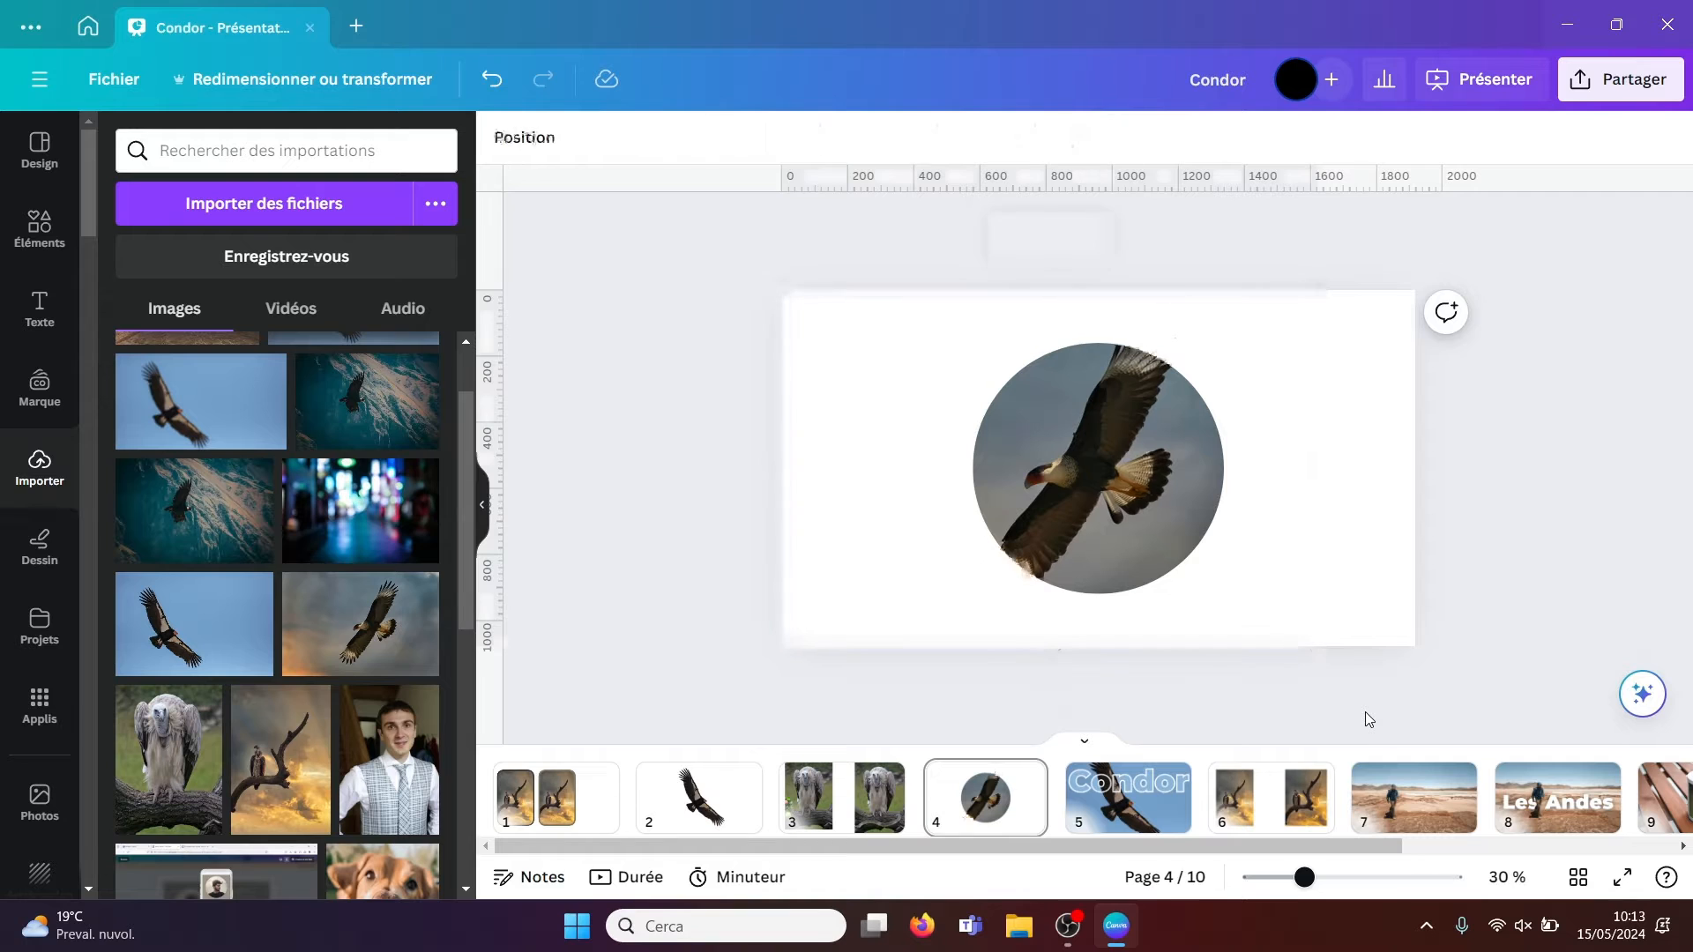
left_click(1123, 505)
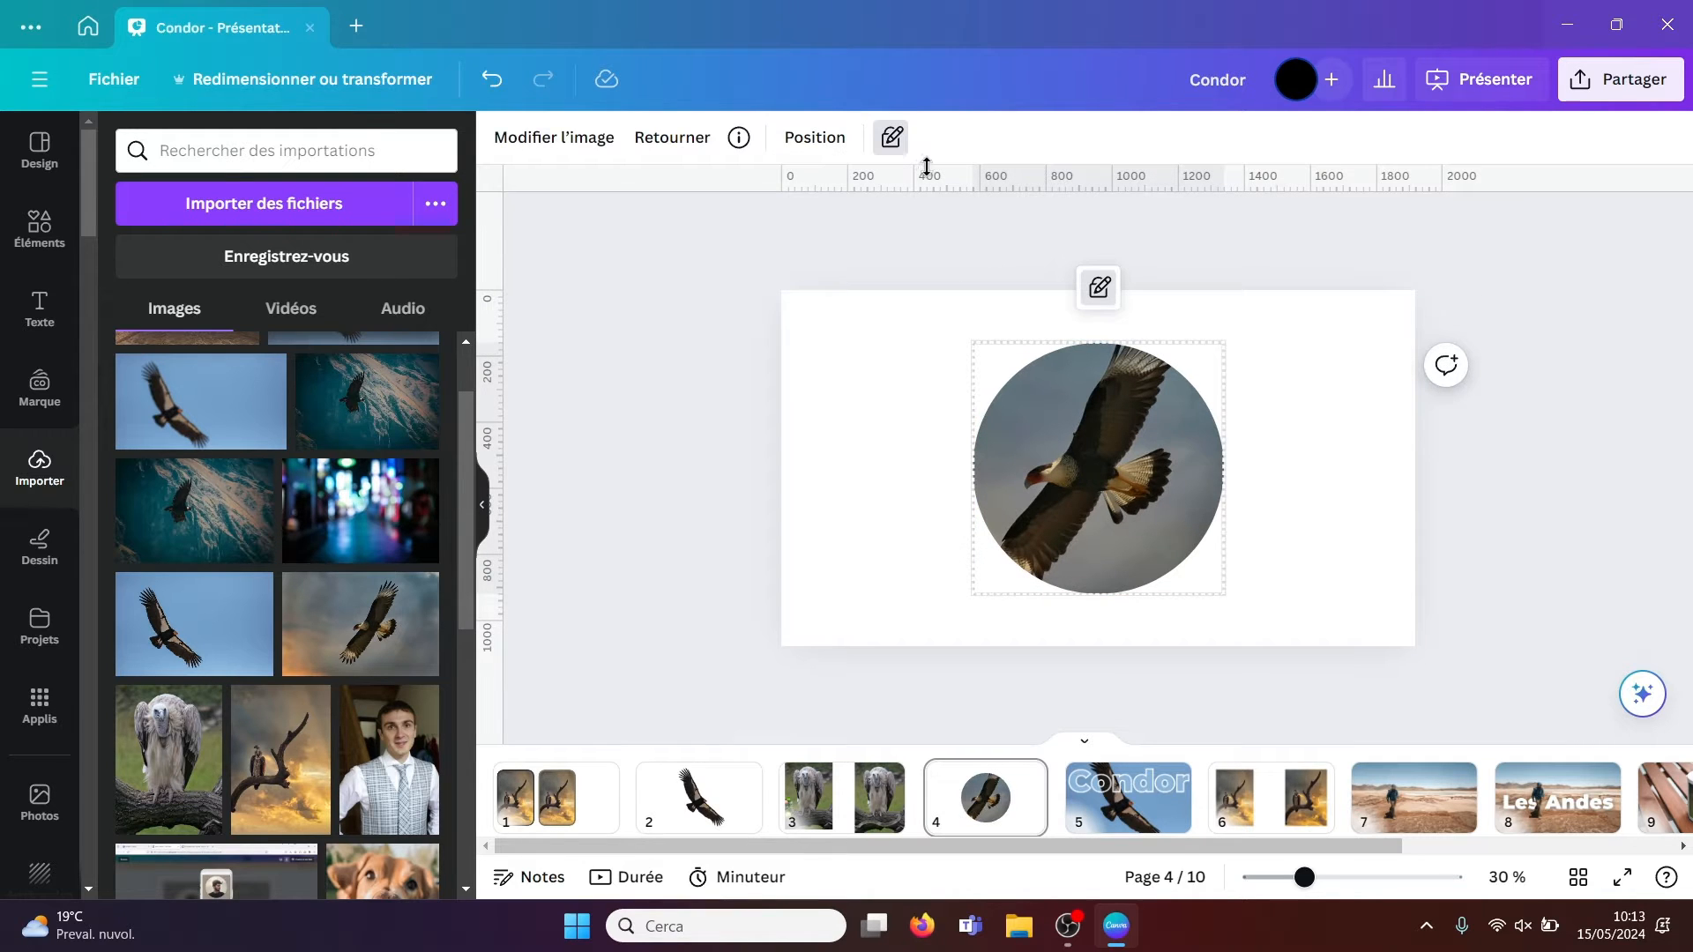
left_click(891, 137)
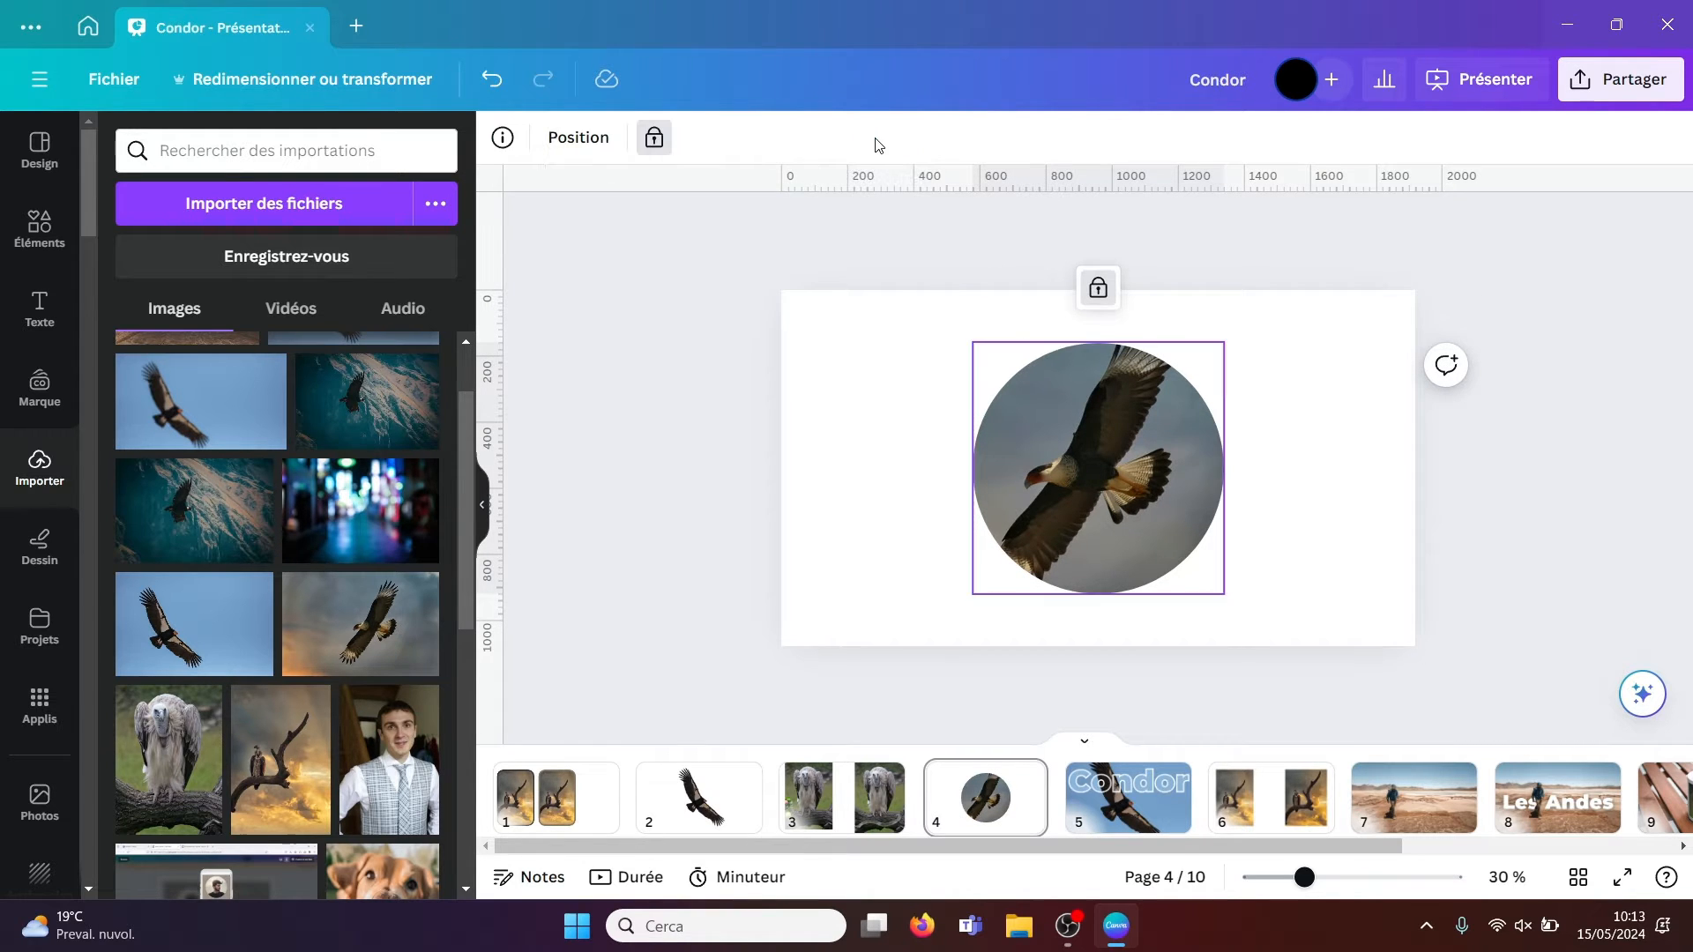
left_click(653, 137)
key("Delete")
key("Delete")
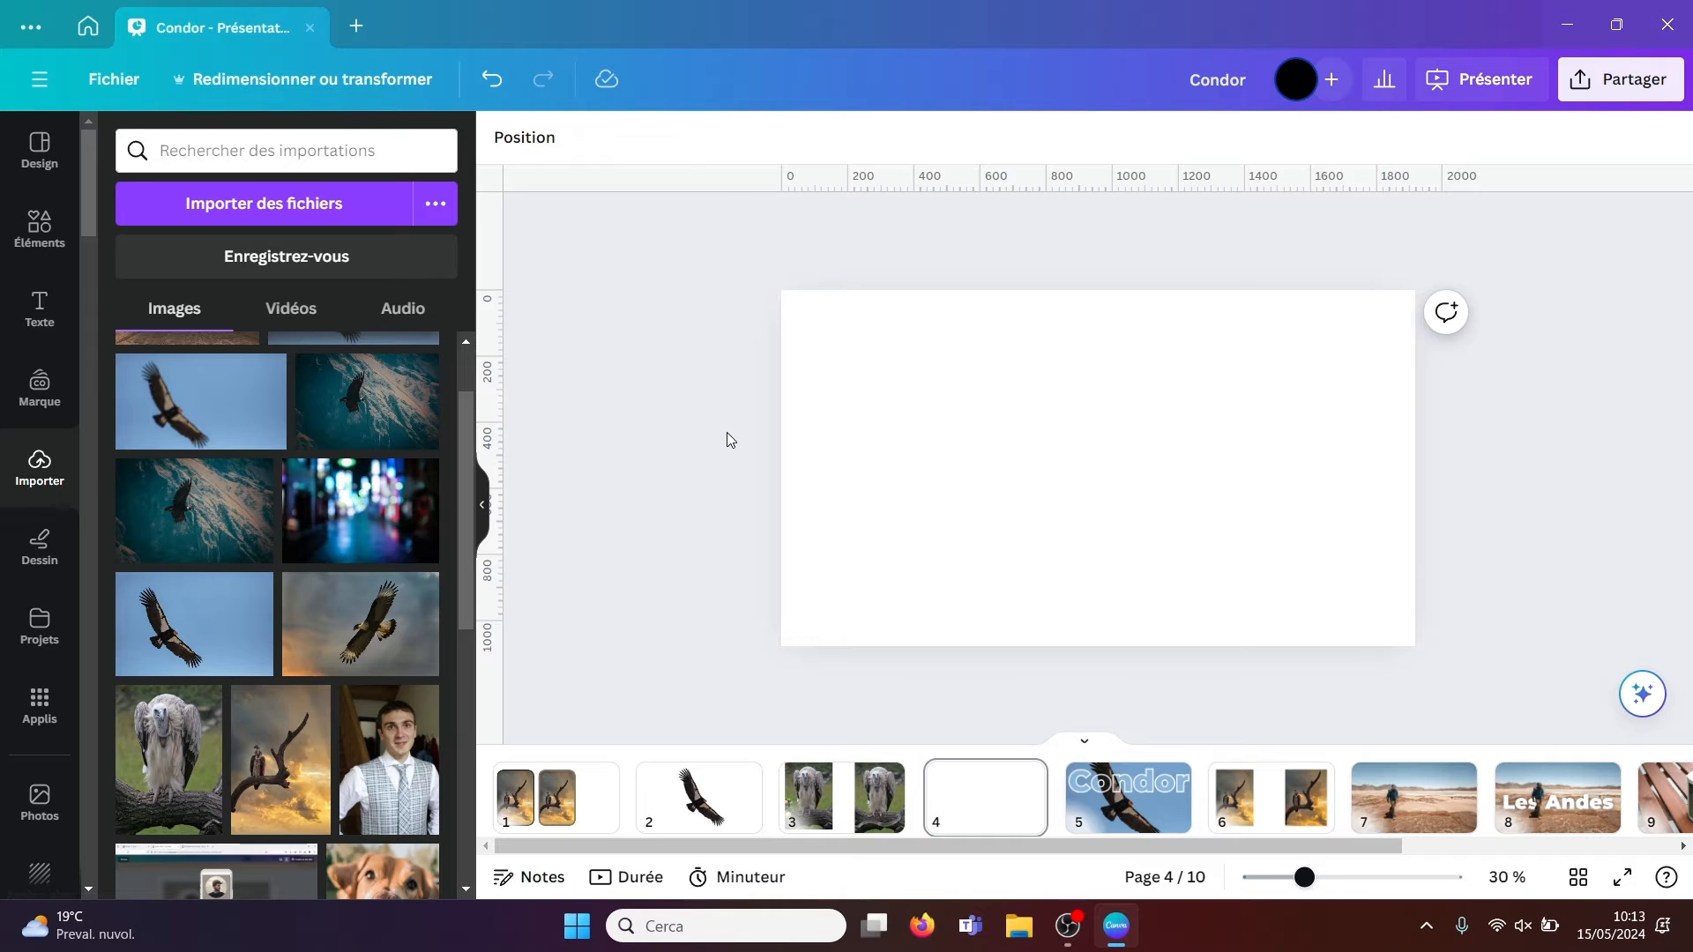
- Add the uploaded photo of the bird against a cloudy sunset sky to page 4, duplicate it and place the copy slightly below the original
left_click(374, 630)
left_click_drag(1069, 446, 975, 425)
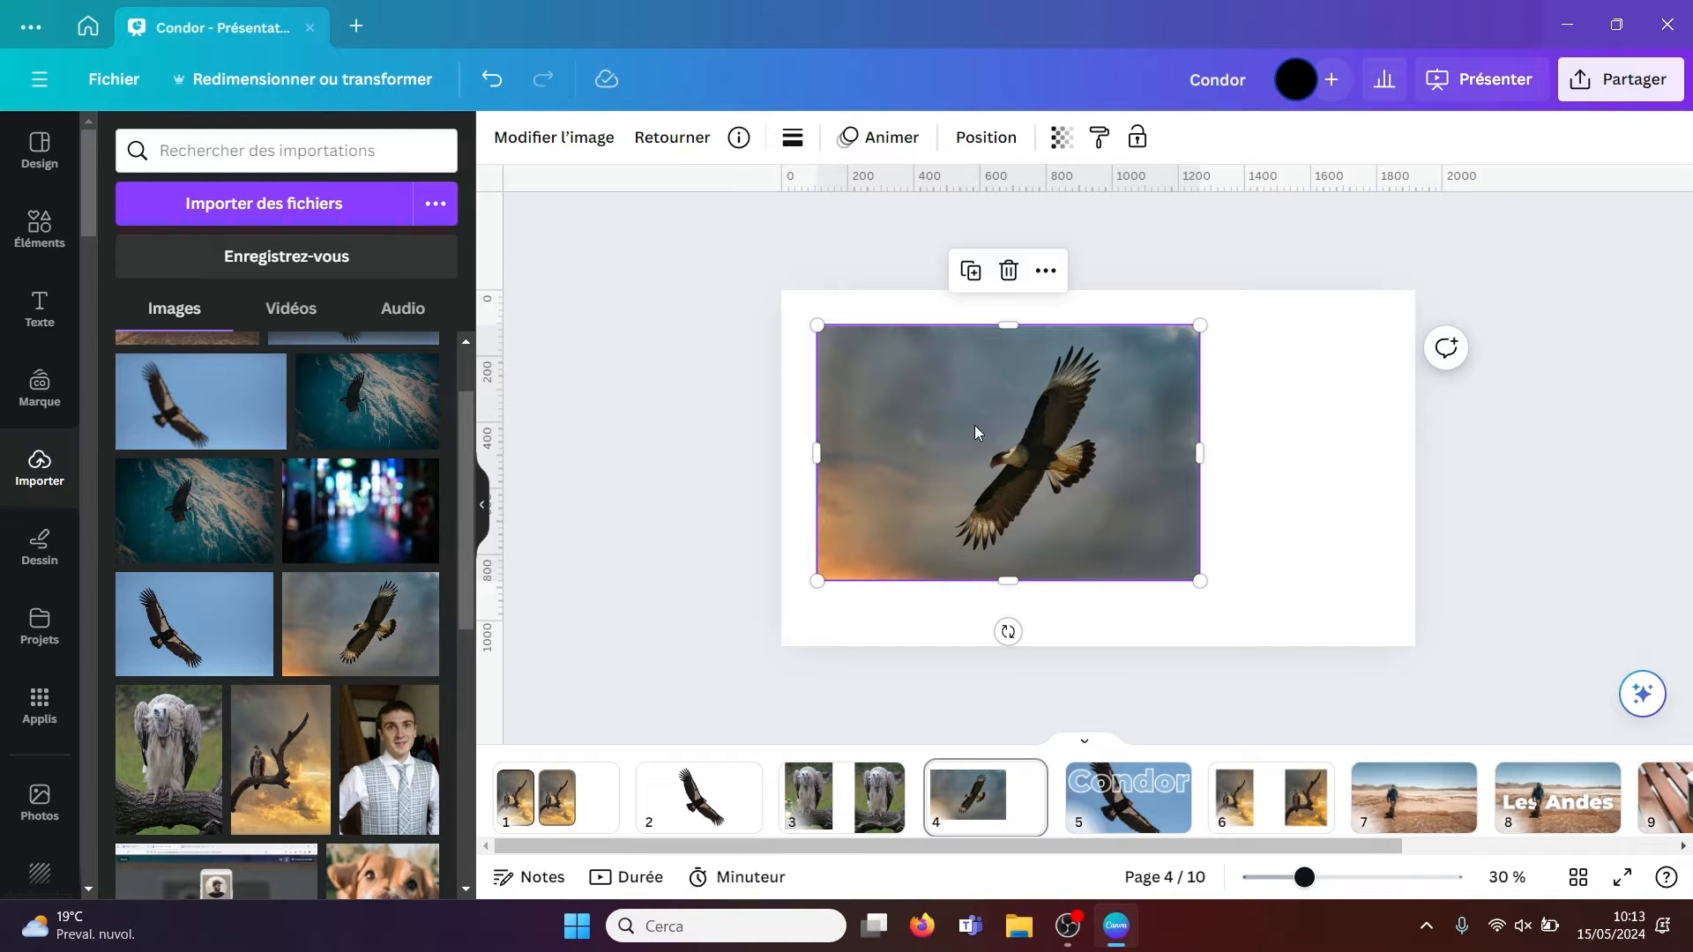
key("shift+Right")
key("shift+Down")
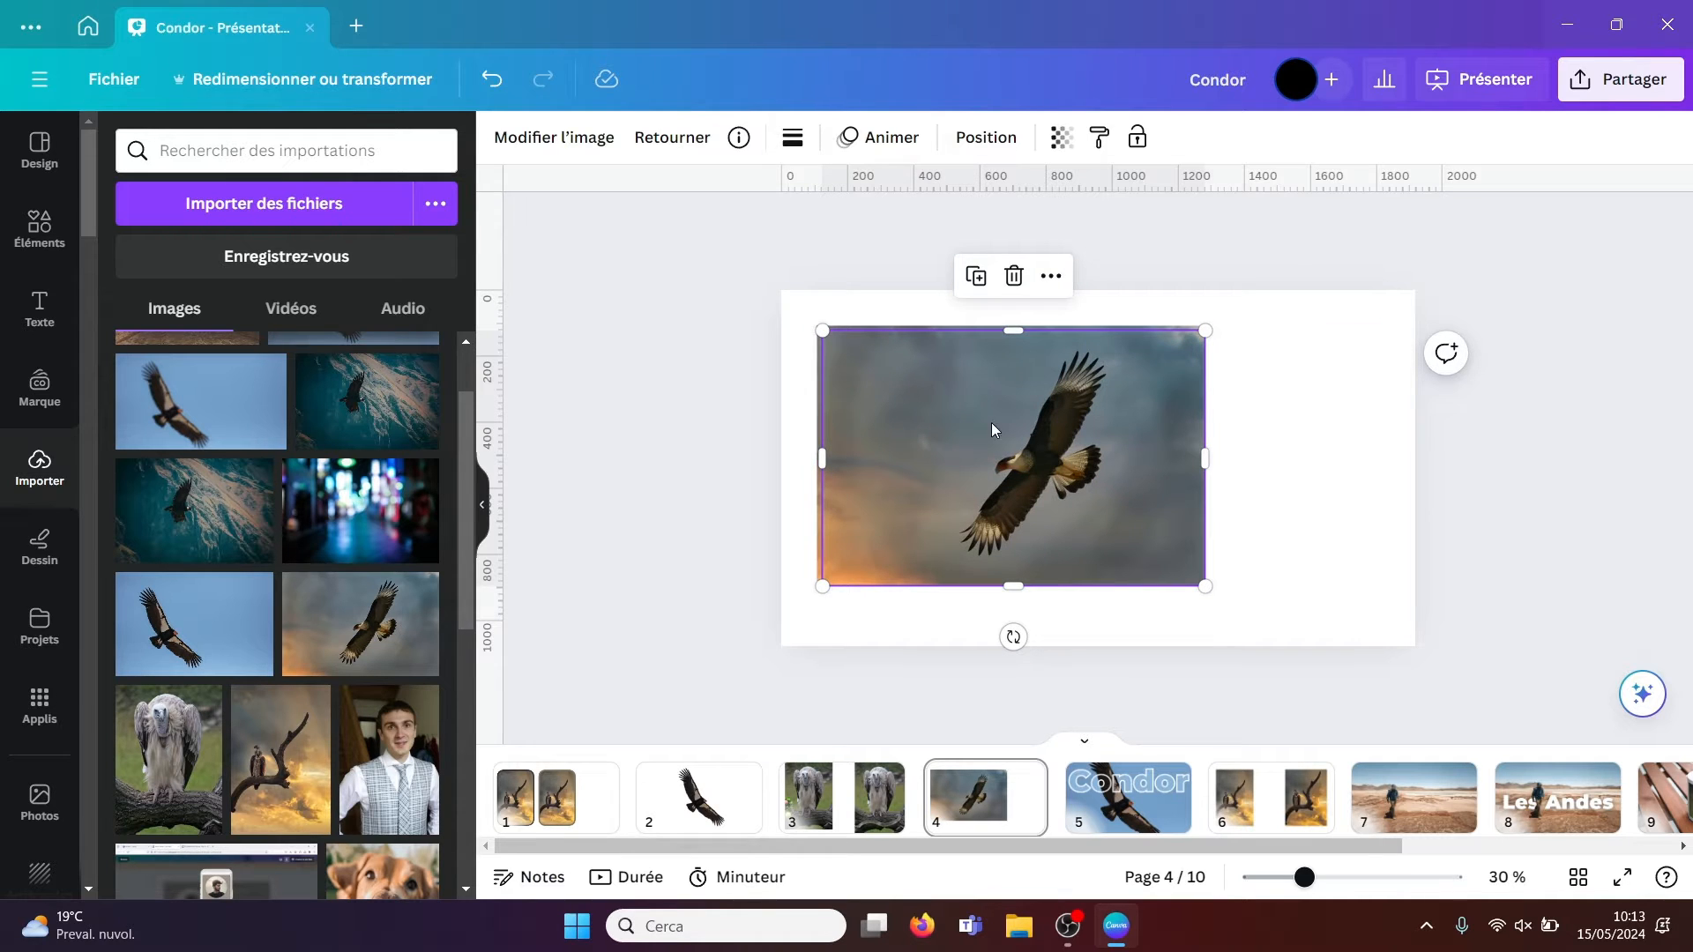
left_click_drag(991, 422, 968, 460)
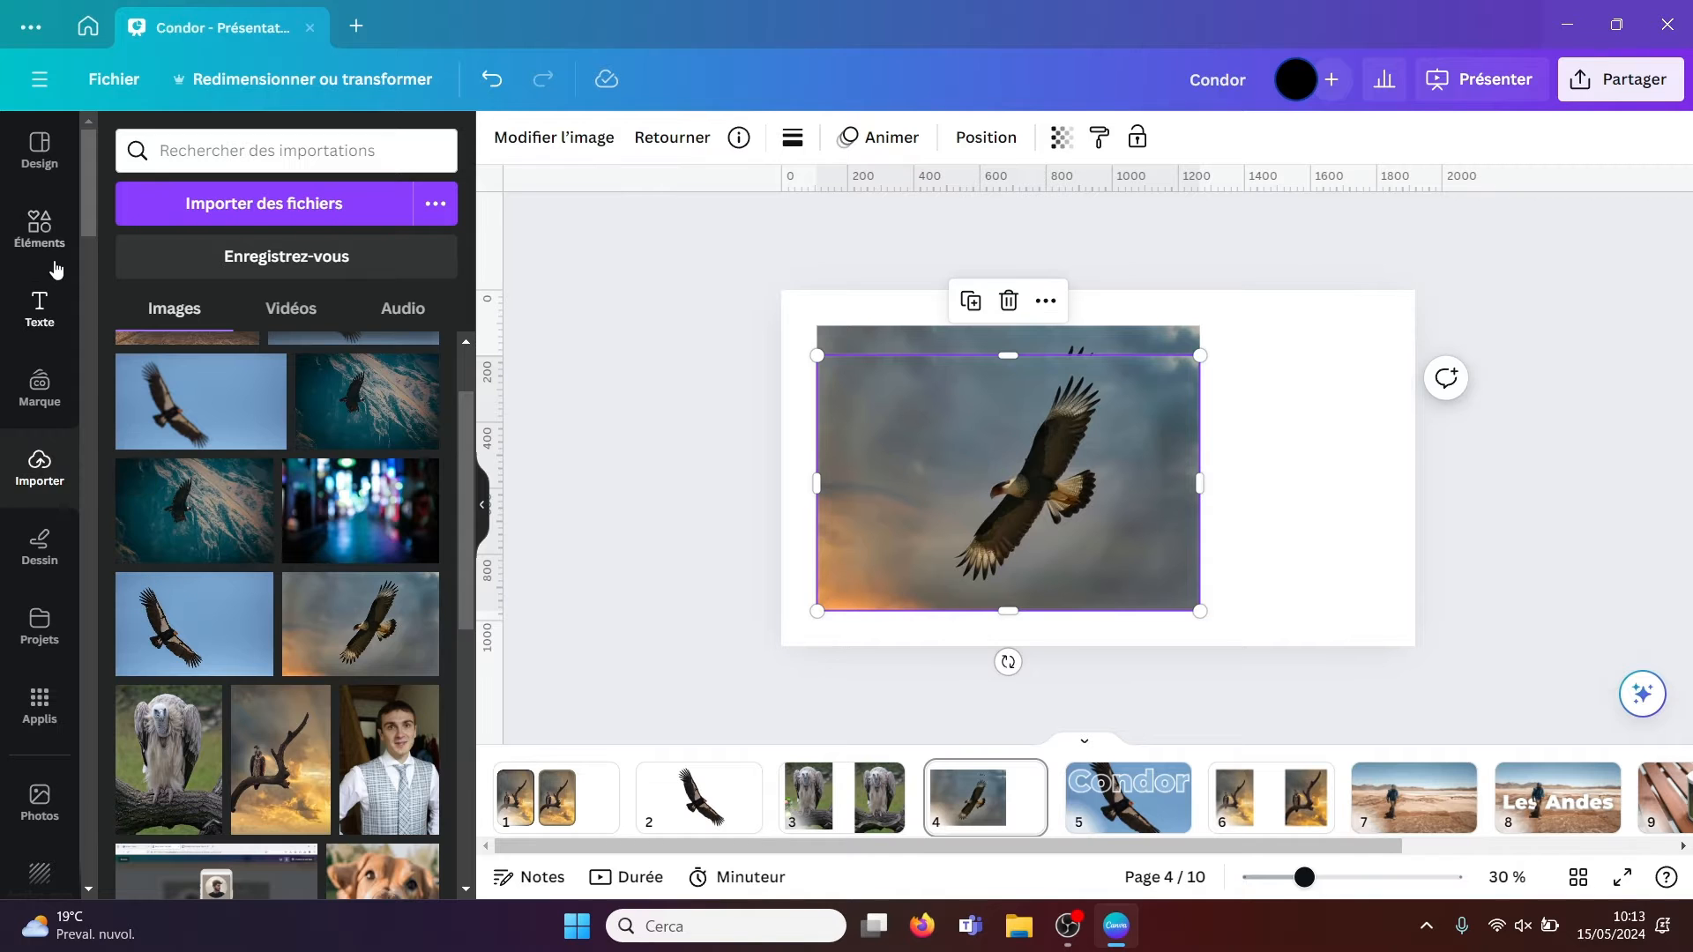
- Search the elements for "cadre", show all frames and add the circular frame to page 4
left_click(40, 231)
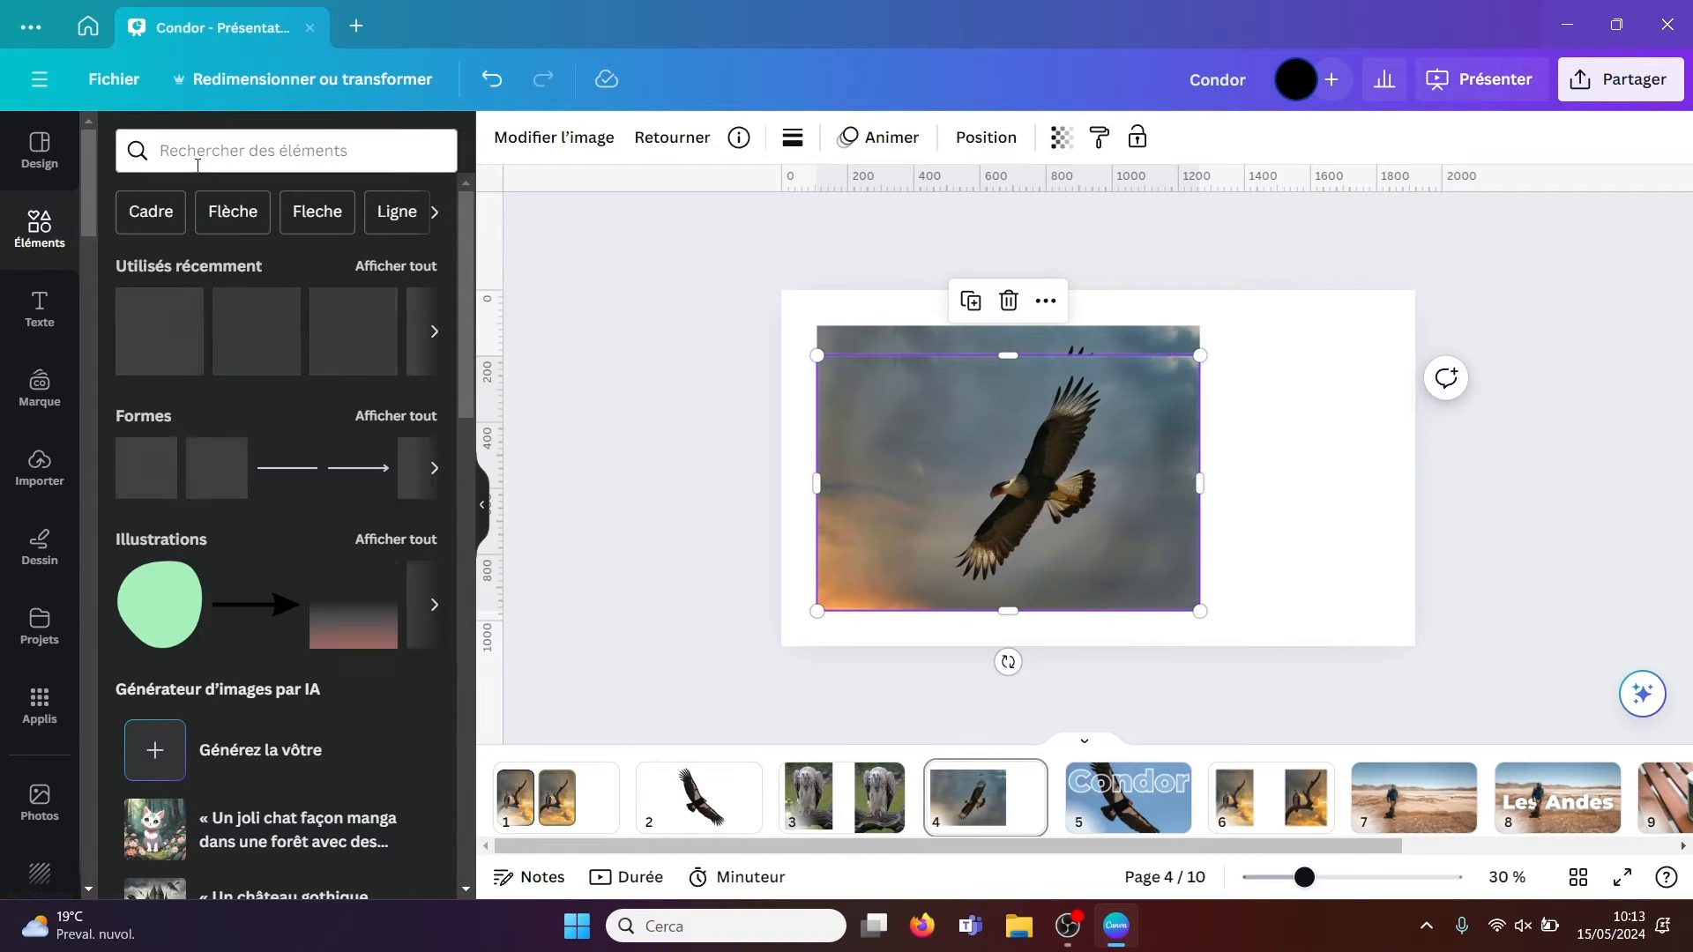
left_click(197, 151)
type("c")
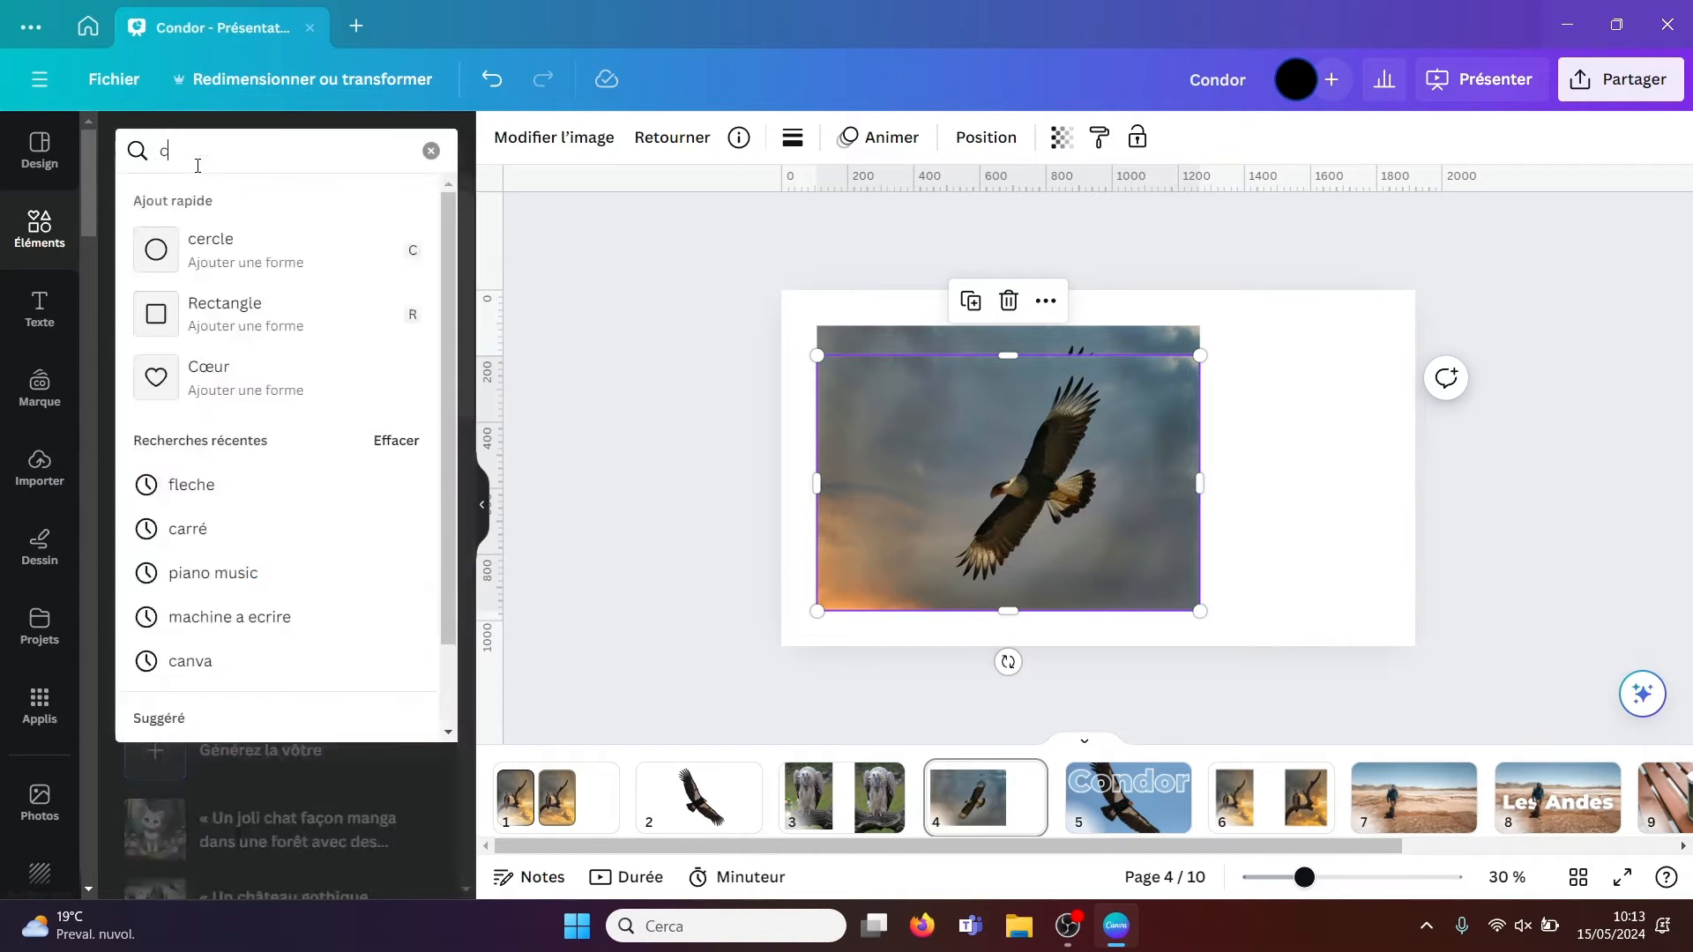
type("adre")
key("Return")
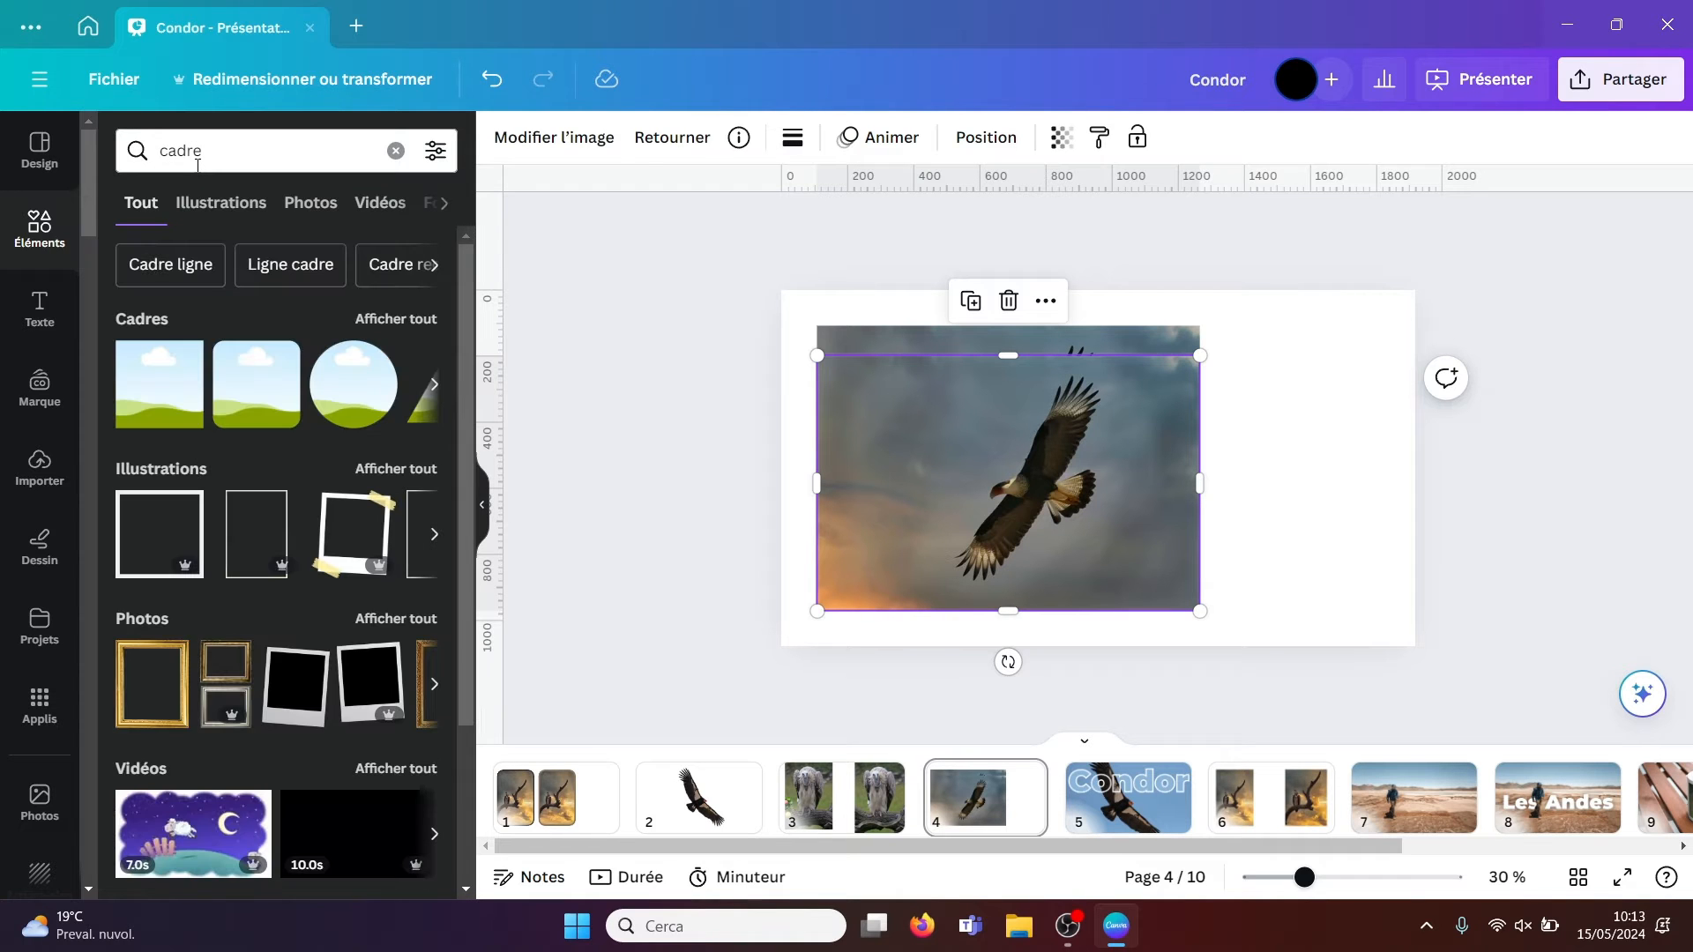
left_click(393, 318)
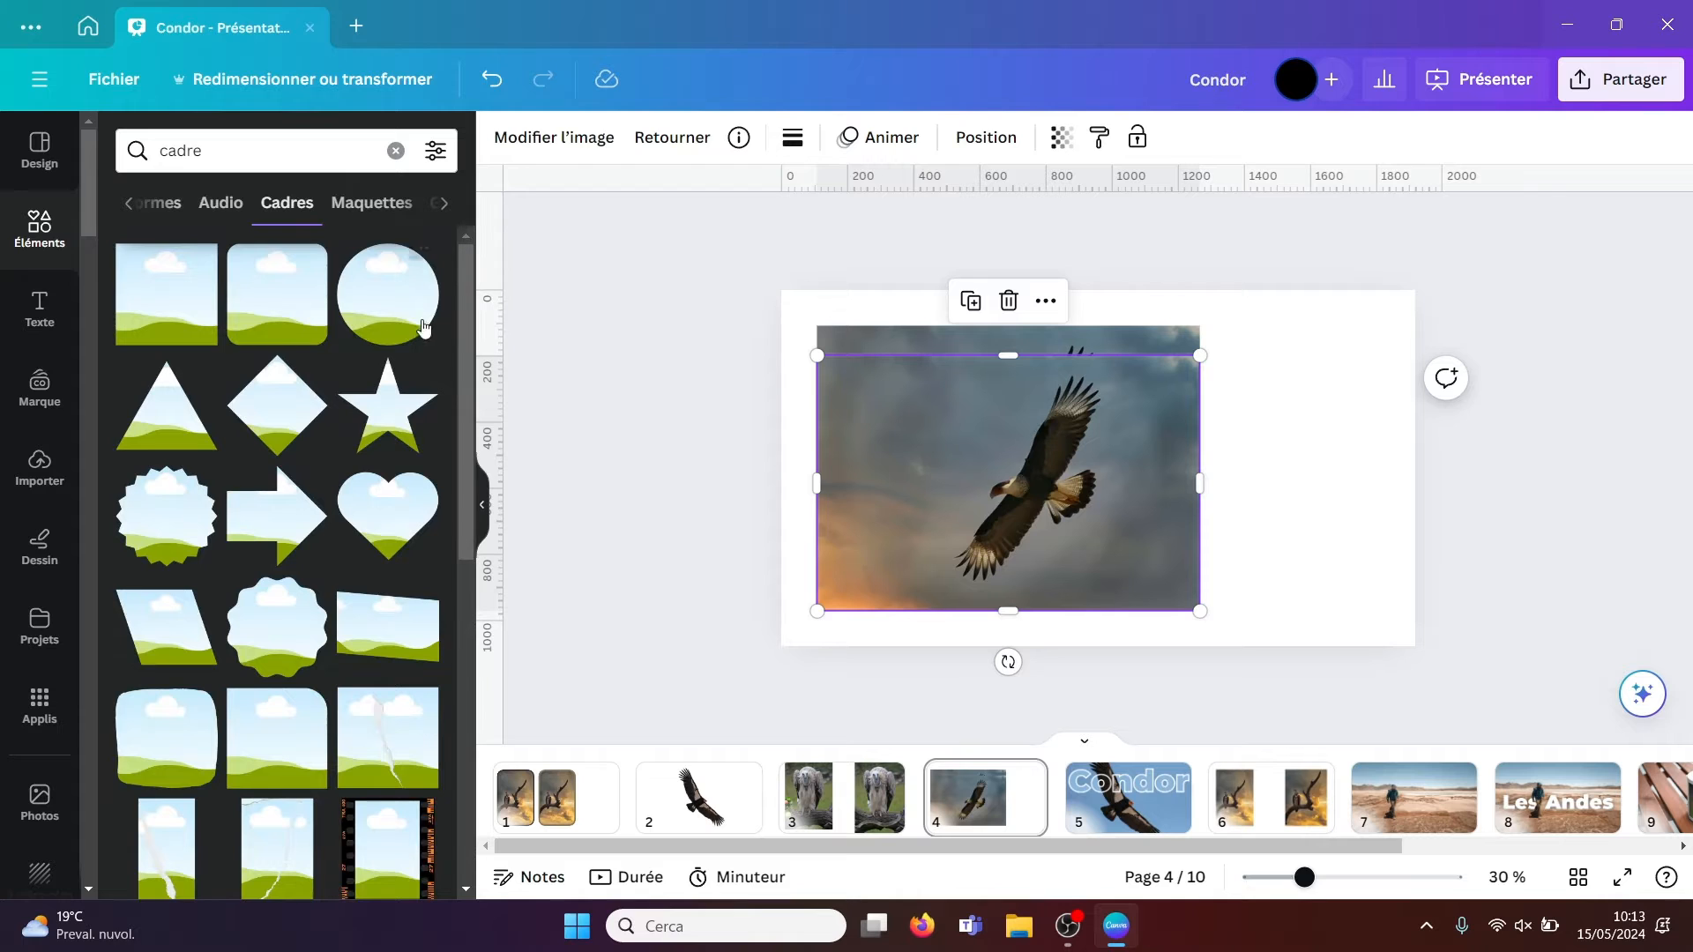
left_click(395, 311)
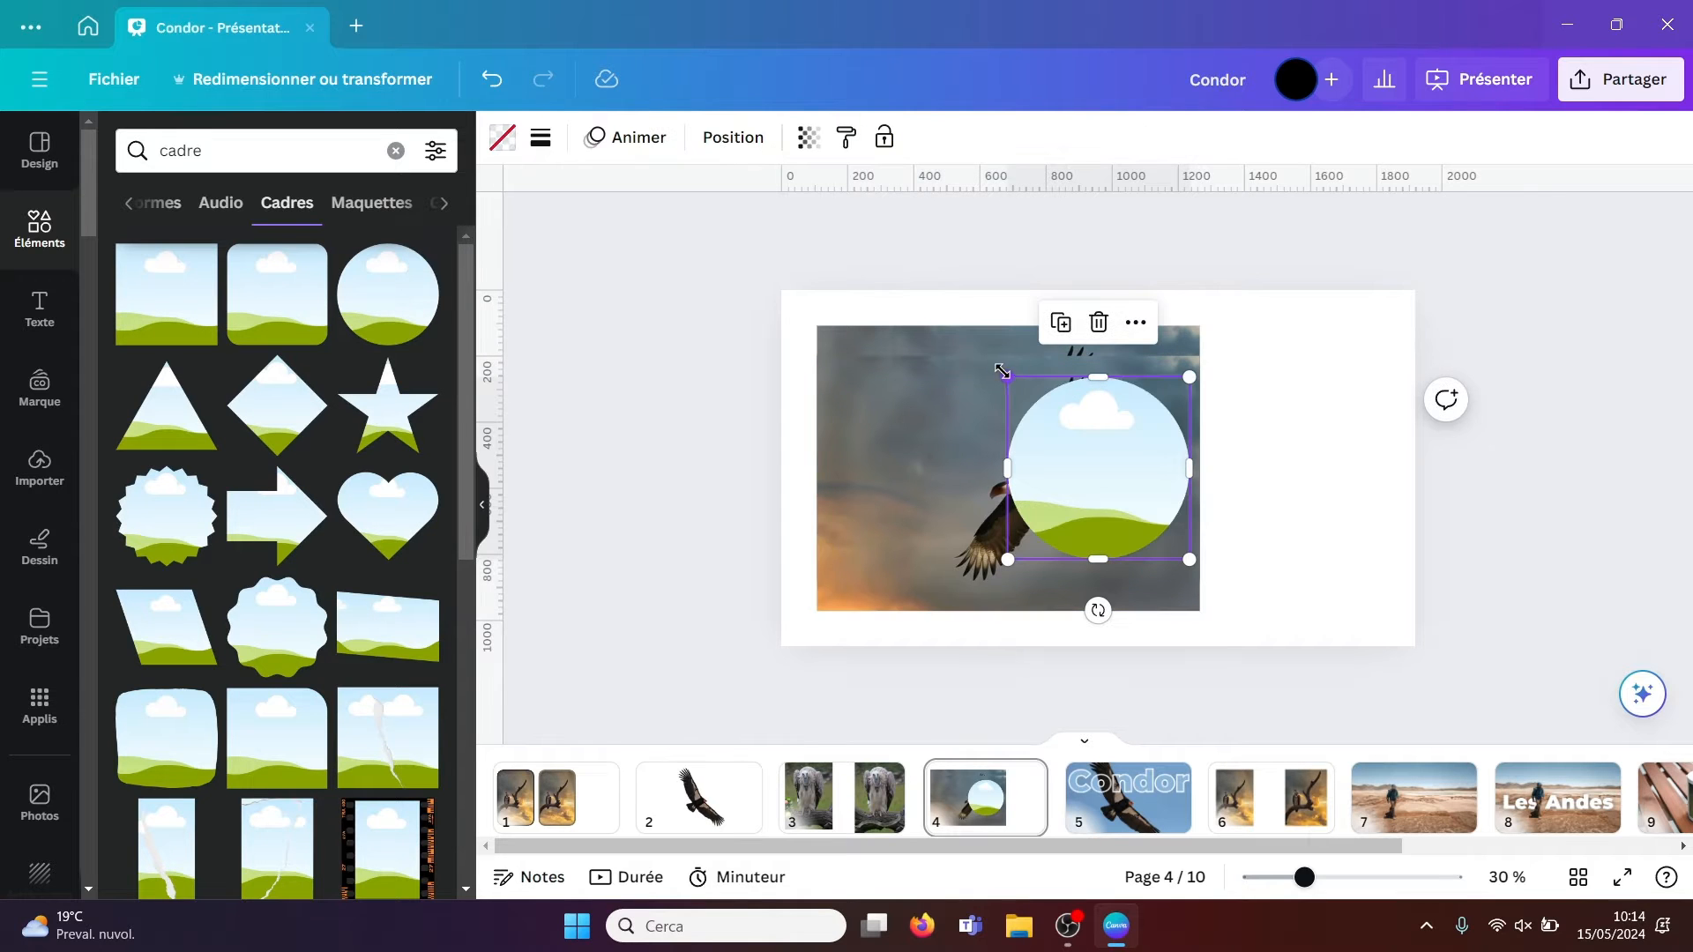
- Enlarge the circular frame in the middle of page 4 until it spans most of the page's height
left_click_drag(1002, 377, 951, 325)
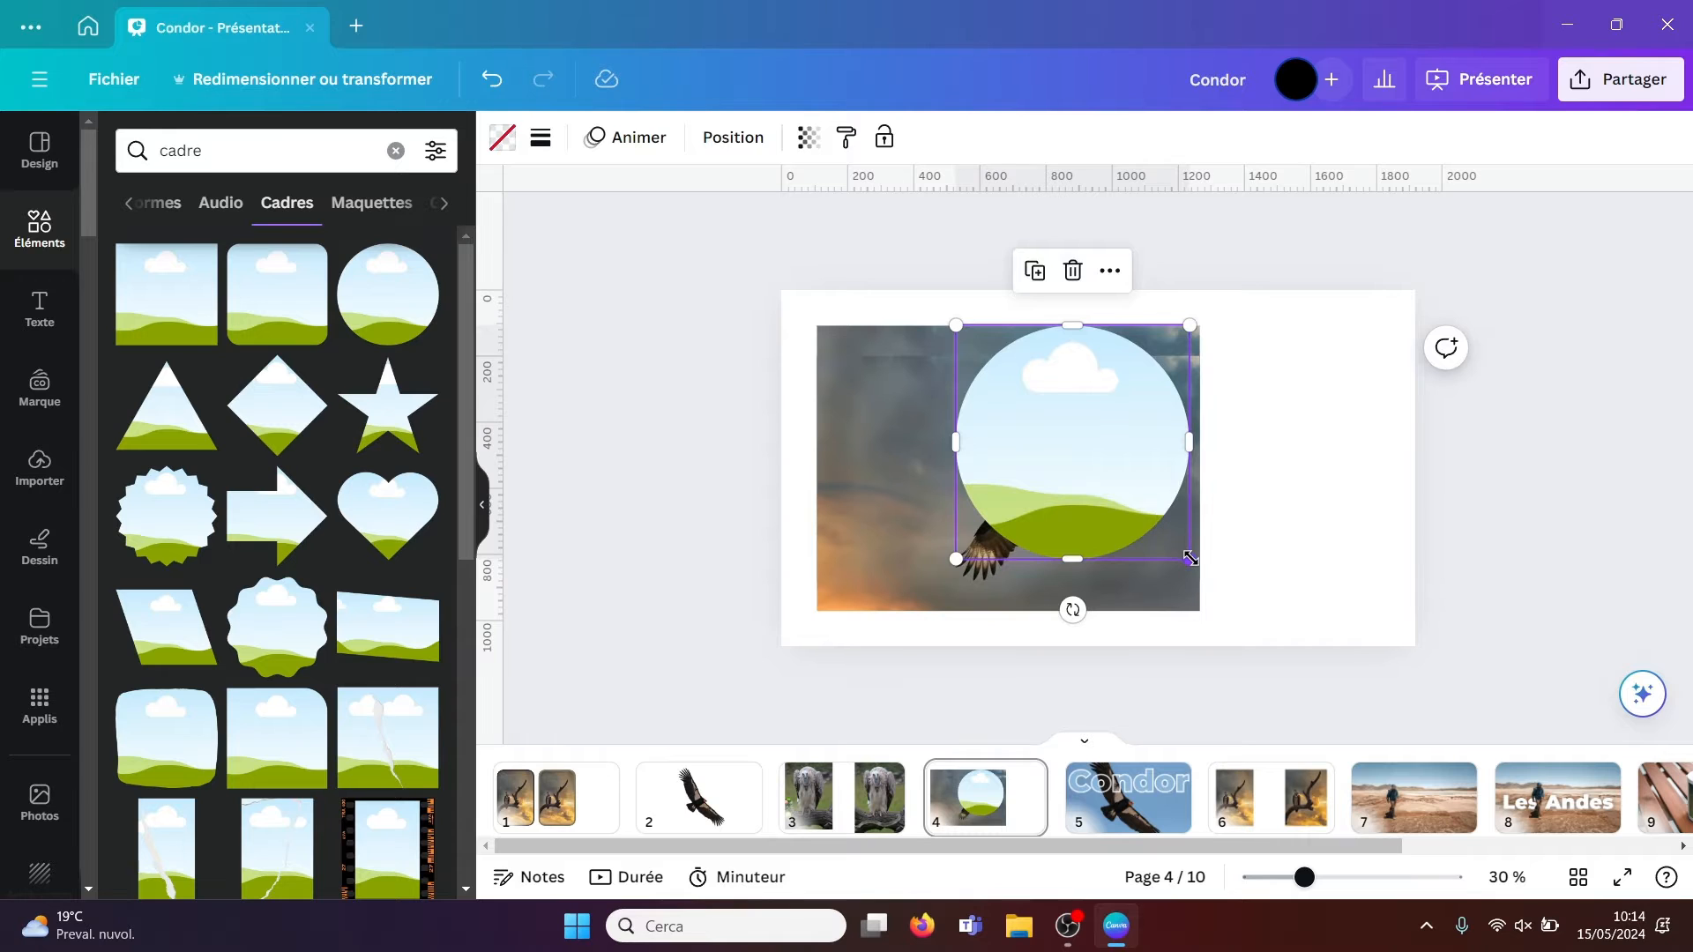
left_click_drag(1189, 559, 1243, 608)
left_click(1540, 492)
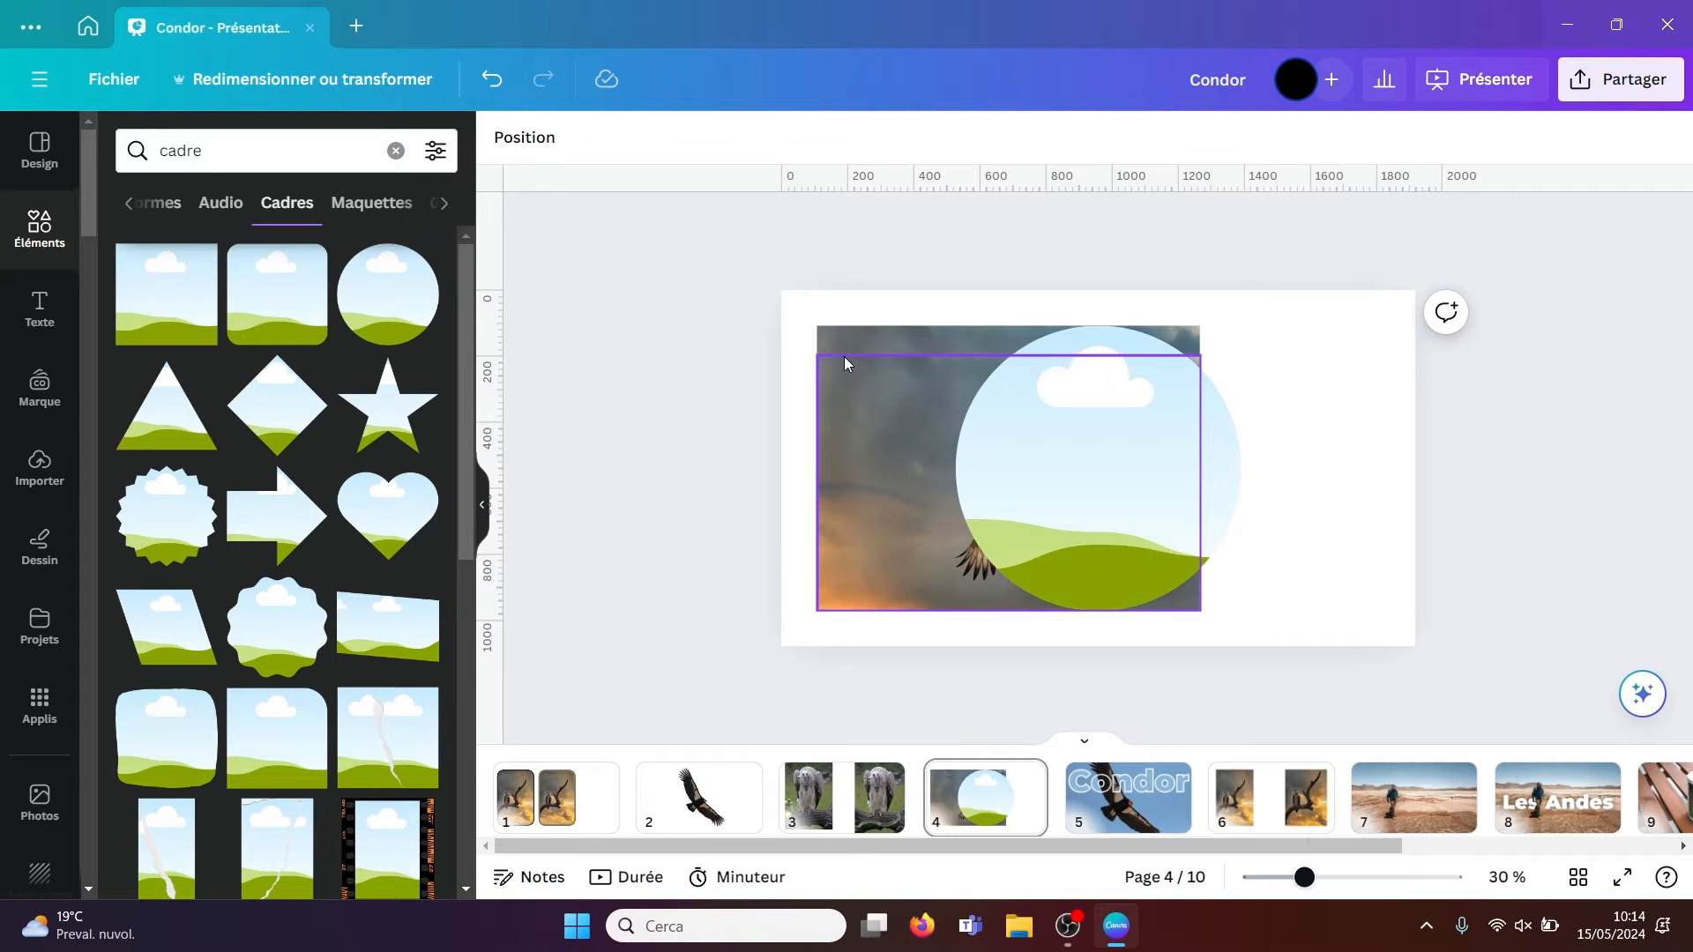
- Fill the circular frame with the front copy of the bird photo, enlarging and repositioning the photo so the bird fills the circle
left_click_drag(841, 398, 1008, 422)
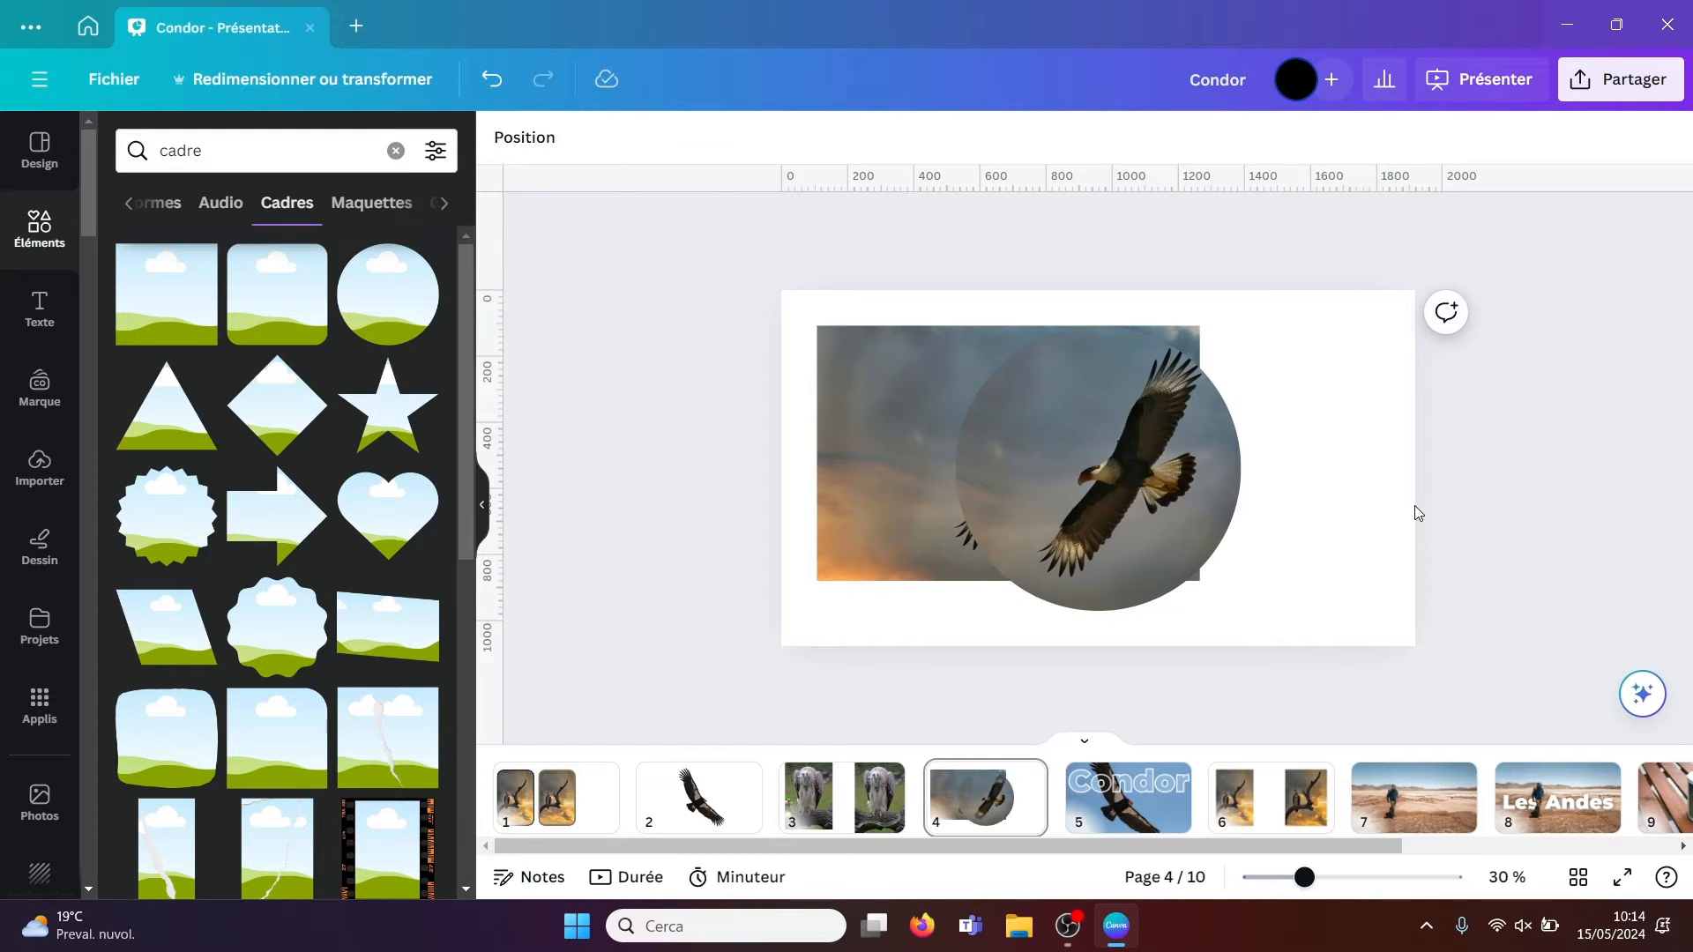
left_click(1192, 490)
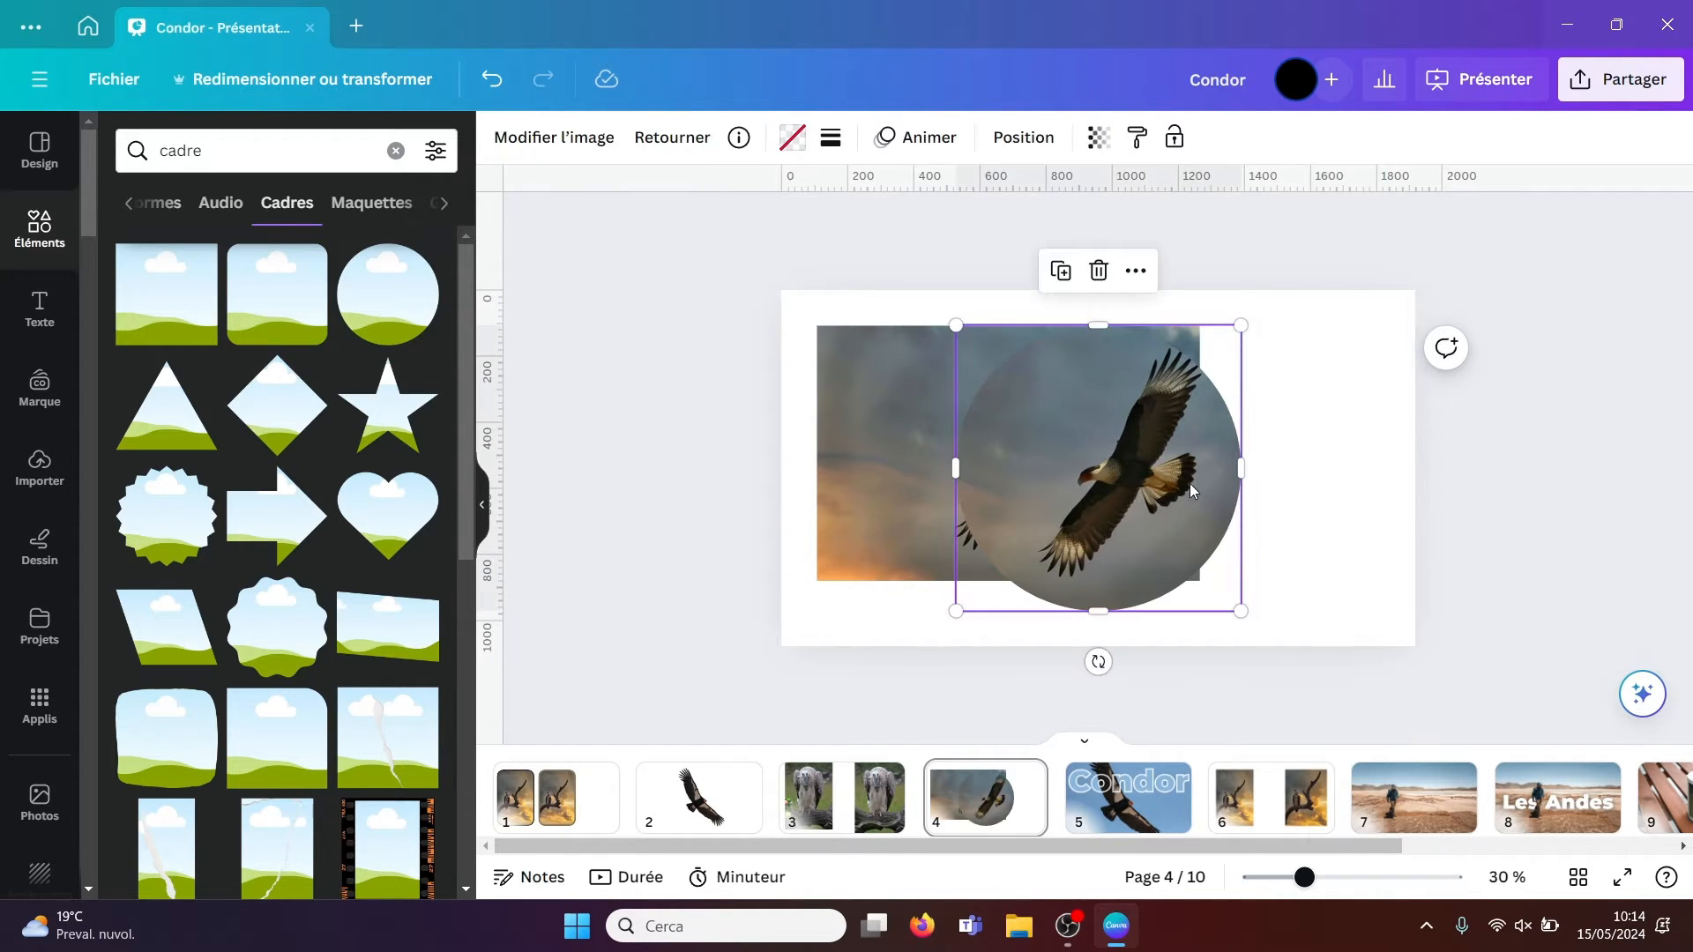
double_click(1190, 485)
left_click_drag(1190, 483, 1151, 483)
left_click_drag(1271, 319, 1416, 228)
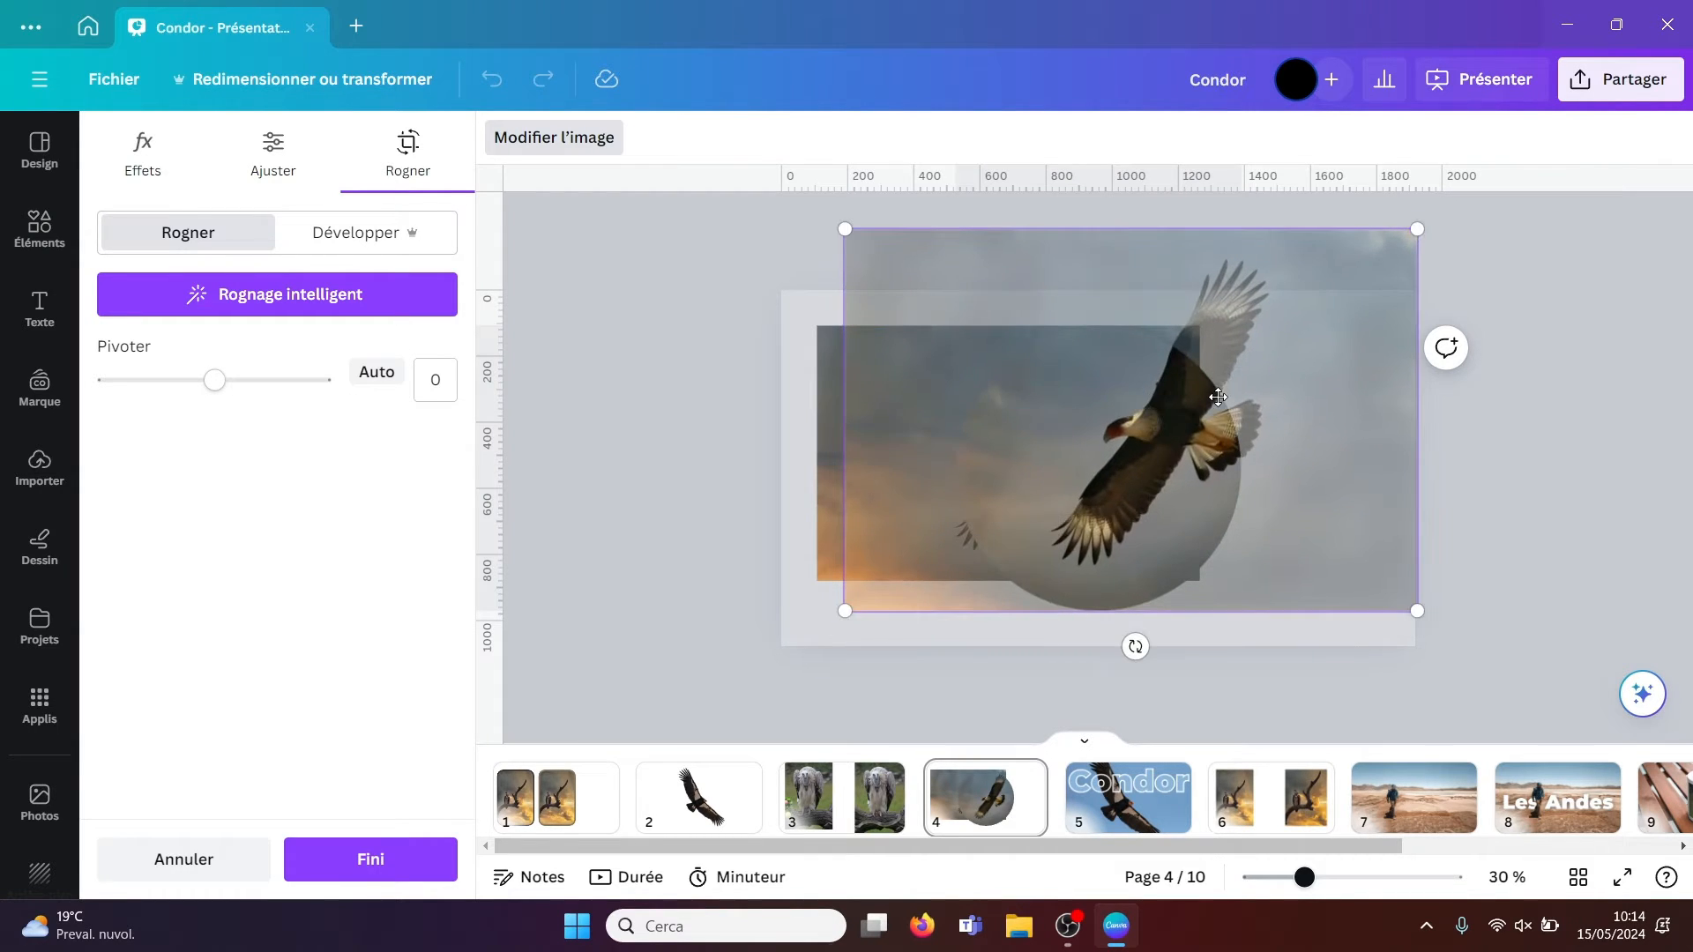
left_click_drag(1214, 396, 1140, 460)
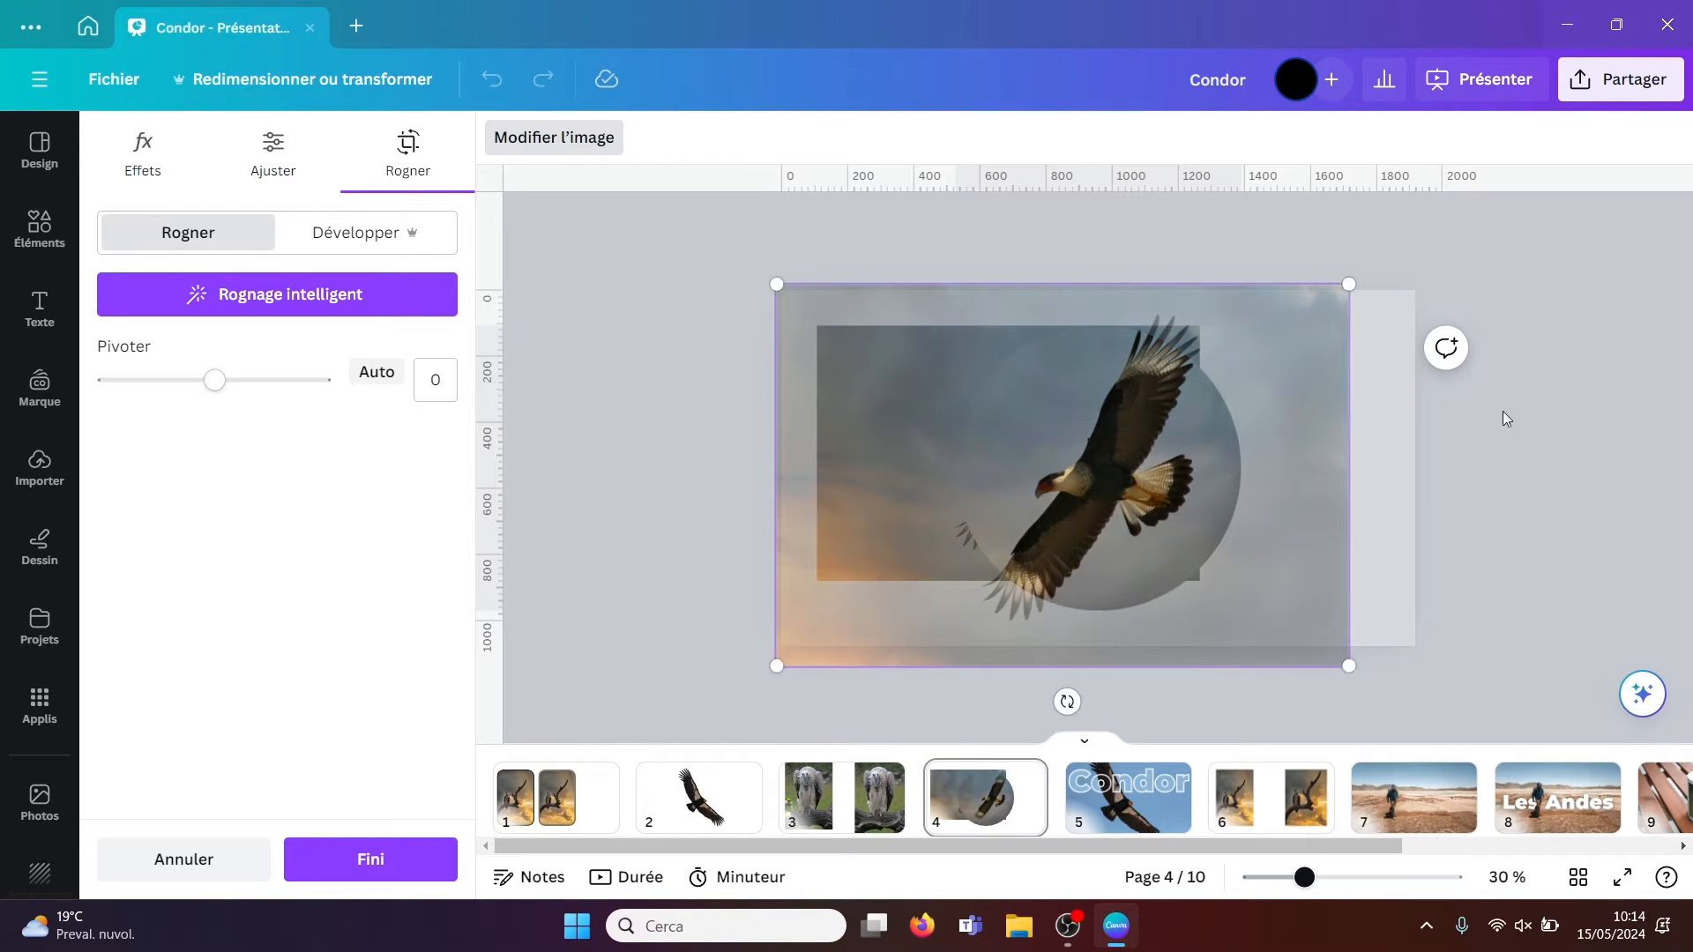
left_click(1541, 430)
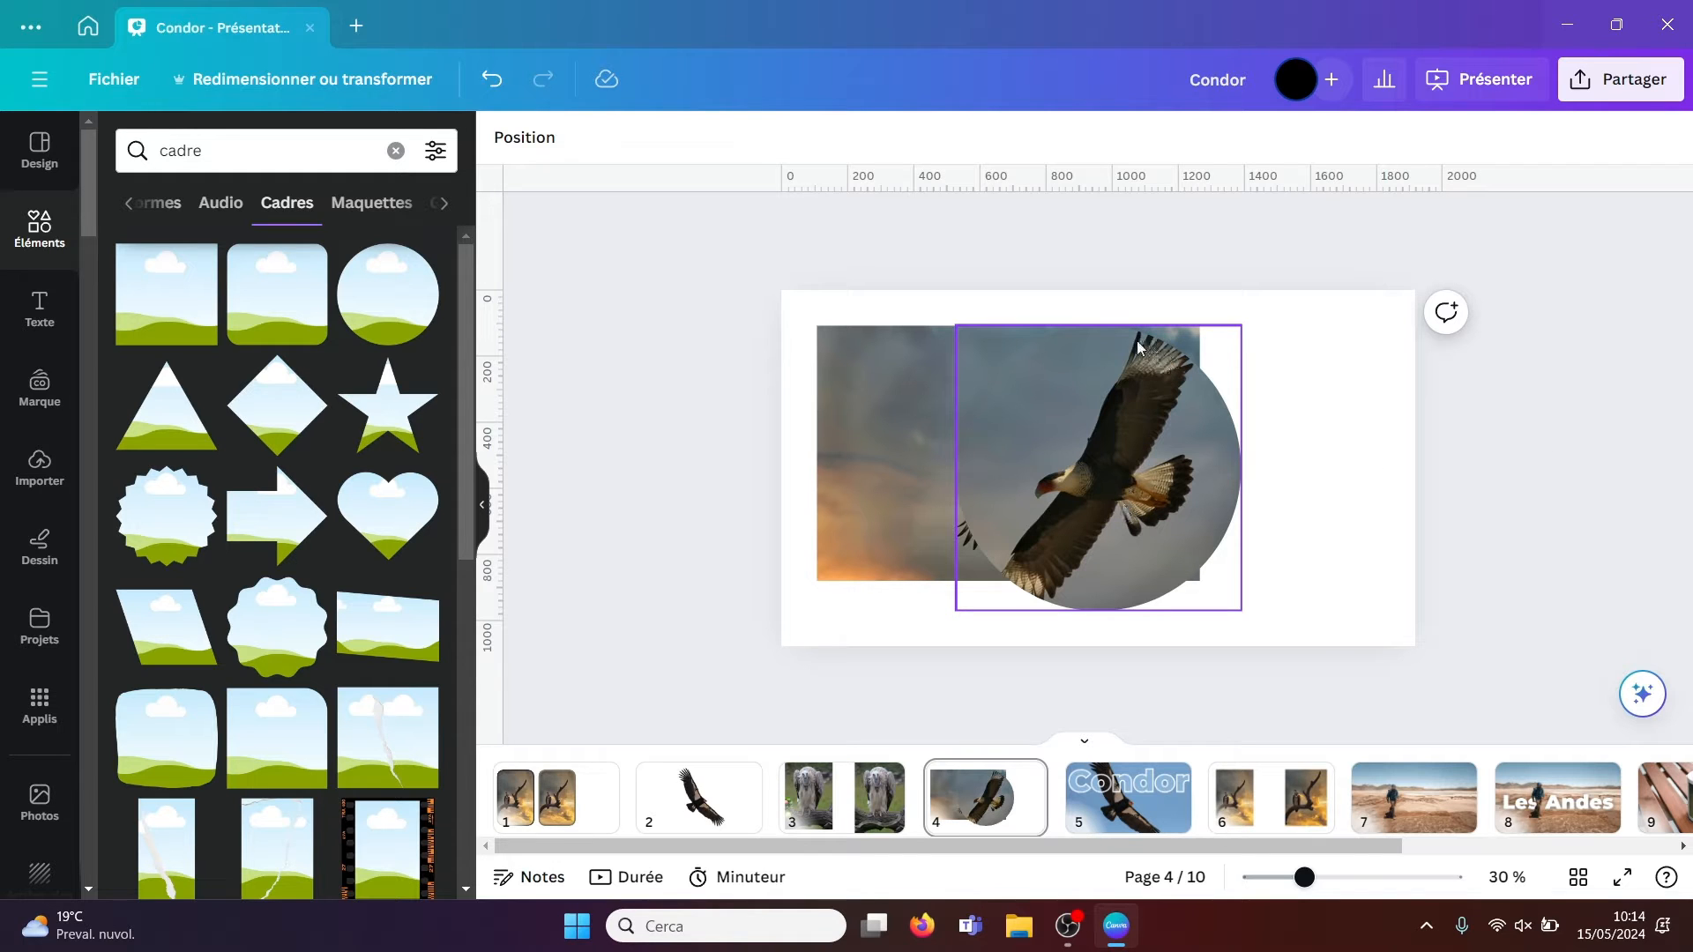
- Remove the background from the remaining rectangular bird photo behind the circular frame
left_click(869, 504)
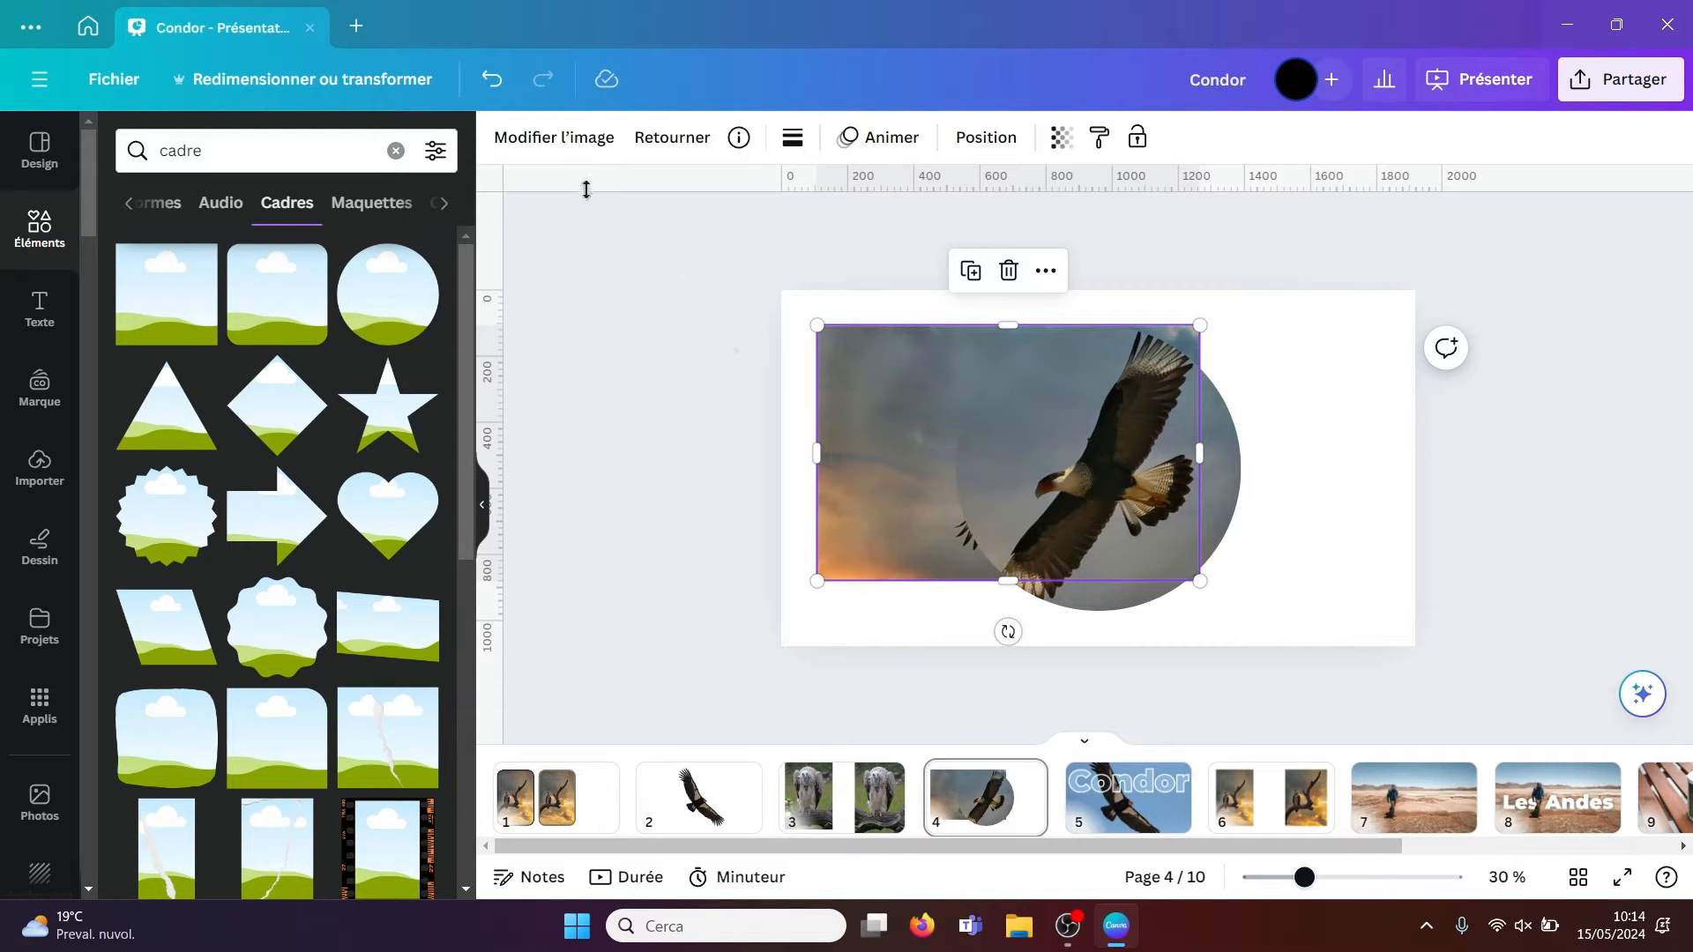
left_click(566, 146)
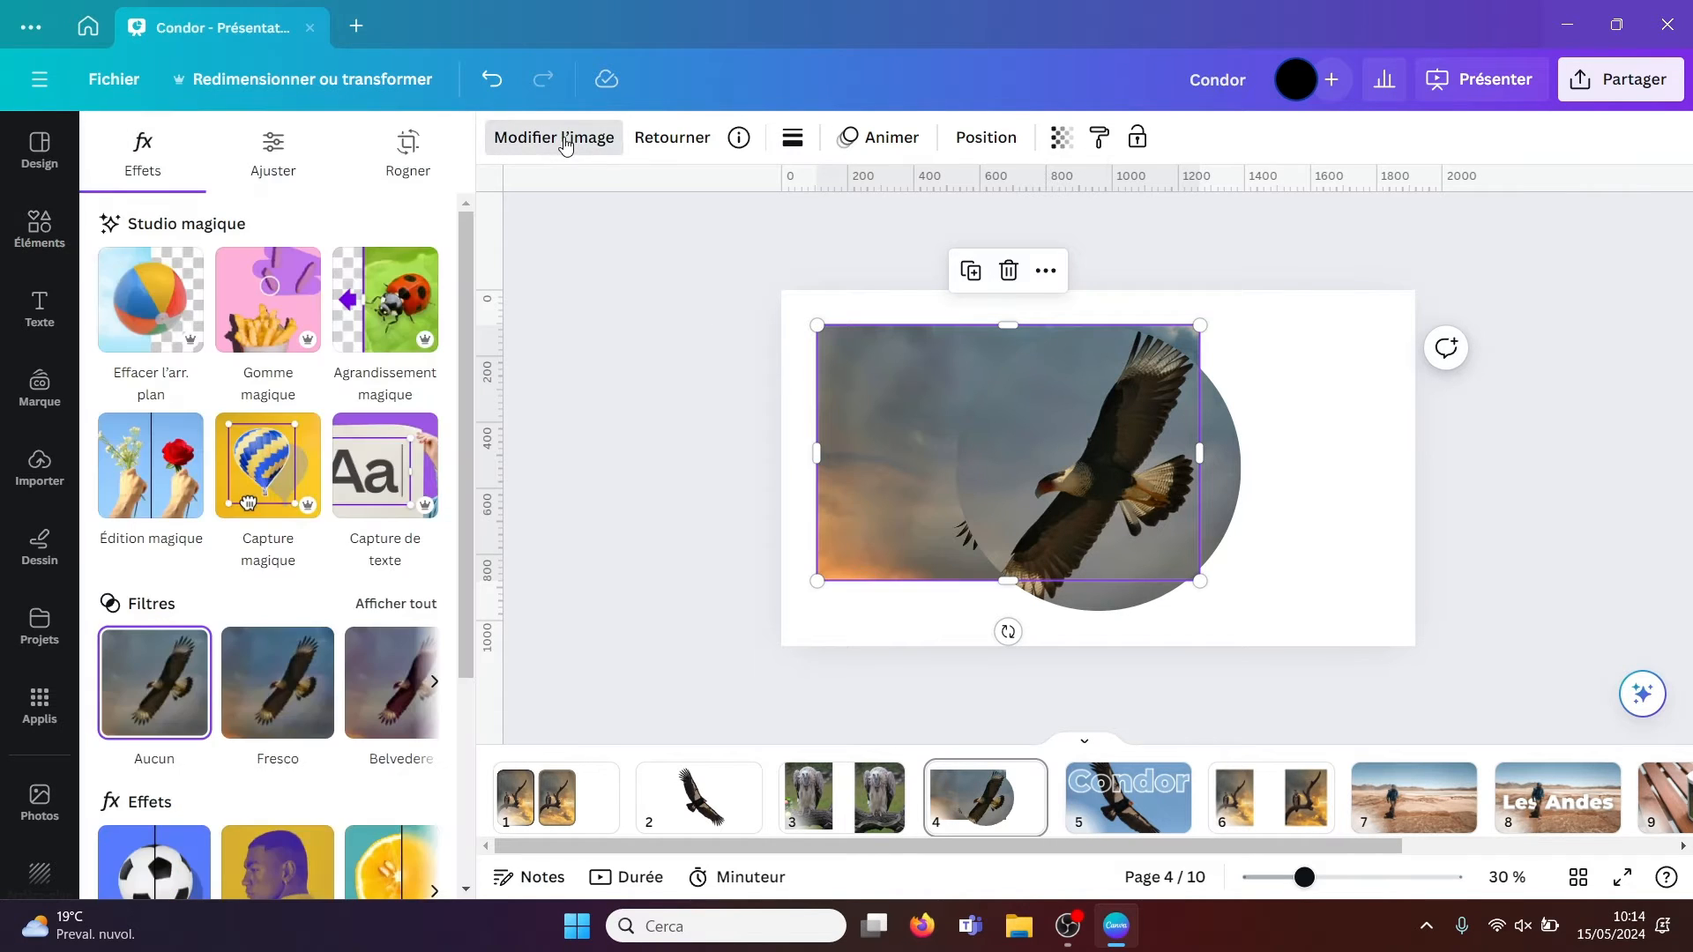
left_click(169, 293)
left_click(612, 268)
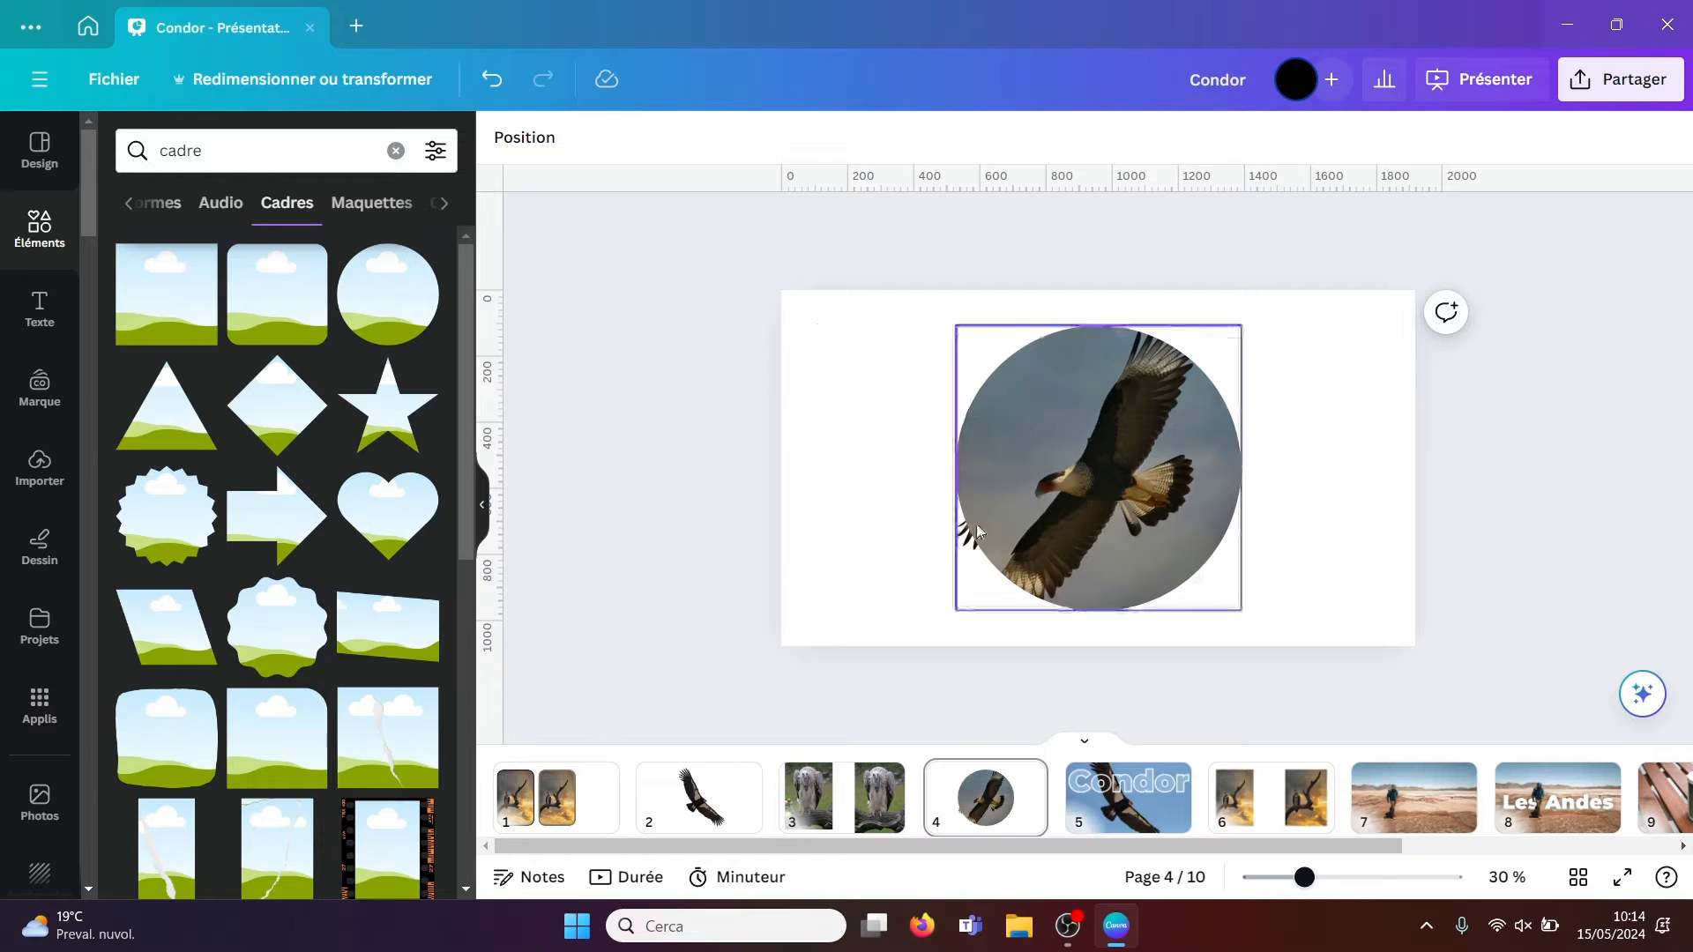
- Pull the bird cut-out to the left of the circle and bring its layer above the circular framed photo
left_click_drag(936, 539, 803, 588)
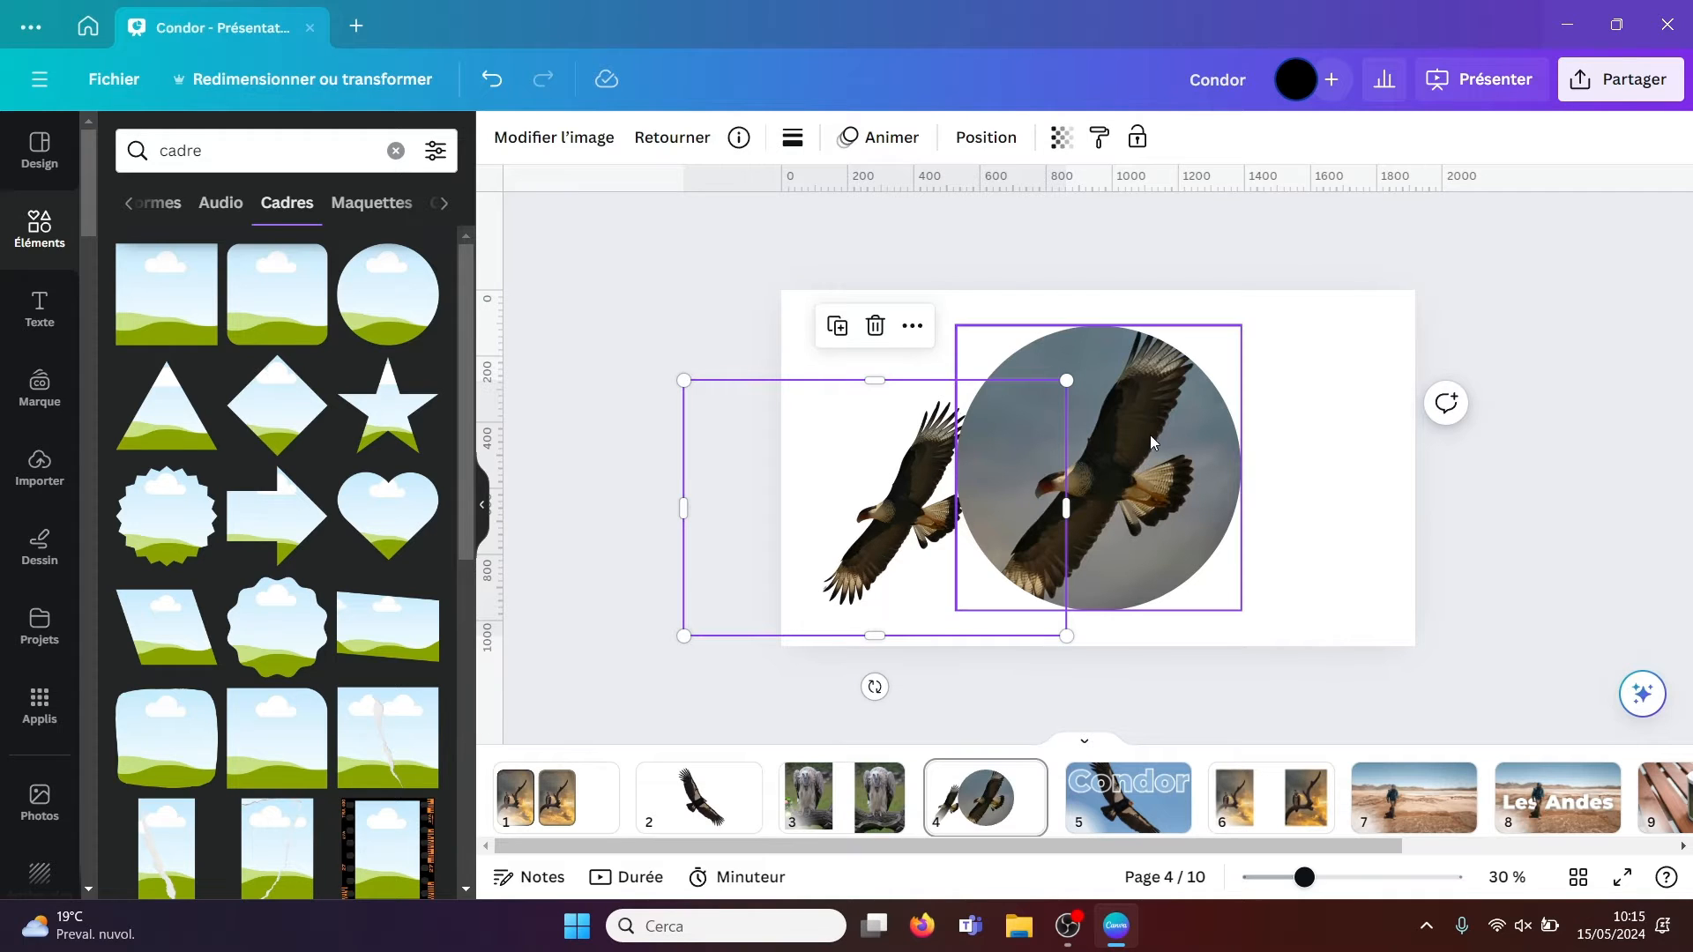
left_click(987, 141)
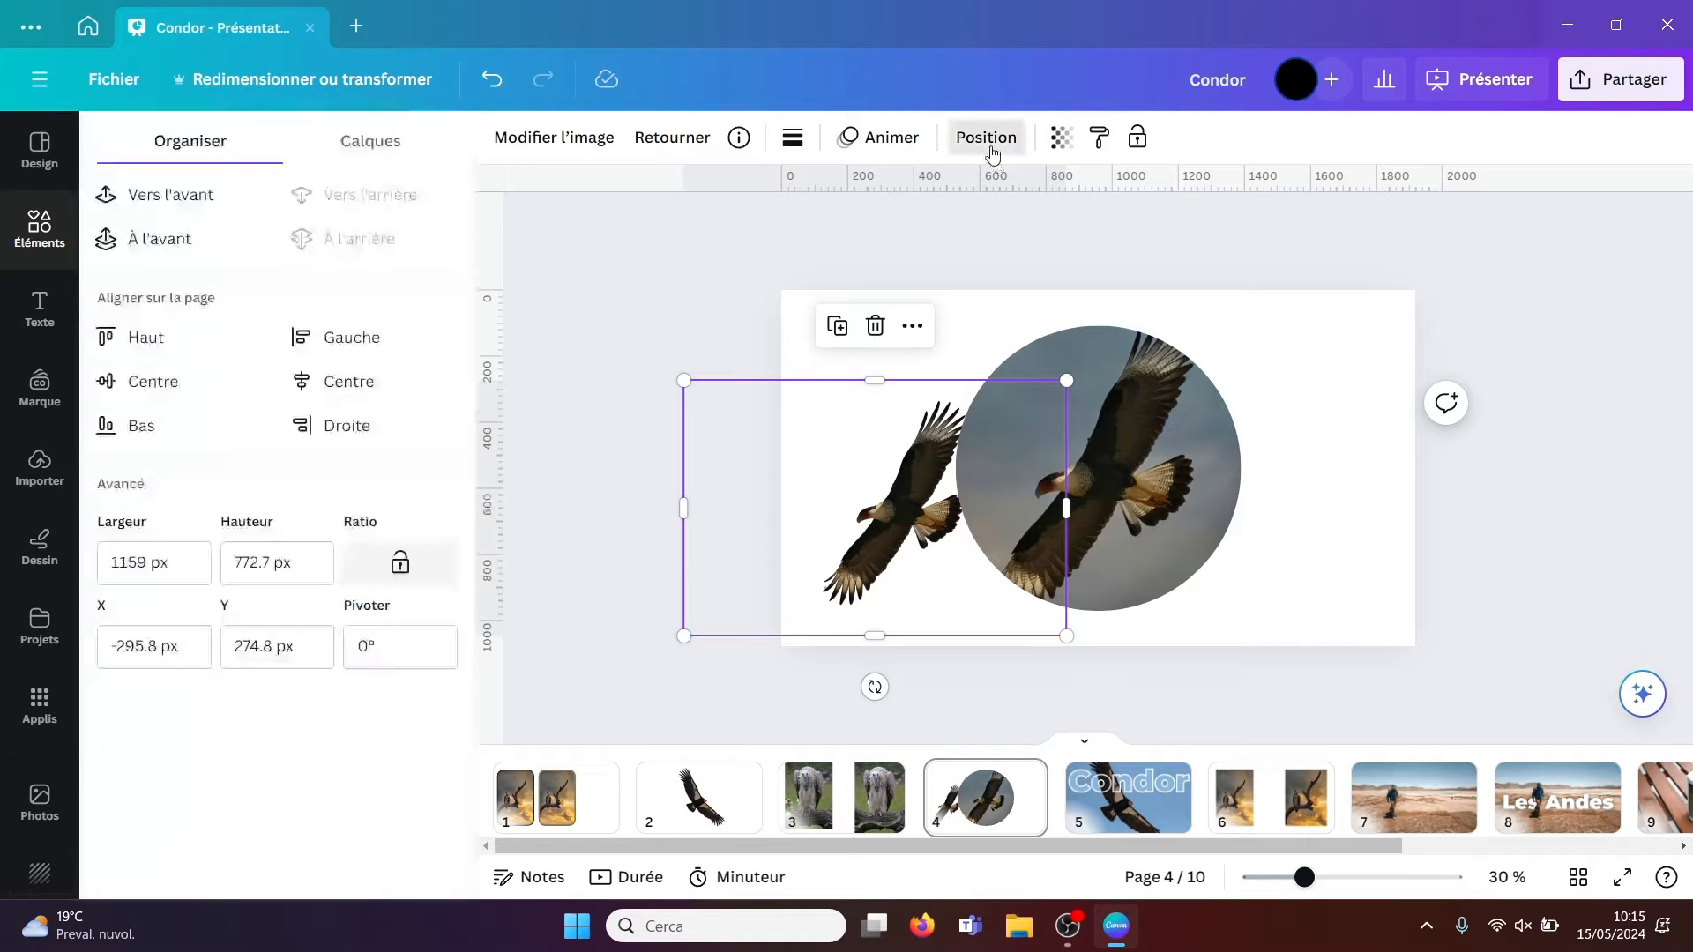
left_click(404, 150)
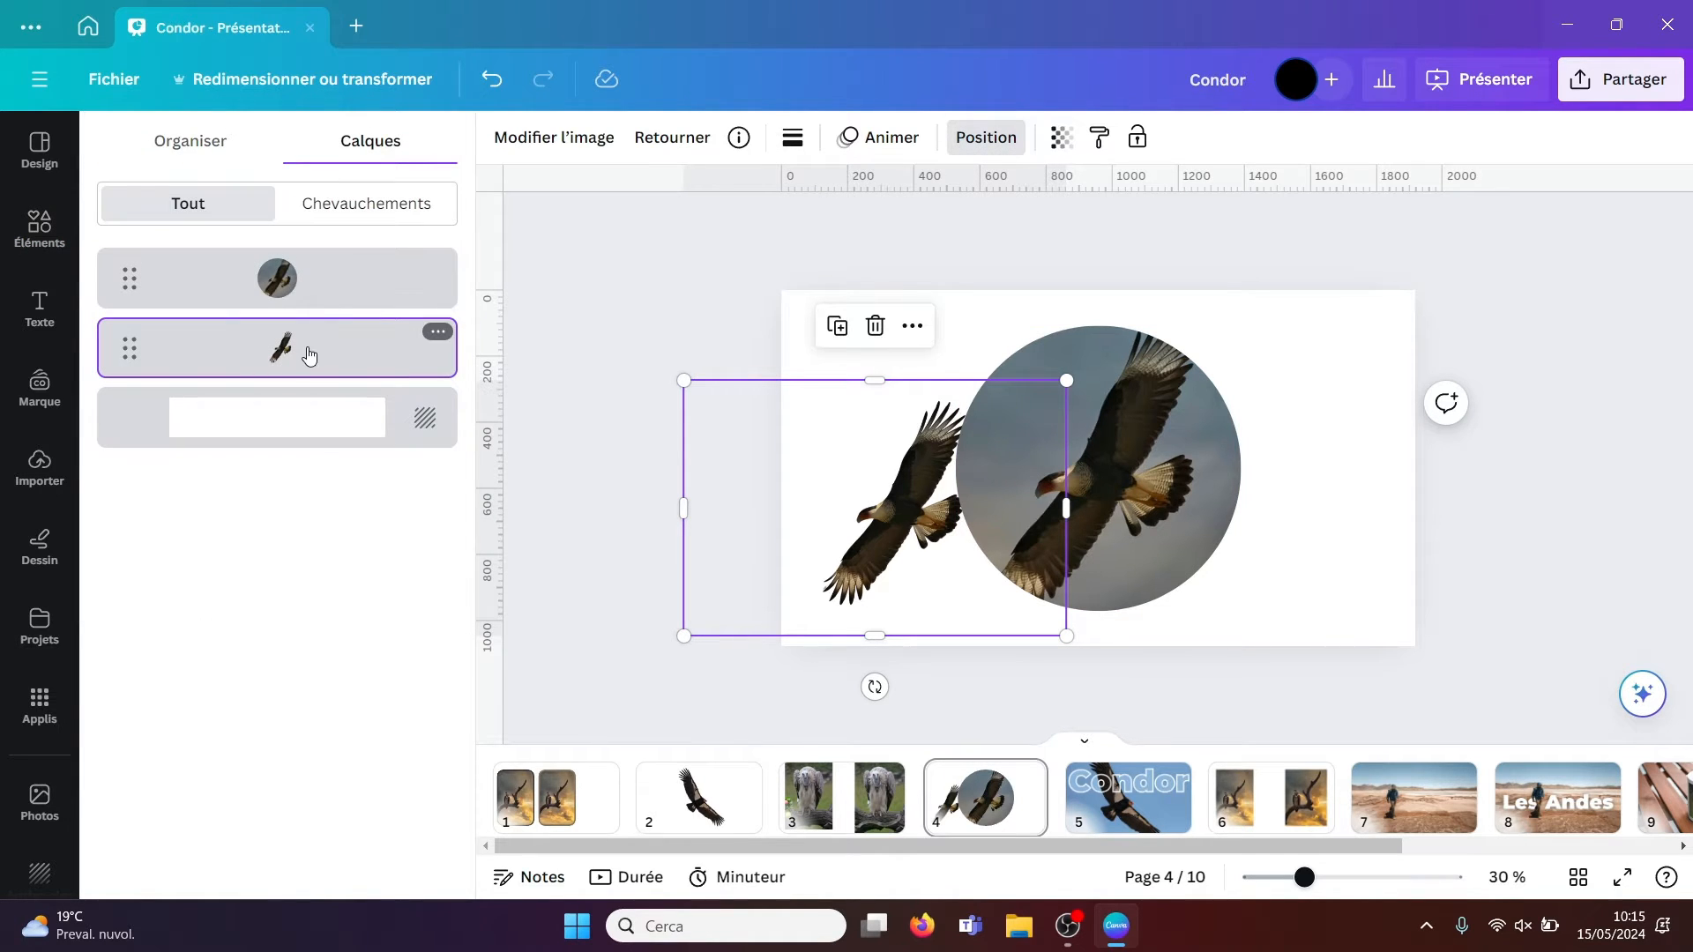
left_click_drag(313, 348, 309, 255)
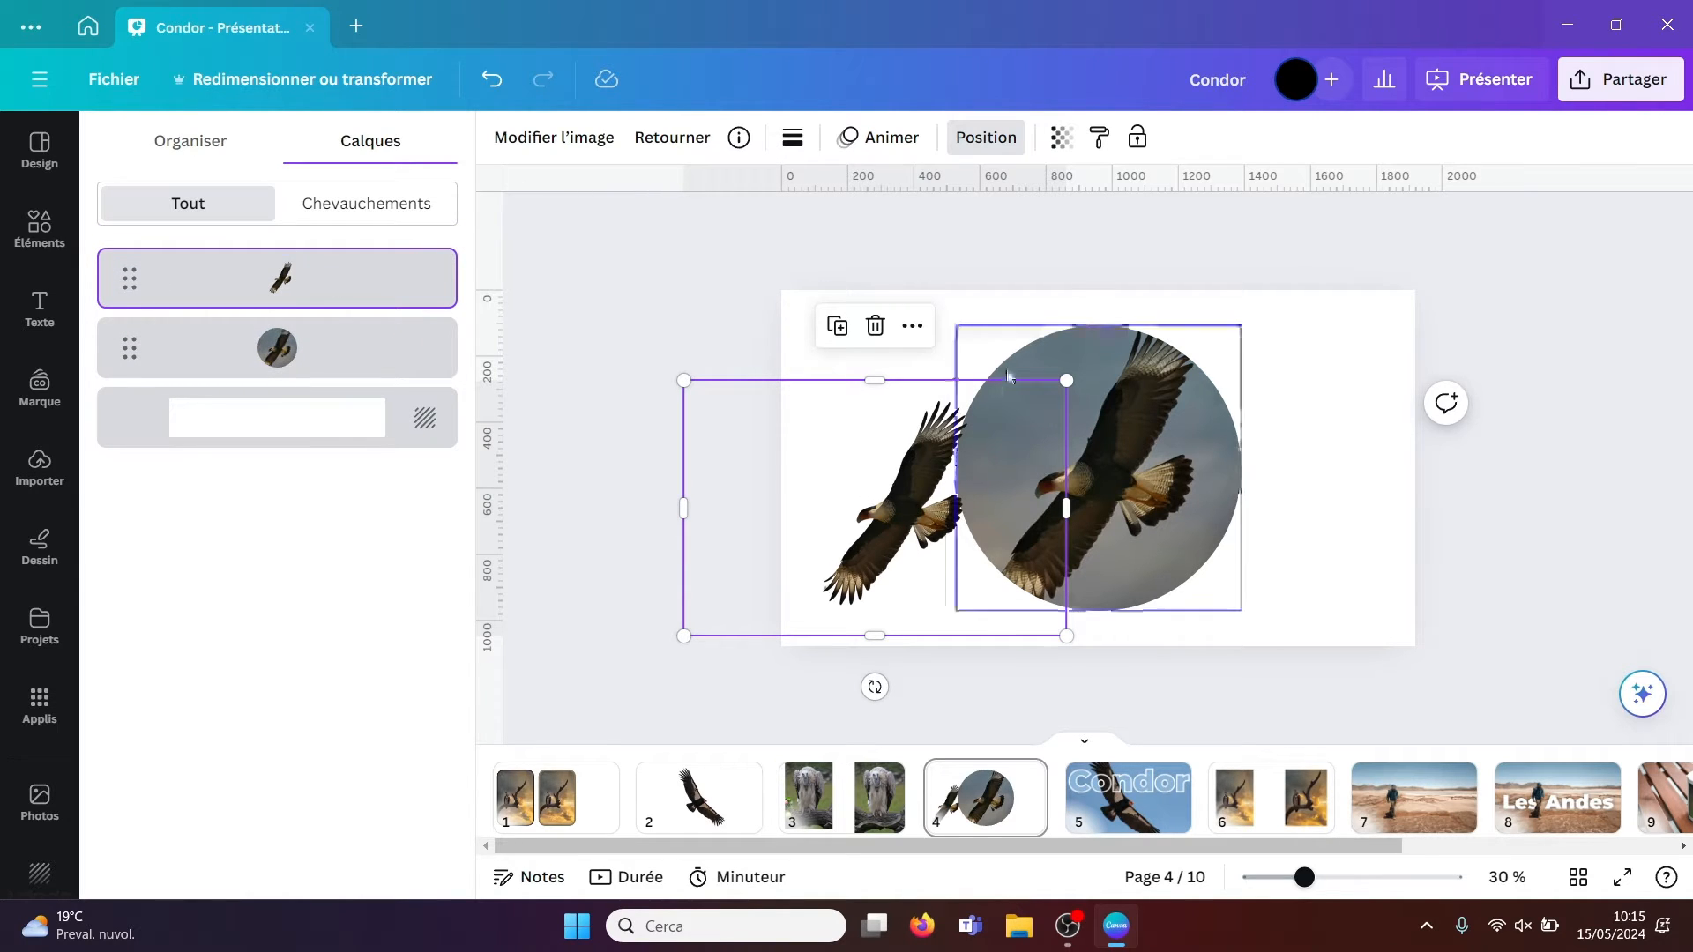
- Enlarge the bird cut-out beside the circle and lock the circular framed photo in place
left_click_drag(1066, 380, 1203, 279)
left_click_drag(978, 474, 886, 457)
left_click(1174, 436)
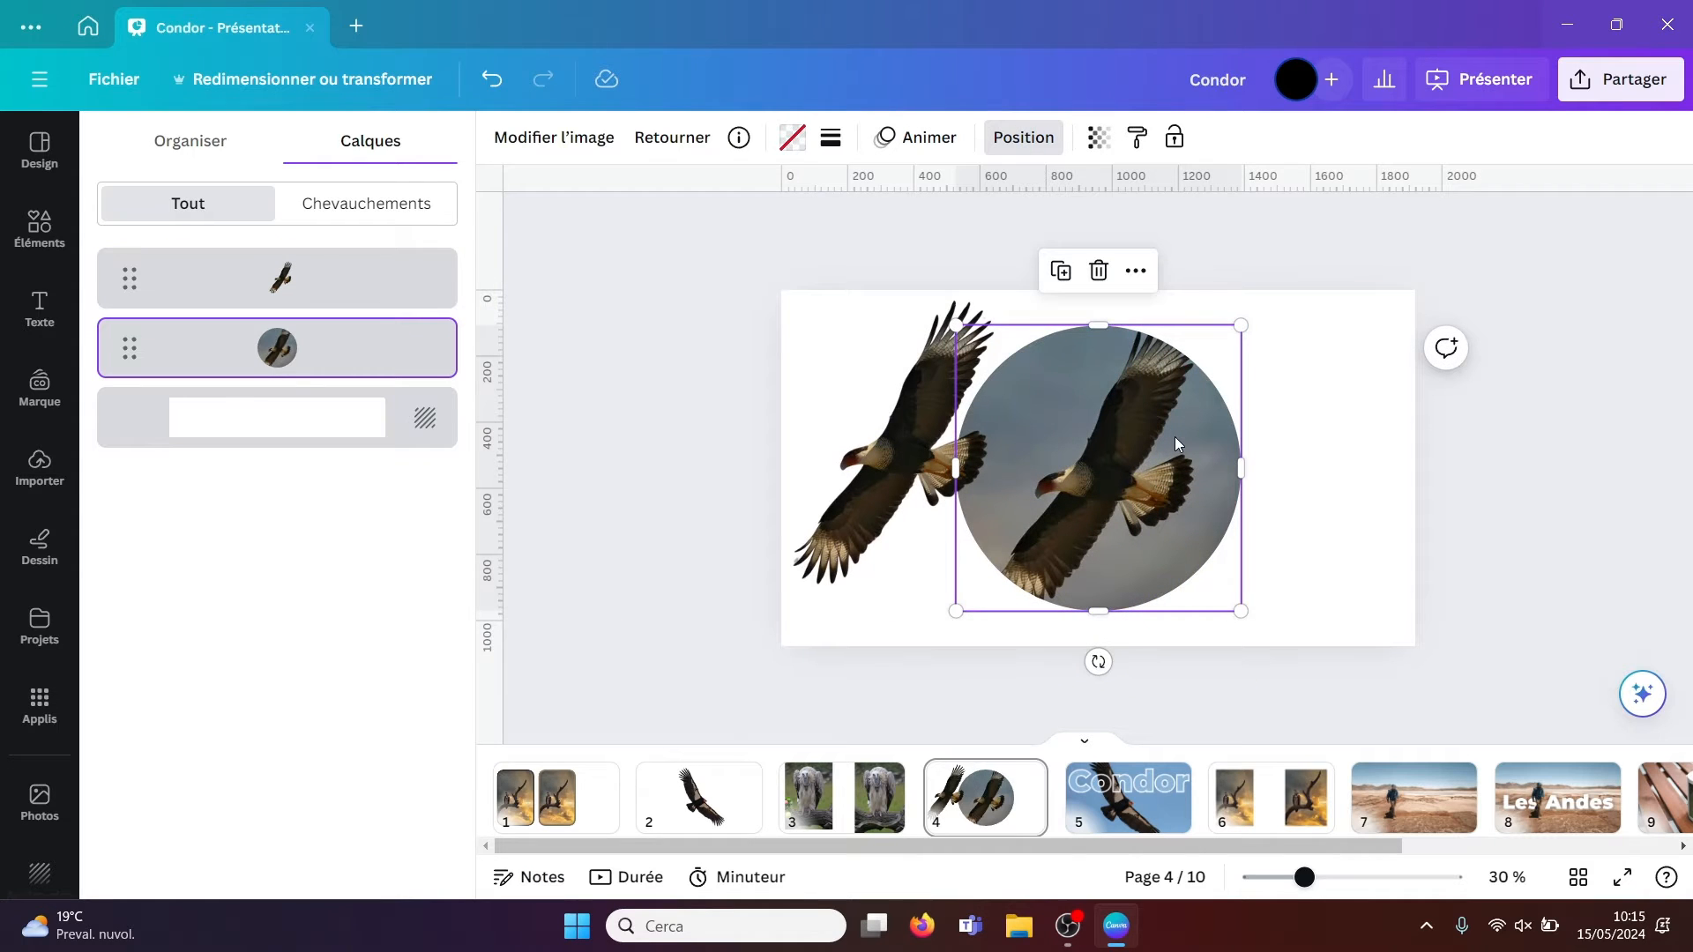
left_click(1175, 139)
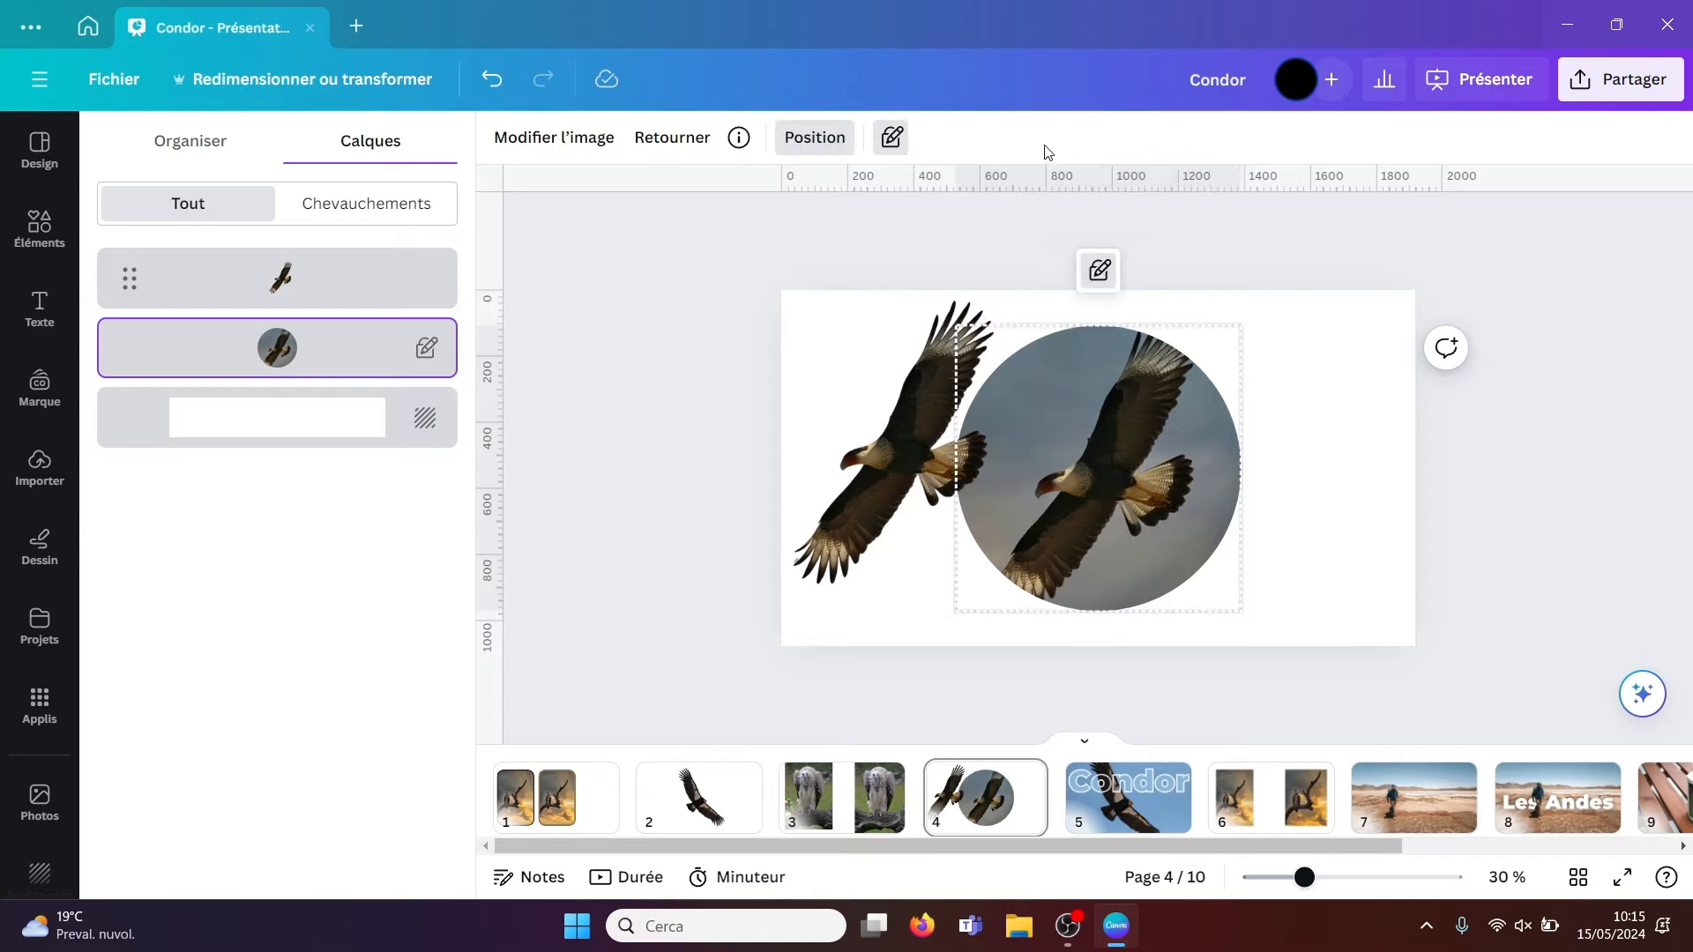
- Place the bird cut-out over the bird in the circle and scale it to match, letting its wingtips extend past the circle's edge
left_click(837, 467)
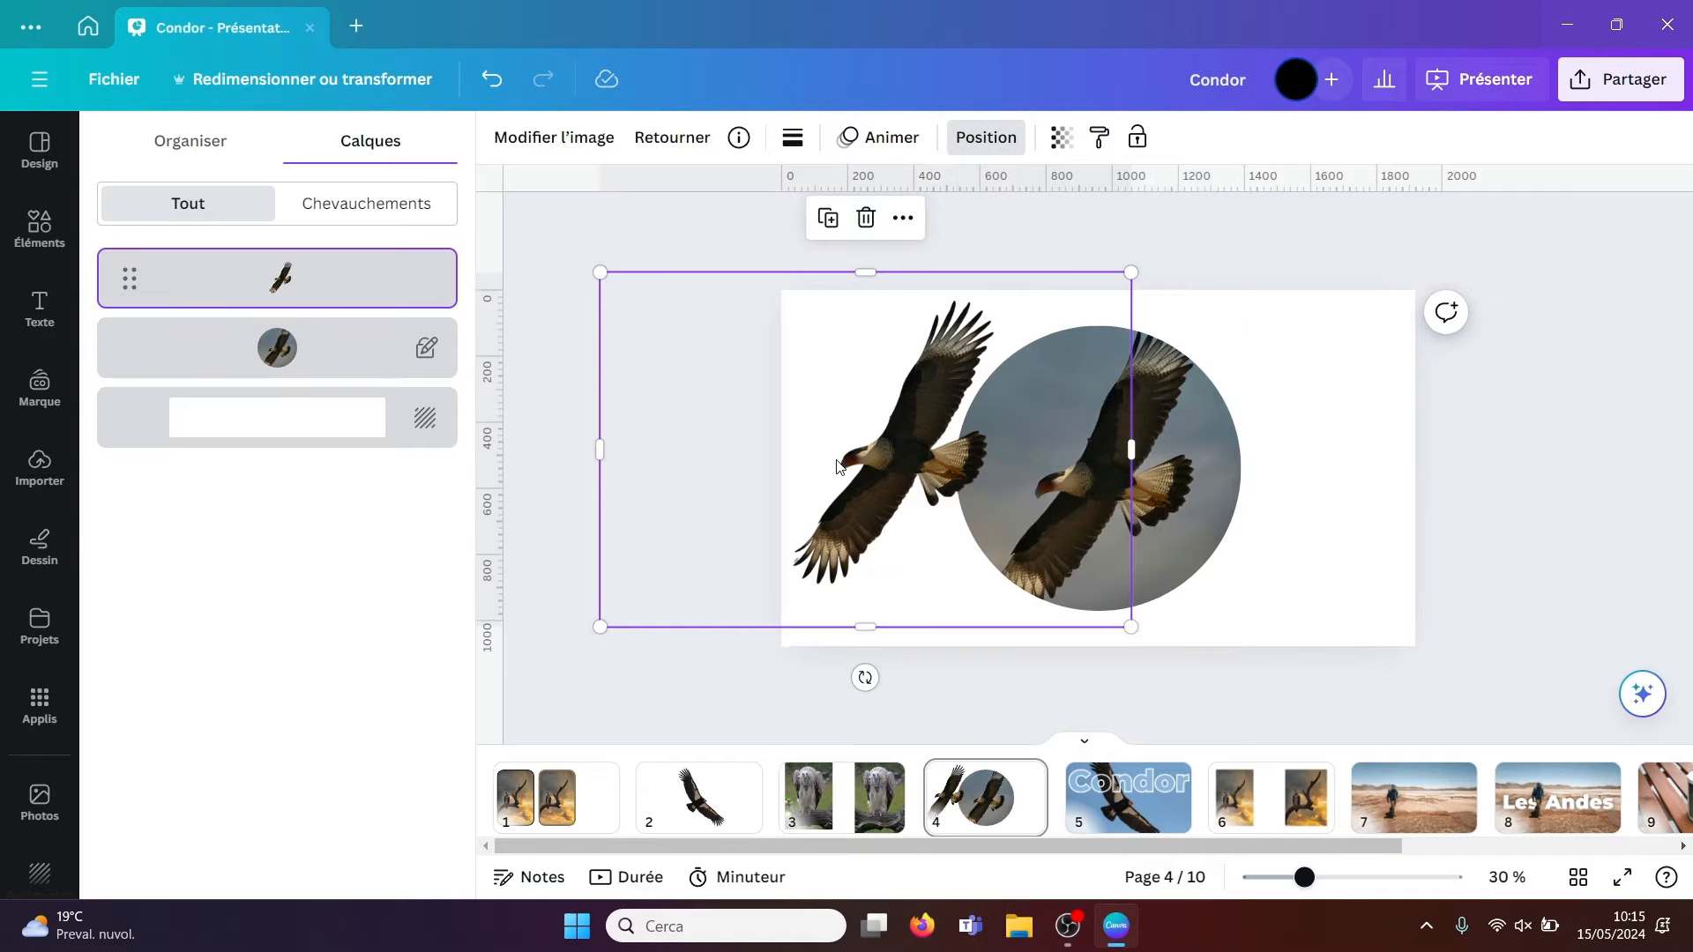
mouse_move(849, 479)
left_mouse_down()
mouse_move(975, 495)
mouse_move(878, 490)
left_mouse_up()
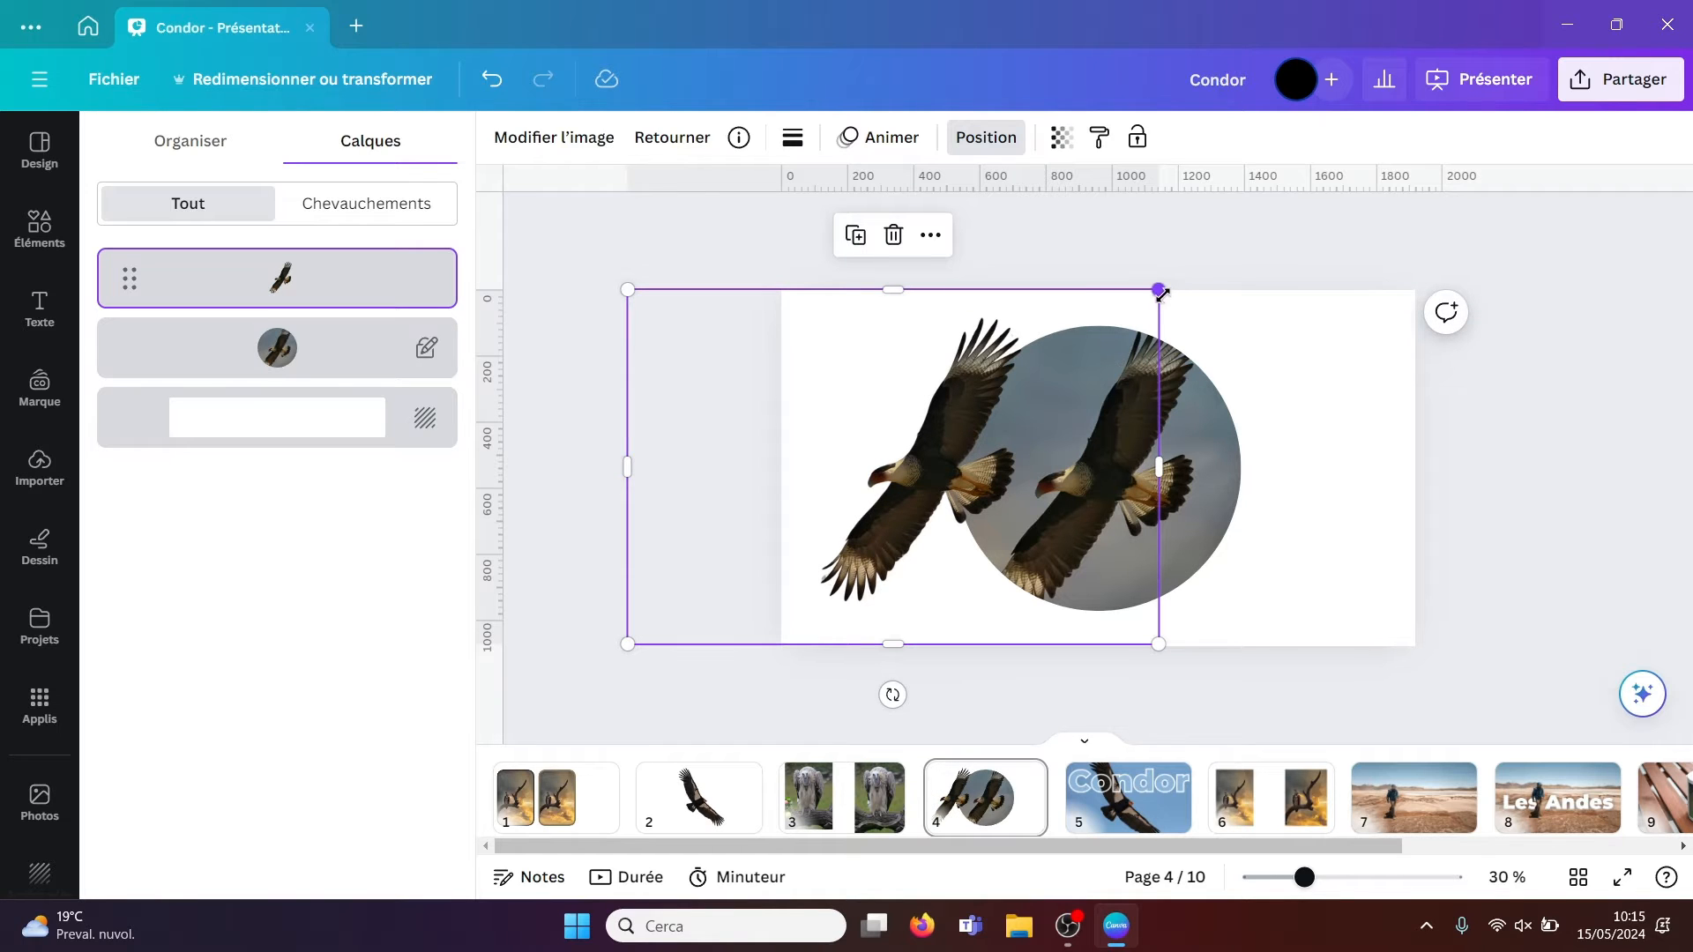
left_click_drag(1159, 290, 1179, 278)
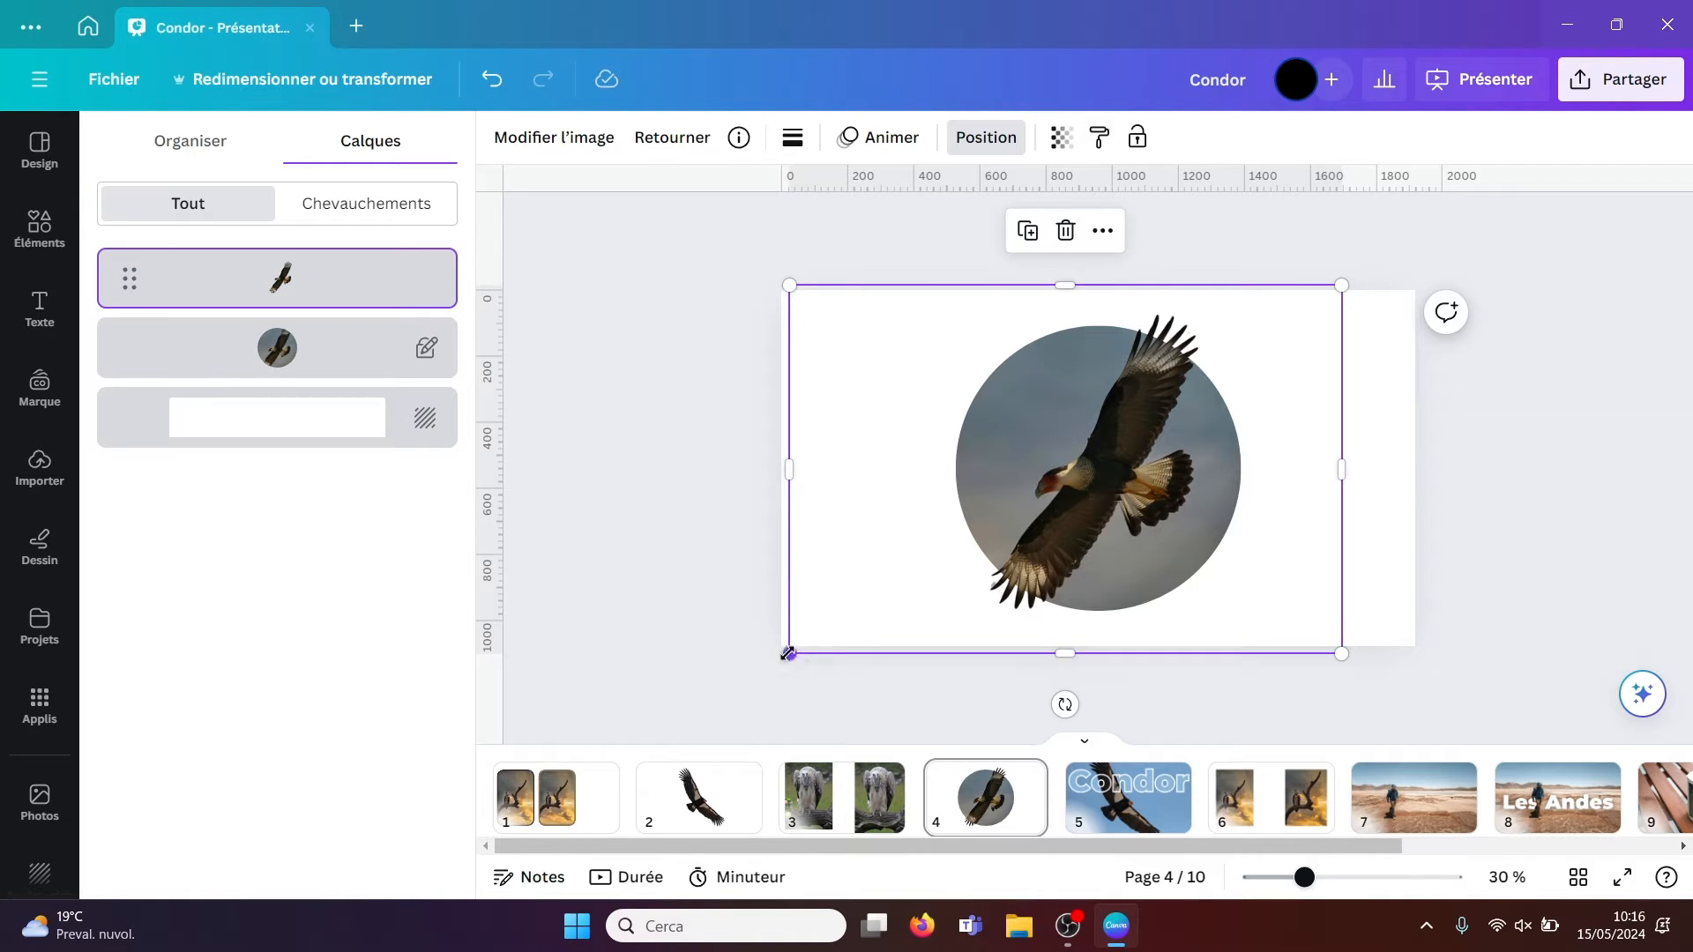
left_click_drag(788, 653, 775, 669)
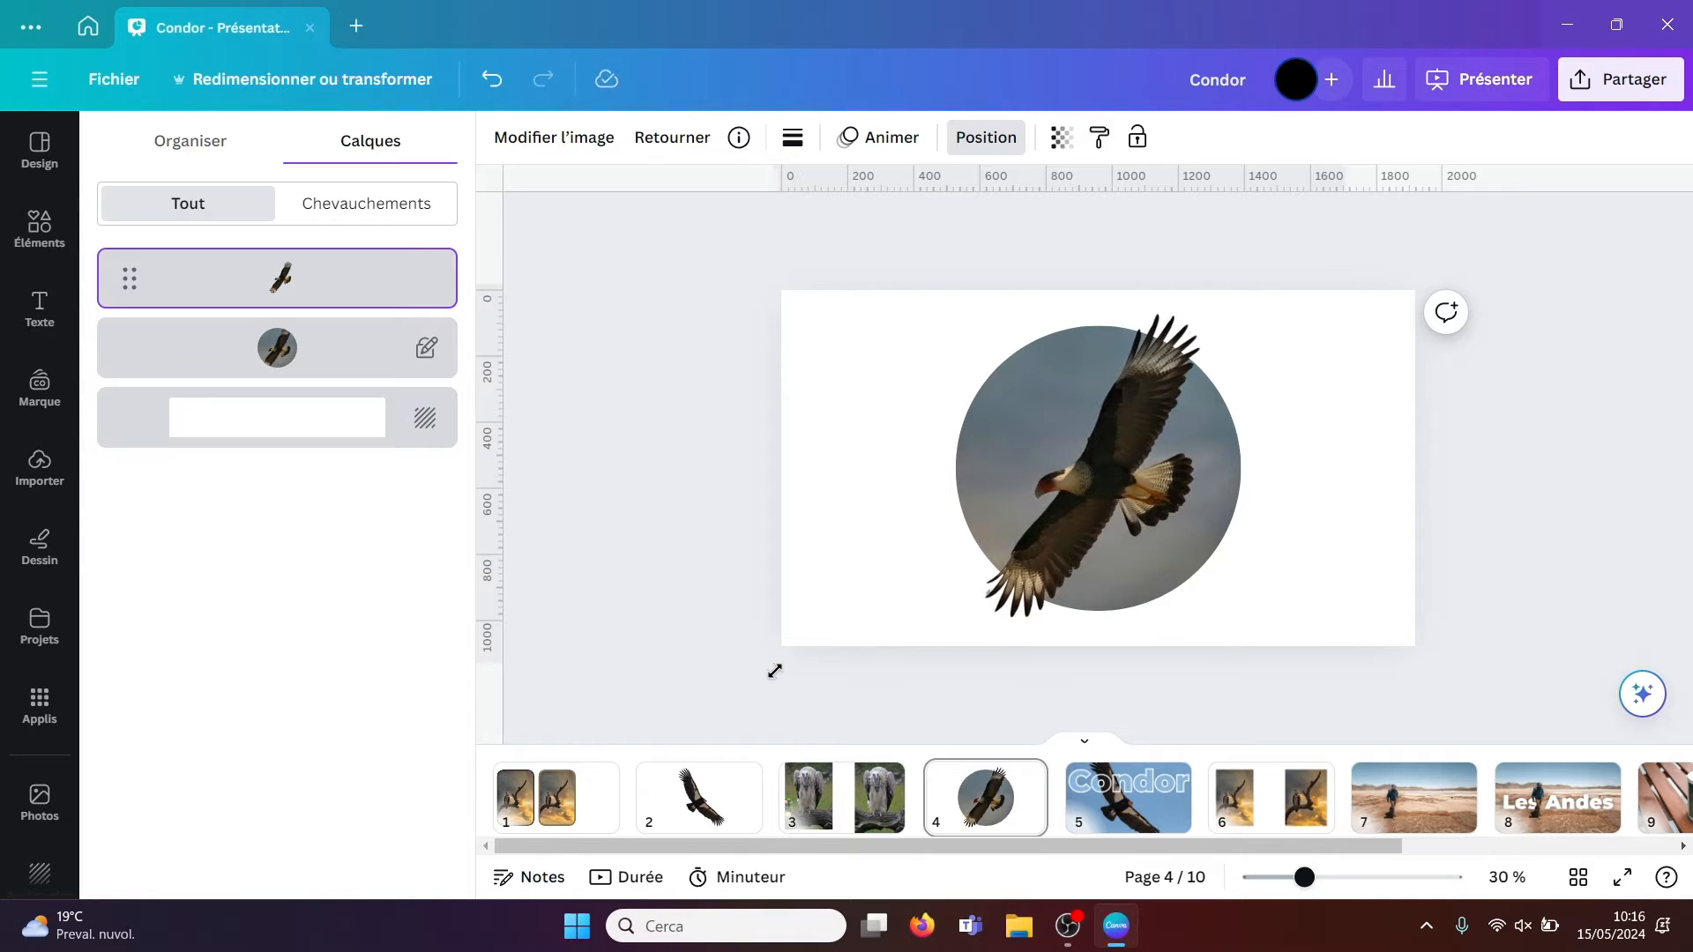
left_click(775, 669)
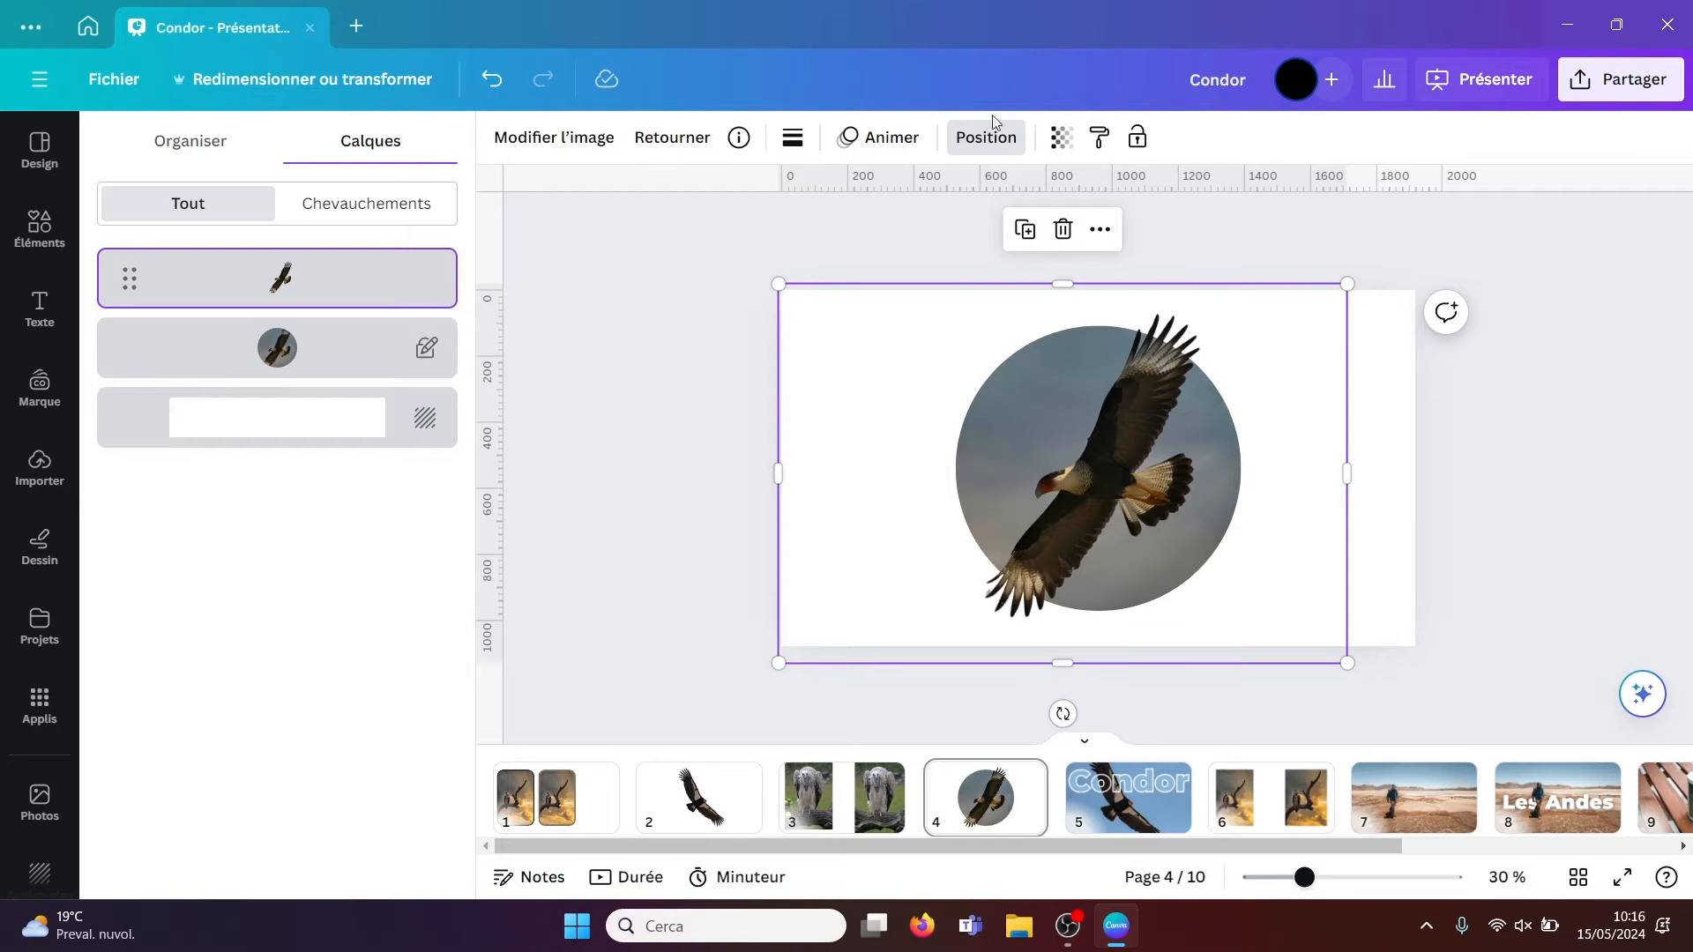
- Try adjusting the bird cut-out's transparency, set it back to 100 and deselect the cut-out
left_click(1074, 148)
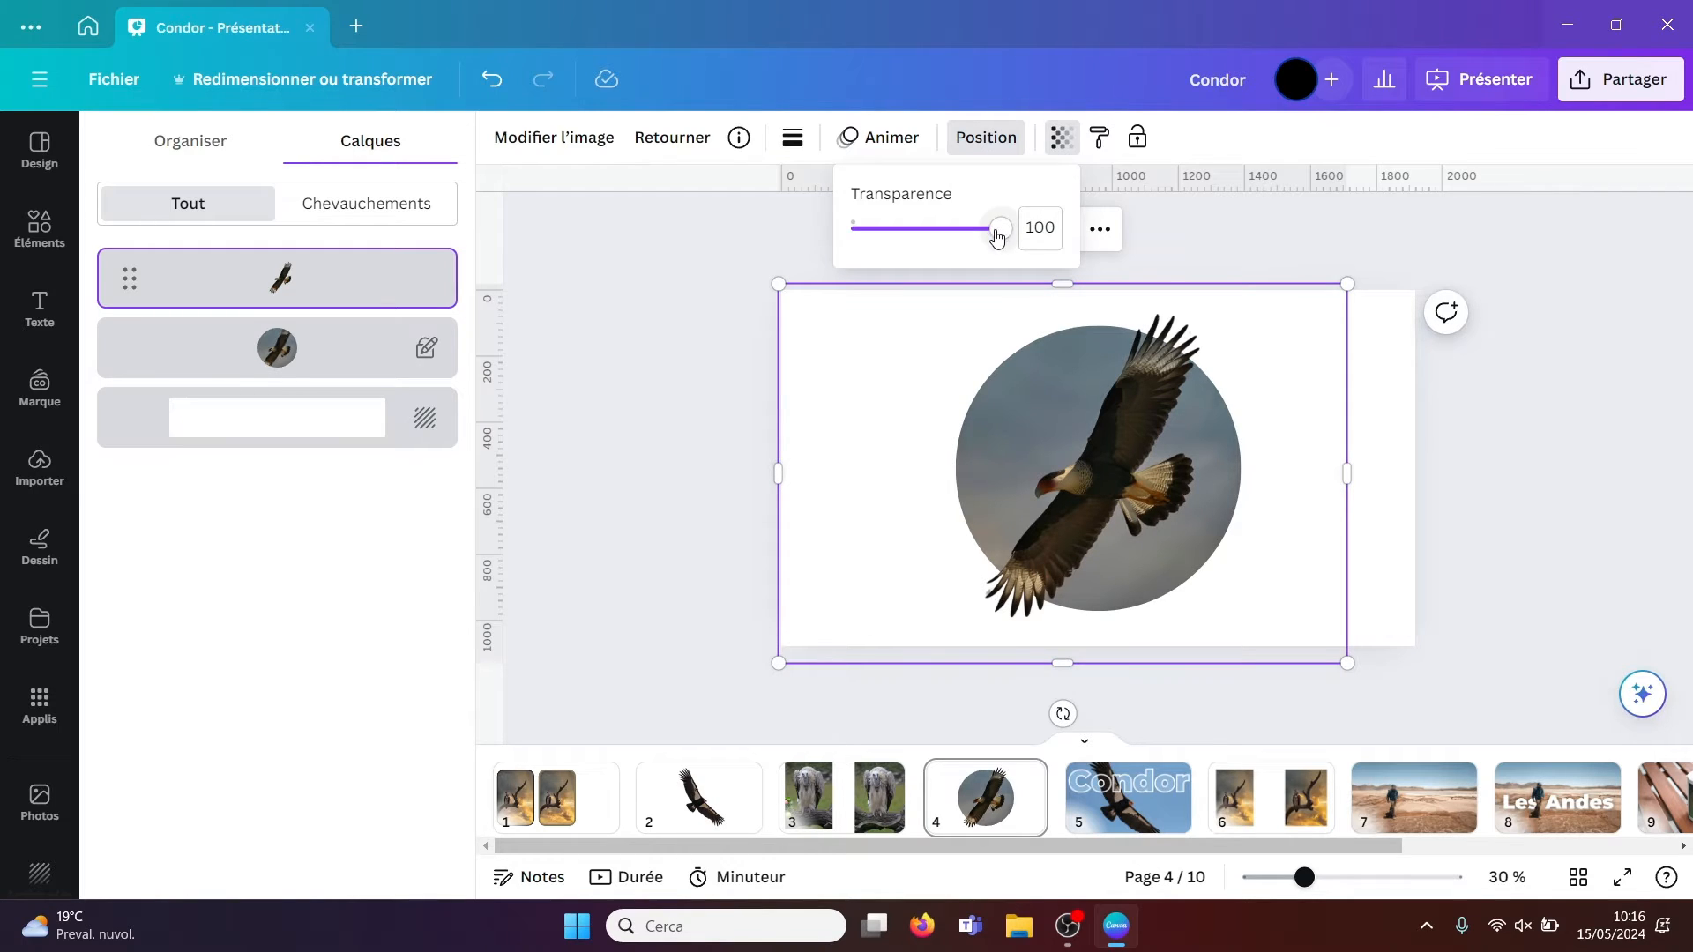
mouse_move(997, 227)
left_mouse_down()
mouse_move(870, 232)
mouse_move(1005, 231)
left_mouse_up()
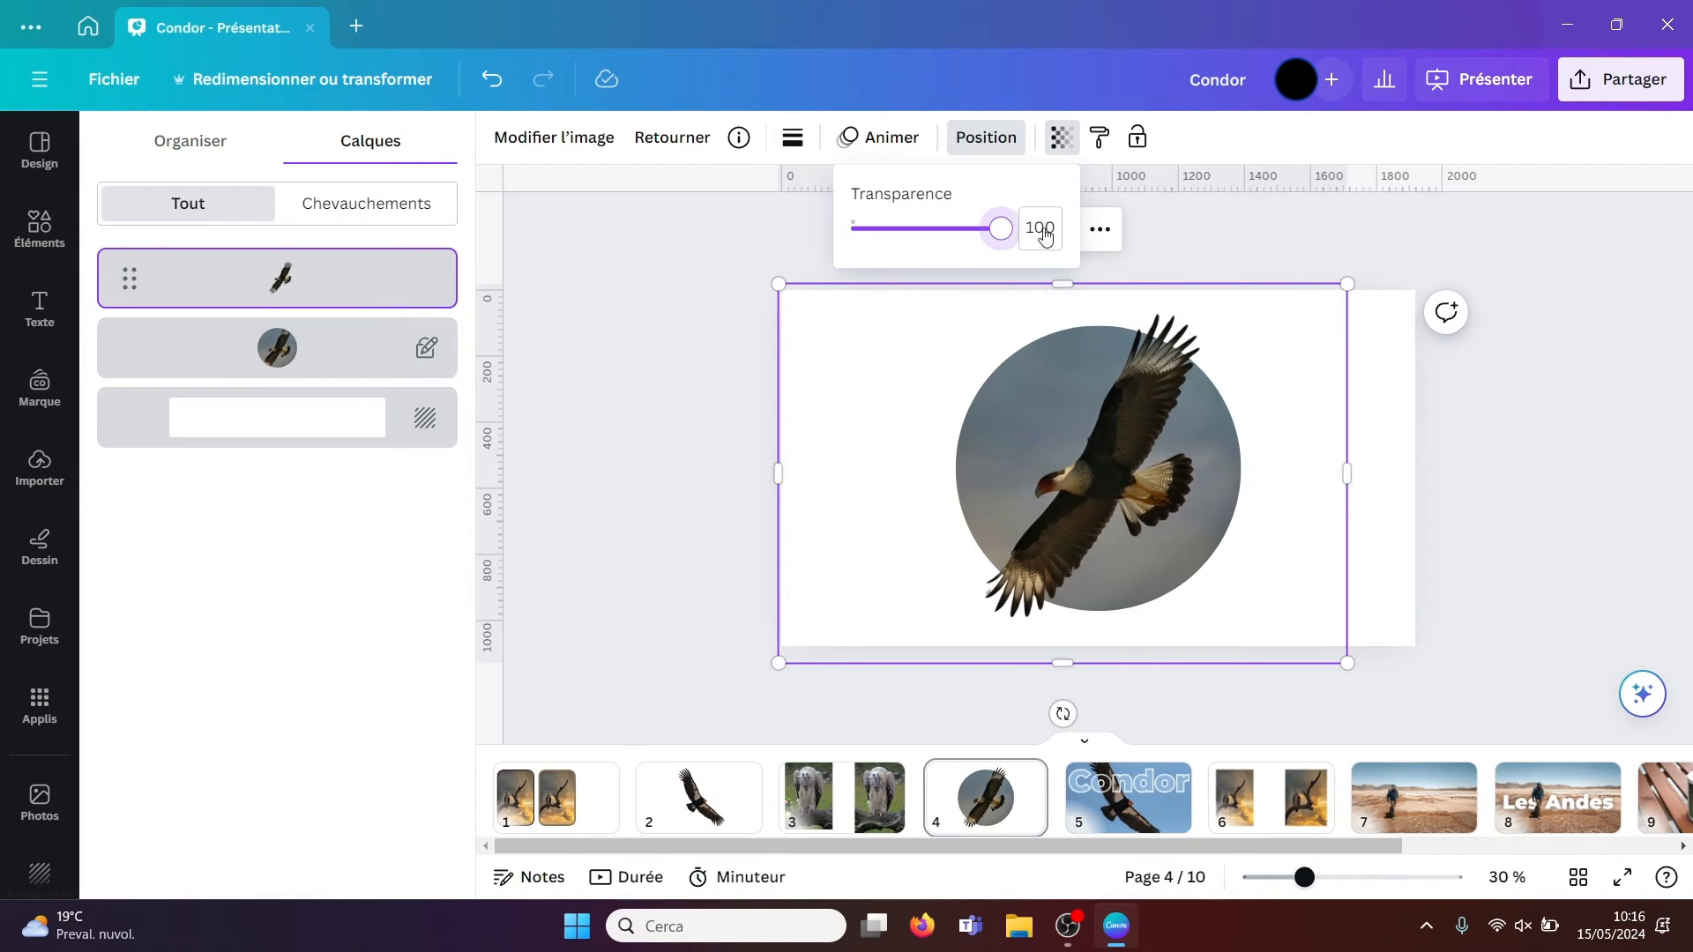
left_click(1408, 369)
key("Escape")
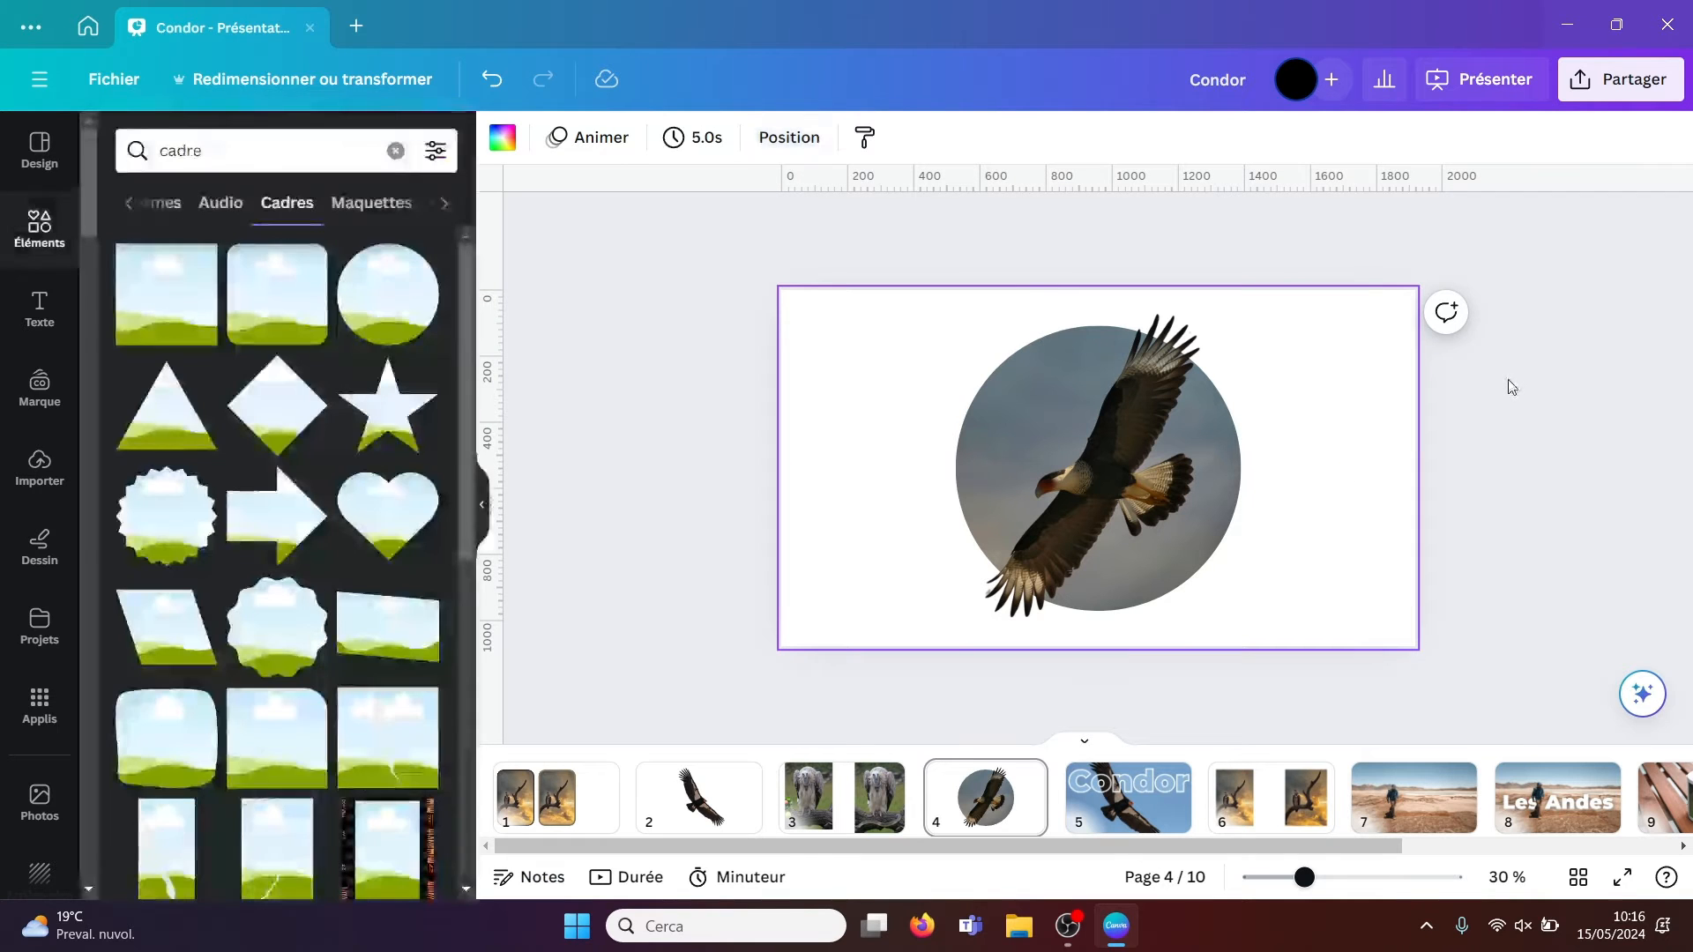
key("Escape")
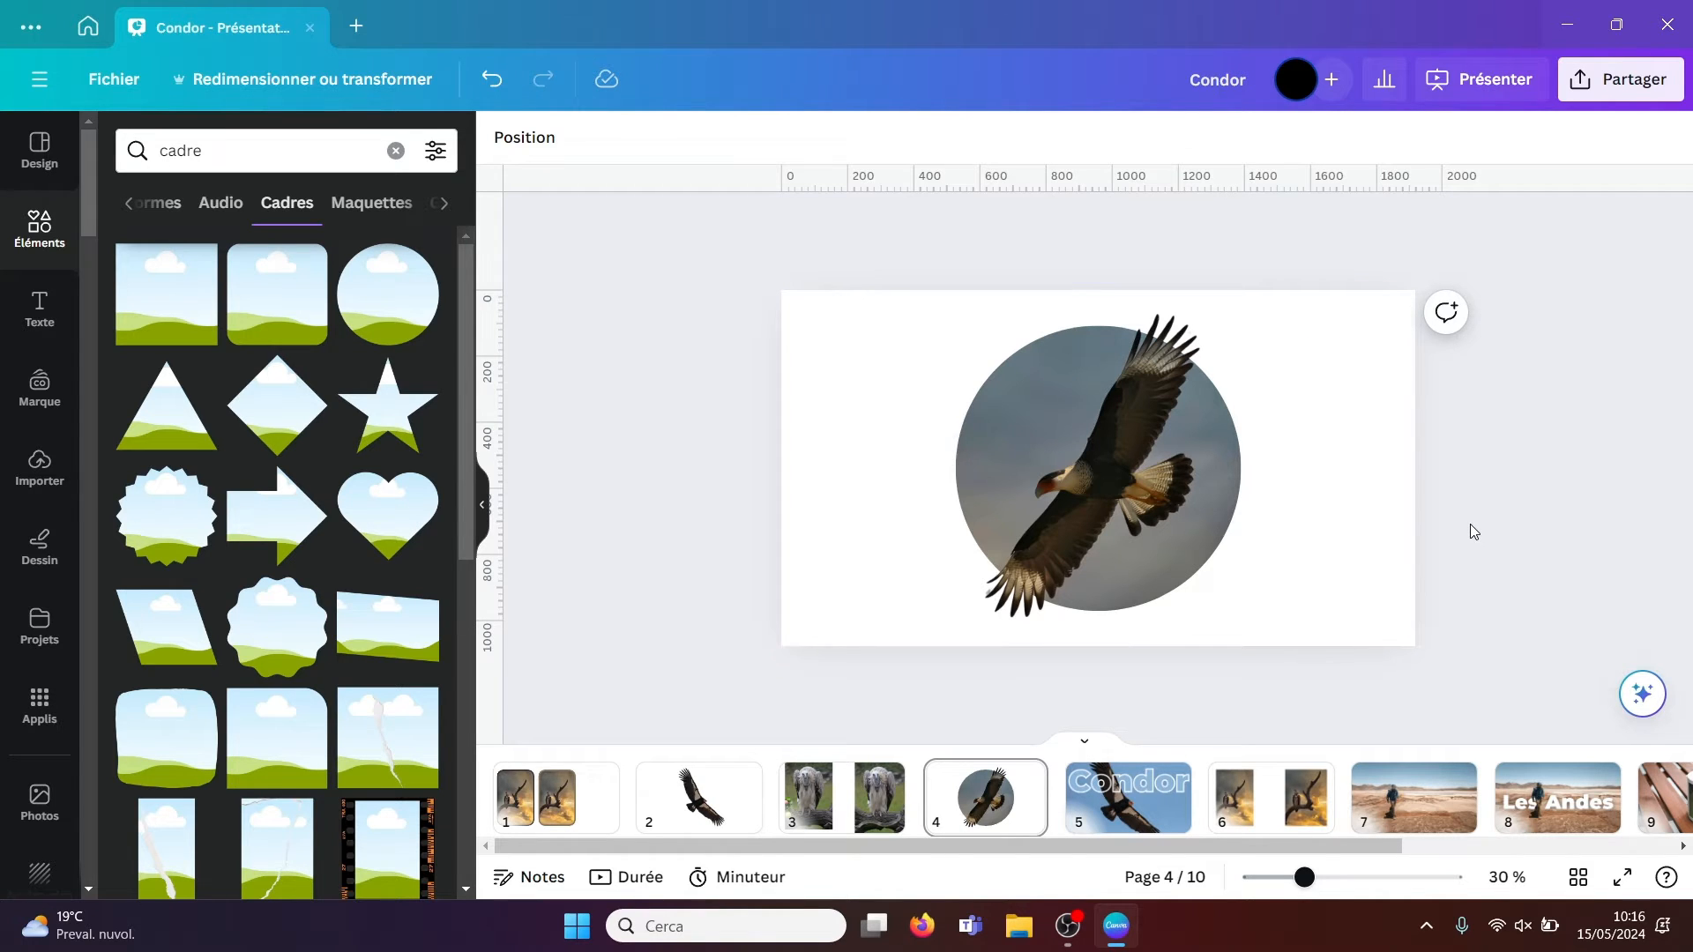
- Open page 5 with the layered Condor title and look at its source condor photo among the uploads
left_click(1122, 830)
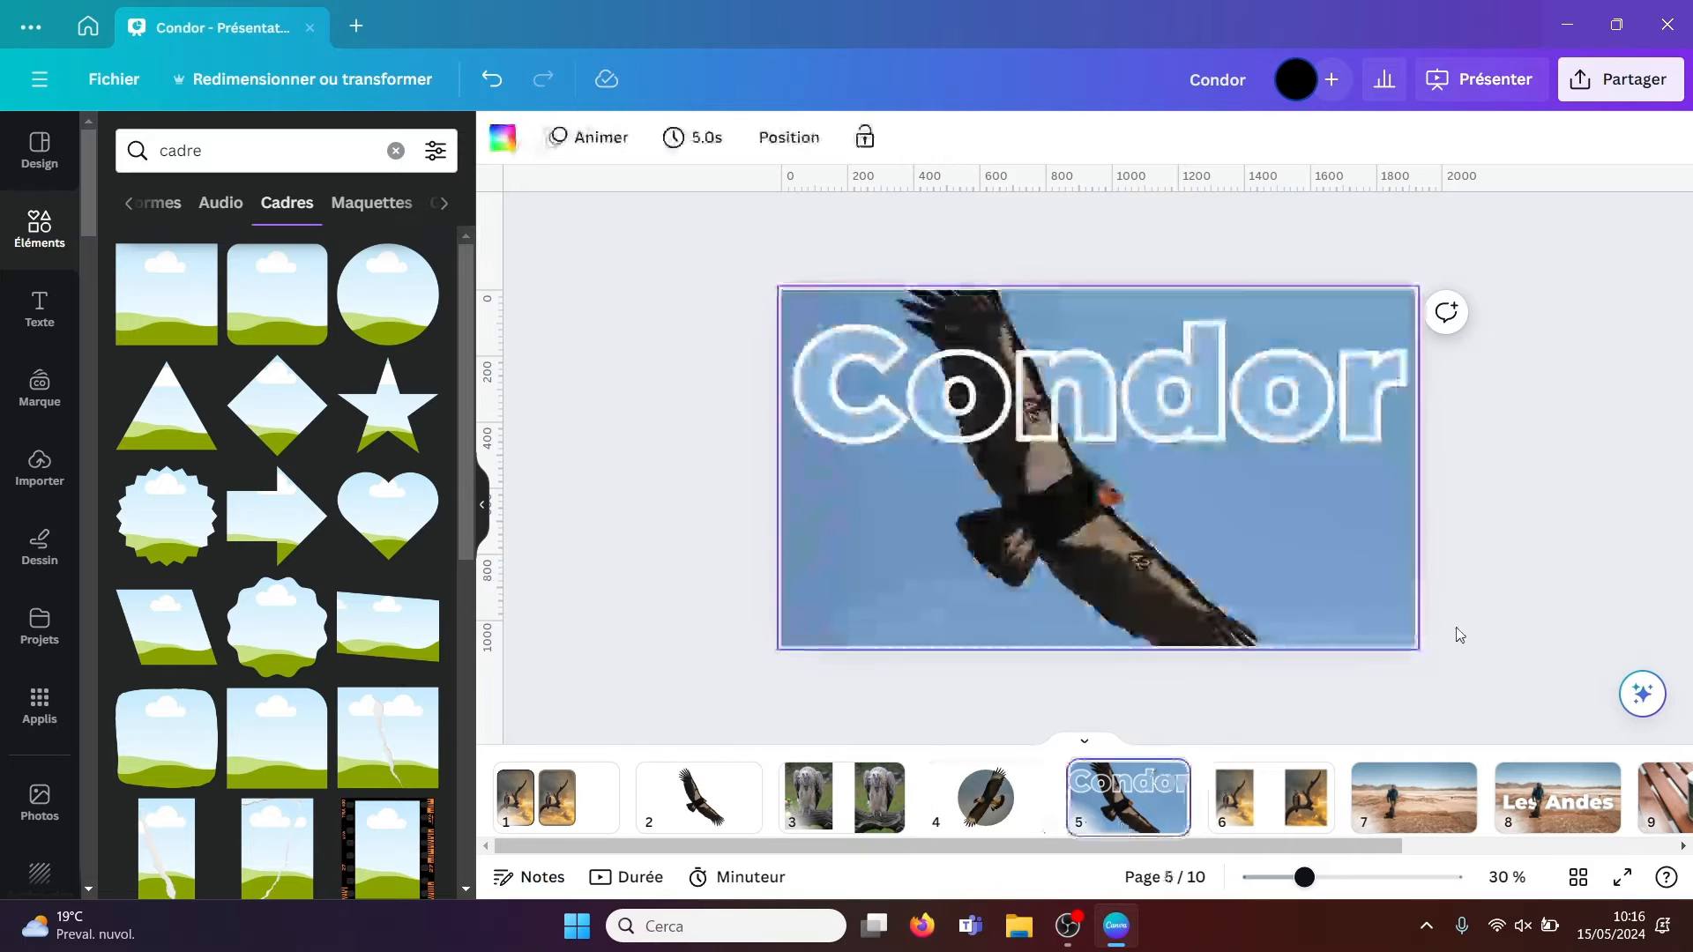
left_click(1498, 570)
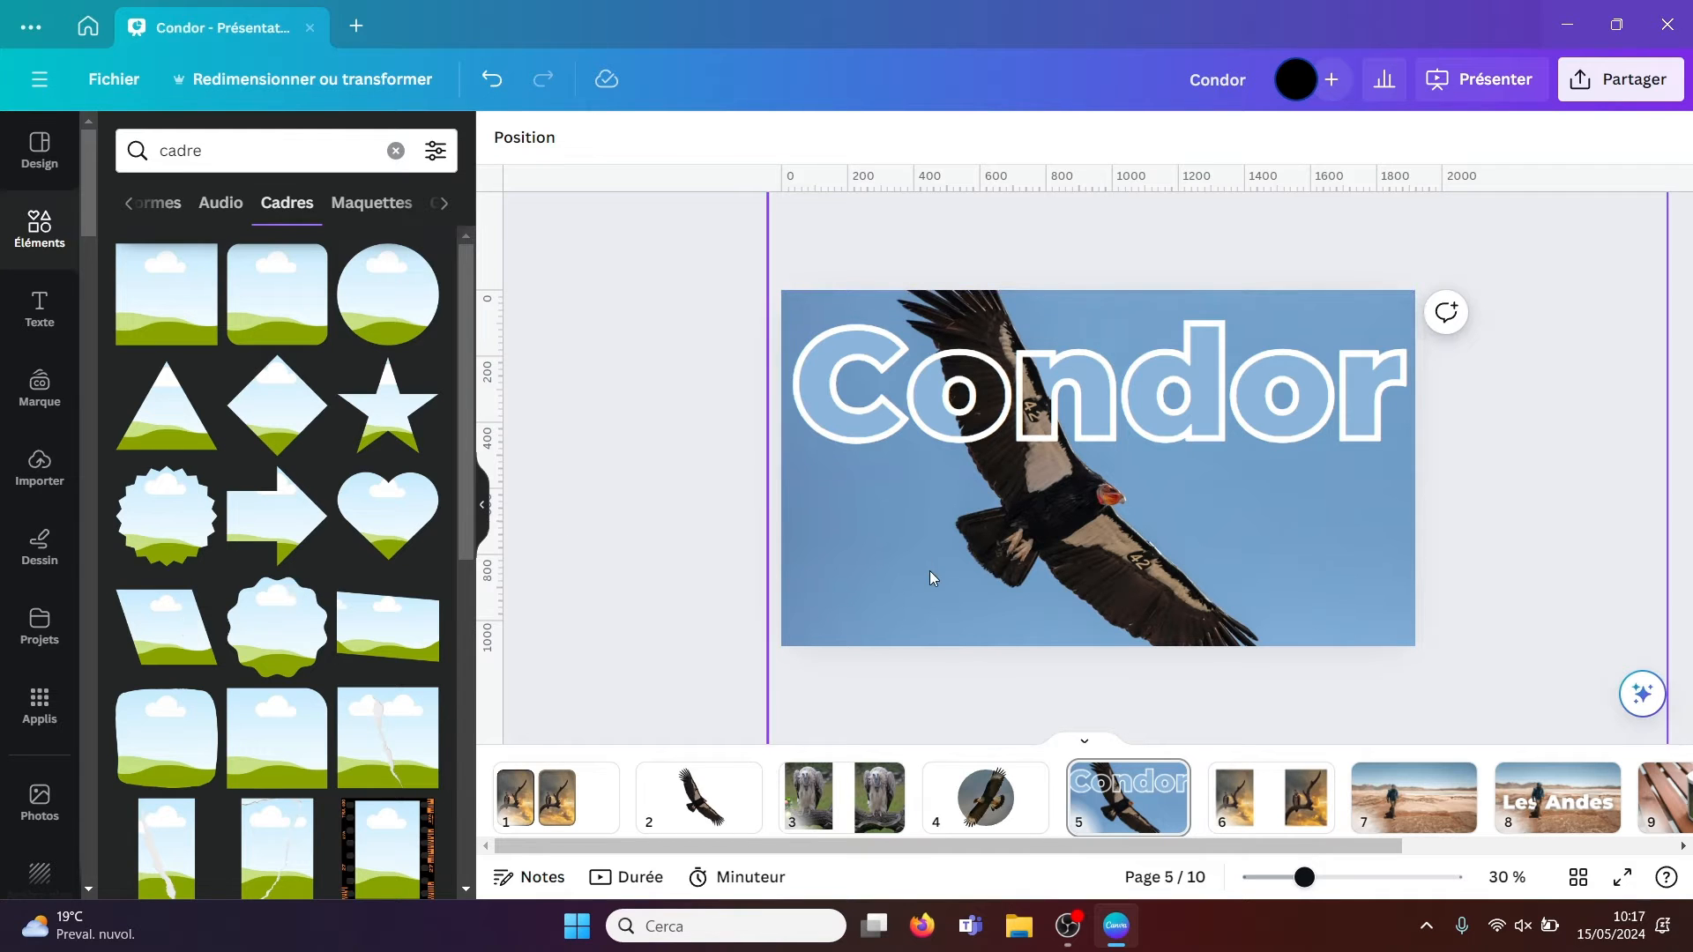
left_click(40, 465)
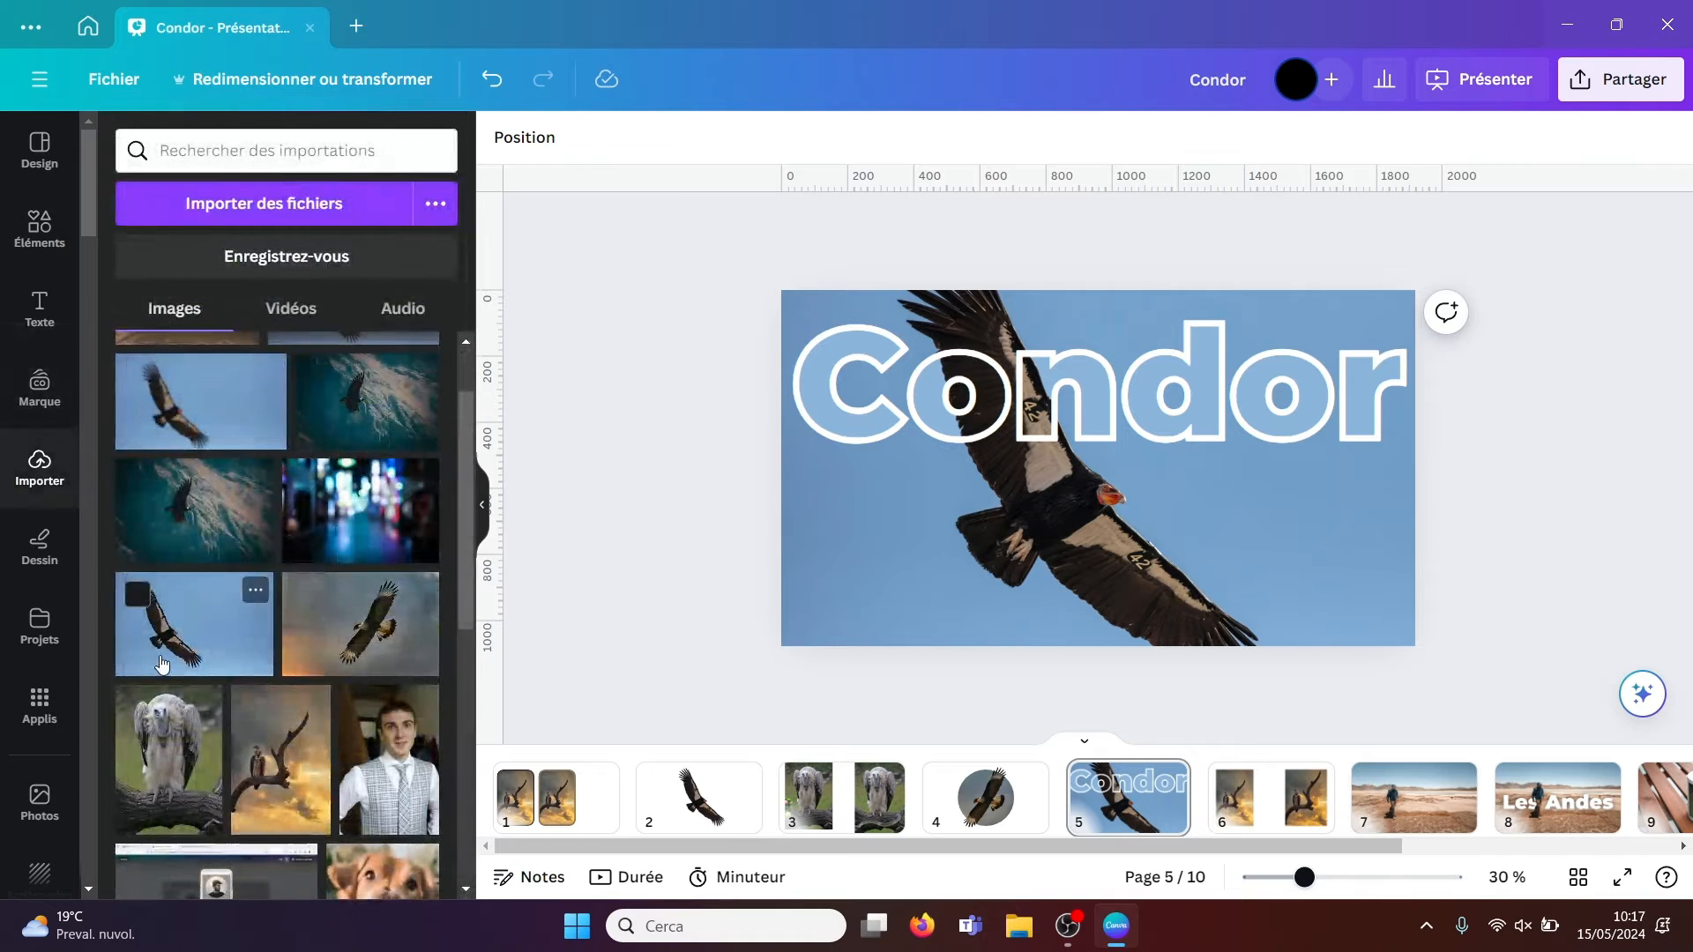
left_click(483, 515)
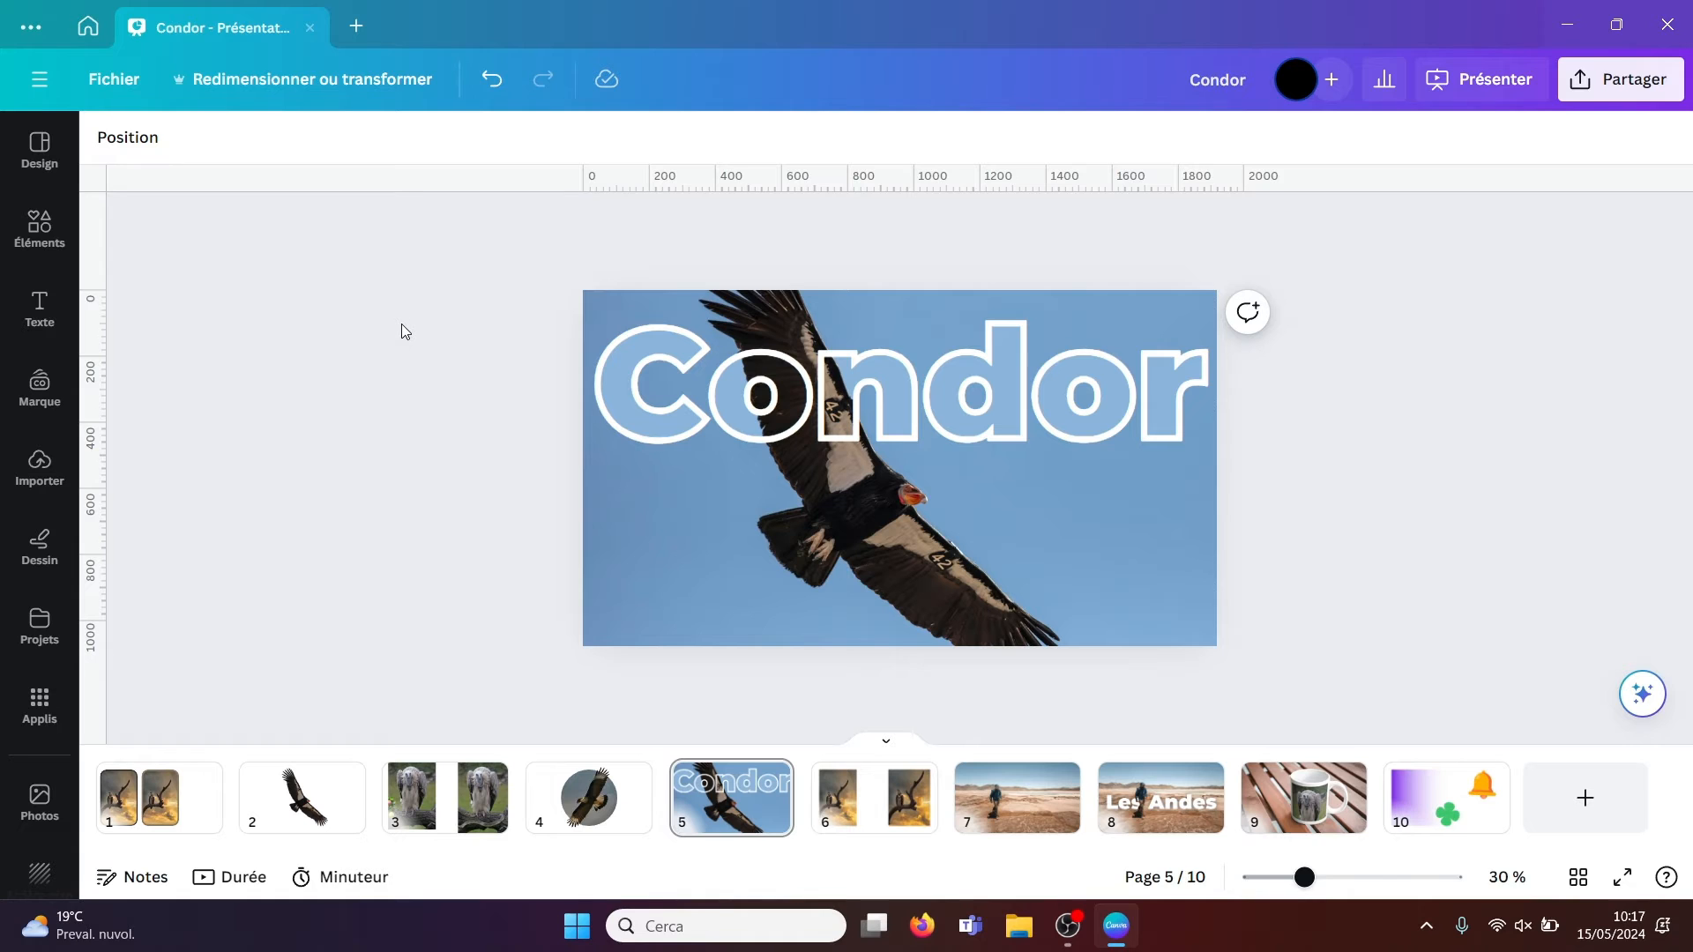
- Examine page 5's layer order: the outlined title, bird cut-out, solid blue title and background photo
left_click(137, 141)
left_click(232, 277)
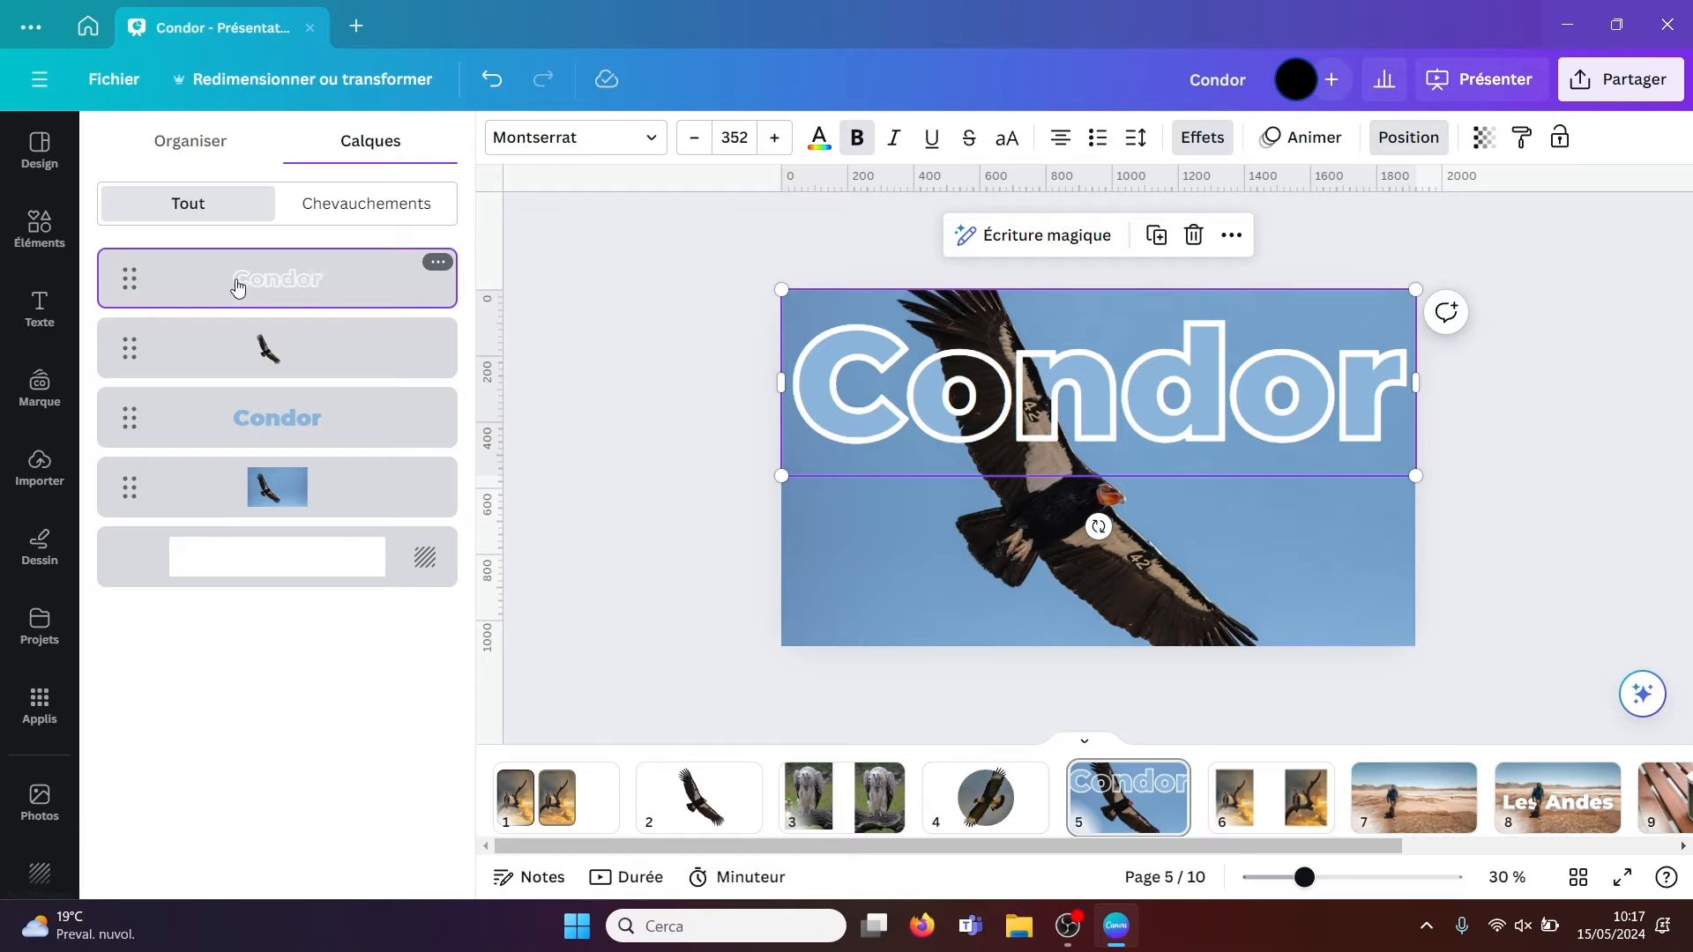
left_click(262, 357)
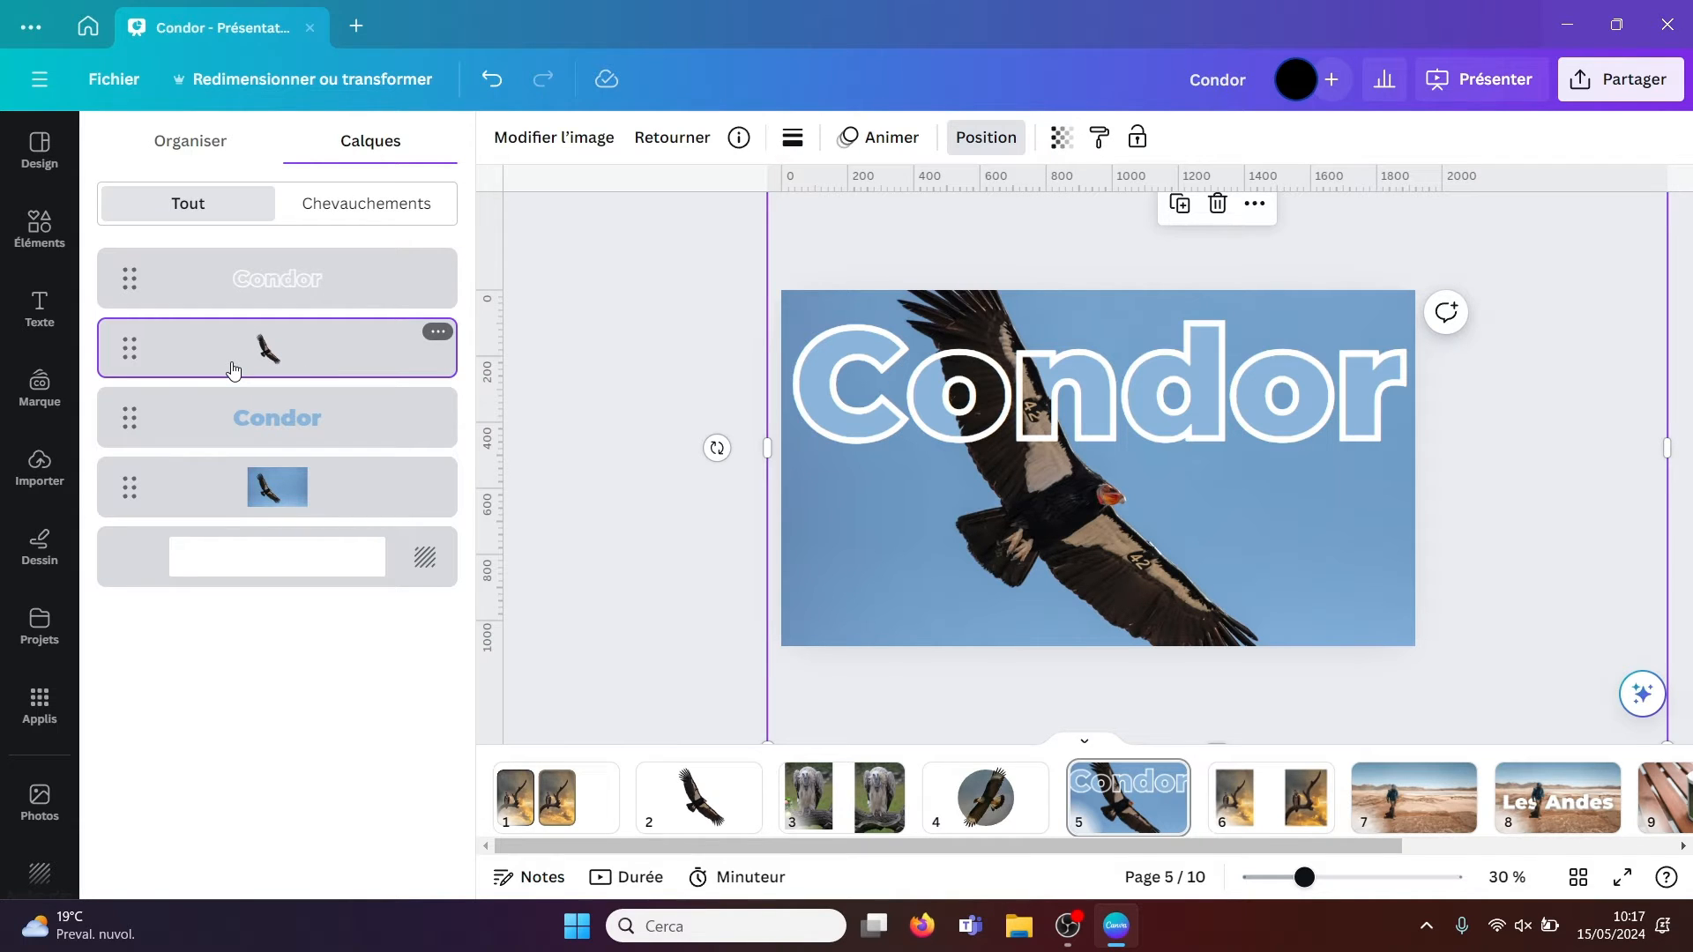
left_click(251, 432)
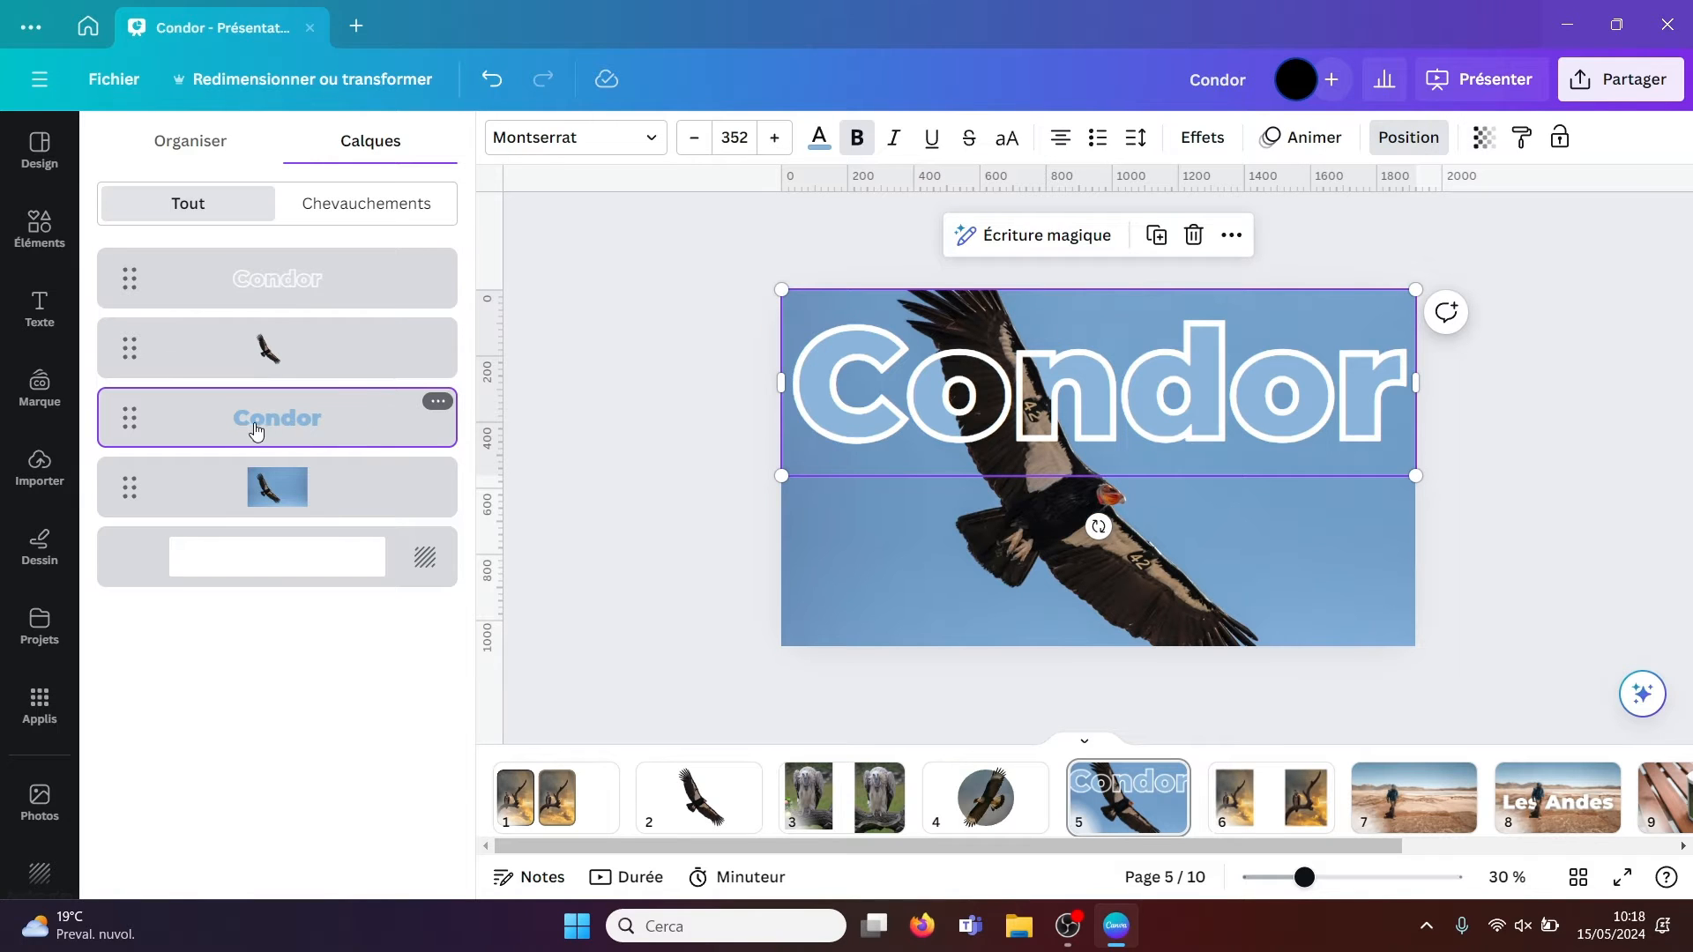
left_click(271, 489)
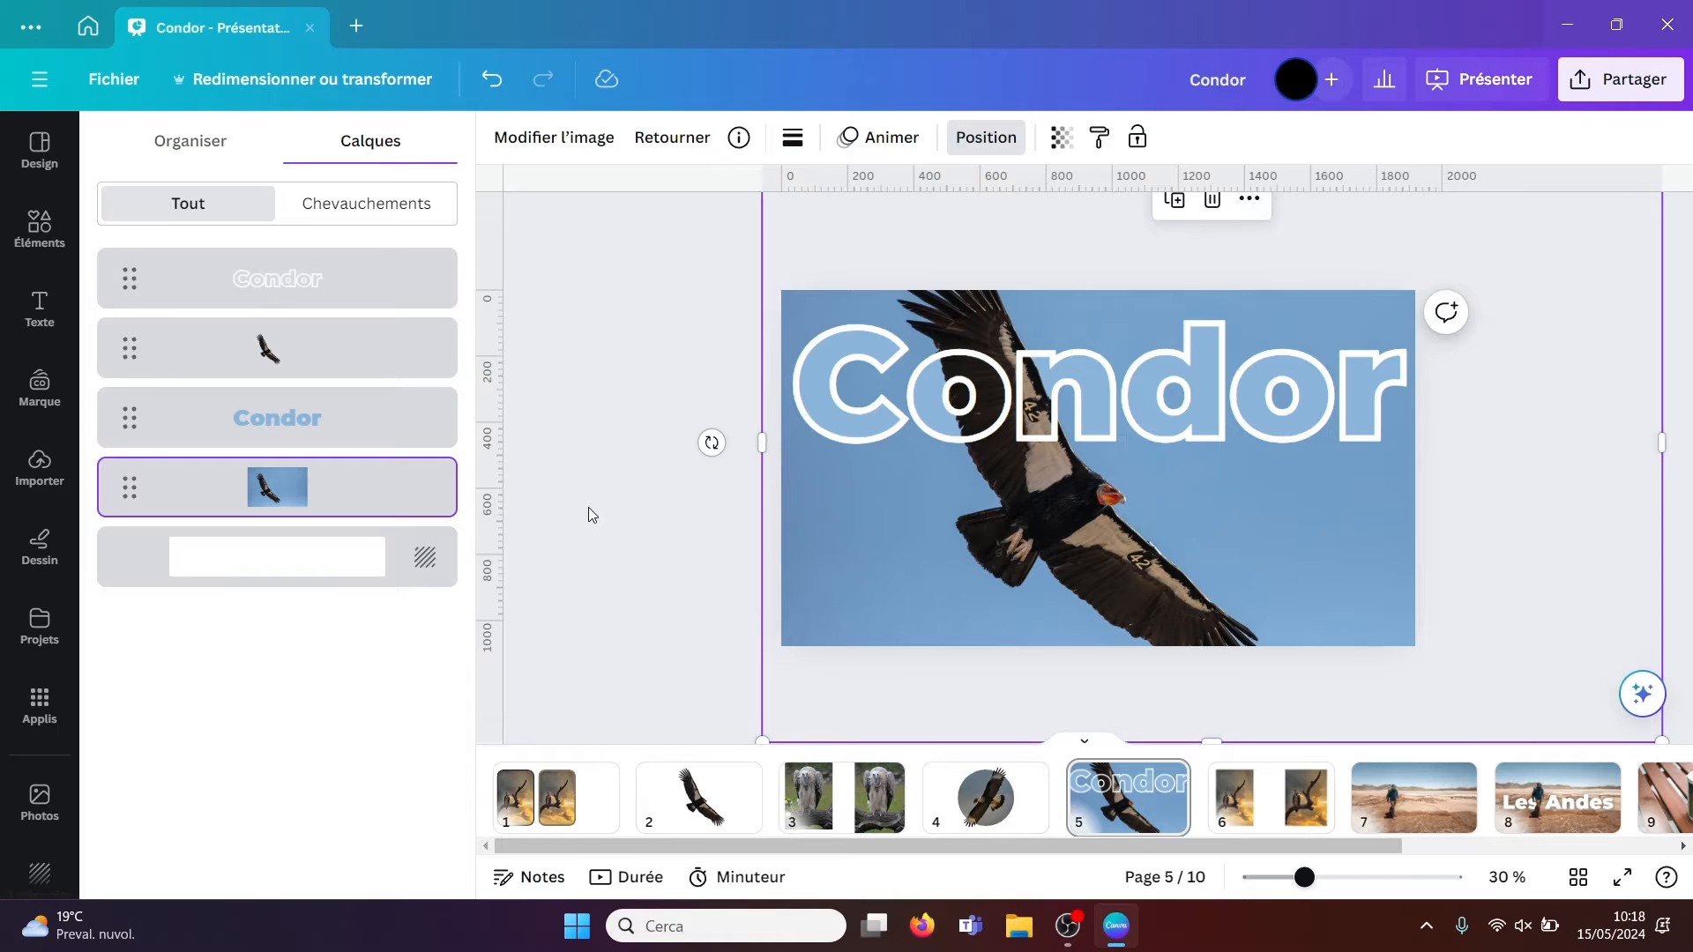
left_click(589, 507)
left_click(489, 513)
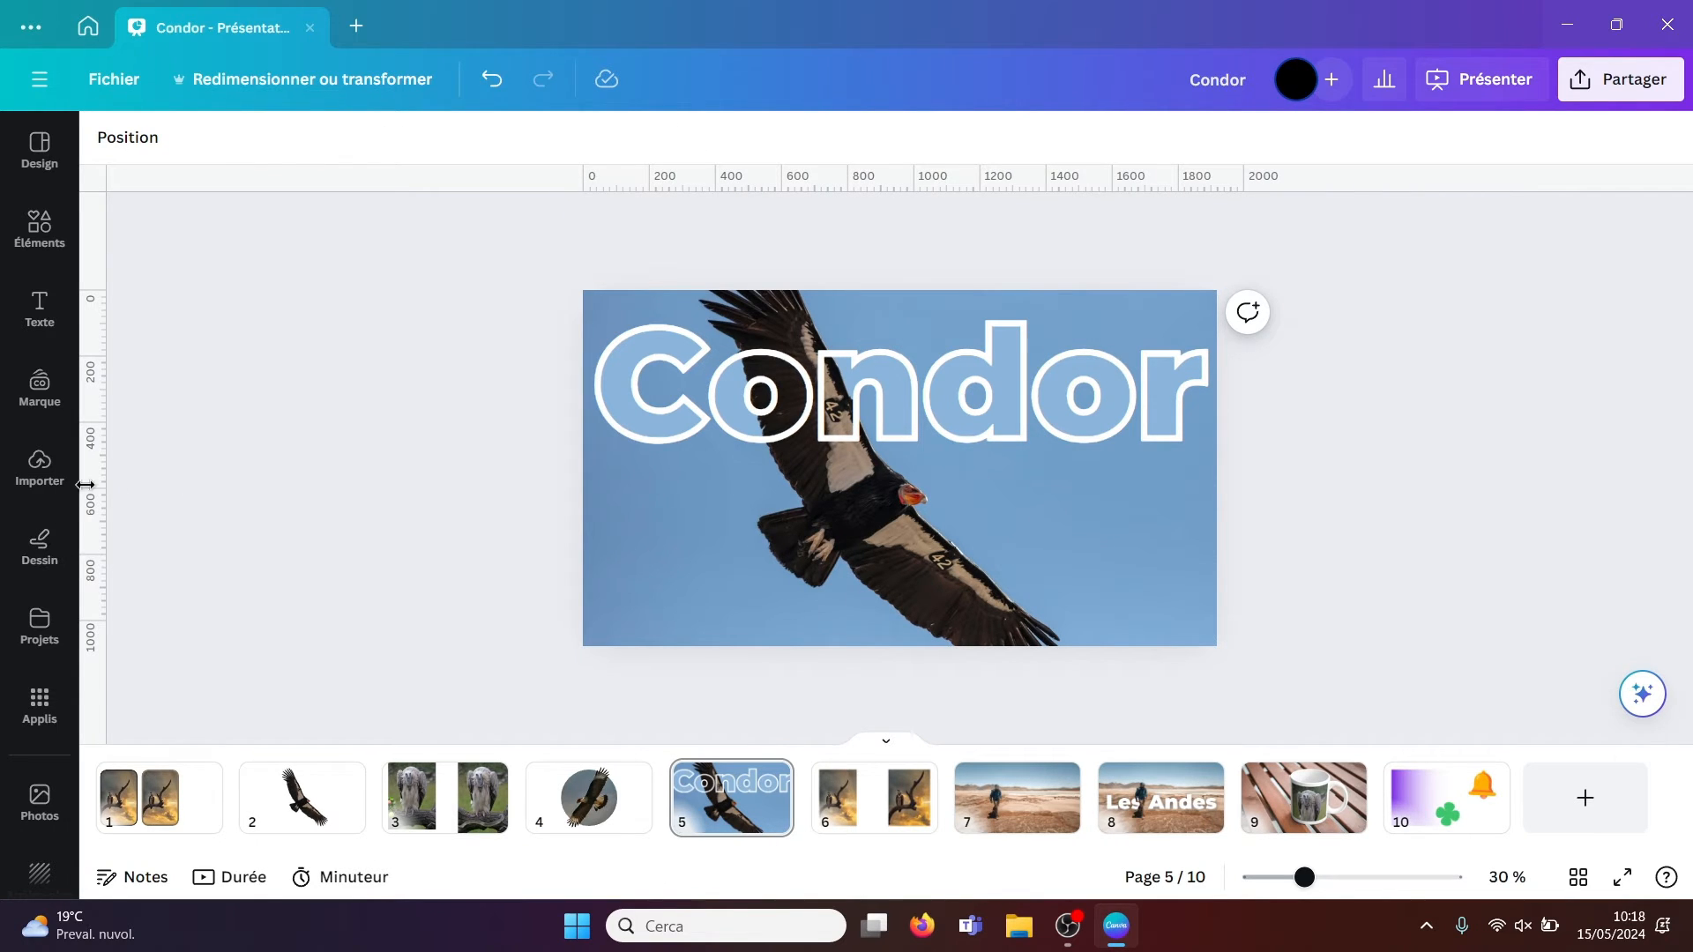
- Try placing the uploaded blue-sky condor photo on page 5
left_click(38, 472)
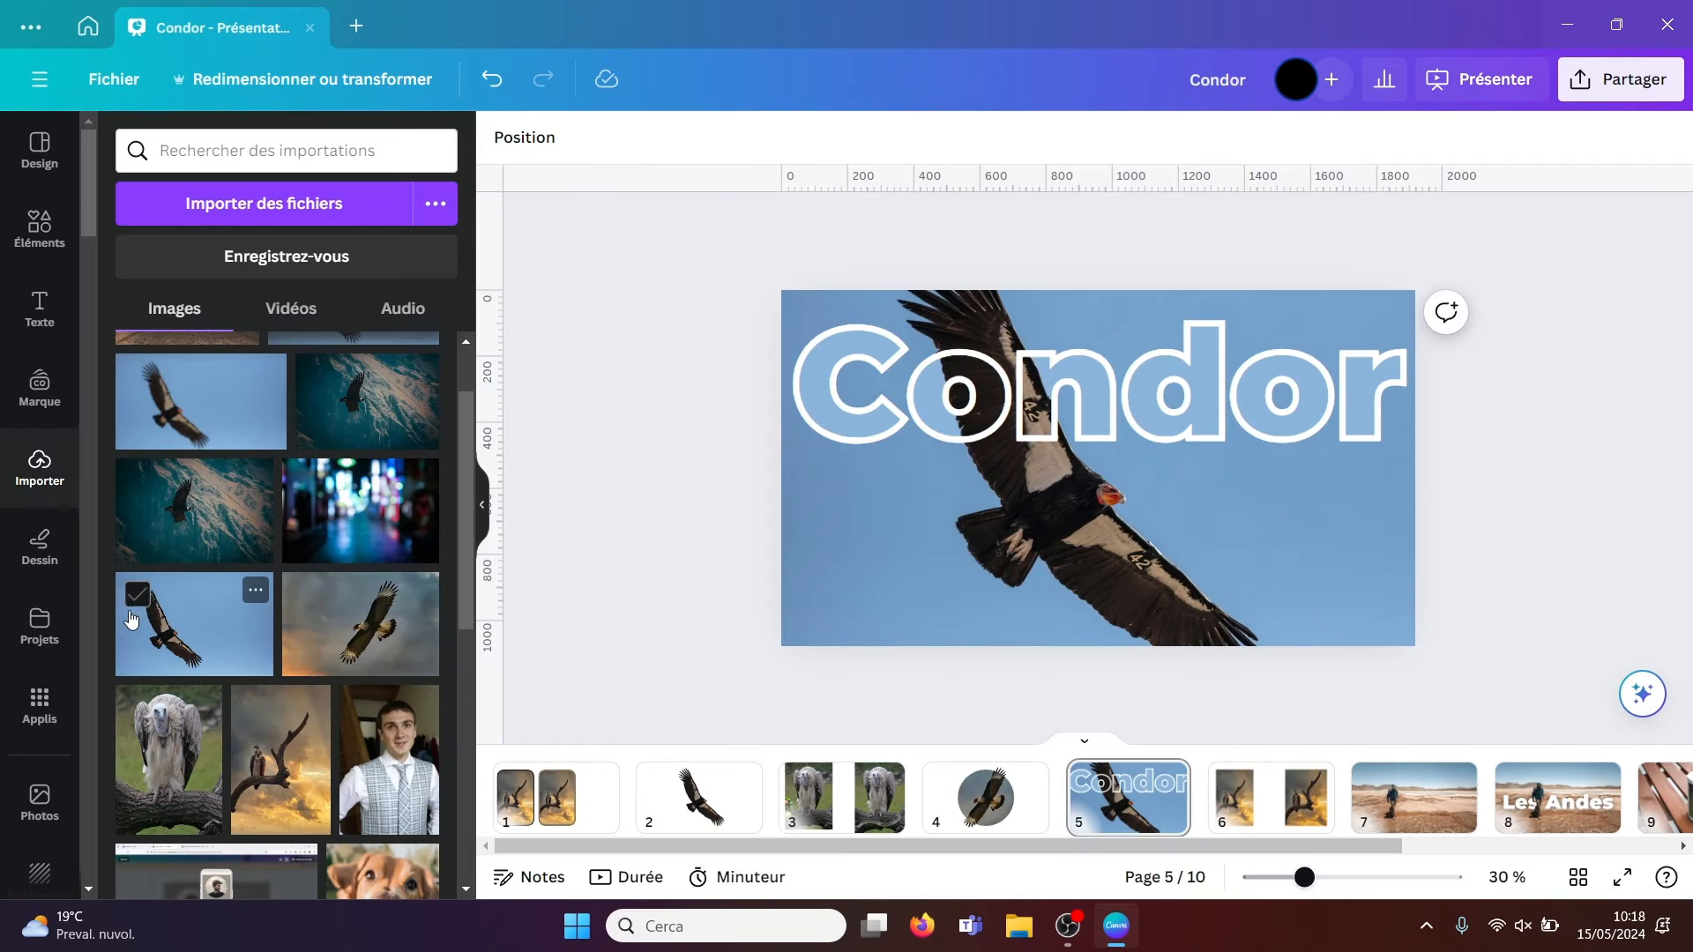
left_click(158, 641)
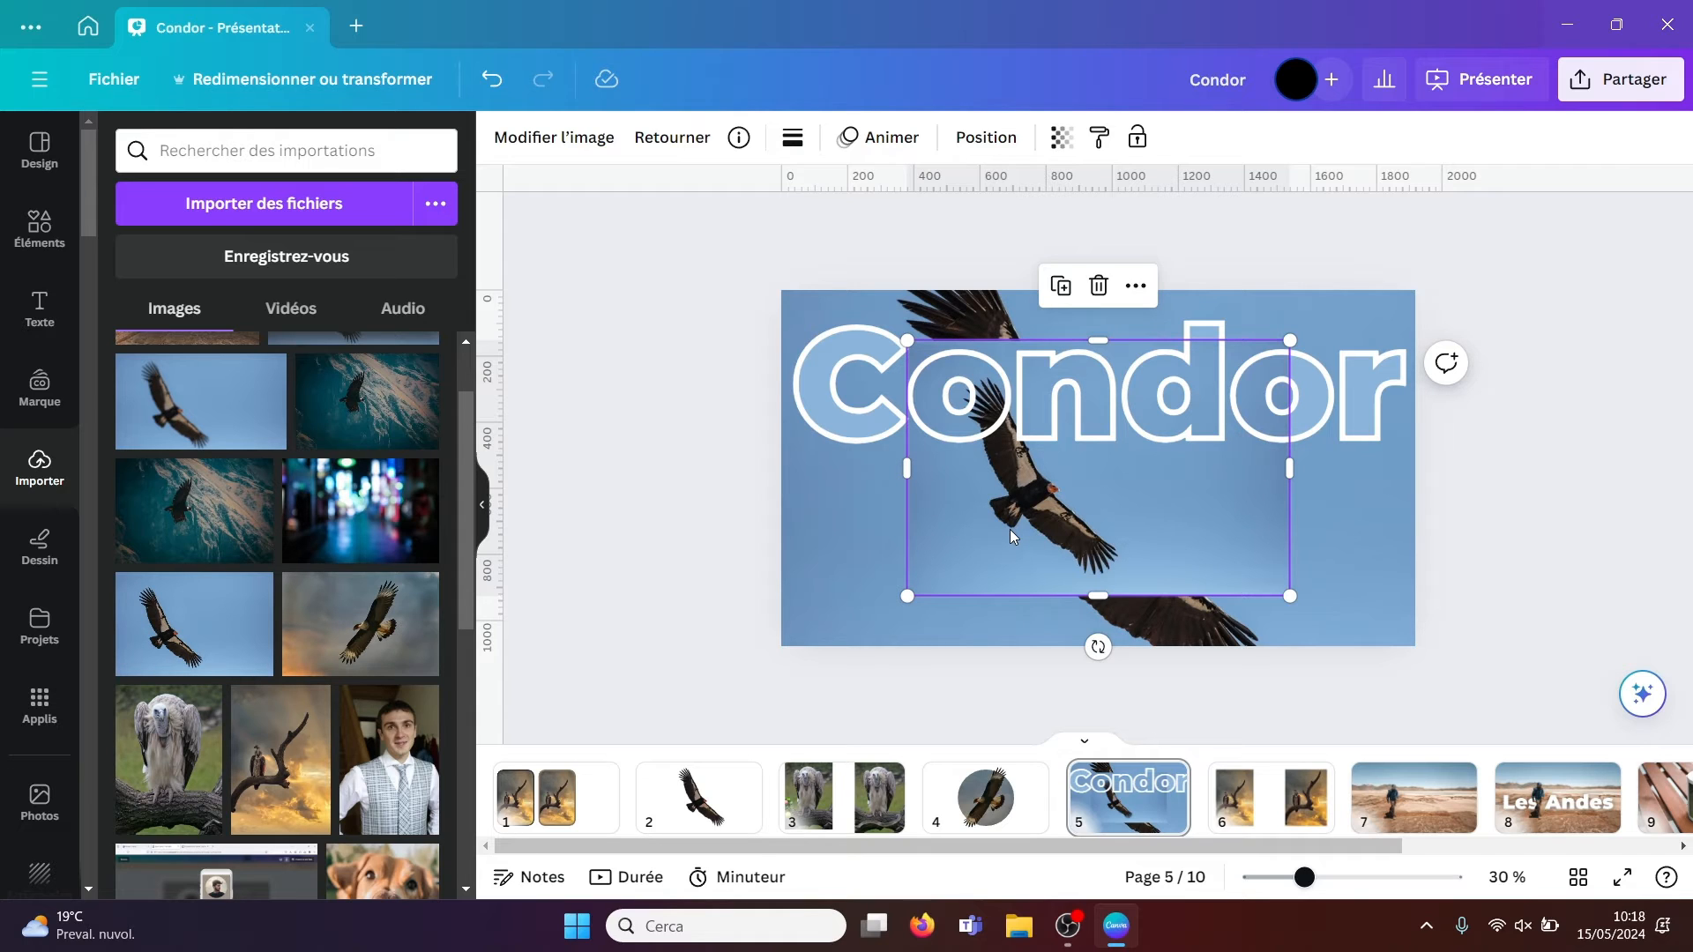
left_click_drag(1010, 533, 1011, 532)
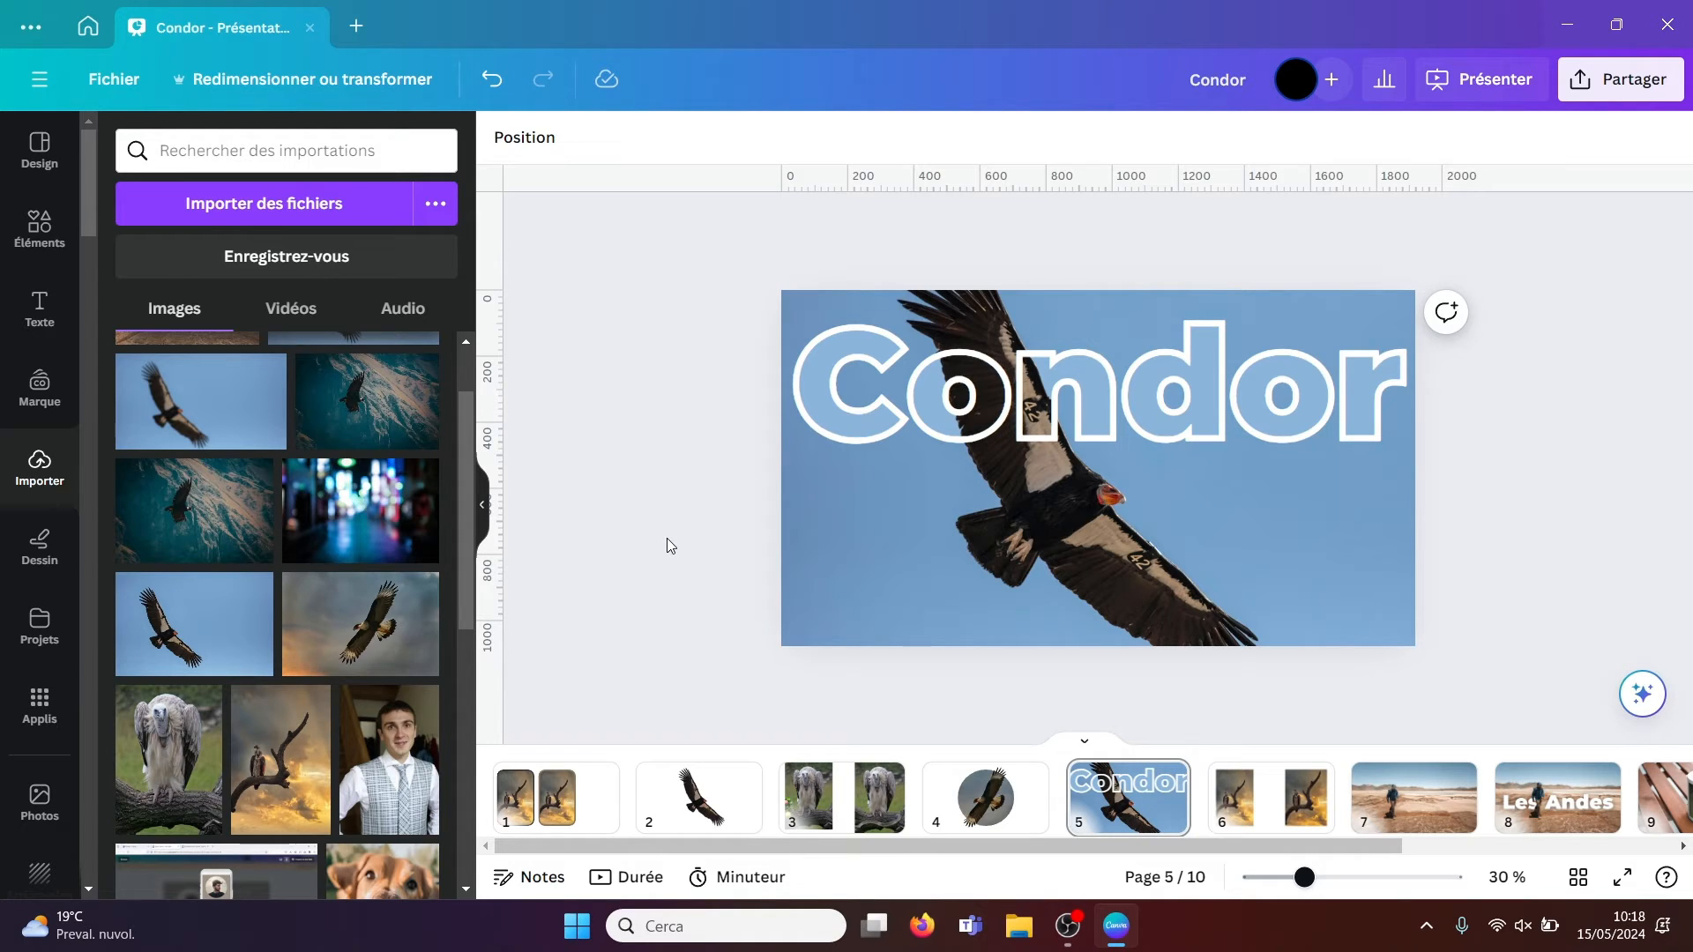
- Add a paragraph text box to page 5, enlarge it to font size 90 and place it near the page's lower edge
key("t")
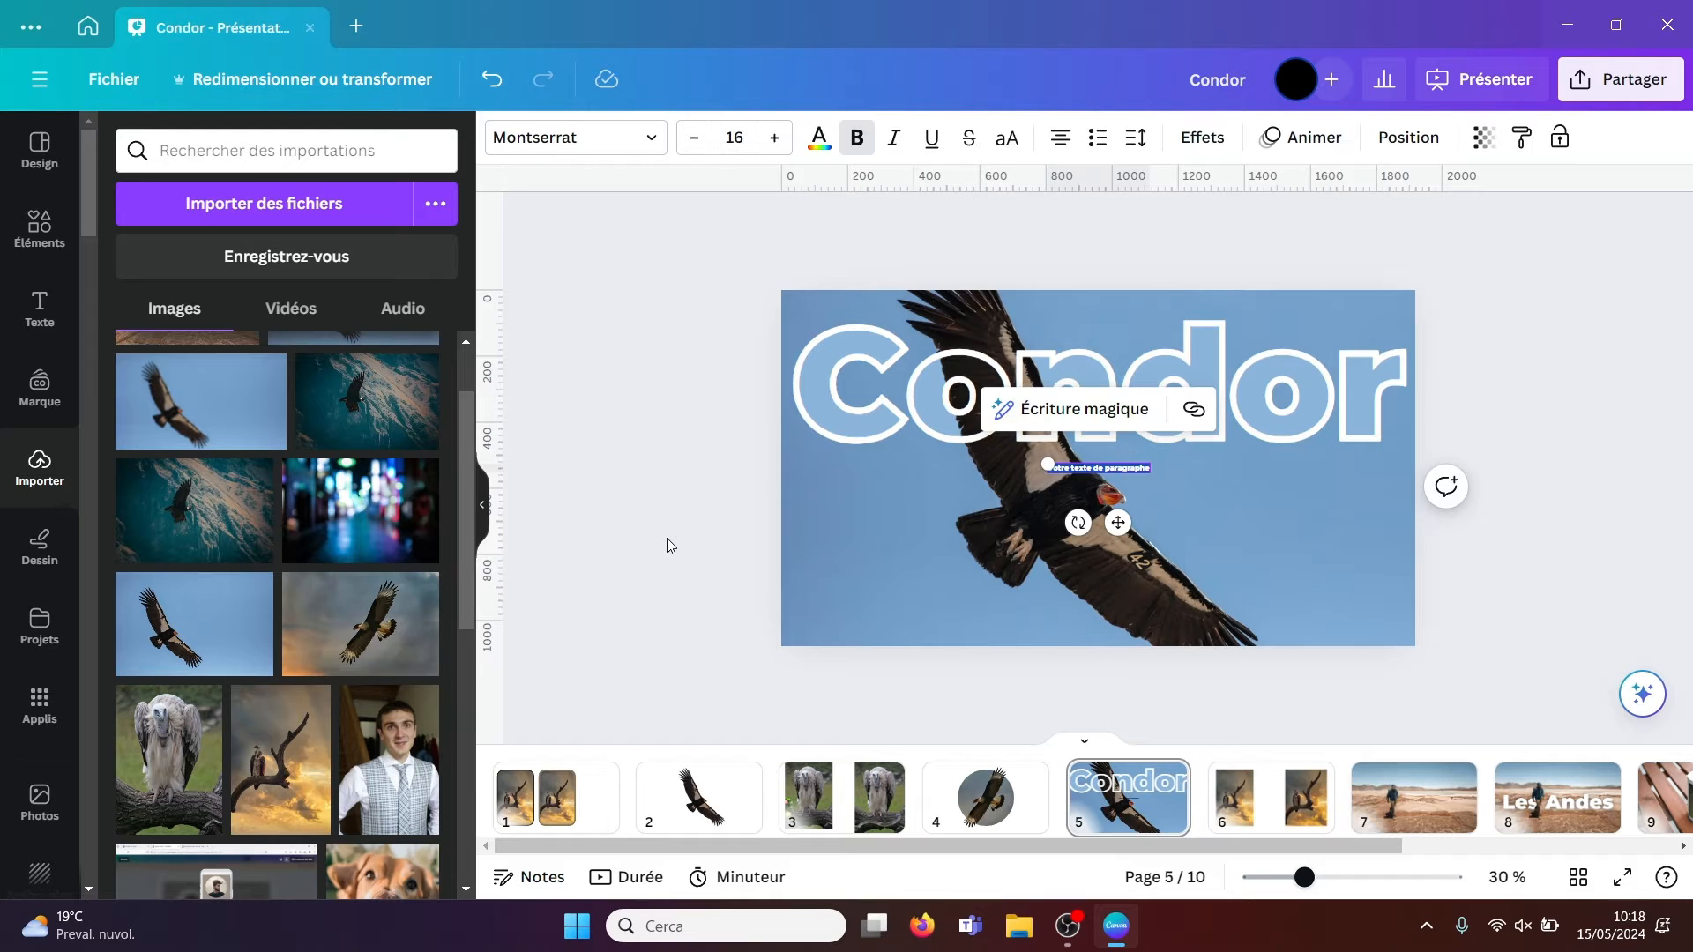
left_click_drag(1048, 463, 806, 445)
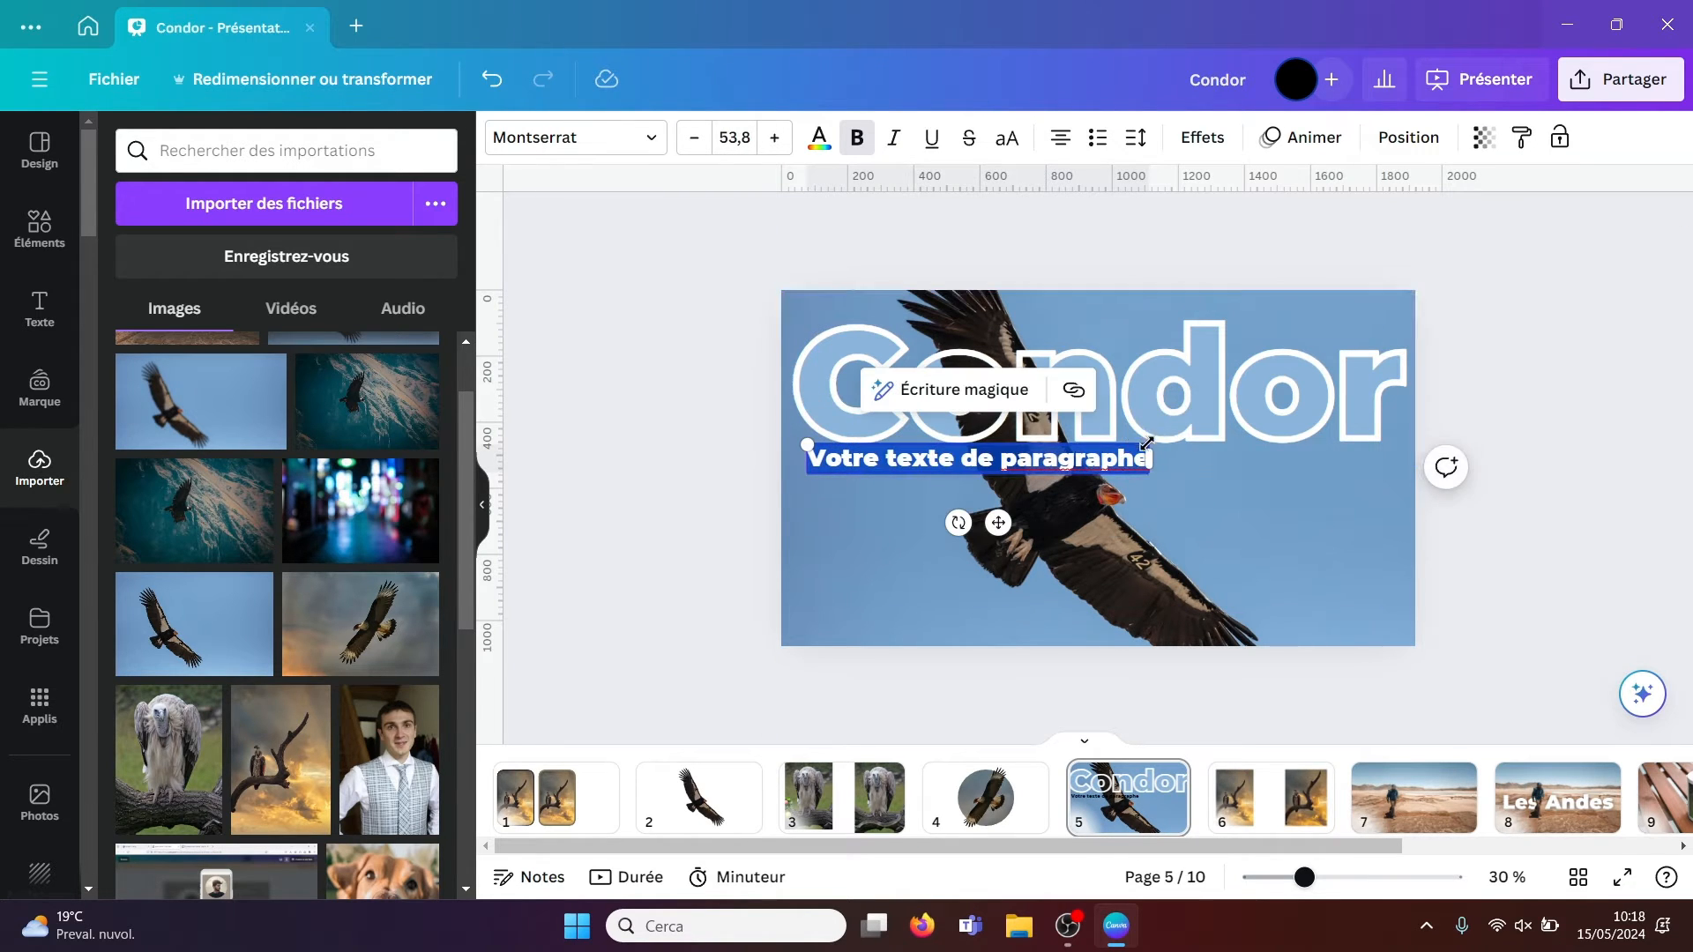
left_click_drag(1144, 440, 1380, 426)
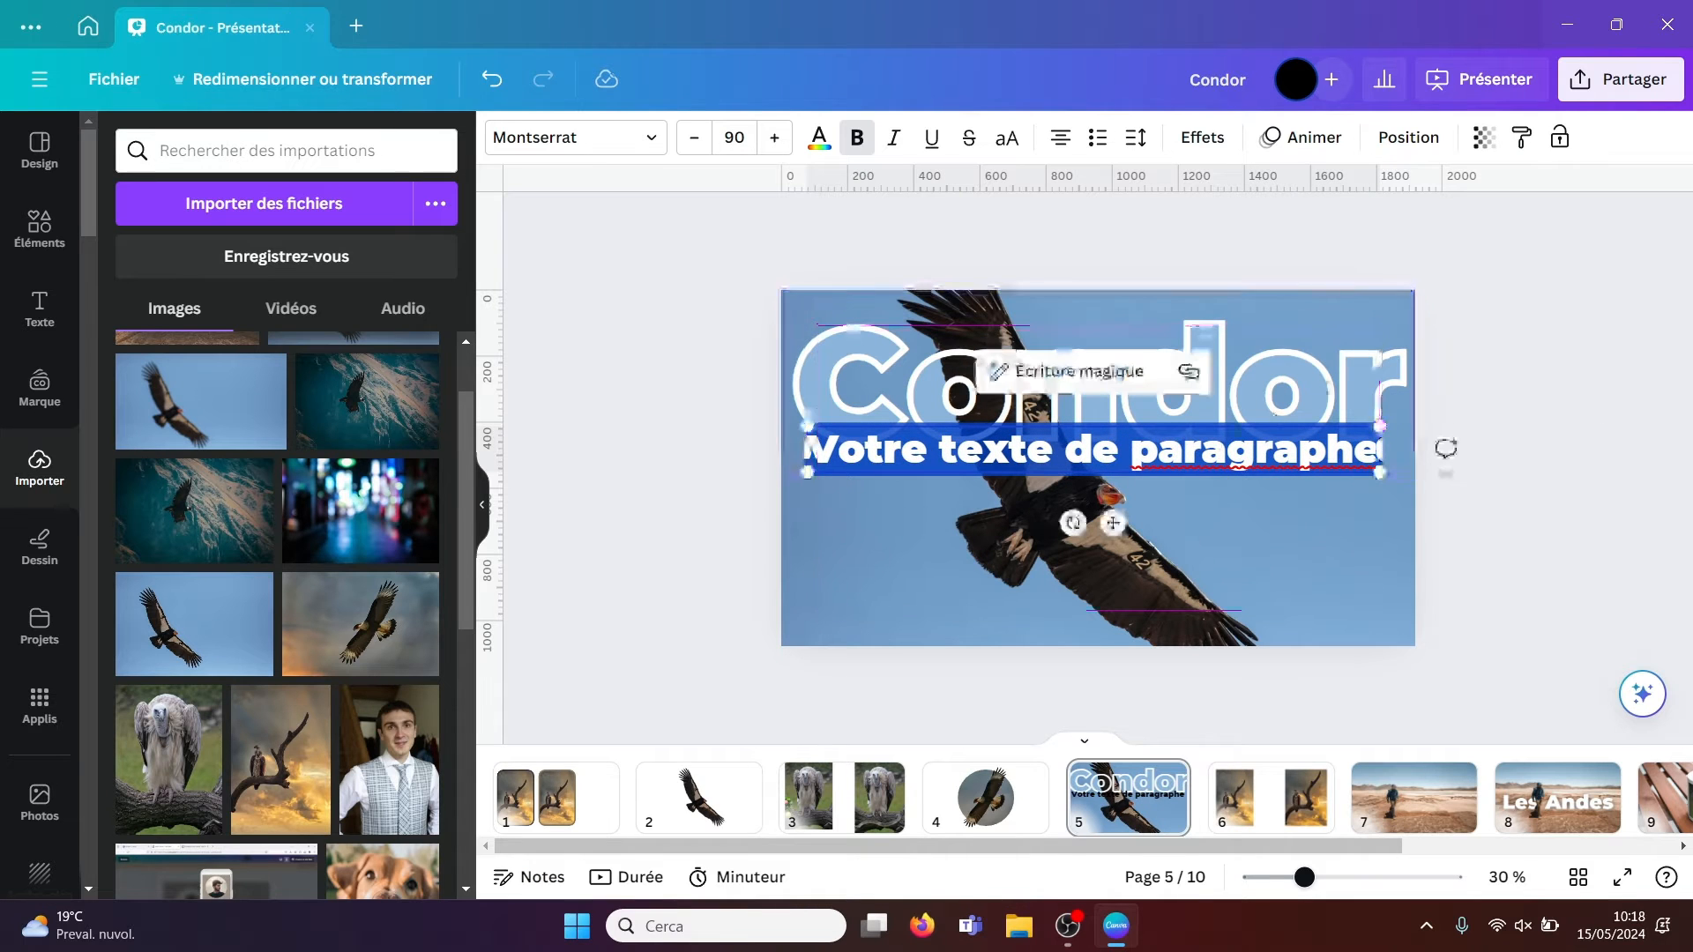
left_click_drag(1113, 523, 1122, 659)
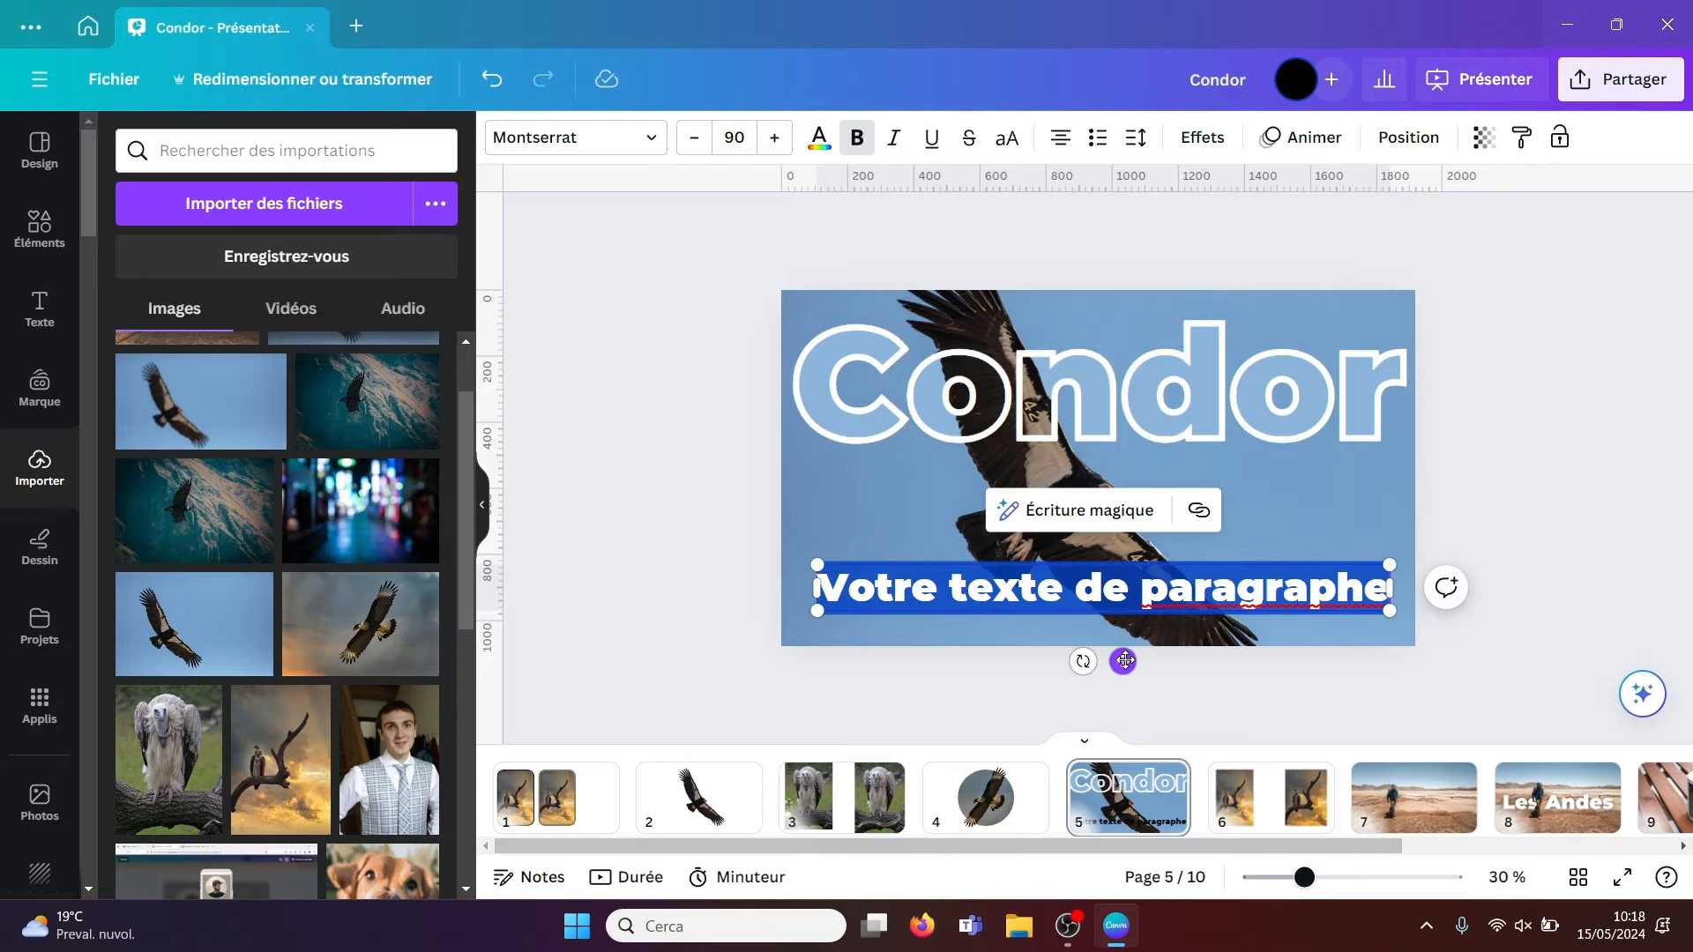
left_click(619, 438)
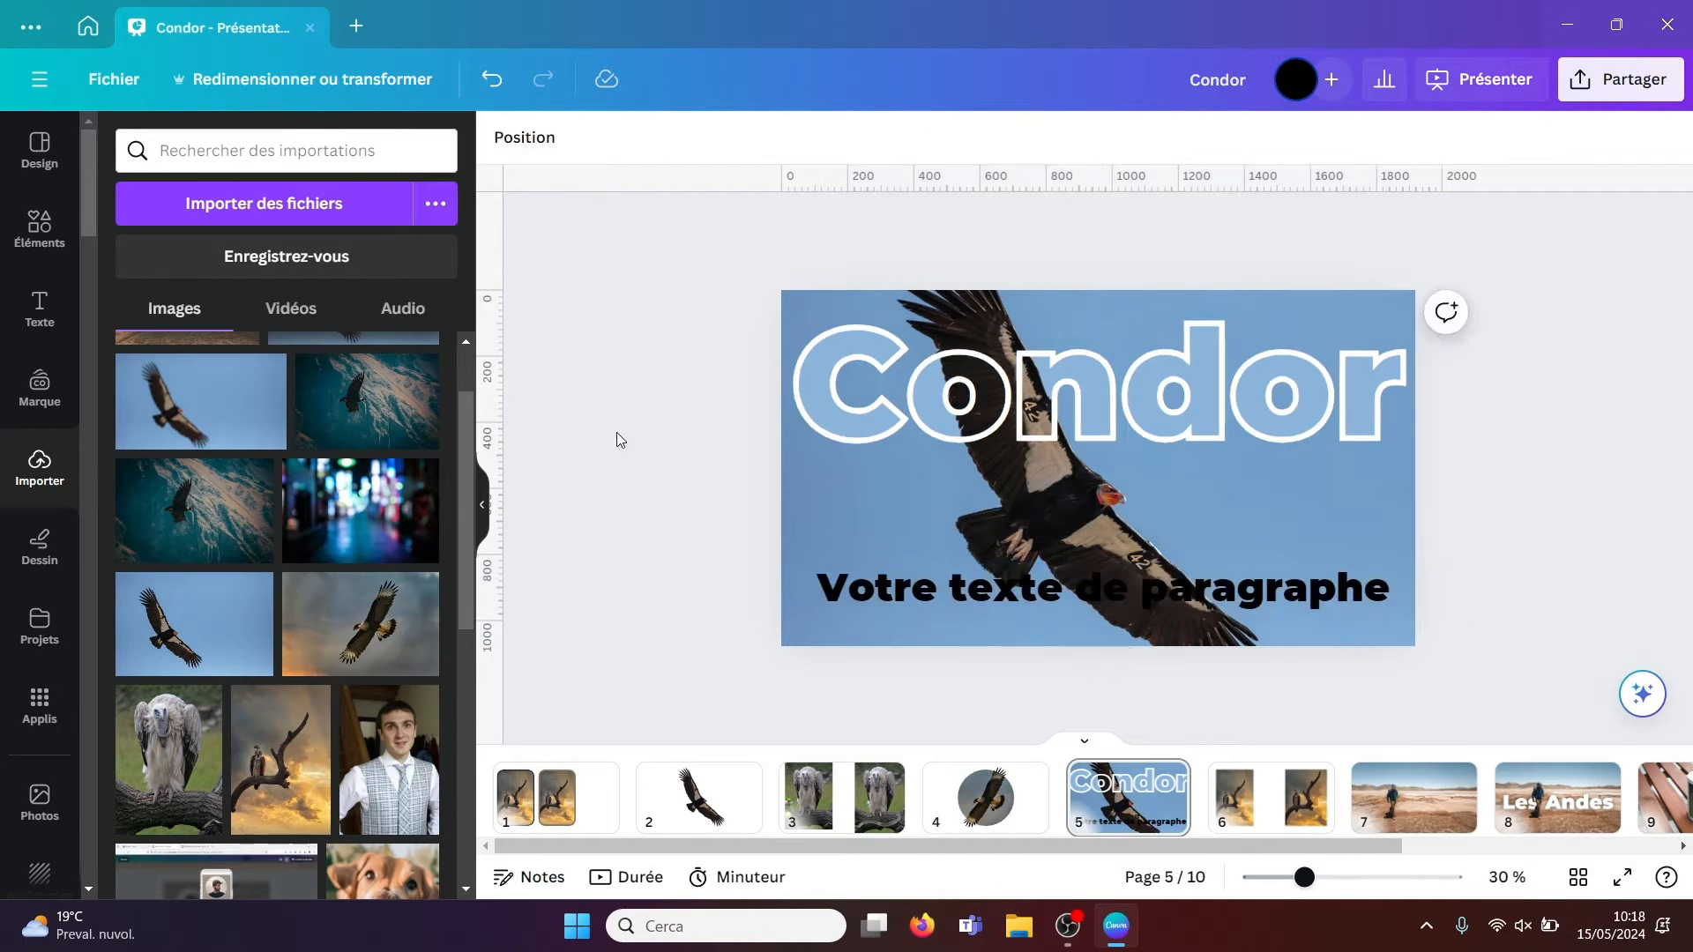
- Set the paragraph text's font to Montserrat Black and its colour to white
left_click(855, 602)
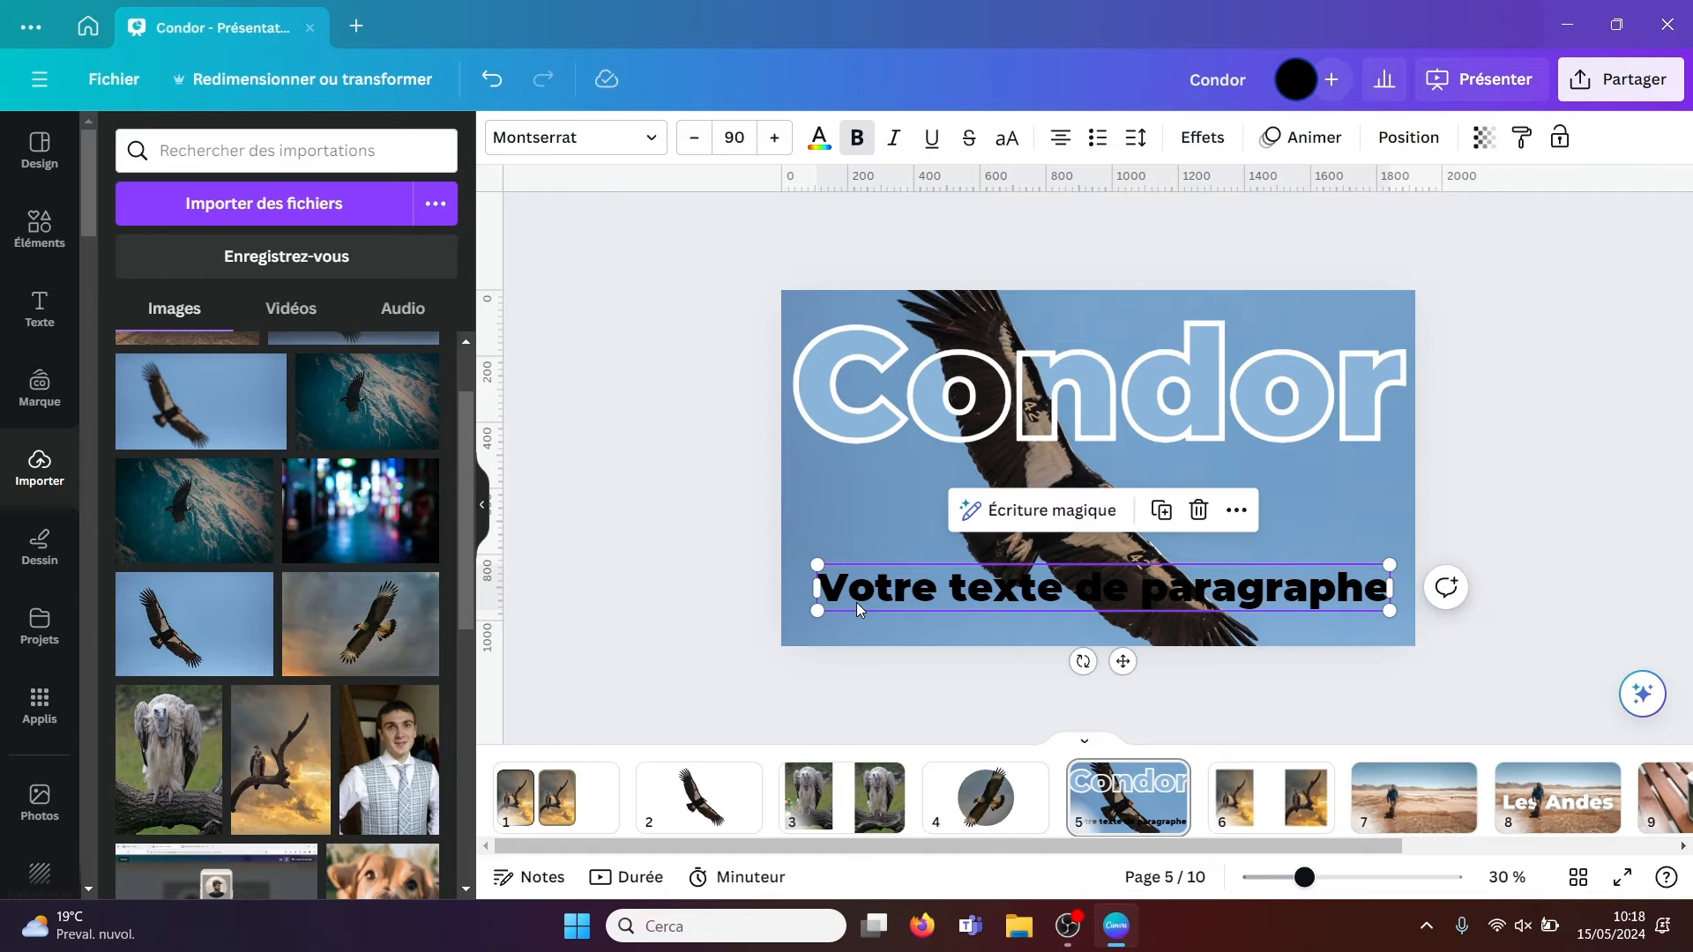
left_click(651, 139)
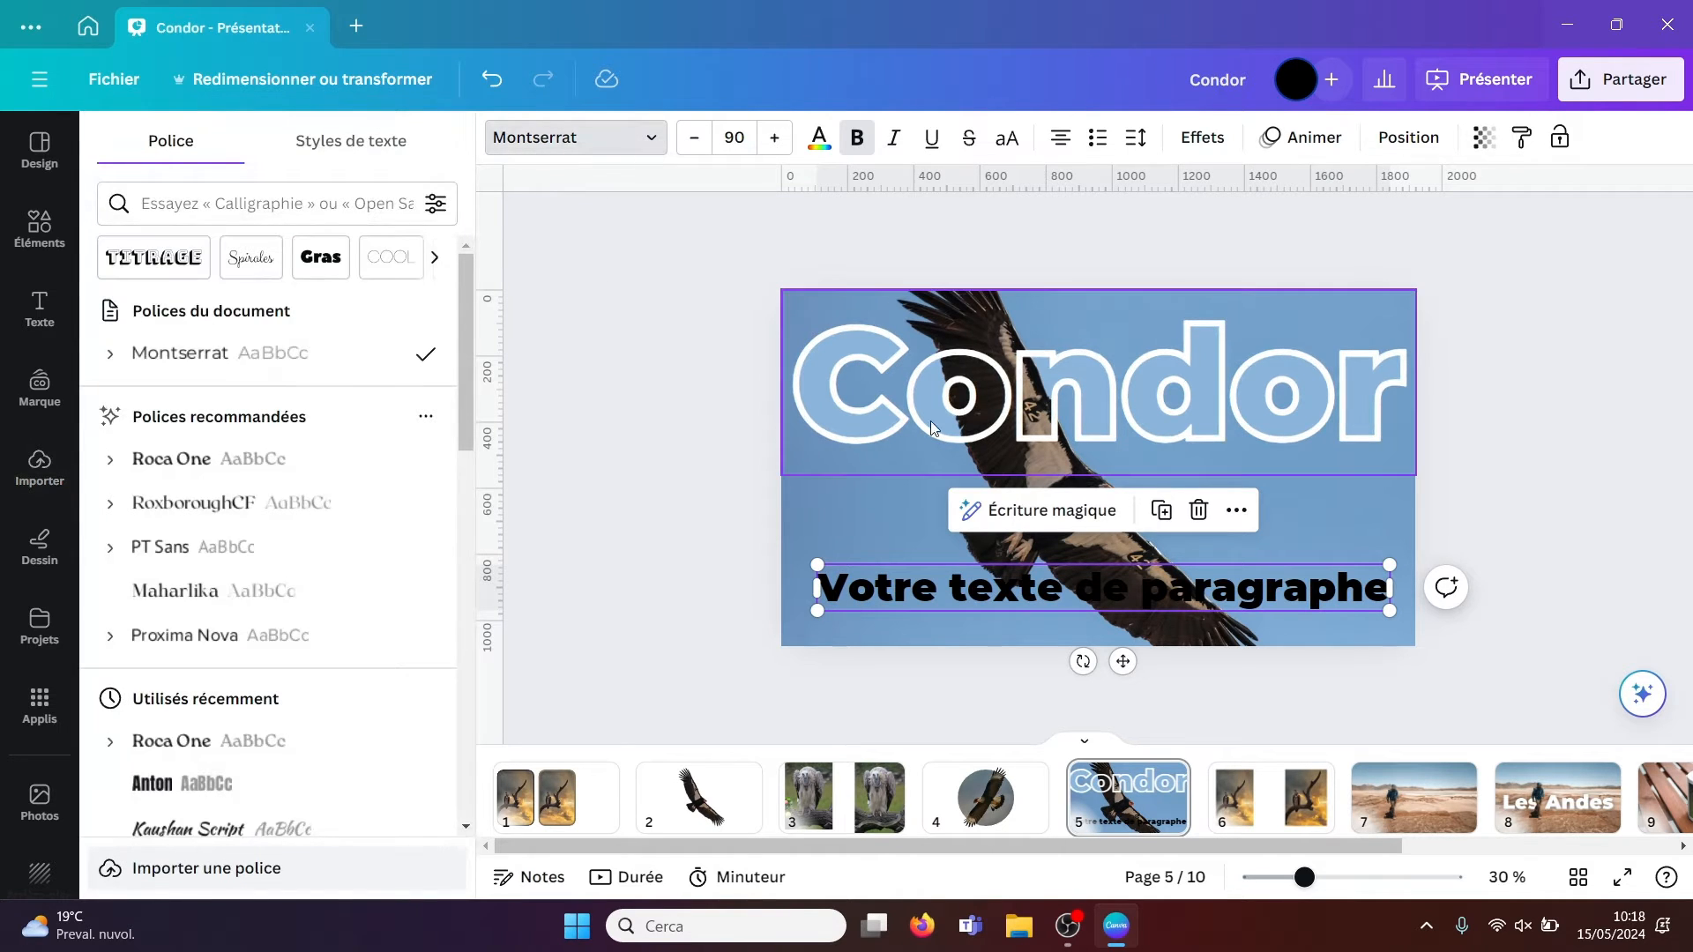
left_click(110, 359)
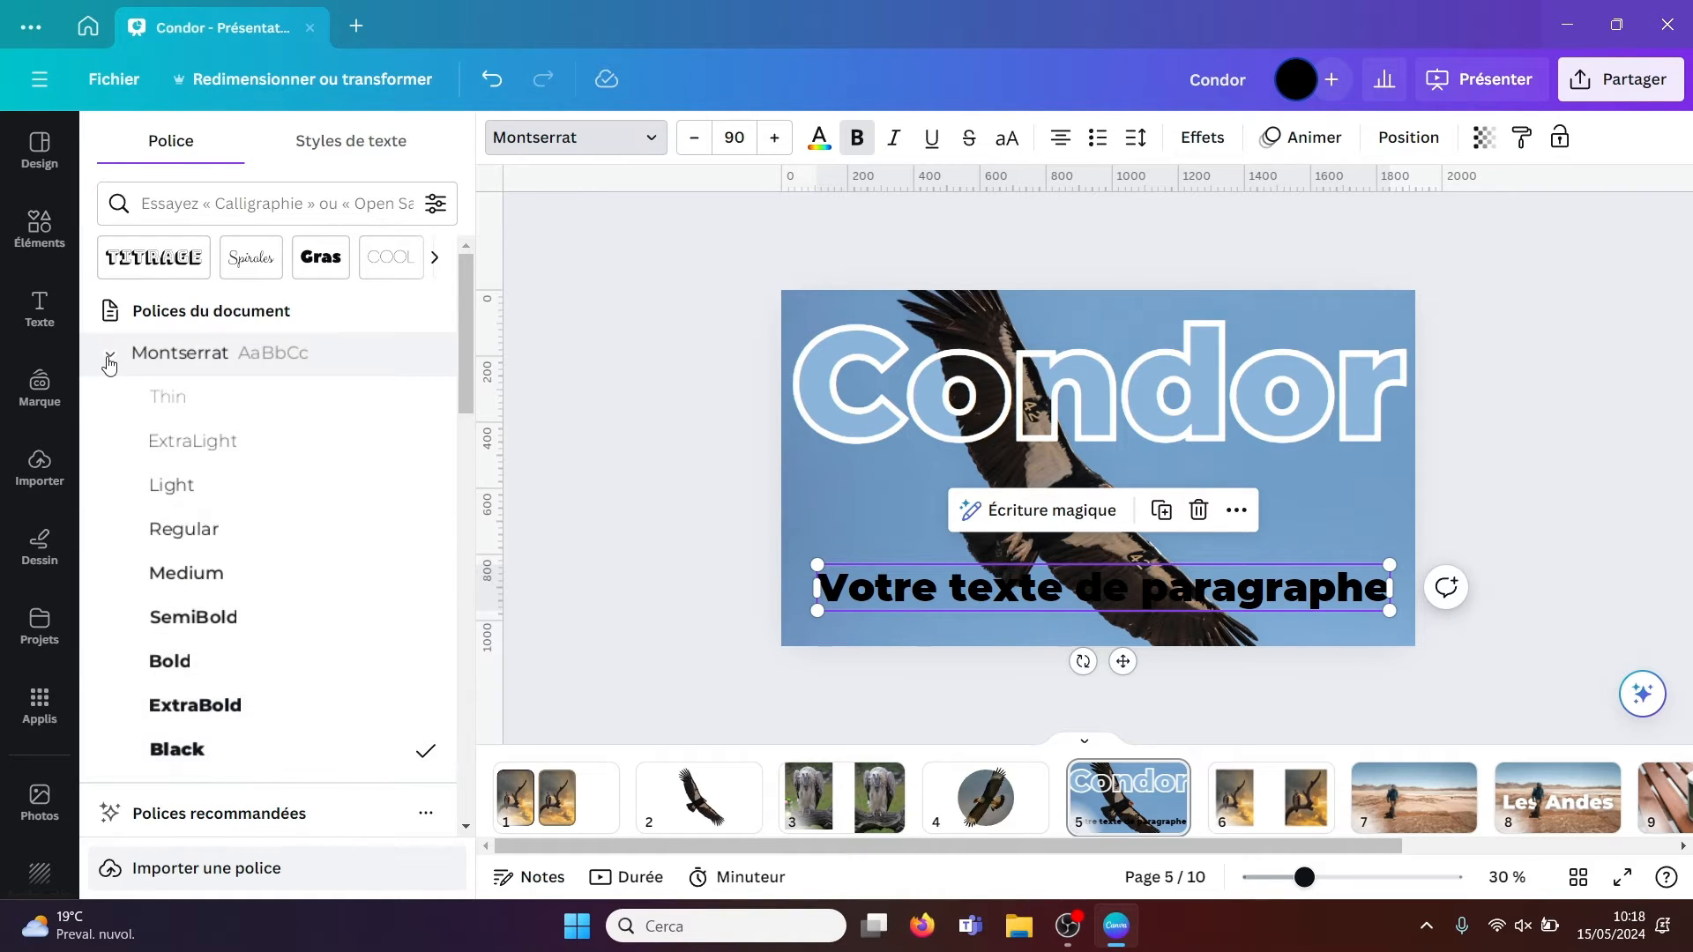
left_click(220, 756)
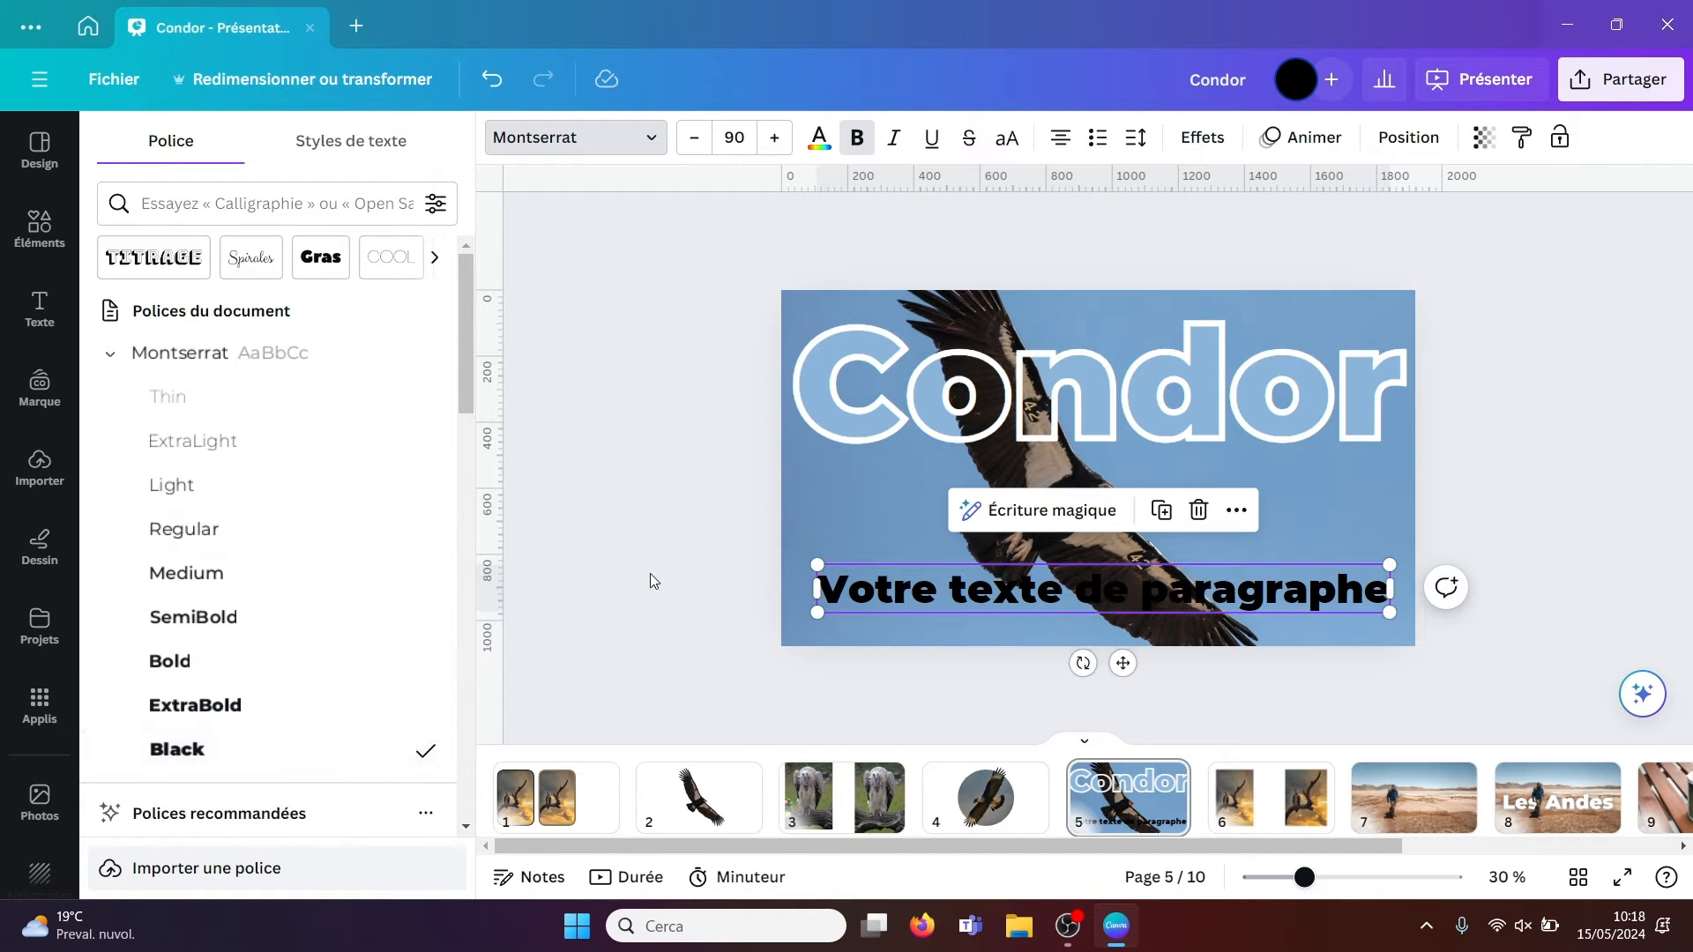
left_click(650, 575)
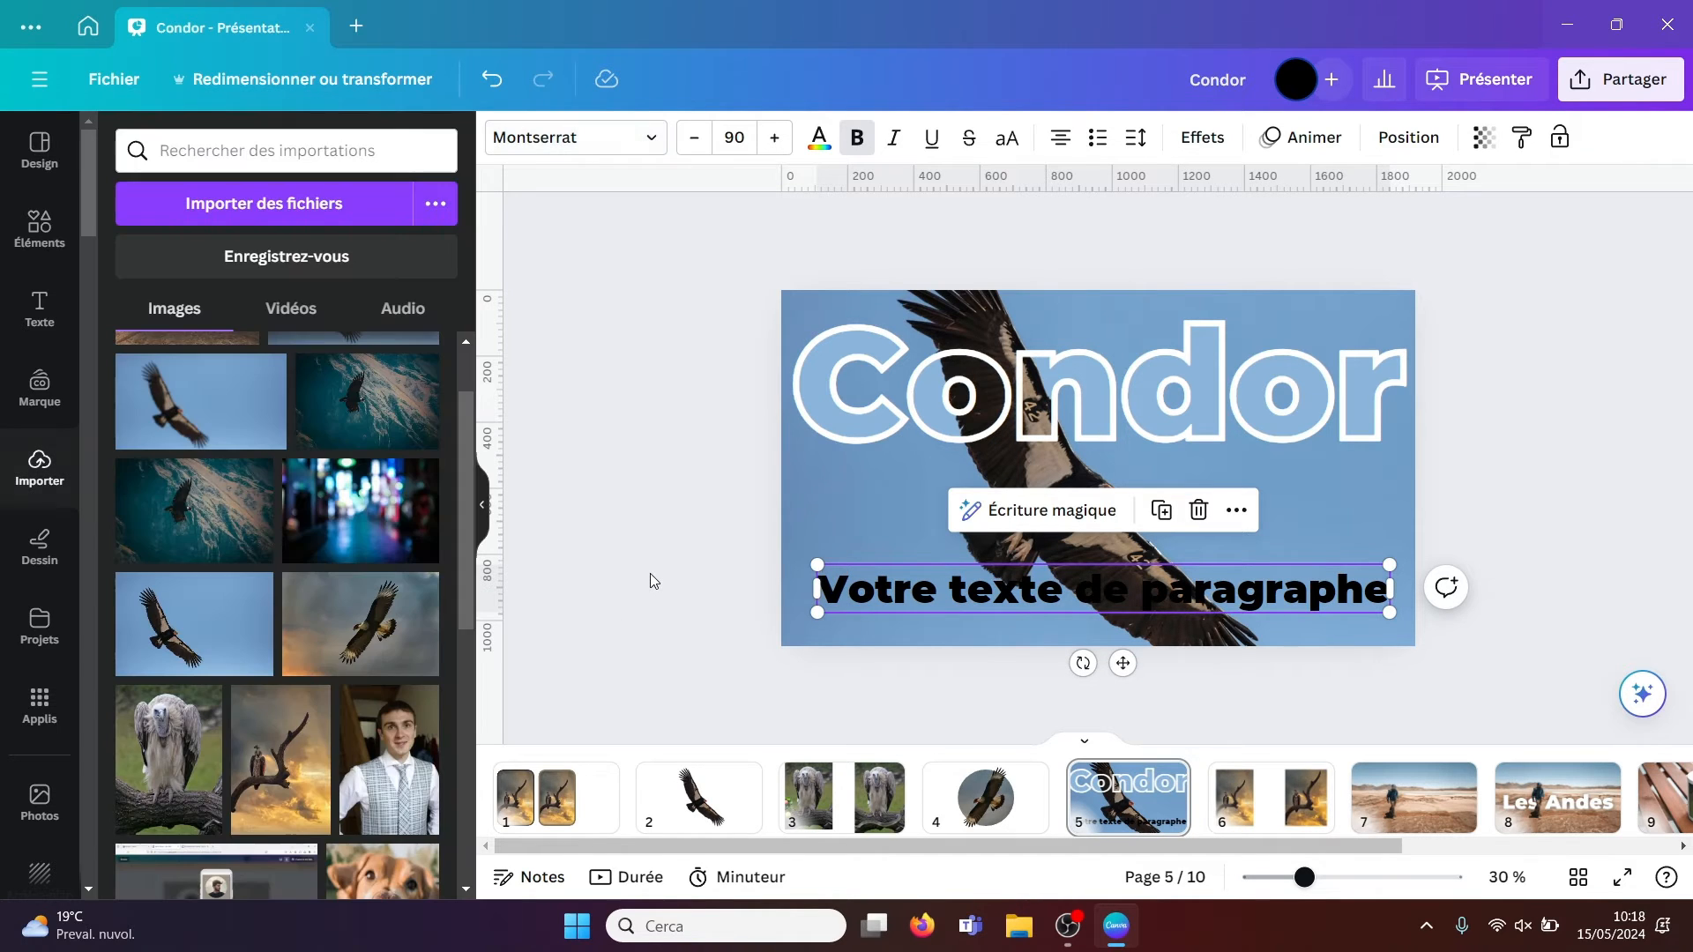
left_click(818, 141)
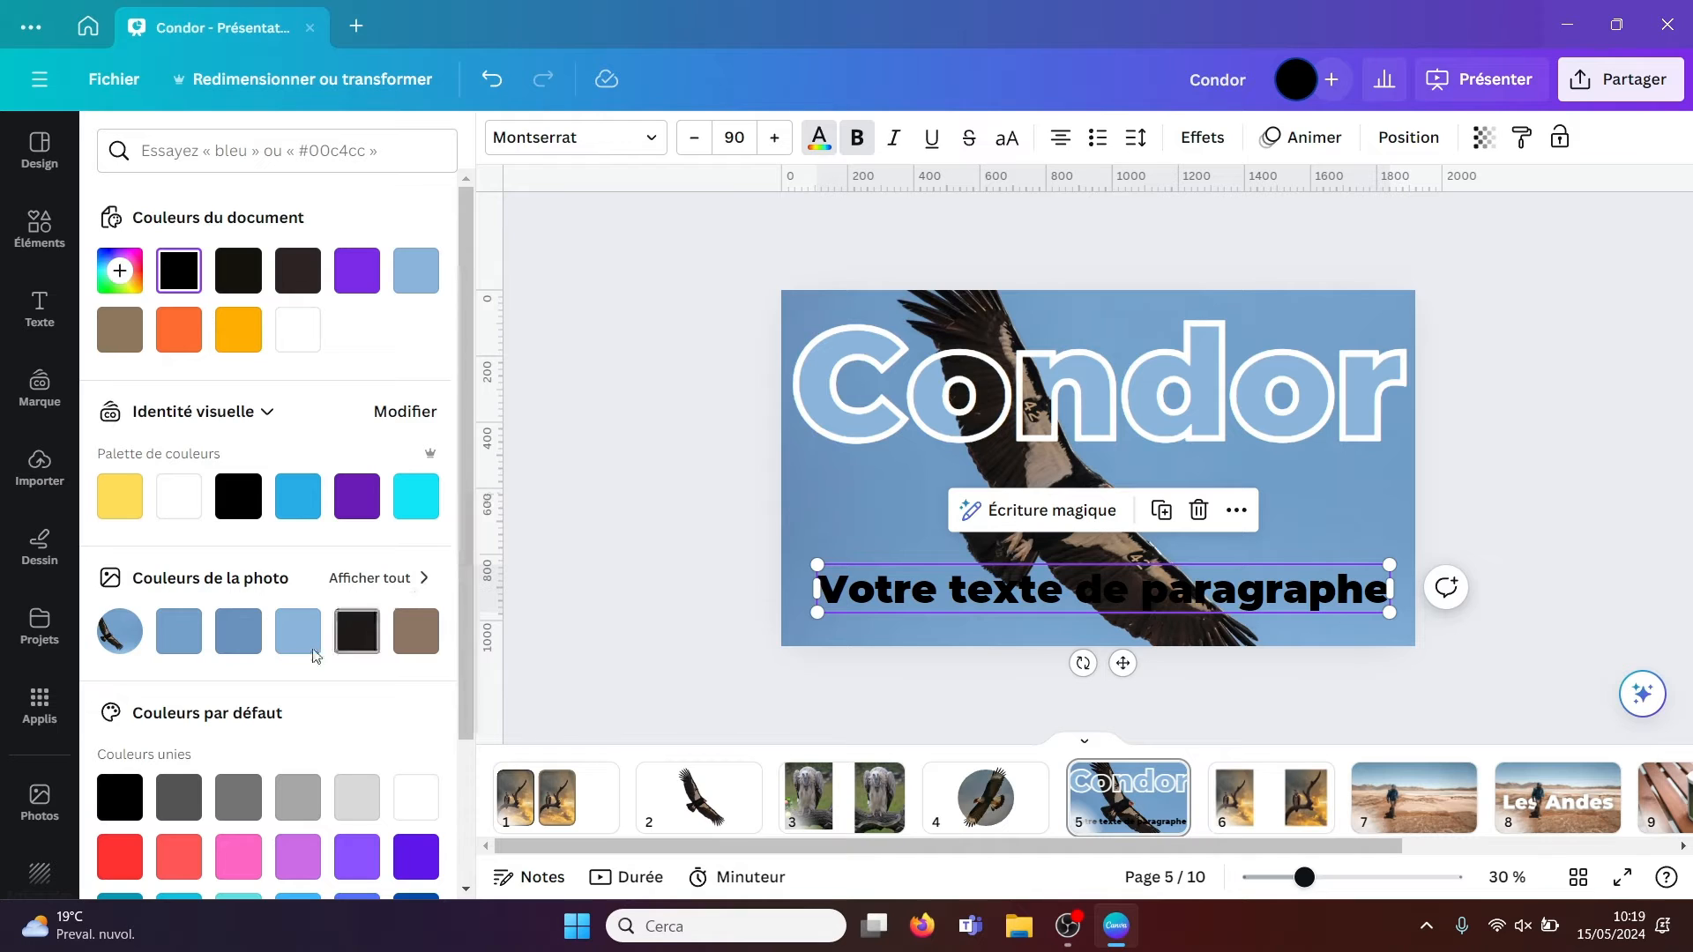
left_click(172, 494)
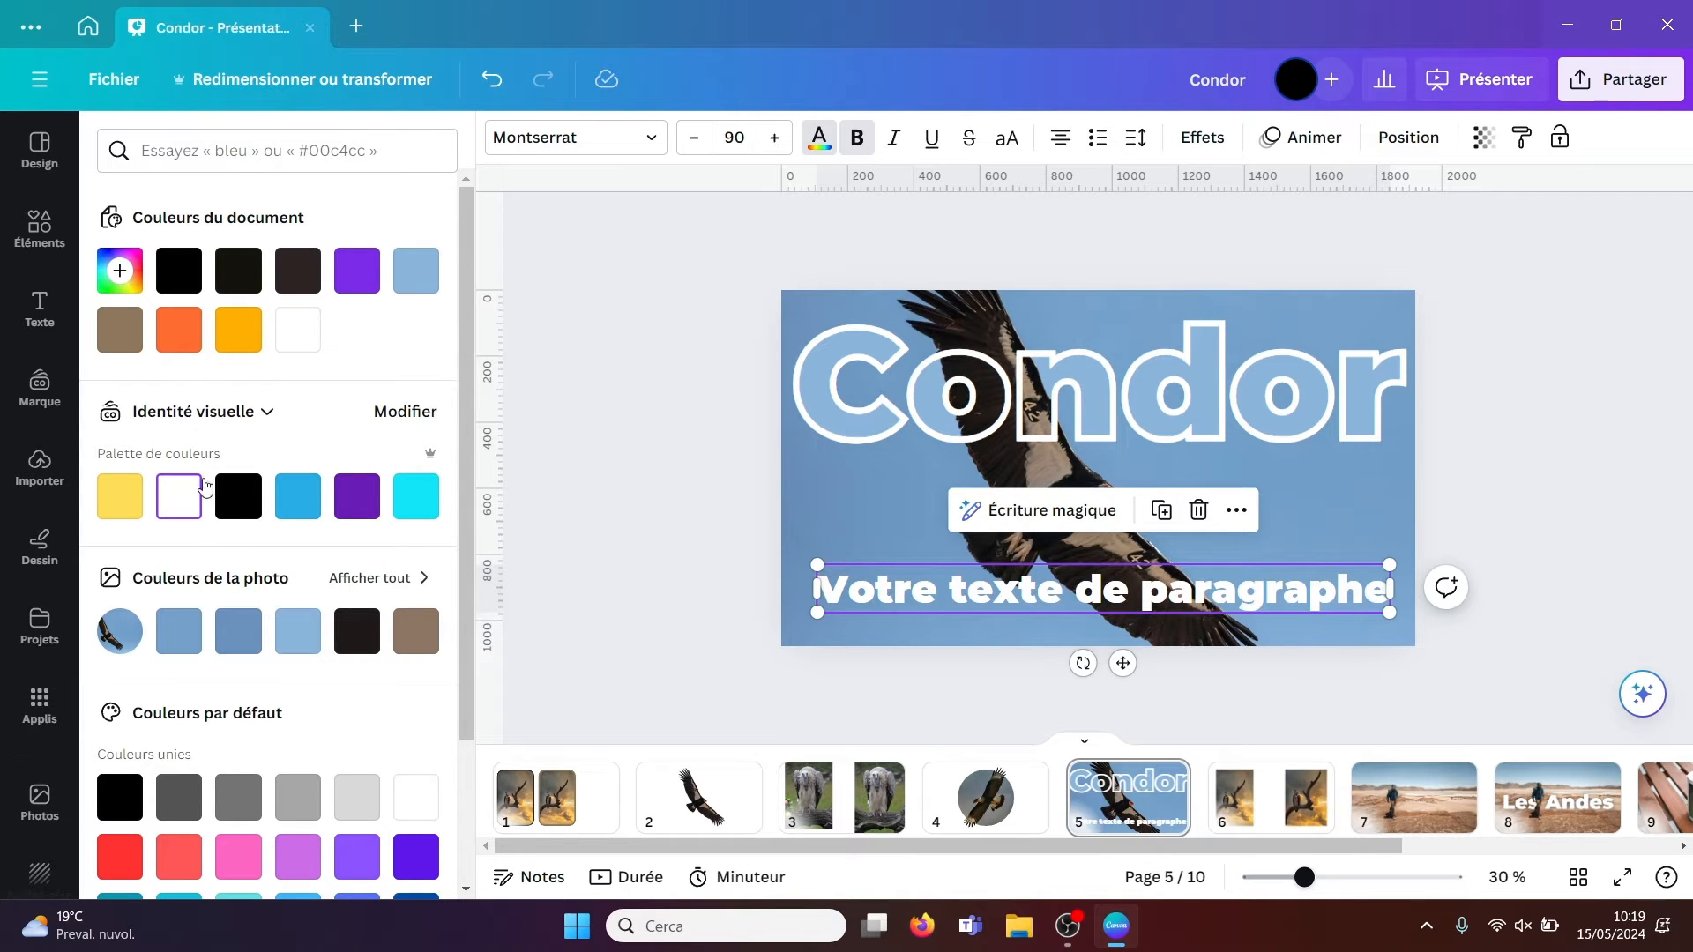
left_click(603, 382)
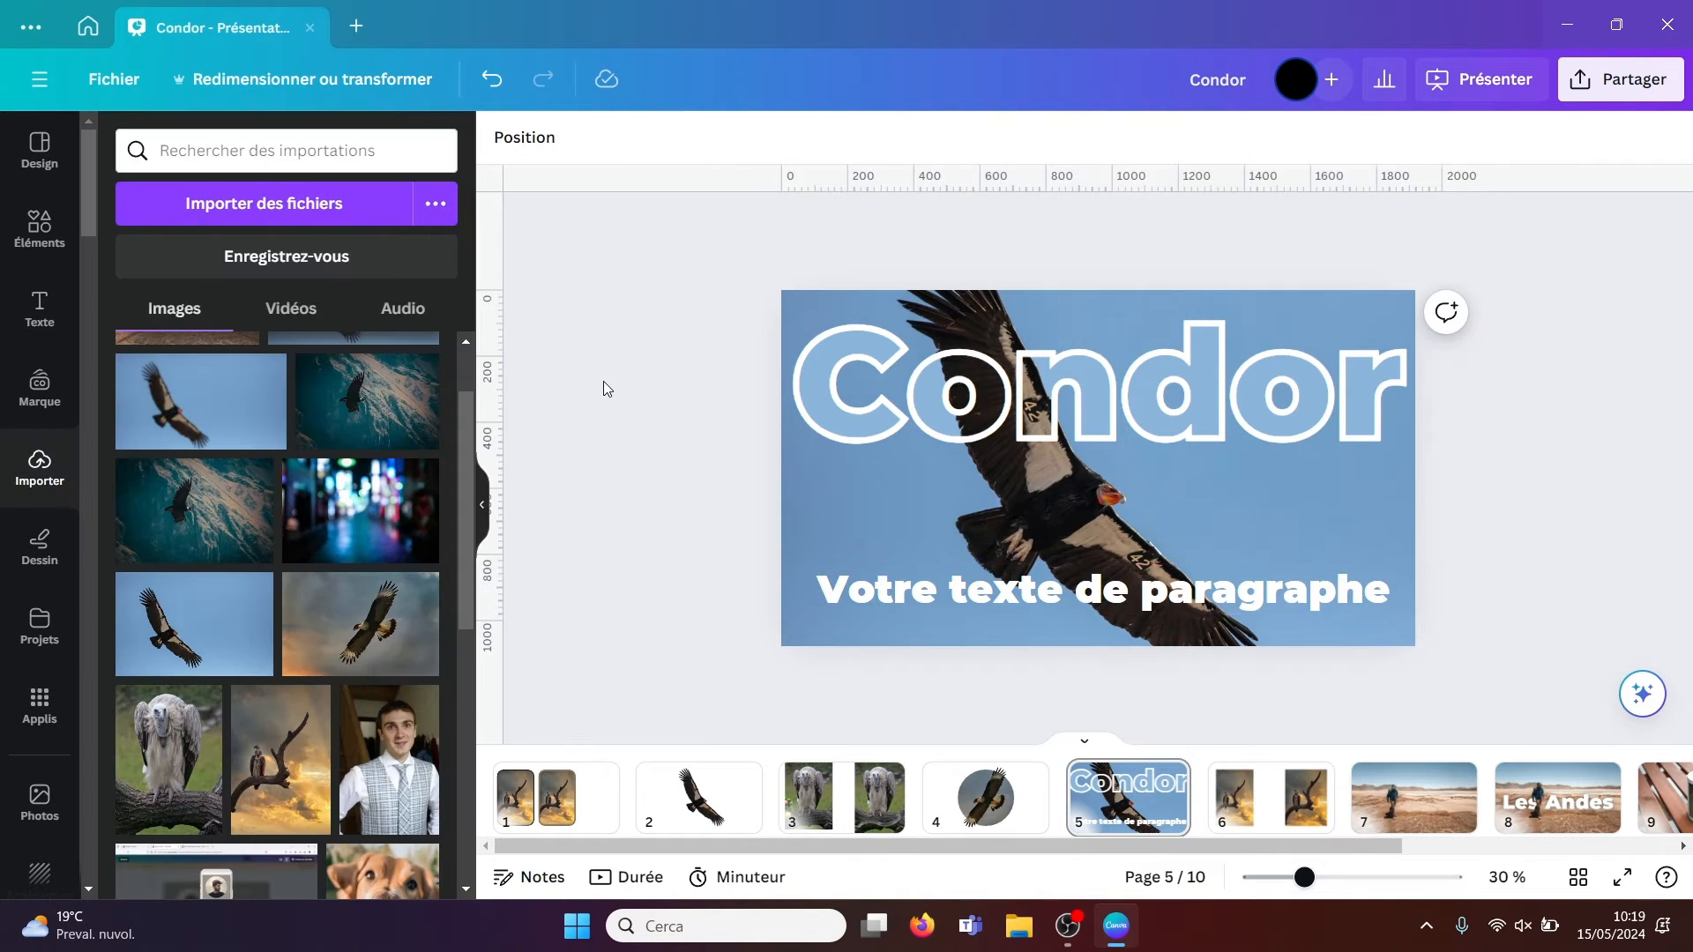
- Duplicate the white paragraph text and align the copy exactly over the original
left_click(855, 600)
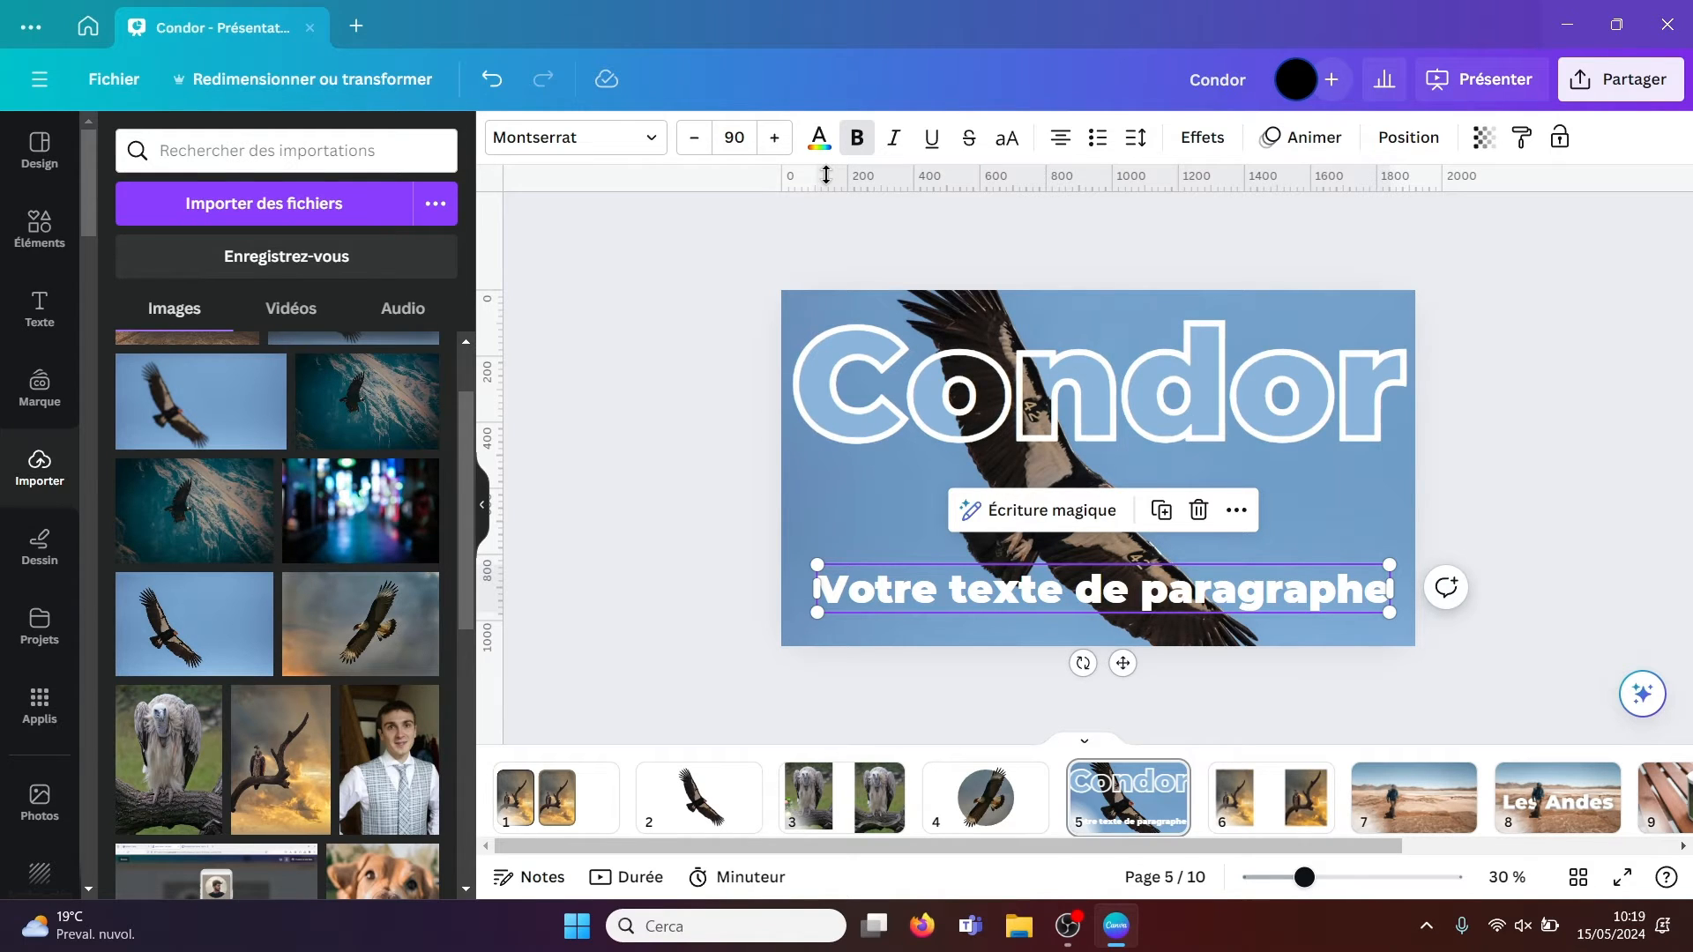
key("ctrl+d")
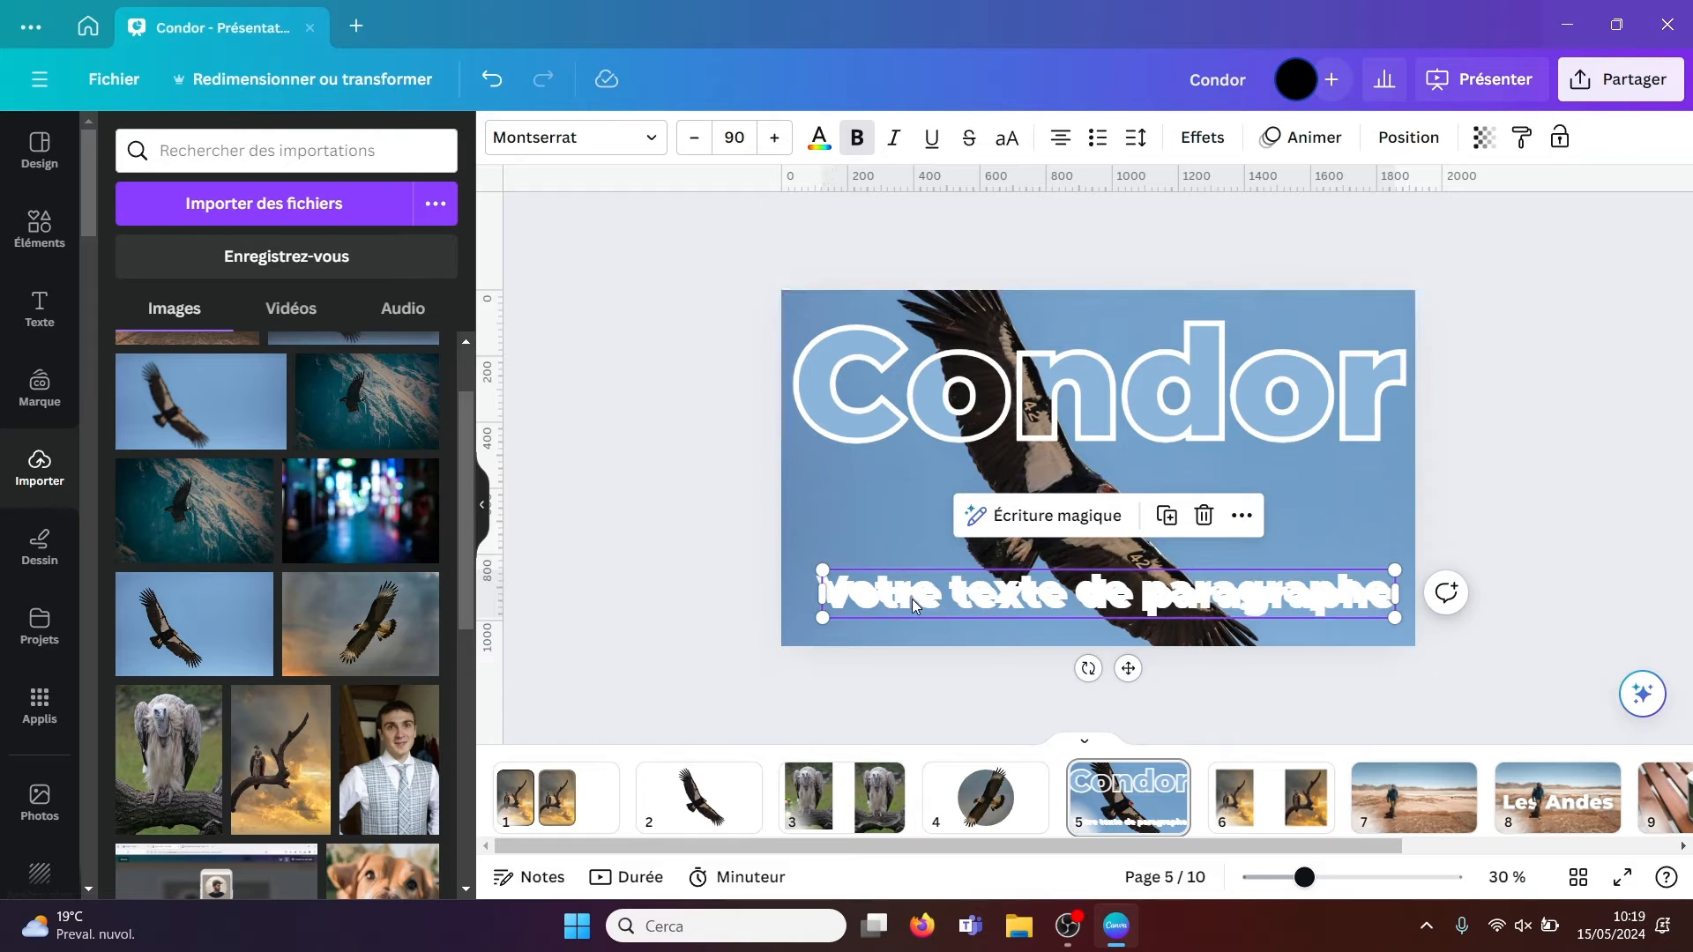
key("ctrl+z")
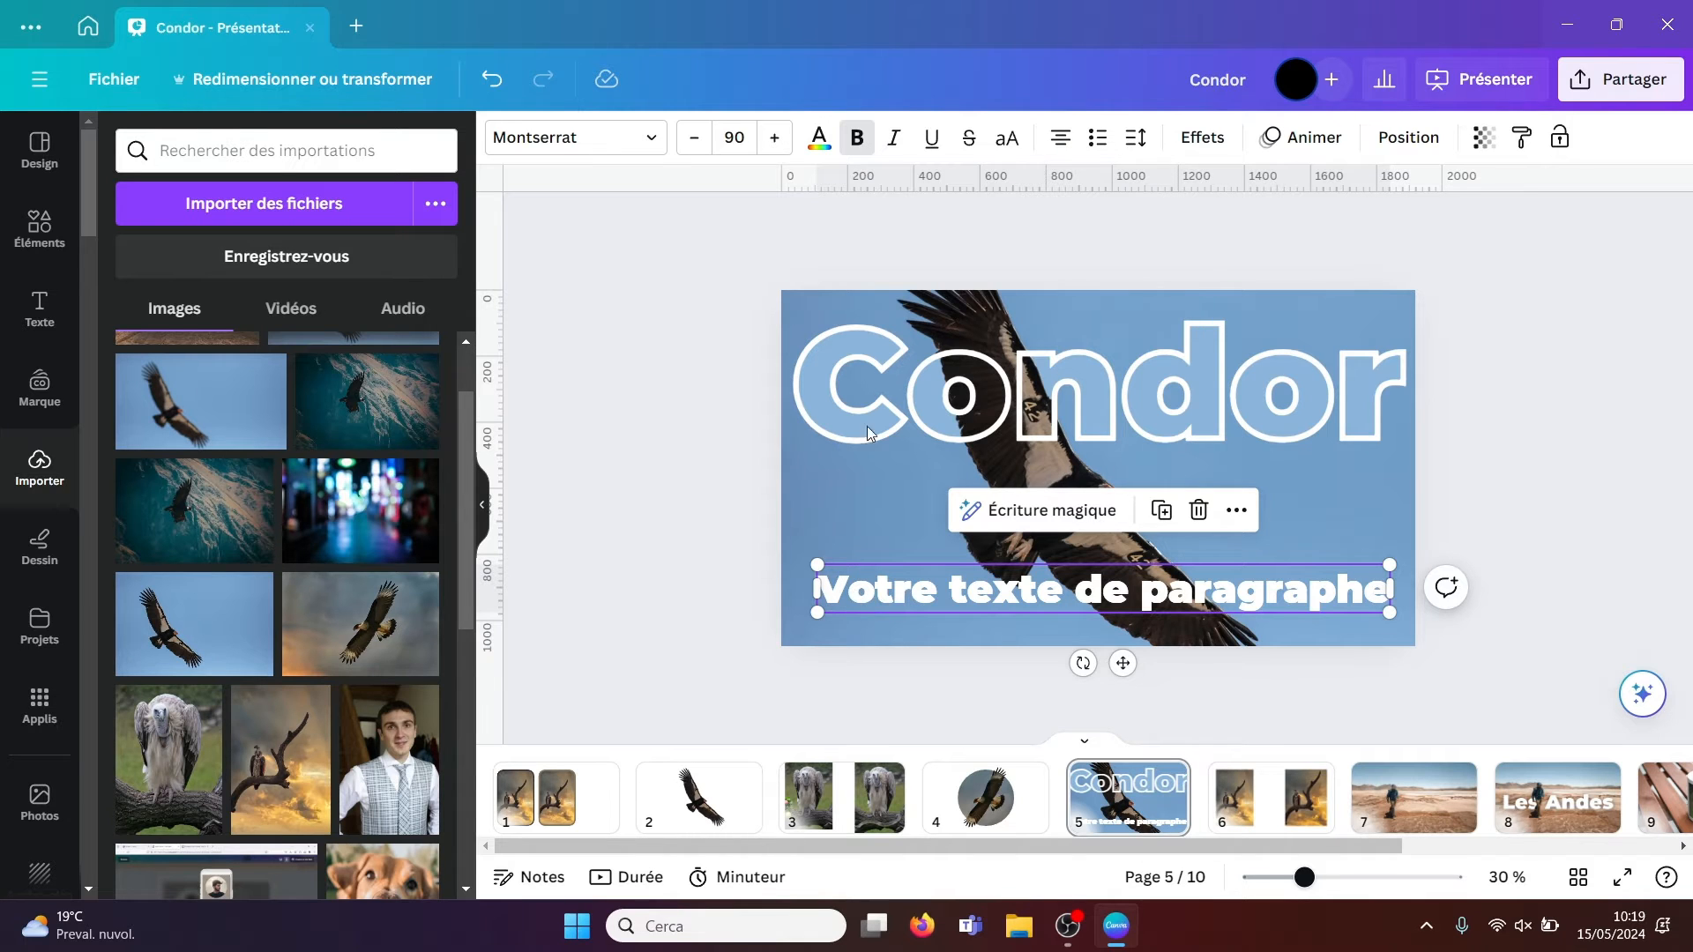
- Apply the Contour effect with a thickness of 50 to the upper copy of the paragraph text
left_click(1199, 140)
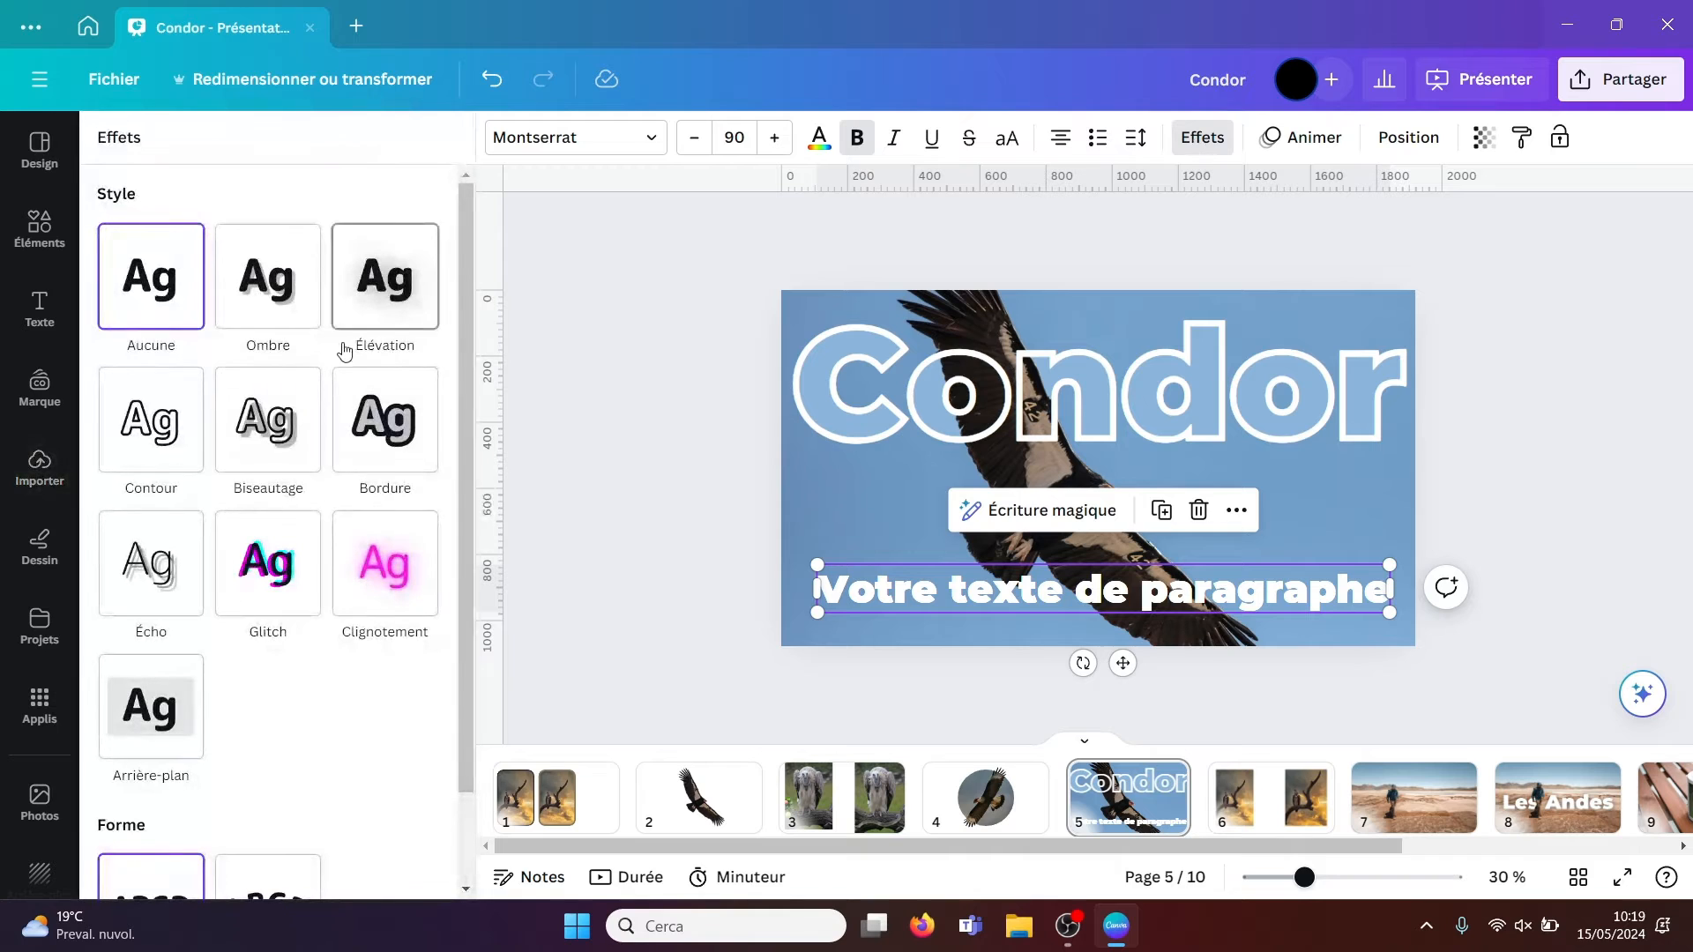
left_click(143, 465)
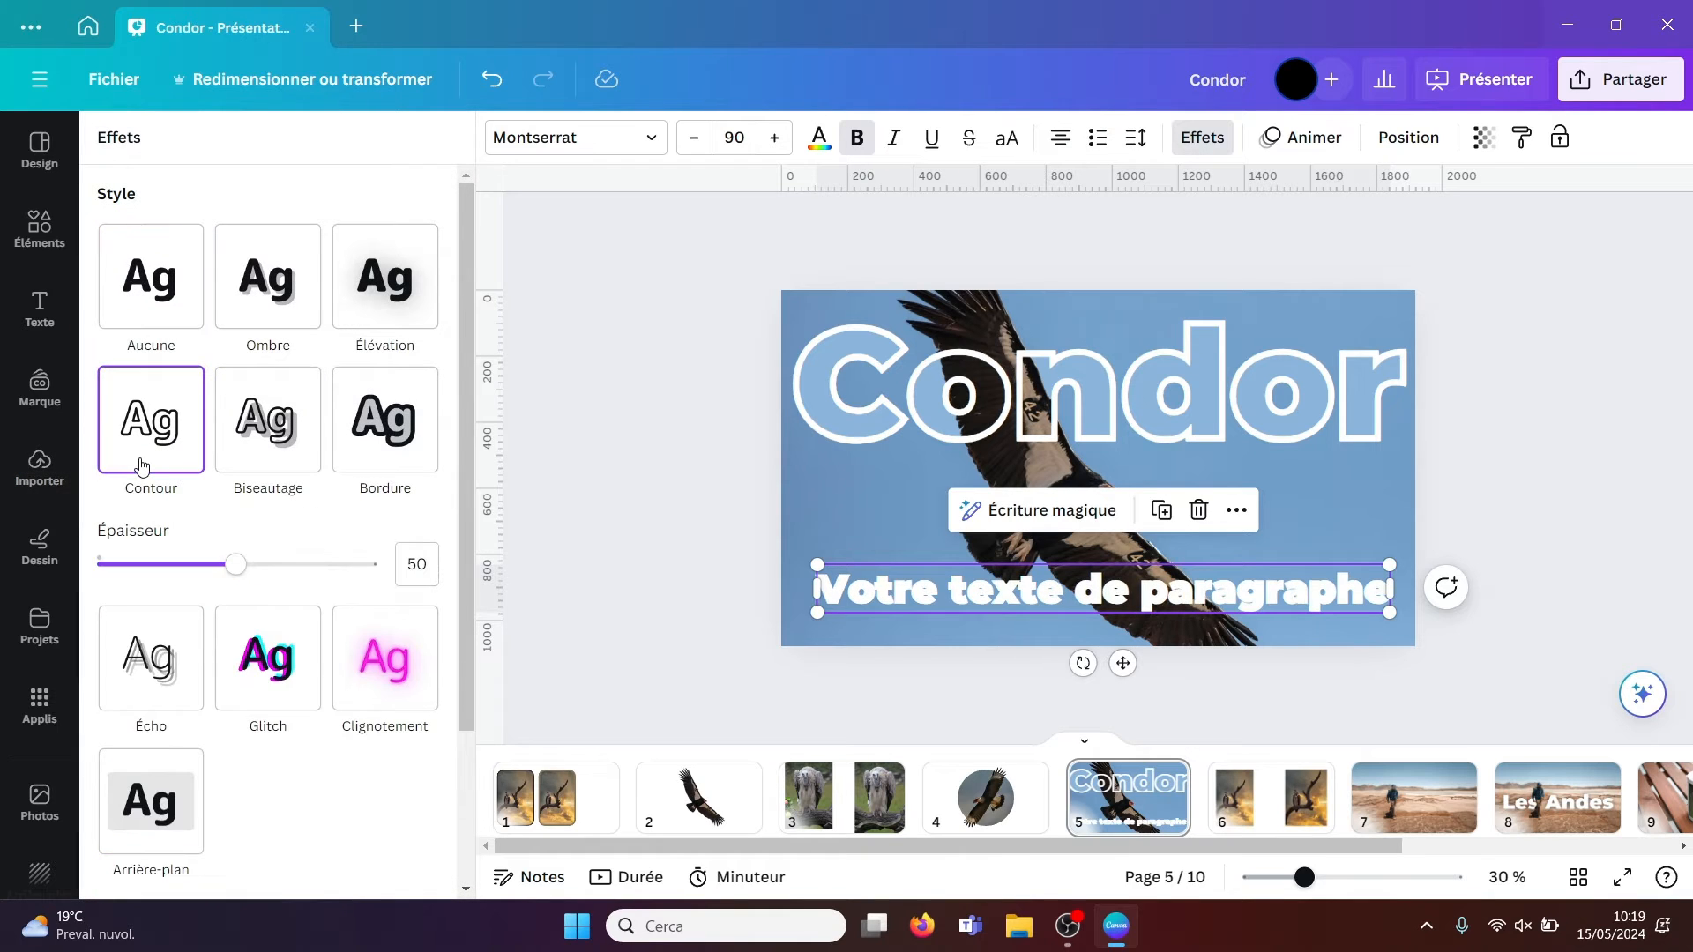
key("Escape")
left_click(624, 527)
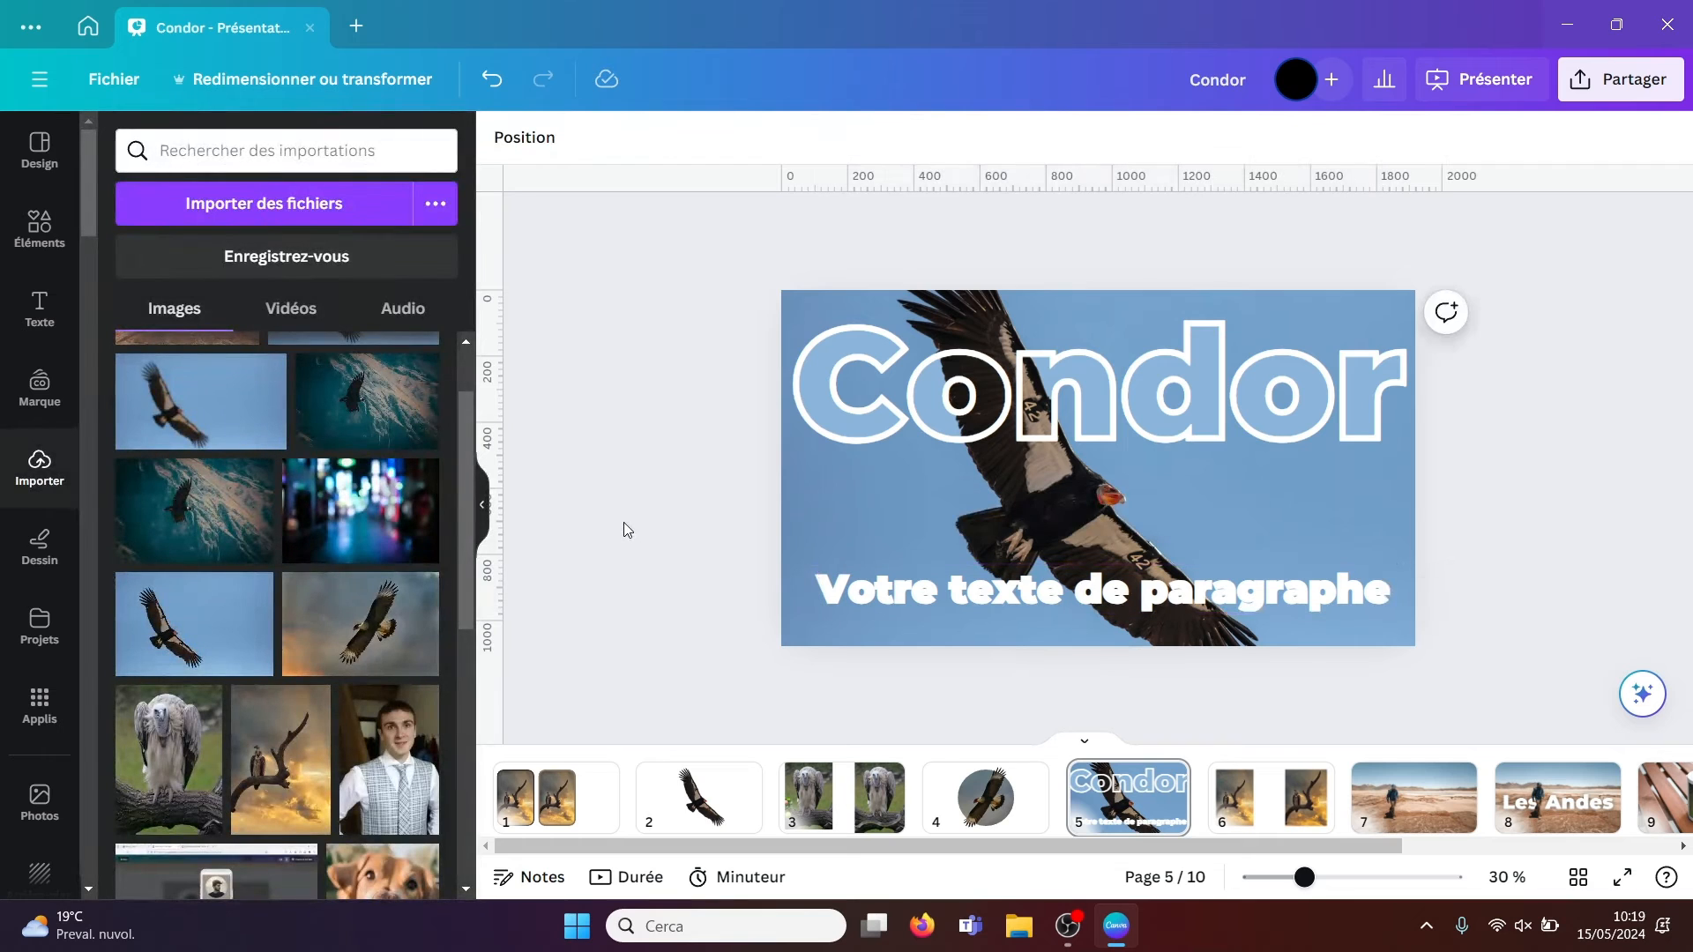
- Move the solid white paragraph text's layer below the bird cut-out and above the solid blue Condor title
left_click(512, 141)
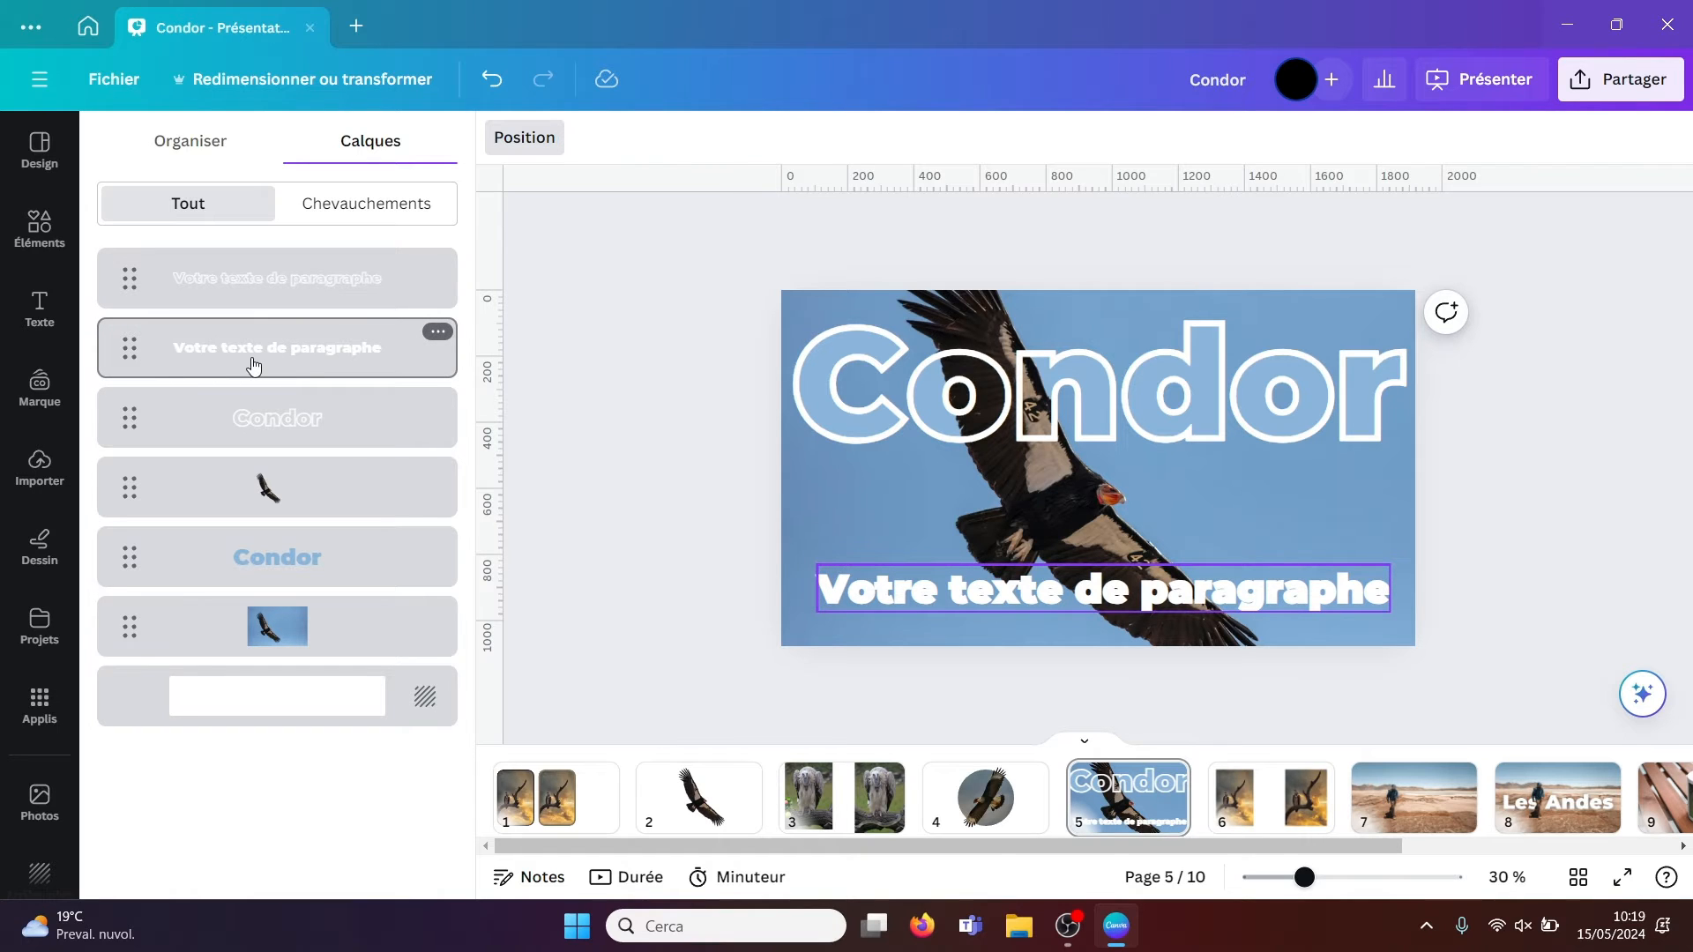
left_click_drag(253, 382, 252, 522)
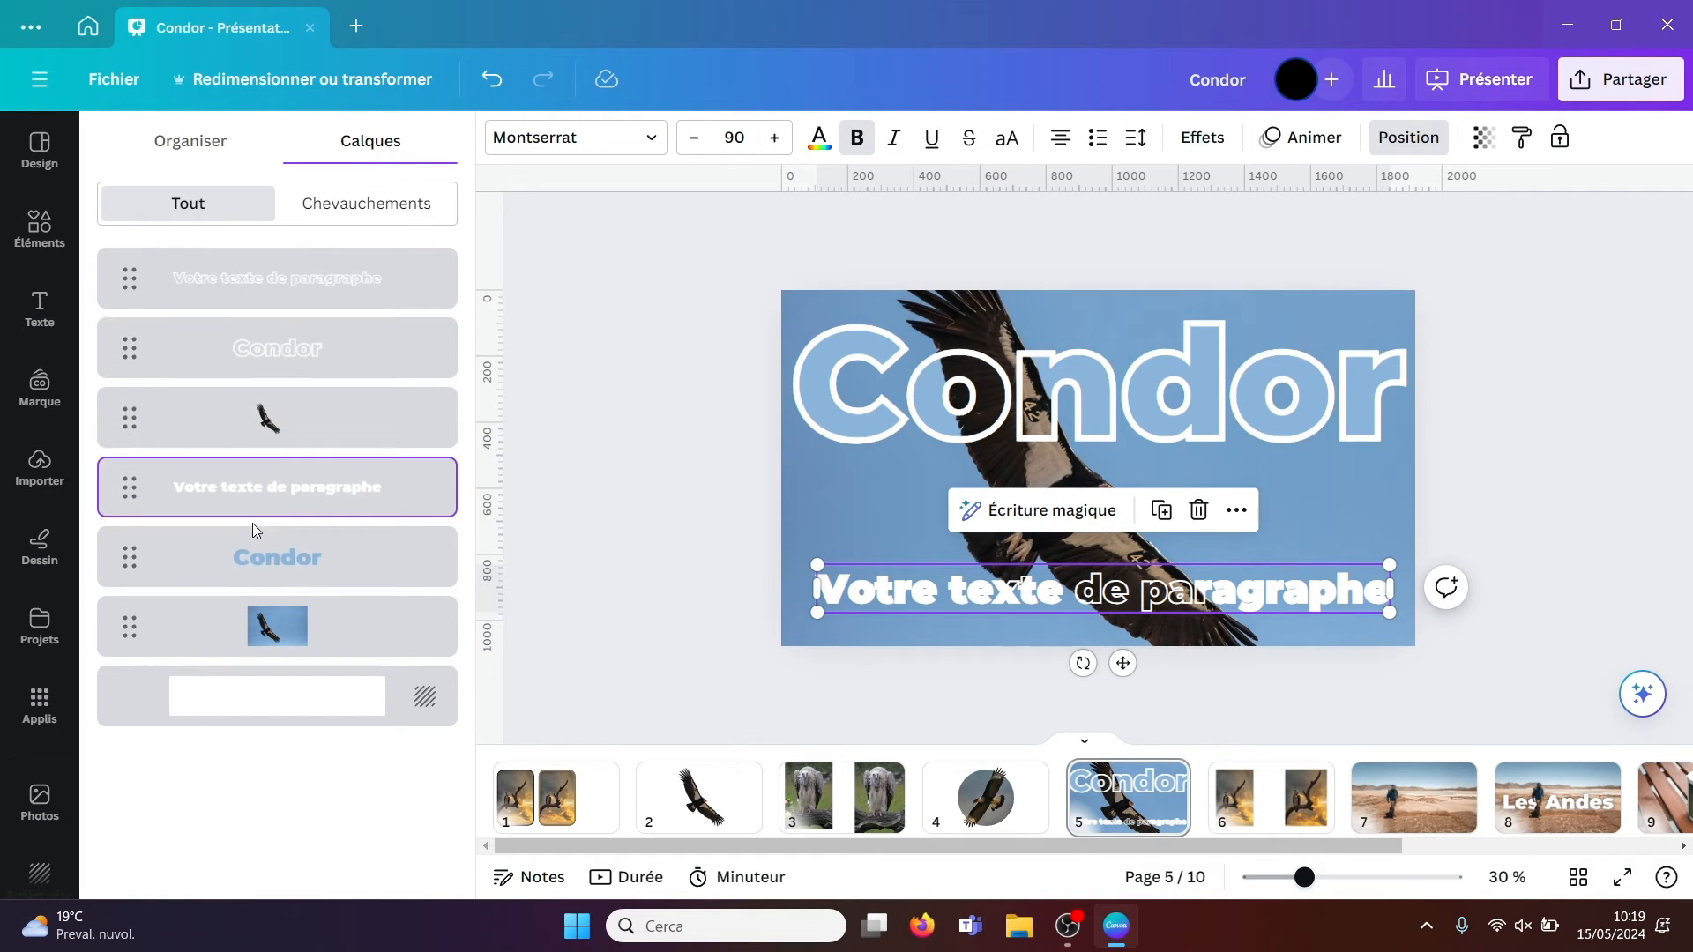
left_click(1549, 480)
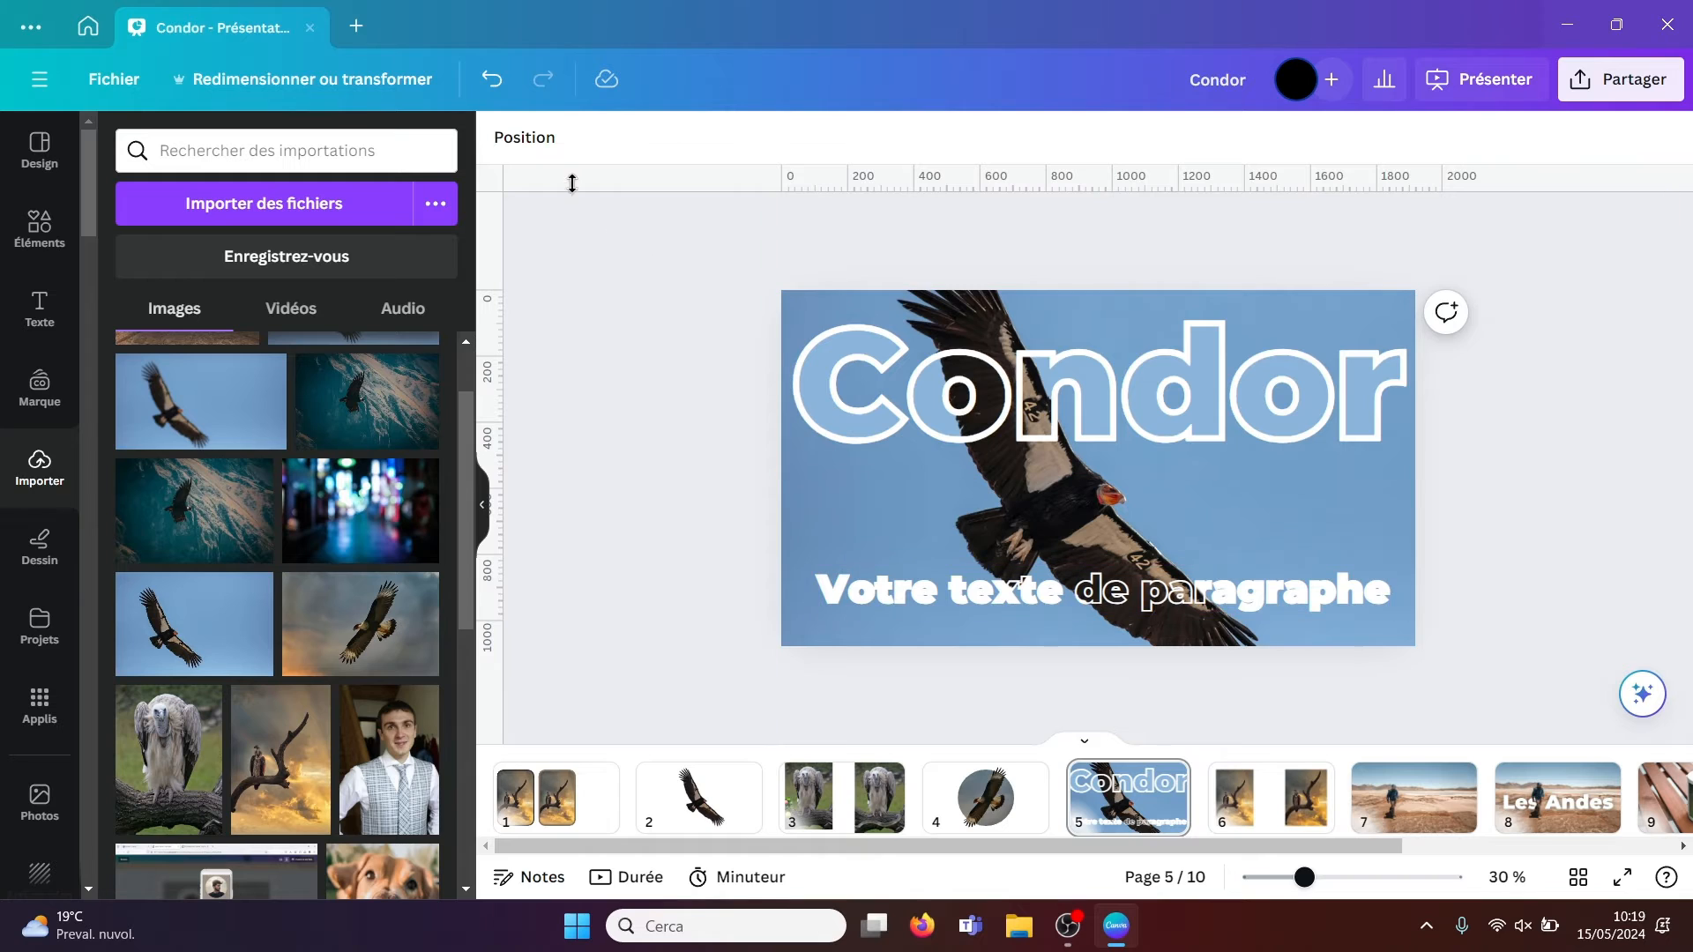
left_click(539, 145)
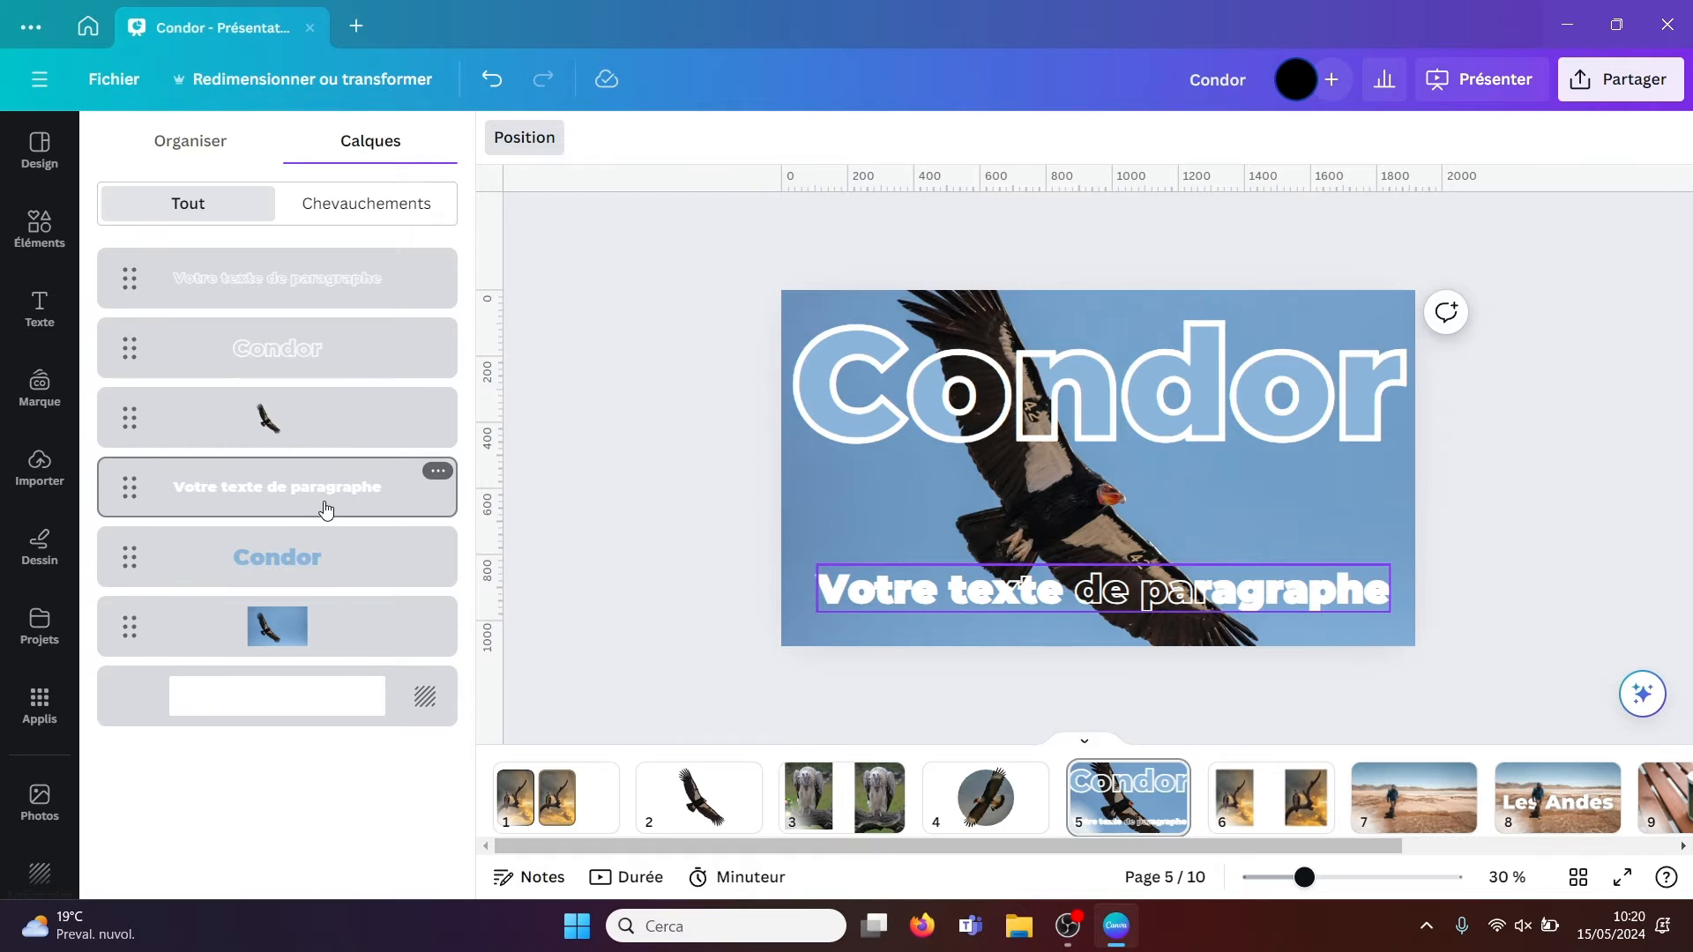
- Try yellow as the colour of the outlined Condor title and undo the colour change
left_click(302, 371)
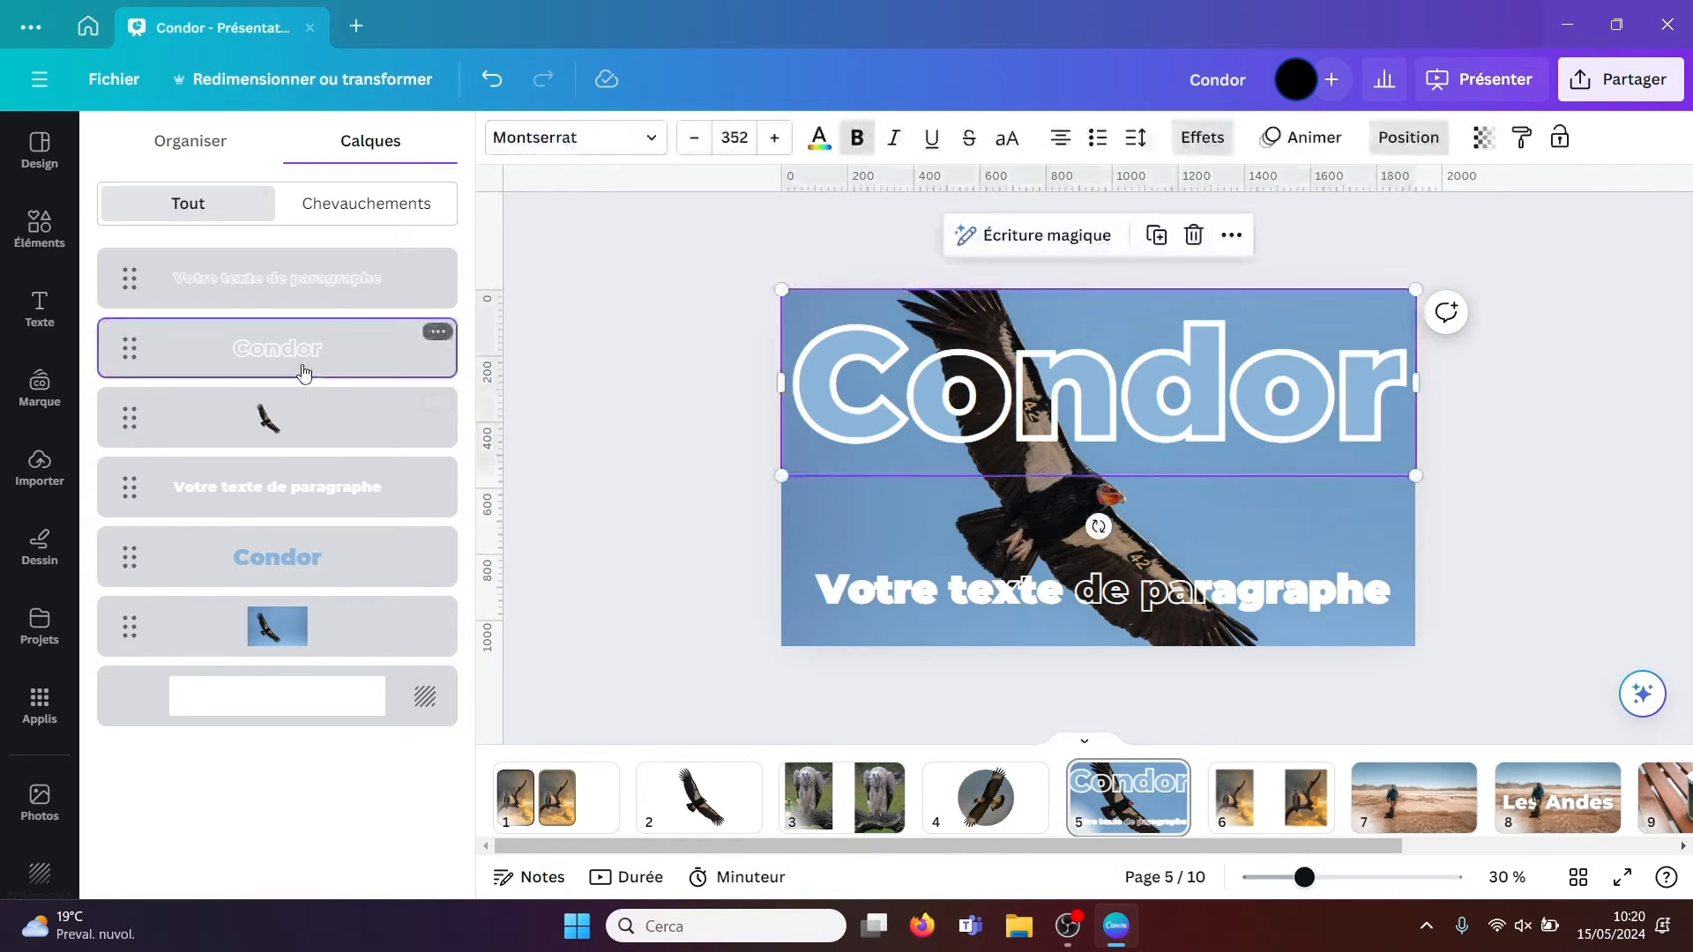
left_click(819, 137)
left_click(119, 496)
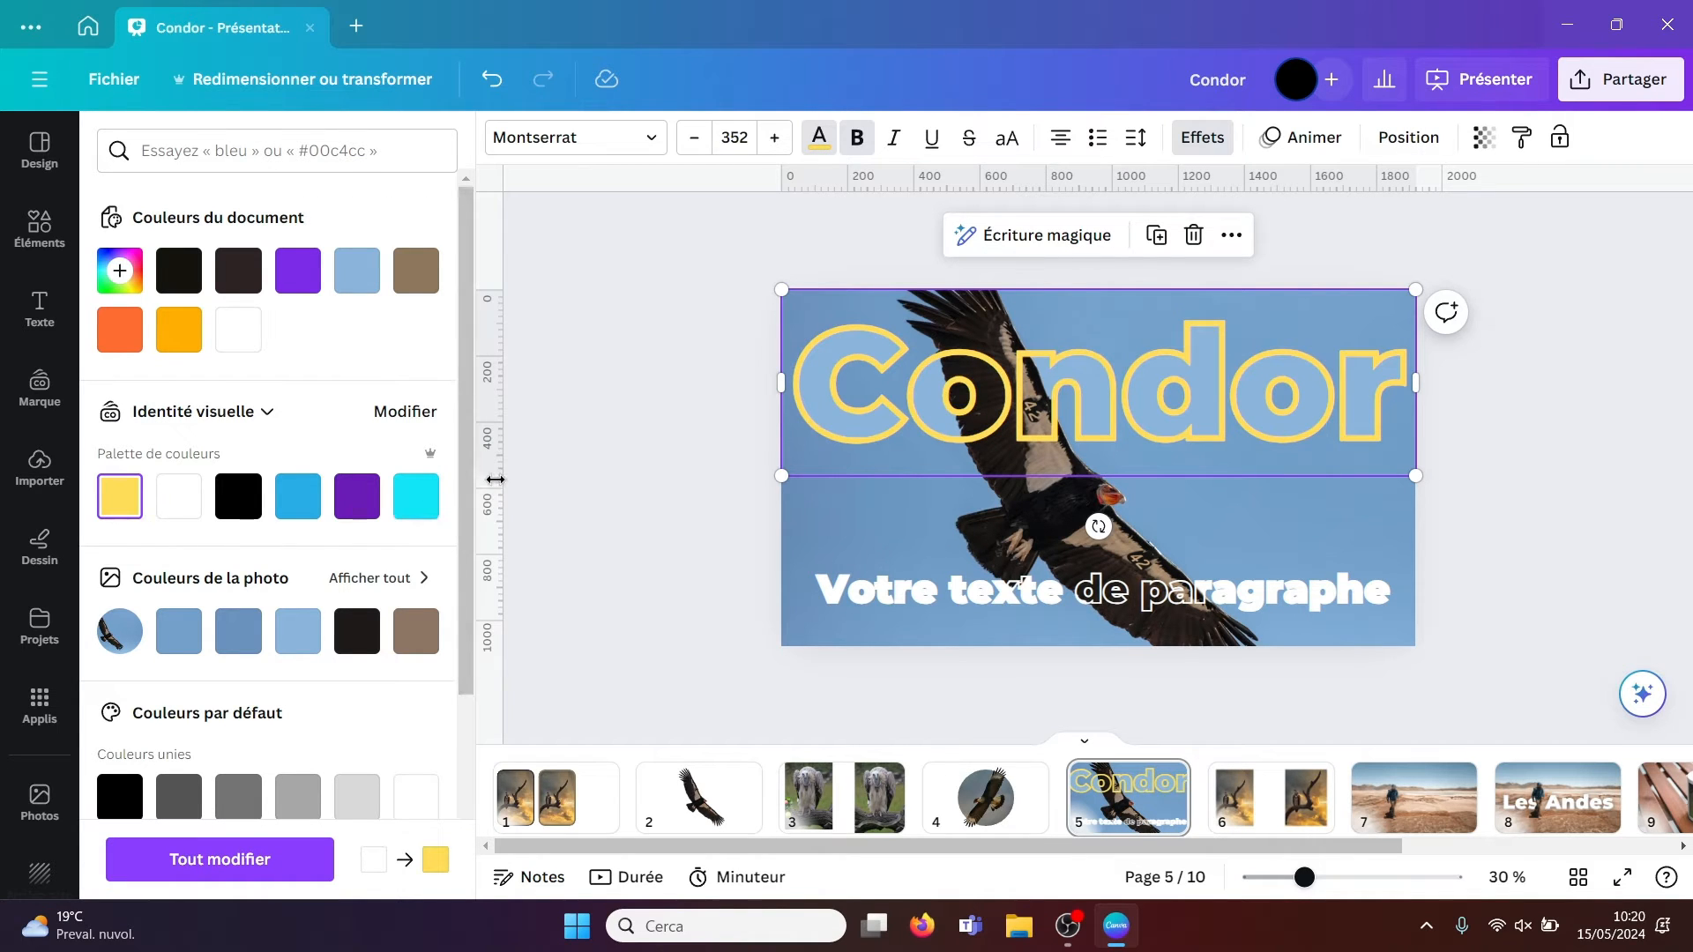
key("ctrl+z")
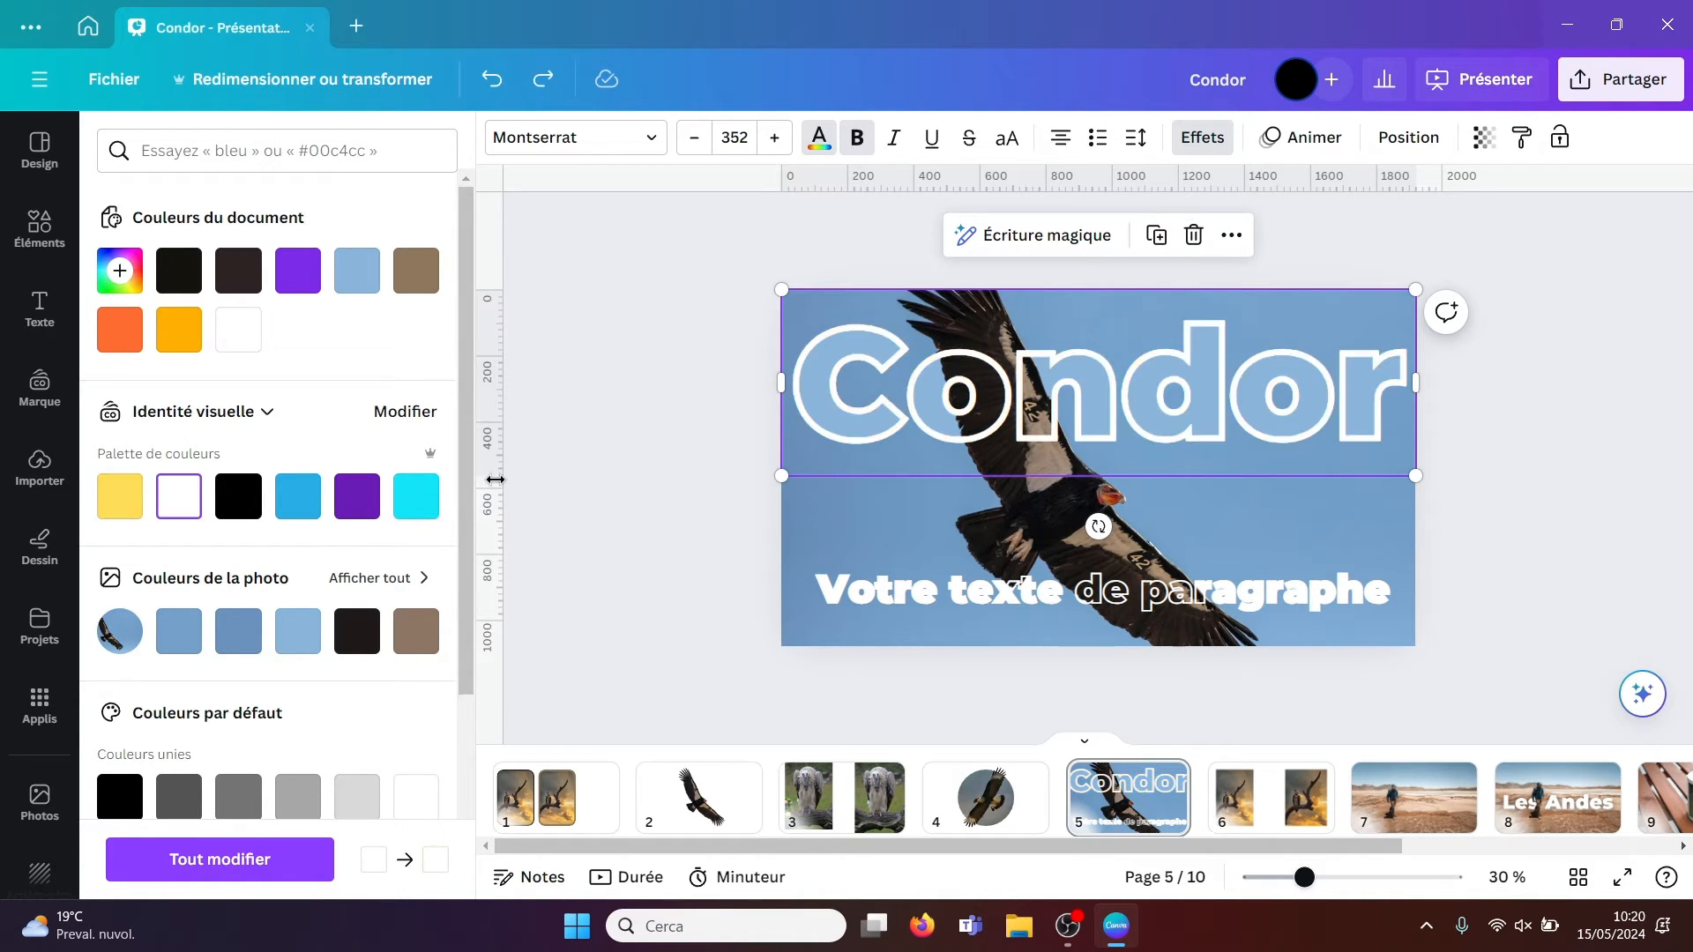
- Try yellow and black on the outlined paragraph text and restore its white colour
left_click(833, 596)
left_click(818, 138)
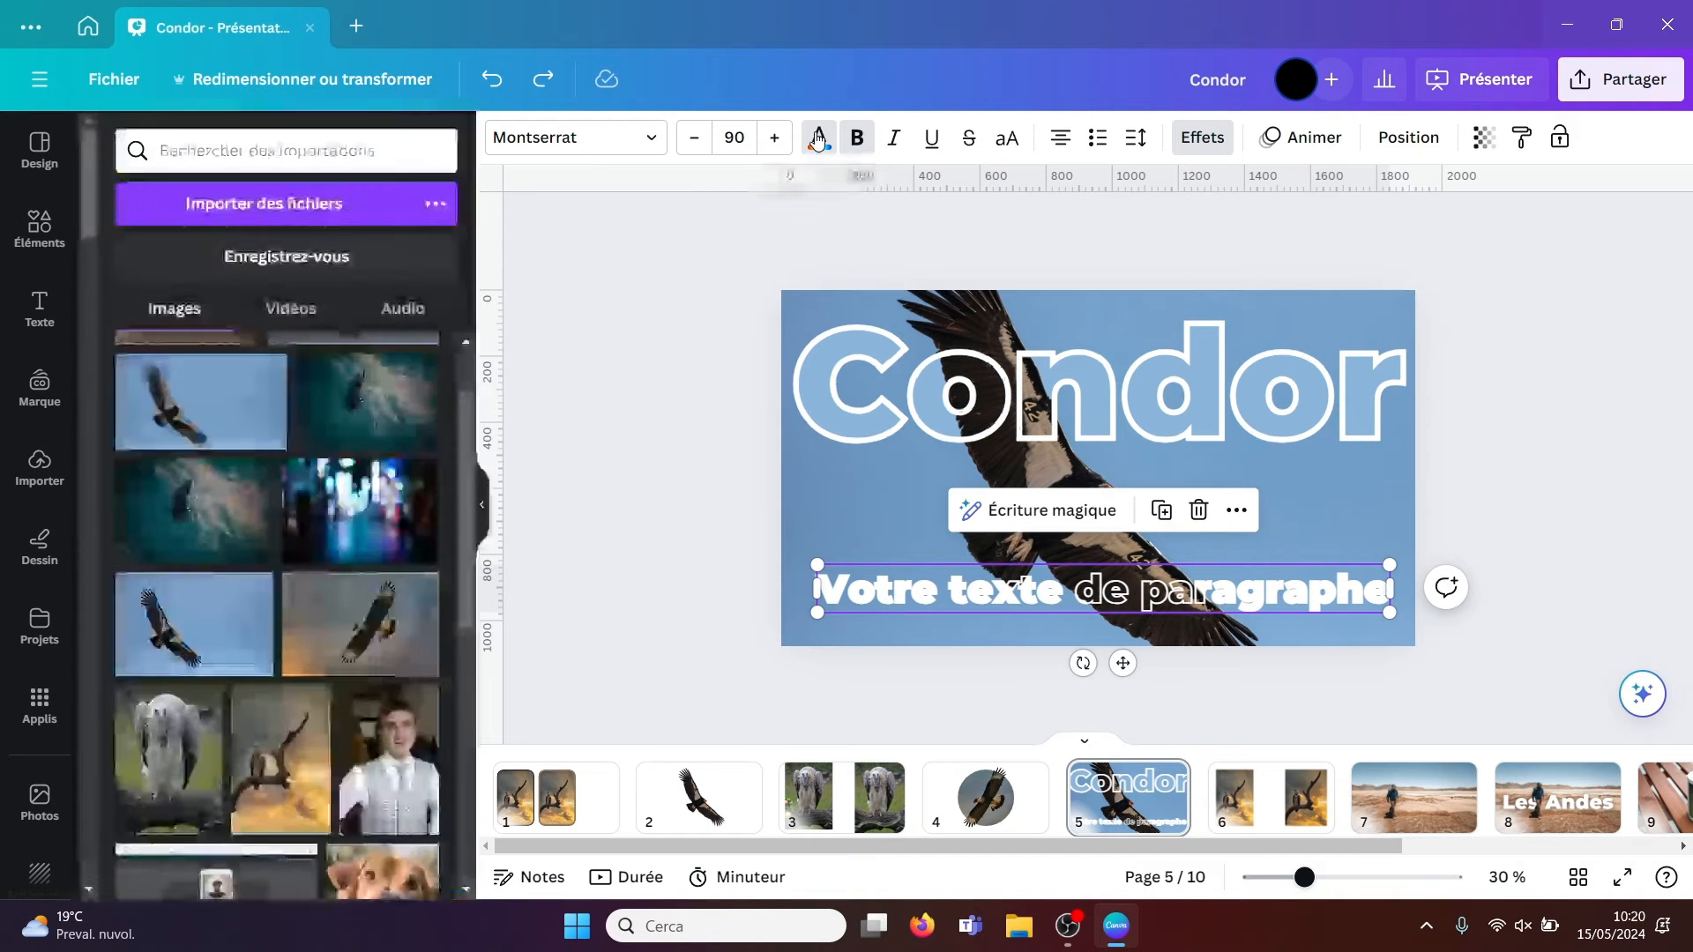
left_click(818, 139)
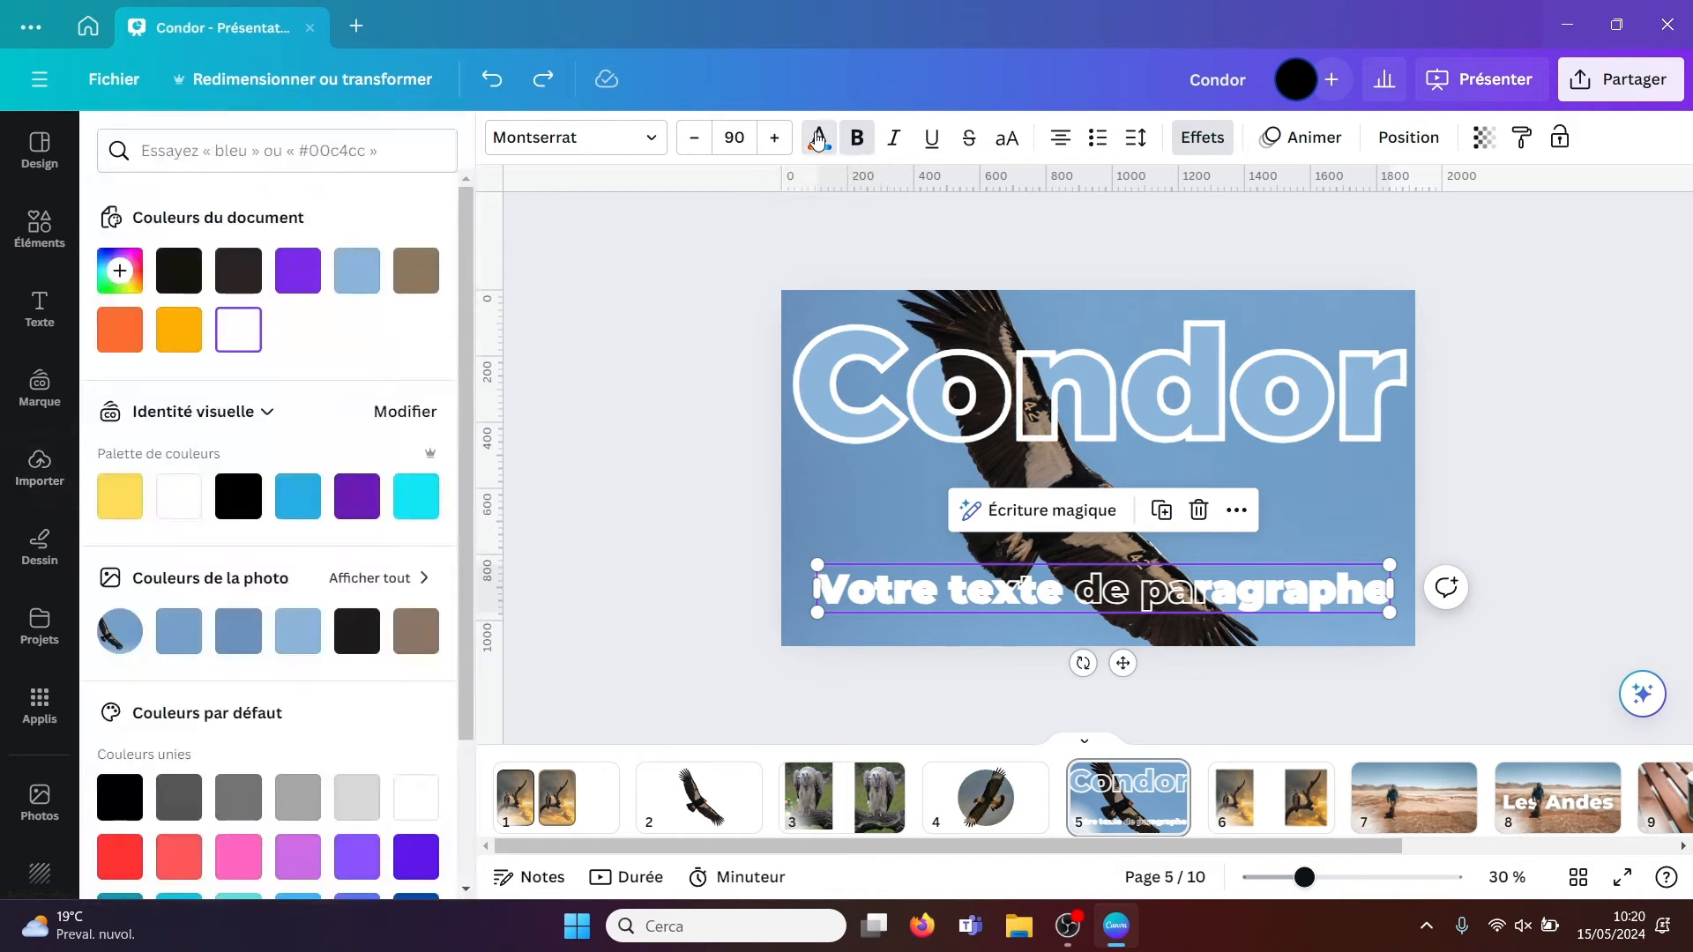
left_click(123, 499)
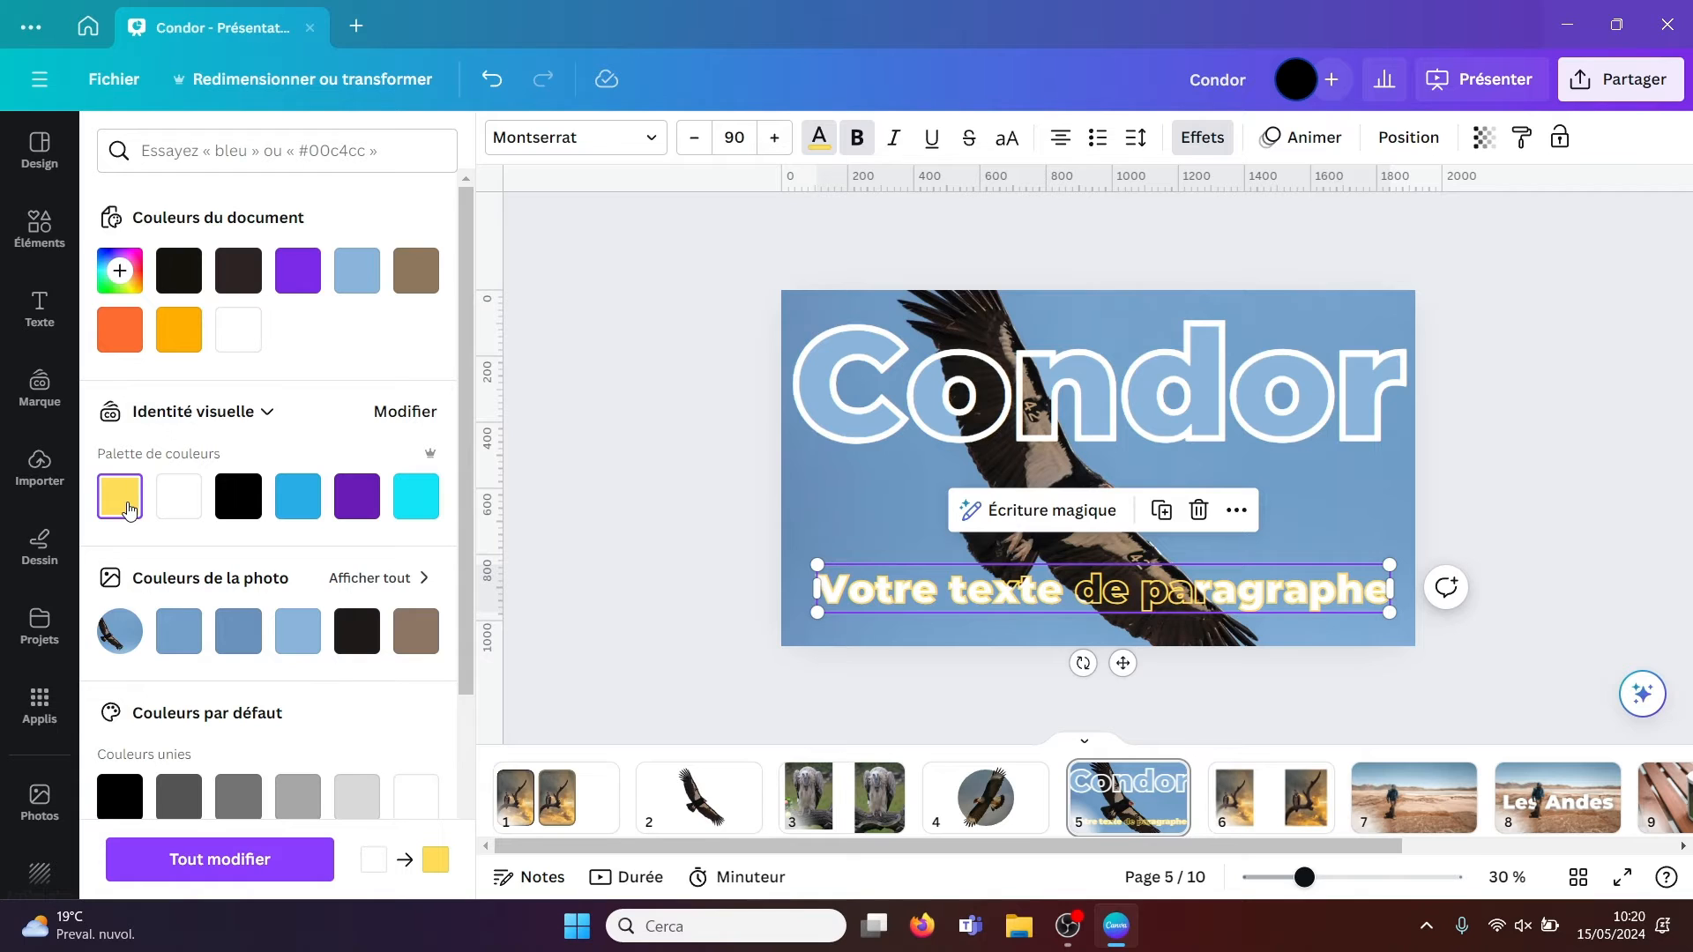
left_click(238, 496)
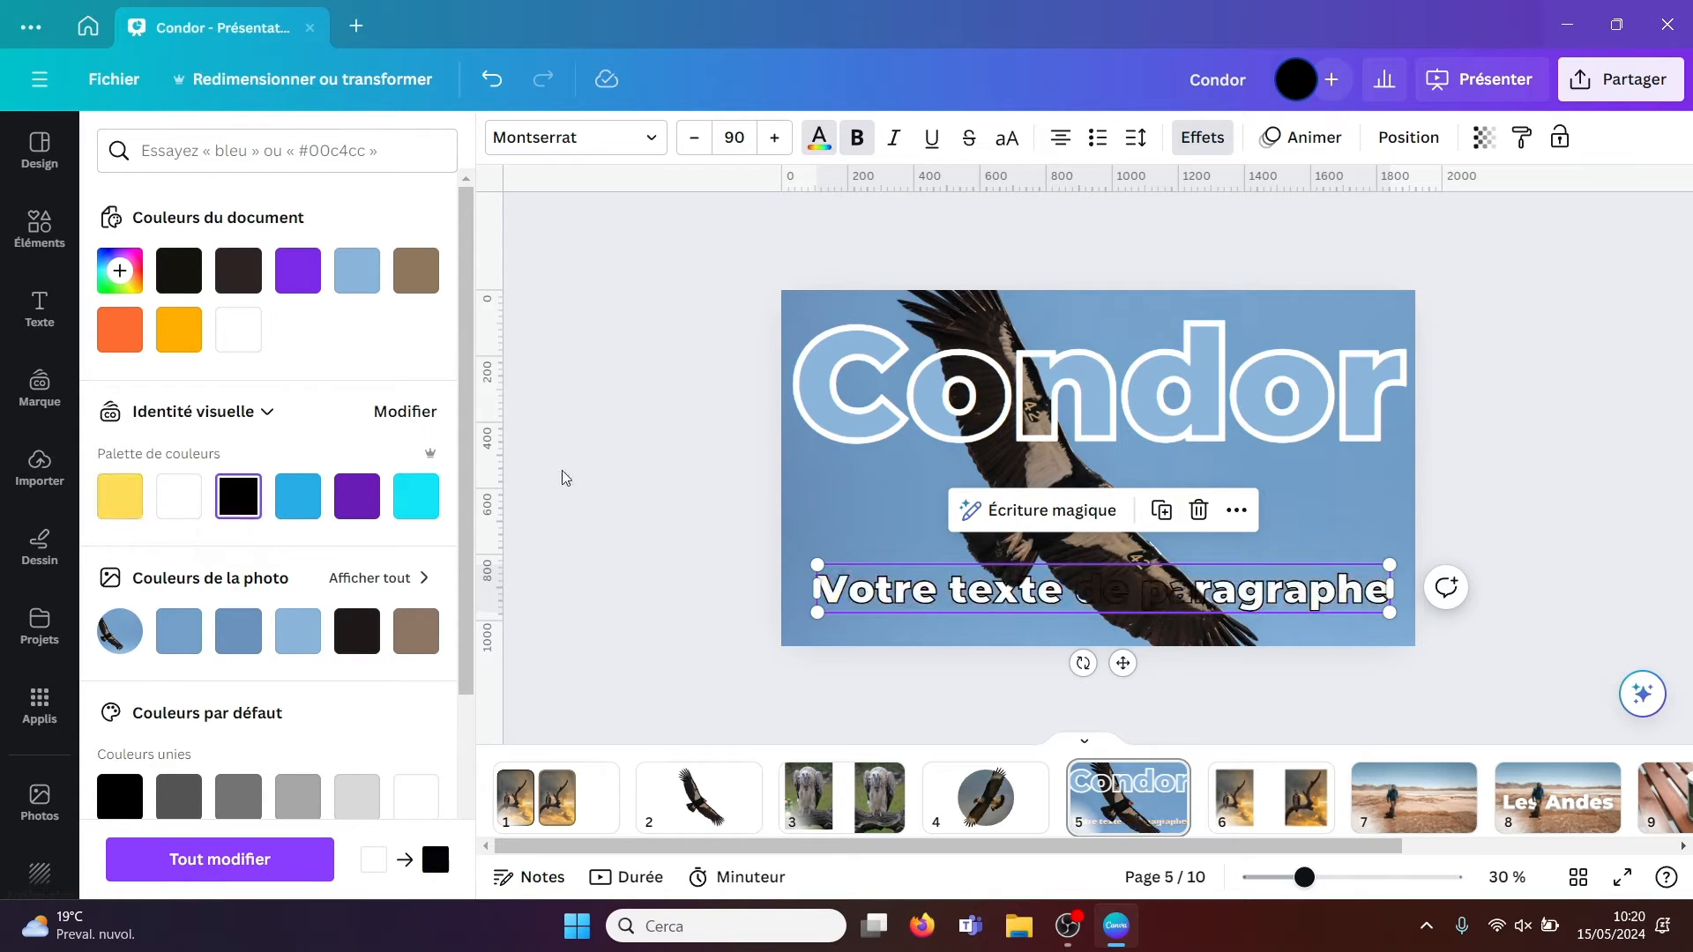
left_click(180, 501)
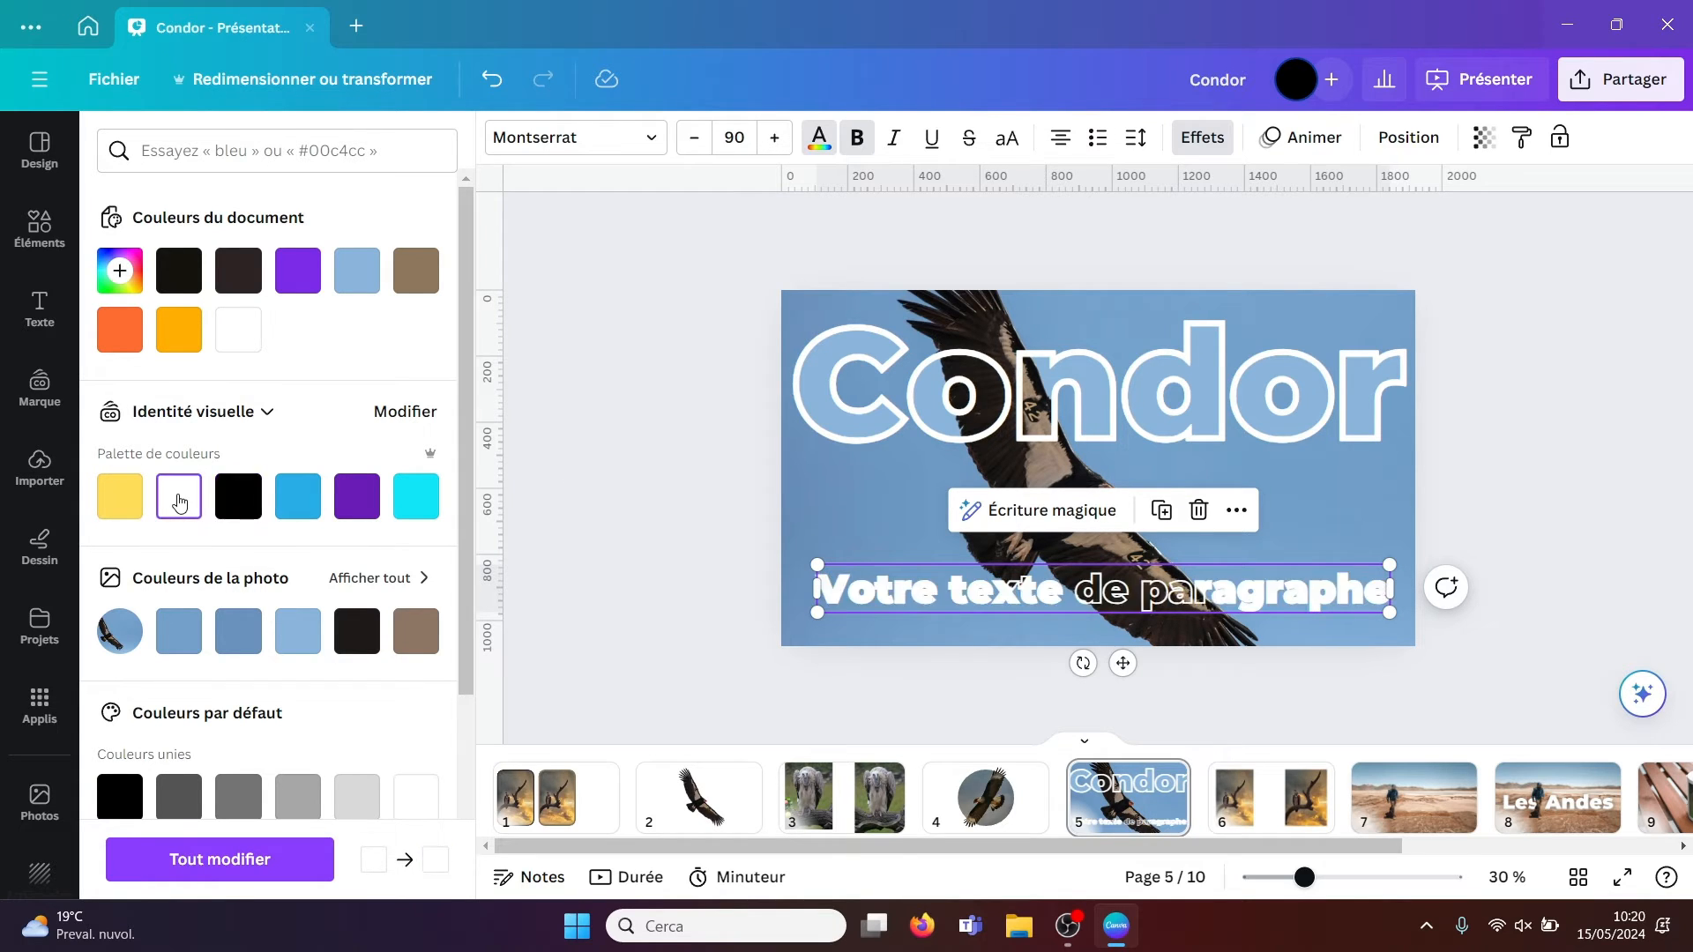
left_click(547, 464)
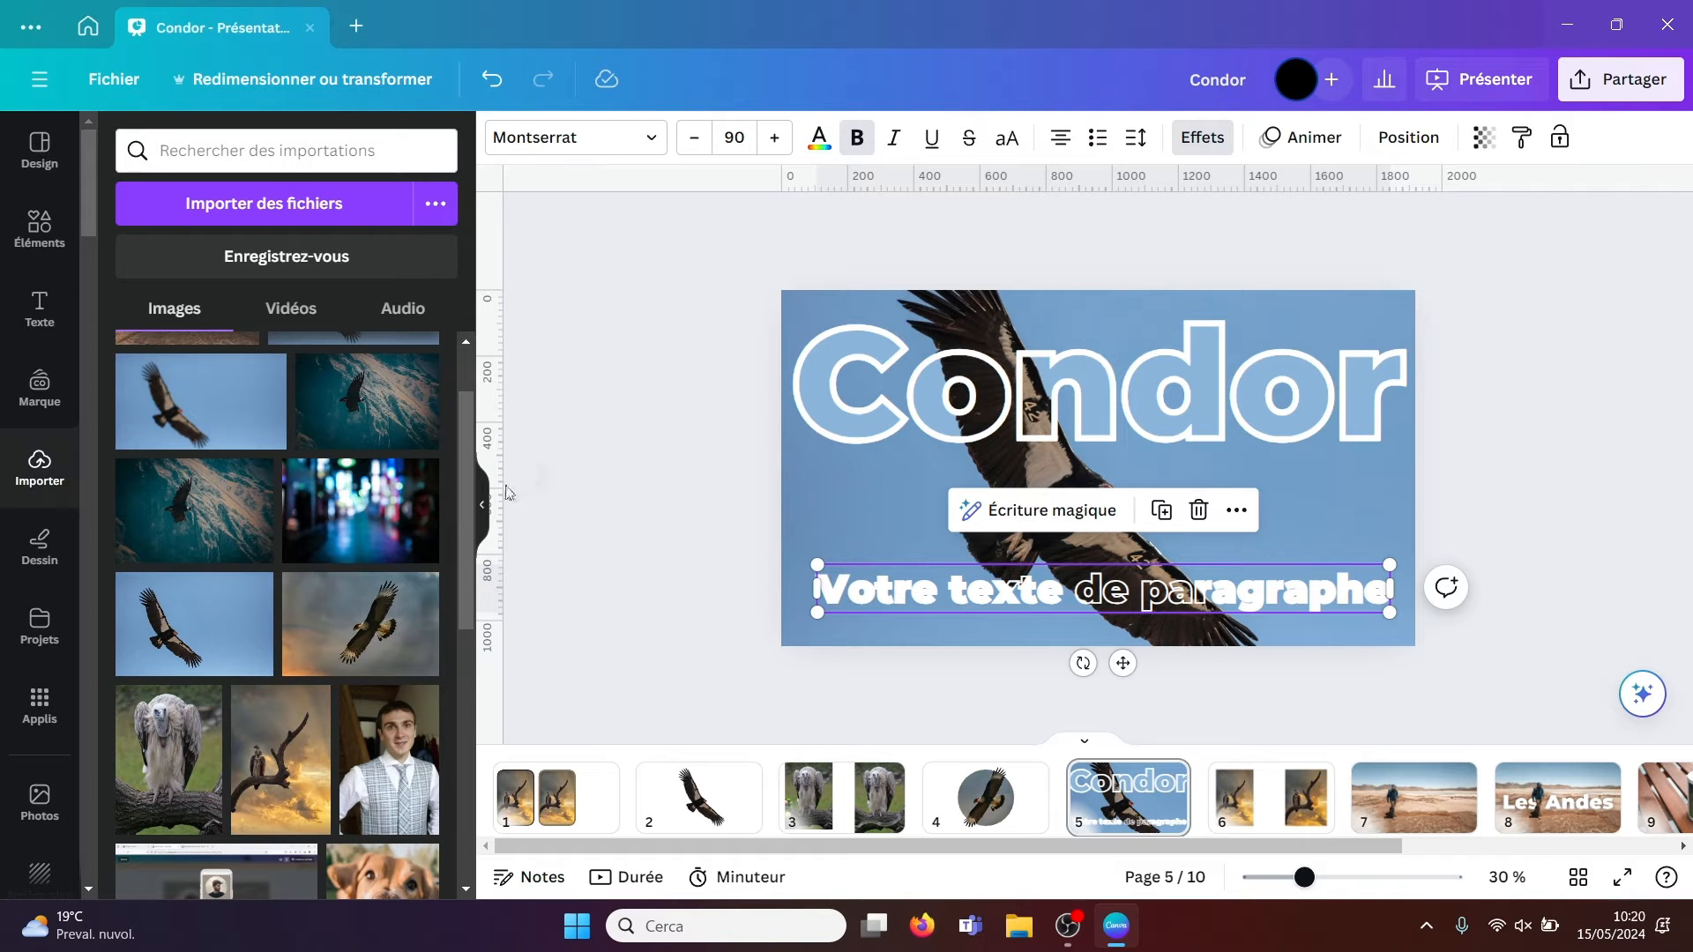
left_click(488, 507)
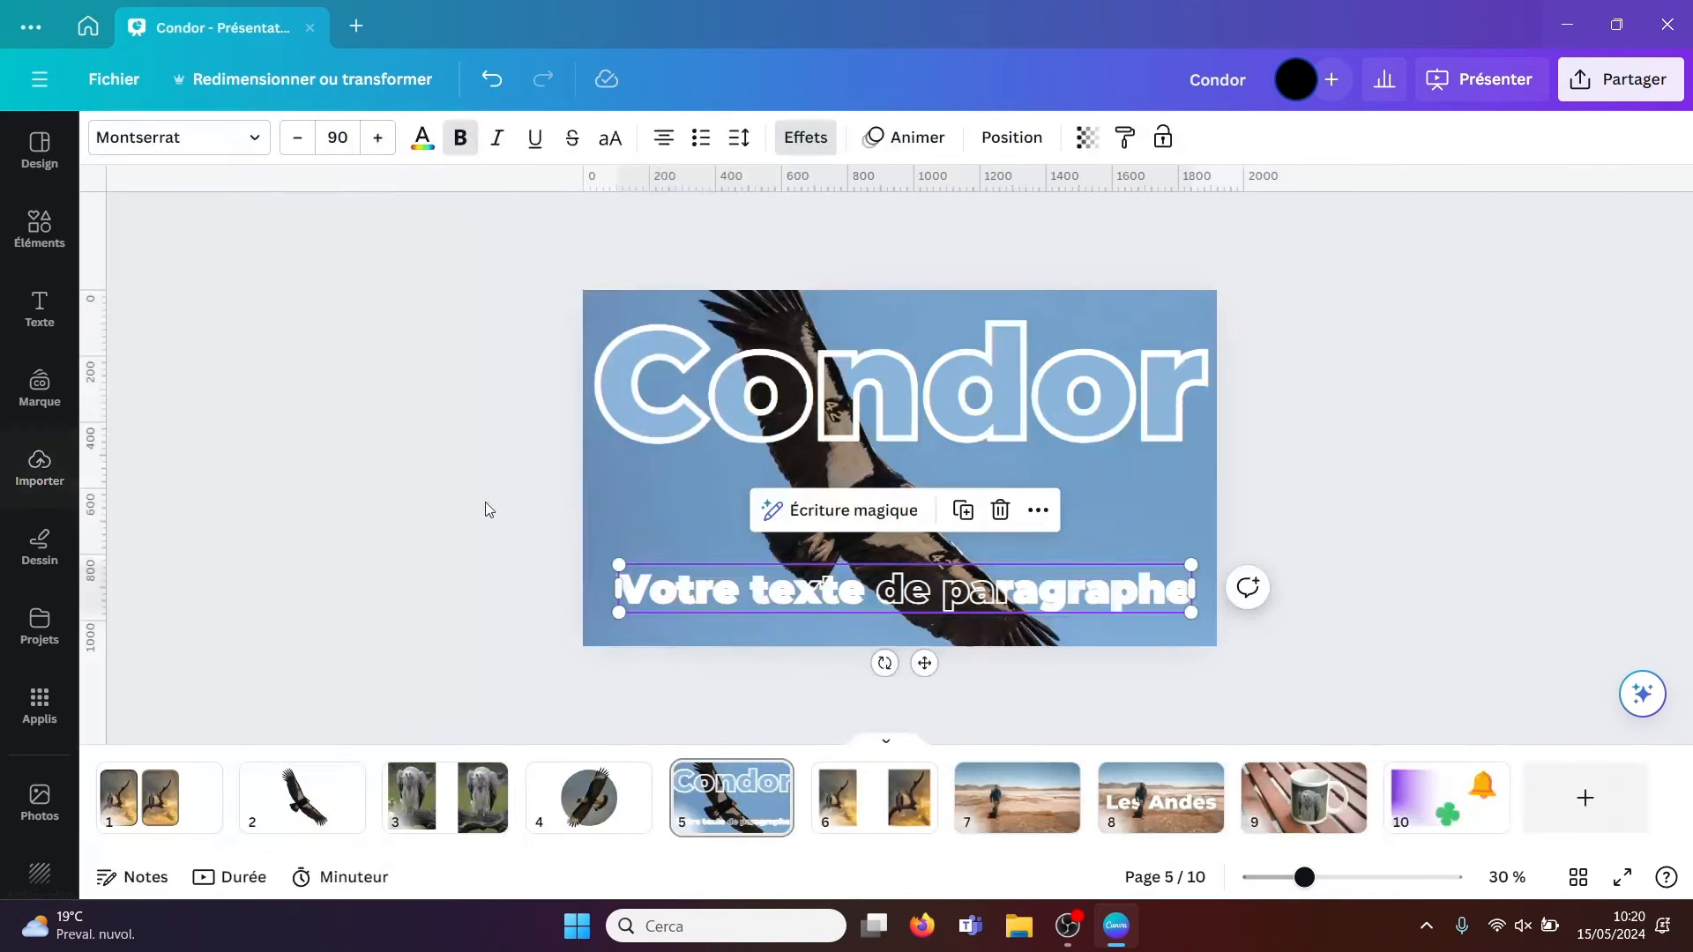
left_click(1442, 447)
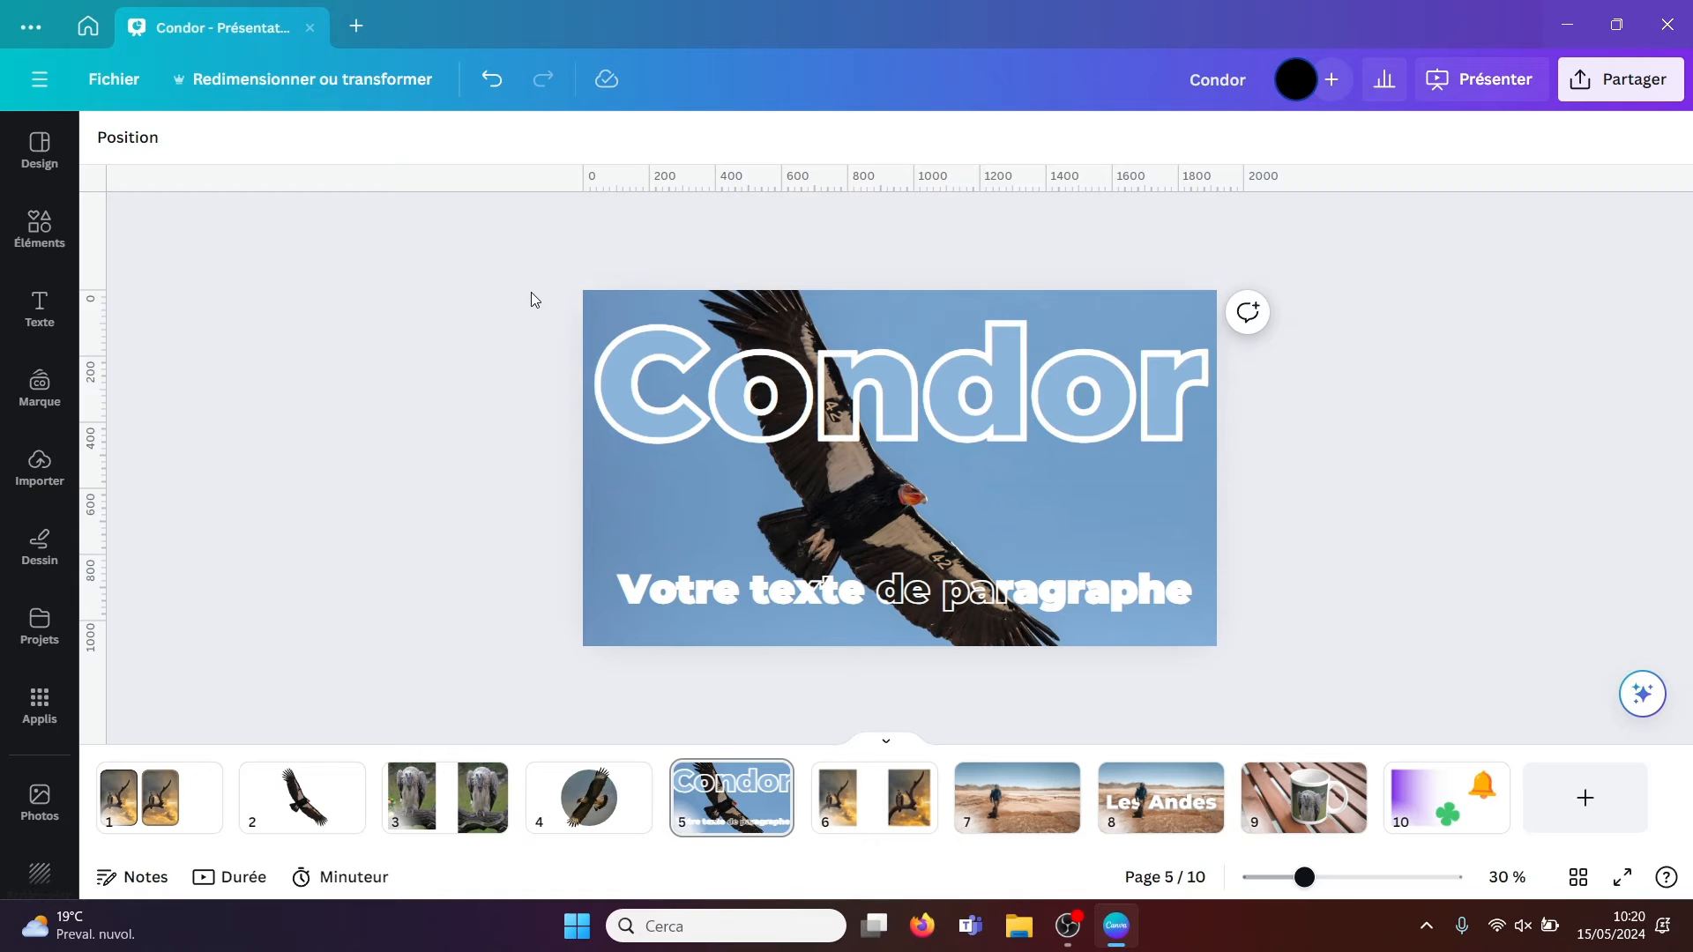
- Delete both the outlined and the solid white paragraph text layers from page 5
left_click(128, 138)
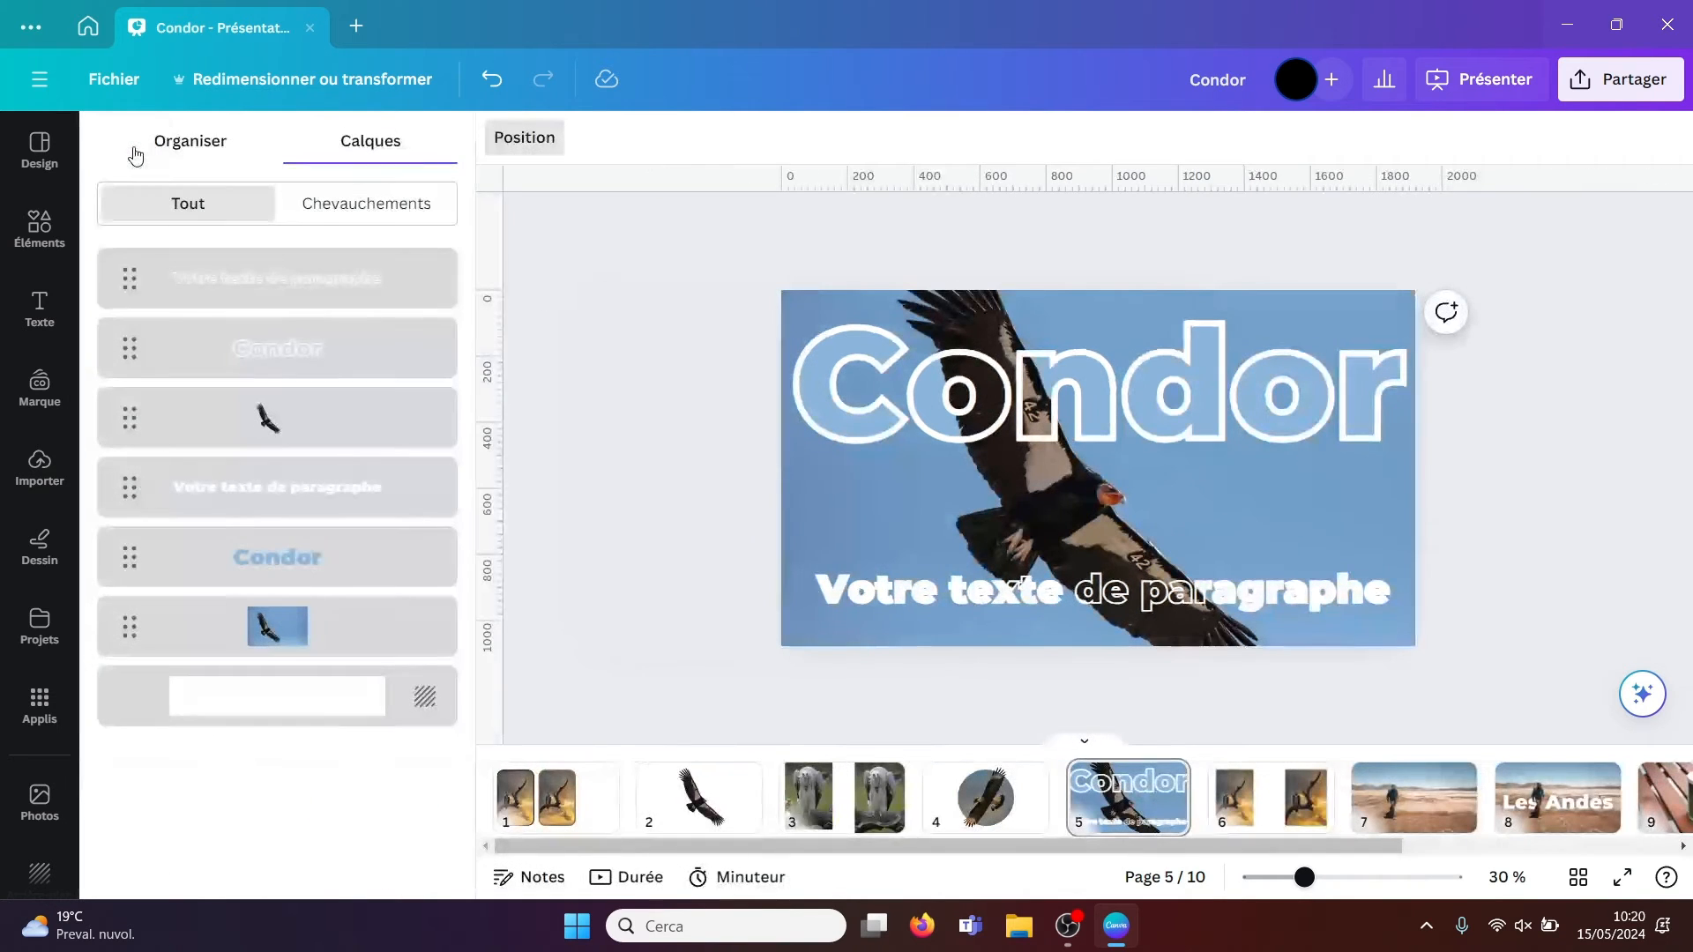
left_click(344, 281)
key("Delete")
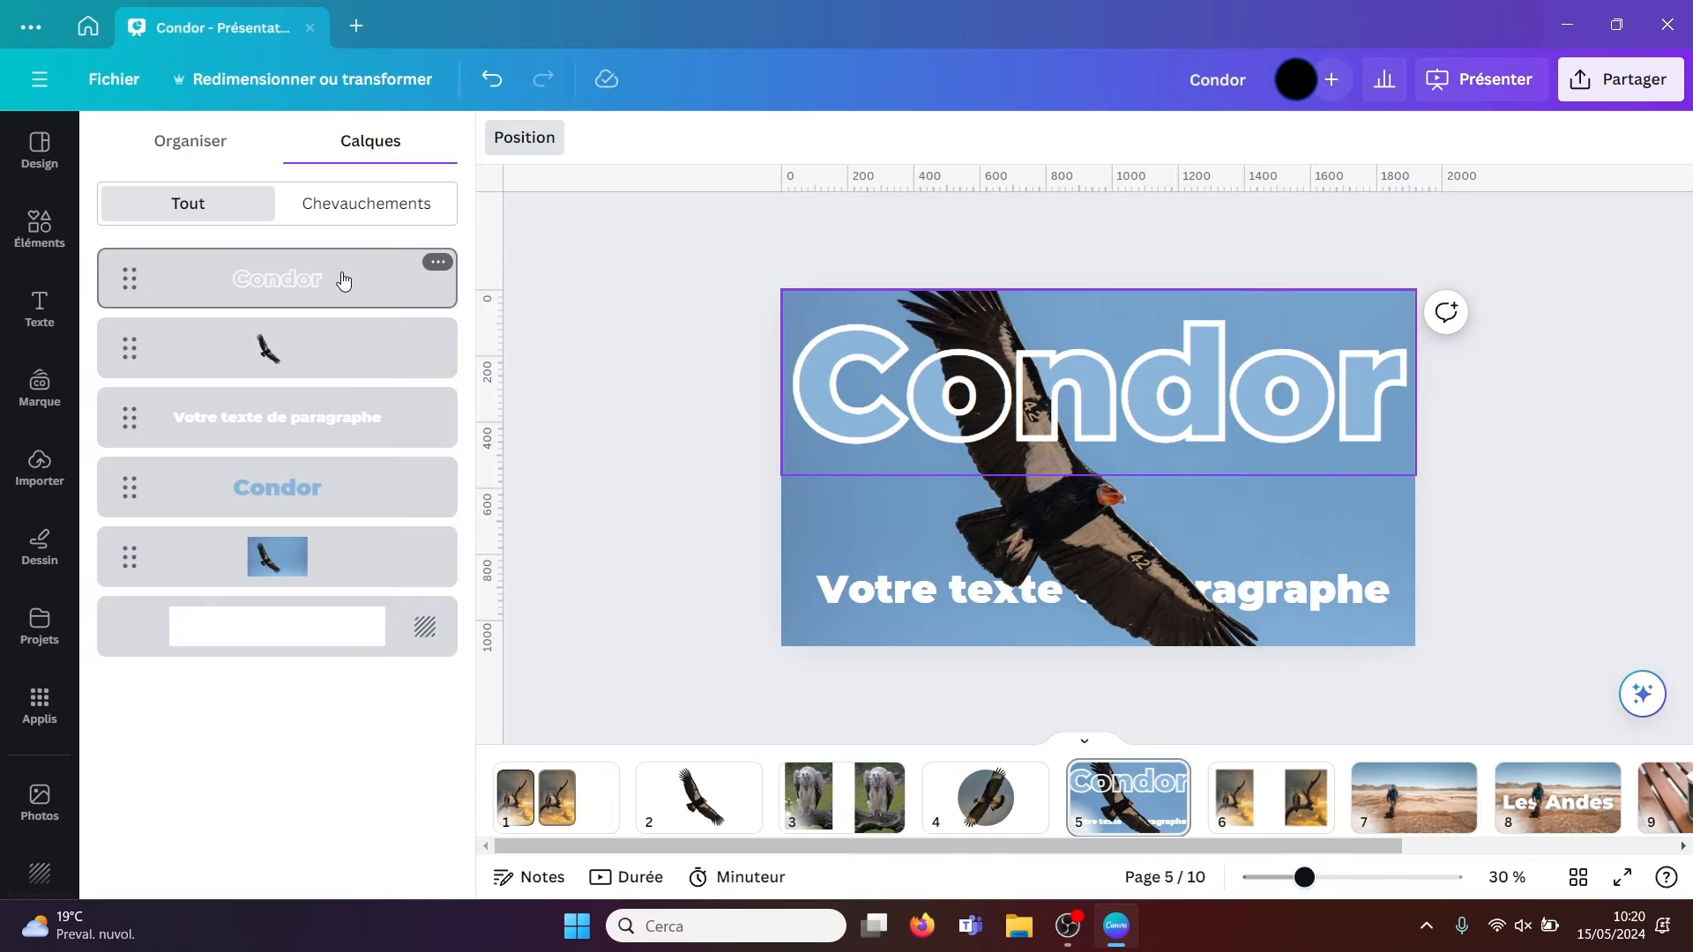
left_click(326, 426)
key("Delete")
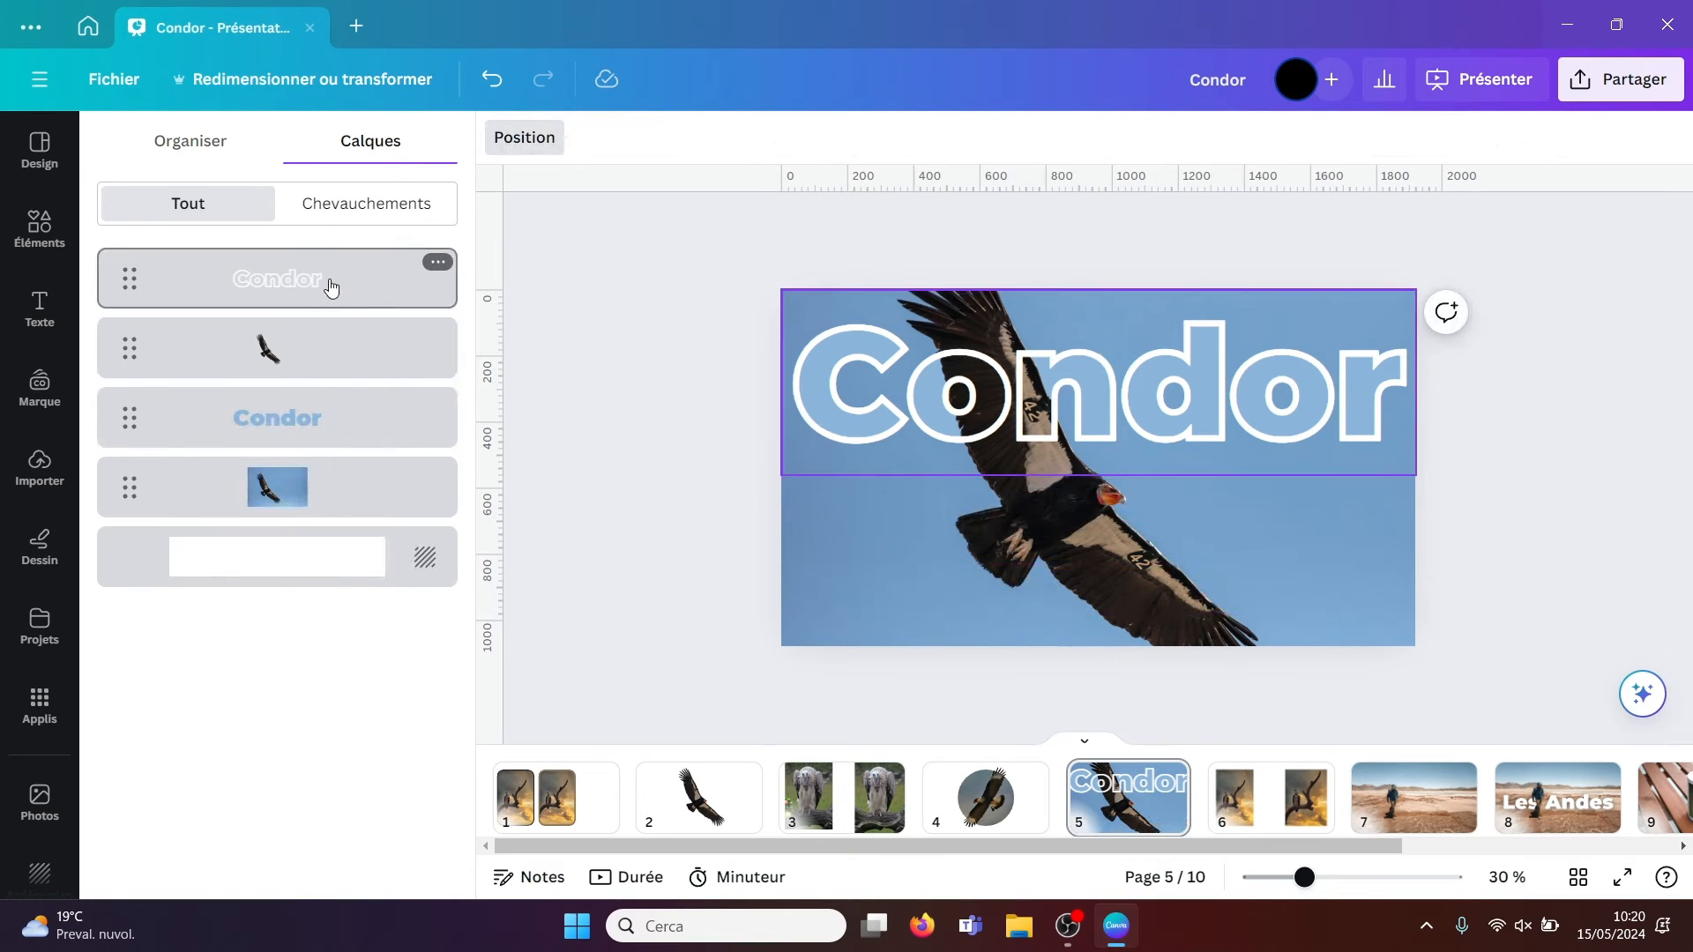
- Examine the layer order of the outlined Condor title, bird cut-out, solid blue title and background photo
left_click(332, 286)
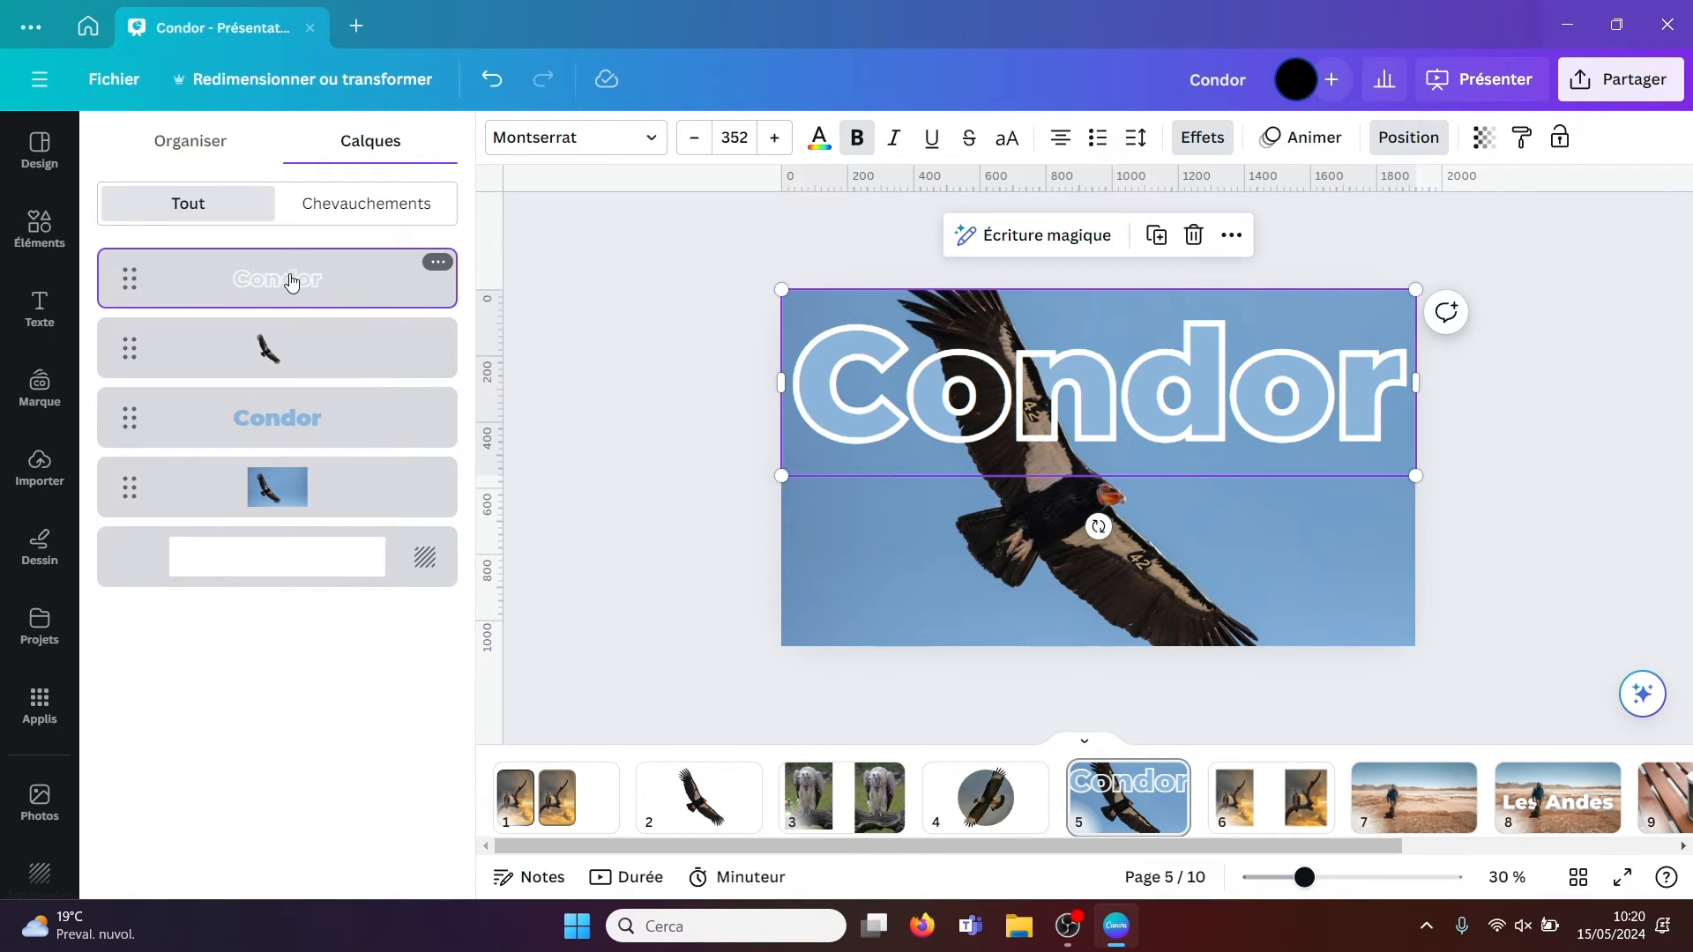
left_click(275, 351)
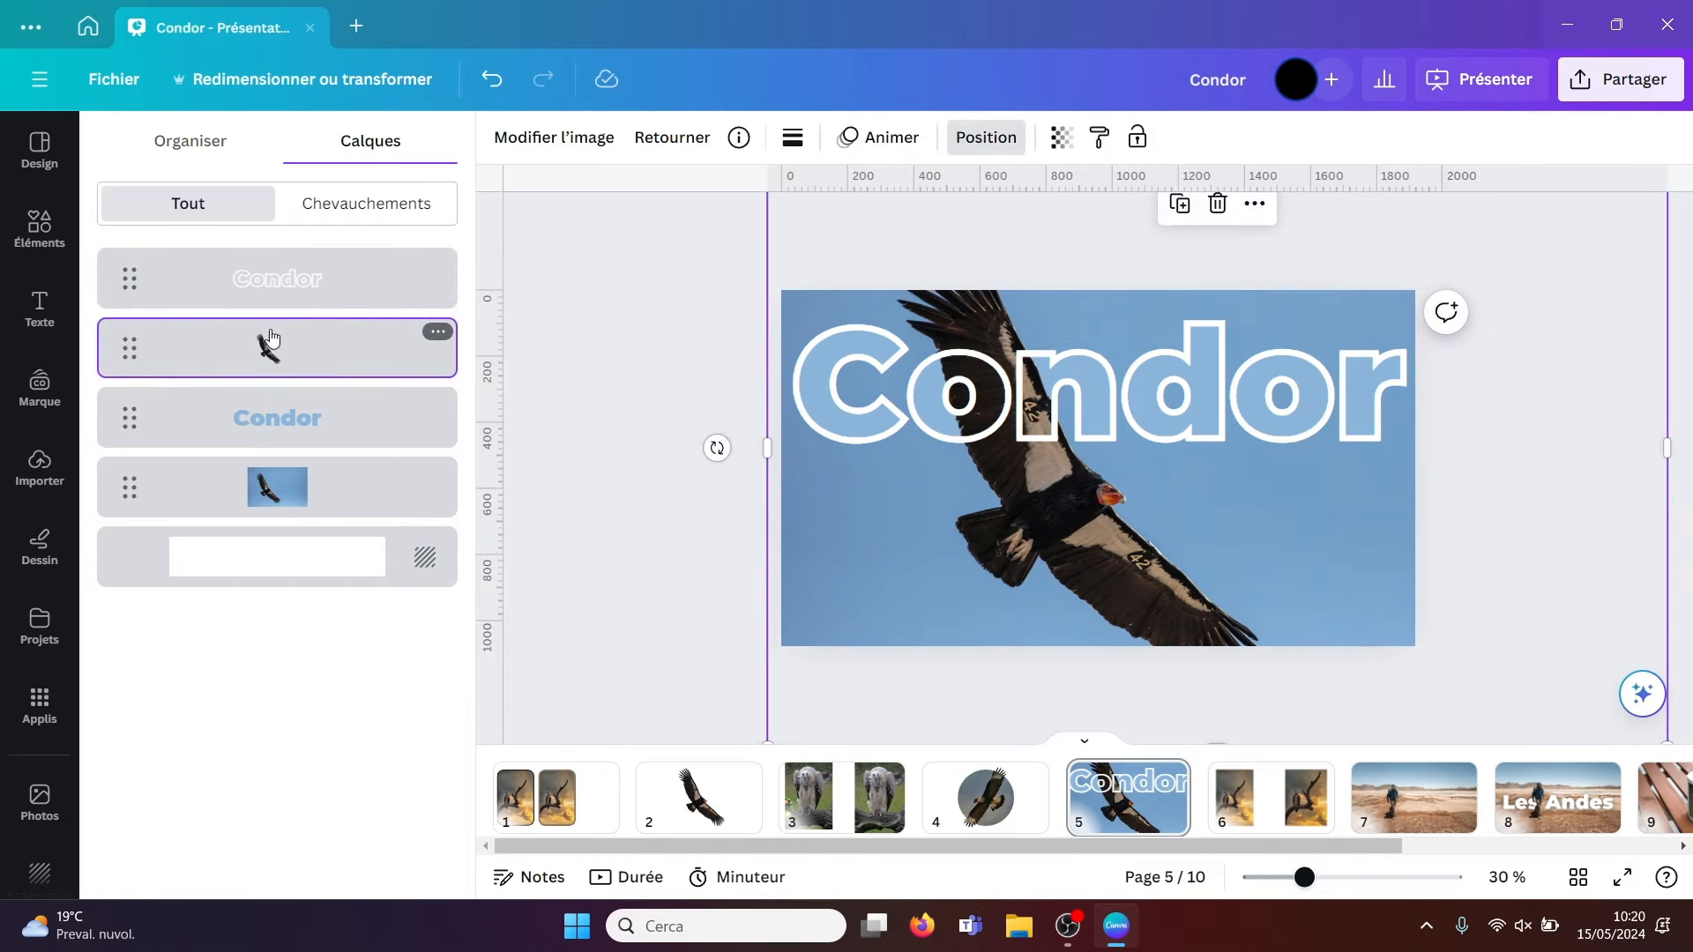
left_click(273, 433)
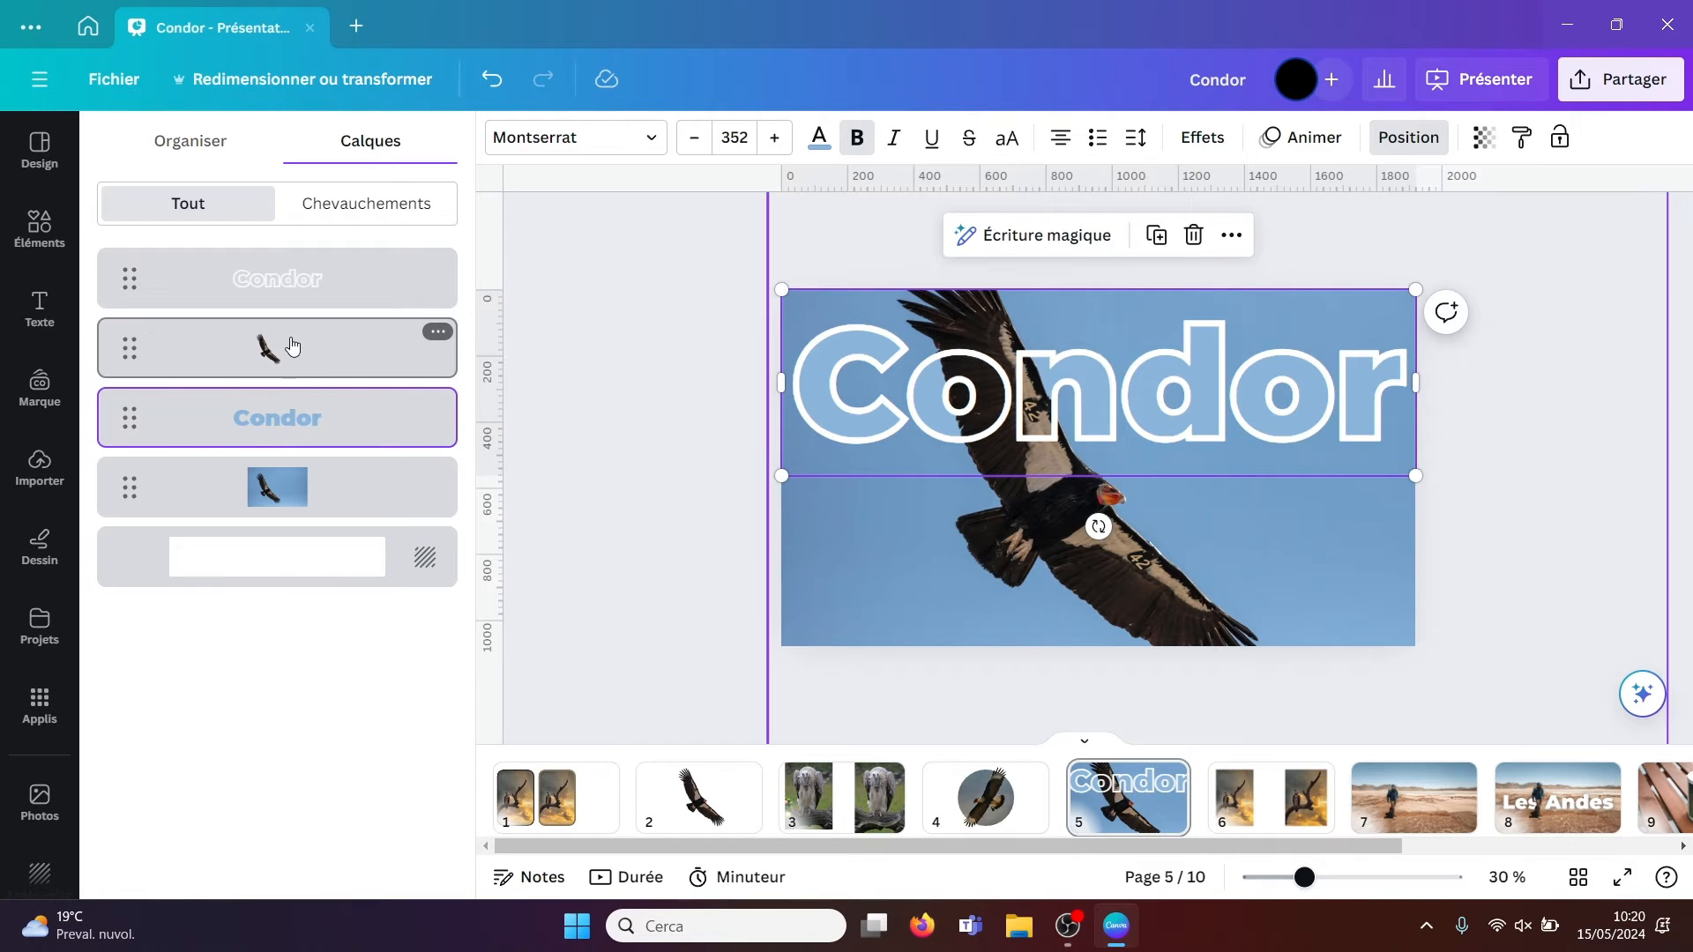
left_click(289, 489)
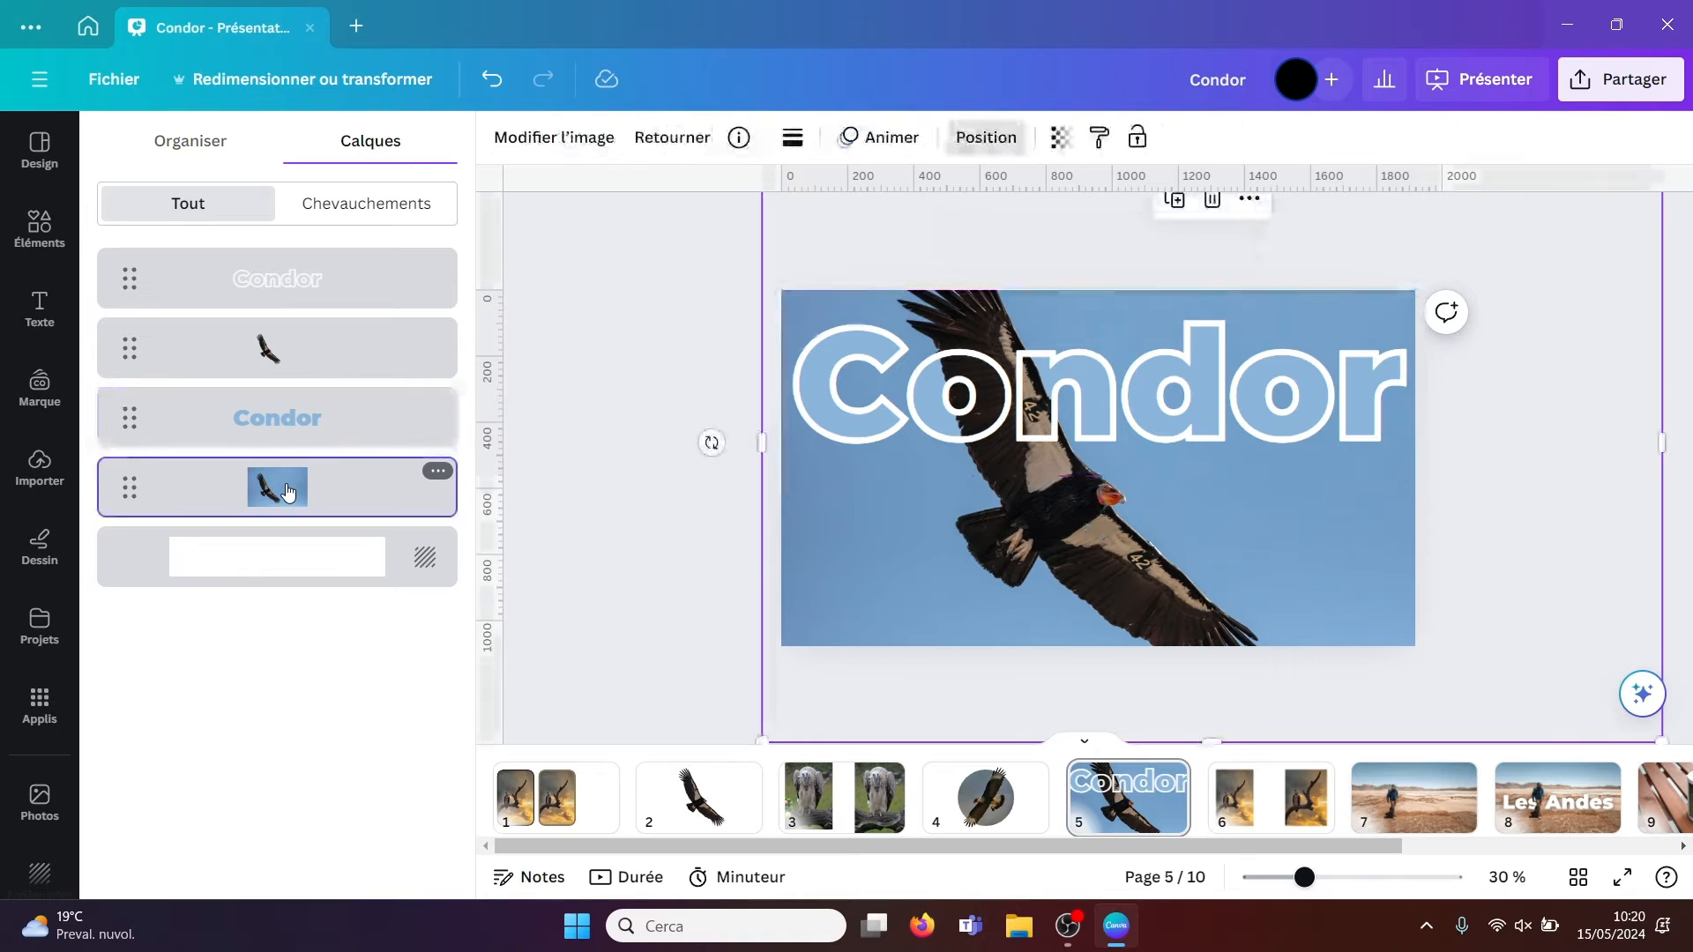
left_click(277, 353)
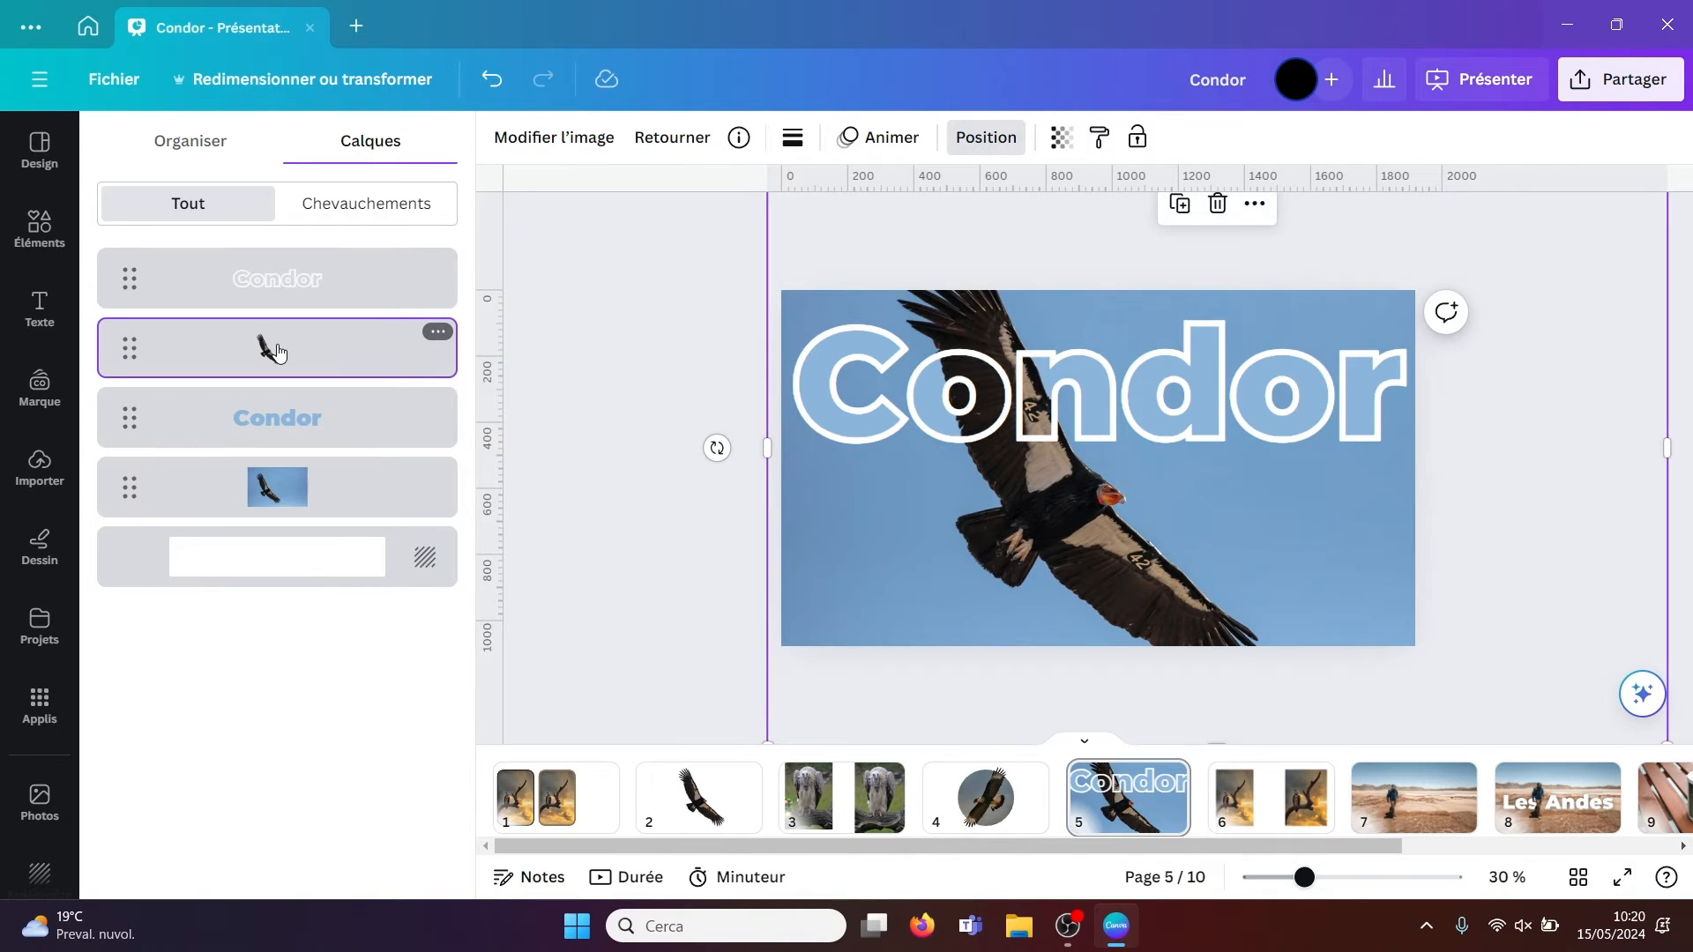
left_click(1270, 815)
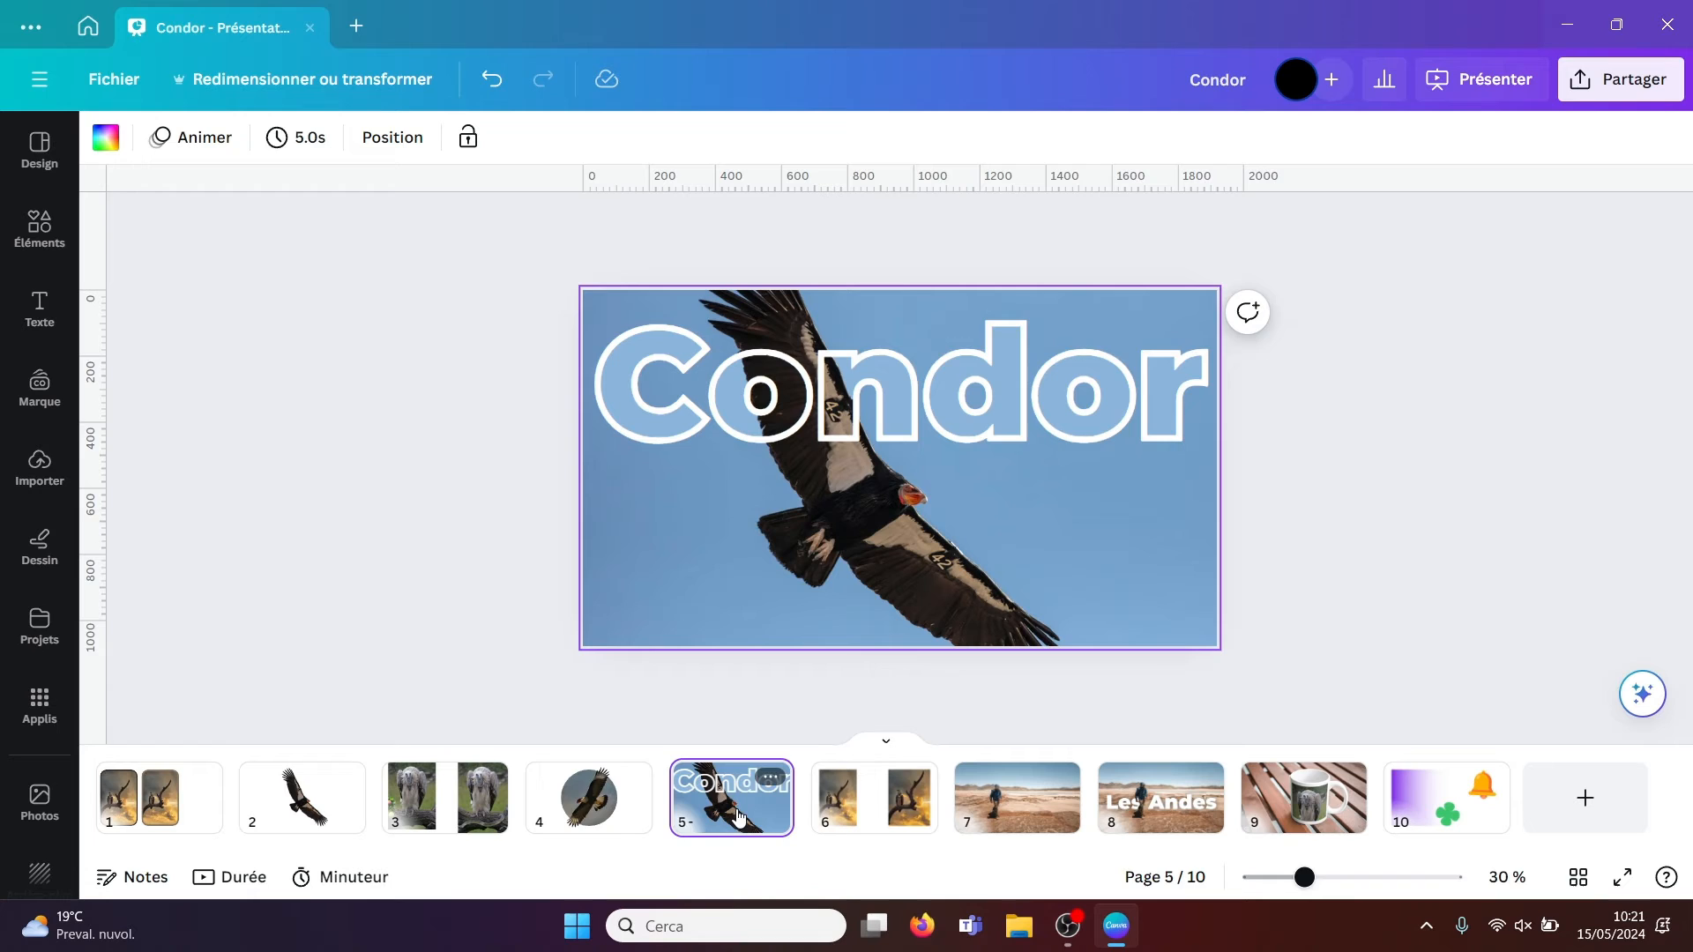
- Apply the automatic adjustment to the left vulture photo on page 6 and check which image areas can be adjusted
left_click(873, 798)
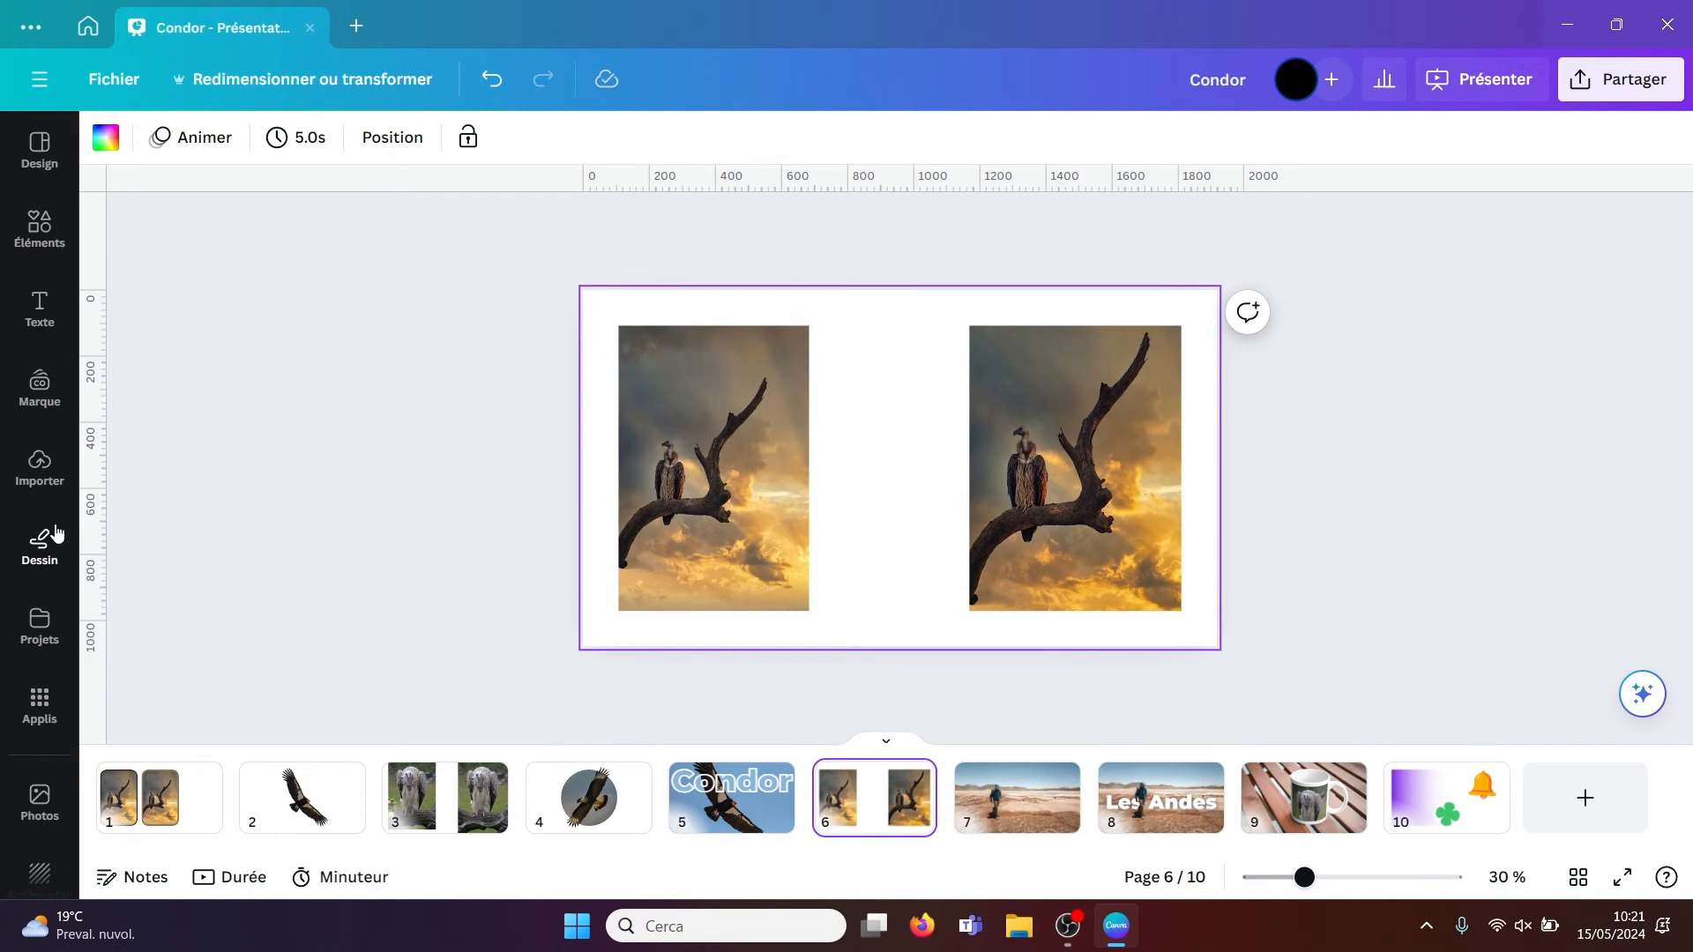
left_click(659, 406)
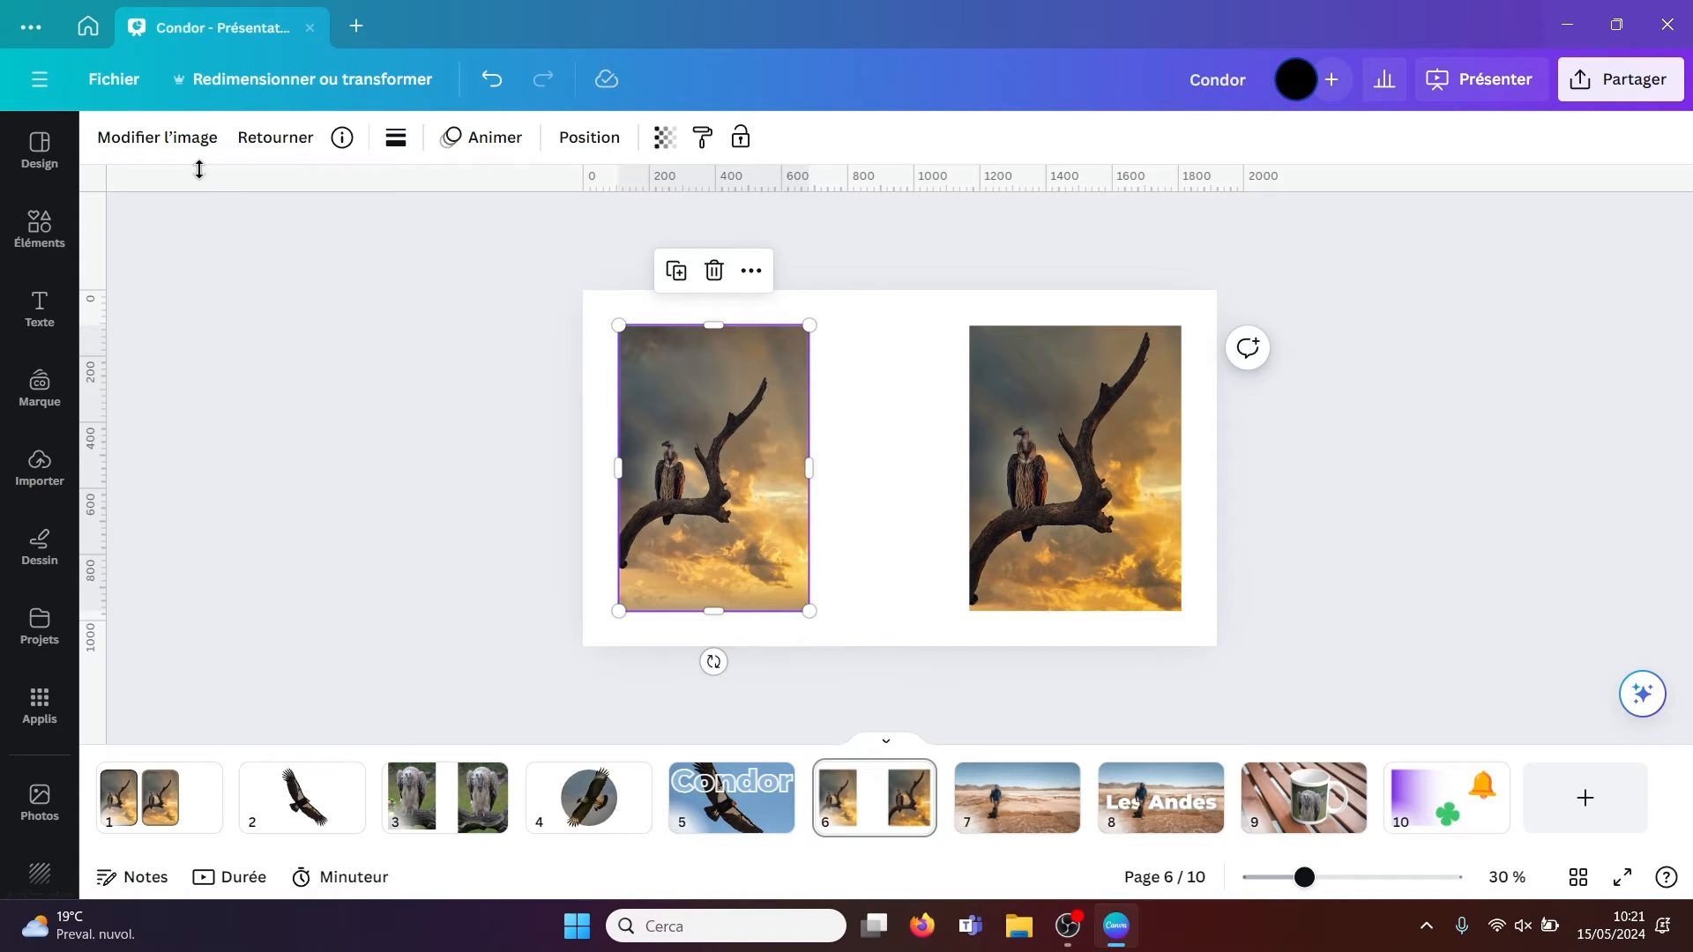
left_click(159, 143)
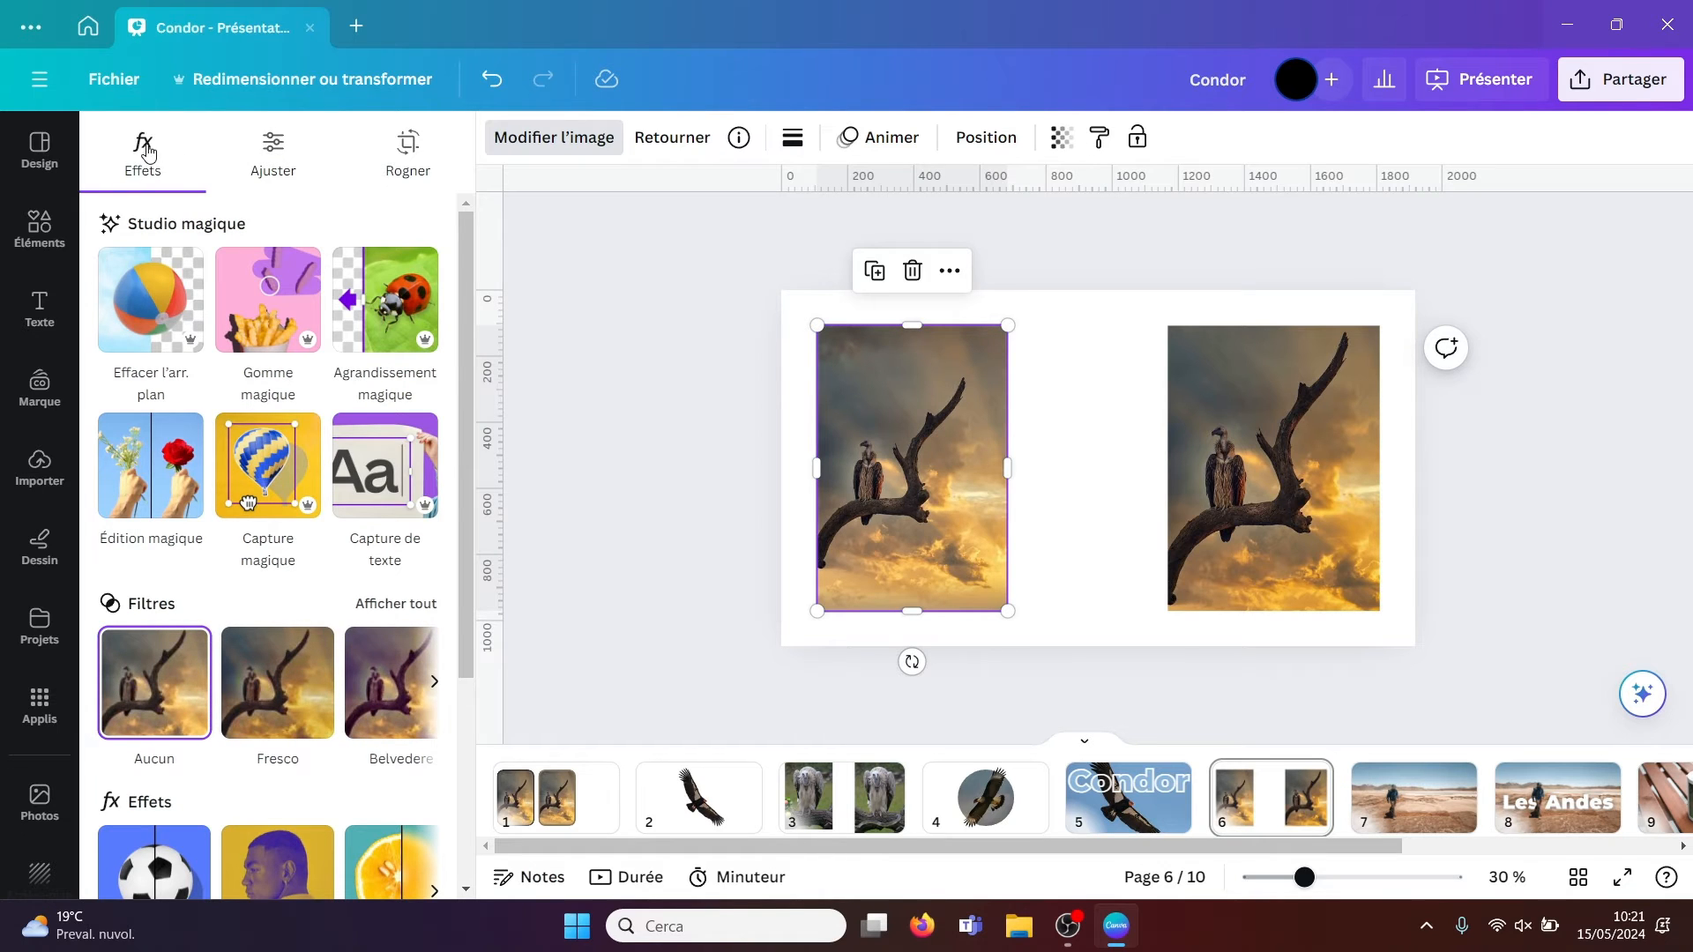
left_click(270, 155)
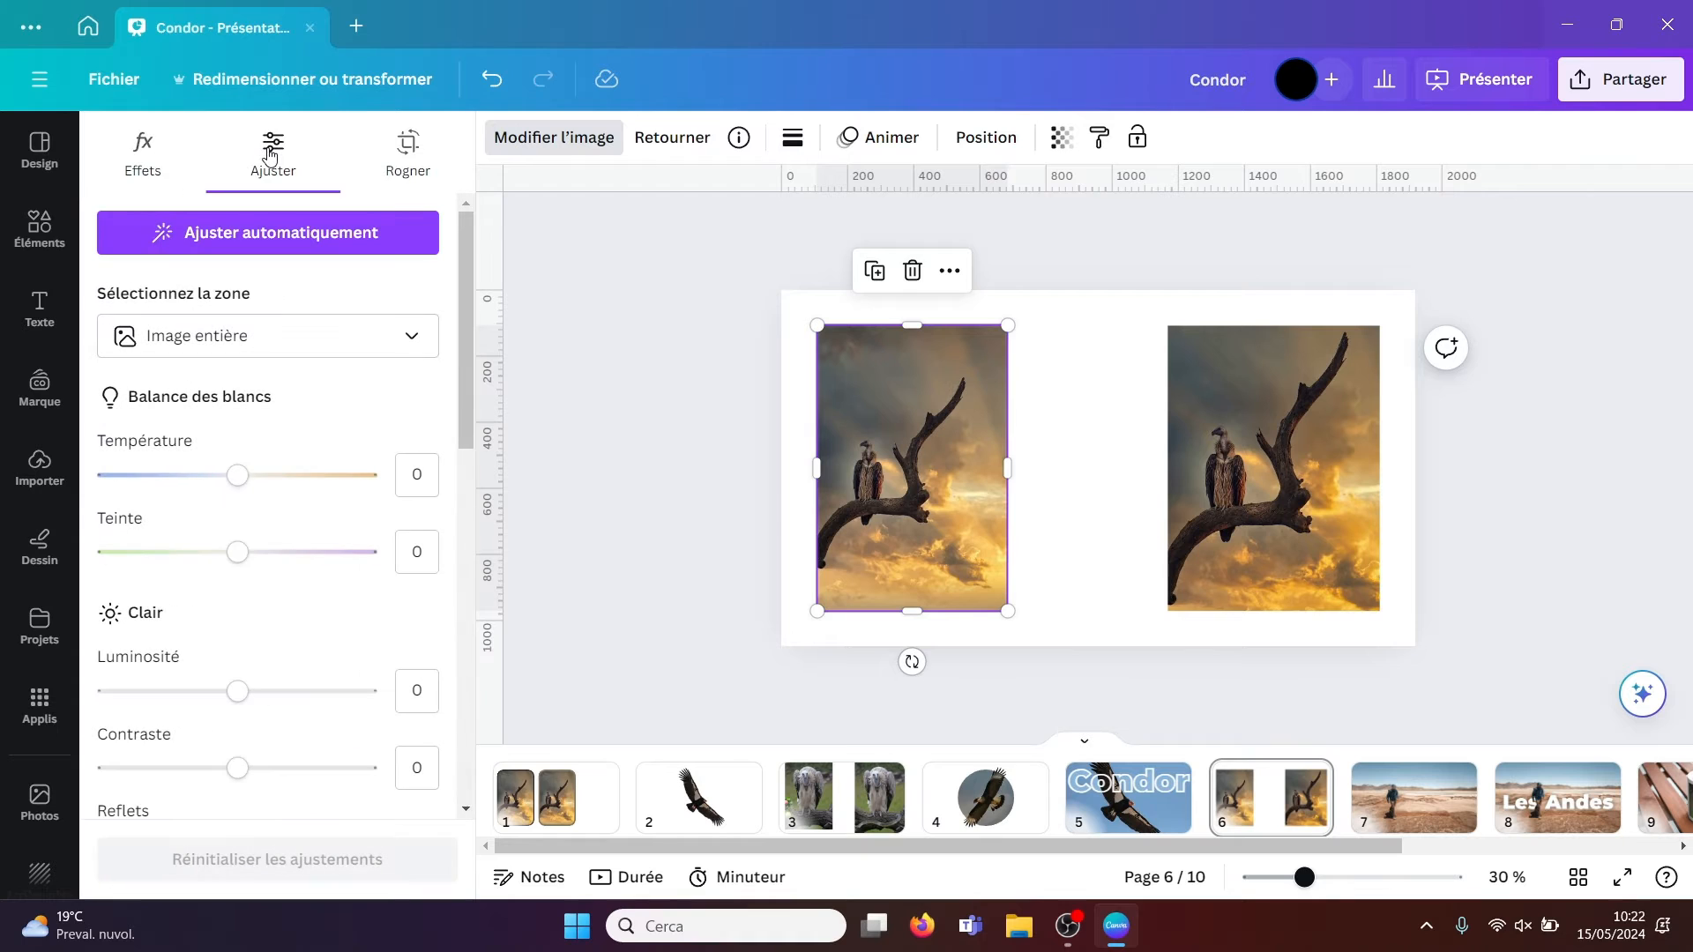
left_click(257, 236)
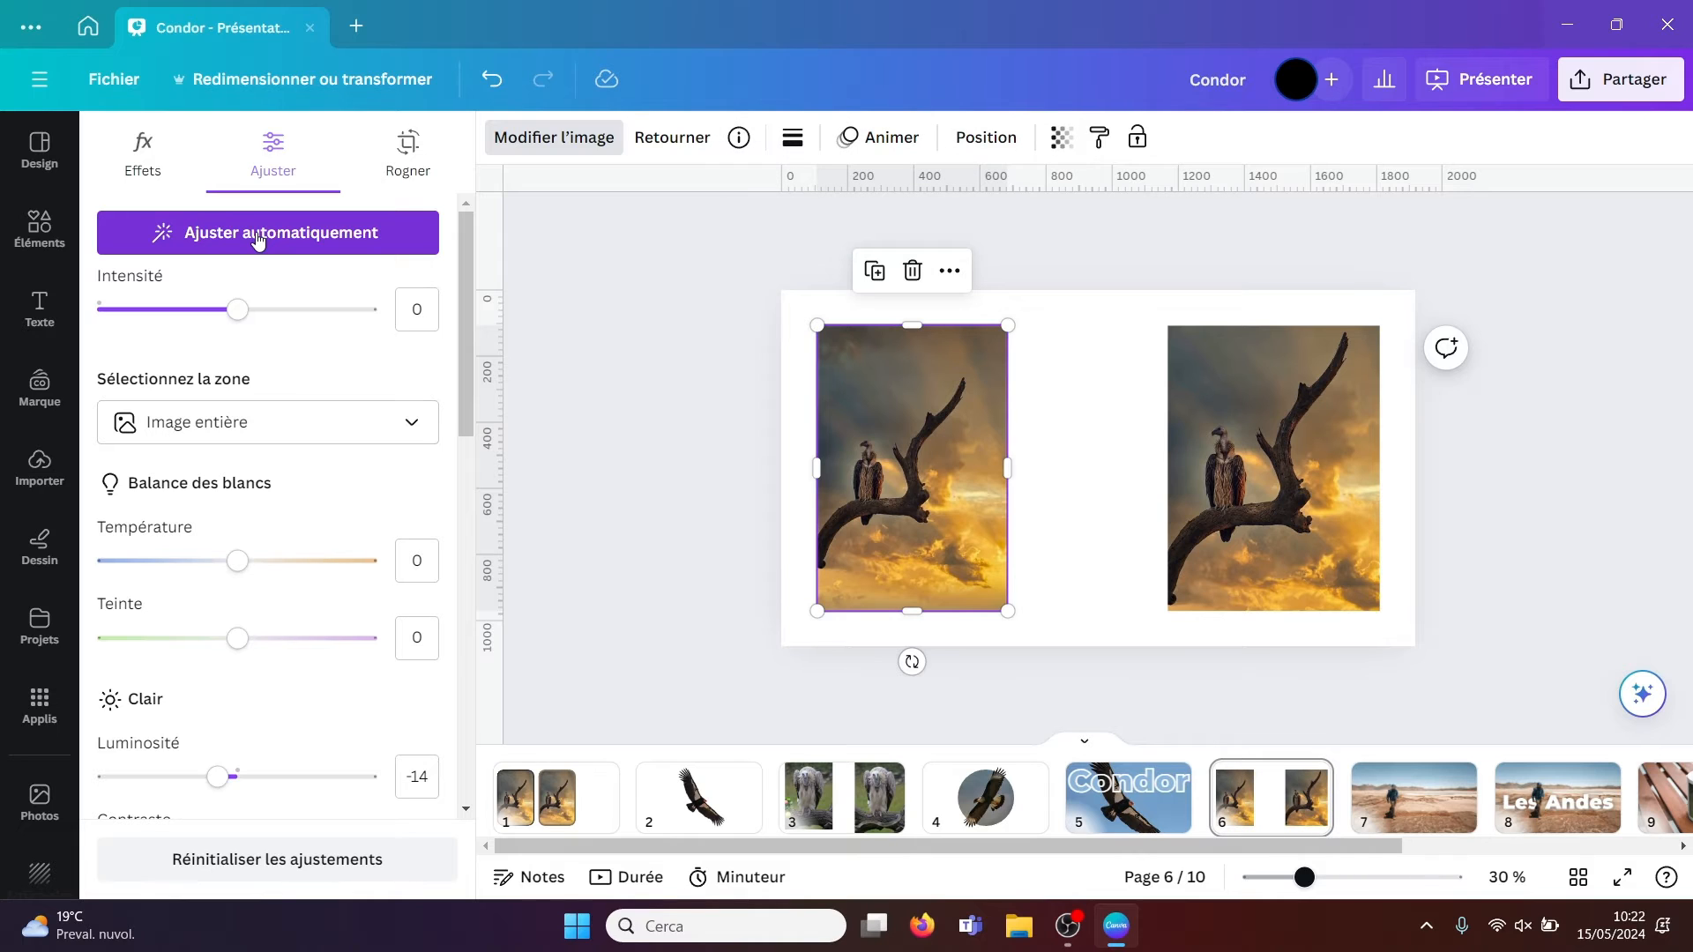
left_click(410, 425)
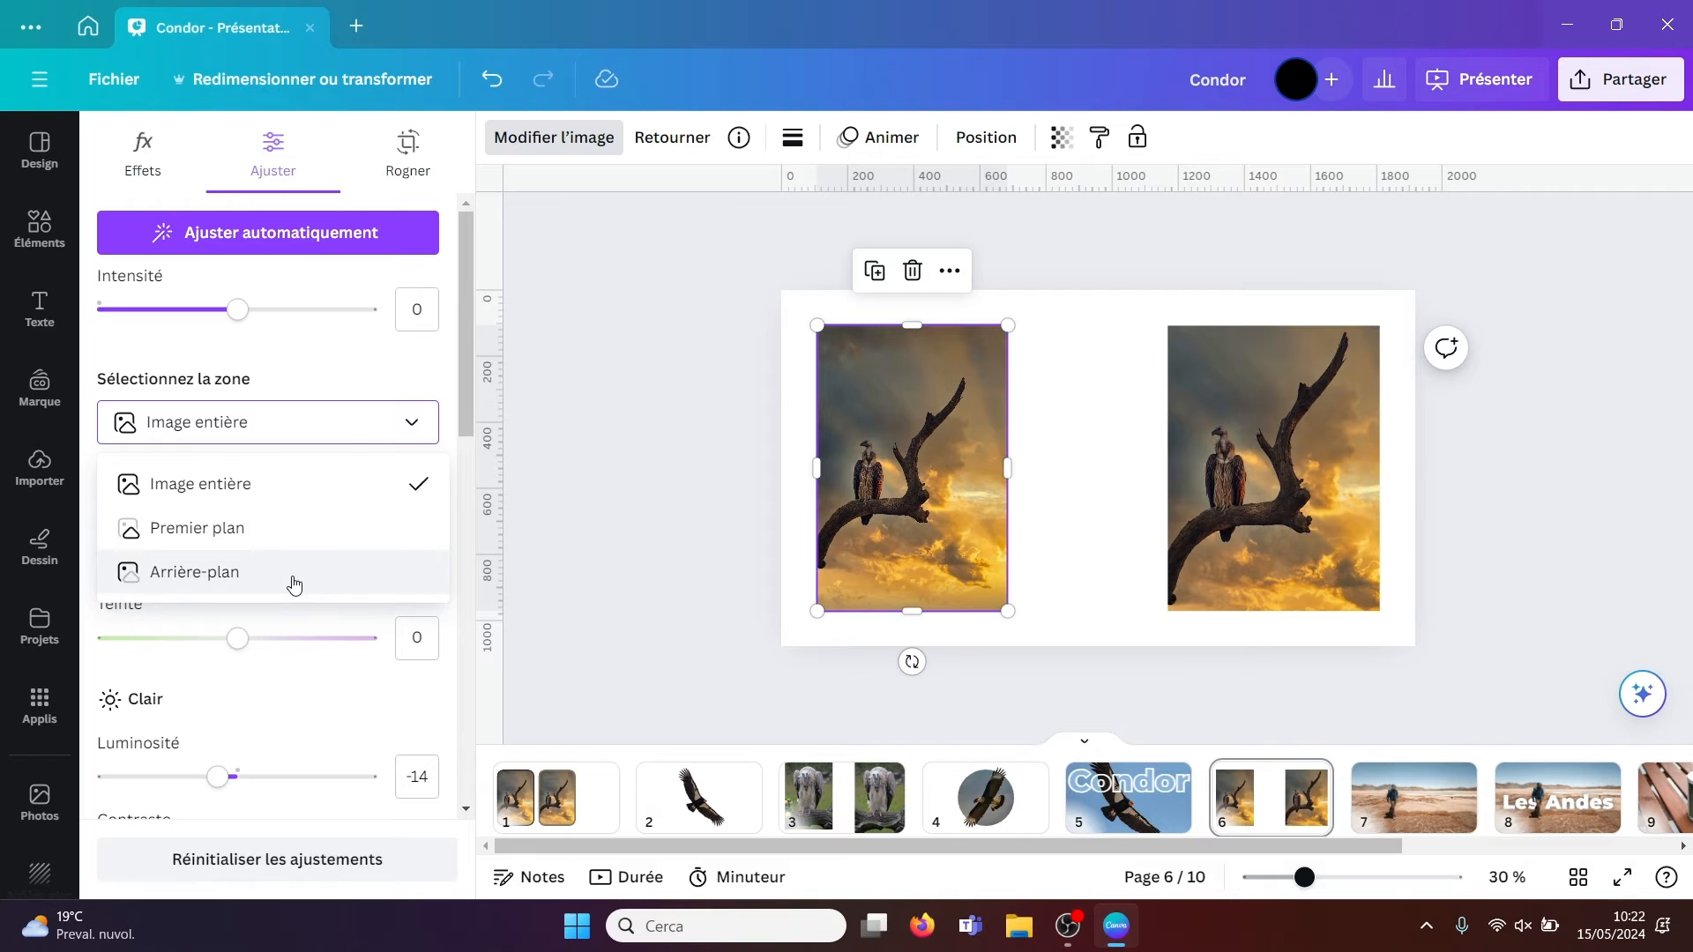
left_click(371, 382)
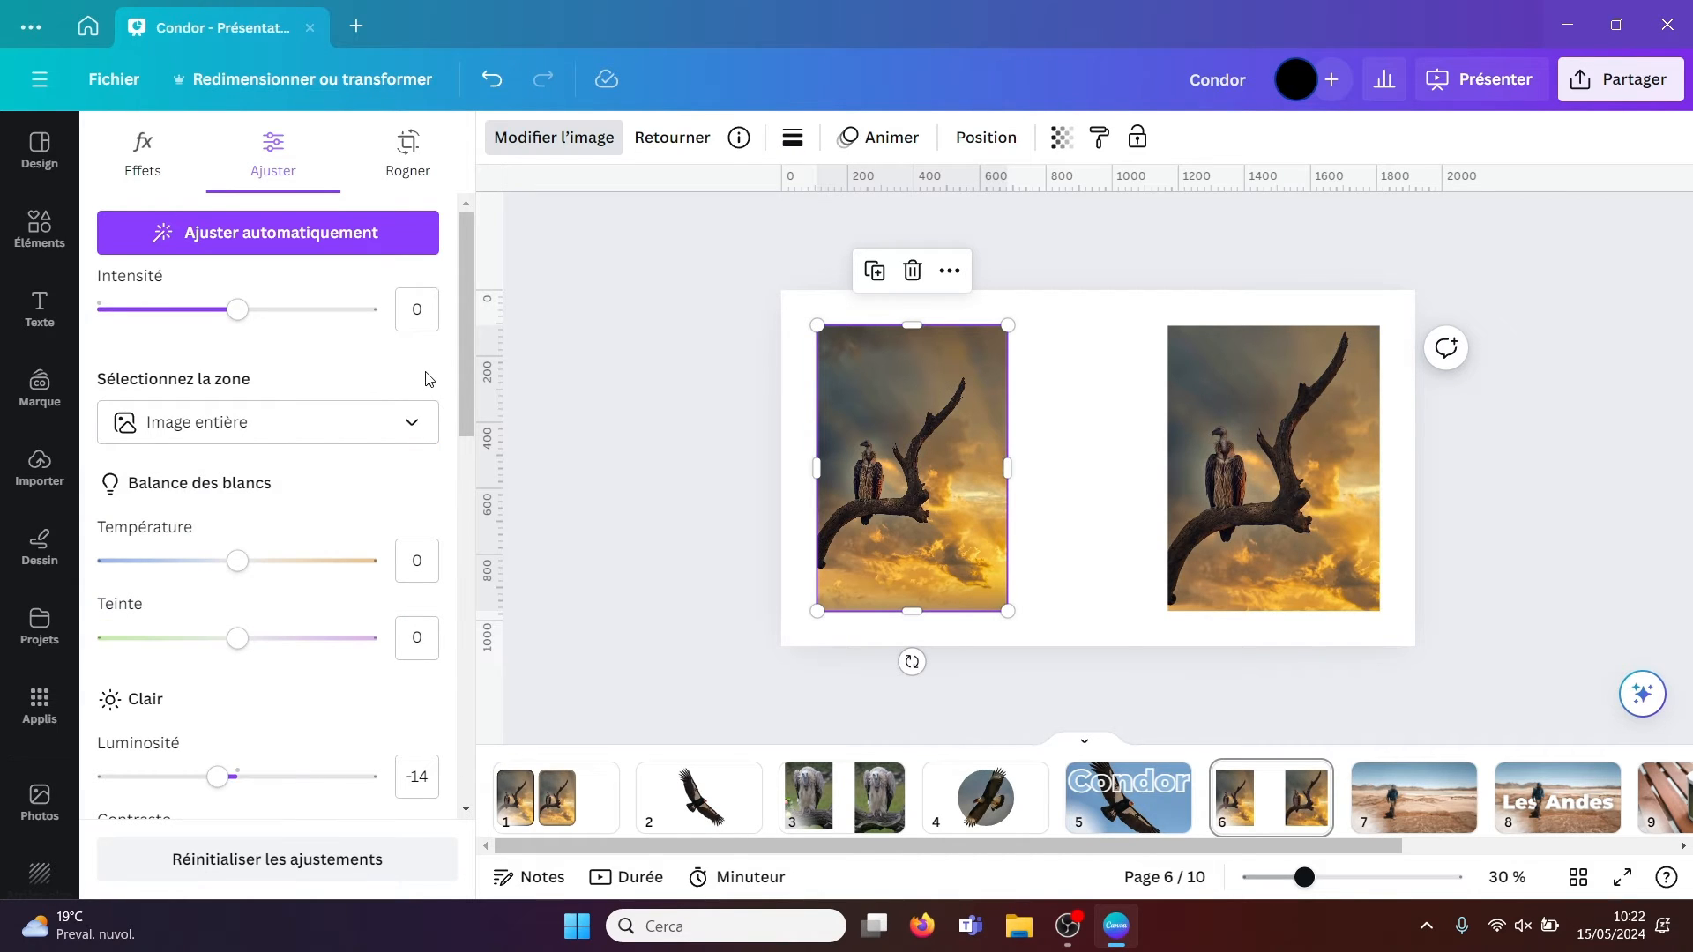
left_click_drag(464, 381, 473, 335)
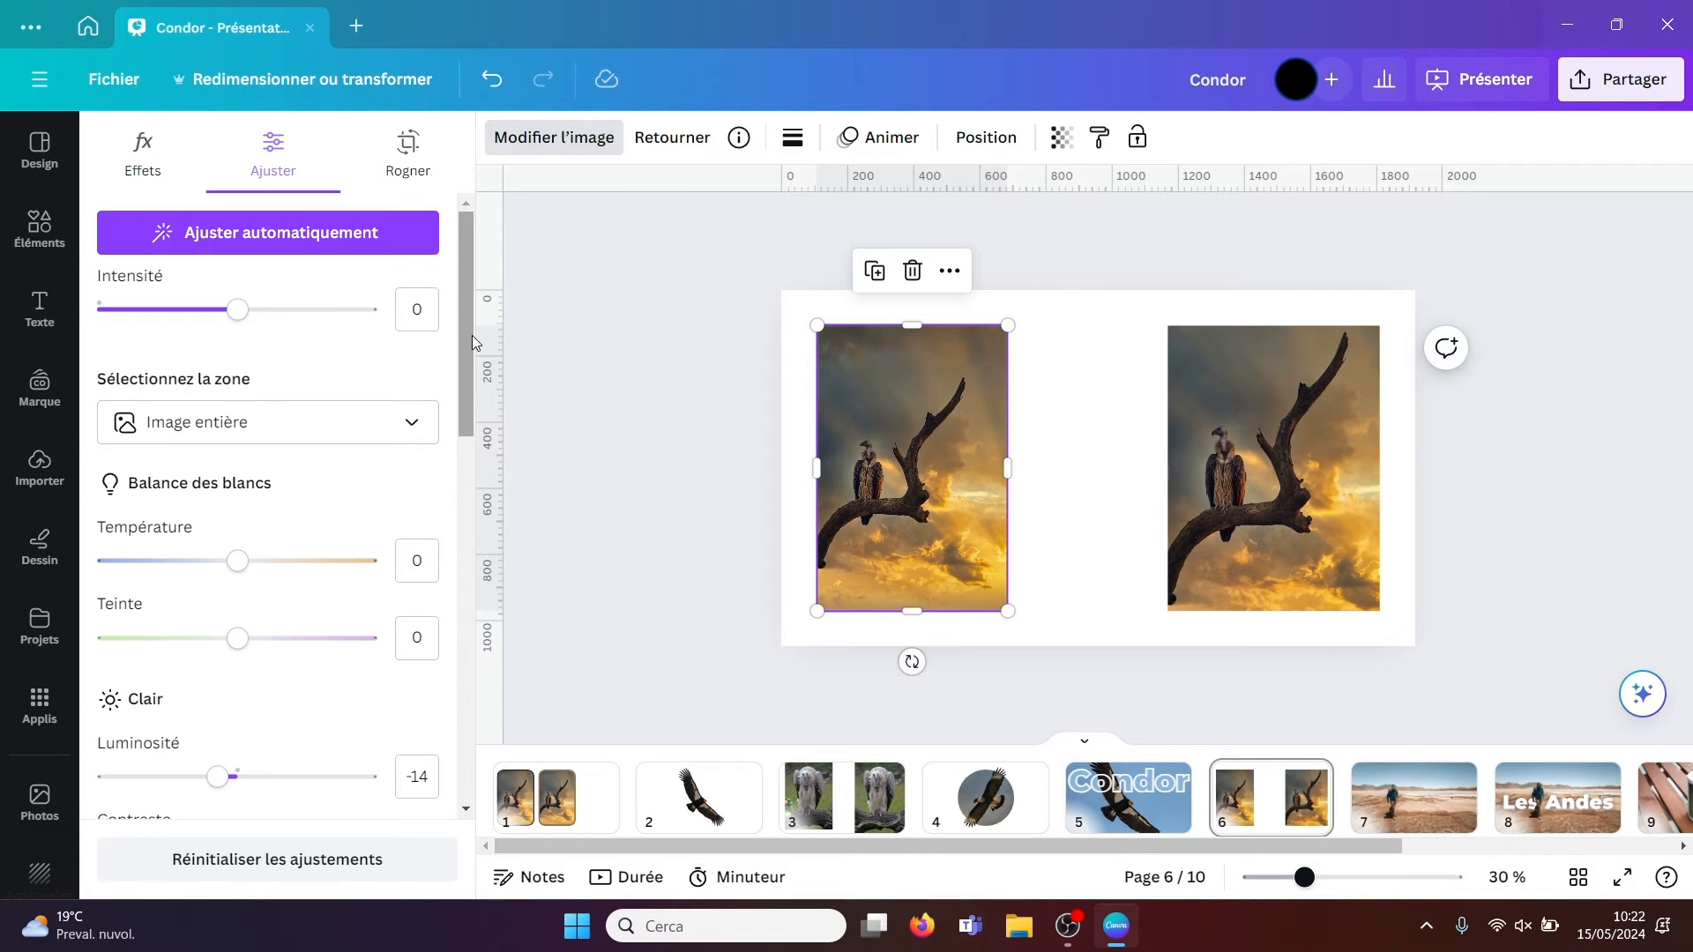
- Apply smart cropping in free format to the left vulture photo on page 6
left_click(407, 160)
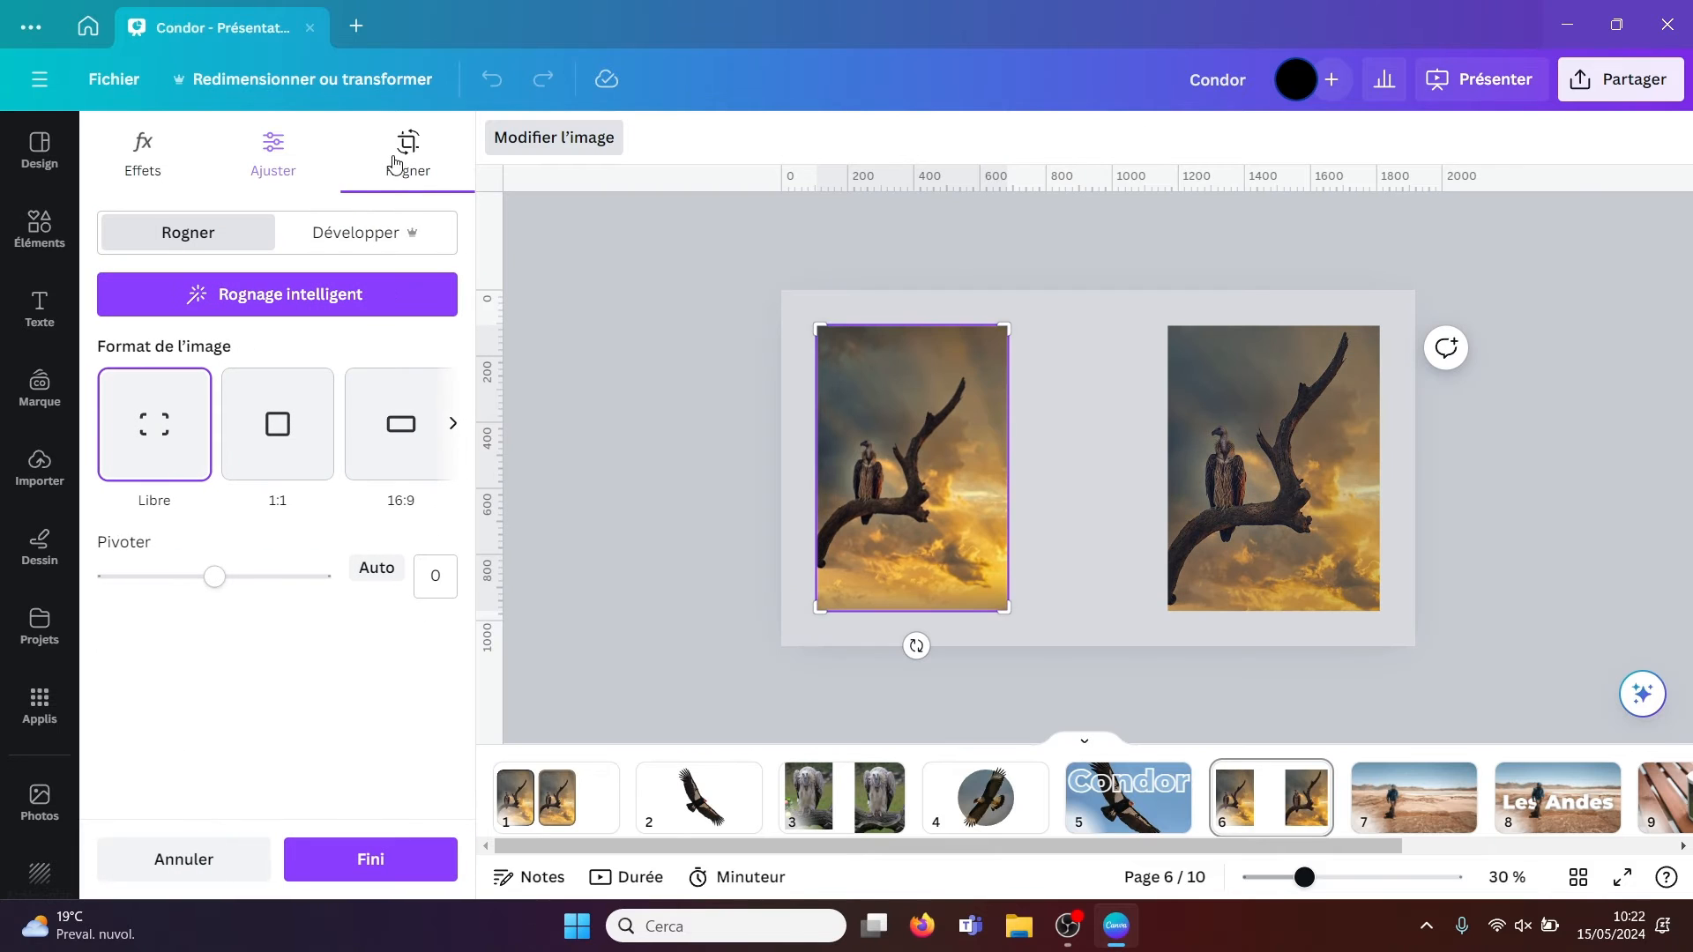
left_click(283, 300)
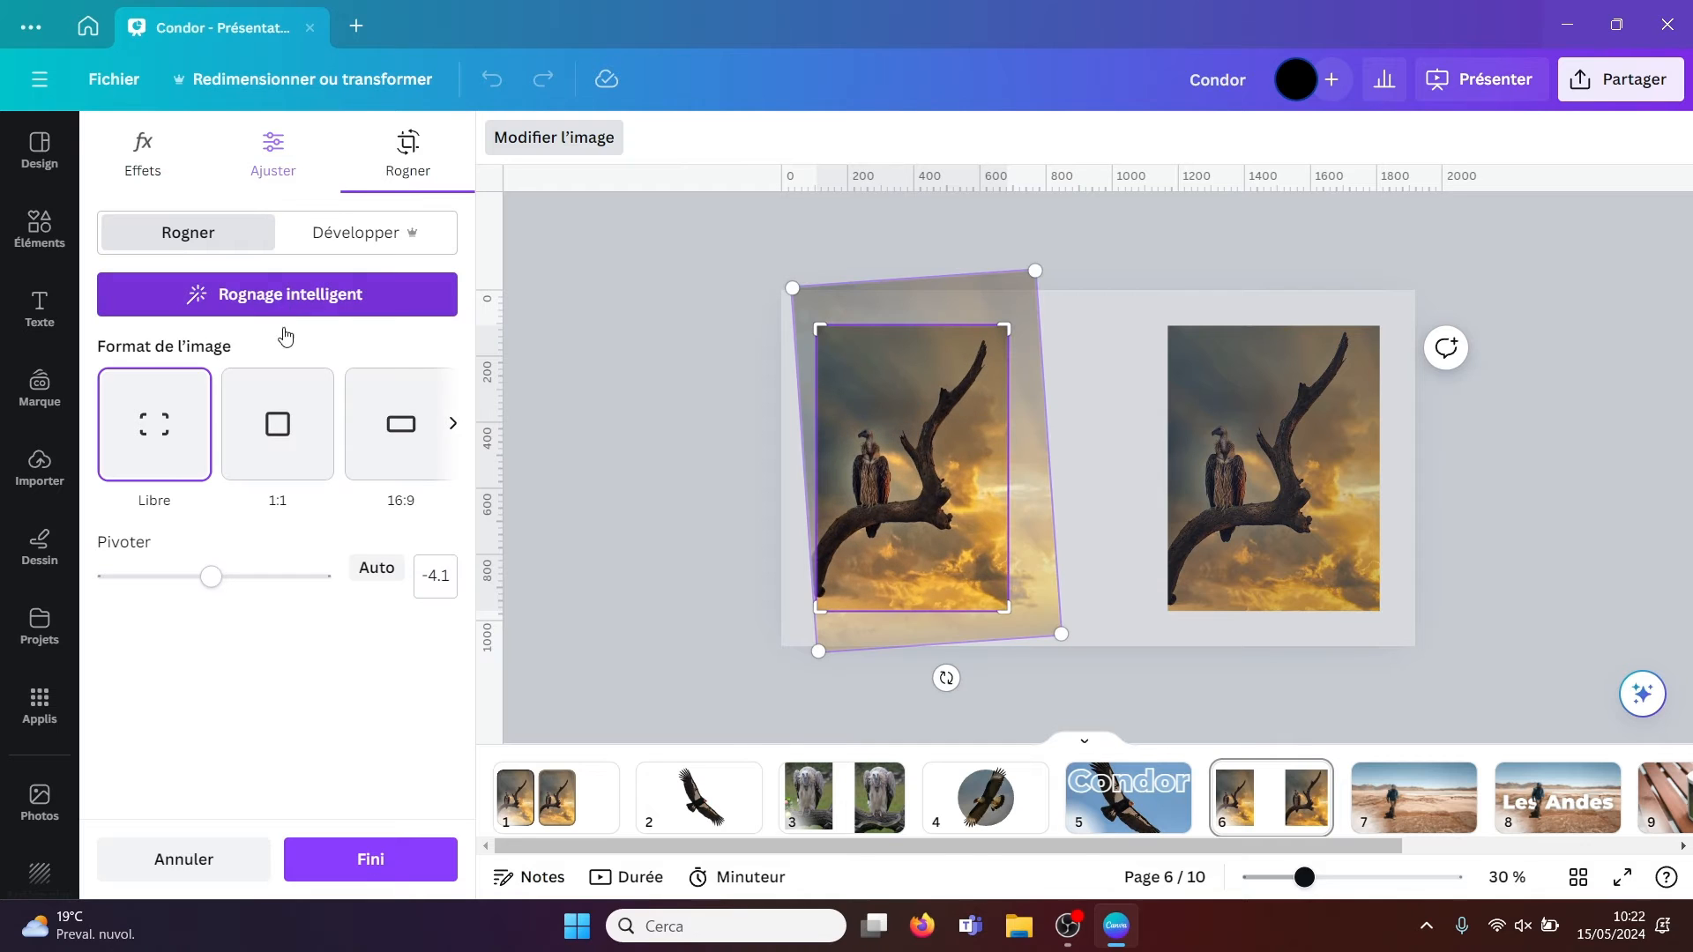
left_click(371, 861)
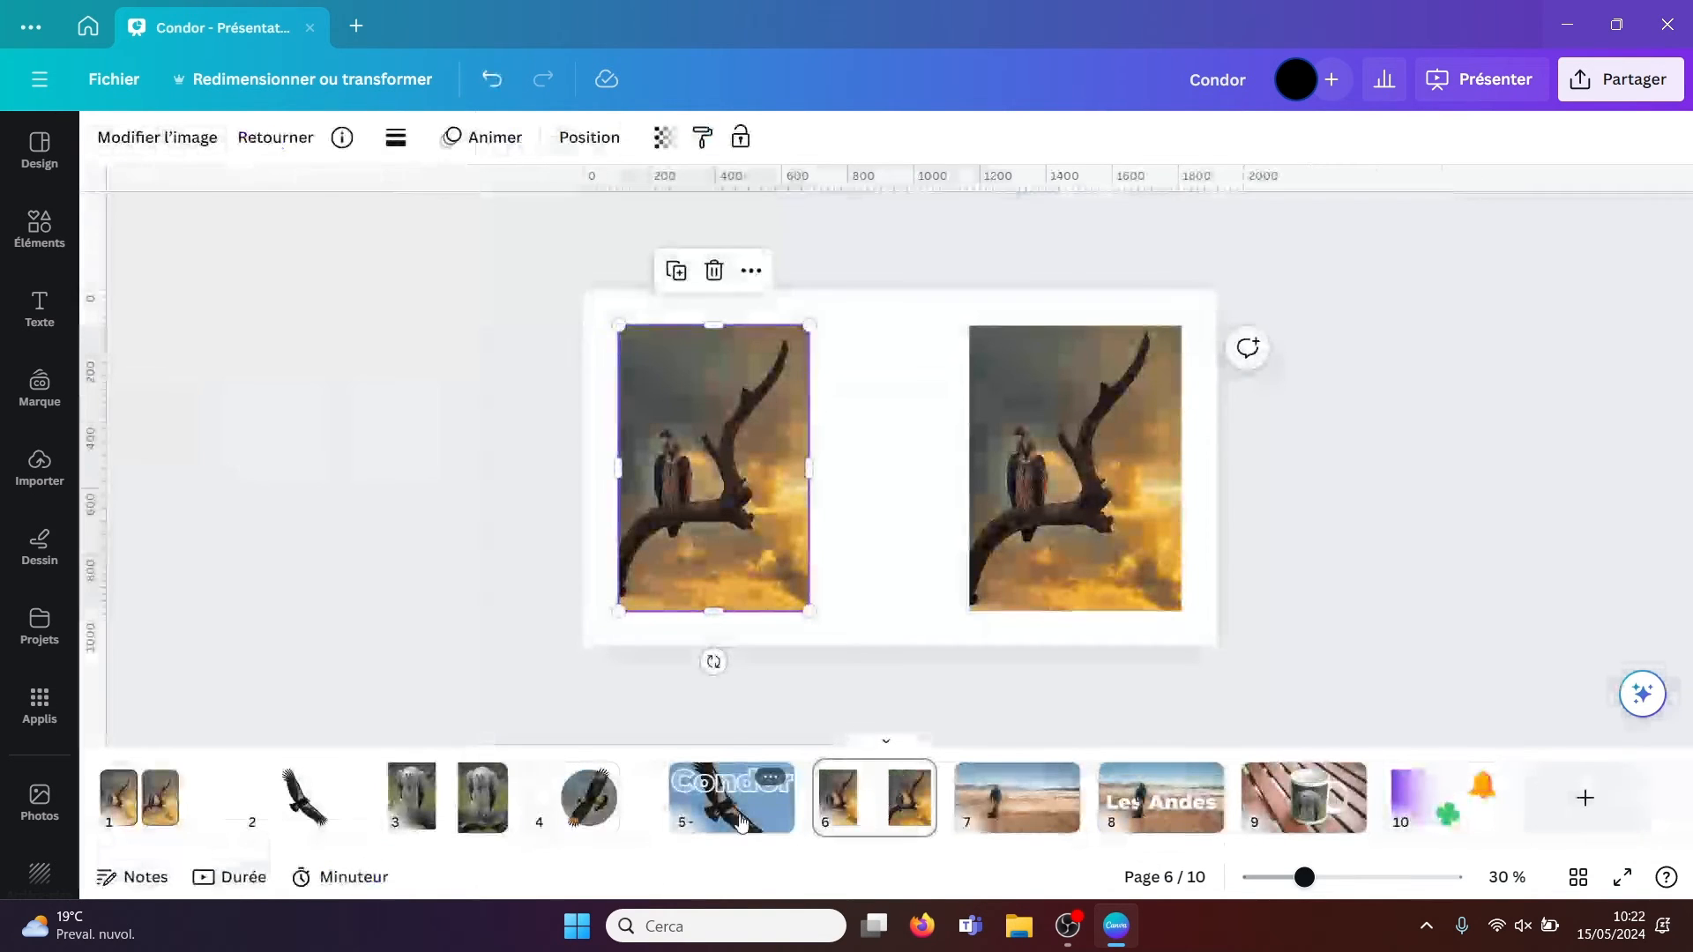
left_click(891, 700)
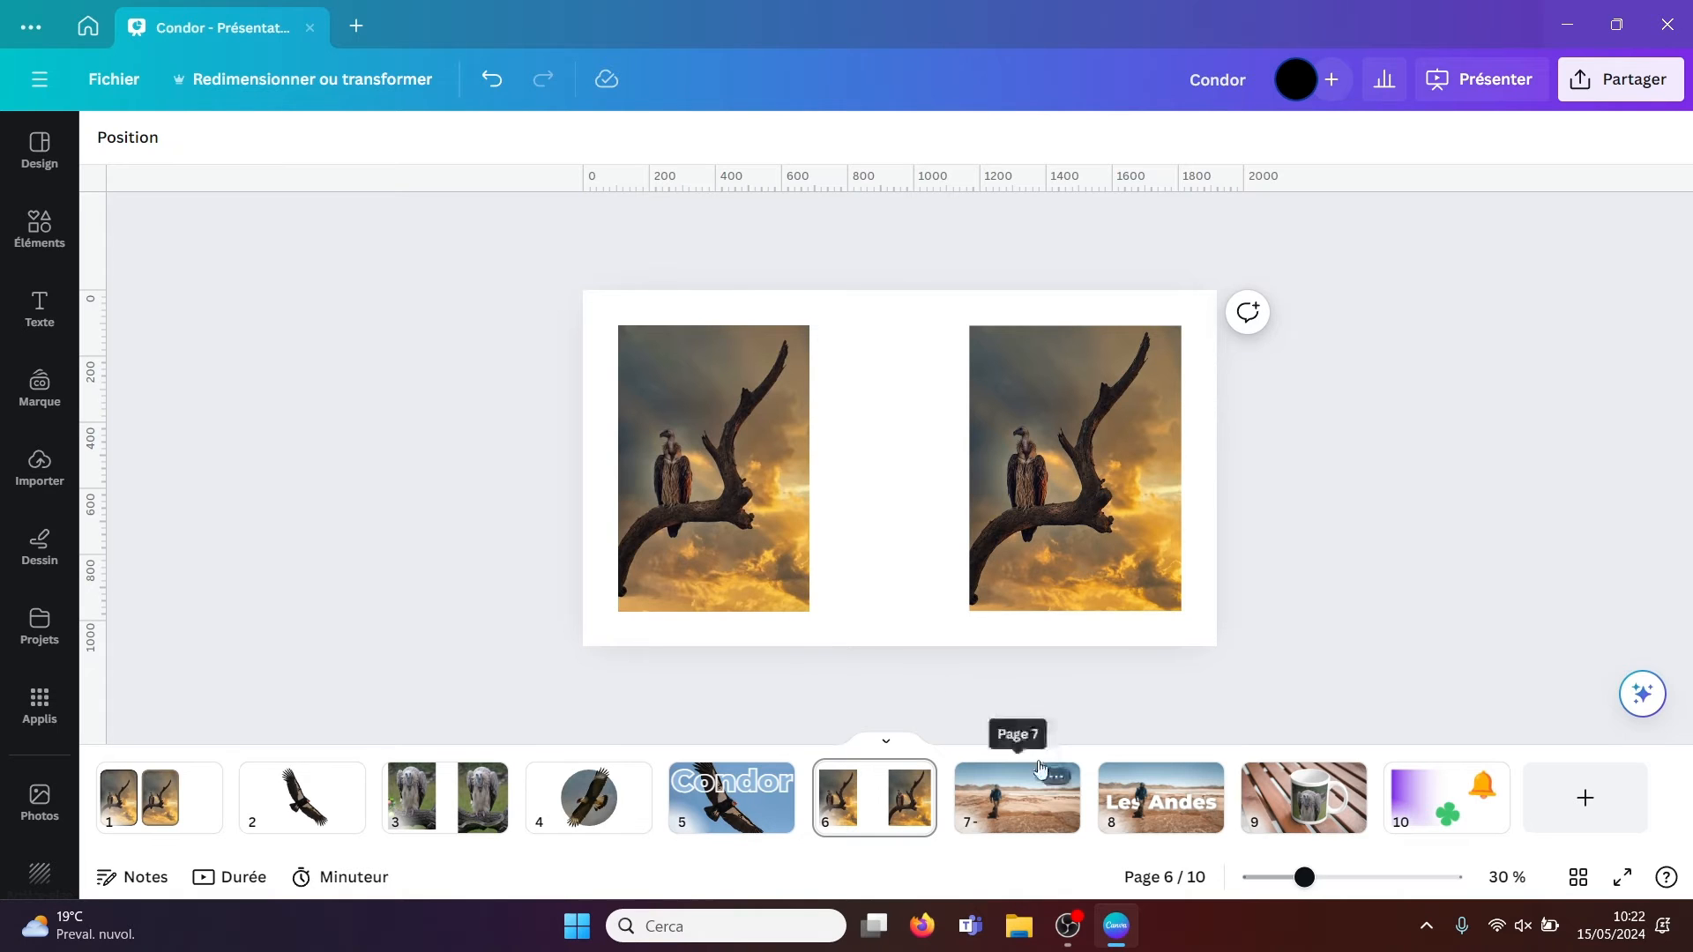
- Replace the hiker photo on page 7 with a fresh copy of the uploaded desert hiker image
left_click(986, 814)
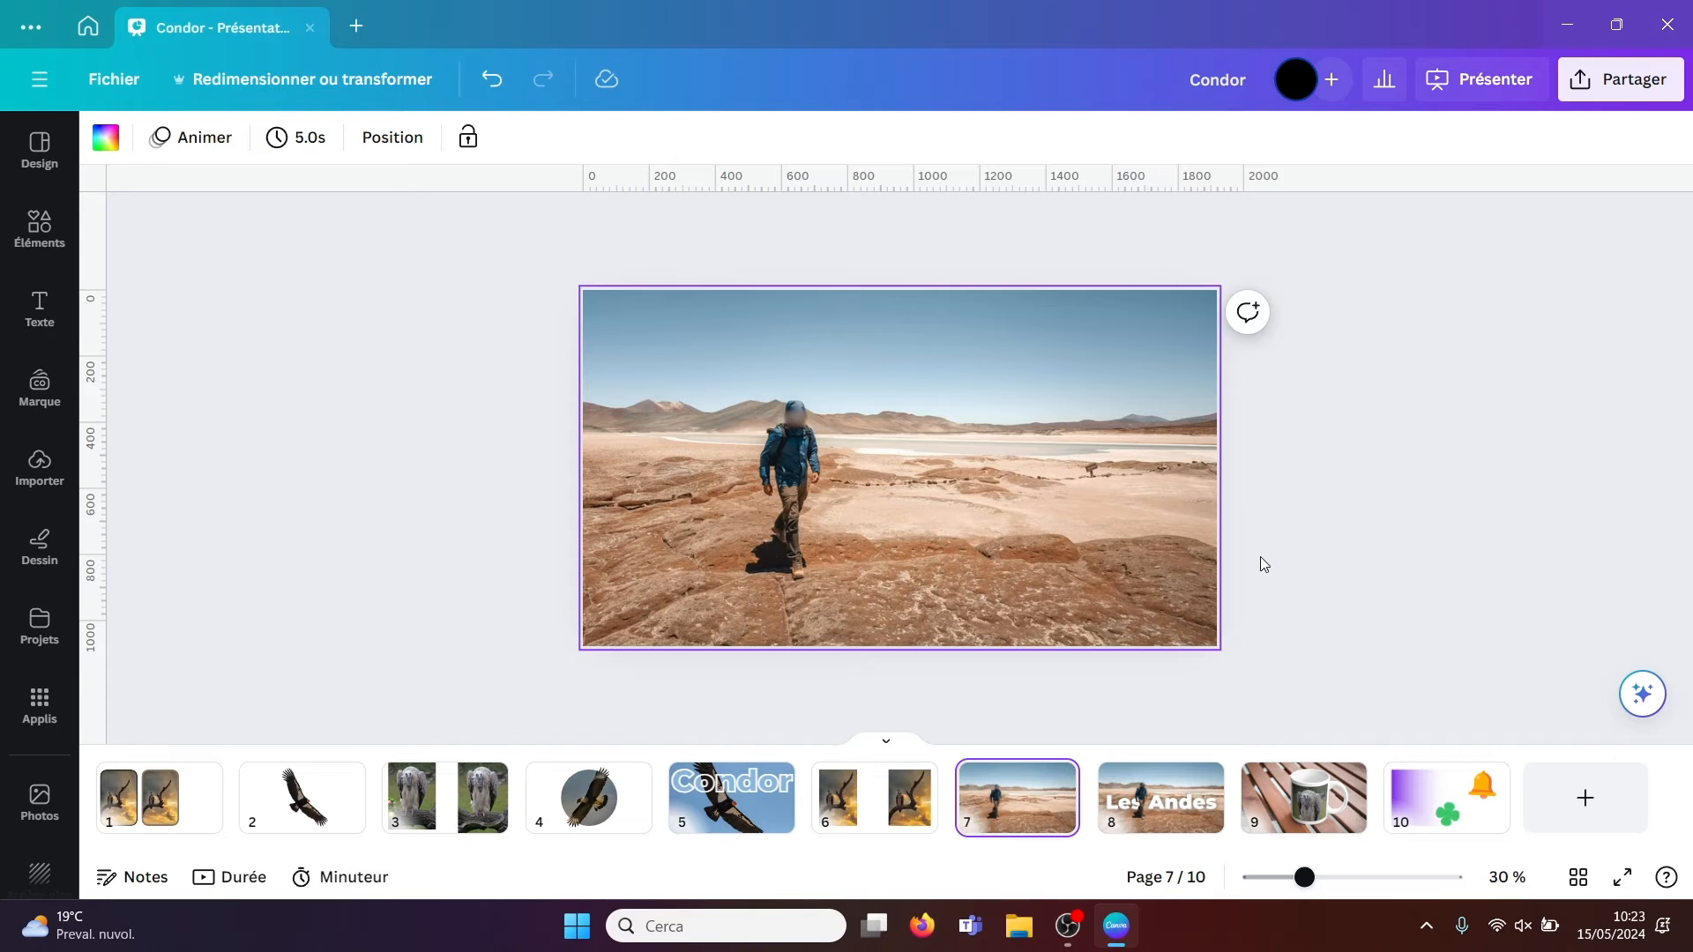
left_click(1261, 557)
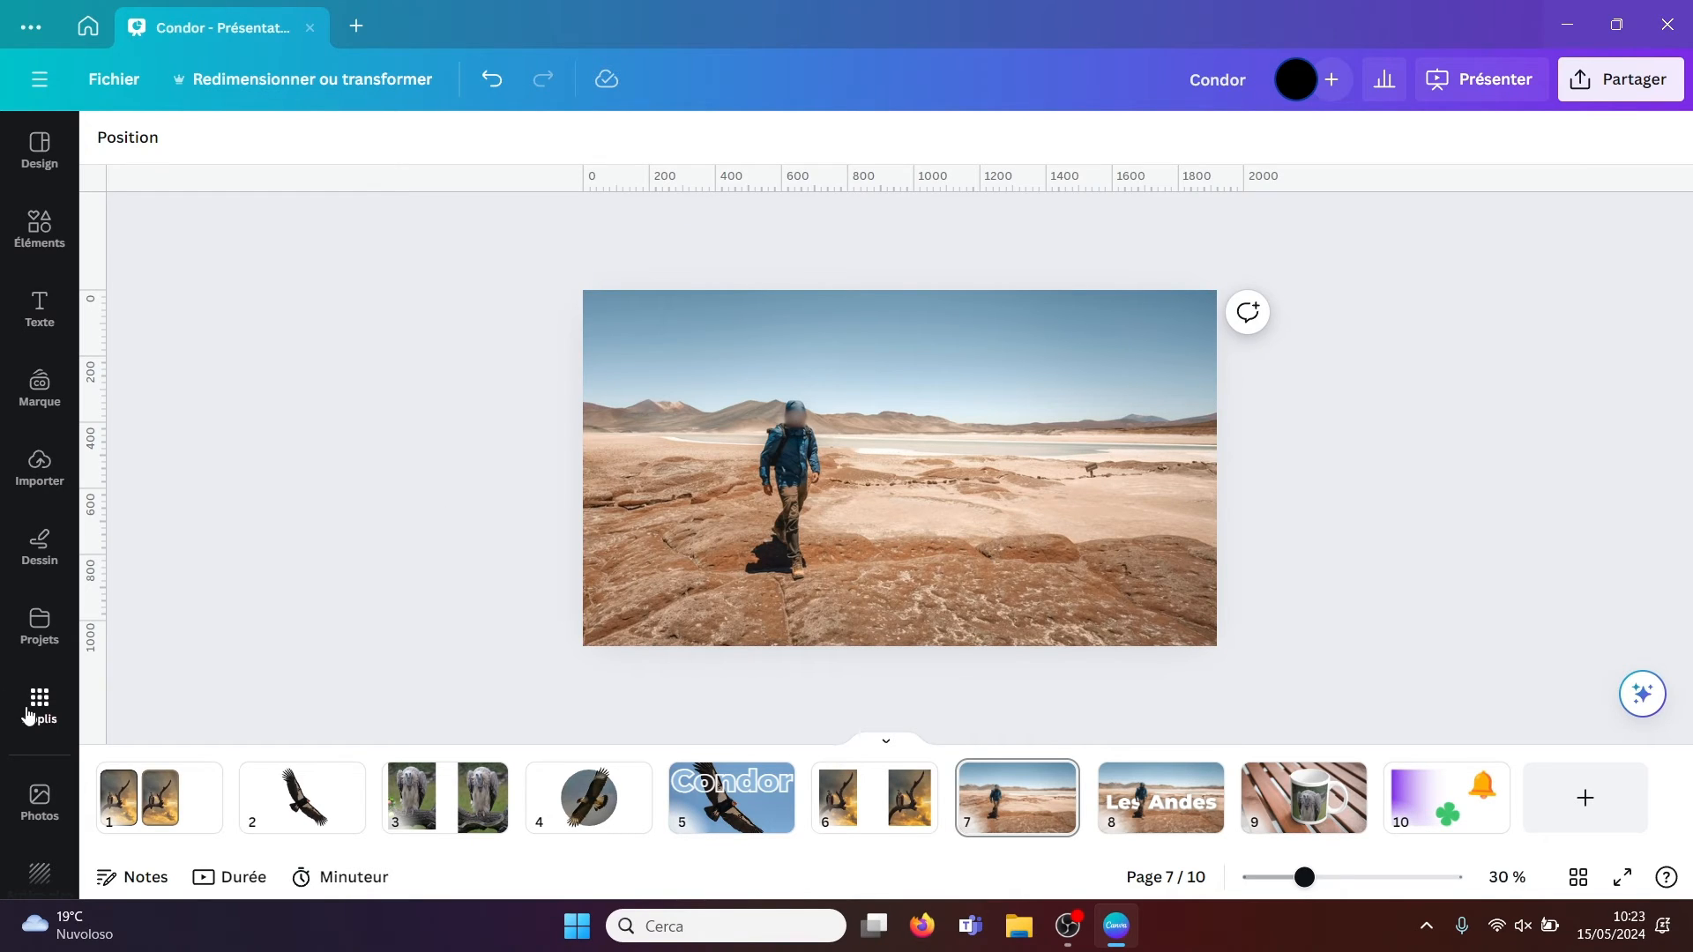
left_click(36, 476)
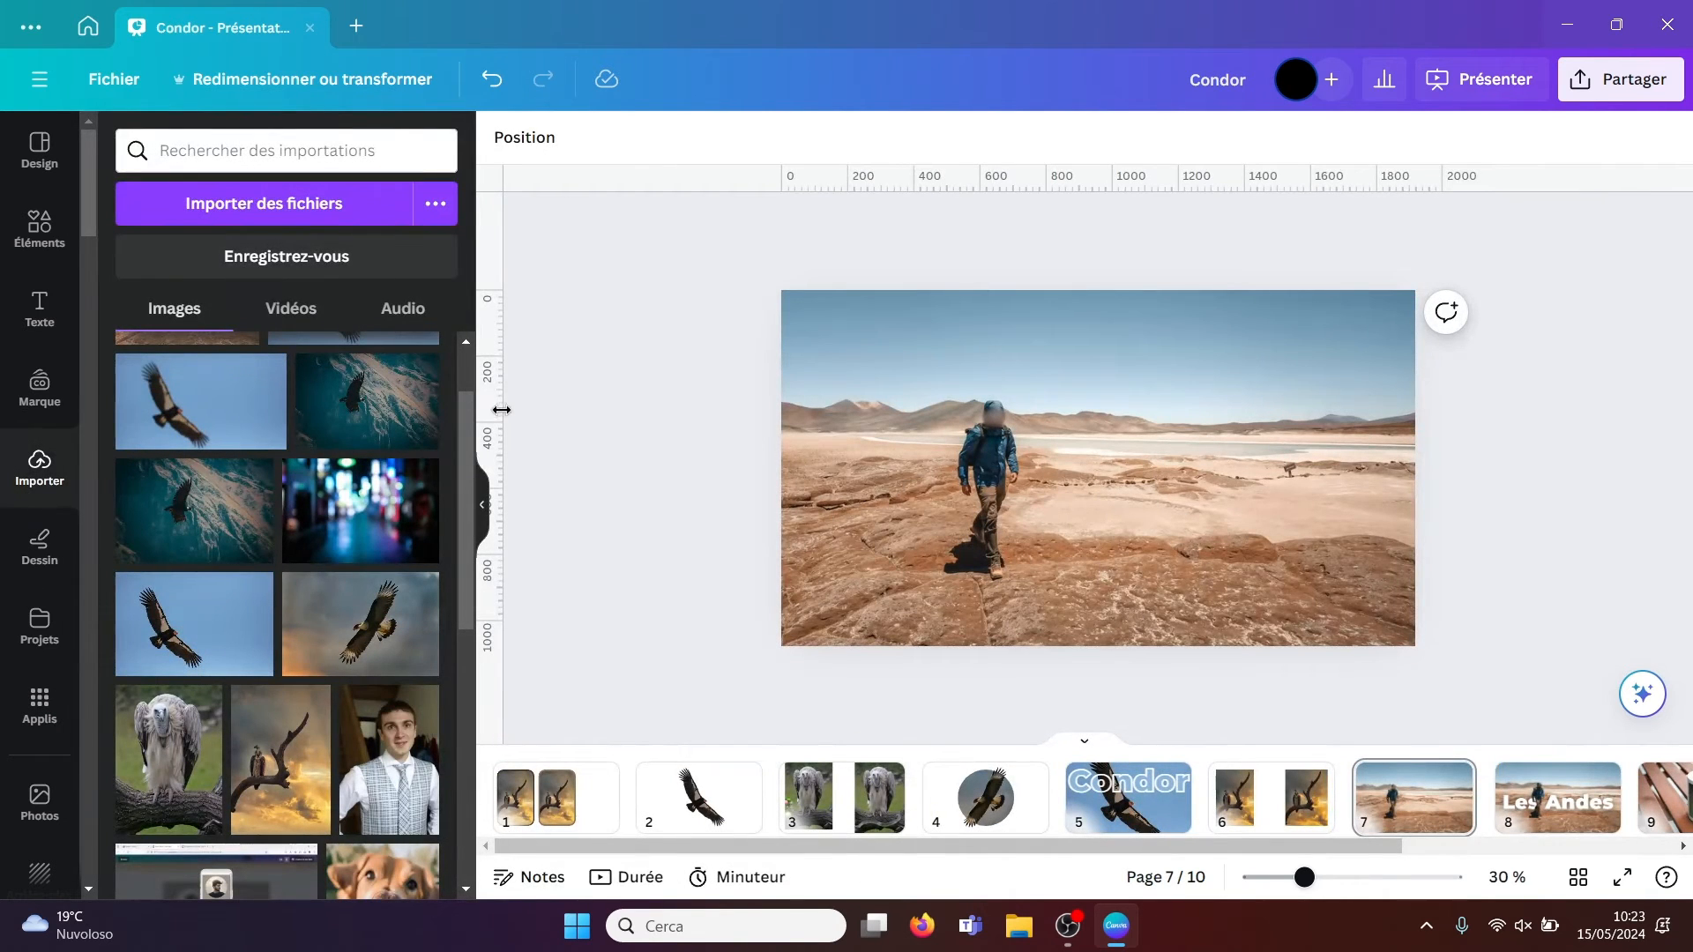
scroll(467, 434, "up", 2)
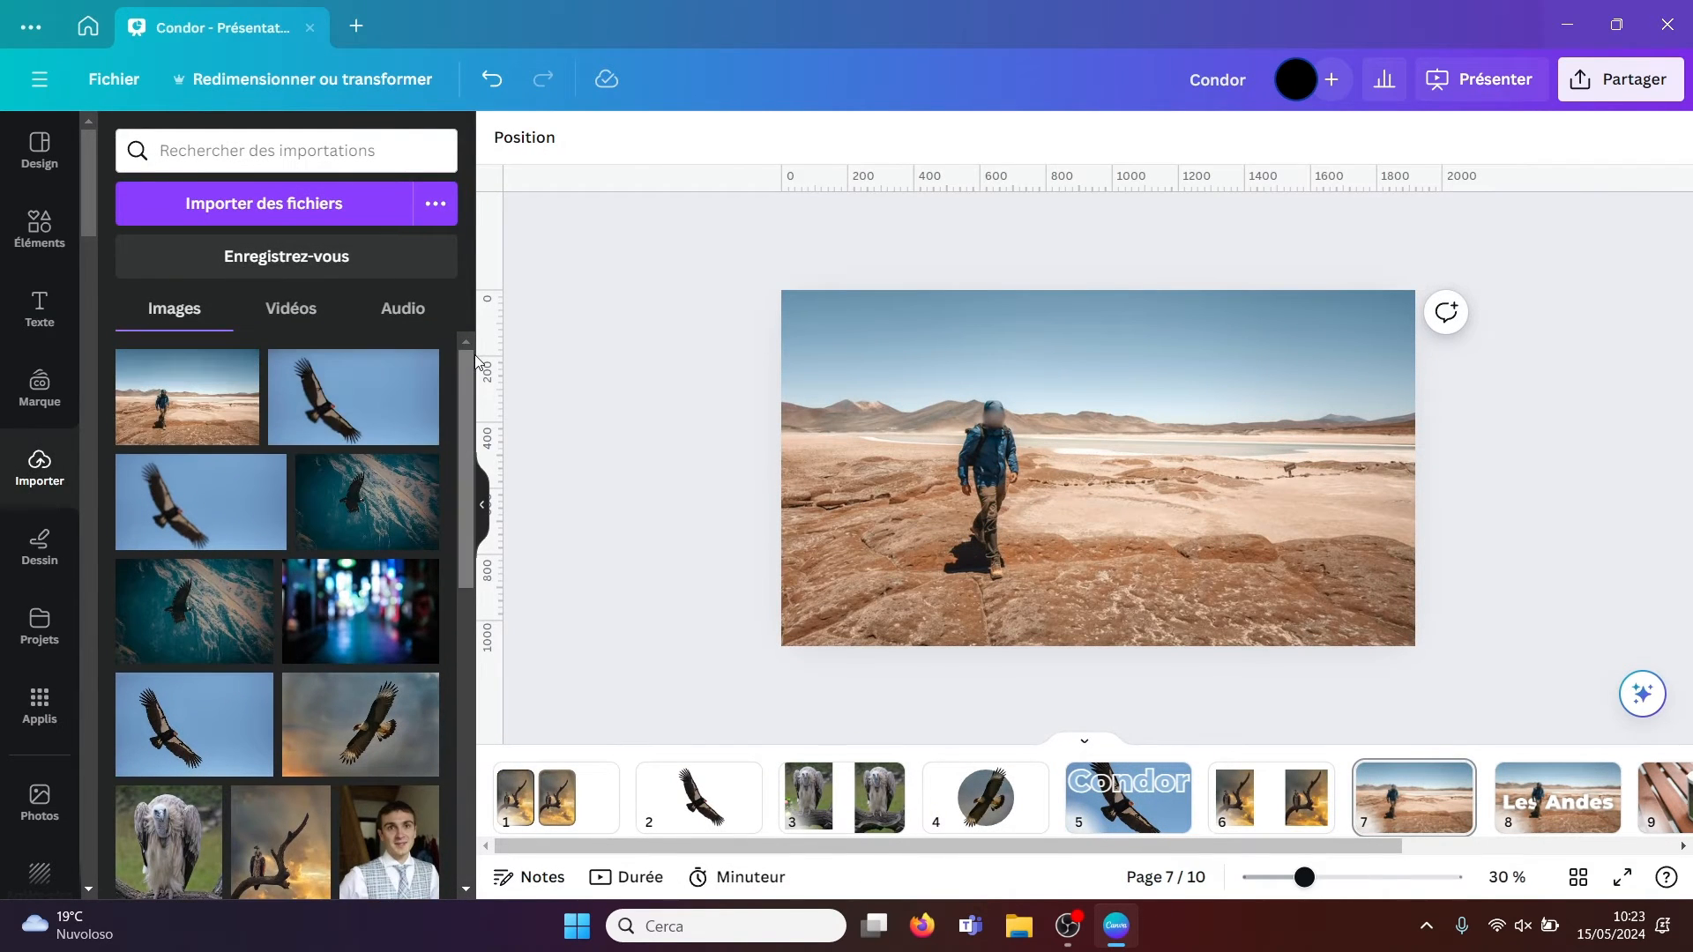
left_click(187, 397)
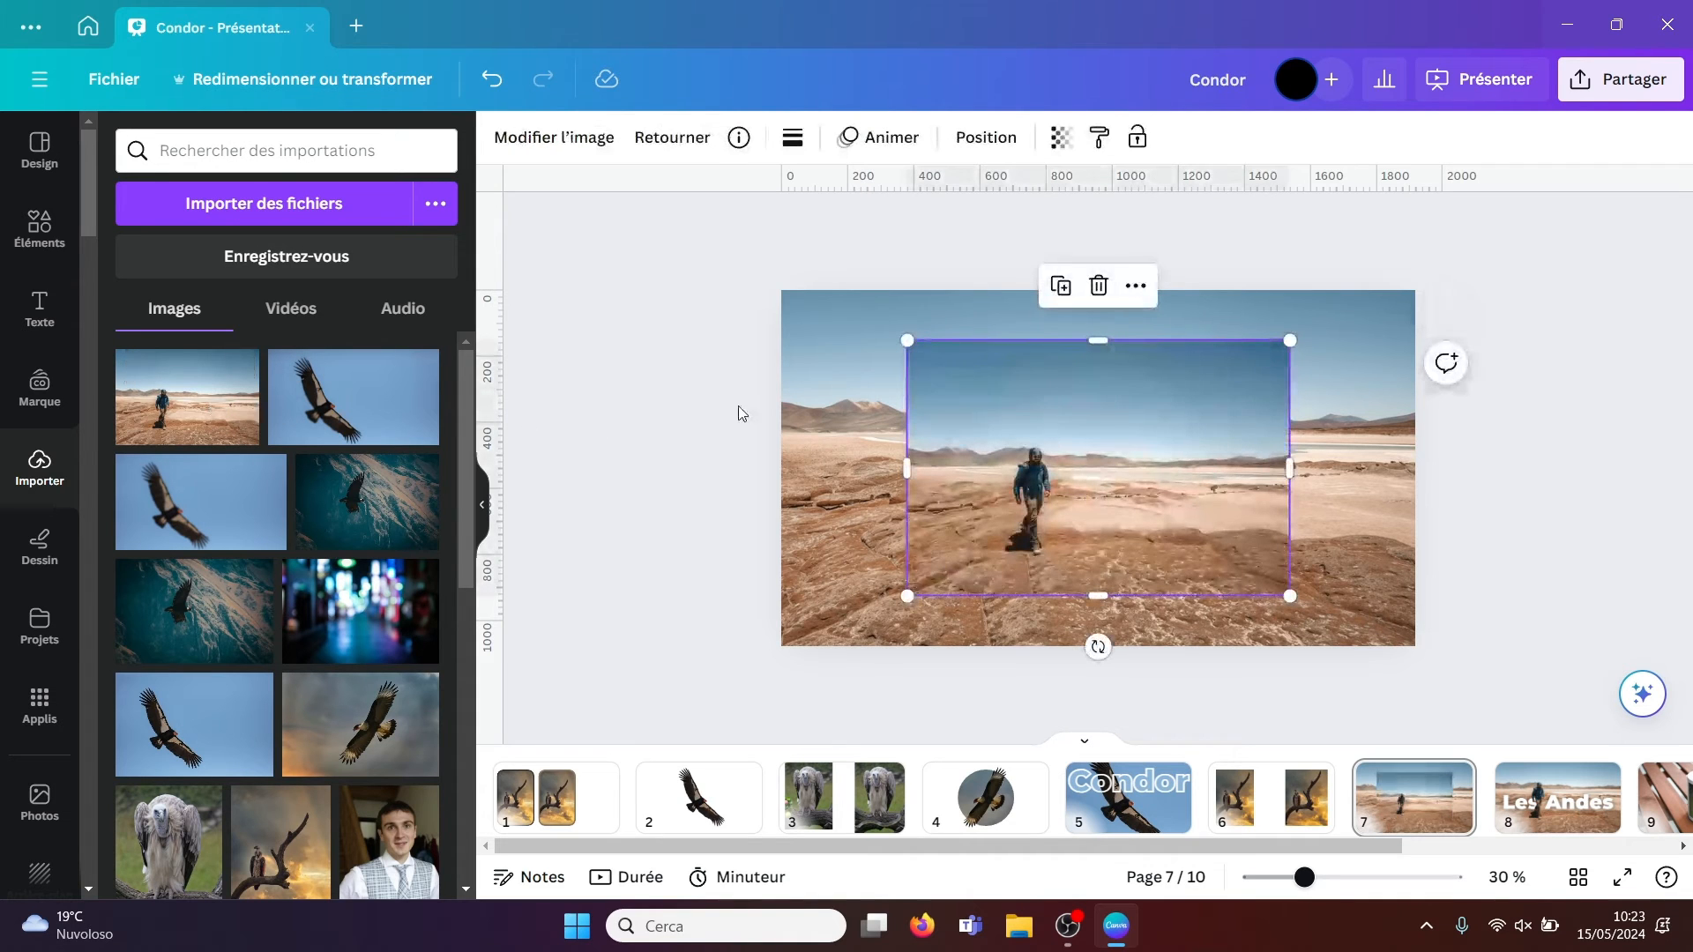
left_click(822, 411)
- Enlarge the new hiker photo to about 3100 px wide so it covers page 7, and reposition it to show the whole hiker
left_click(1000, 433)
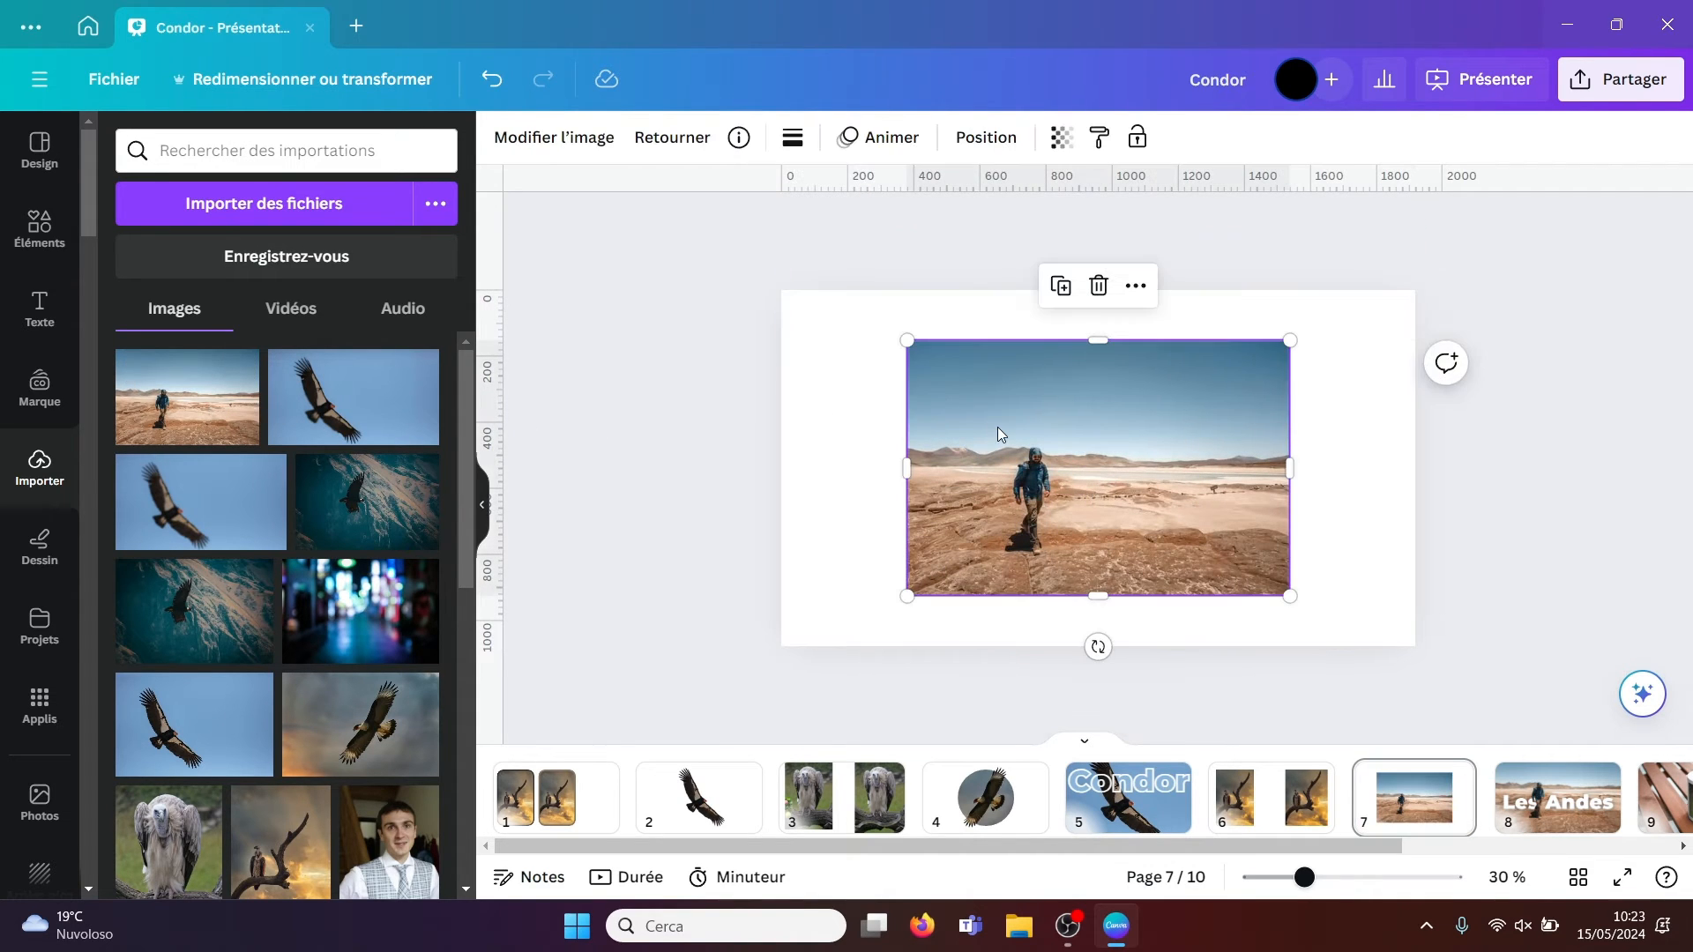
left_click_drag(908, 342, 653, 173)
left_click_drag(1290, 597, 1543, 833)
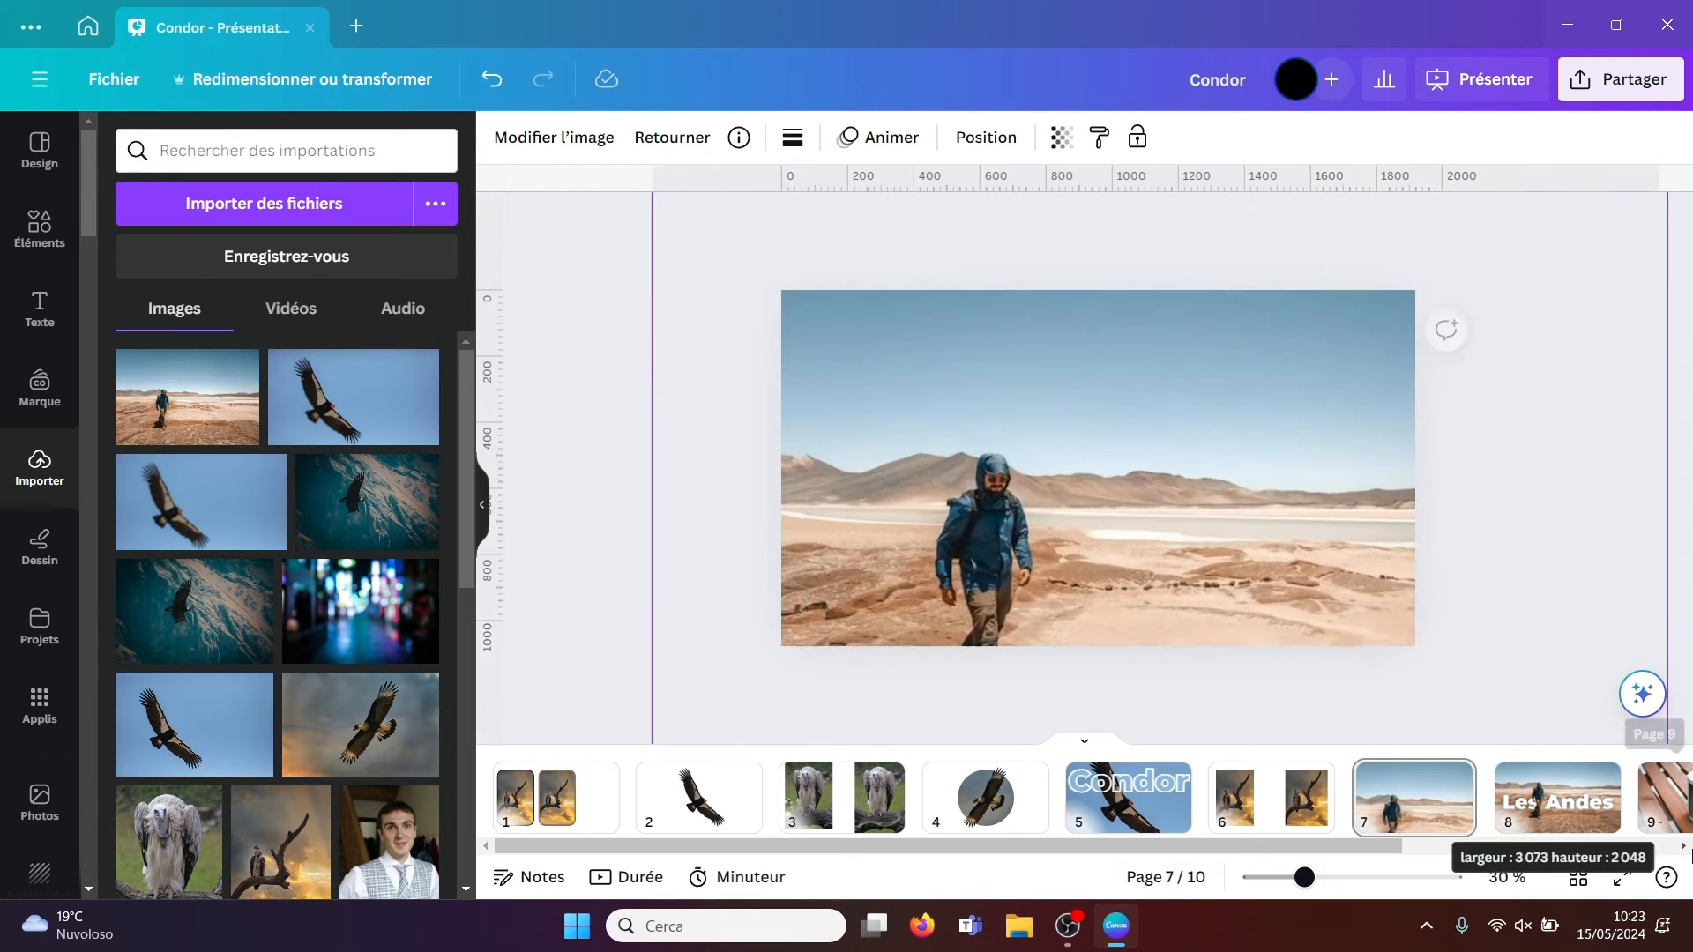
left_click_drag(1217, 597, 1225, 503)
left_click(1555, 445)
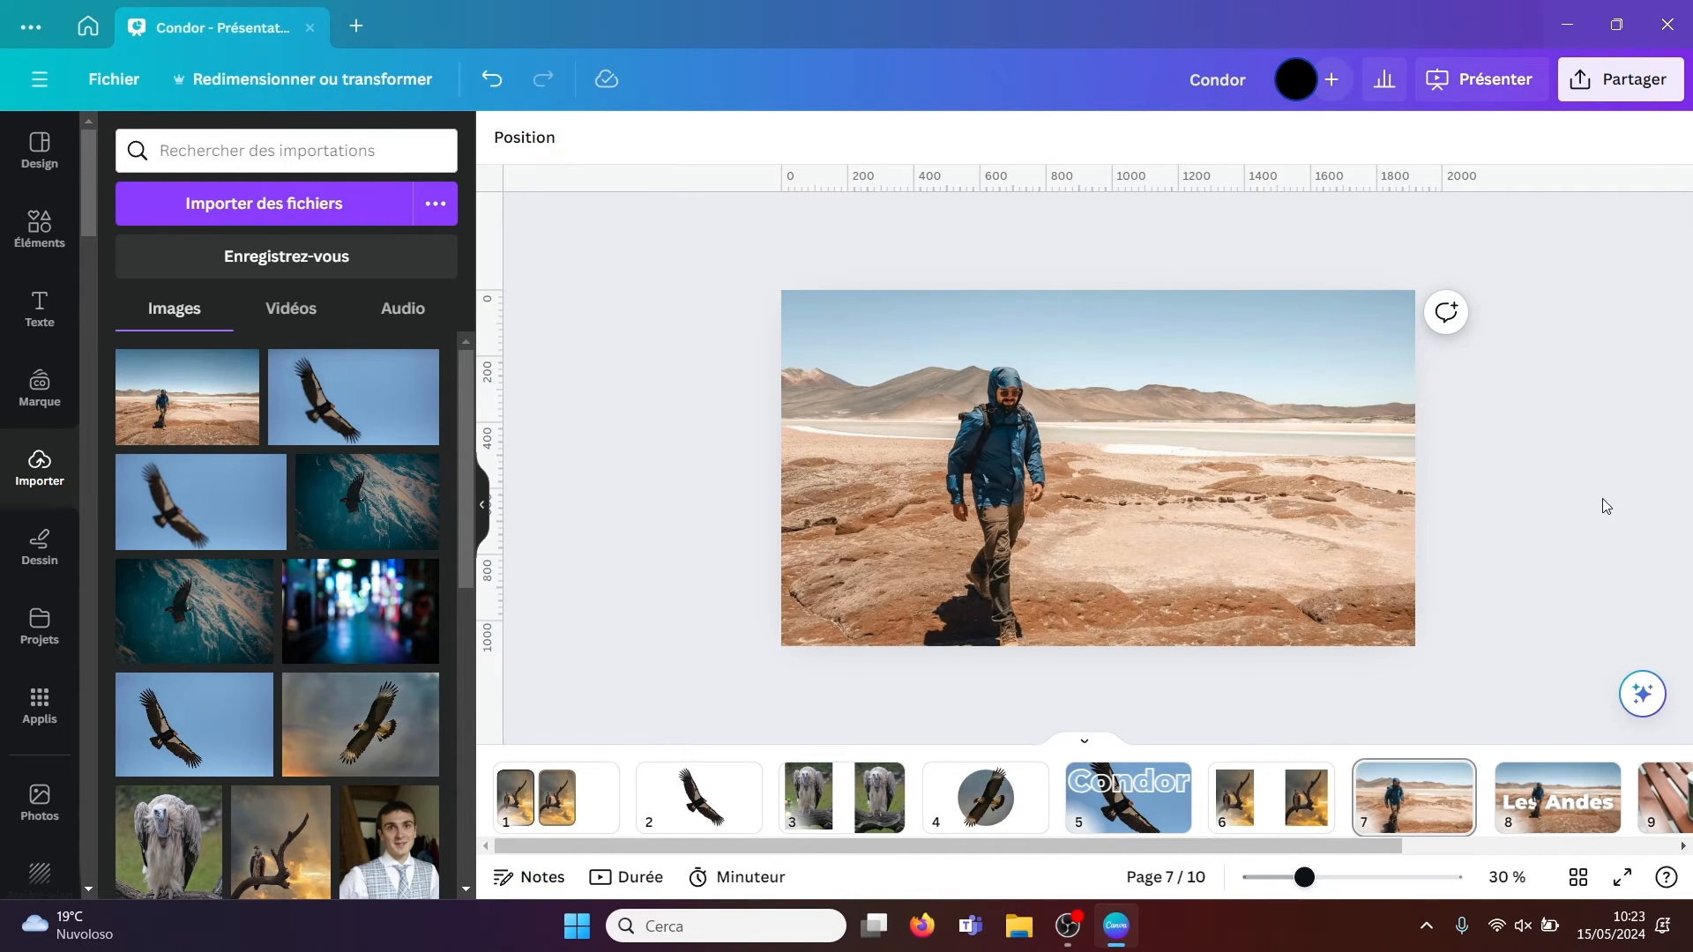
- Blur the hiker's face on page 7 with the Flou effect brush at size 25 and intensity 25
left_click(1053, 427)
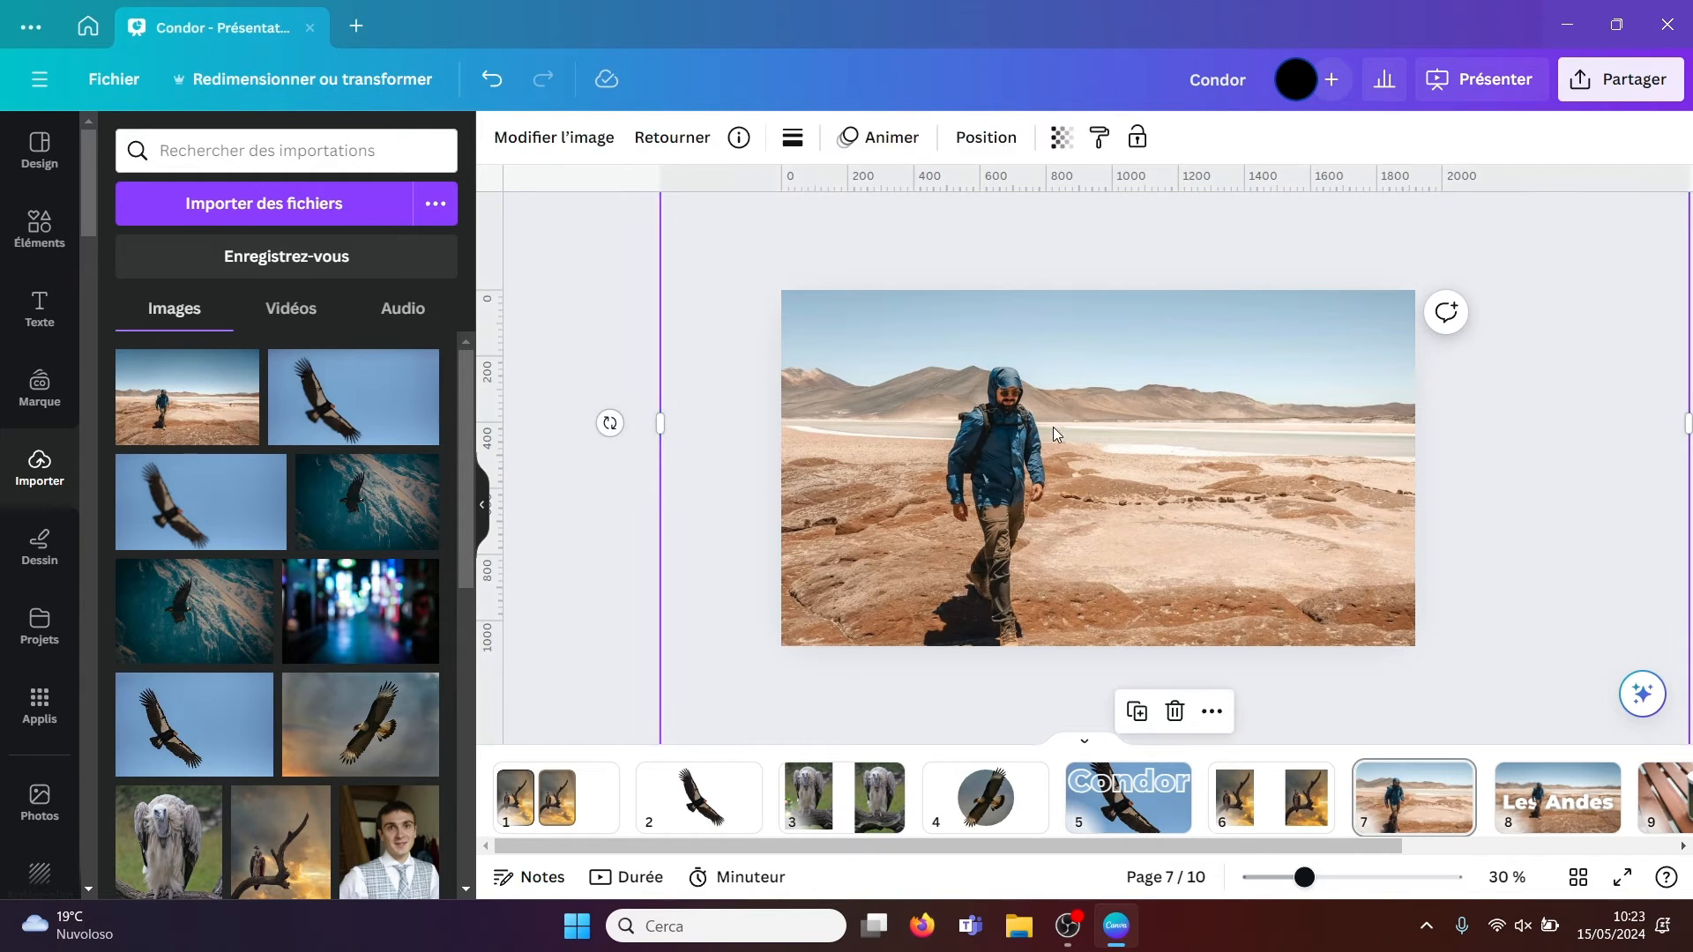
left_click(558, 144)
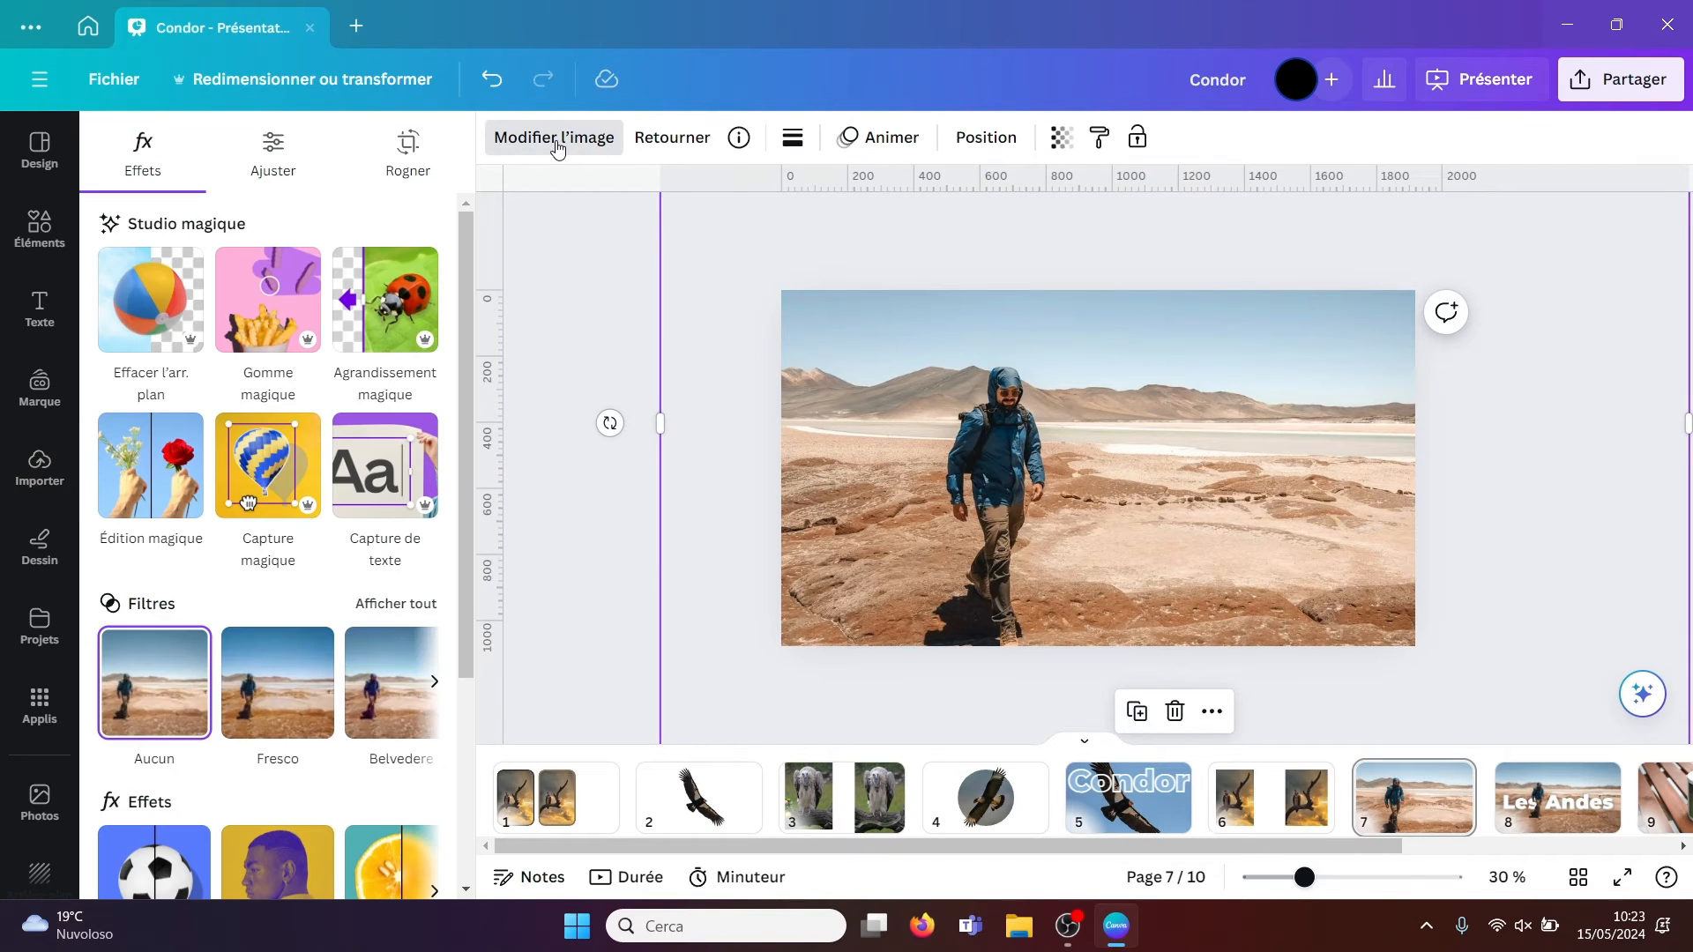
left_click_drag(464, 252, 467, 473)
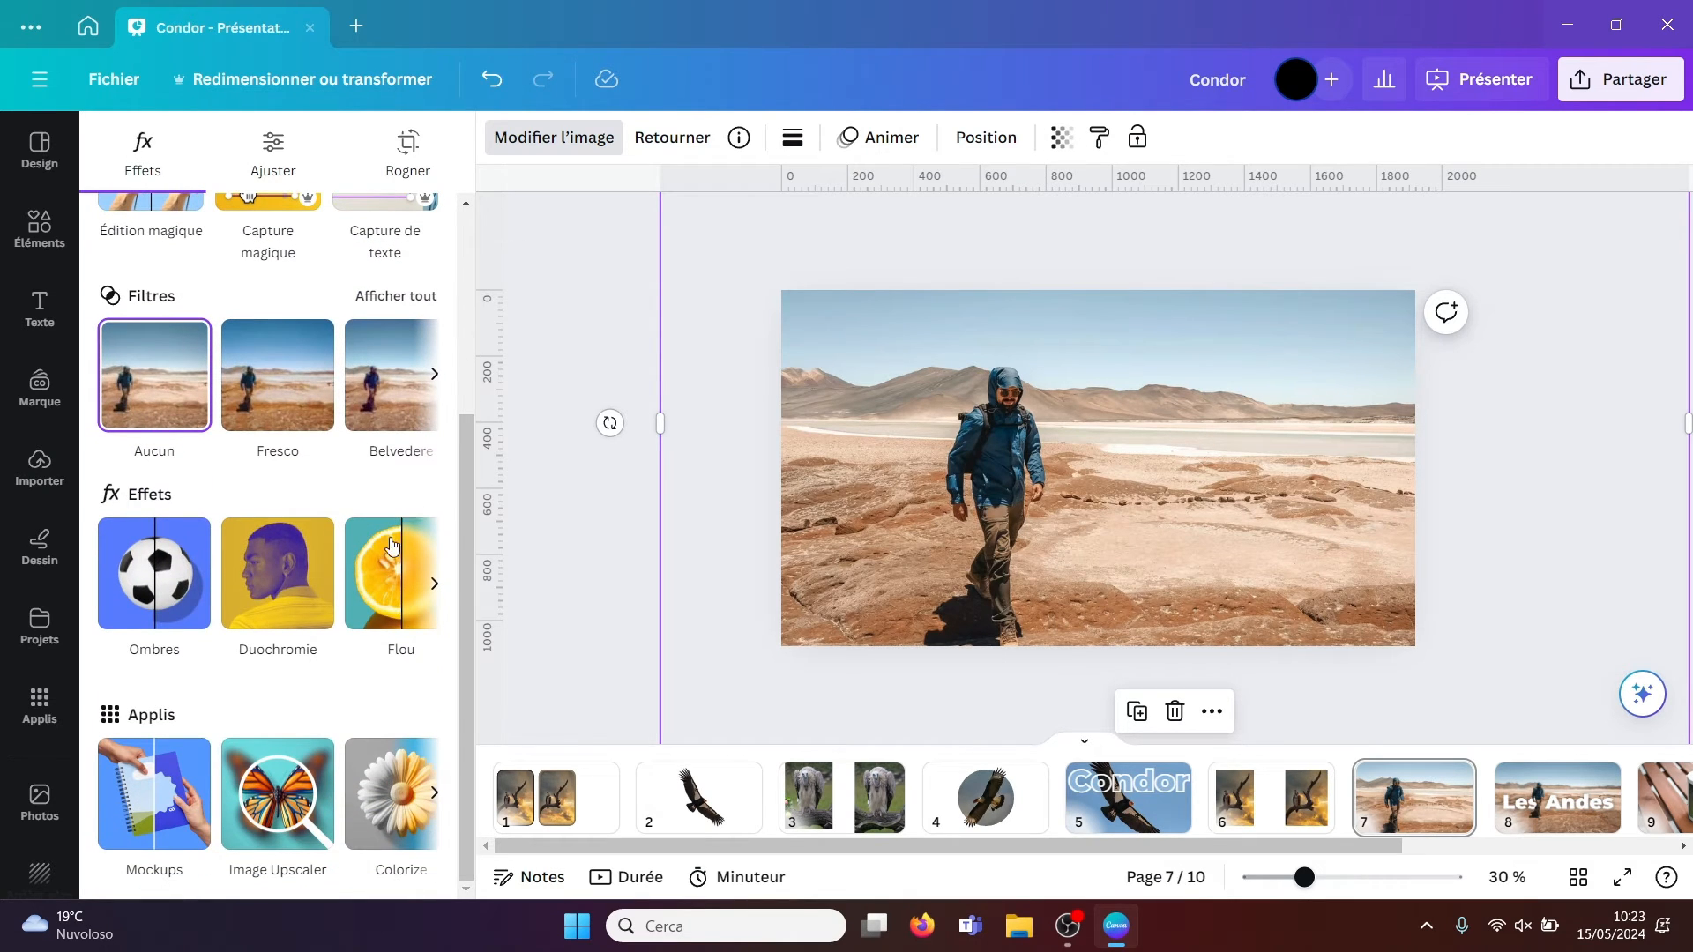
left_click(381, 580)
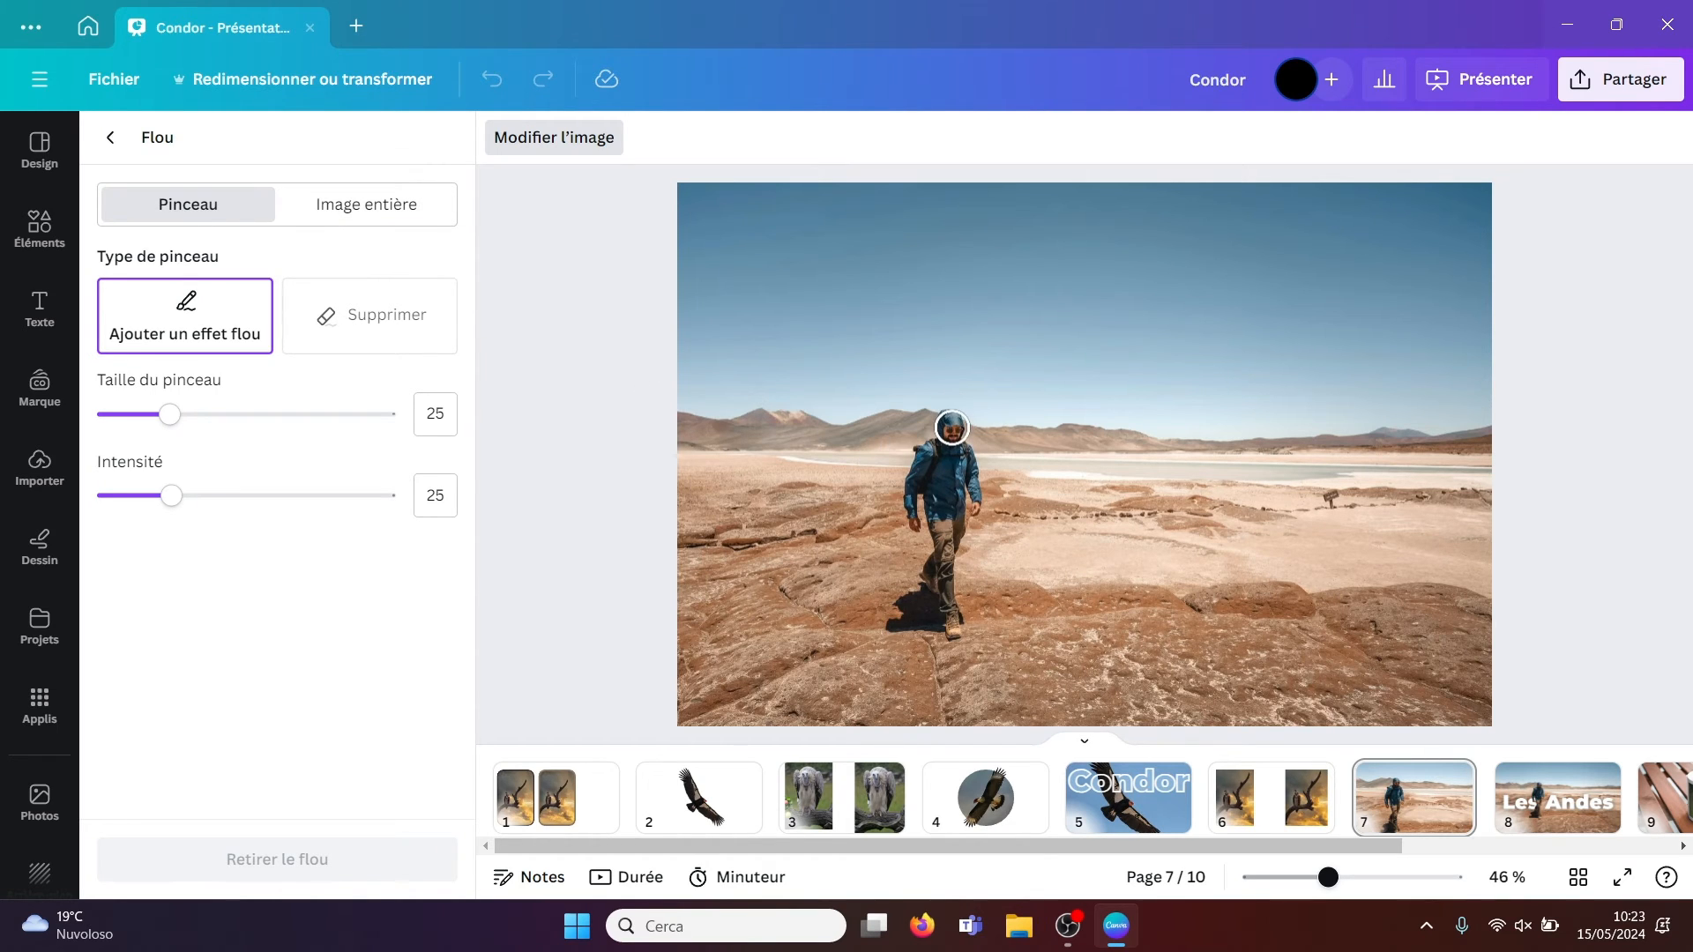
left_click_drag(951, 427, 947, 426)
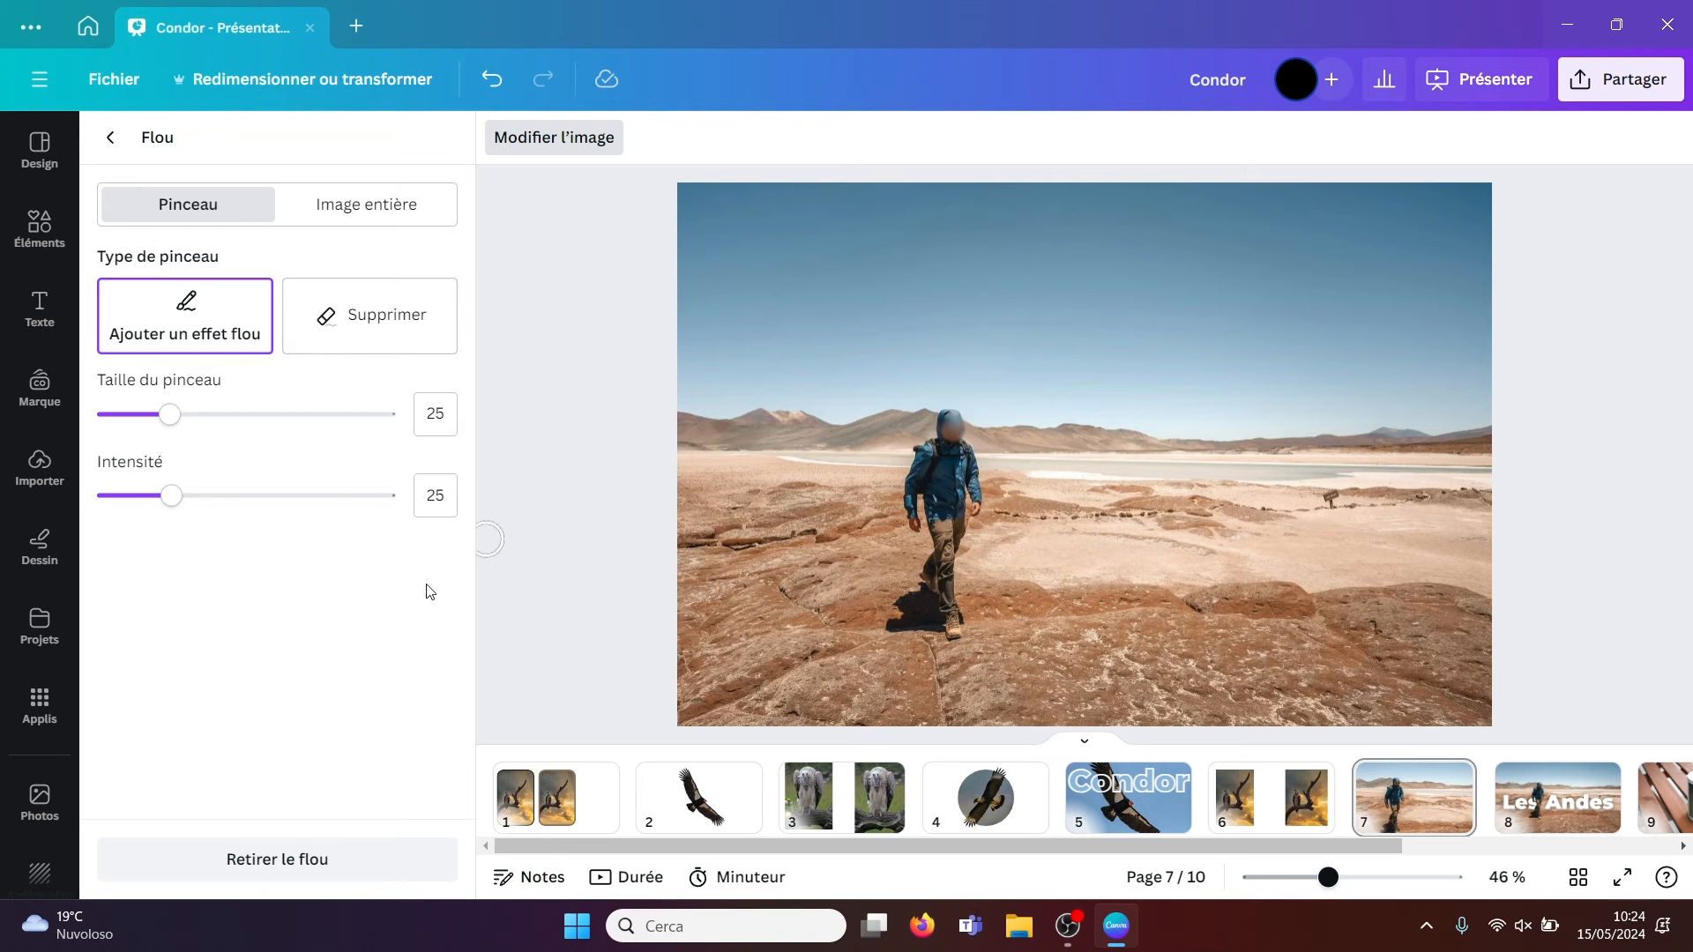
left_click(108, 137)
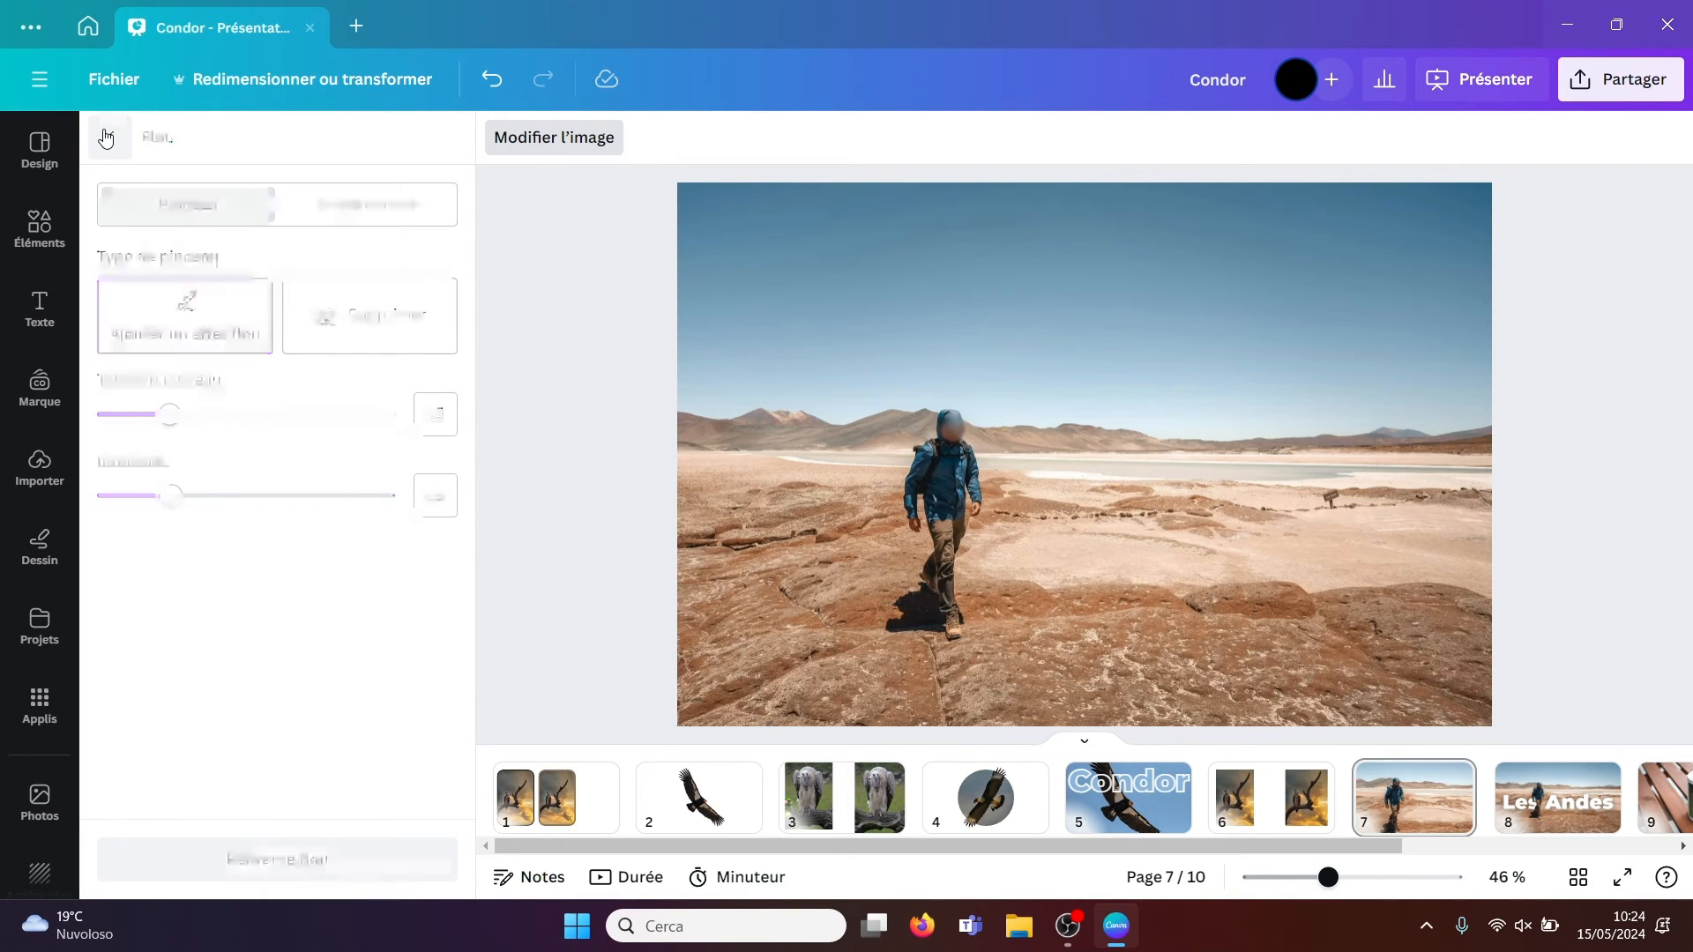
key("Escape")
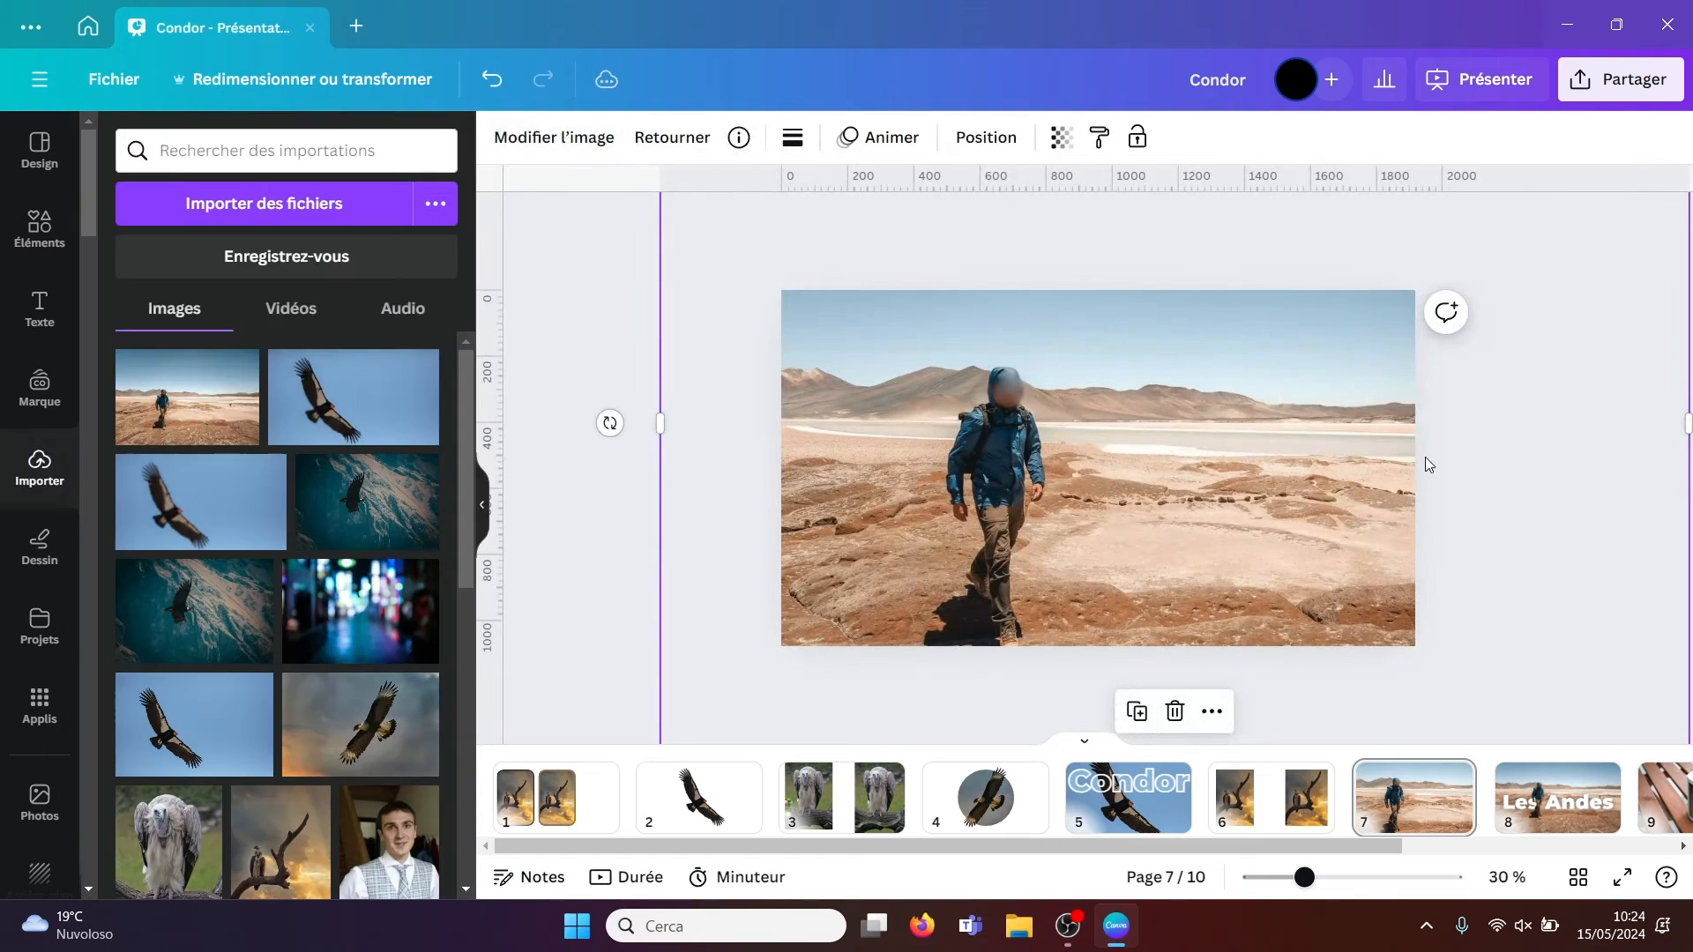
key("Escape")
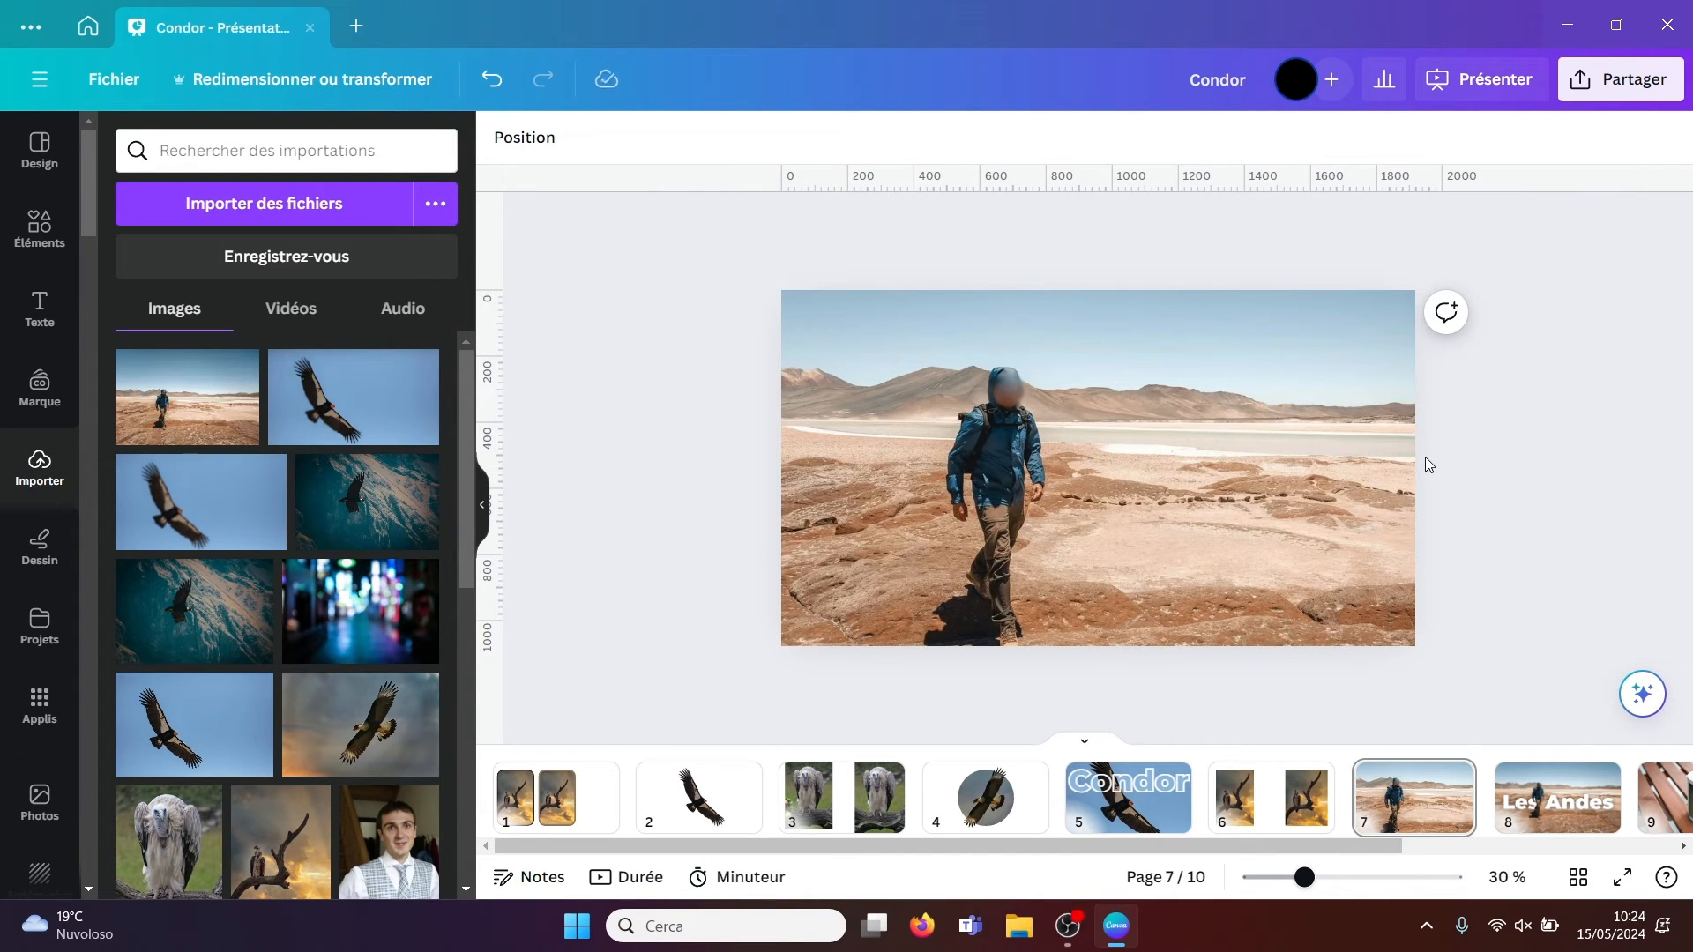
- Examine the layer order of the hiker cut-out, Les Andes title and background photo on page 8, comparing the effect with page 5
left_click(1544, 807)
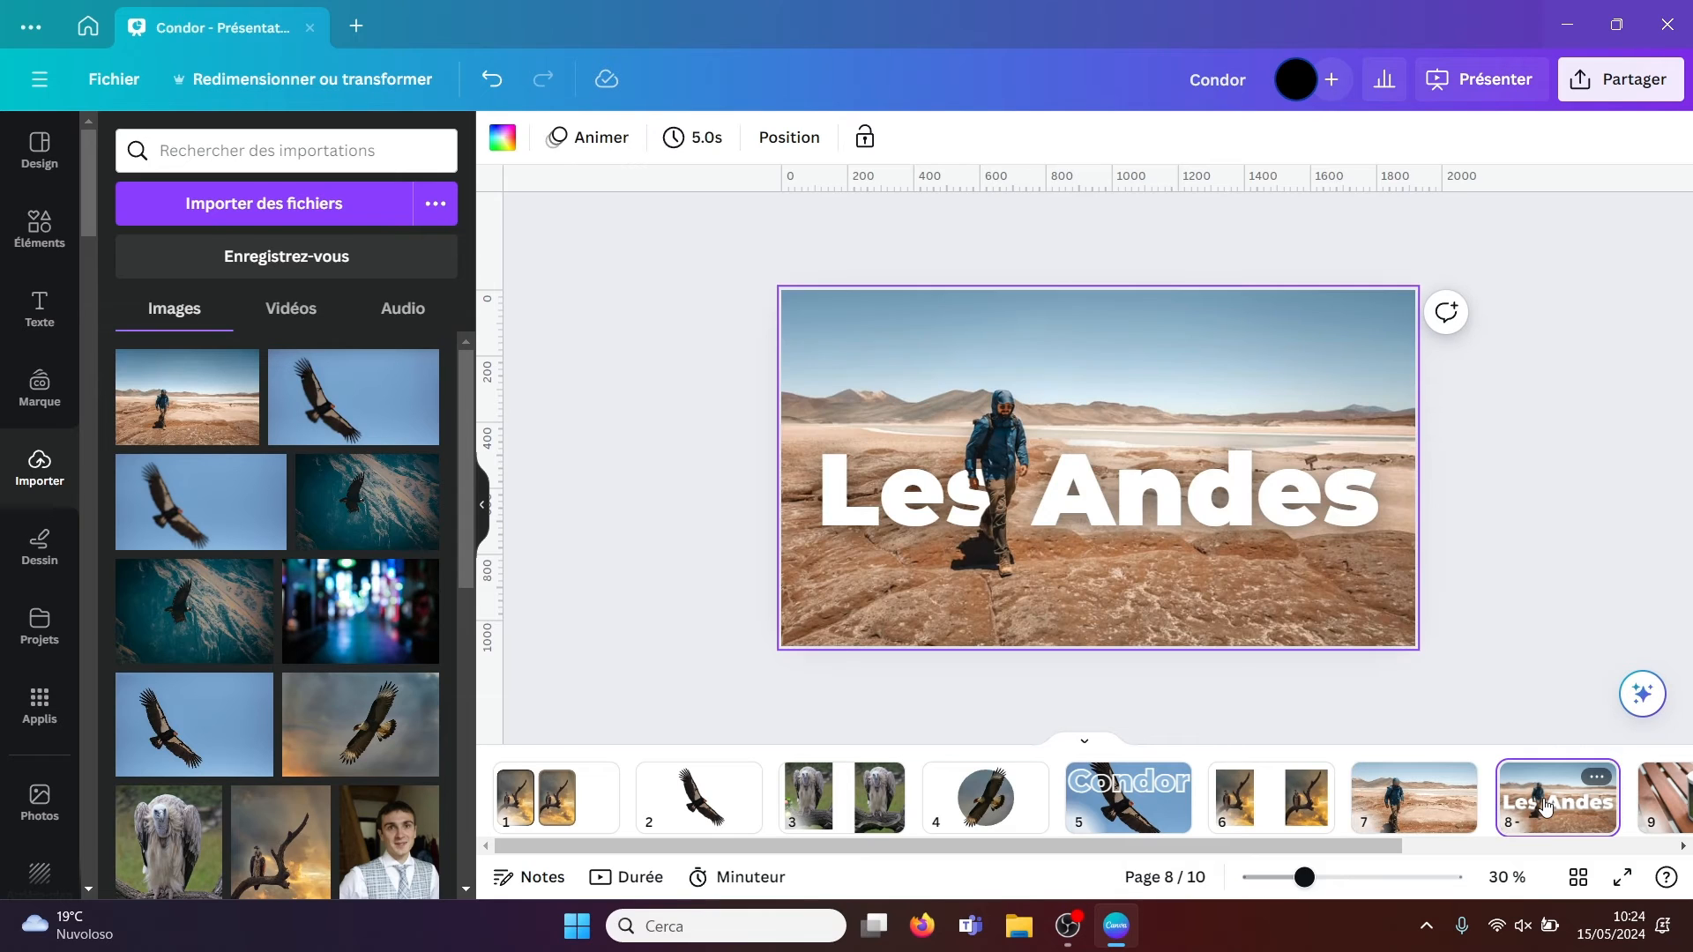
left_click(1510, 447)
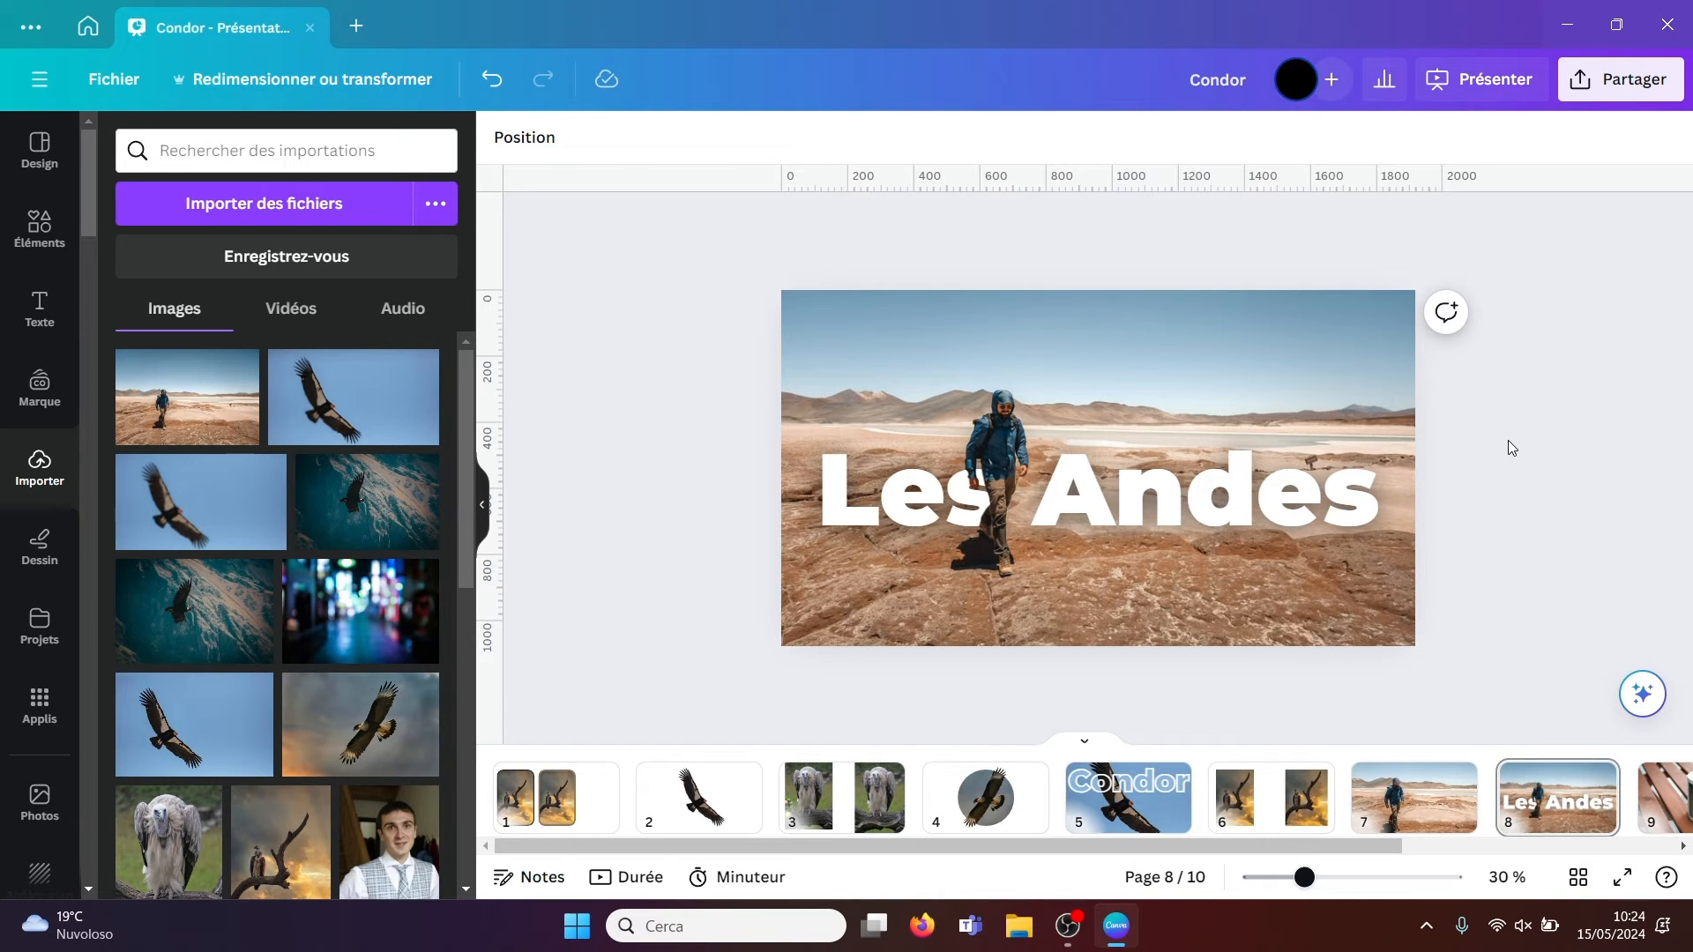
left_click(1108, 818)
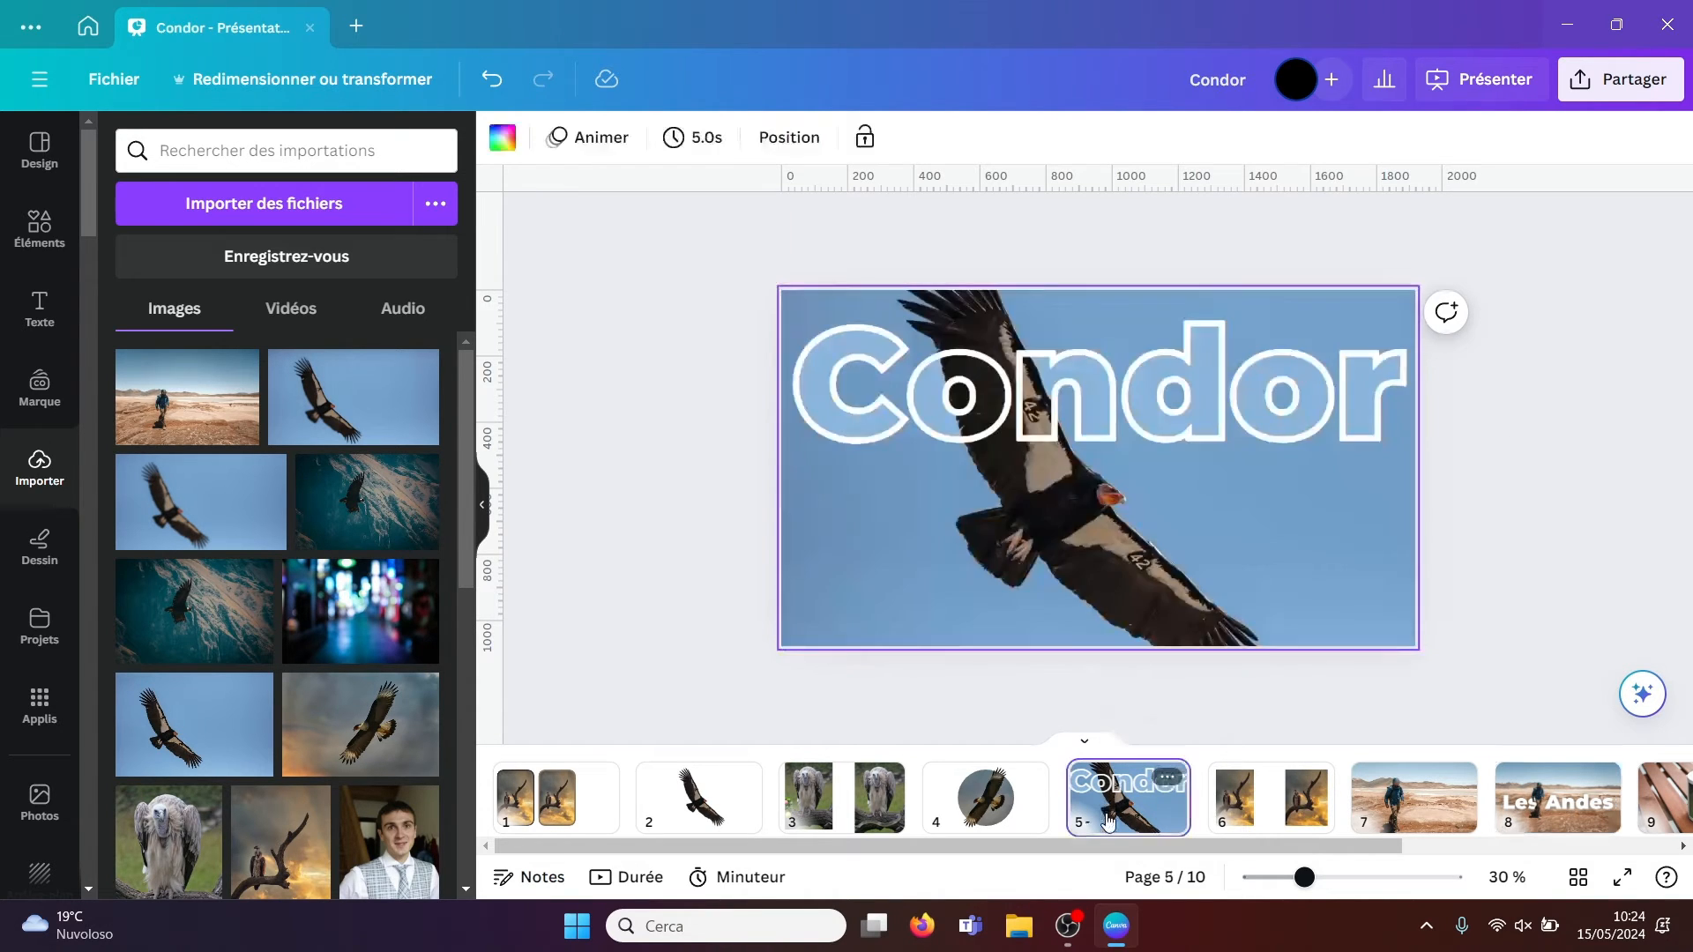
left_click(1532, 800)
left_click(1483, 341)
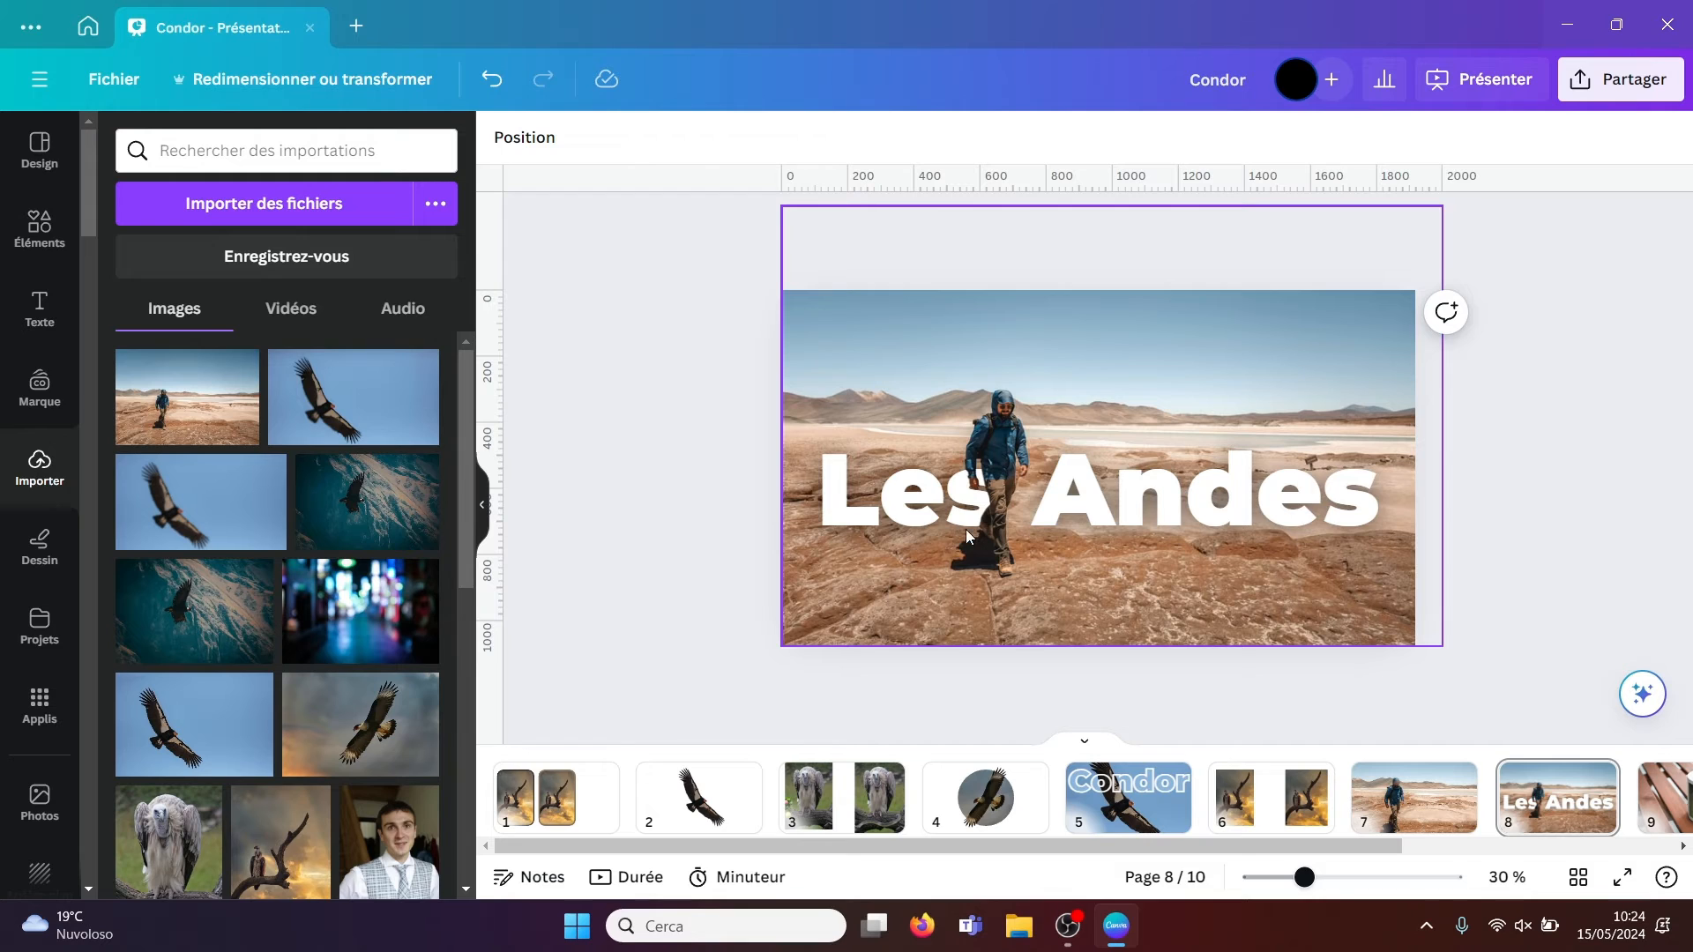
left_click(520, 138)
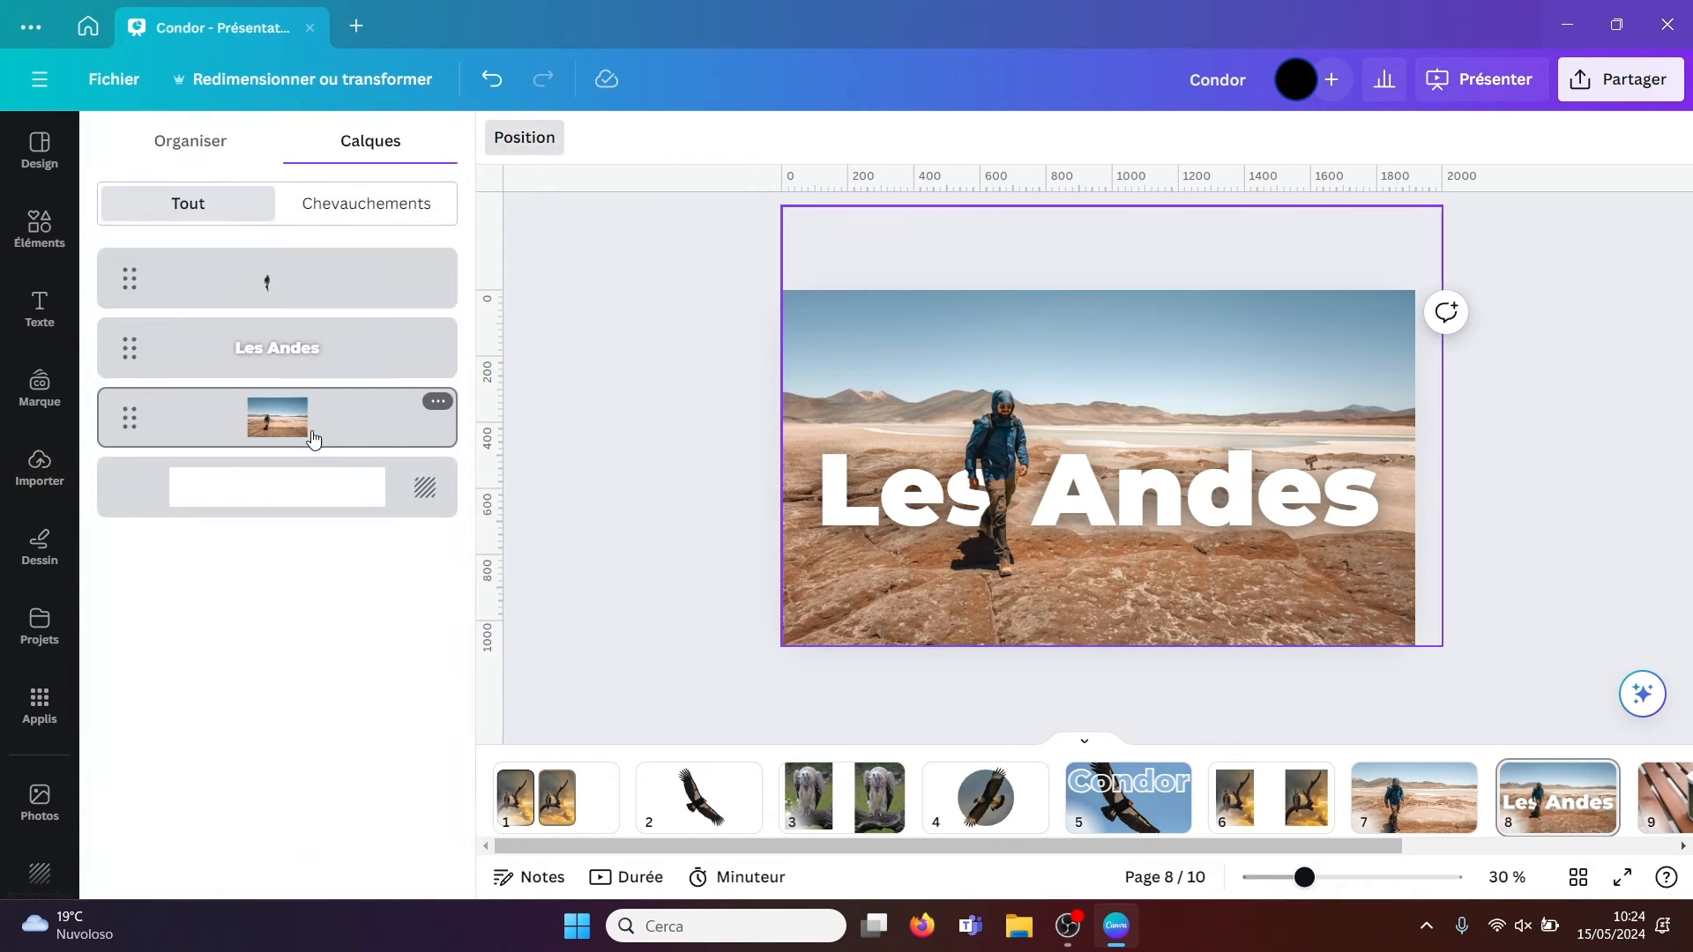
left_click(311, 437)
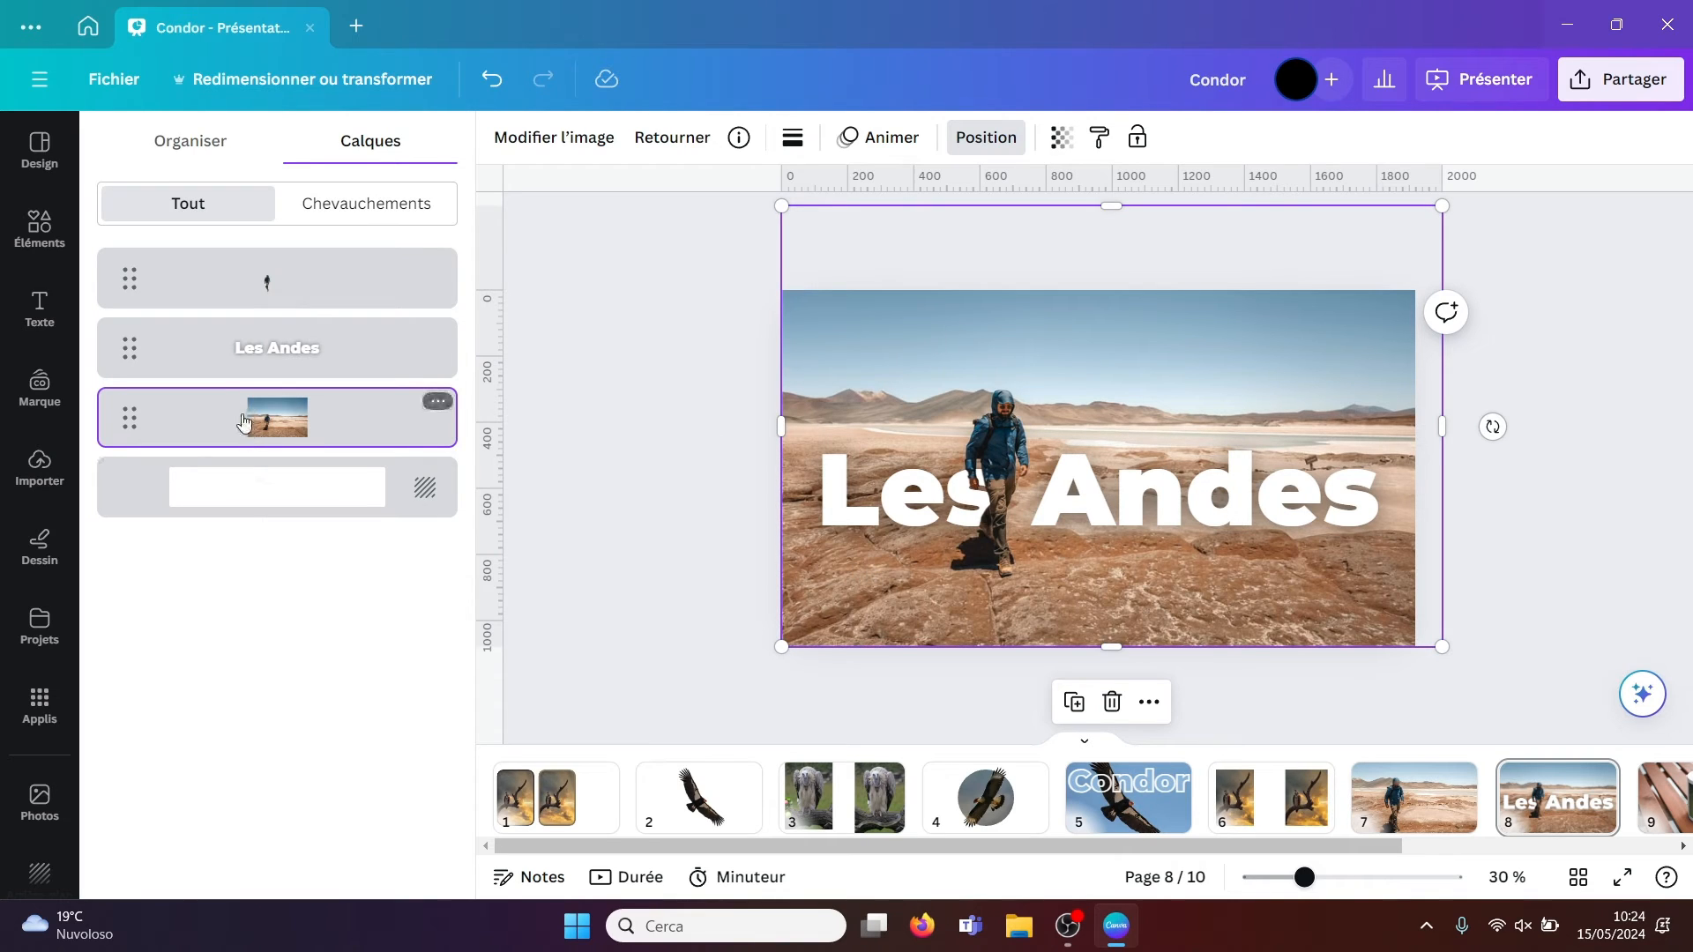
left_click(301, 294)
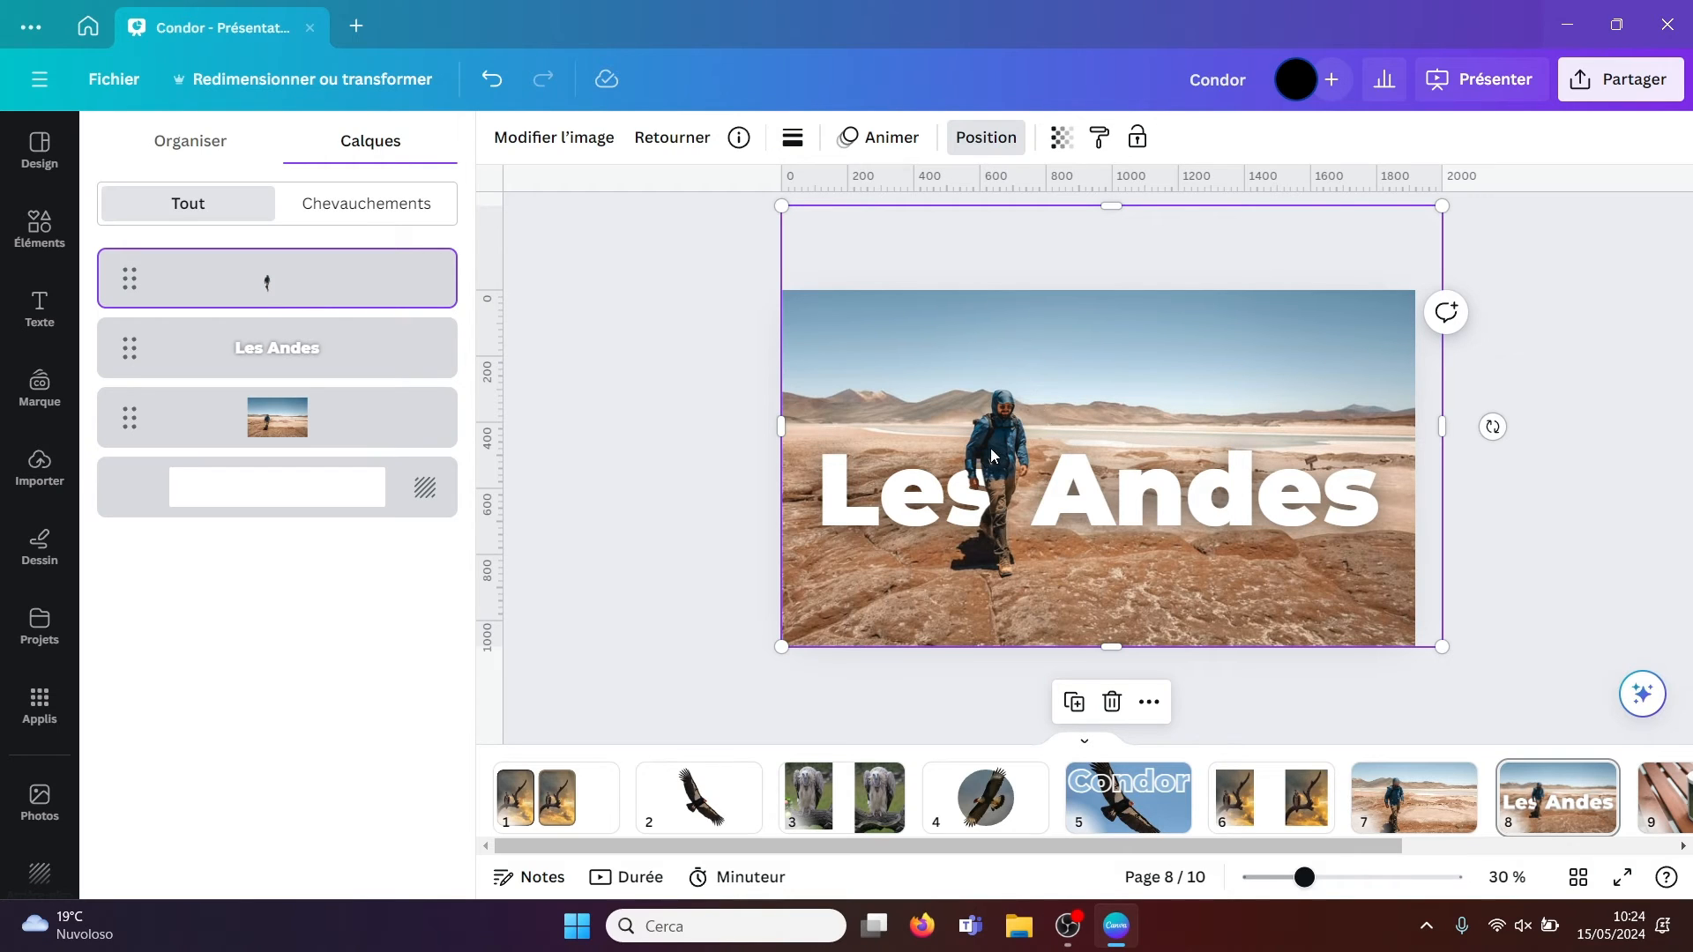
mouse_move(991, 448)
left_mouse_down()
mouse_move(1142, 409)
mouse_move(993, 447)
left_mouse_up()
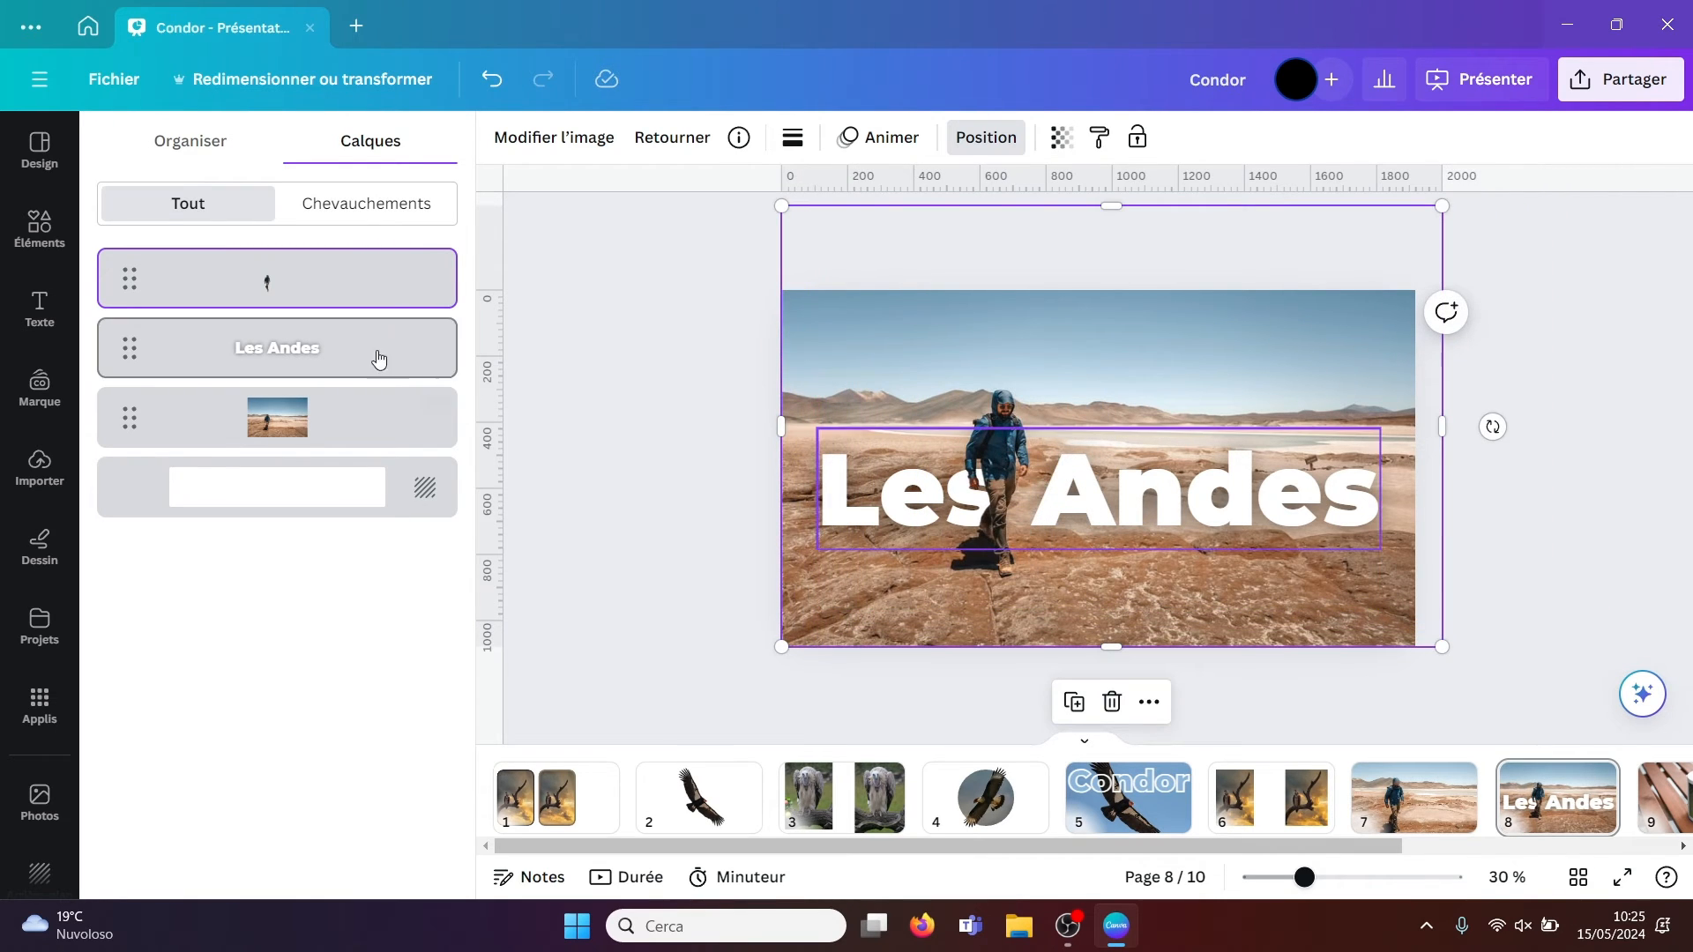
- Check which text effect style and intensity are applied to the Les Andes title
left_click(343, 341)
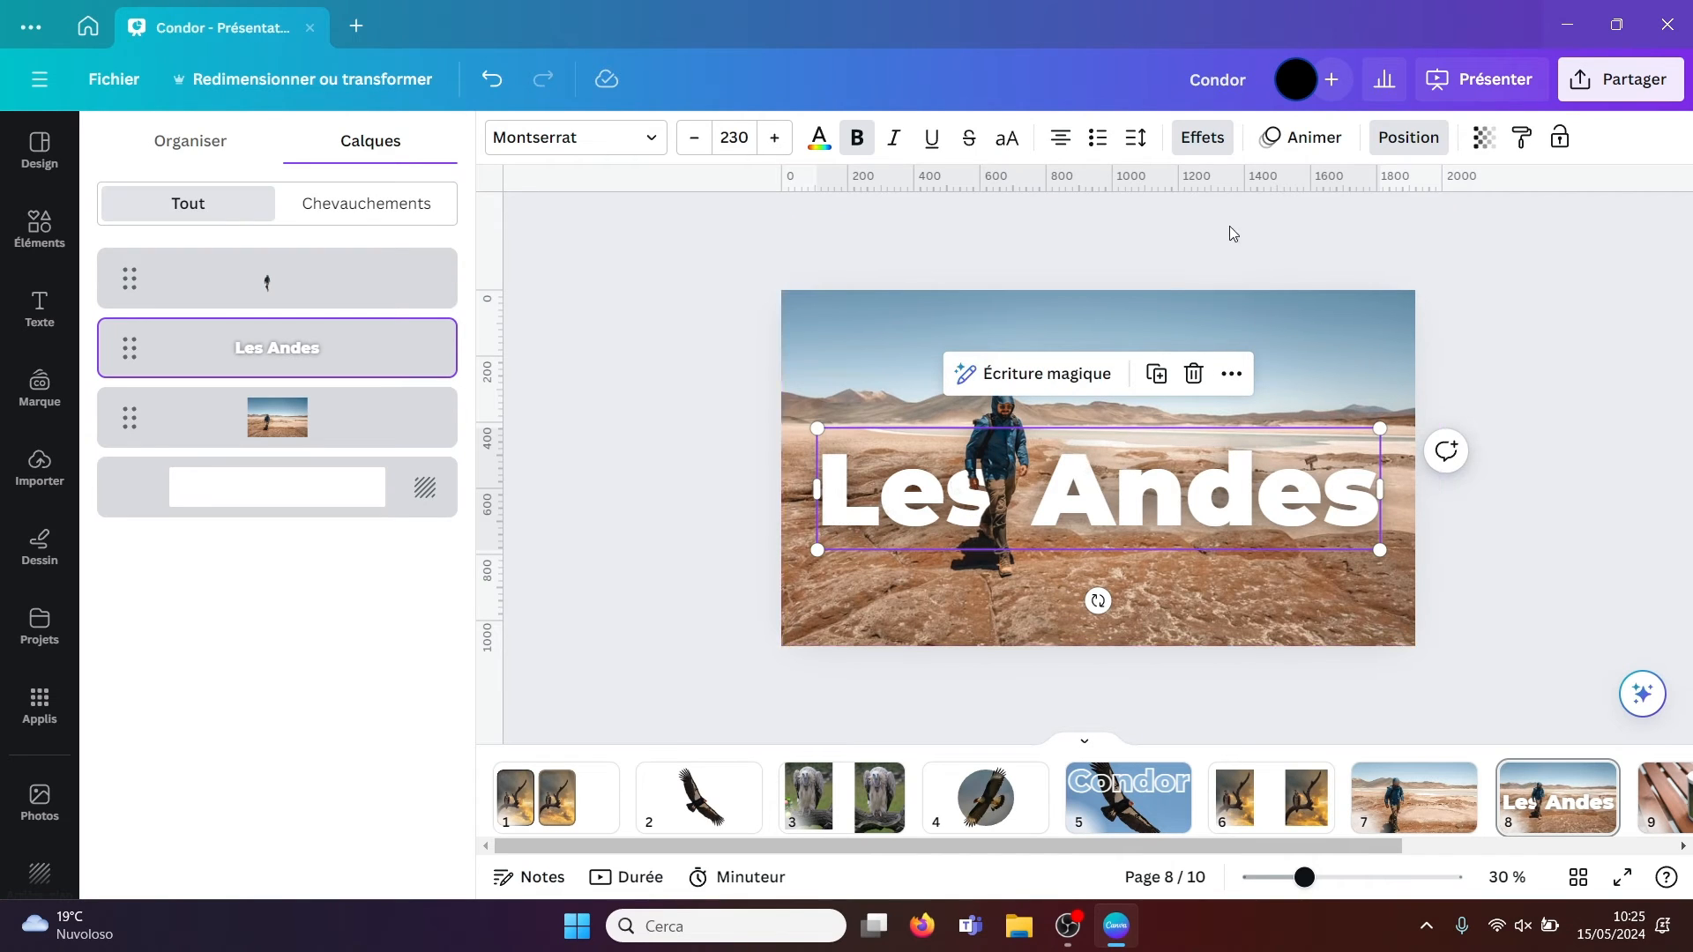
left_click(1199, 141)
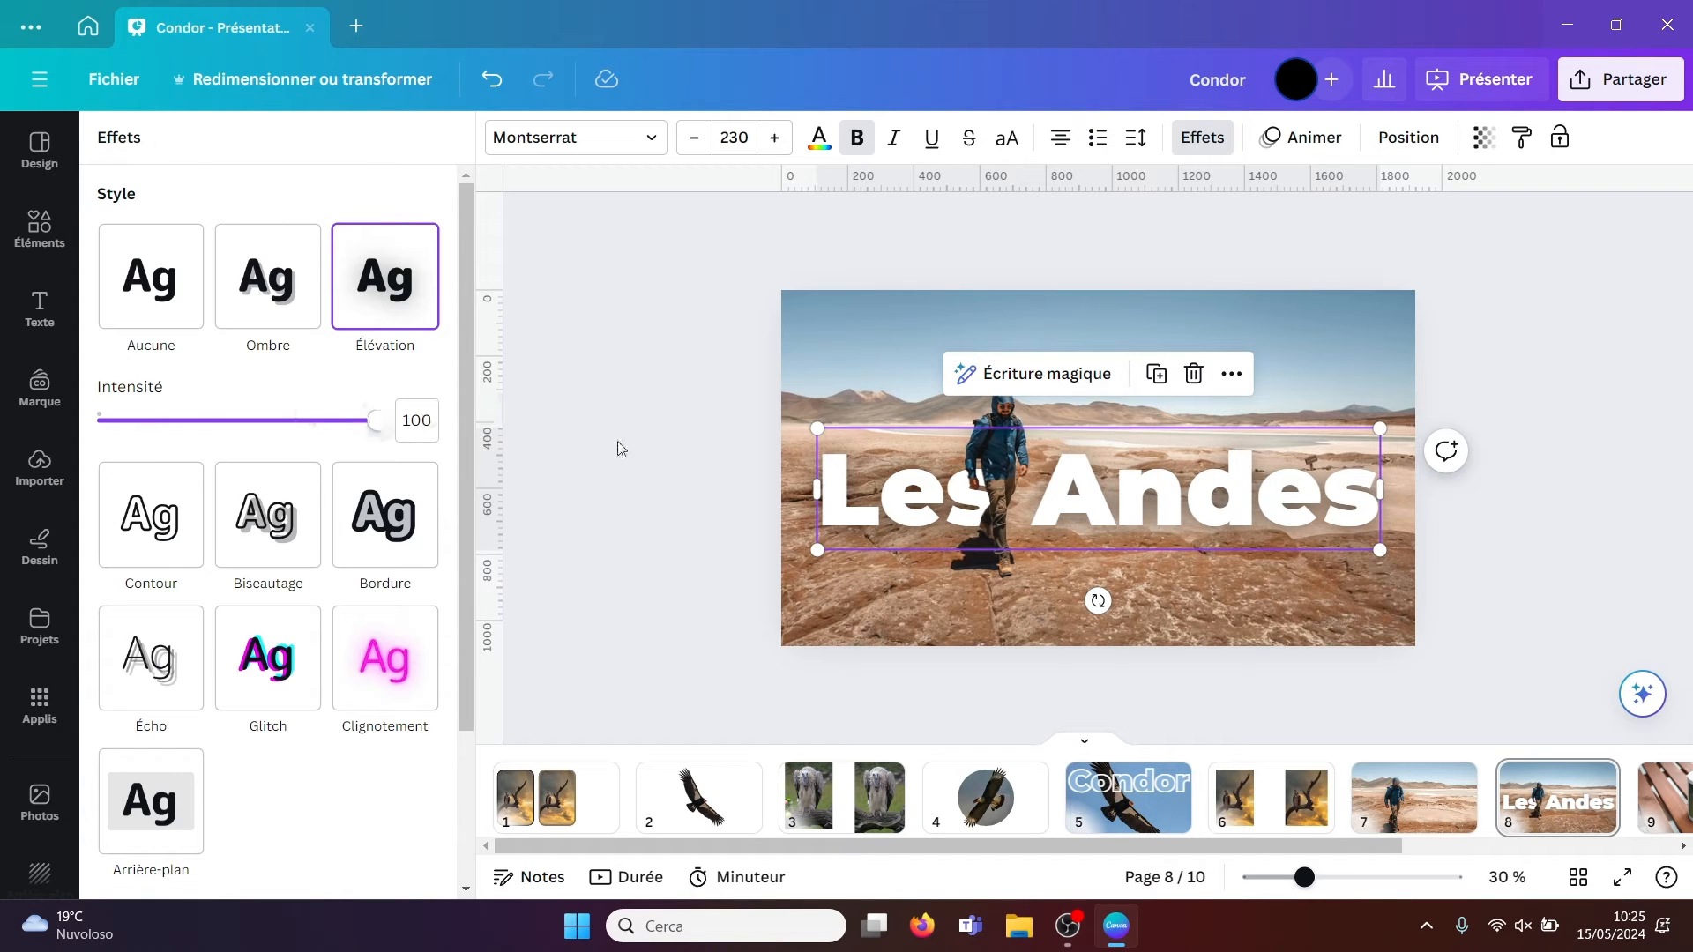
key("Escape")
key("Escape")
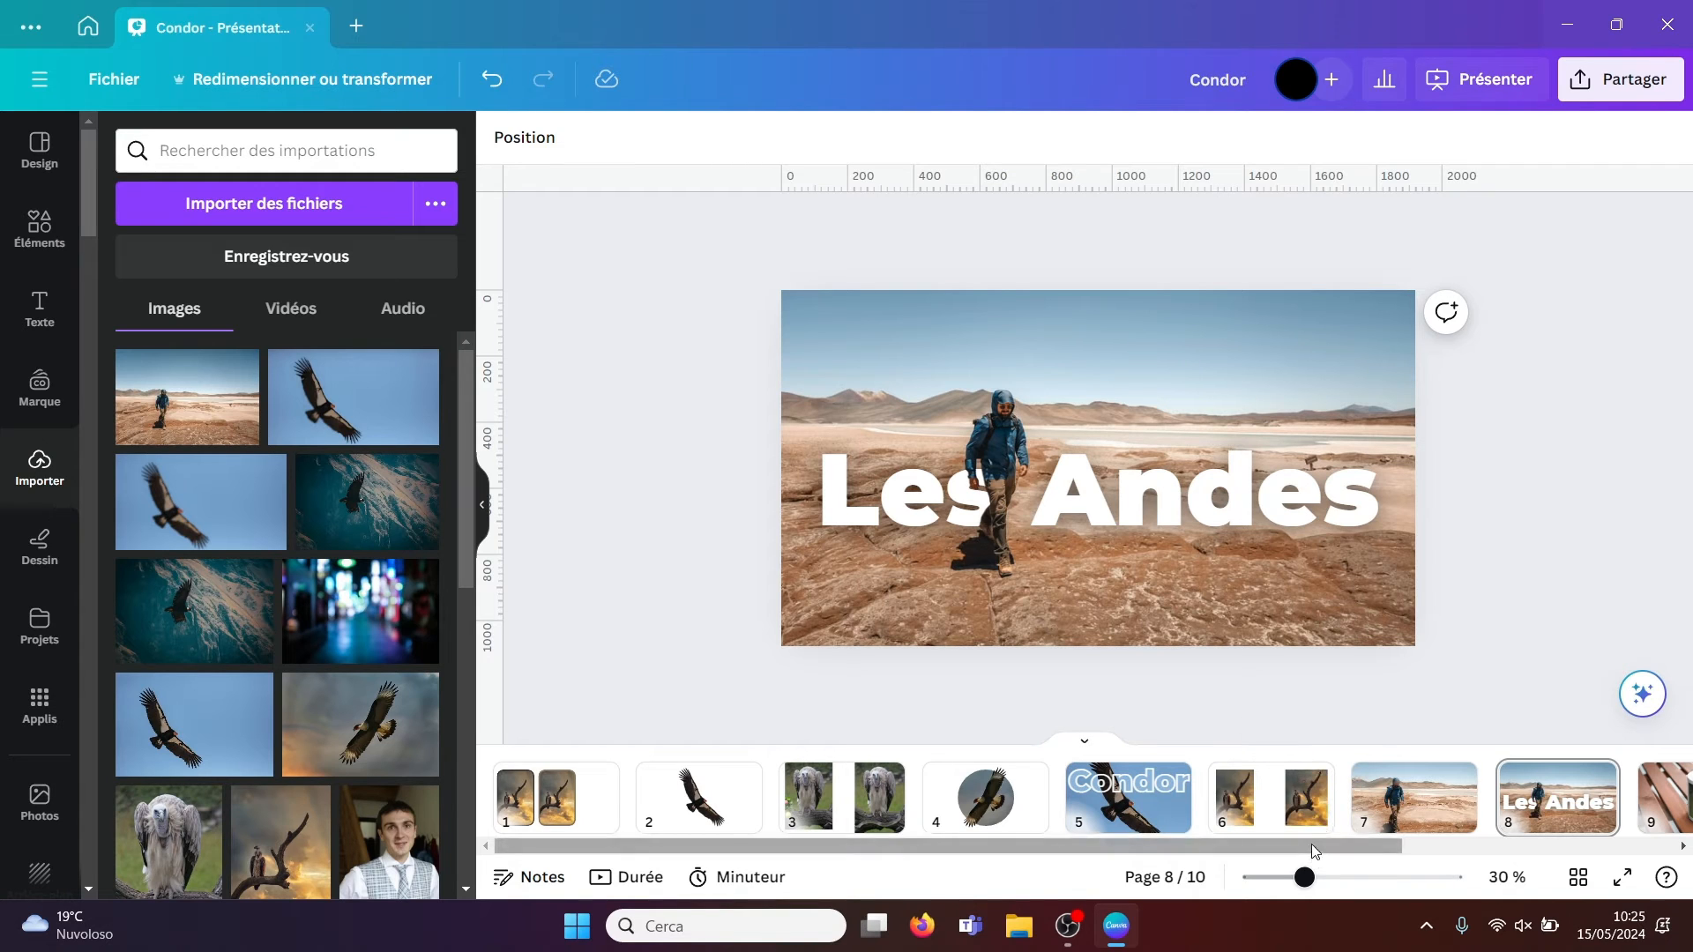
- Delete the vulture mug mockup image from page 9
left_click_drag(1315, 851, 1398, 838)
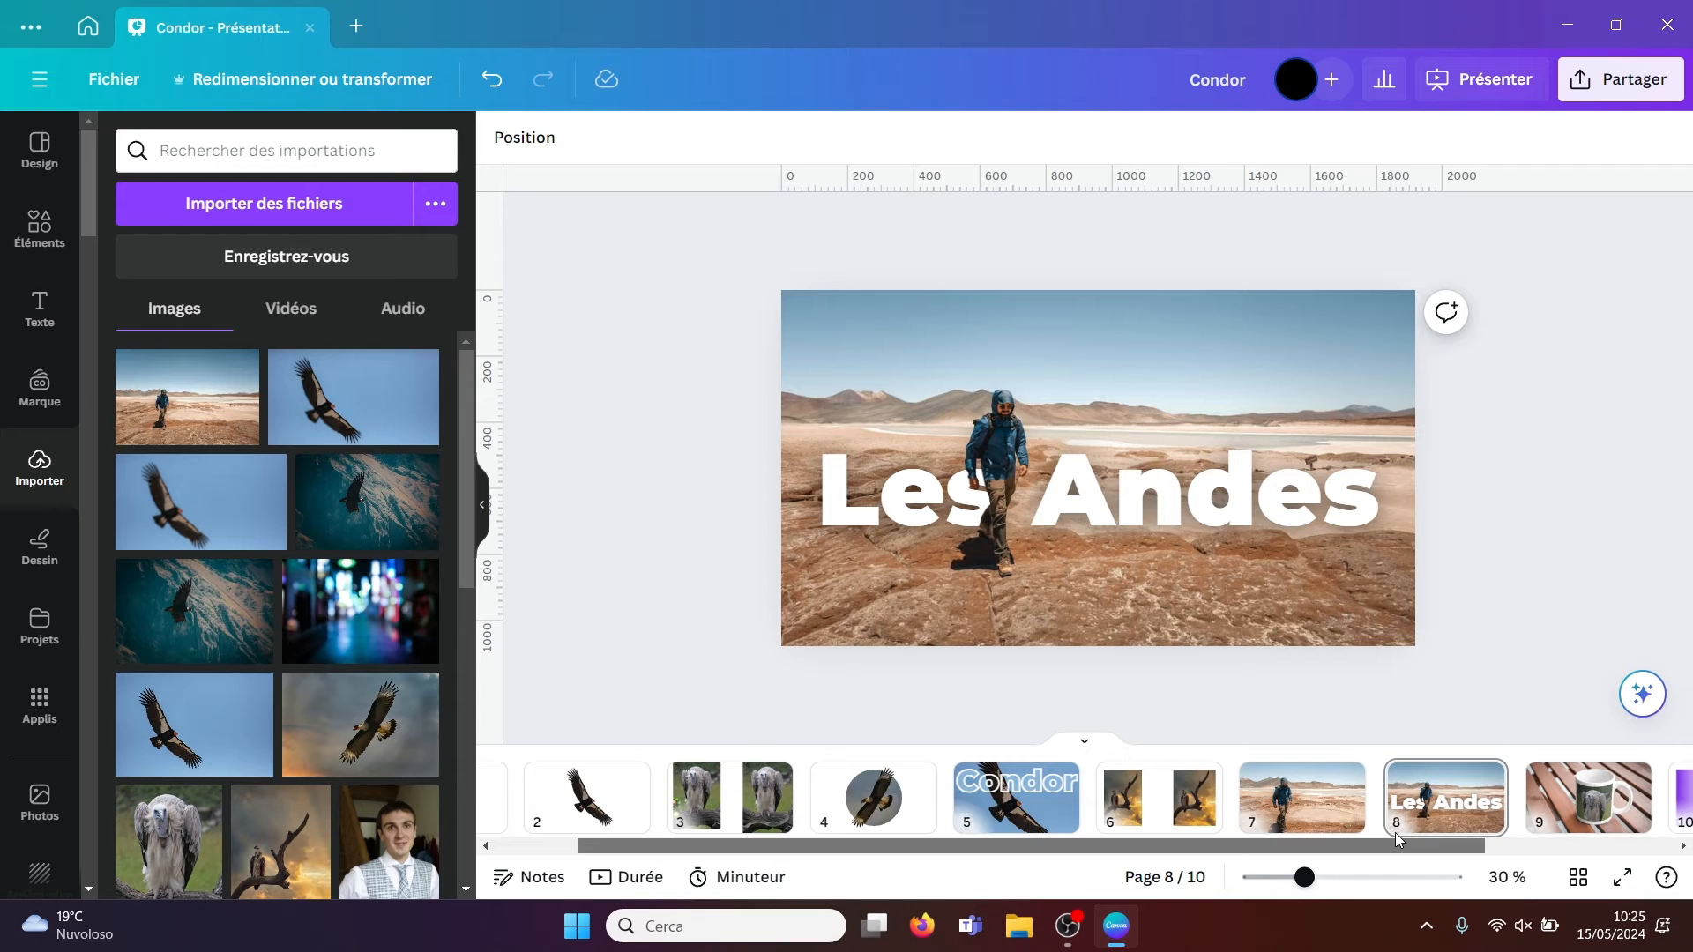
scroll(1398, 833, "right", 3)
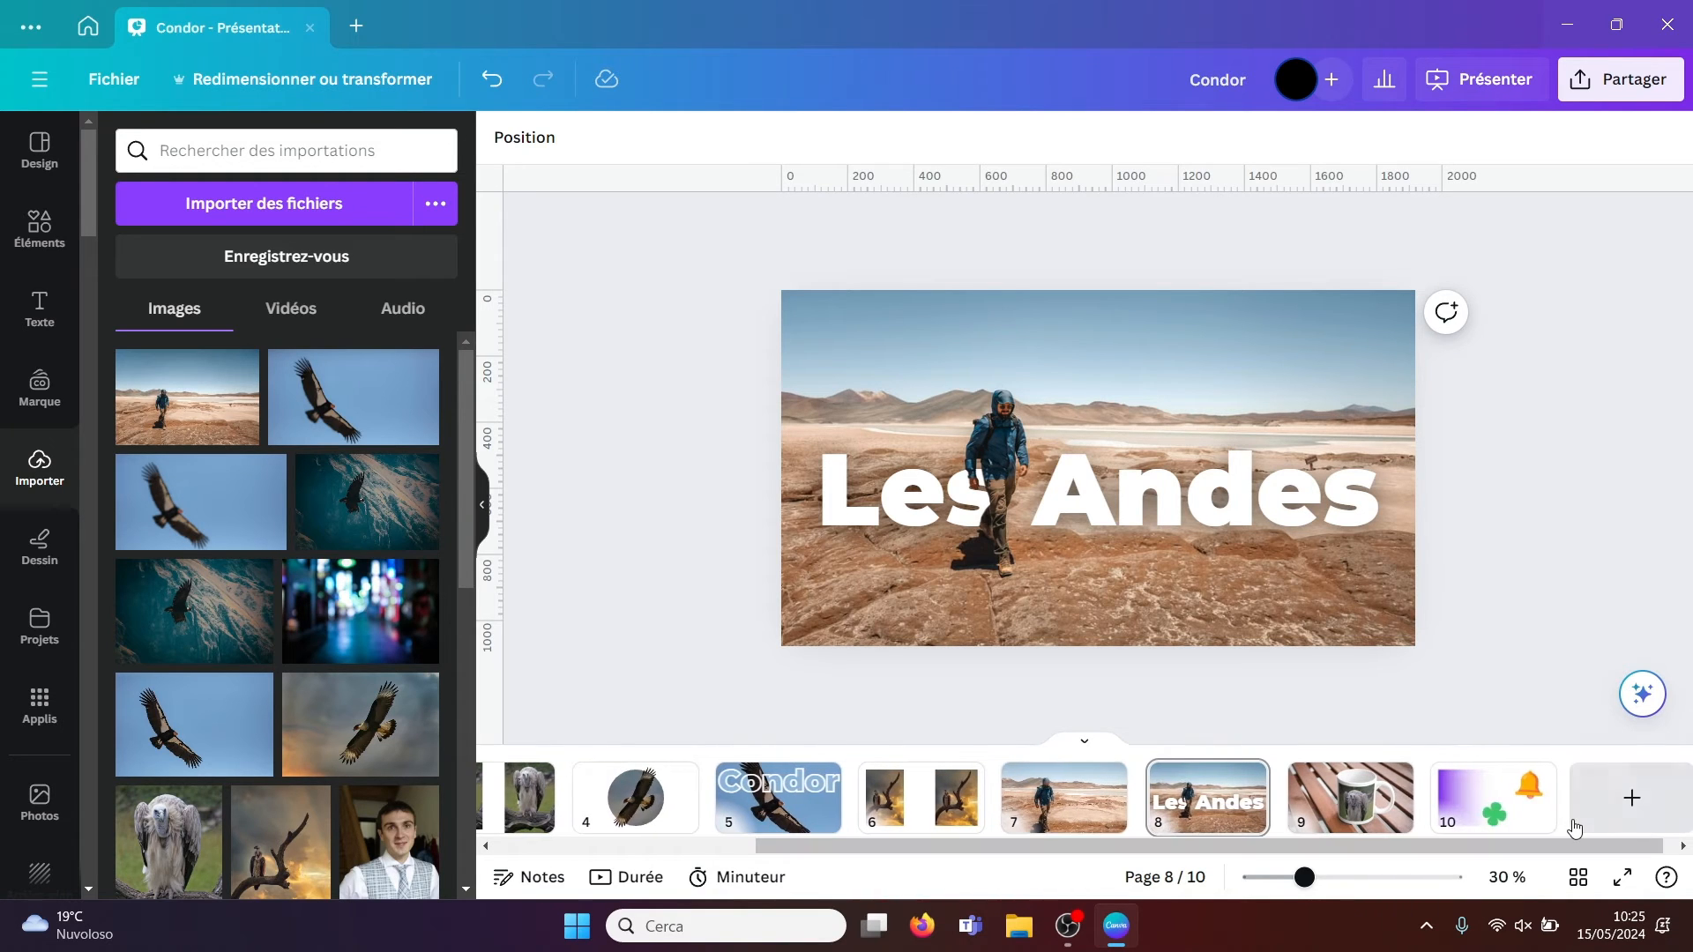
left_click(1349, 815)
left_click(1490, 546)
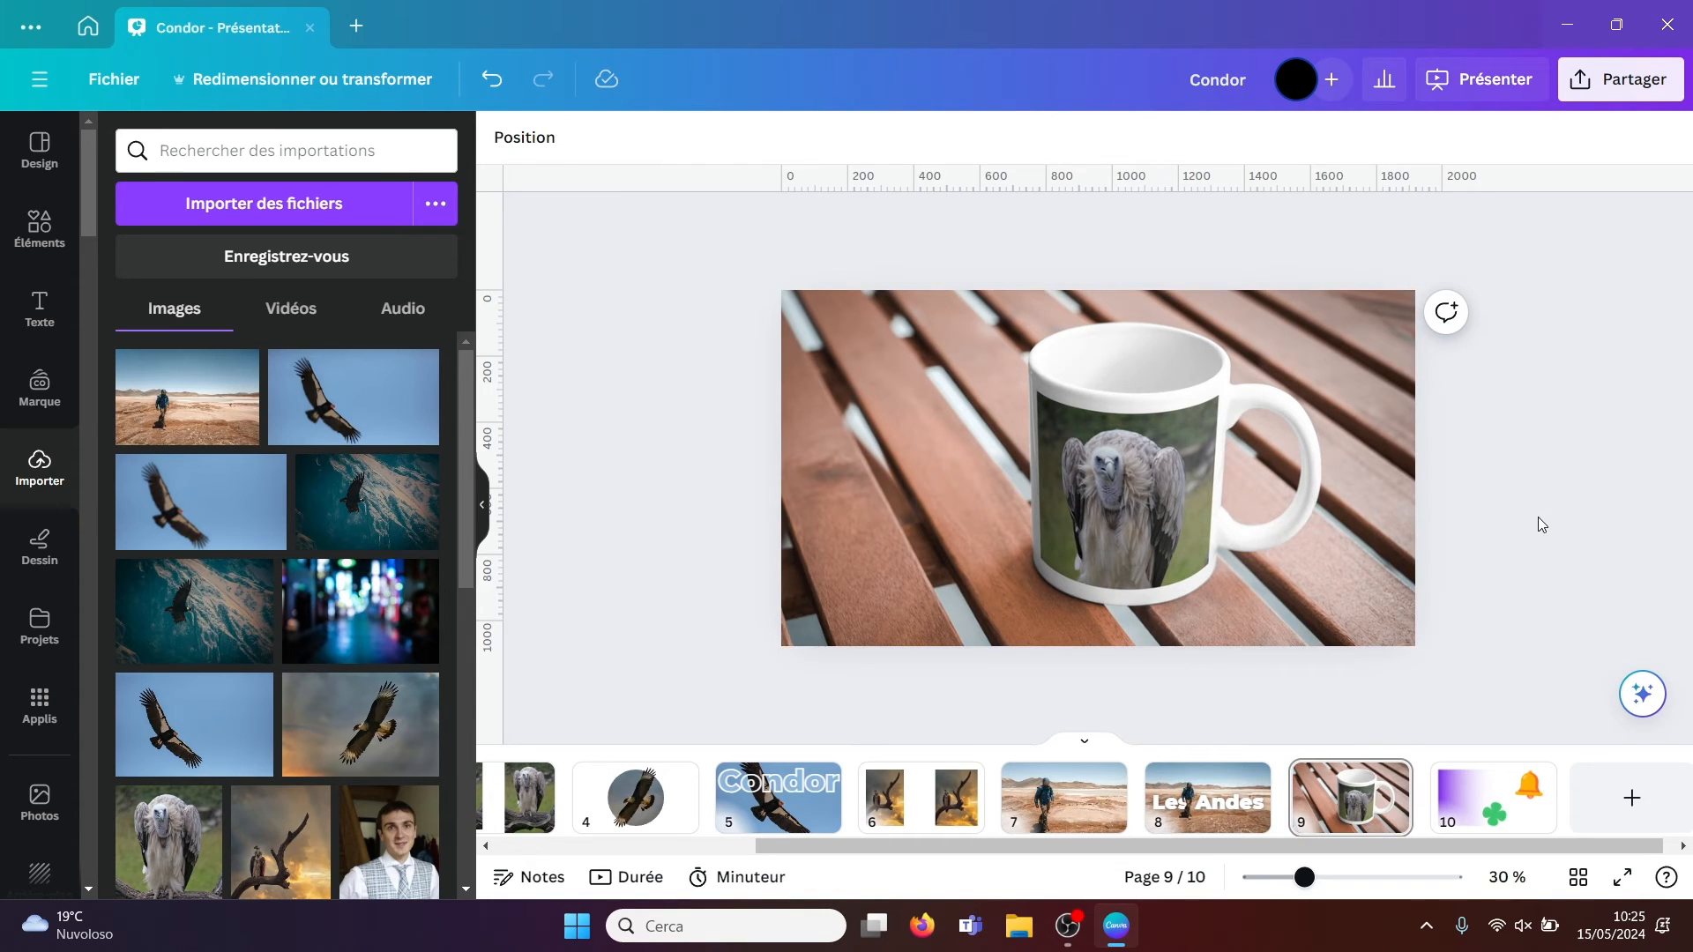
left_click(1118, 526)
key("Delete")
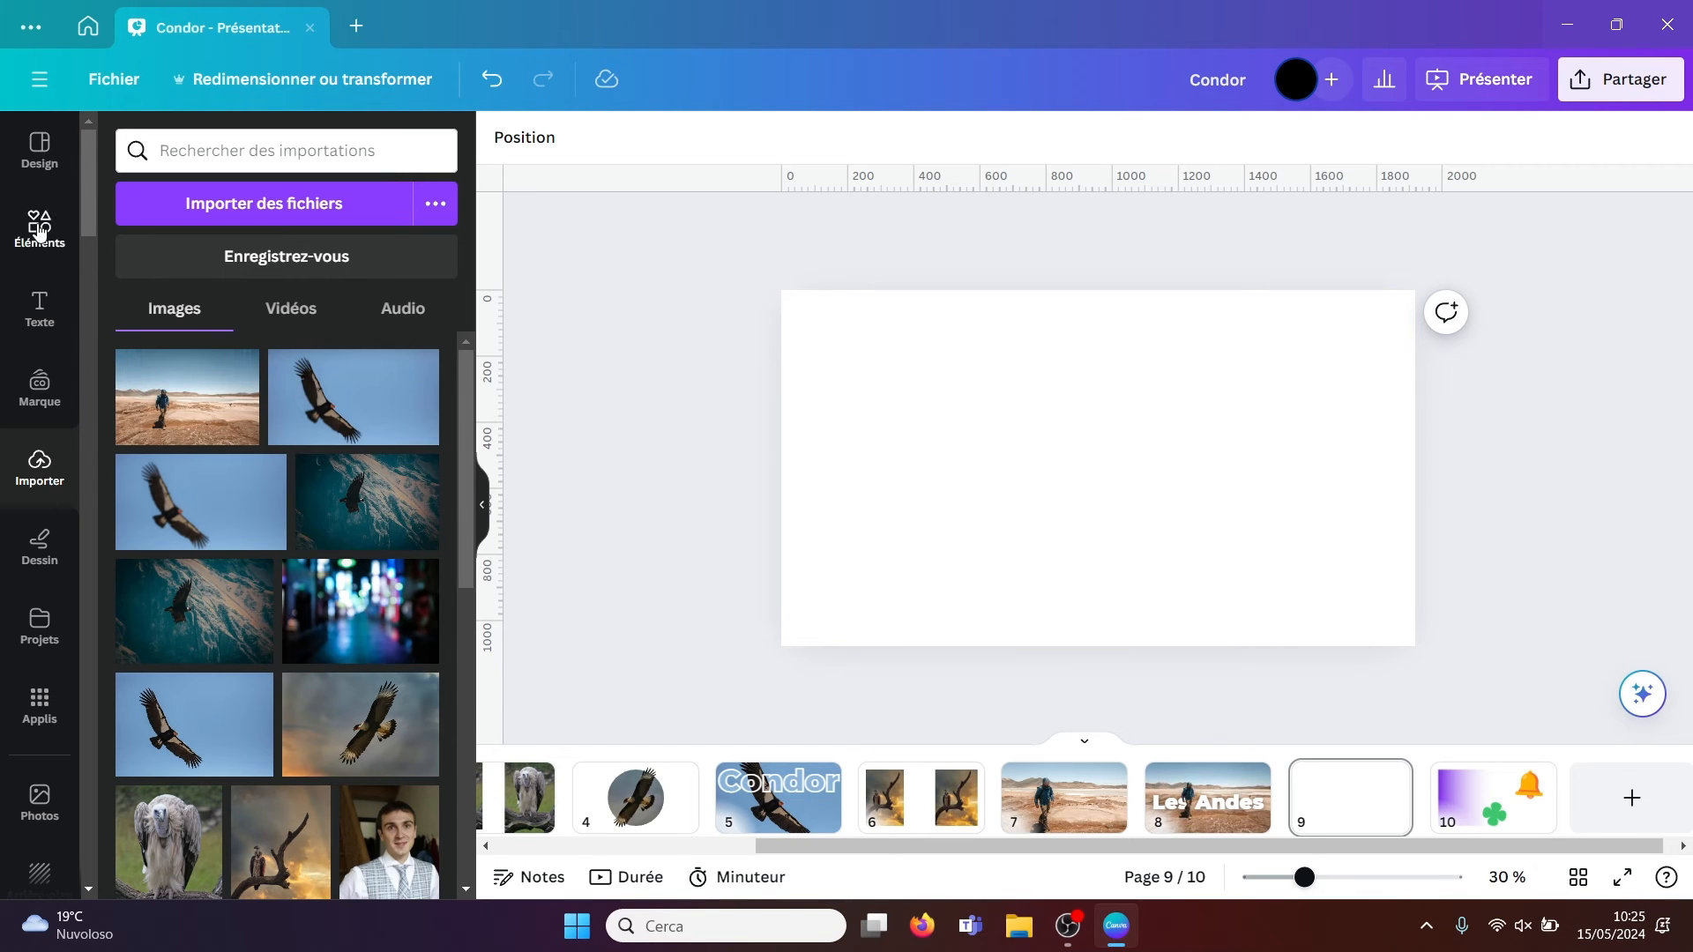
- Add the mockup of a white mug on wooden slats from the Mockups app to the empty page 9
left_click(37, 231)
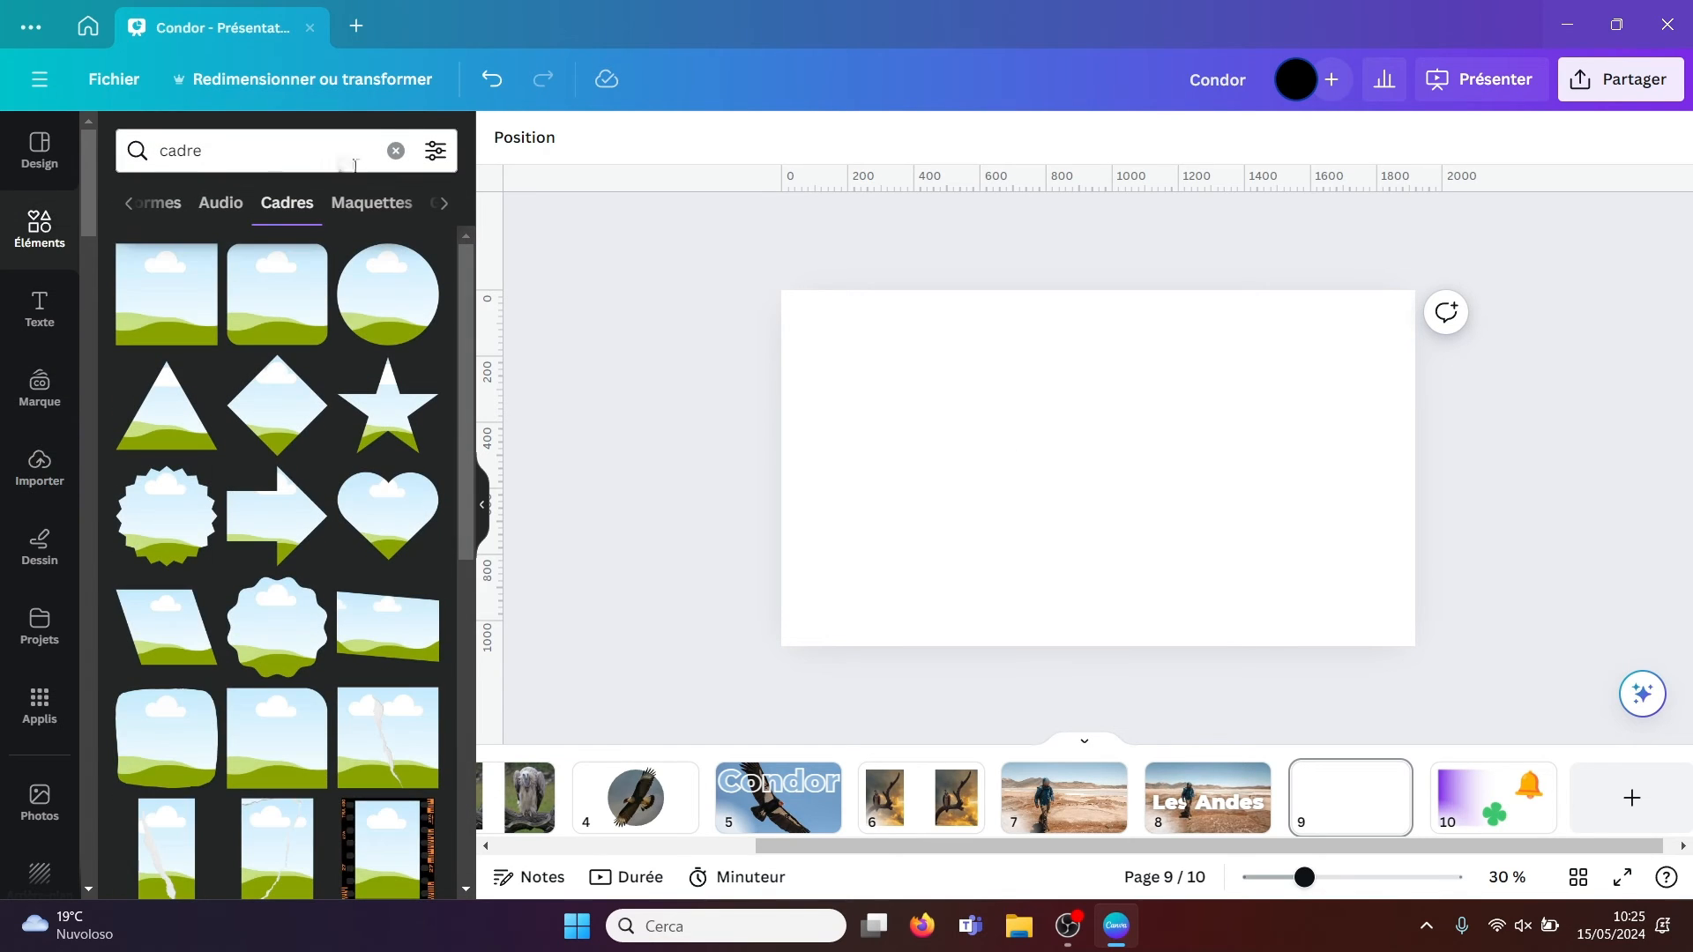
left_click(395, 152)
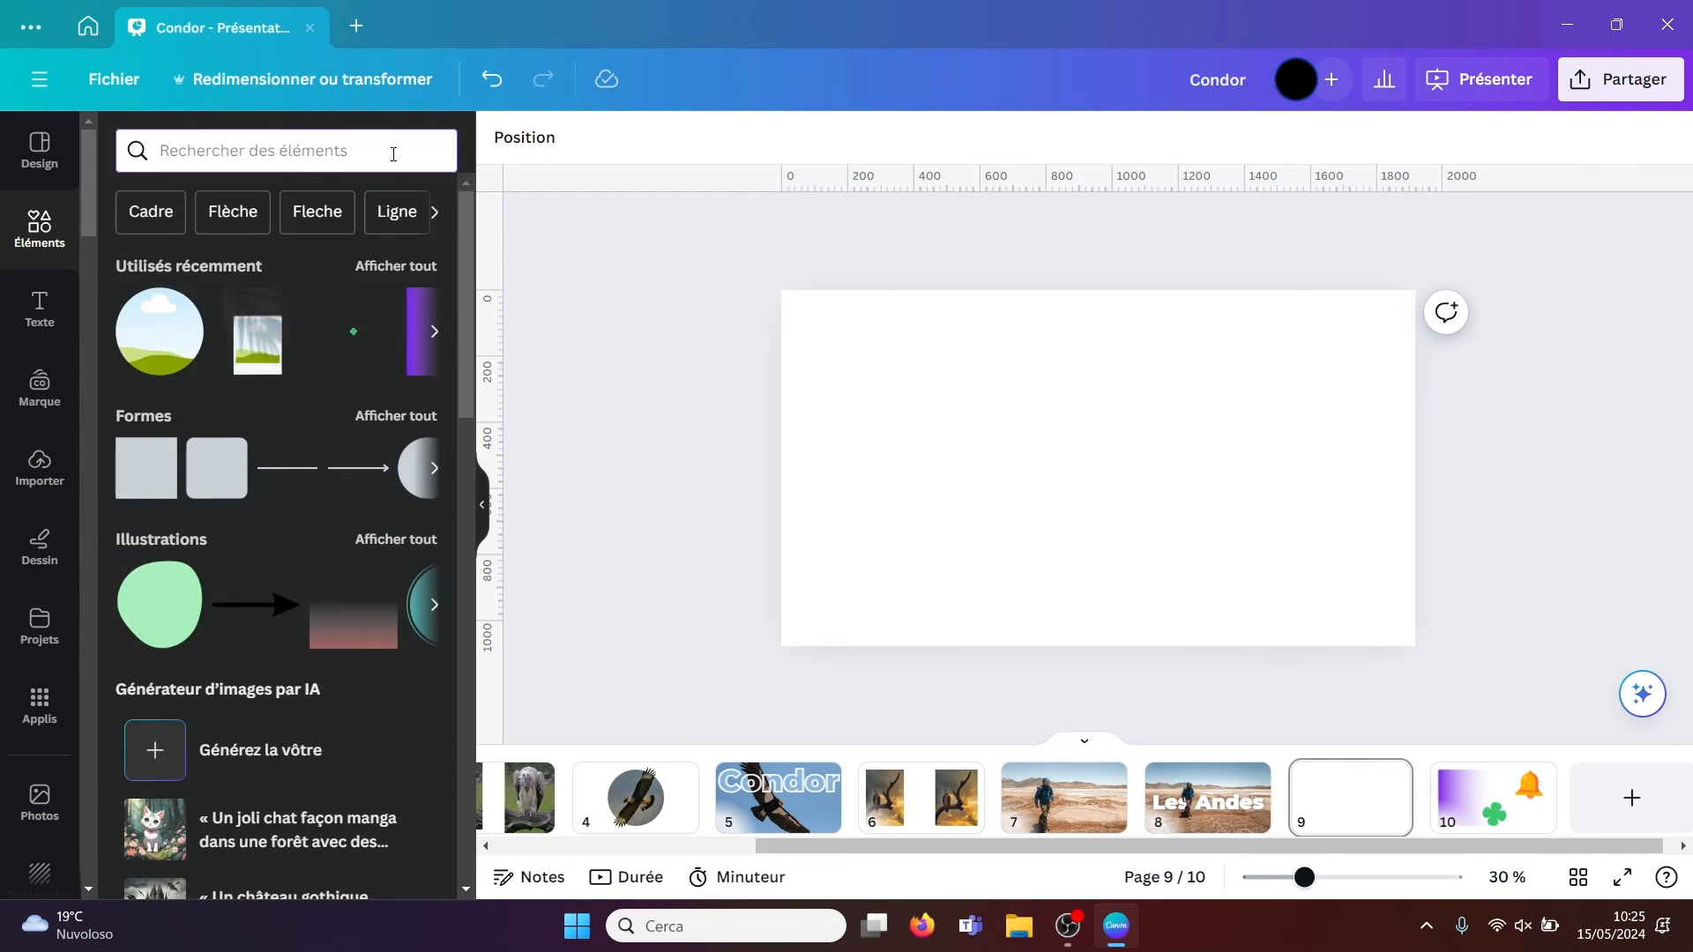
left_click(34, 704)
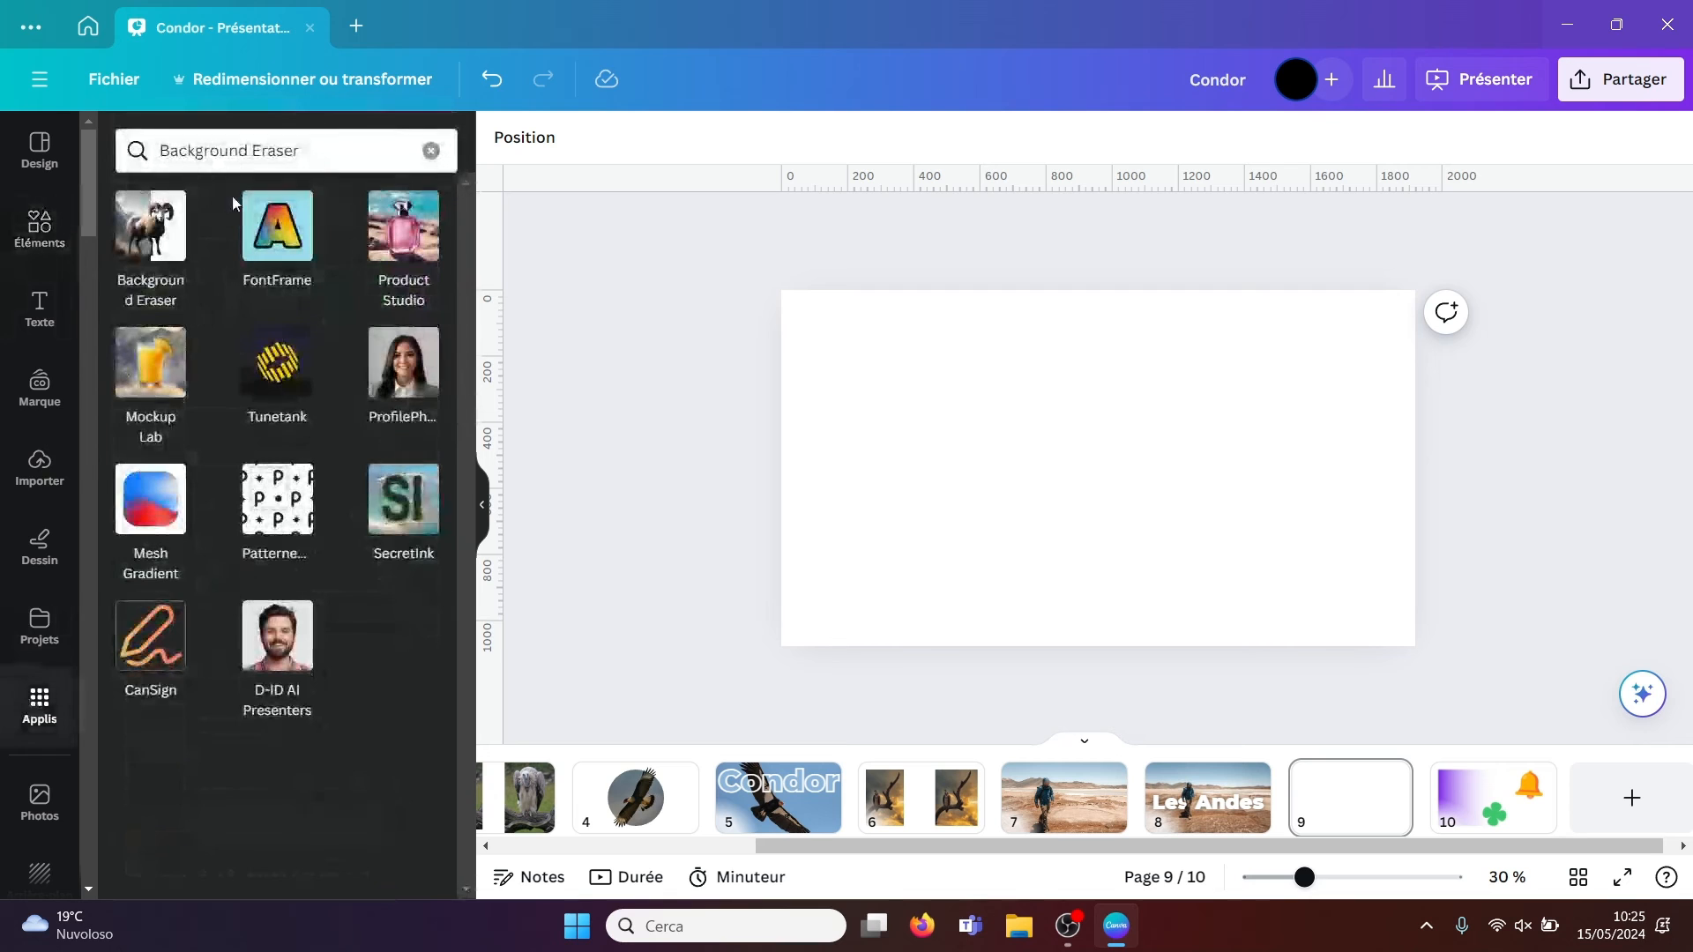
left_click(431, 151)
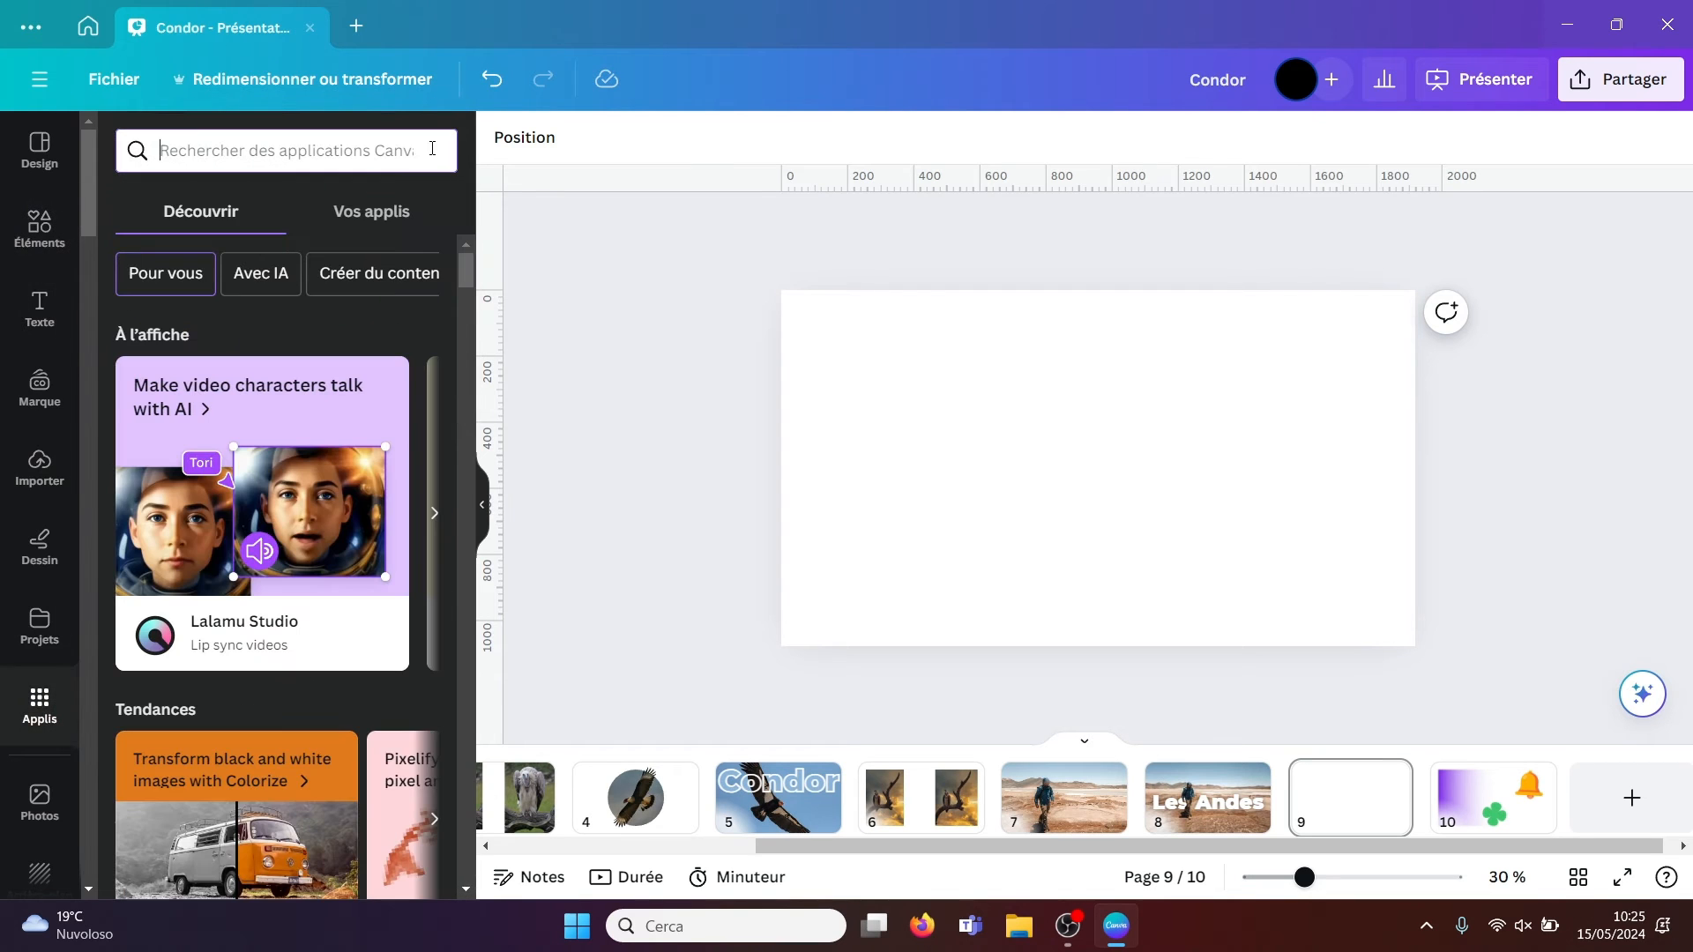
left_click_drag(465, 266, 463, 321)
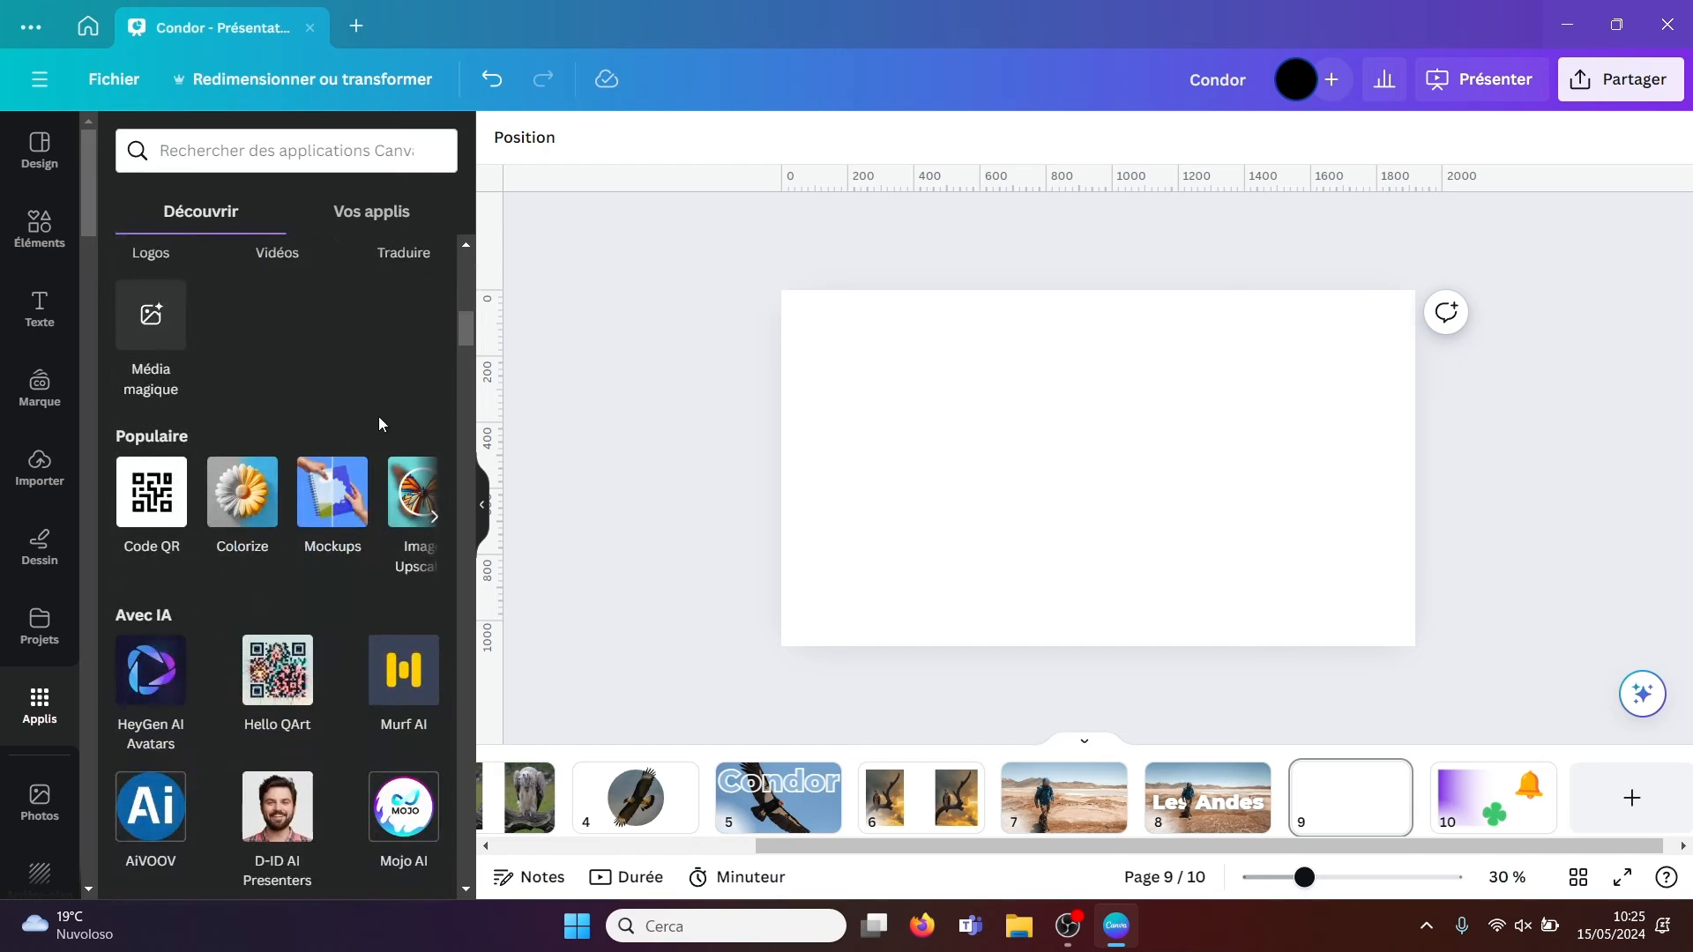
left_click(330, 502)
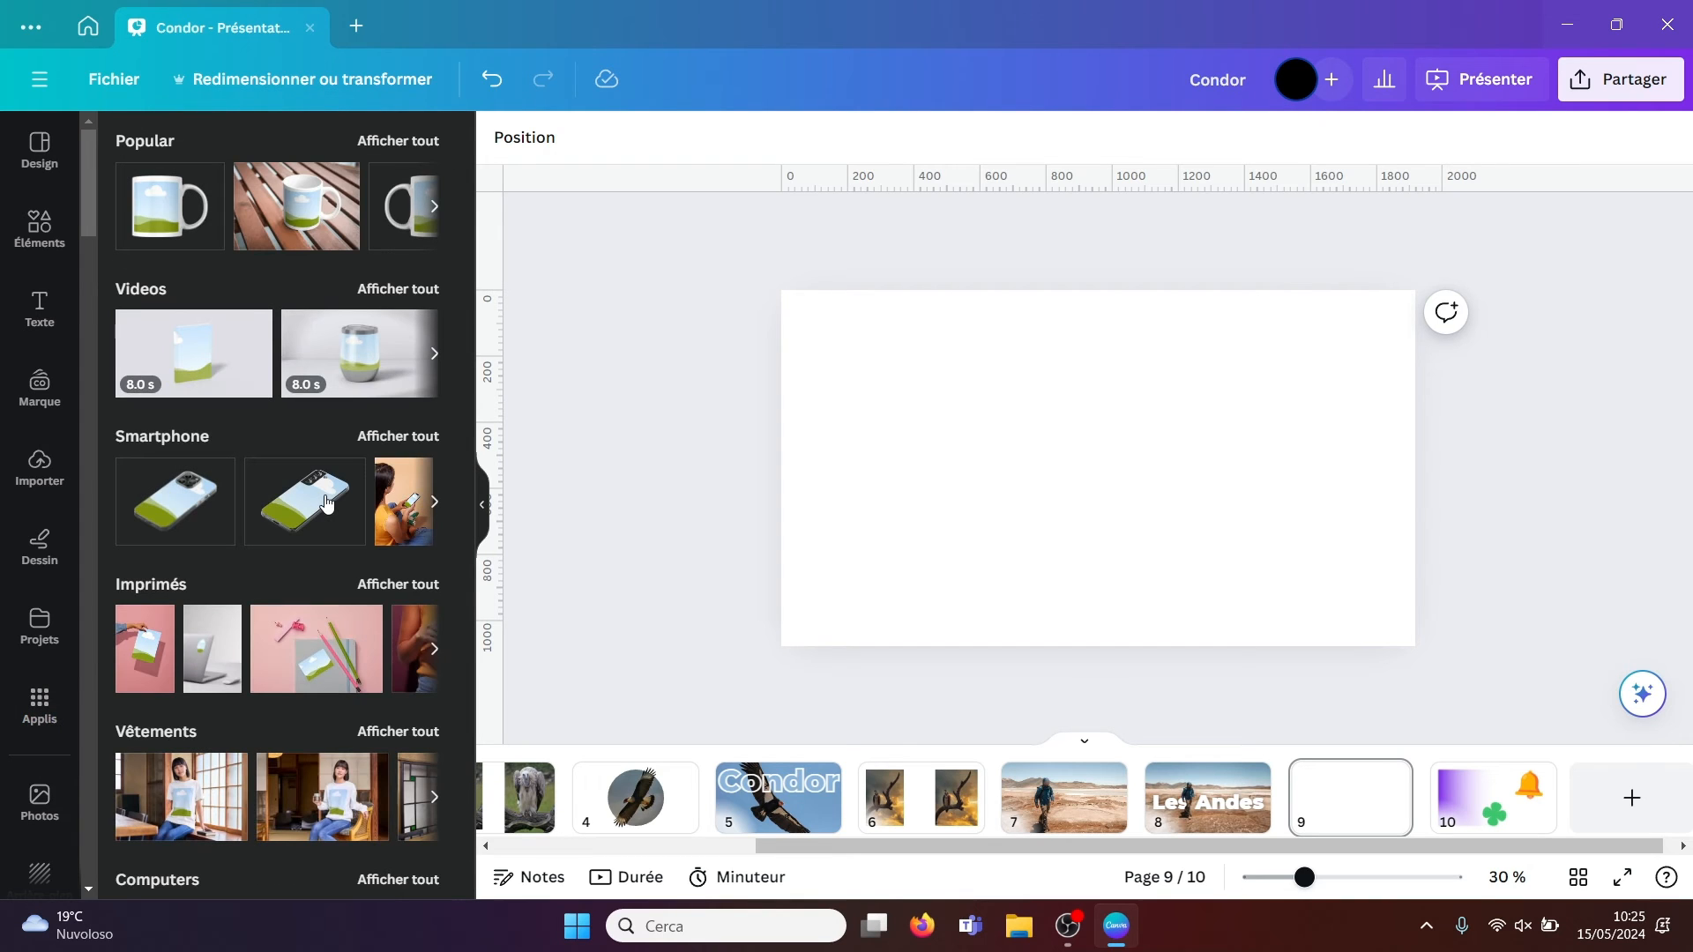
left_click(300, 211)
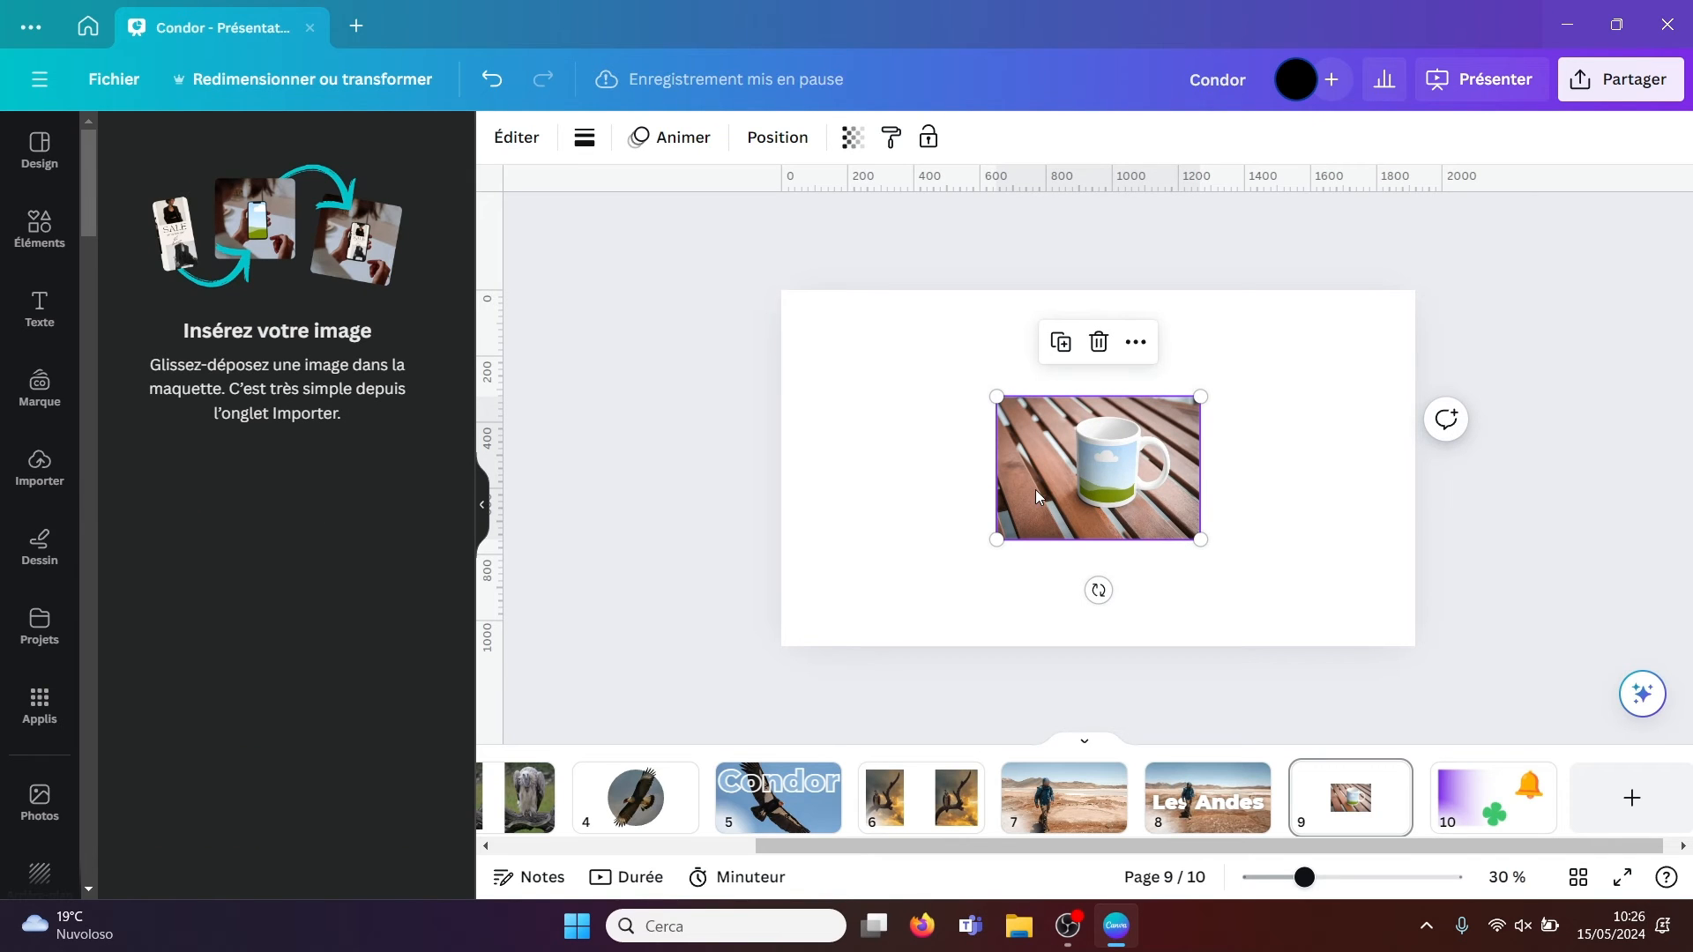
- Enlarge the mug mockup to cover the whole of page 9 and shift it slightly down
left_click_drag(991, 398, 739, 312)
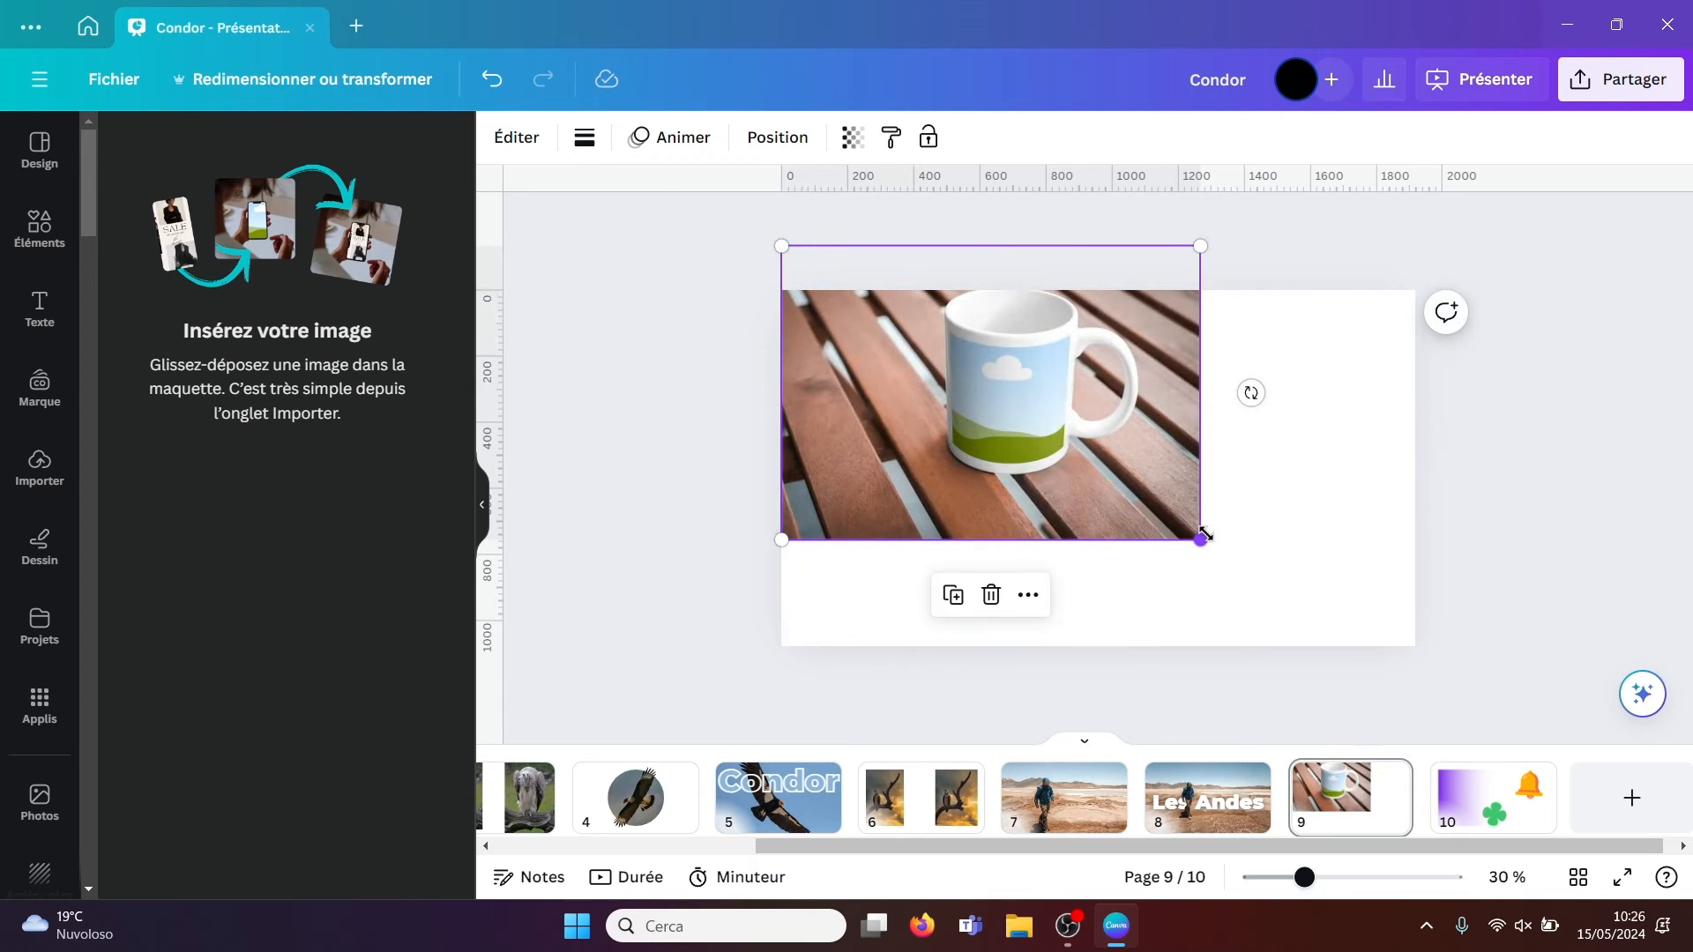
left_click_drag(1204, 533, 1447, 646)
left_click_drag(1257, 523, 1258, 543)
left_click(1476, 527)
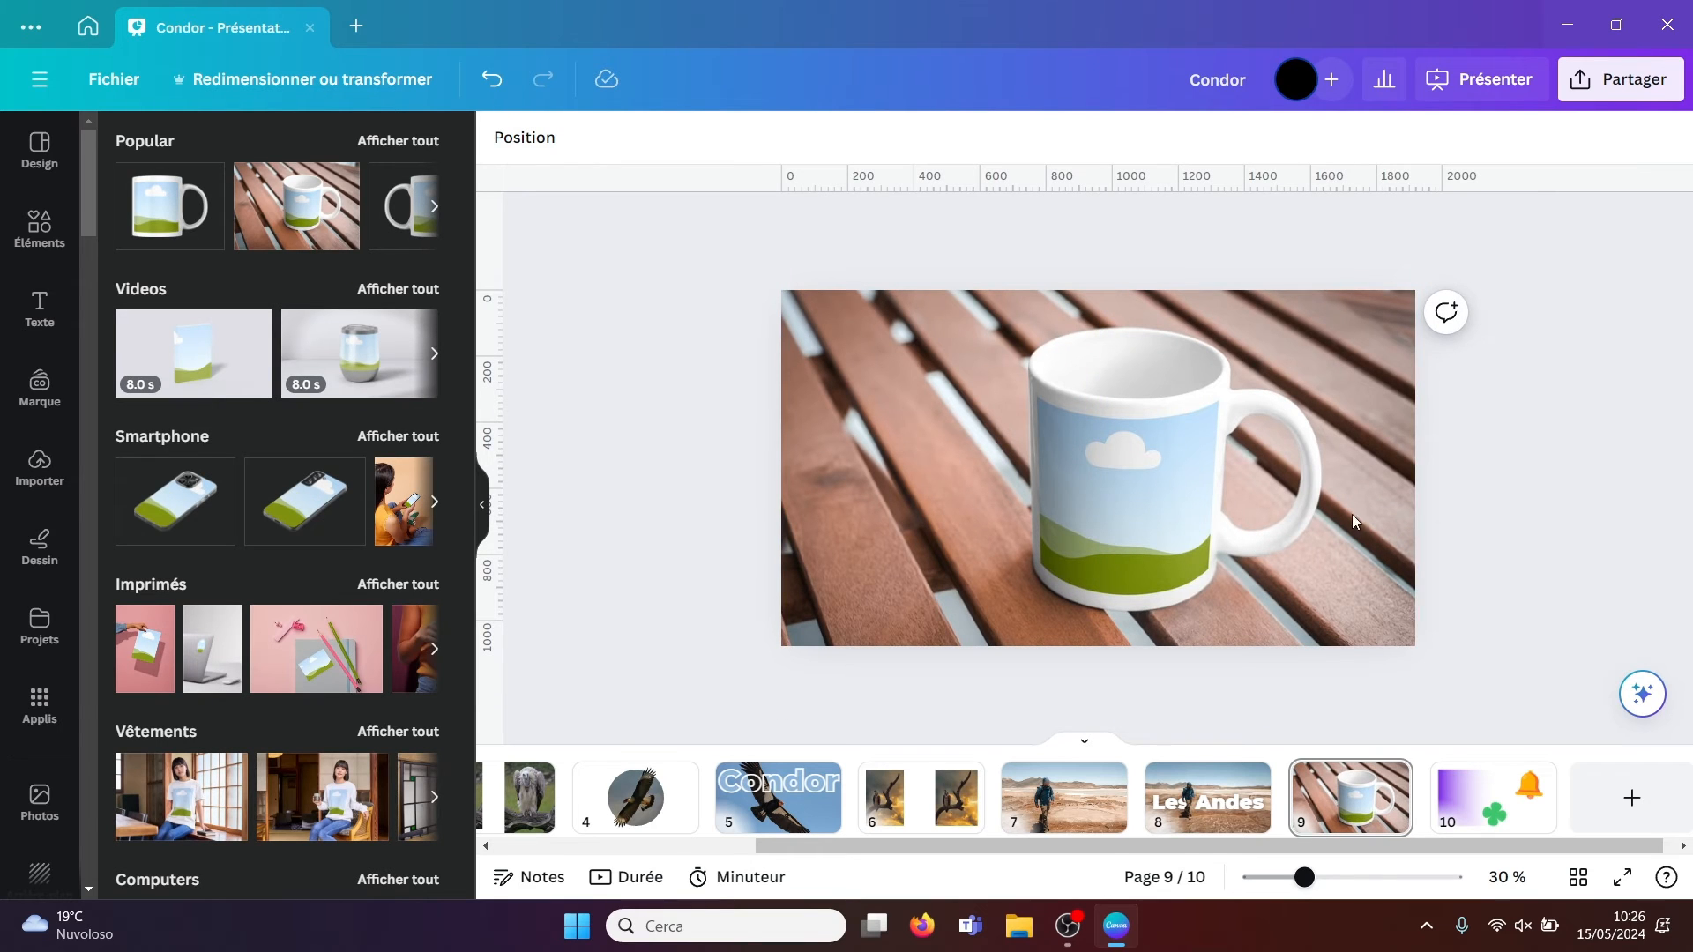
- Place the uploaded vulture photo on the mug, and enlarge and reposition its crop to fill the print area's width
left_click(37, 476)
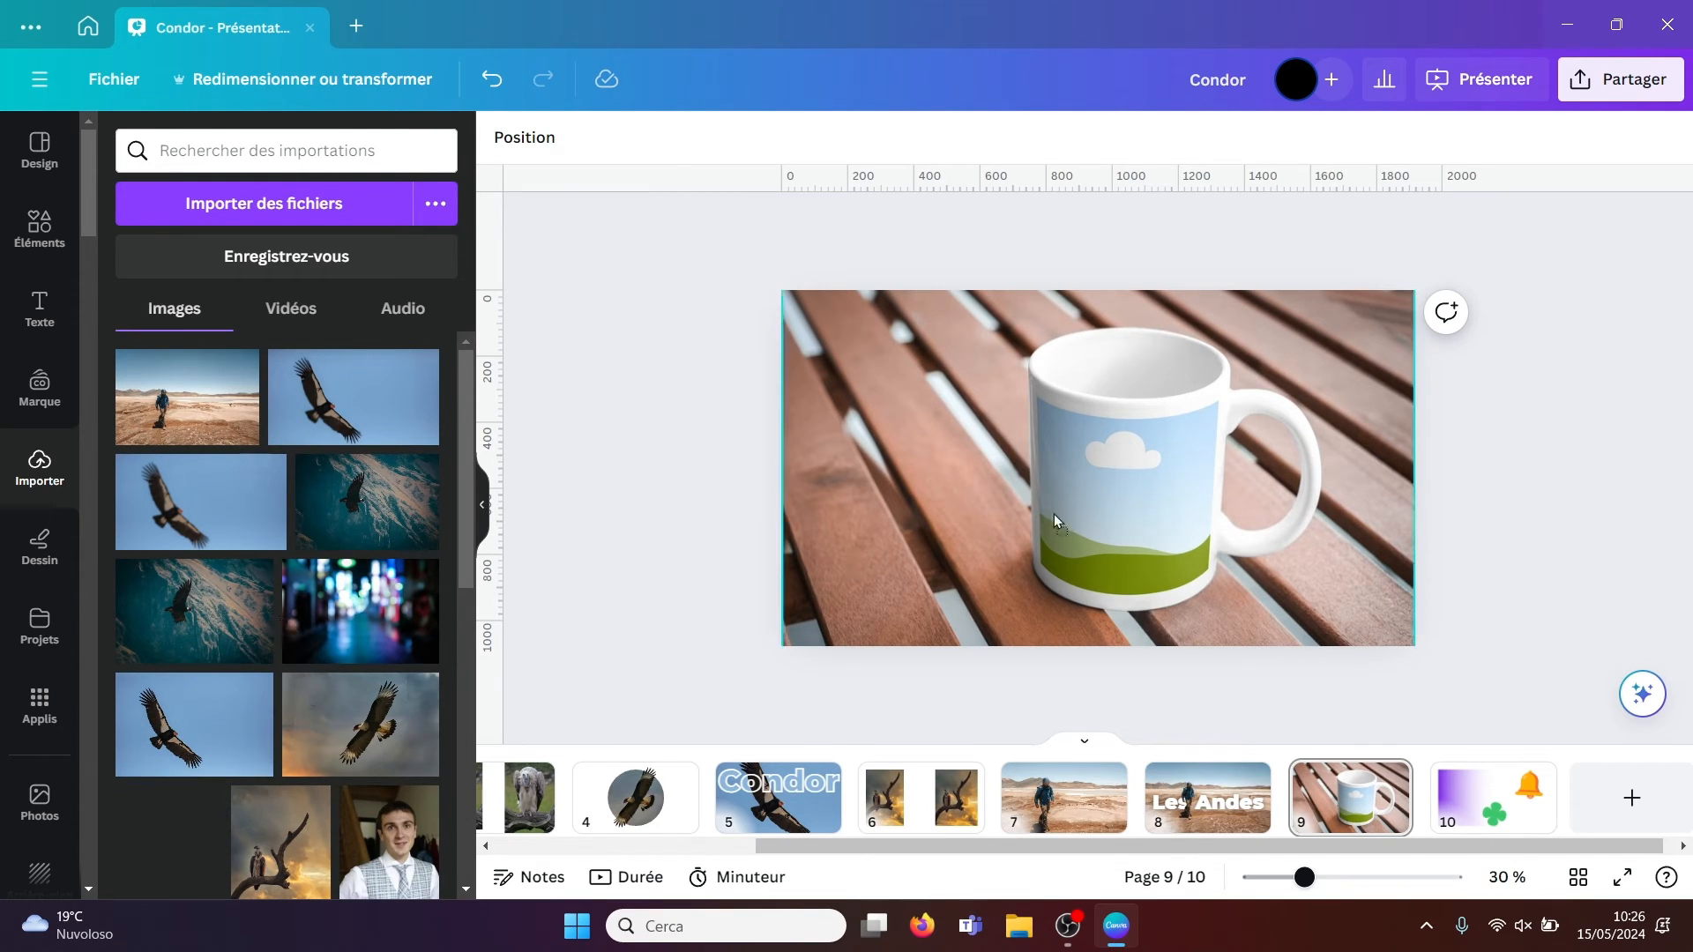
left_click_drag(1110, 492, 1134, 490)
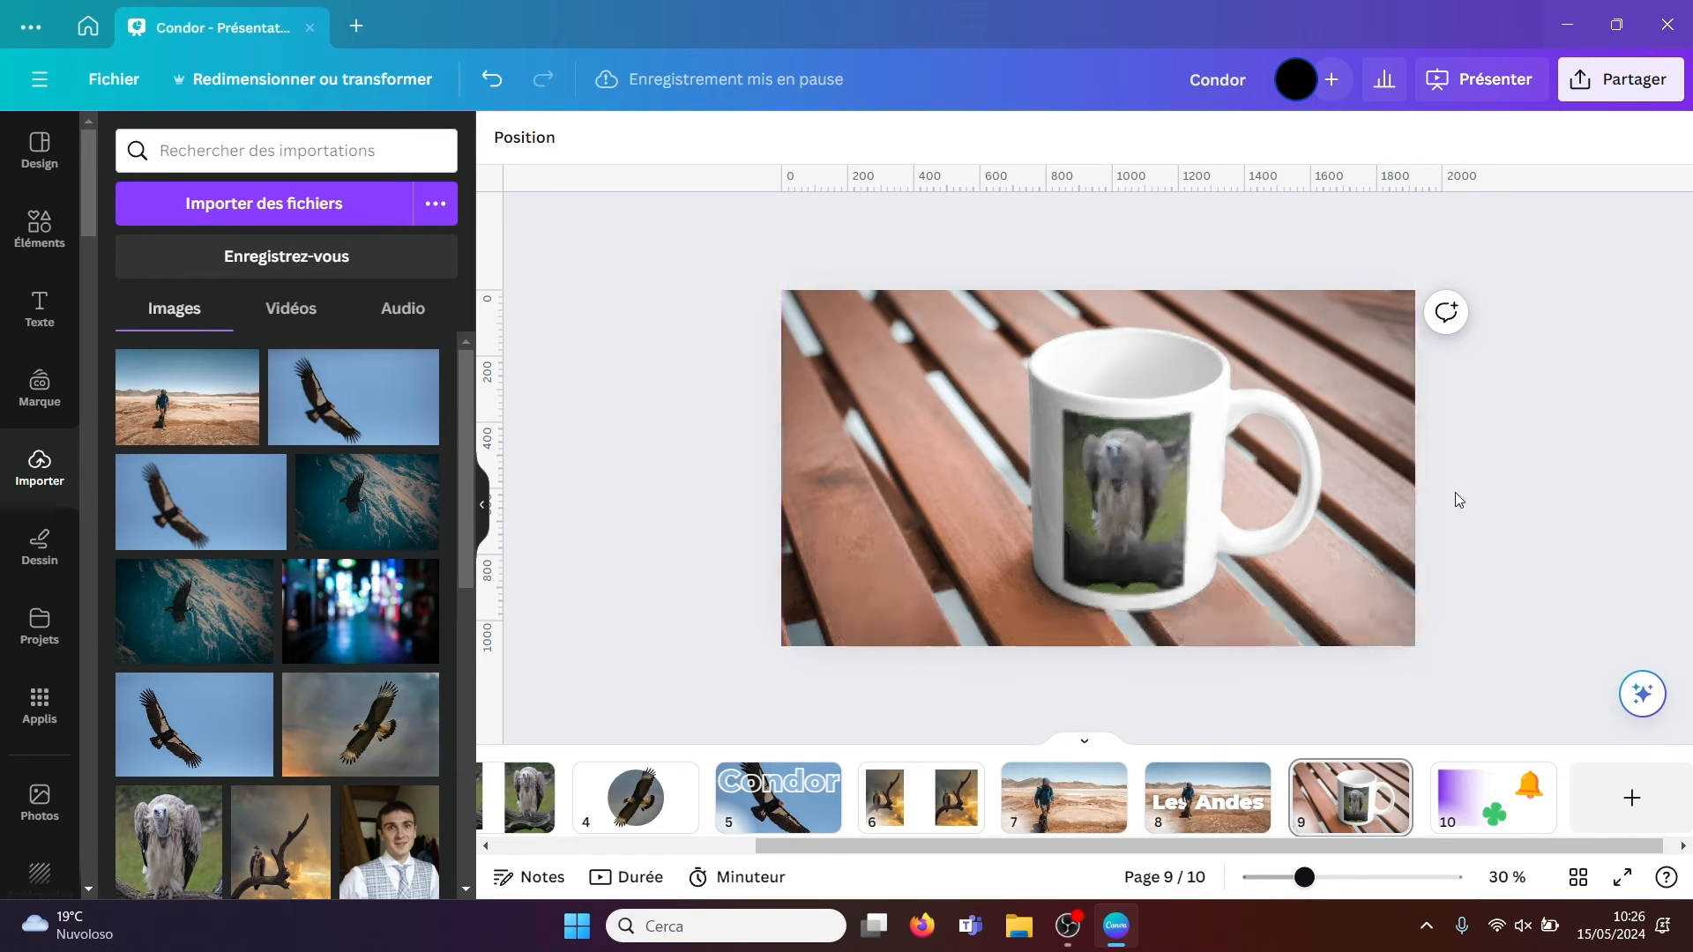
left_click(1082, 465)
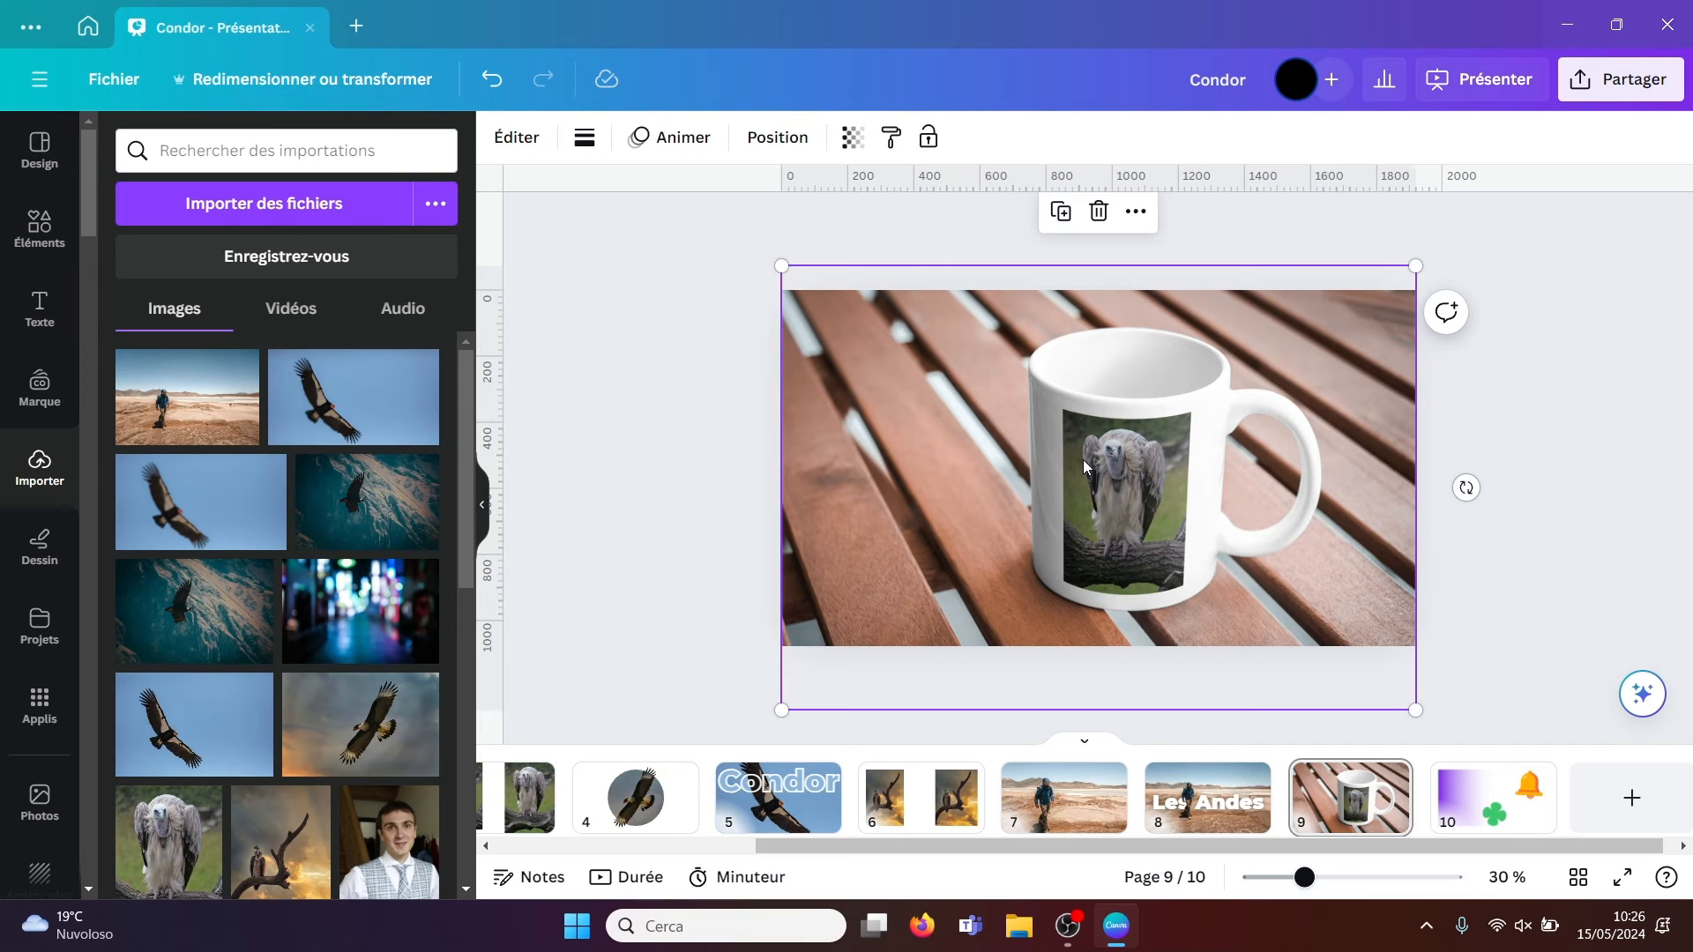
left_click(519, 138)
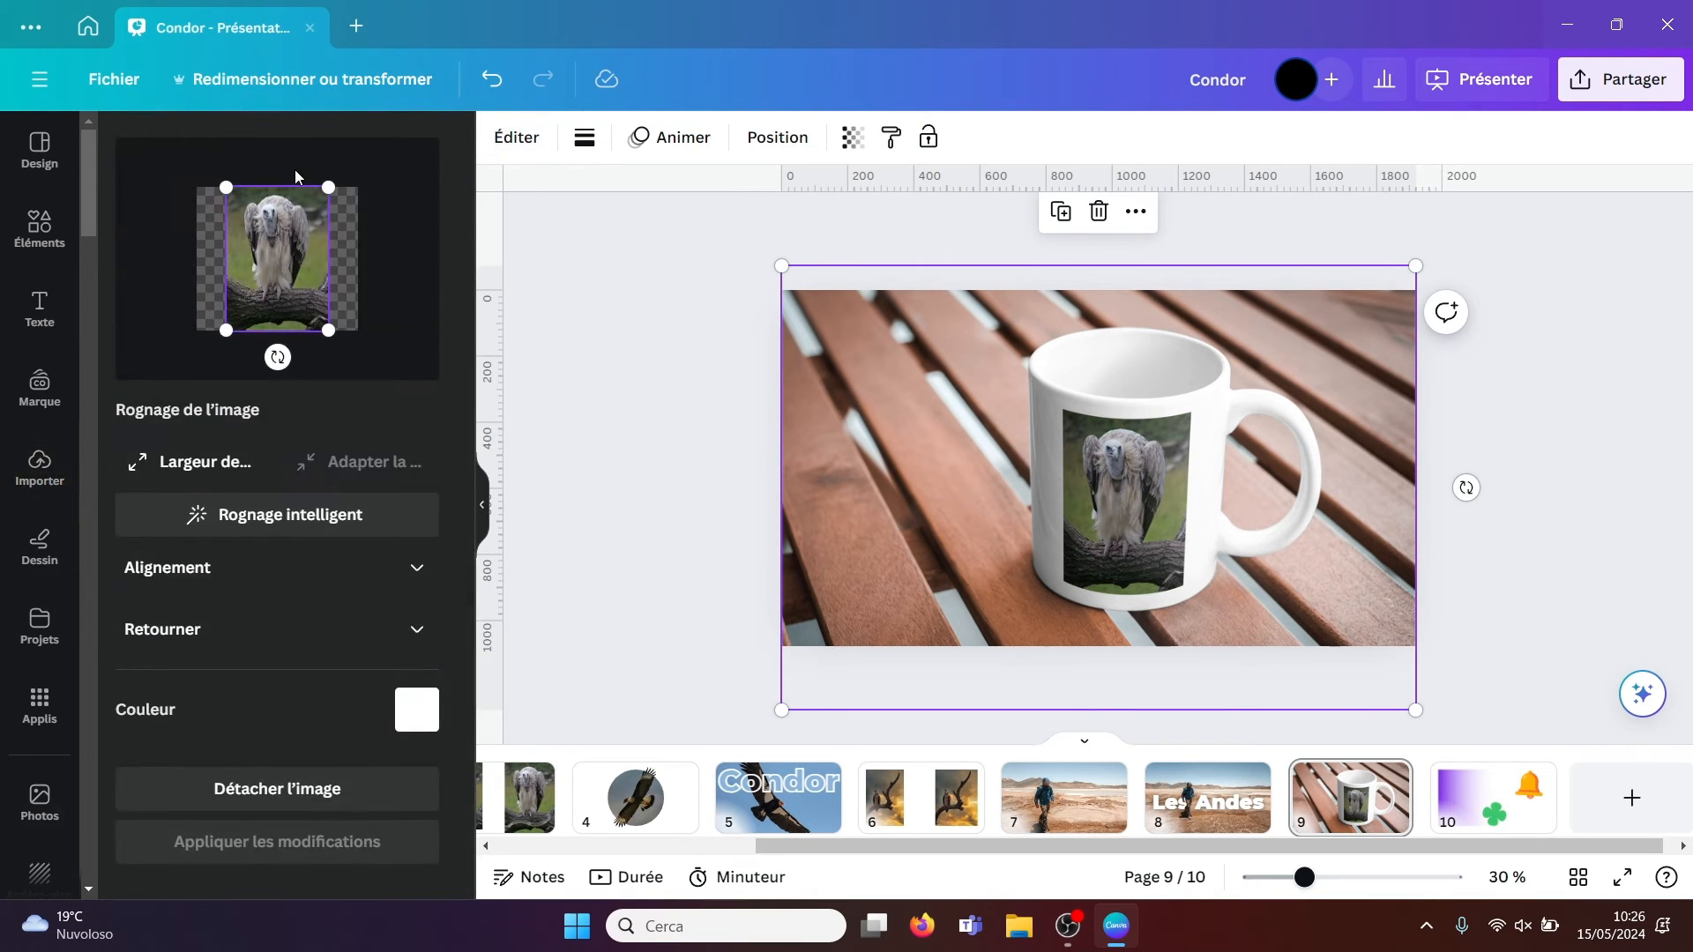
left_click_drag(219, 184, 157, 162)
left_click_drag(325, 142, 373, 115)
left_click_drag(279, 224, 279, 304)
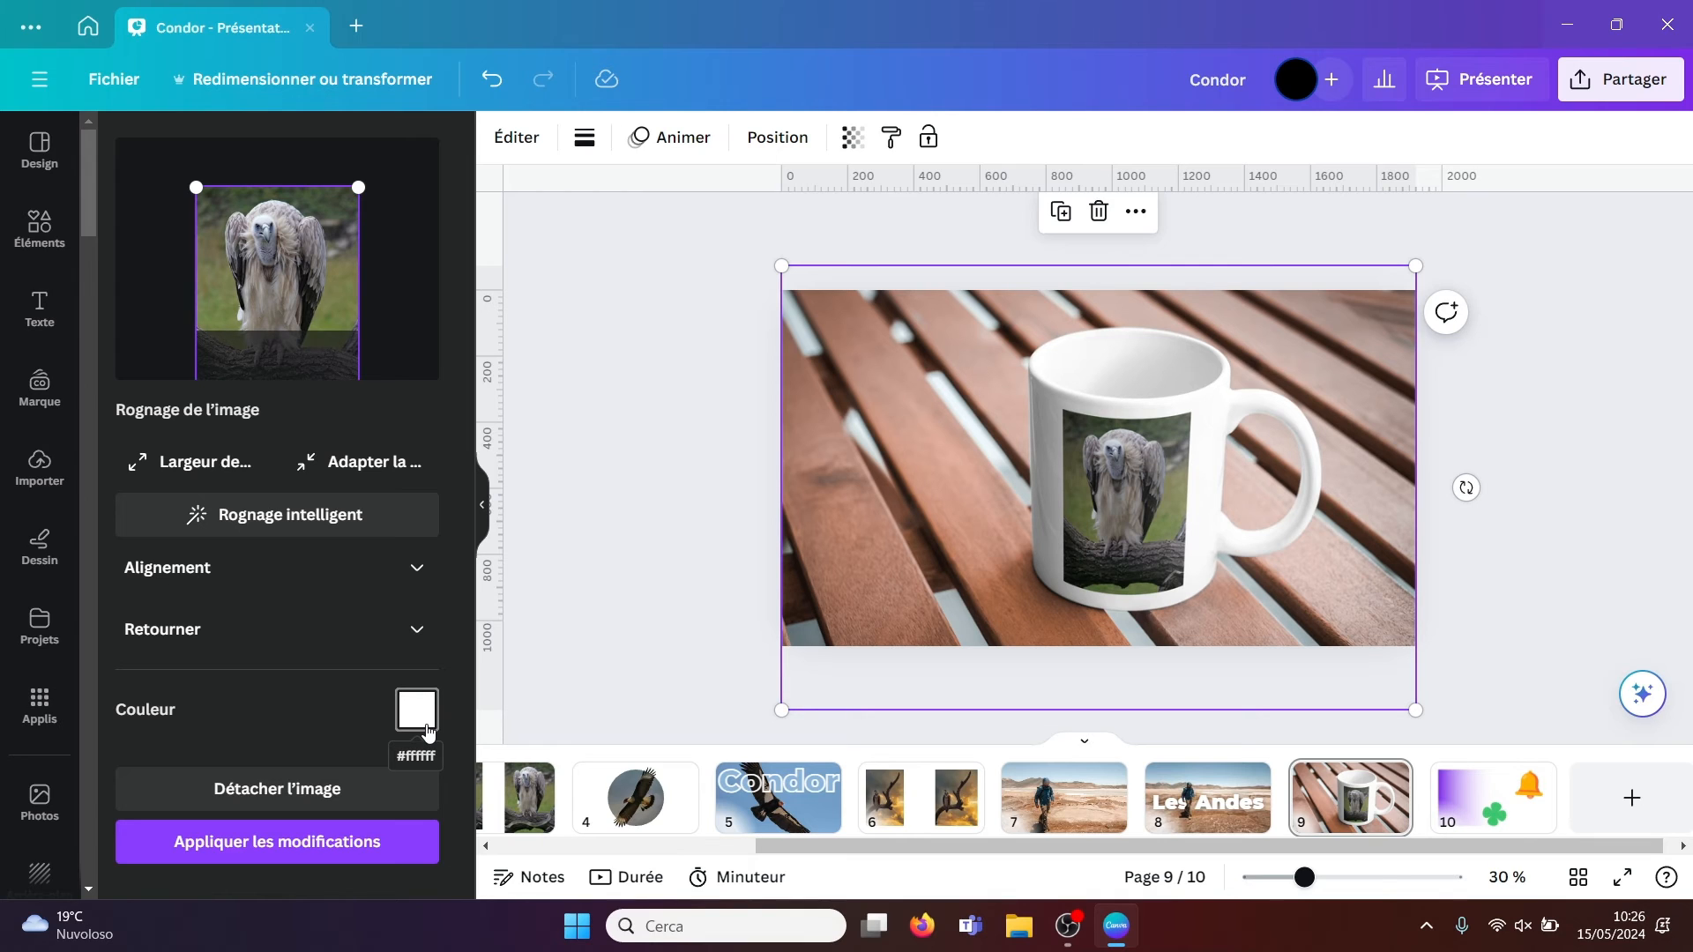
left_click(324, 845)
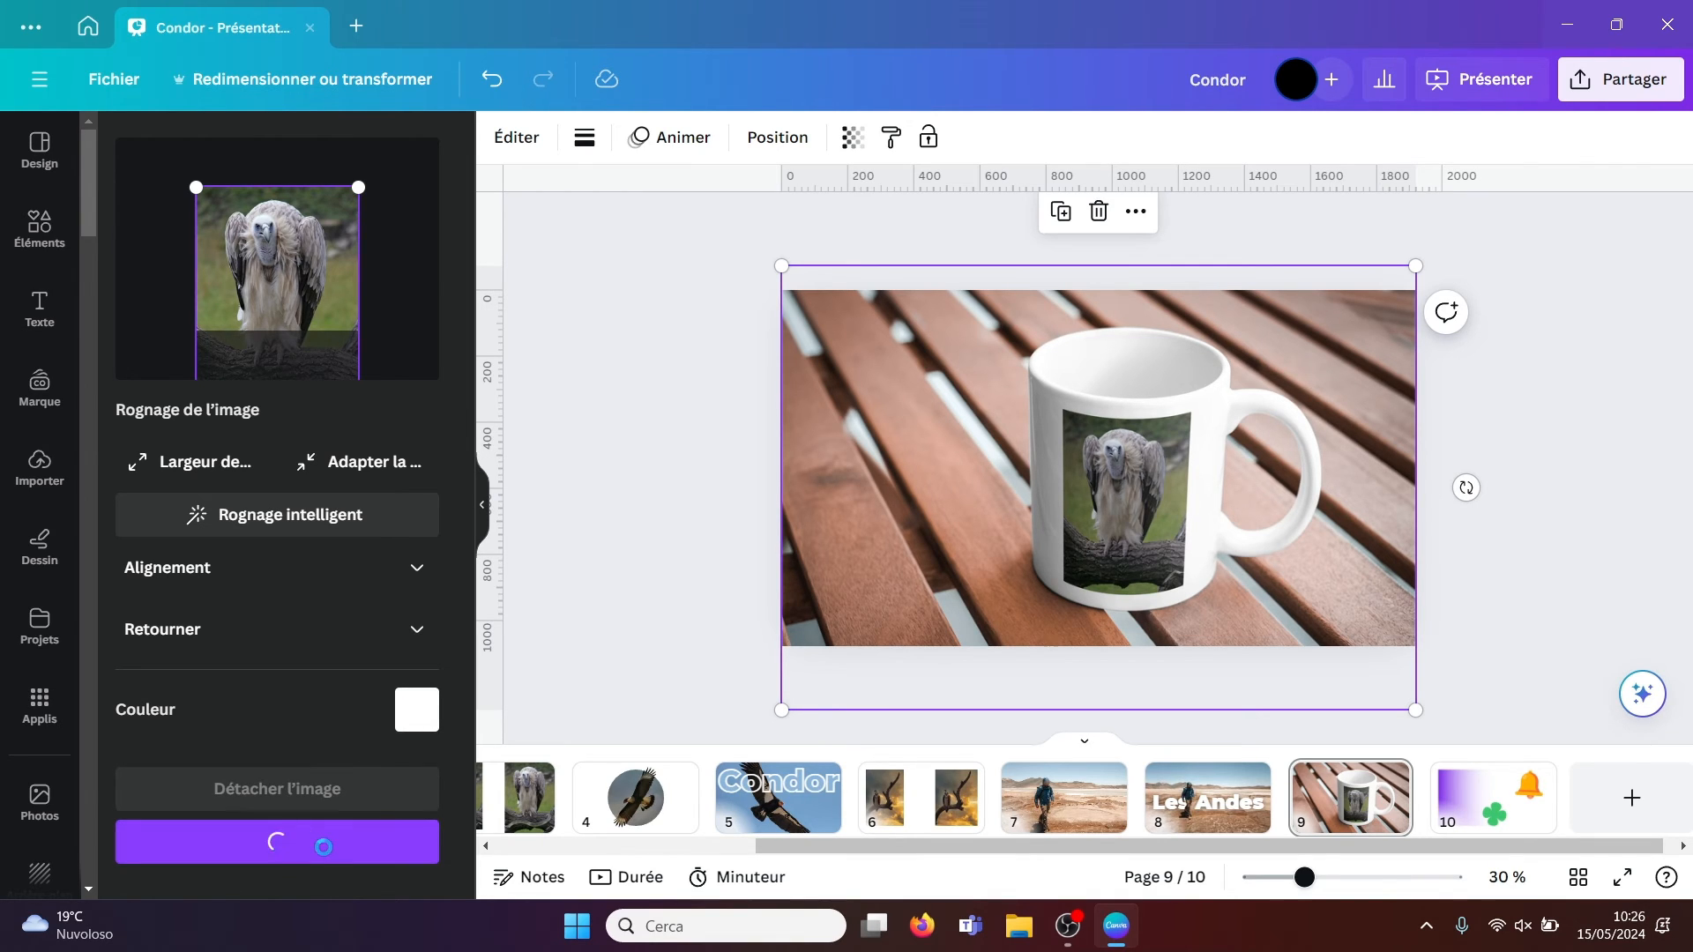
left_click(1484, 612)
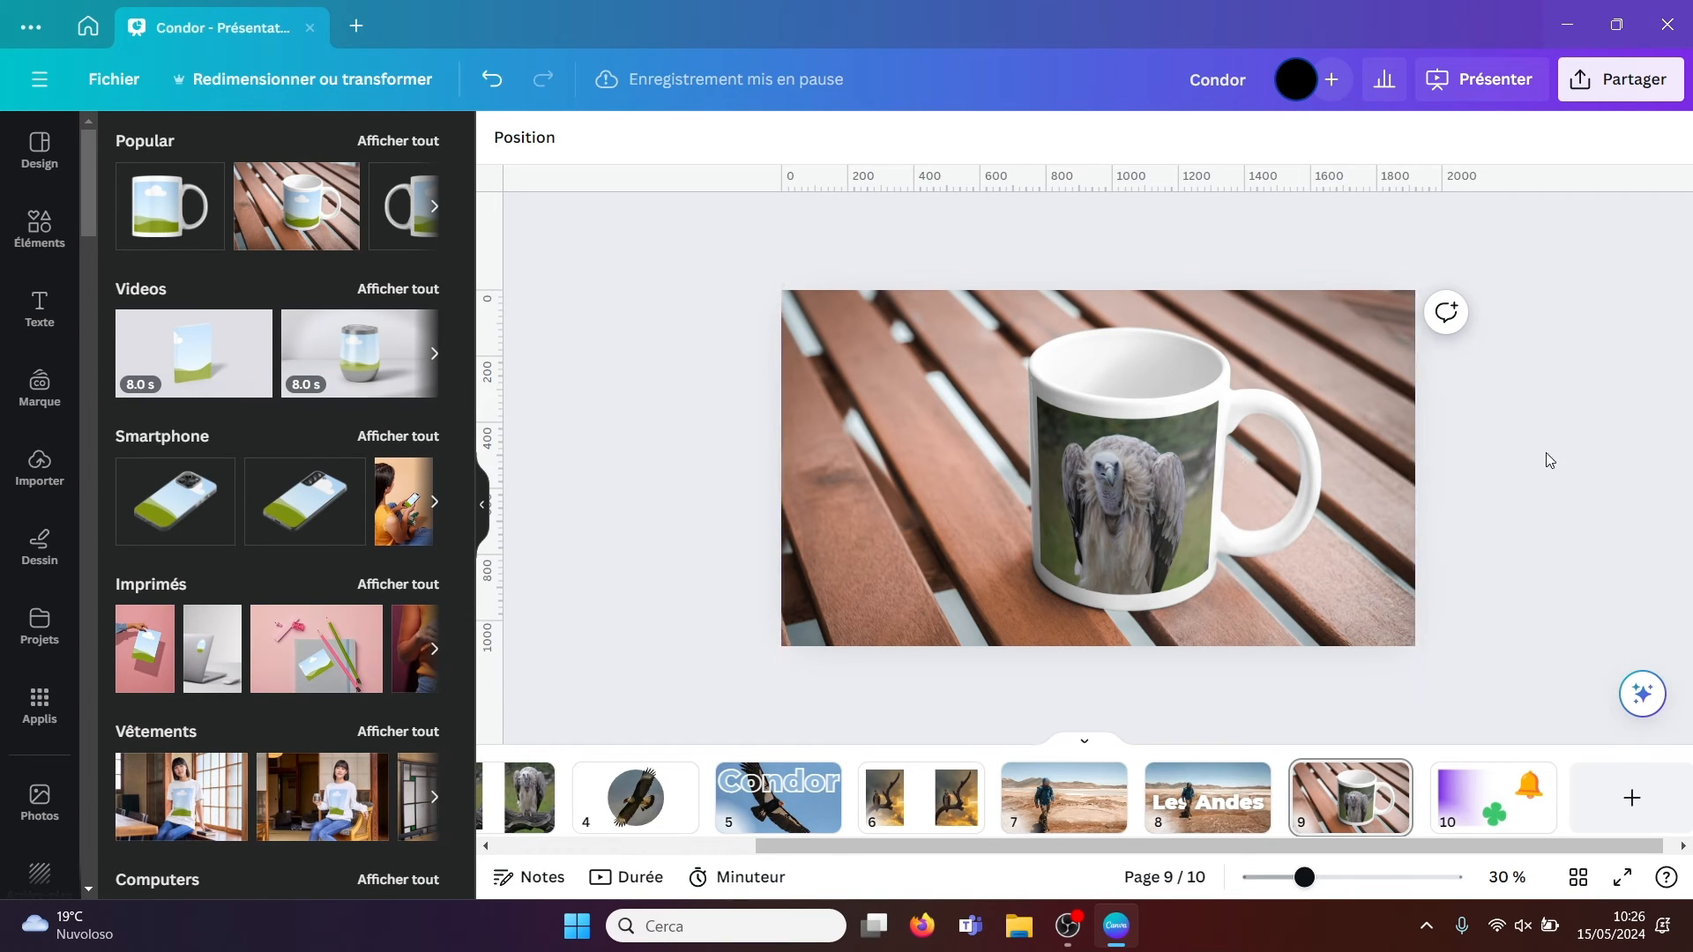
- Change the white end of the purple gradient on page 10 to yellow from the brand palette
left_click(1499, 780)
left_click(1543, 542)
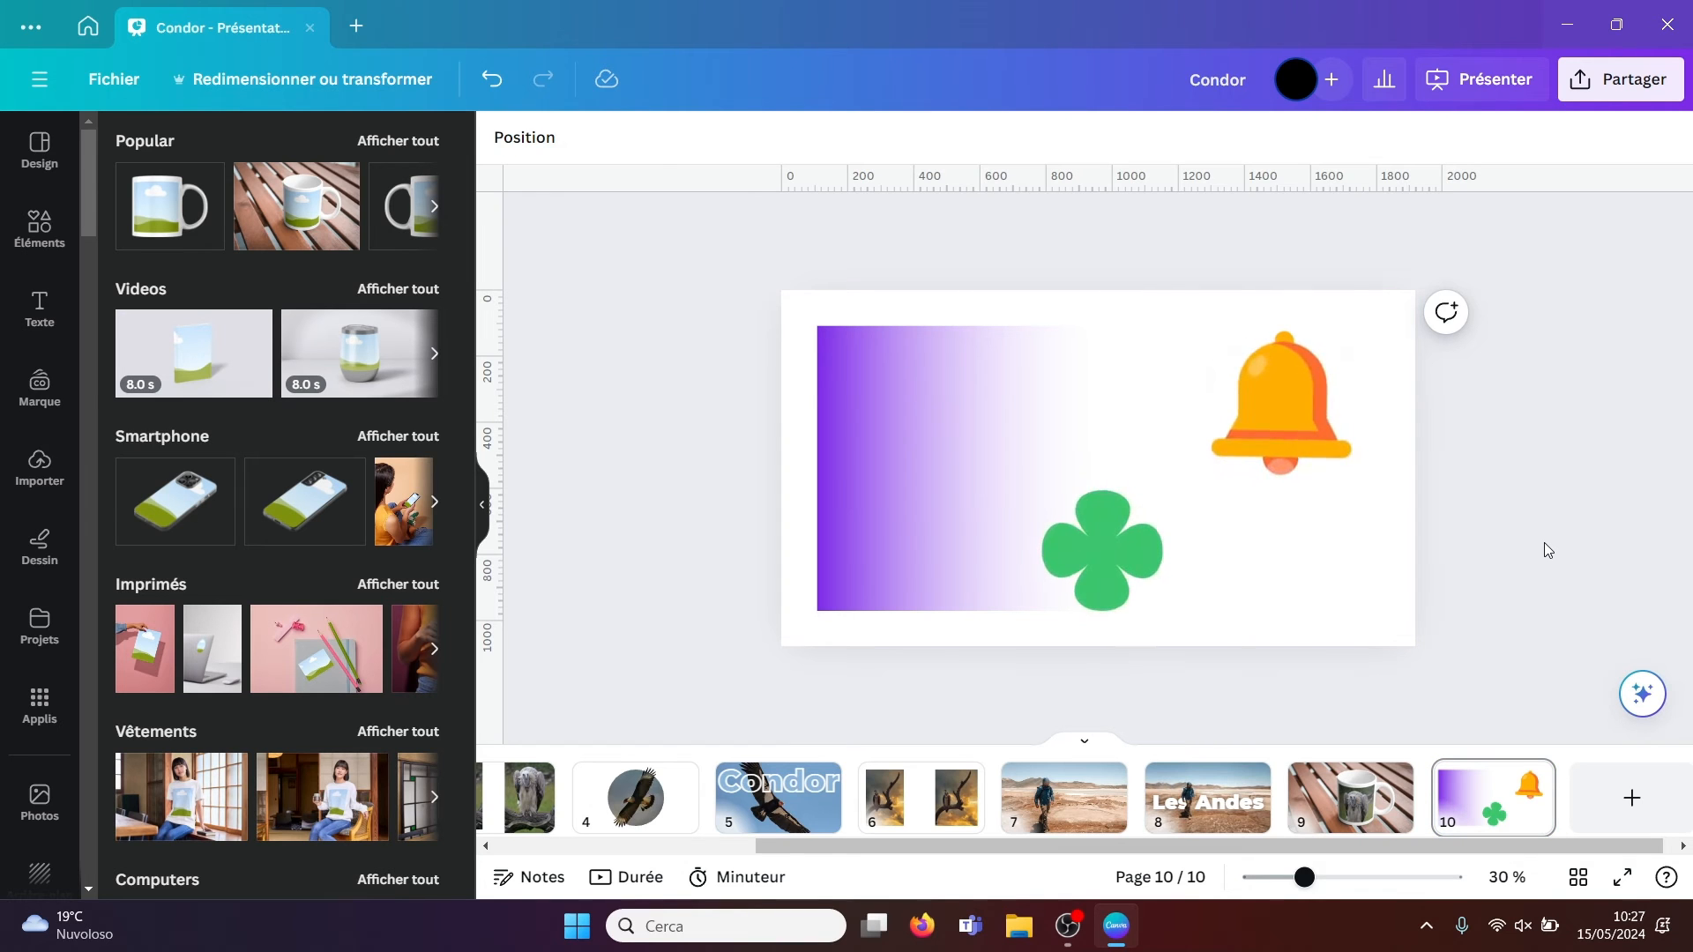
left_click(35, 231)
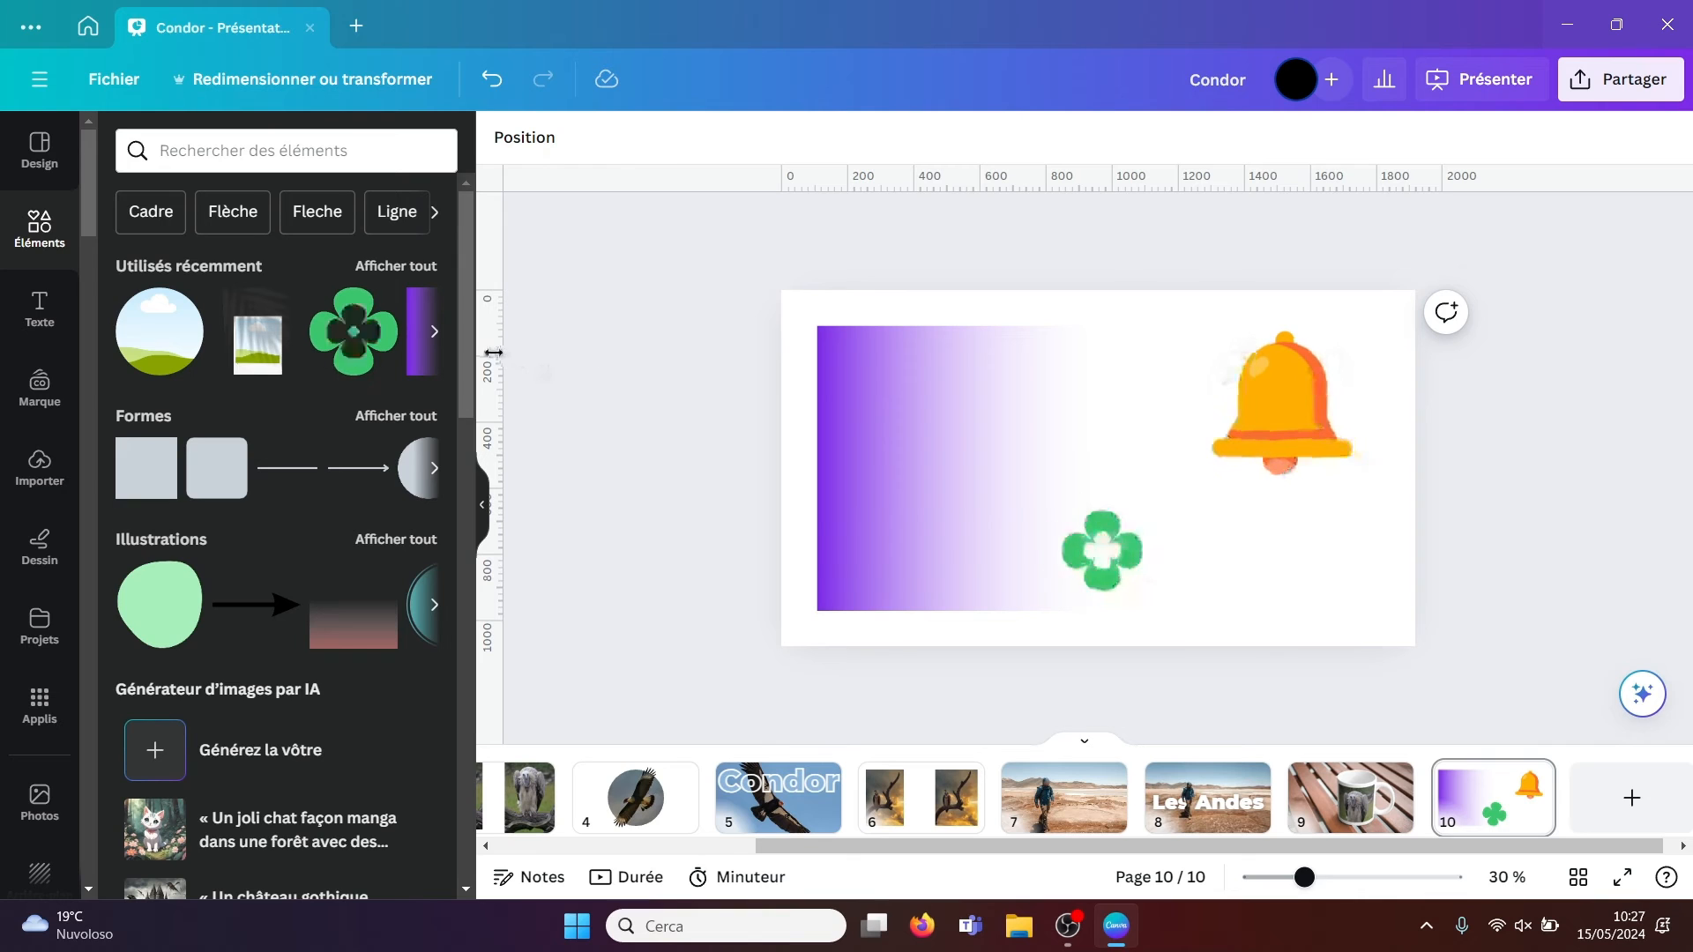
left_click_drag(467, 353, 468, 390)
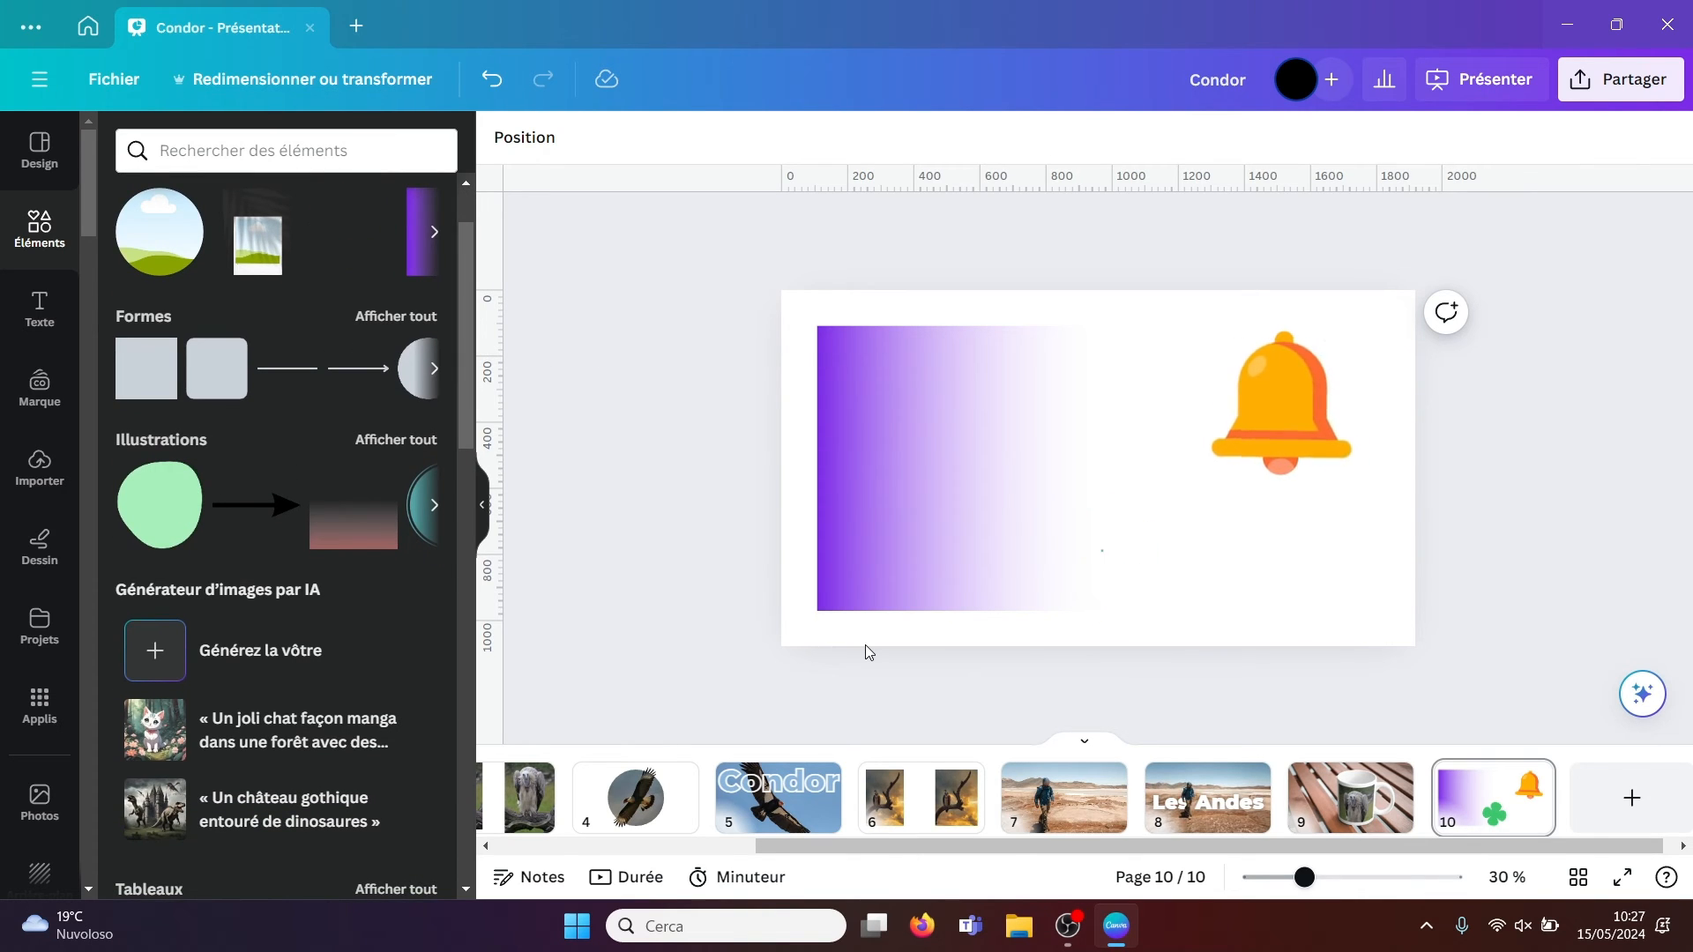
left_click(862, 425)
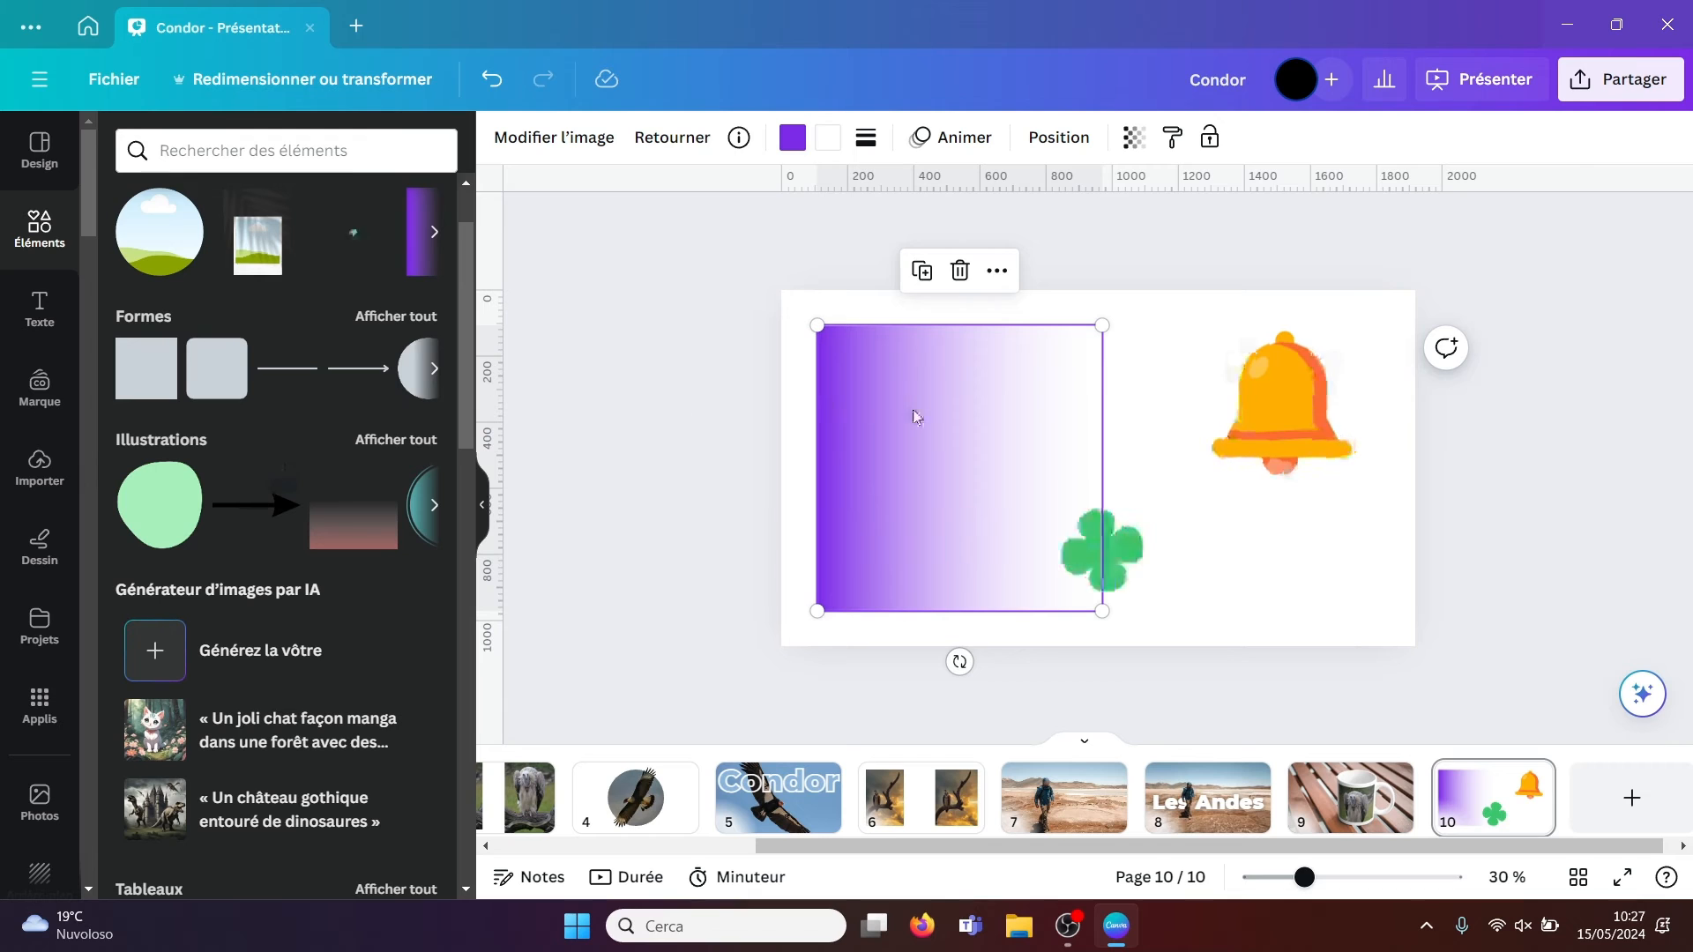
left_click(827, 141)
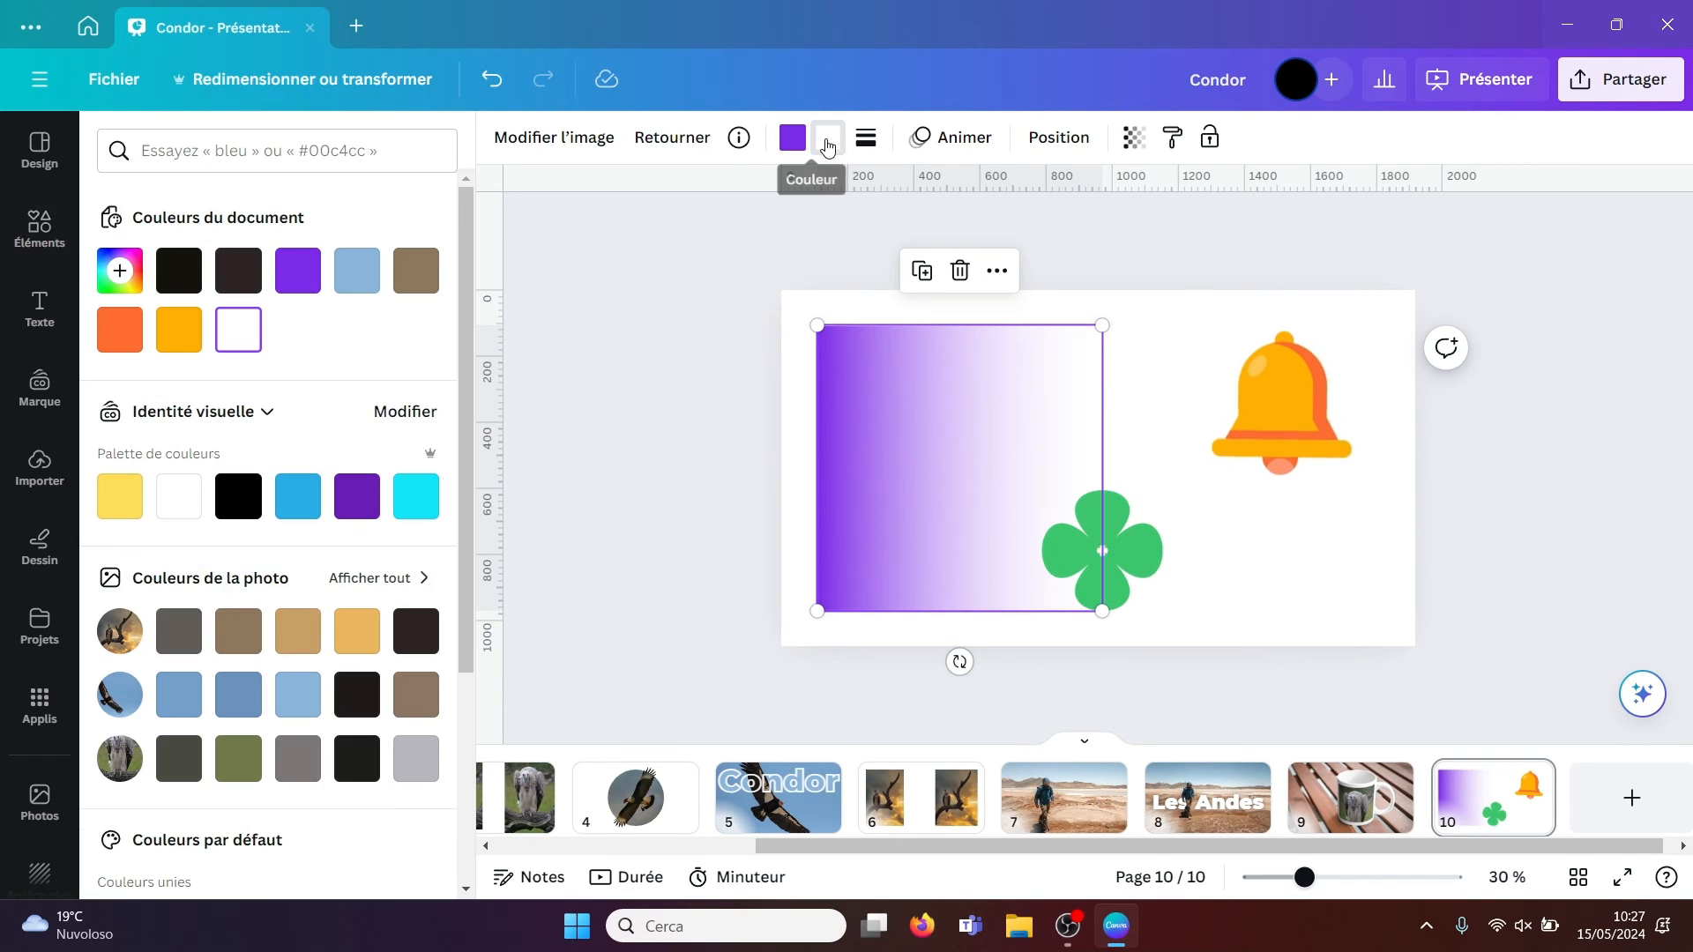
left_click(125, 507)
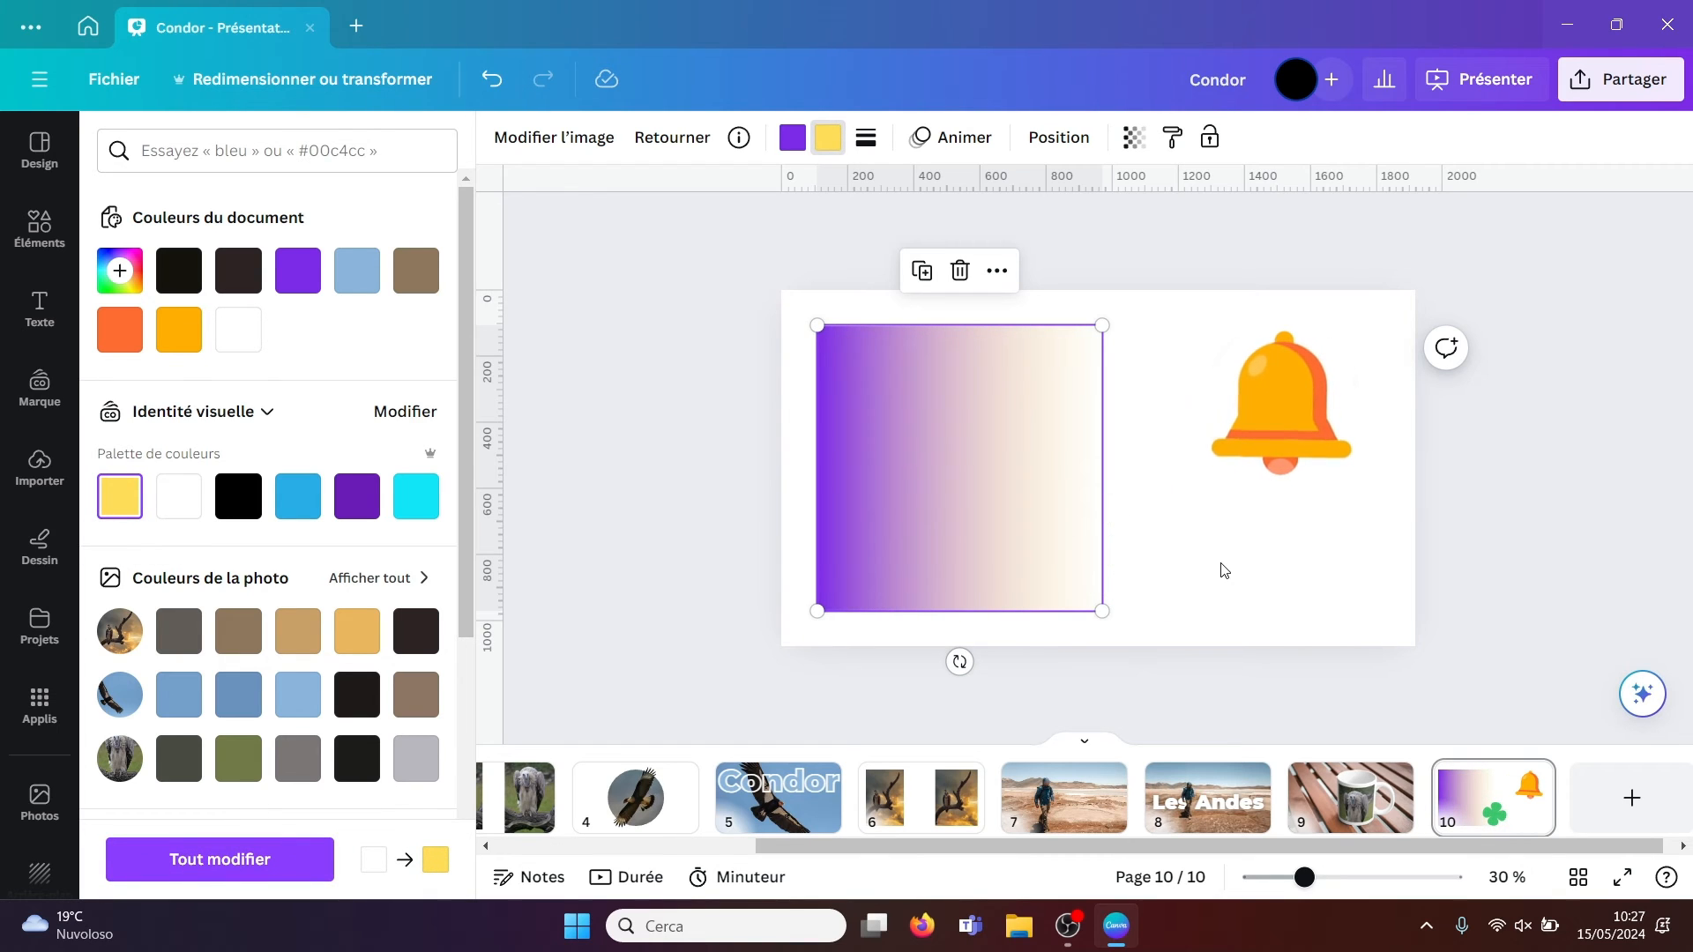
- Recolour the bell's black to brand-palette cyan and its white to the very dark brown from the photo colours
left_click(1288, 426)
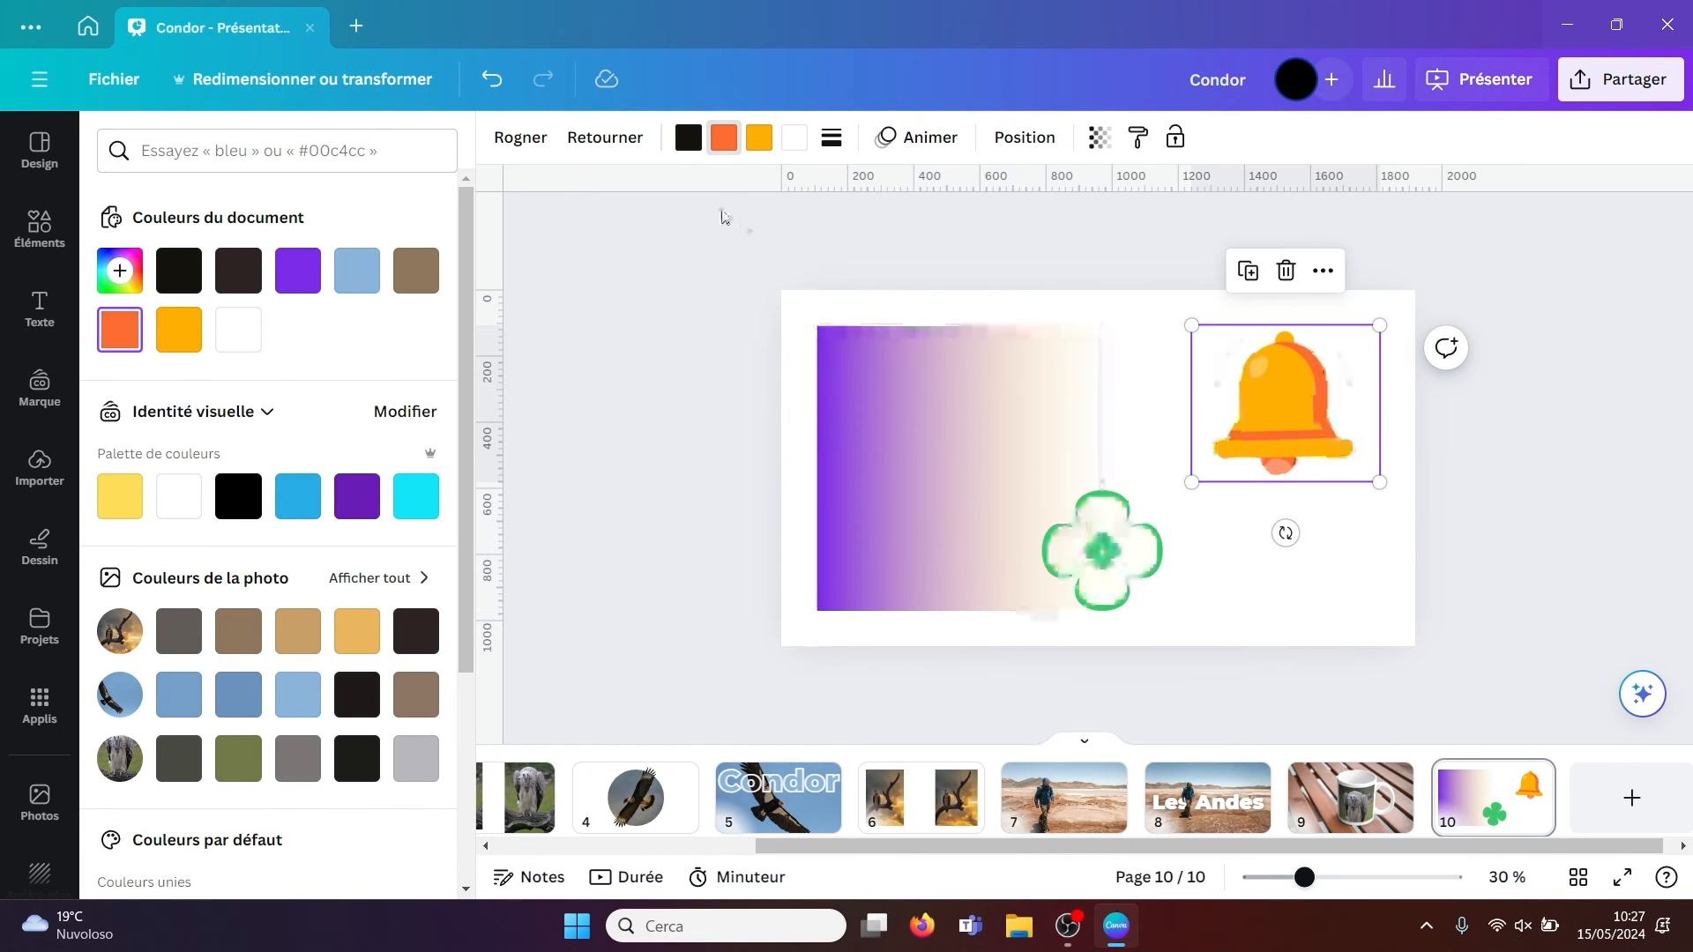
left_click(688, 137)
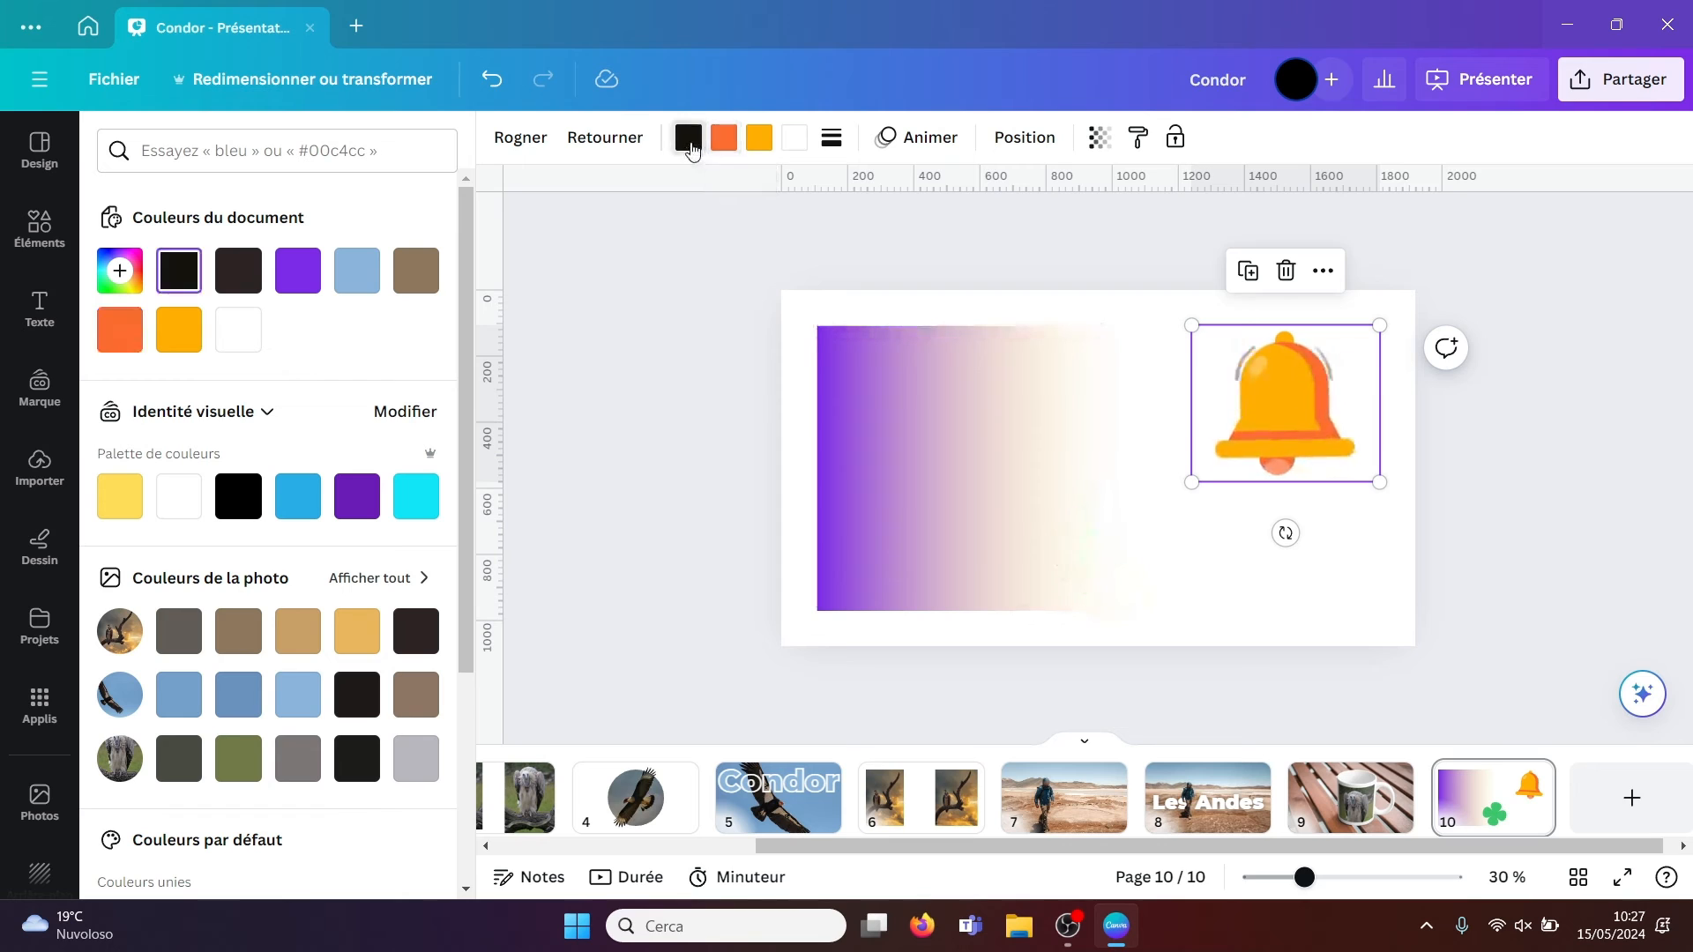
left_click(415, 495)
left_click(792, 139)
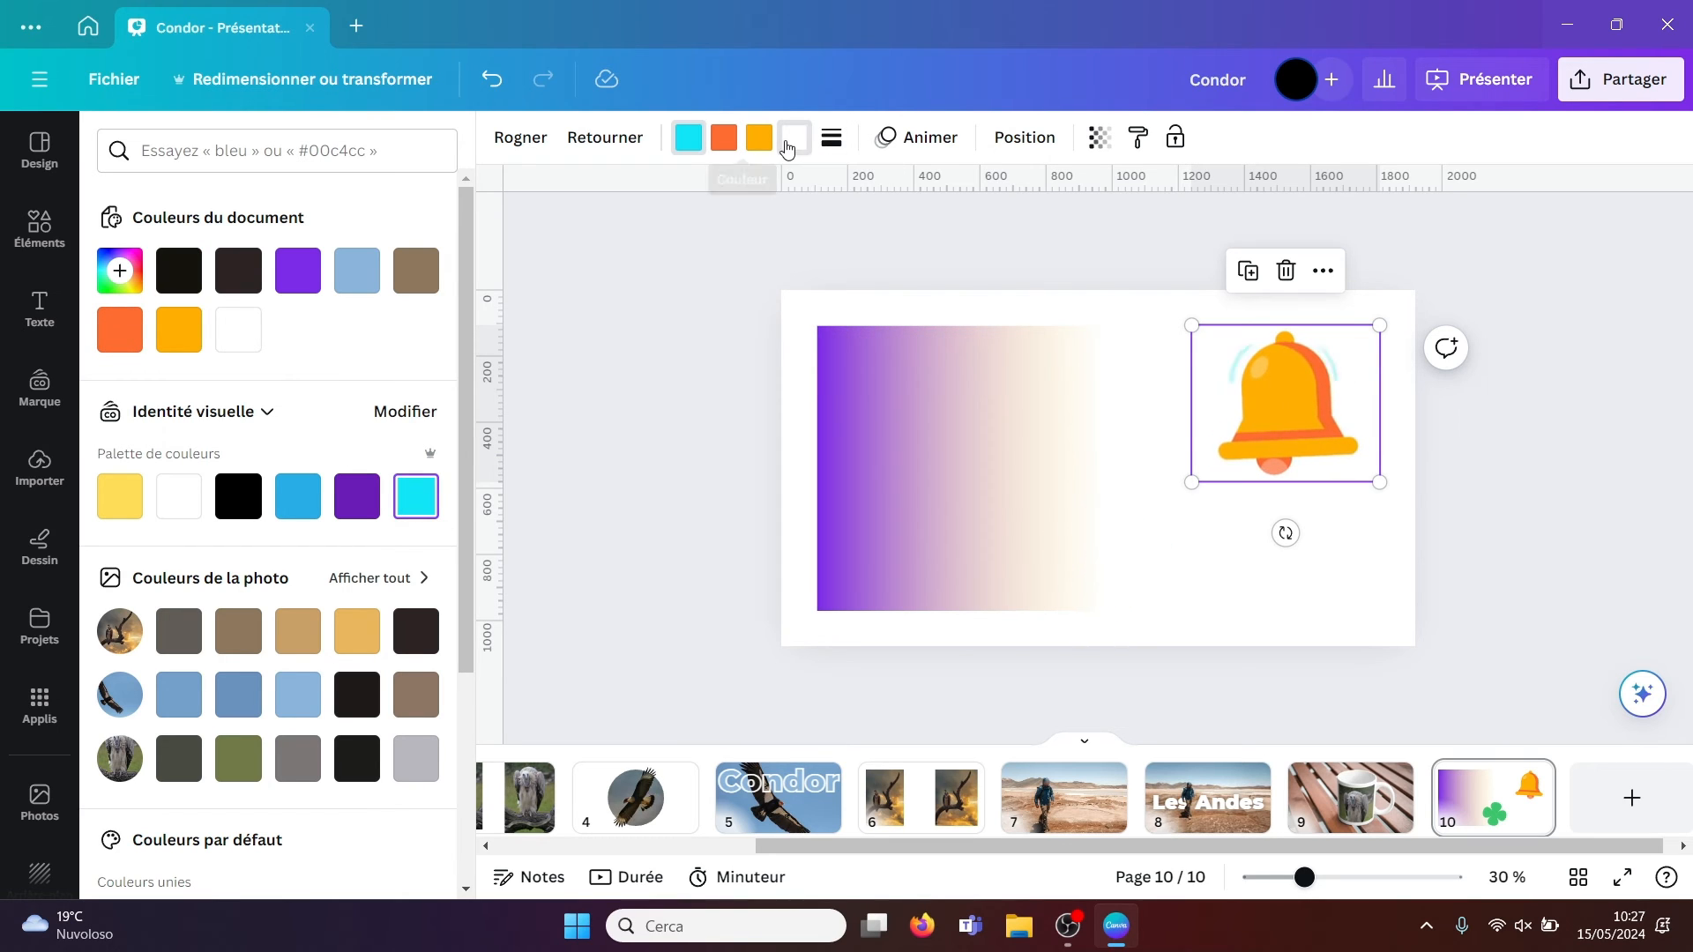
left_click(407, 647)
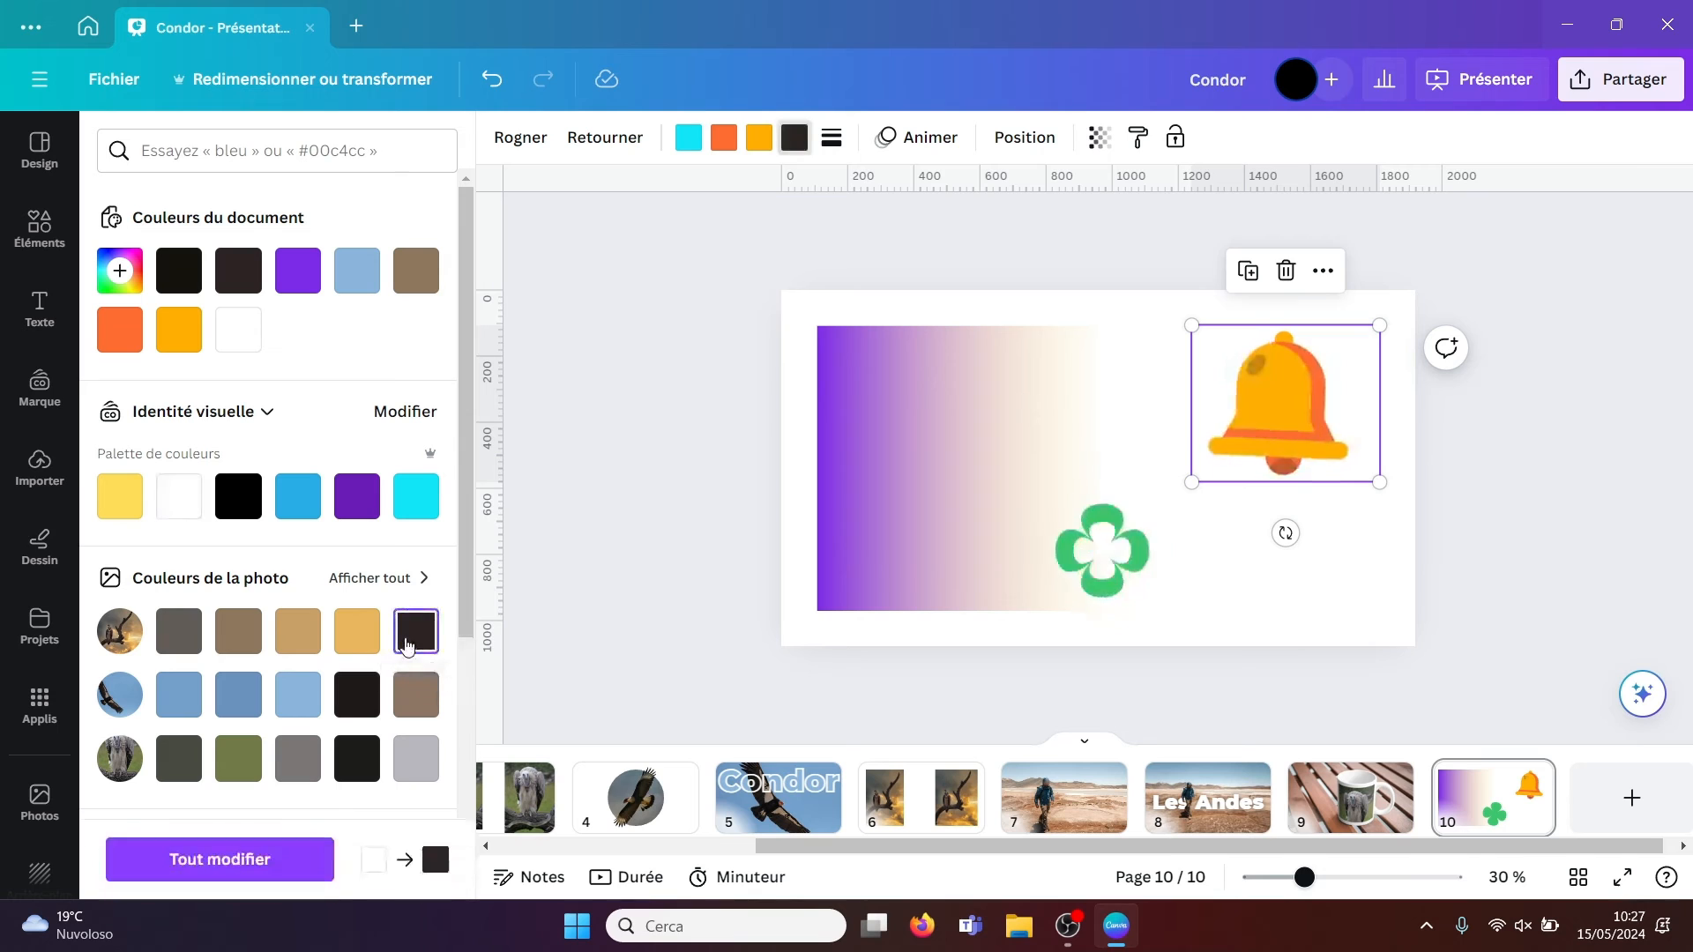
- Recolour the bell's orange parts olive green and its yellow-orange body blue, using the photo colours
left_click(723, 143)
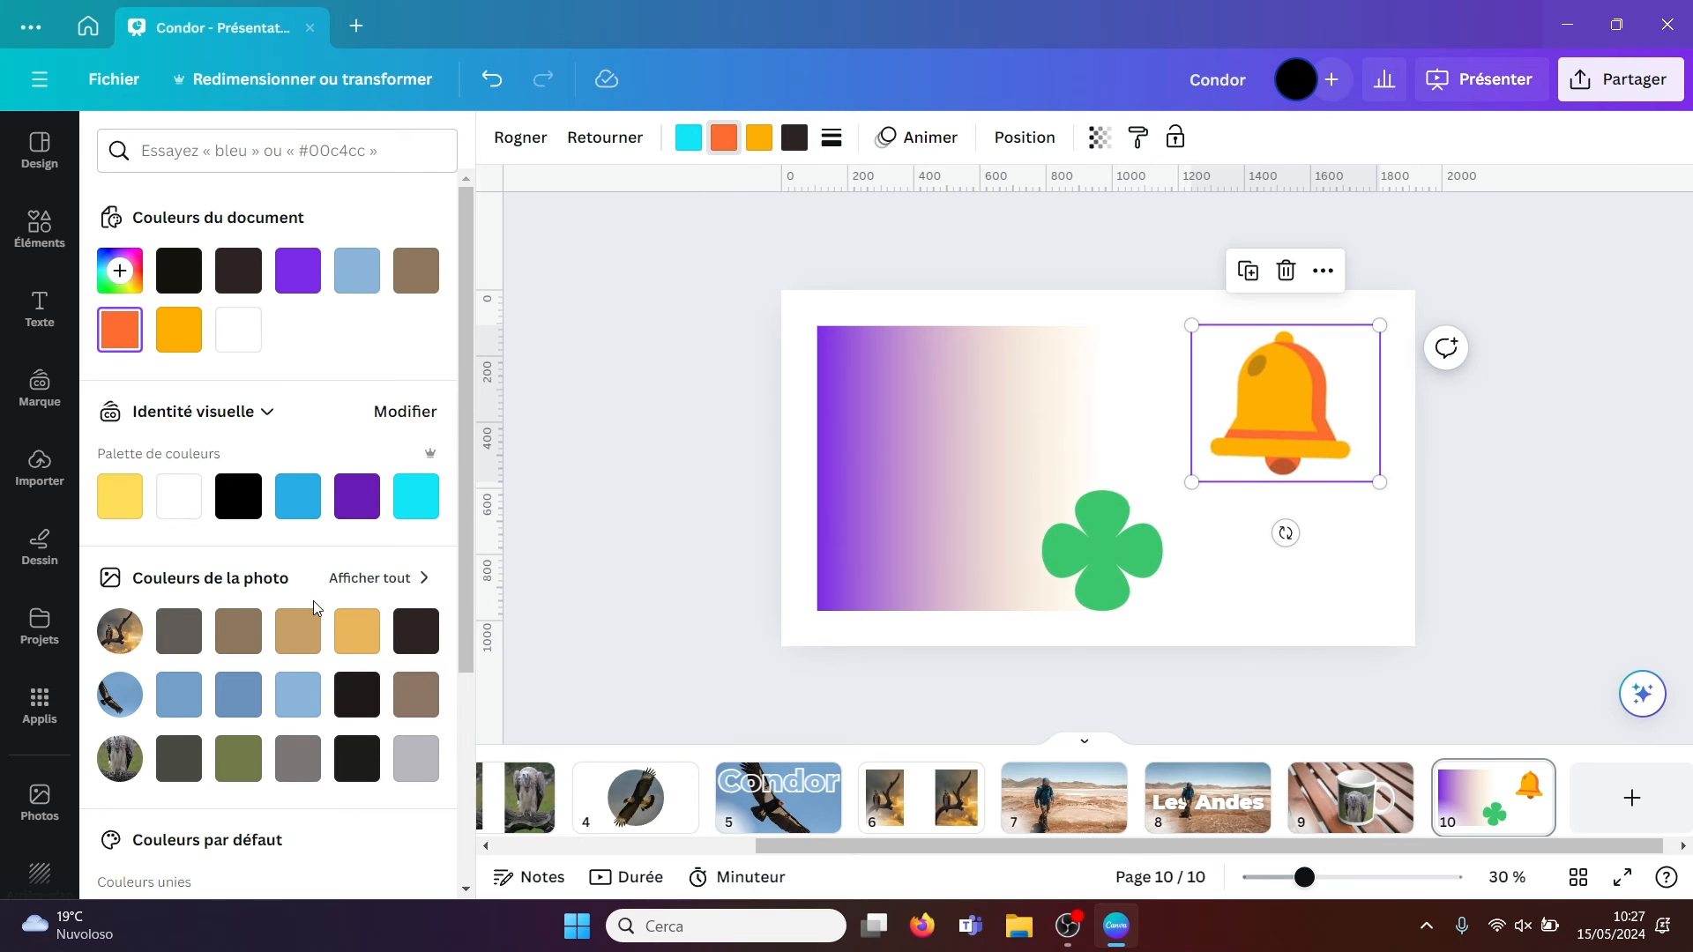
left_click(232, 765)
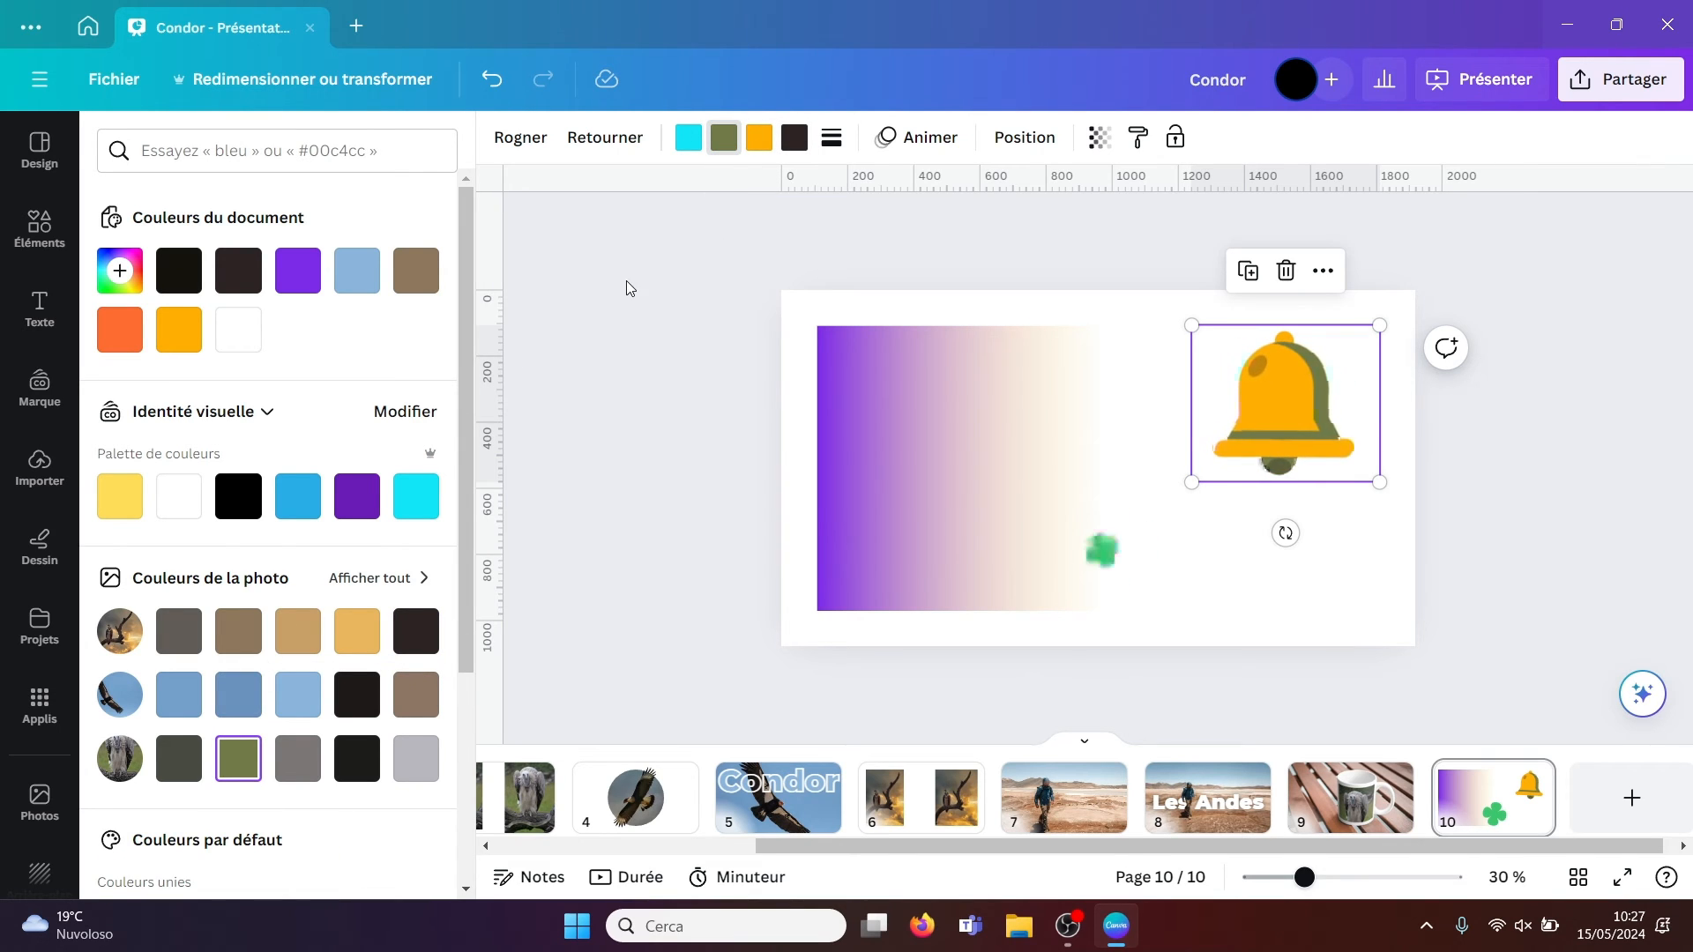
left_click(758, 138)
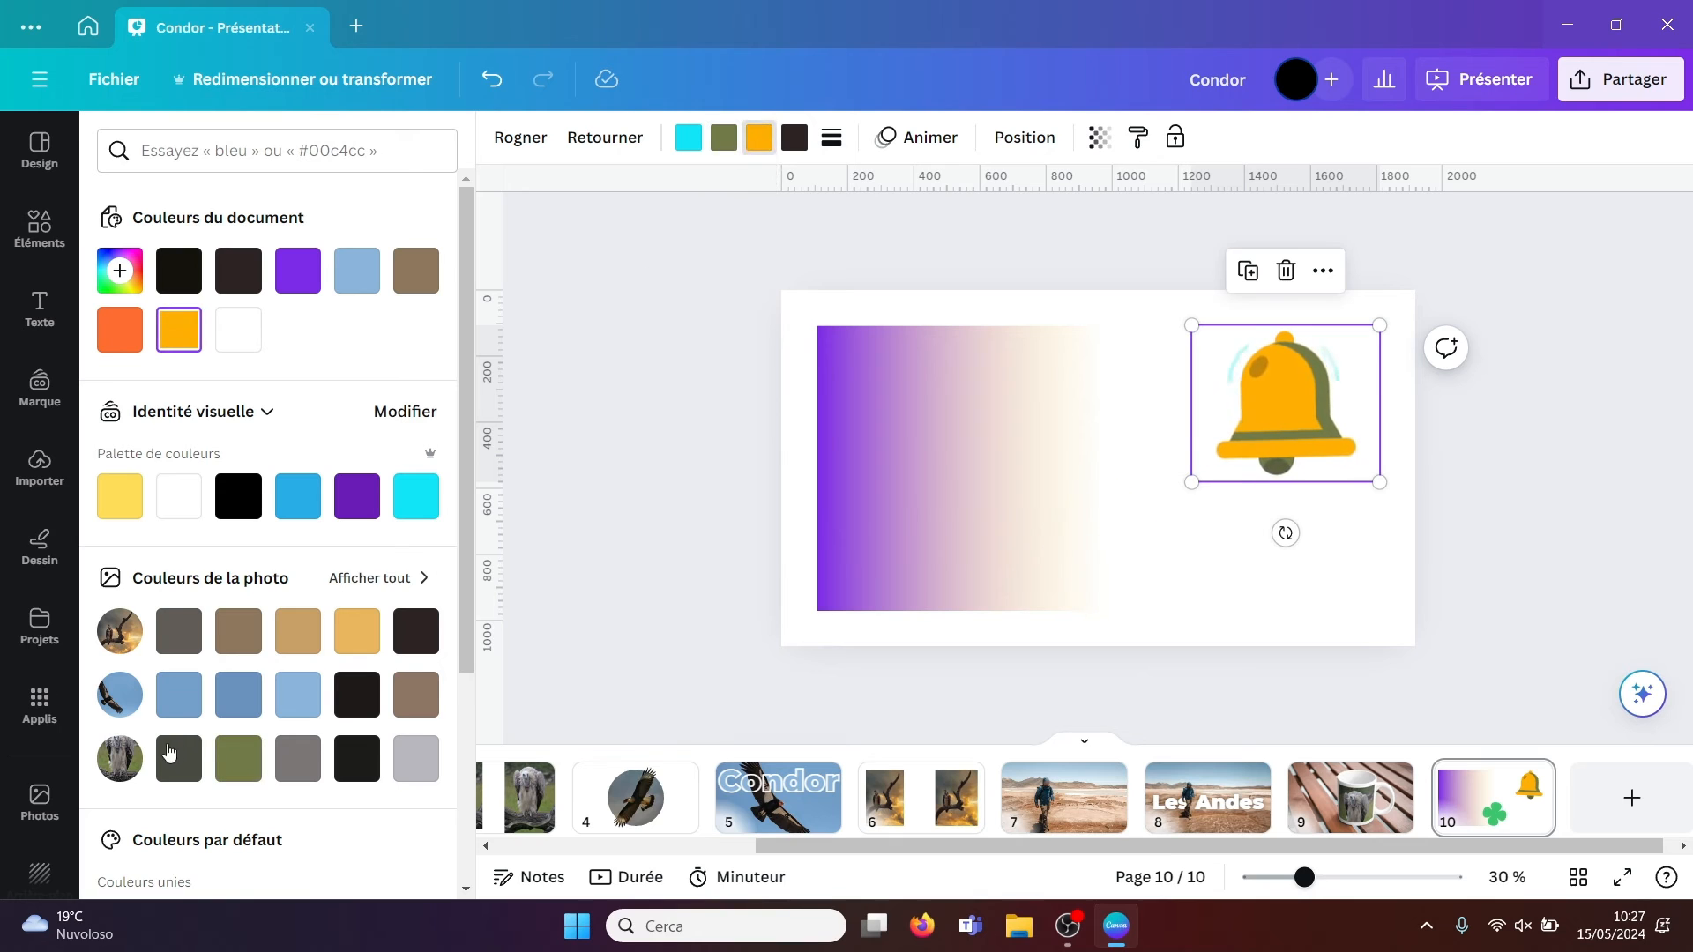
left_click(179, 695)
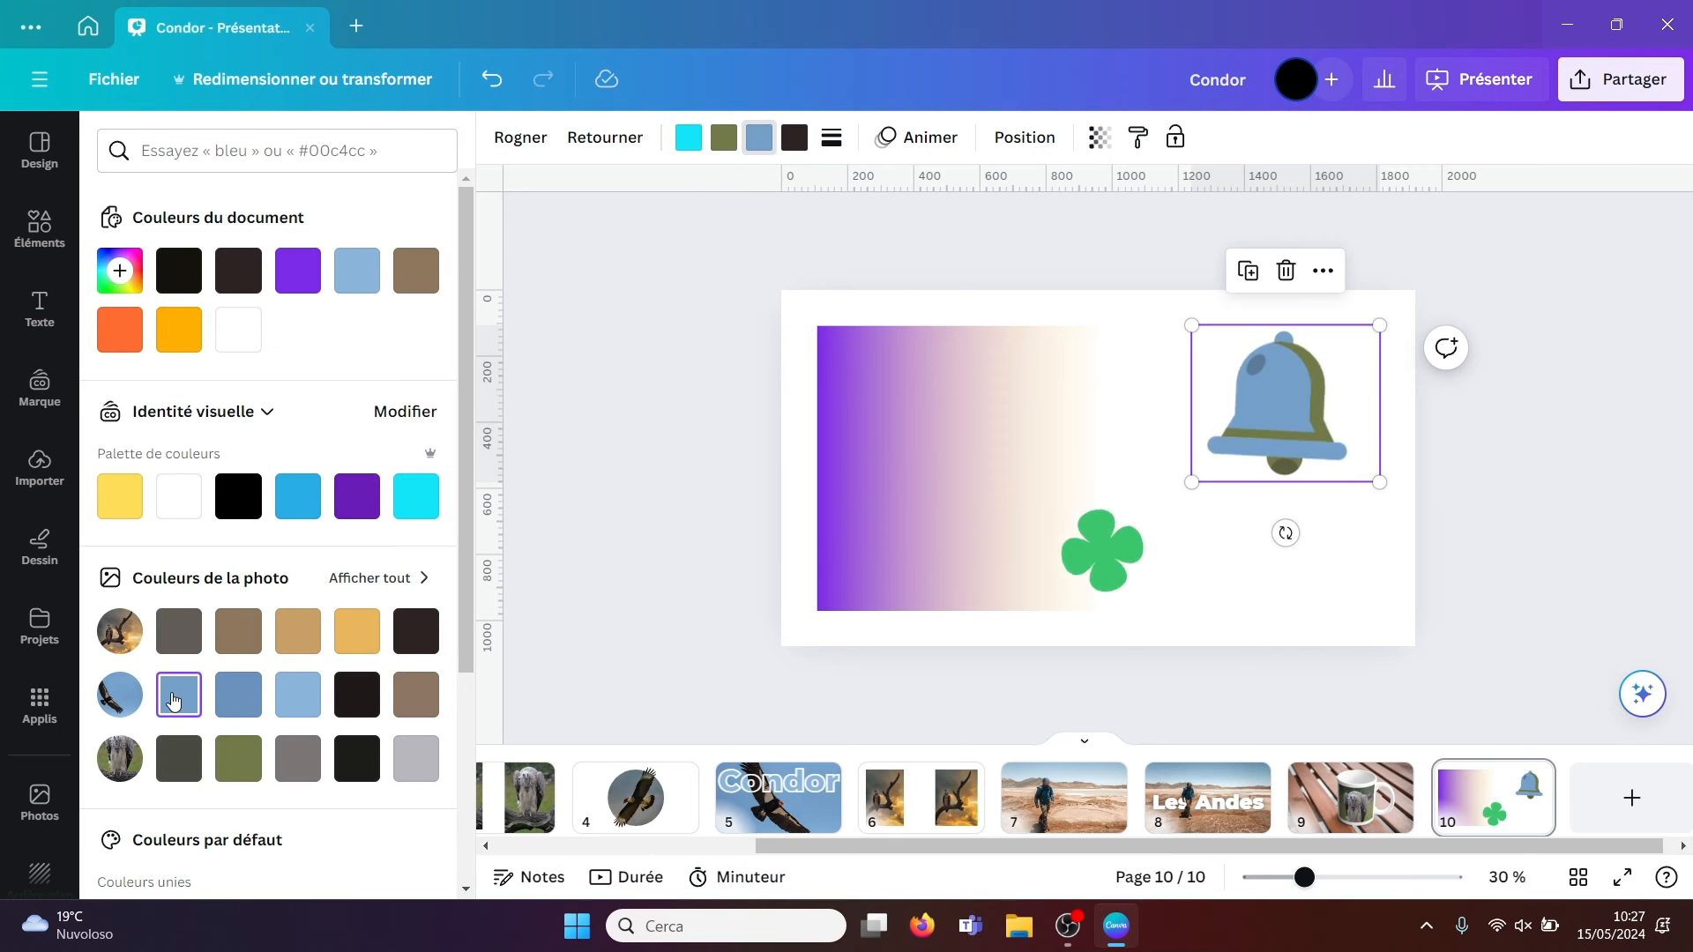
key("Escape")
left_click(671, 465)
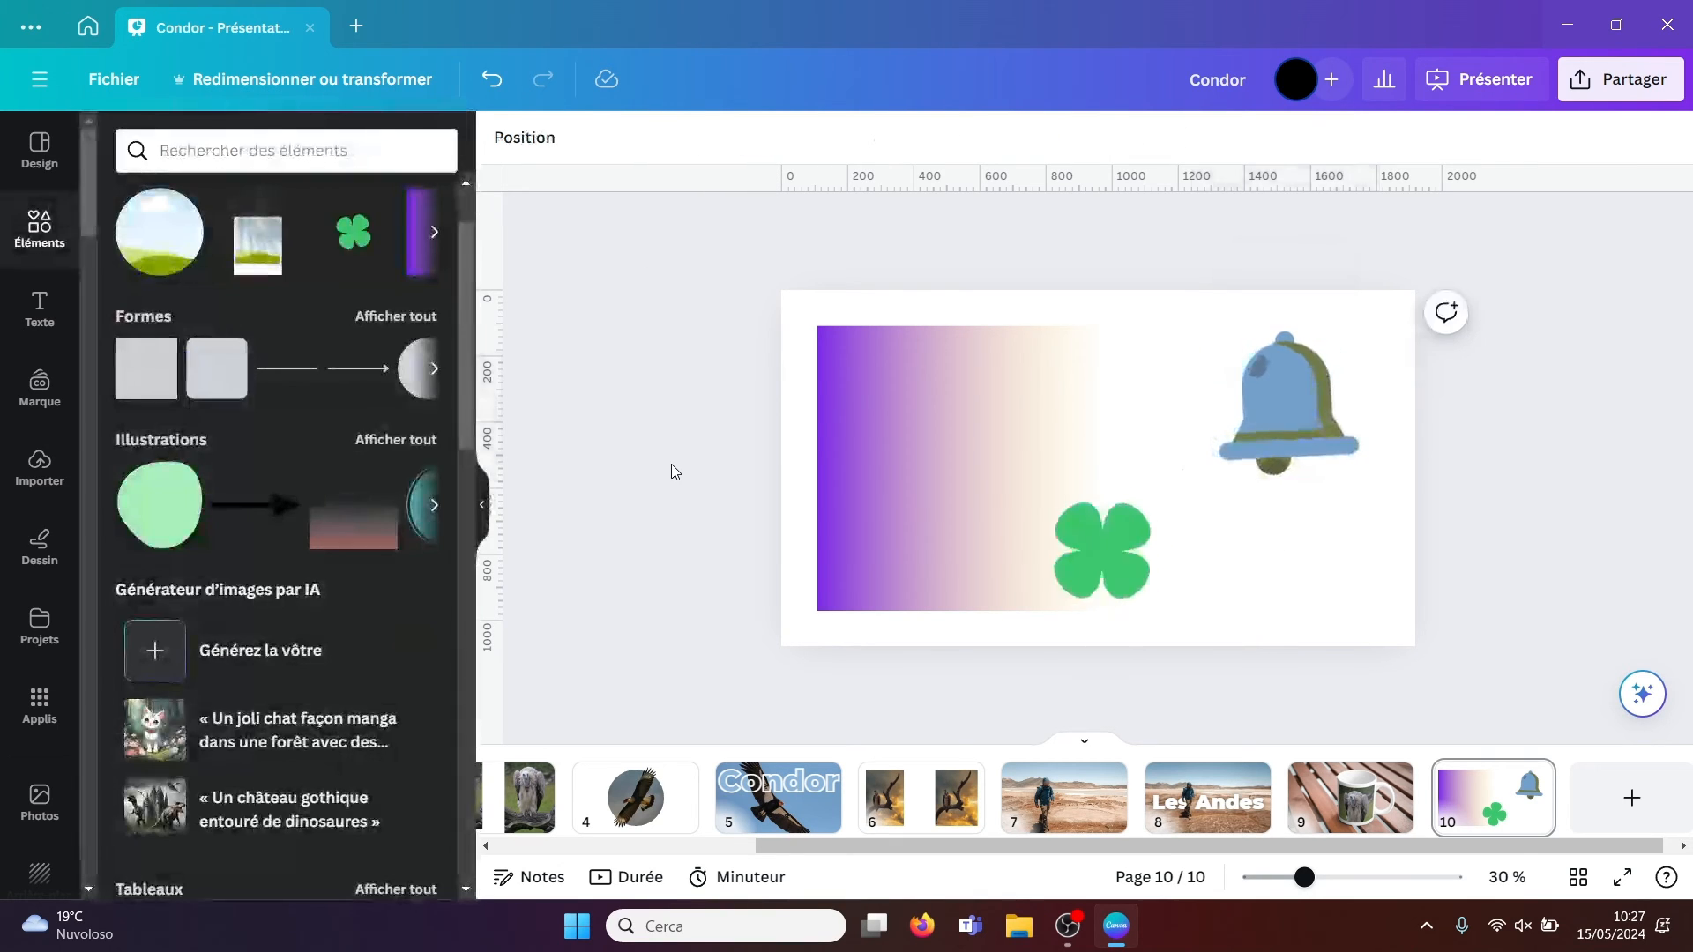
- Compare the colour options offered for the clover and the gradient on page 10, and return to the Canva home page
left_click(1102, 544)
left_click(1102, 544)
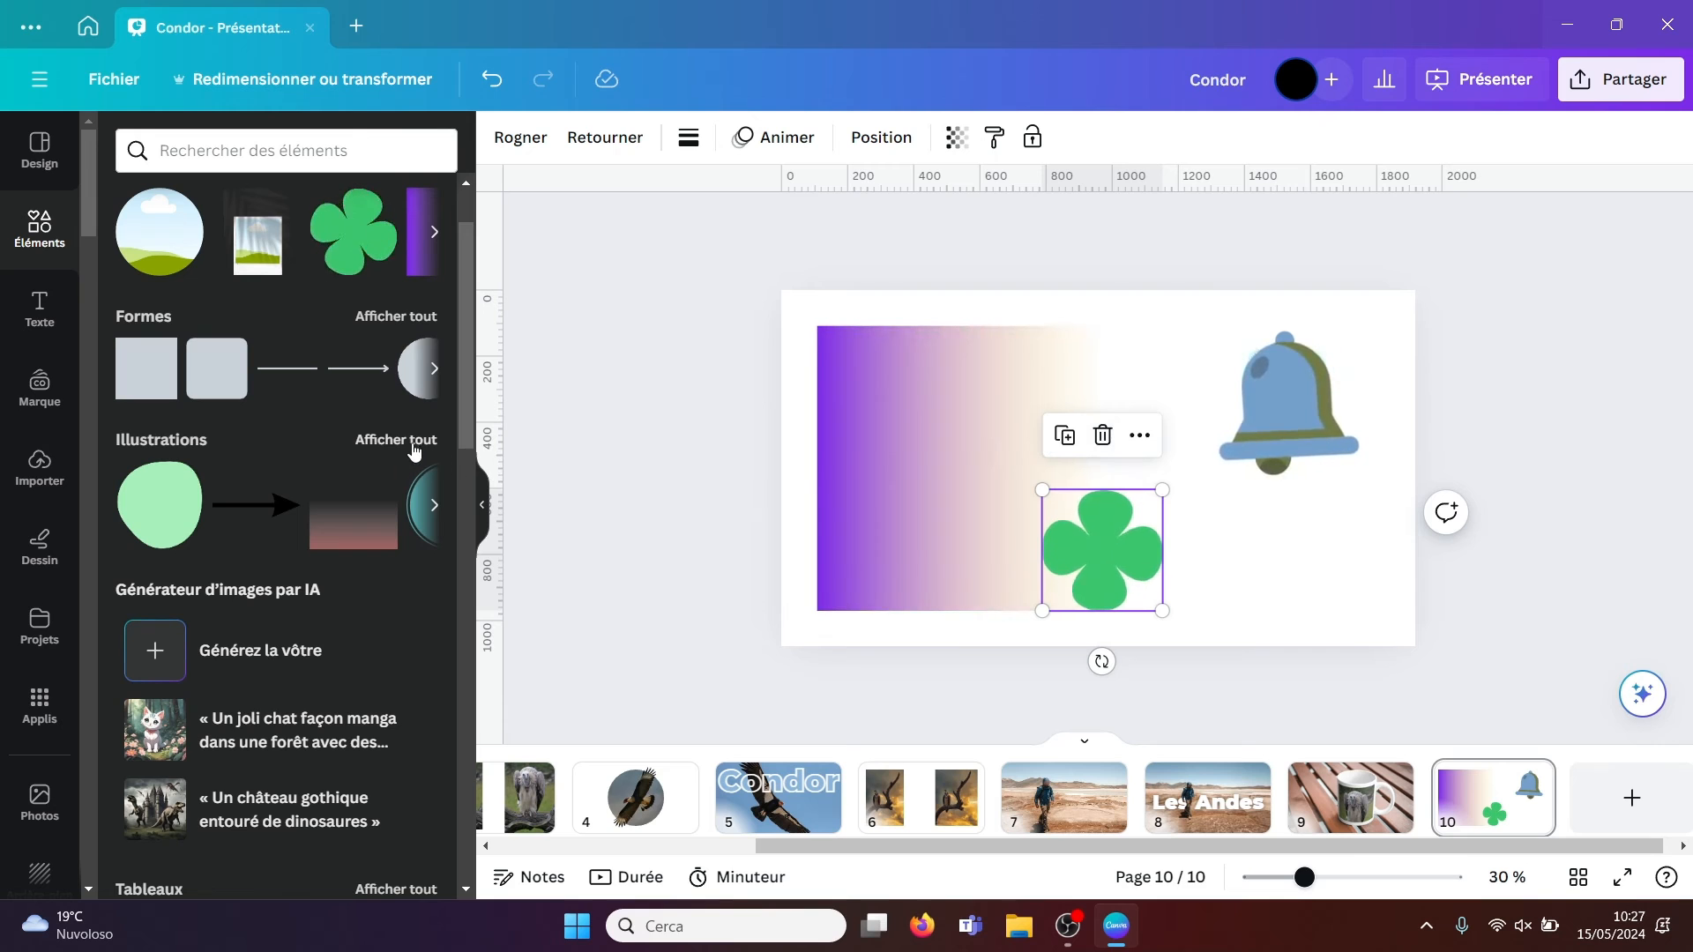
left_click(923, 391)
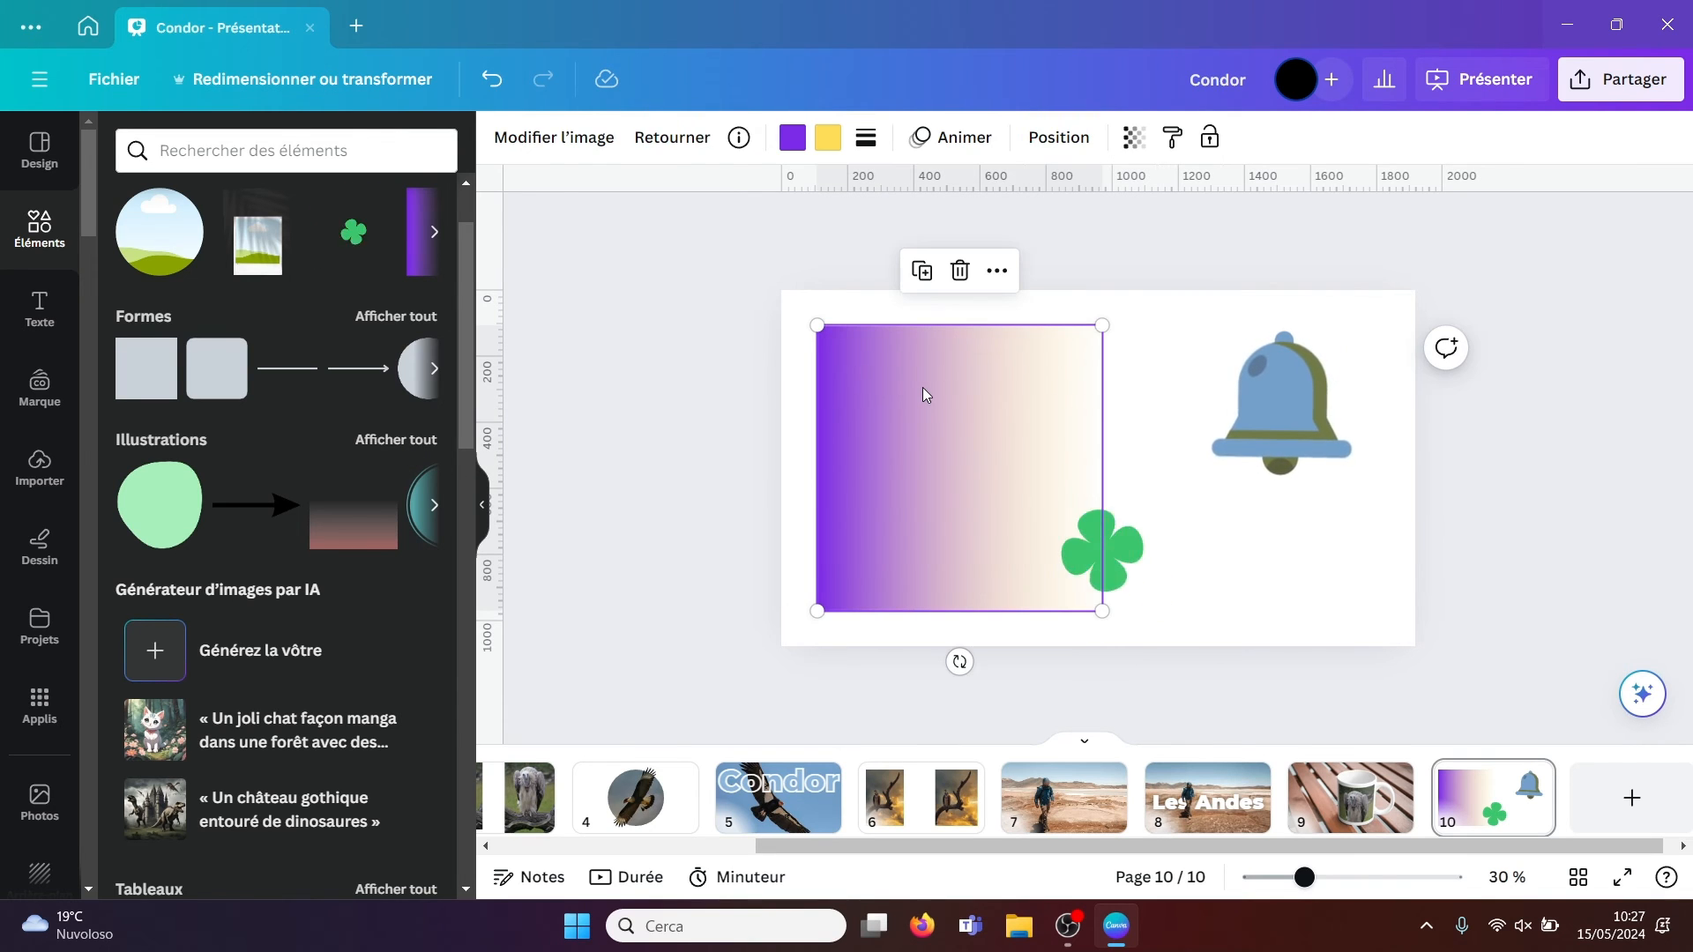
left_click(637, 405)
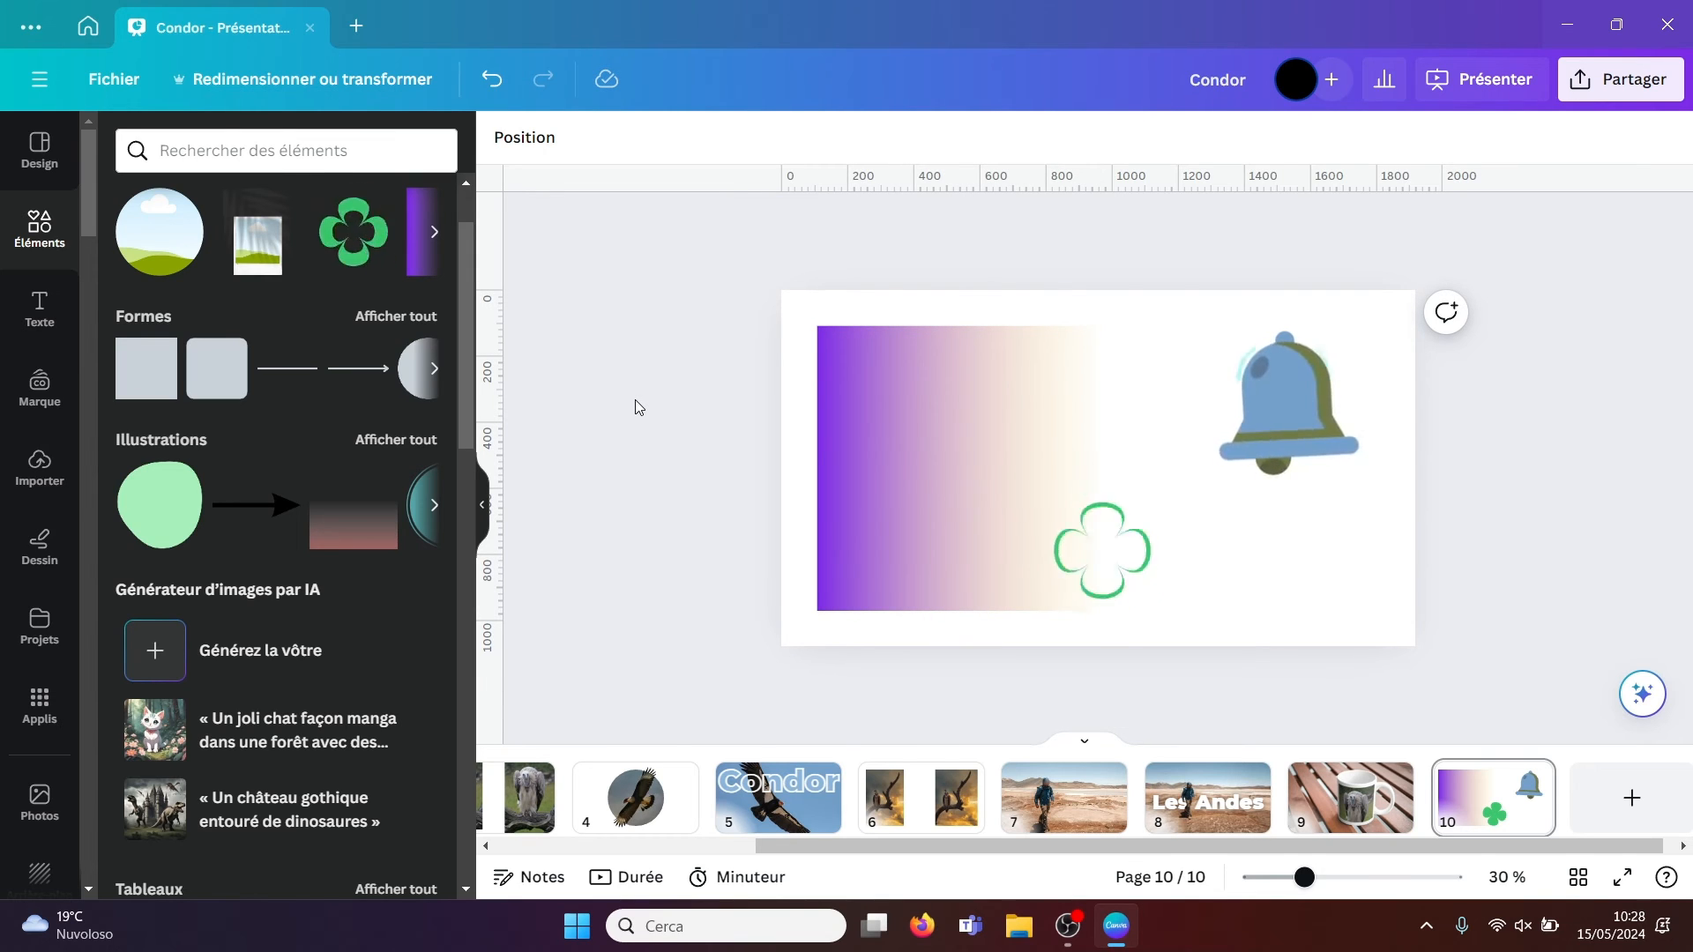
left_click(88, 34)
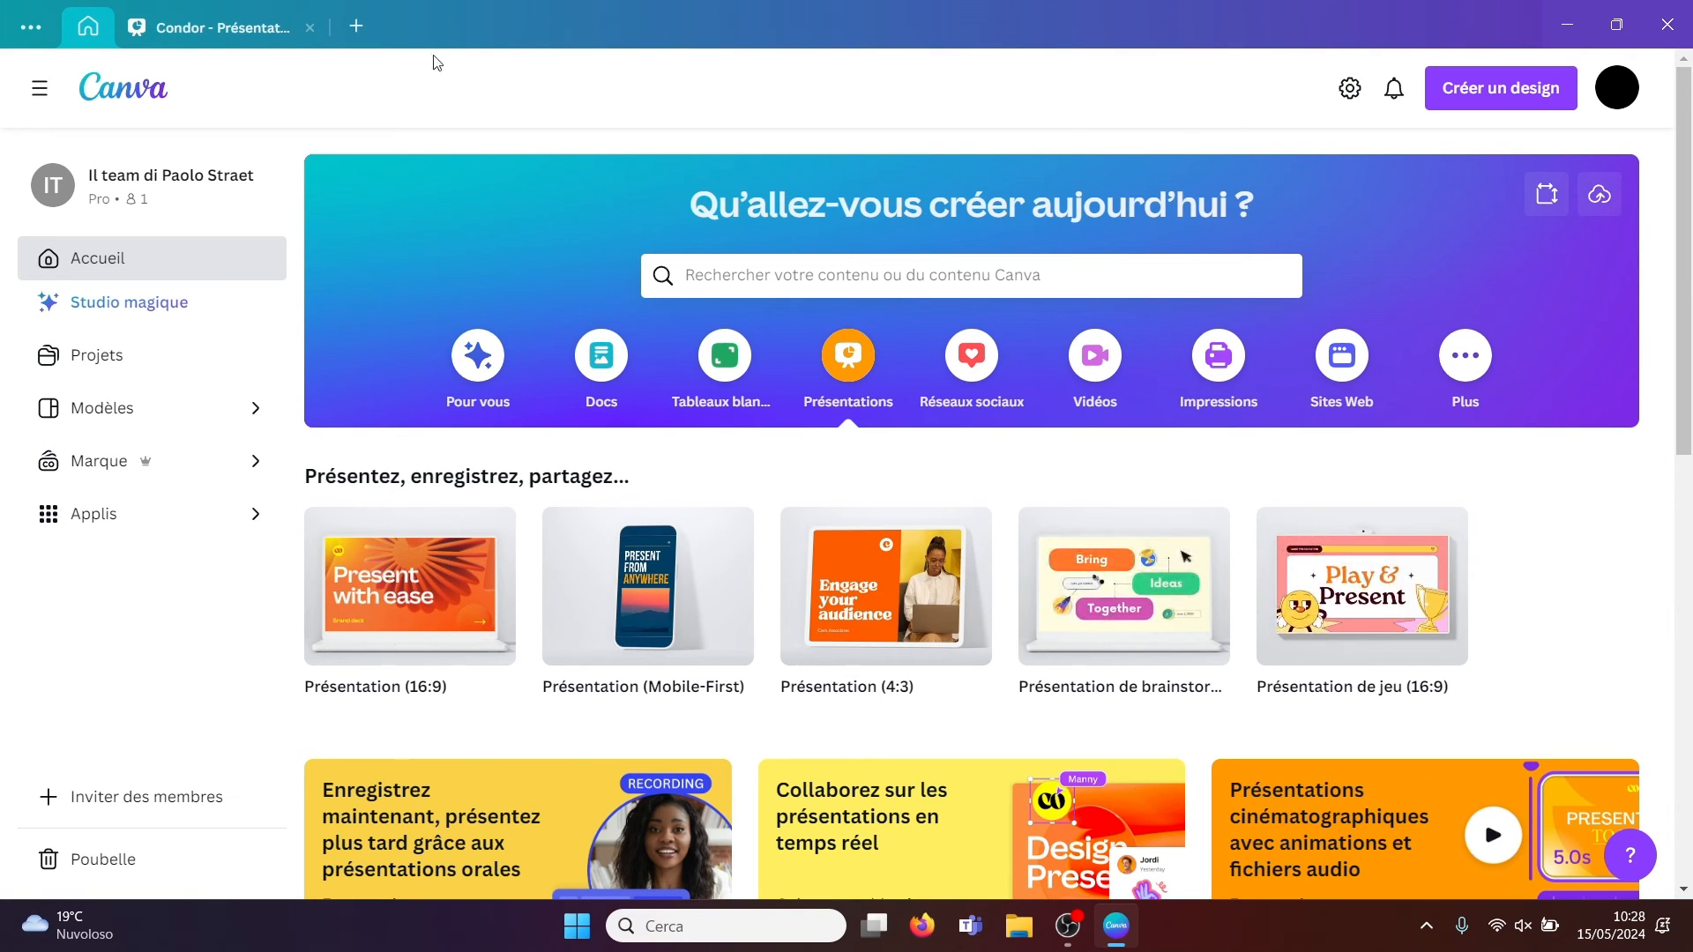
- Create a clothing print design for a hoodie and place the uploaded photo of the grey vulture perched on a branch on its page
left_click(1231, 369)
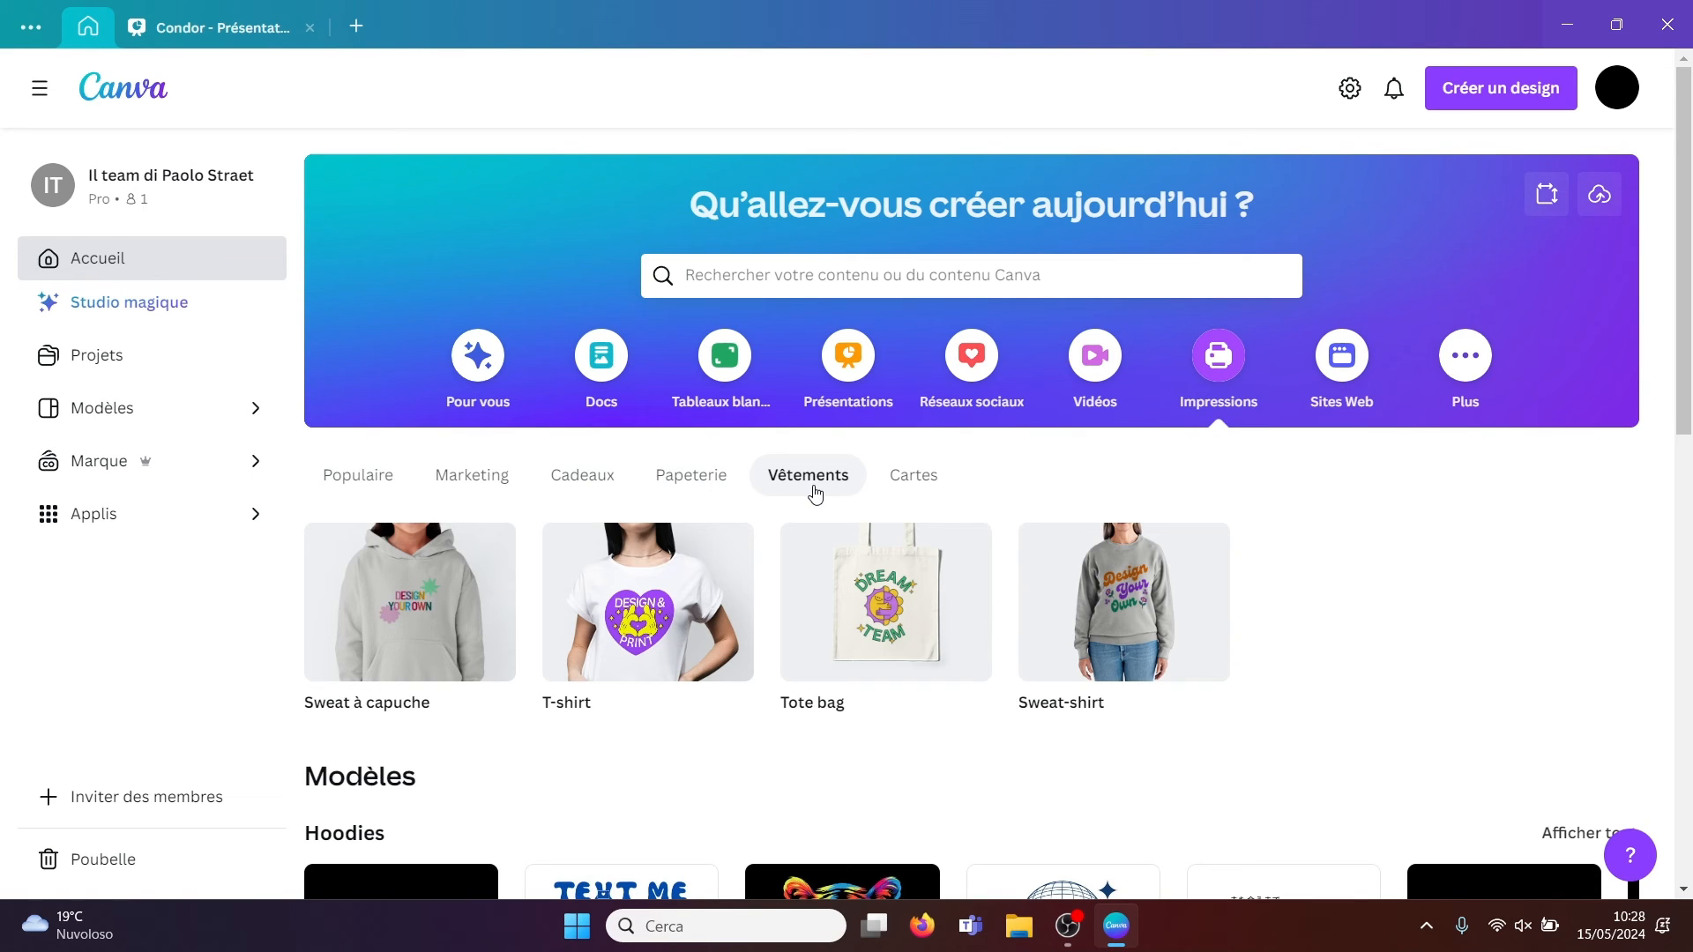
left_click(420, 633)
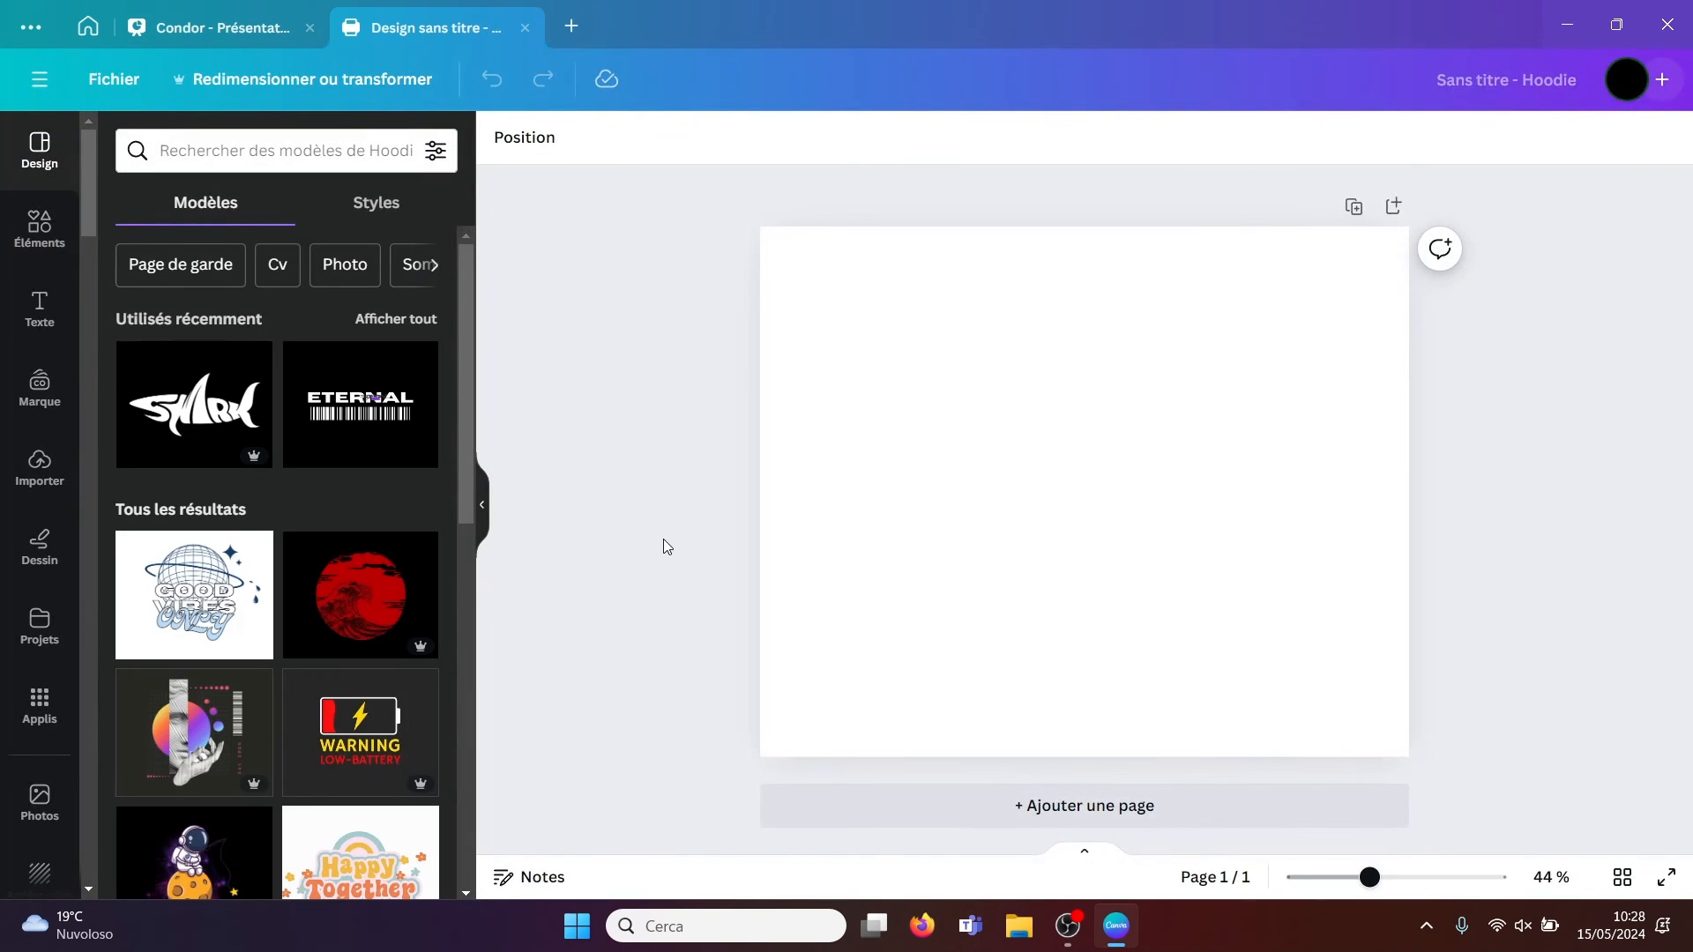
left_click(45, 491)
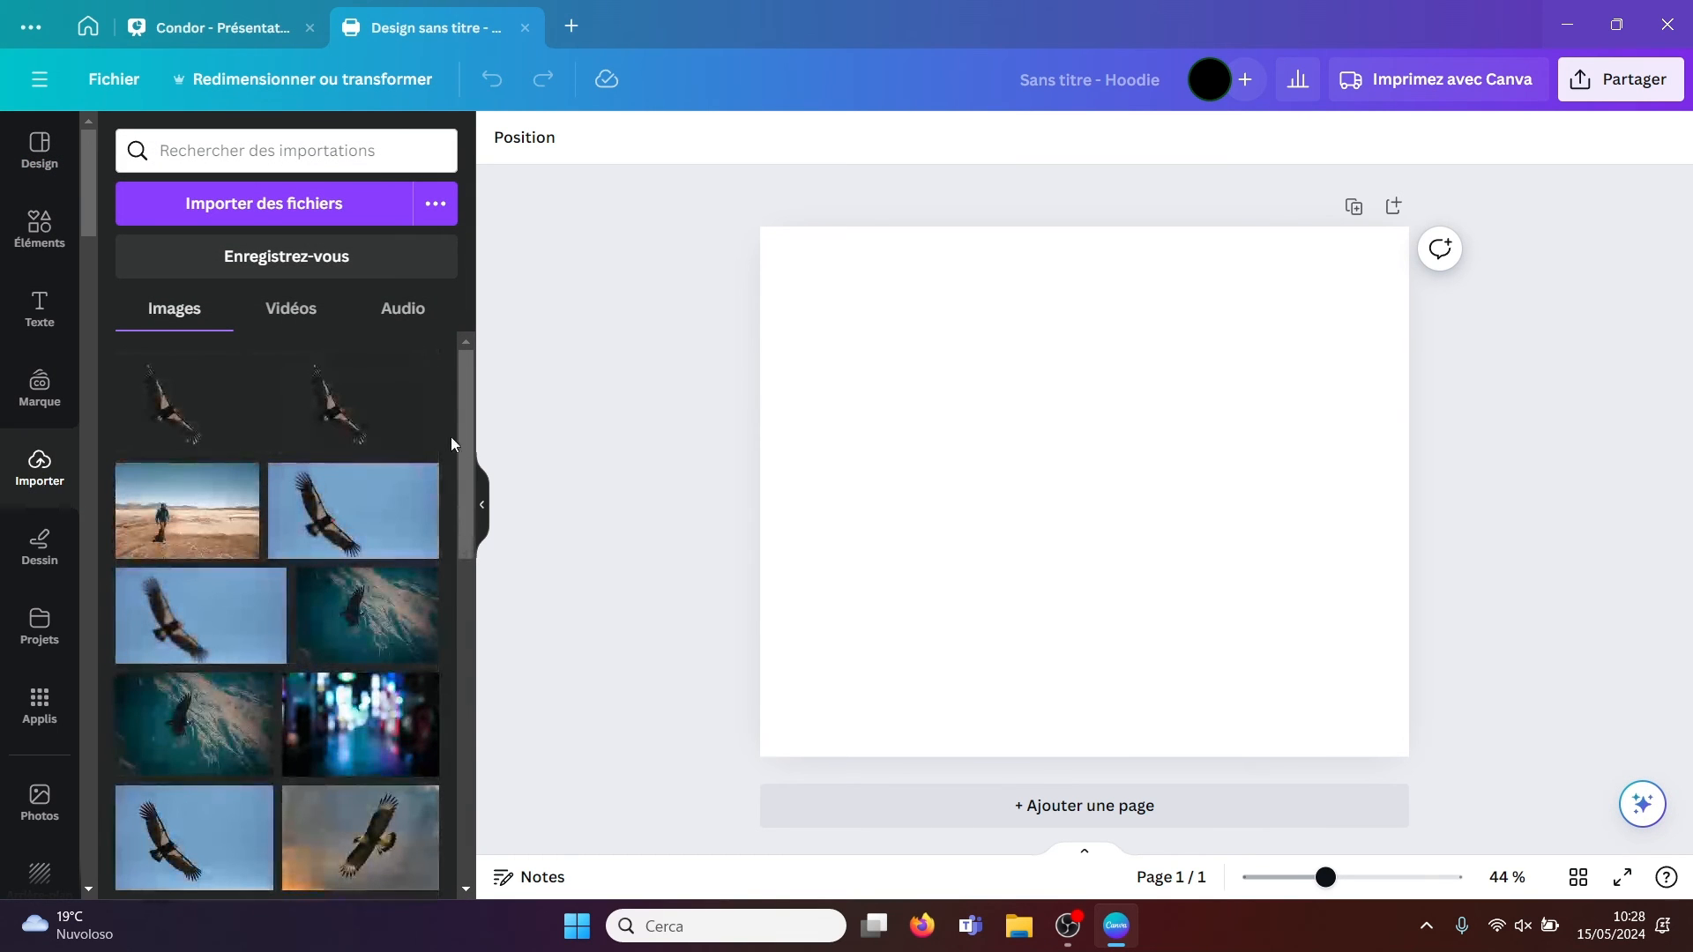
left_click_drag(461, 432, 468, 536)
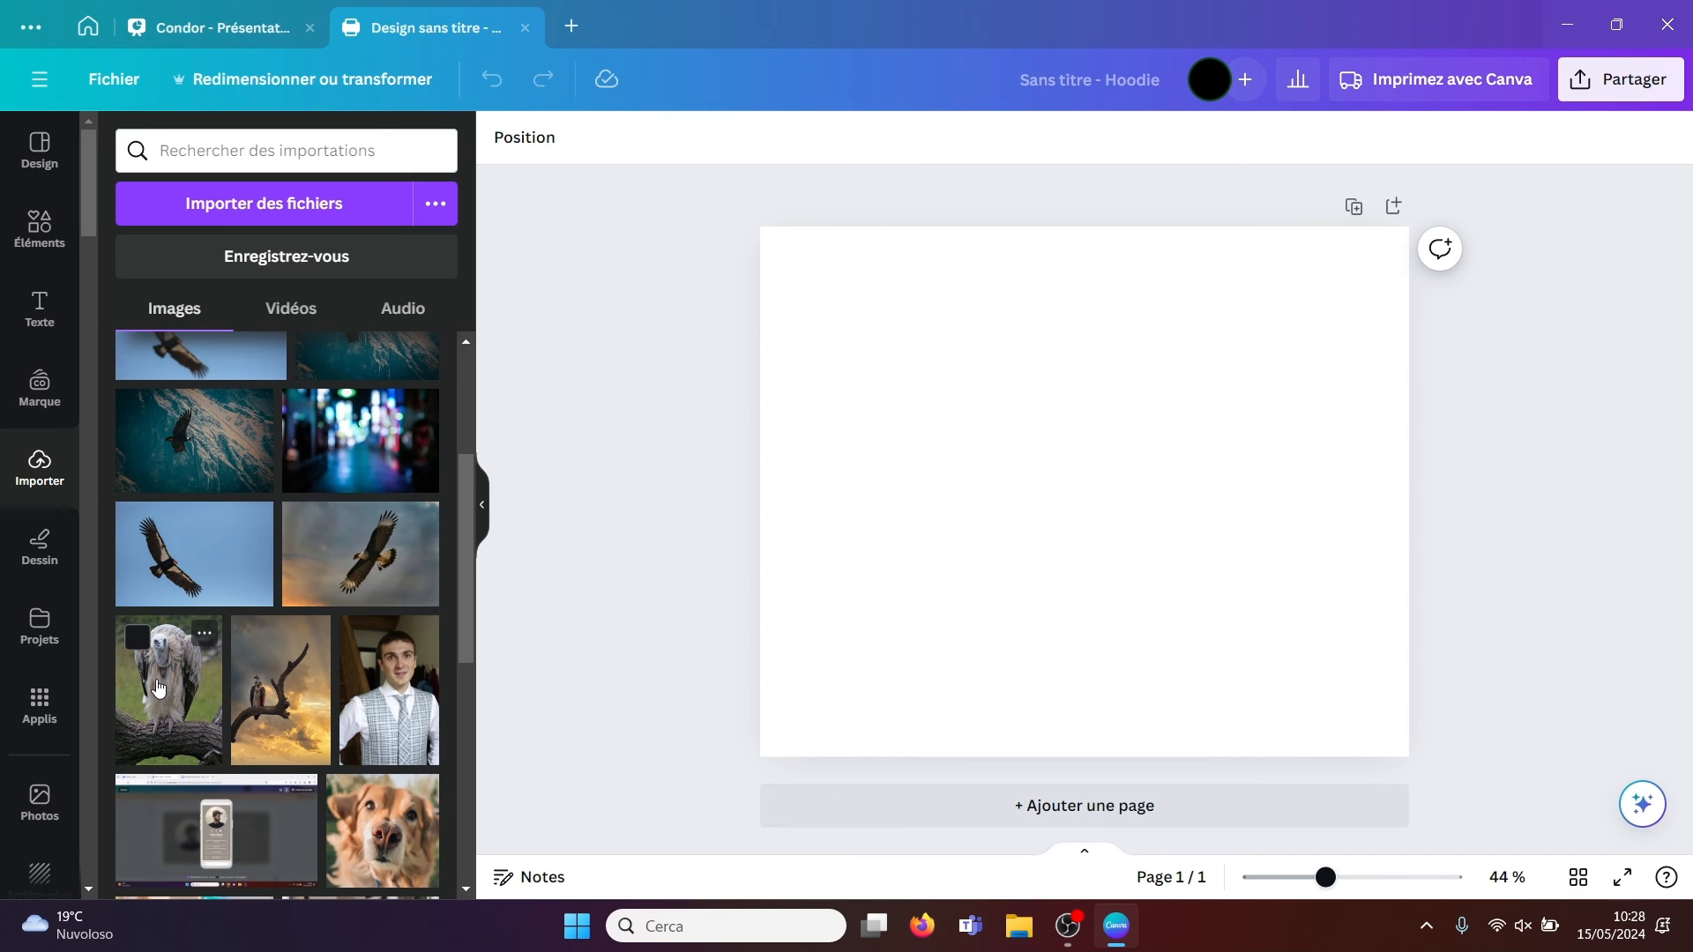
left_click_drag(158, 689, 818, 353)
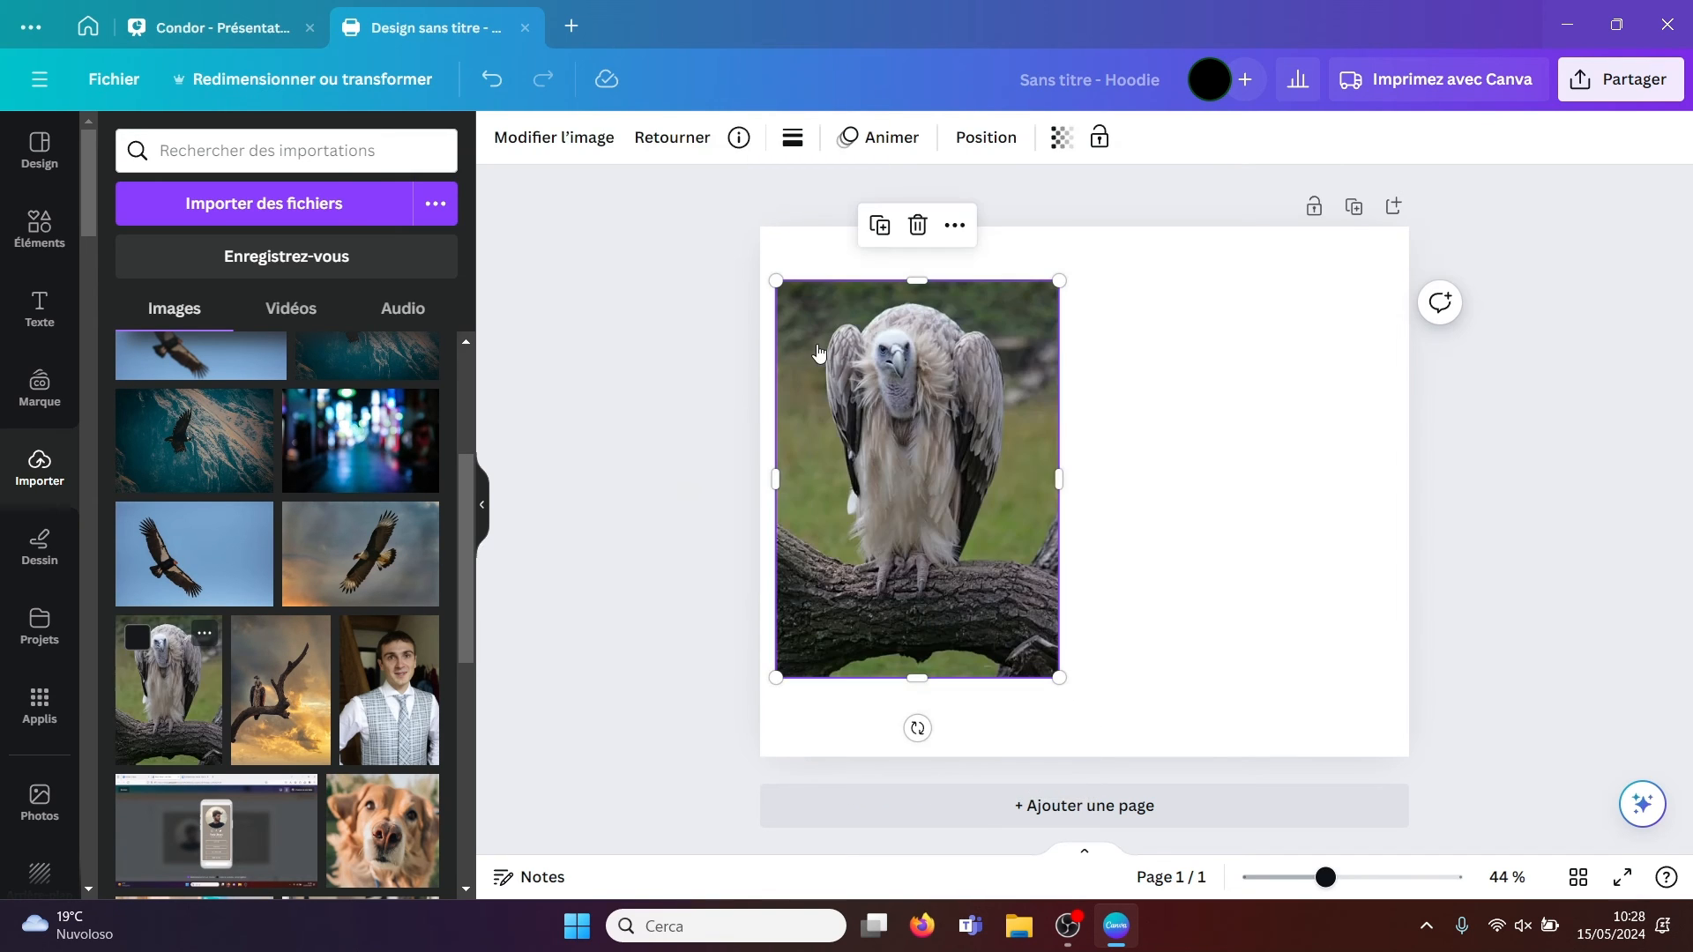
- Enlarge the vulture photo to cover the whole page and shift it slightly downward so the full head stays in view
left_click_drag(913, 385, 898, 340)
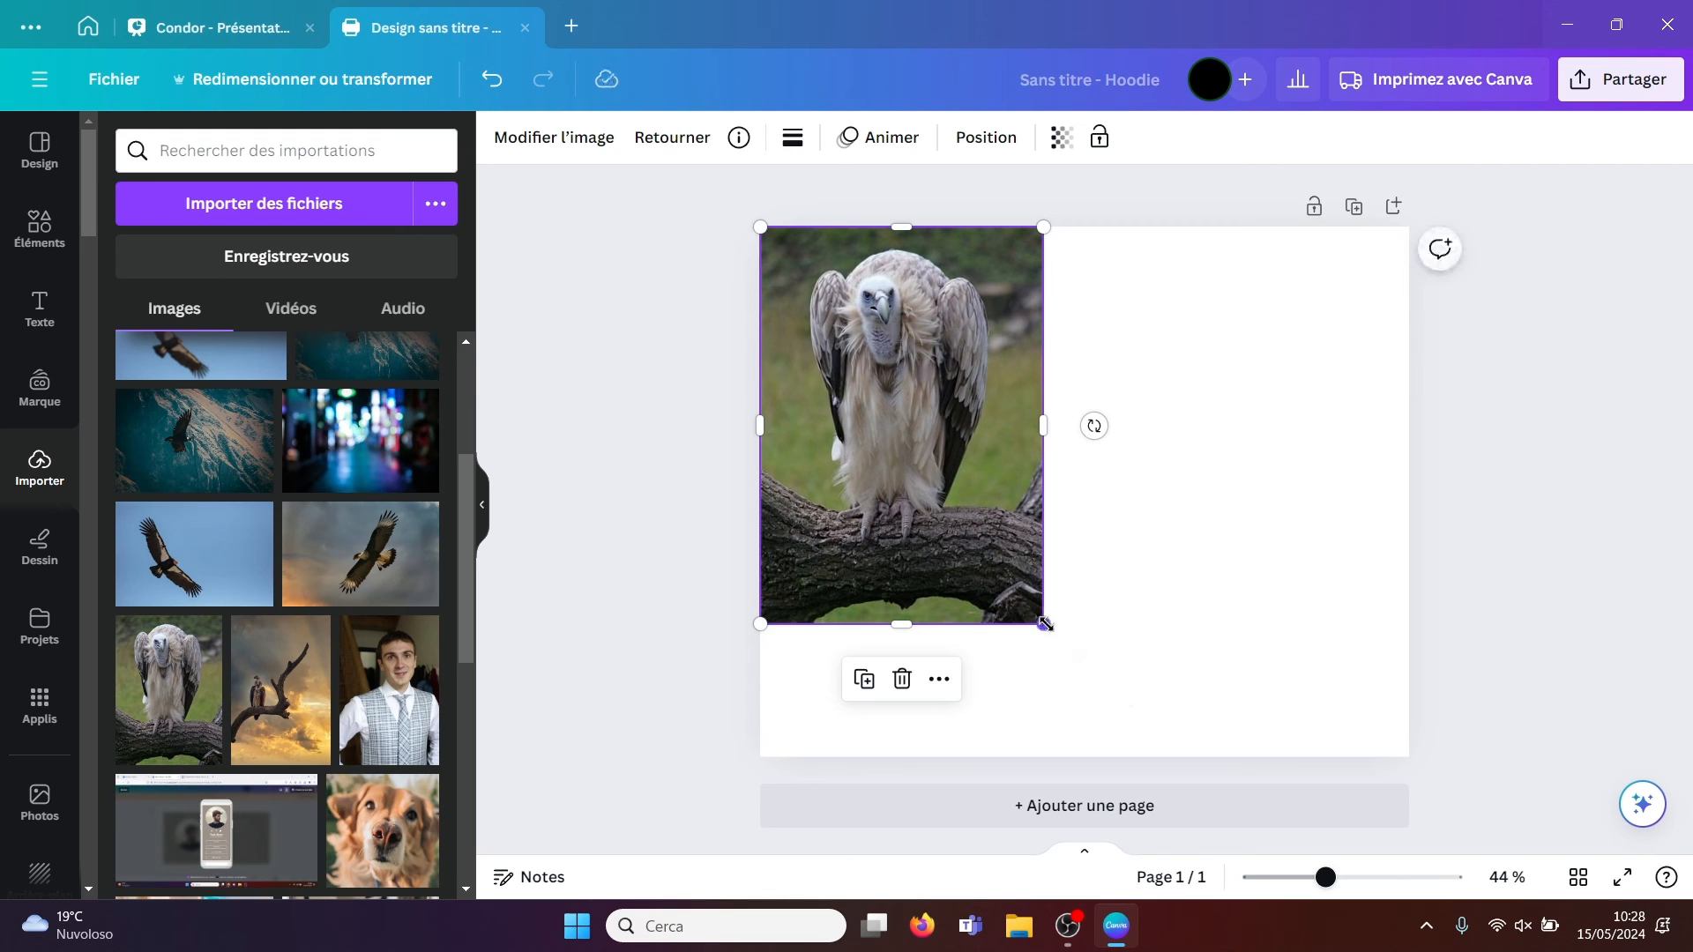
left_click_drag(1045, 624, 1372, 869)
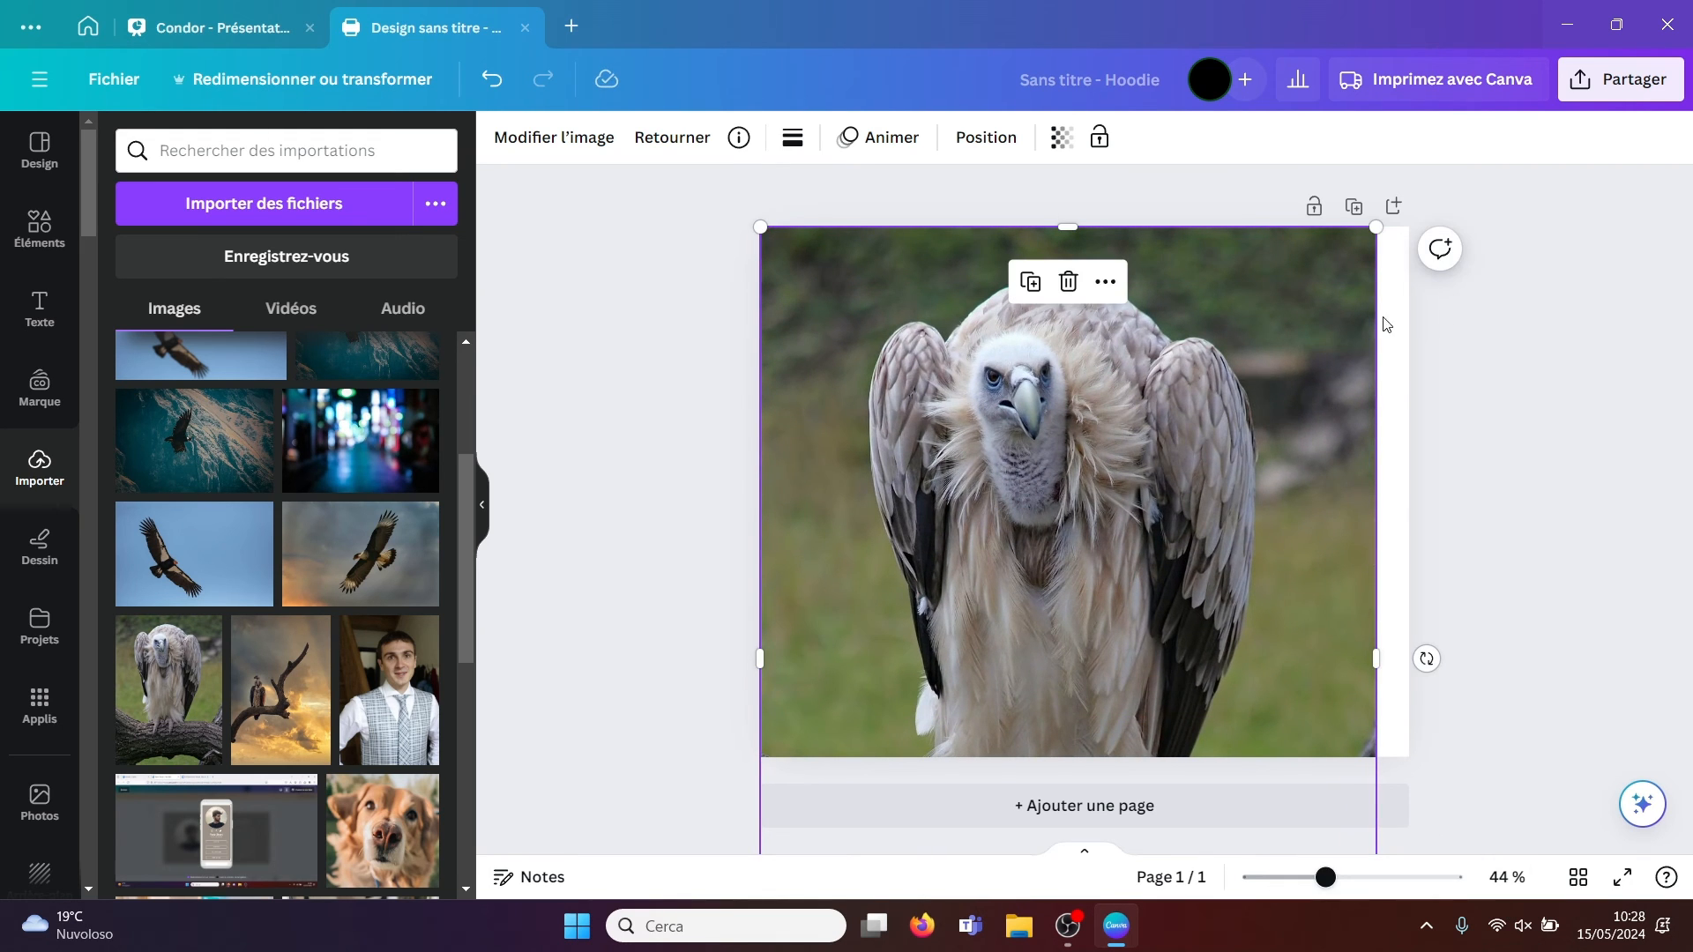
left_click_drag(1378, 229, 1428, 205)
left_click_drag(1258, 399, 1256, 447)
left_click(1516, 429)
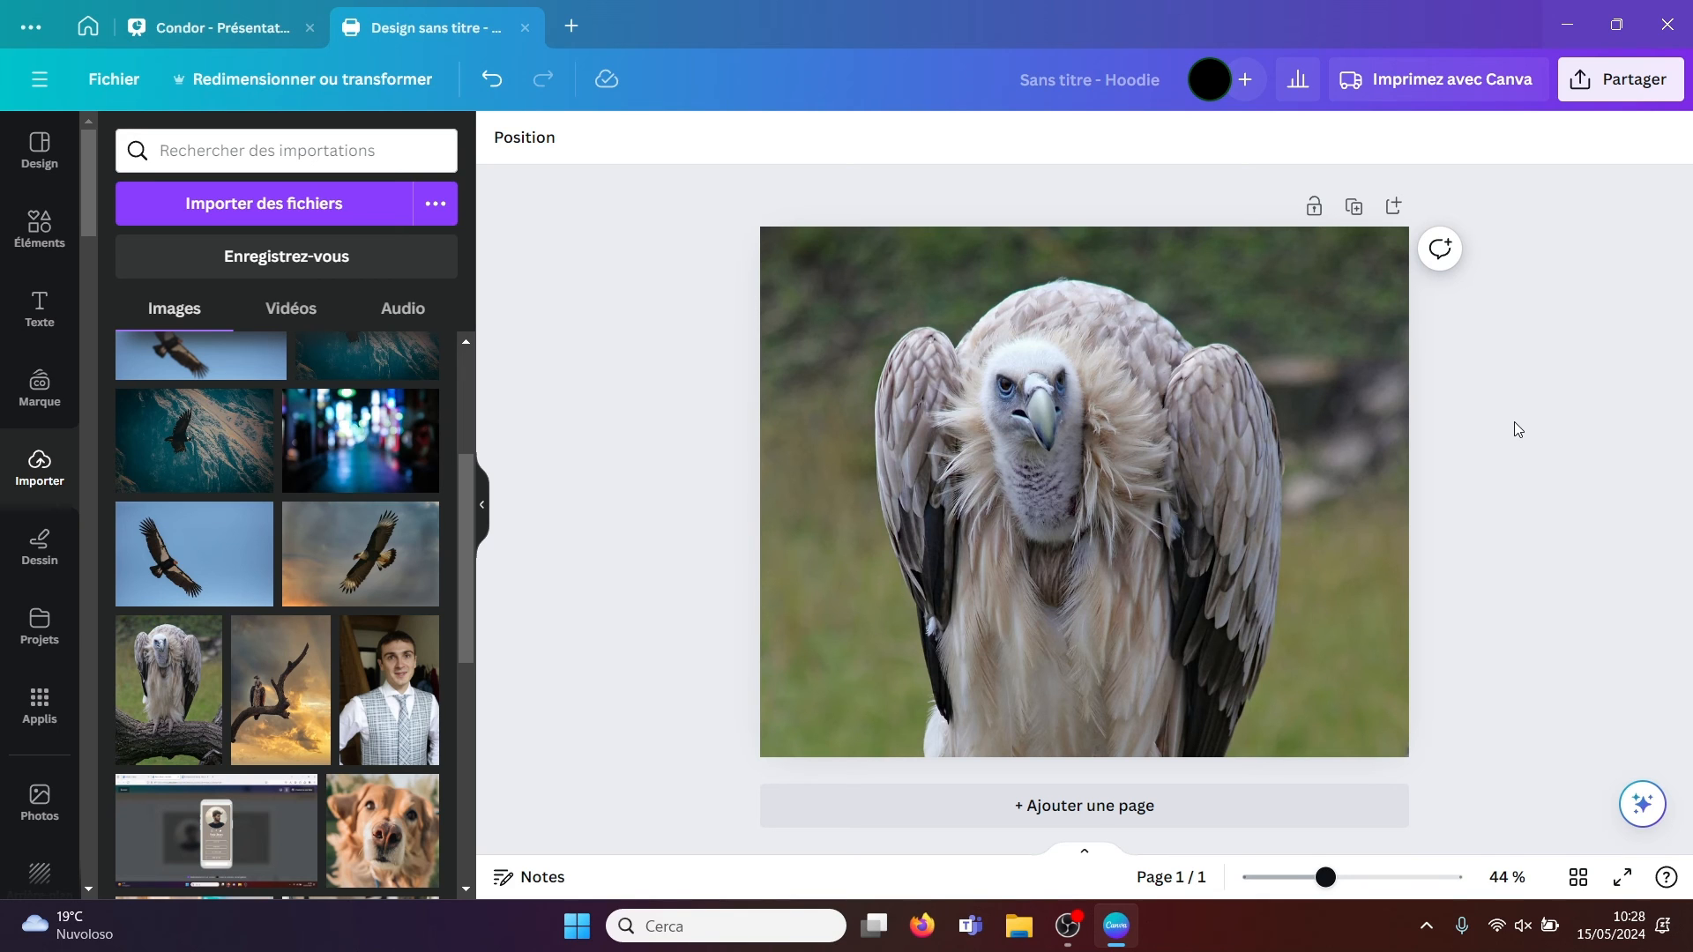
- Preview the design printed on the hoodie in the enlarged mockup, comparing the front and back views
left_click(1399, 83)
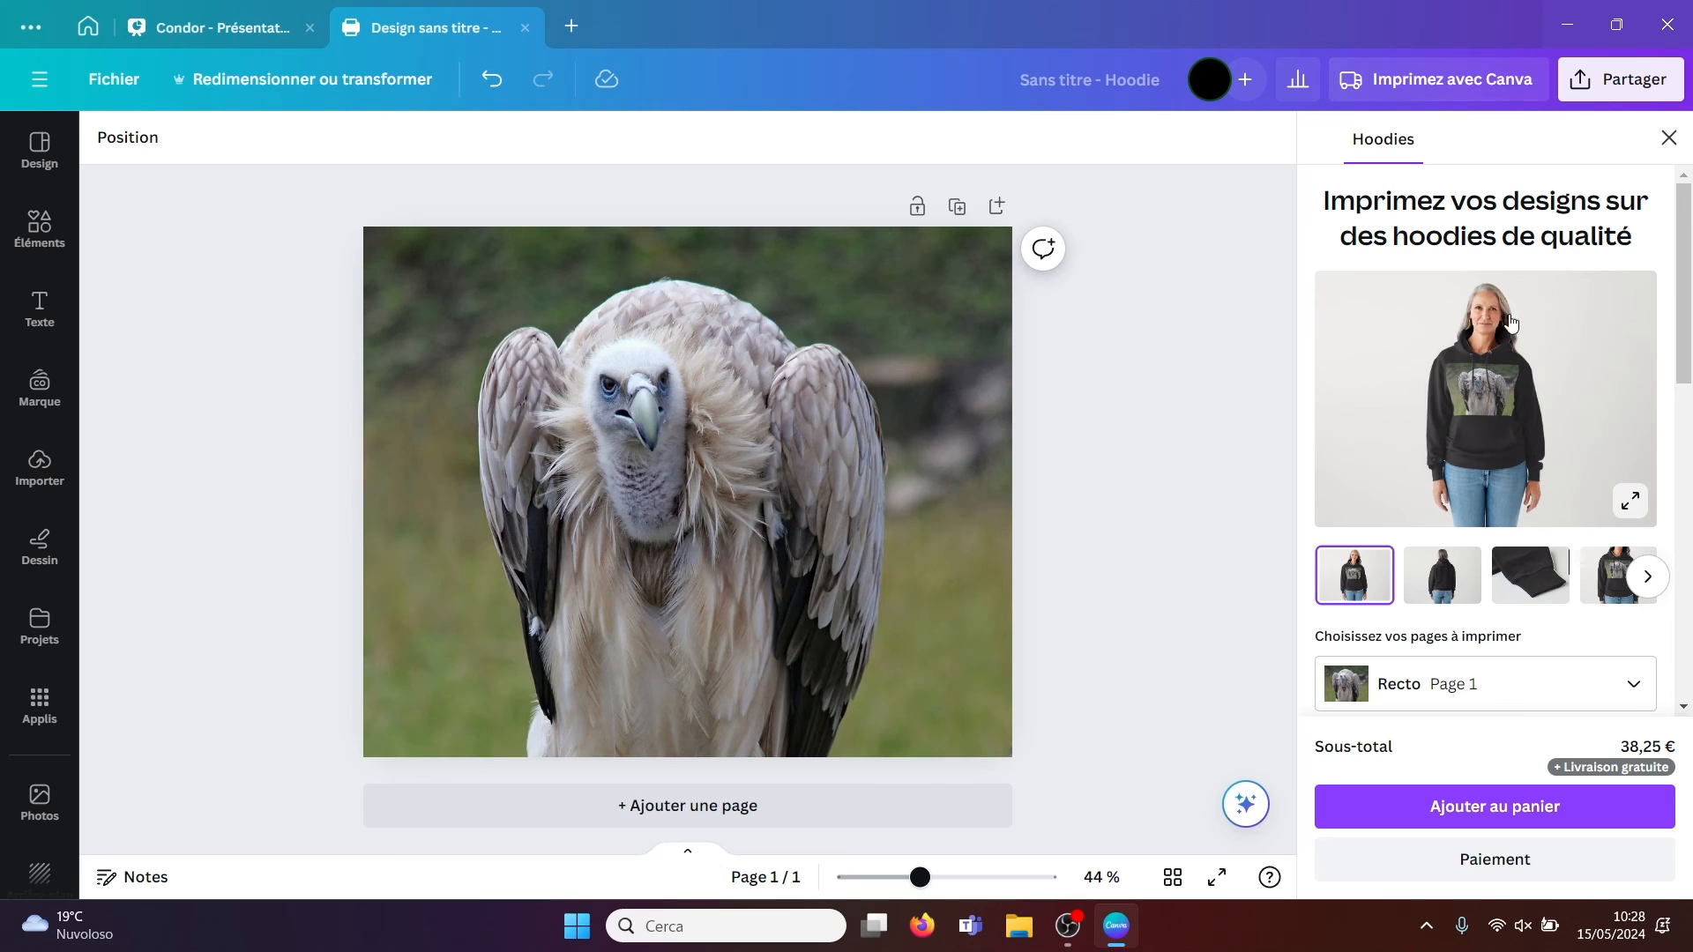
left_click(1489, 414)
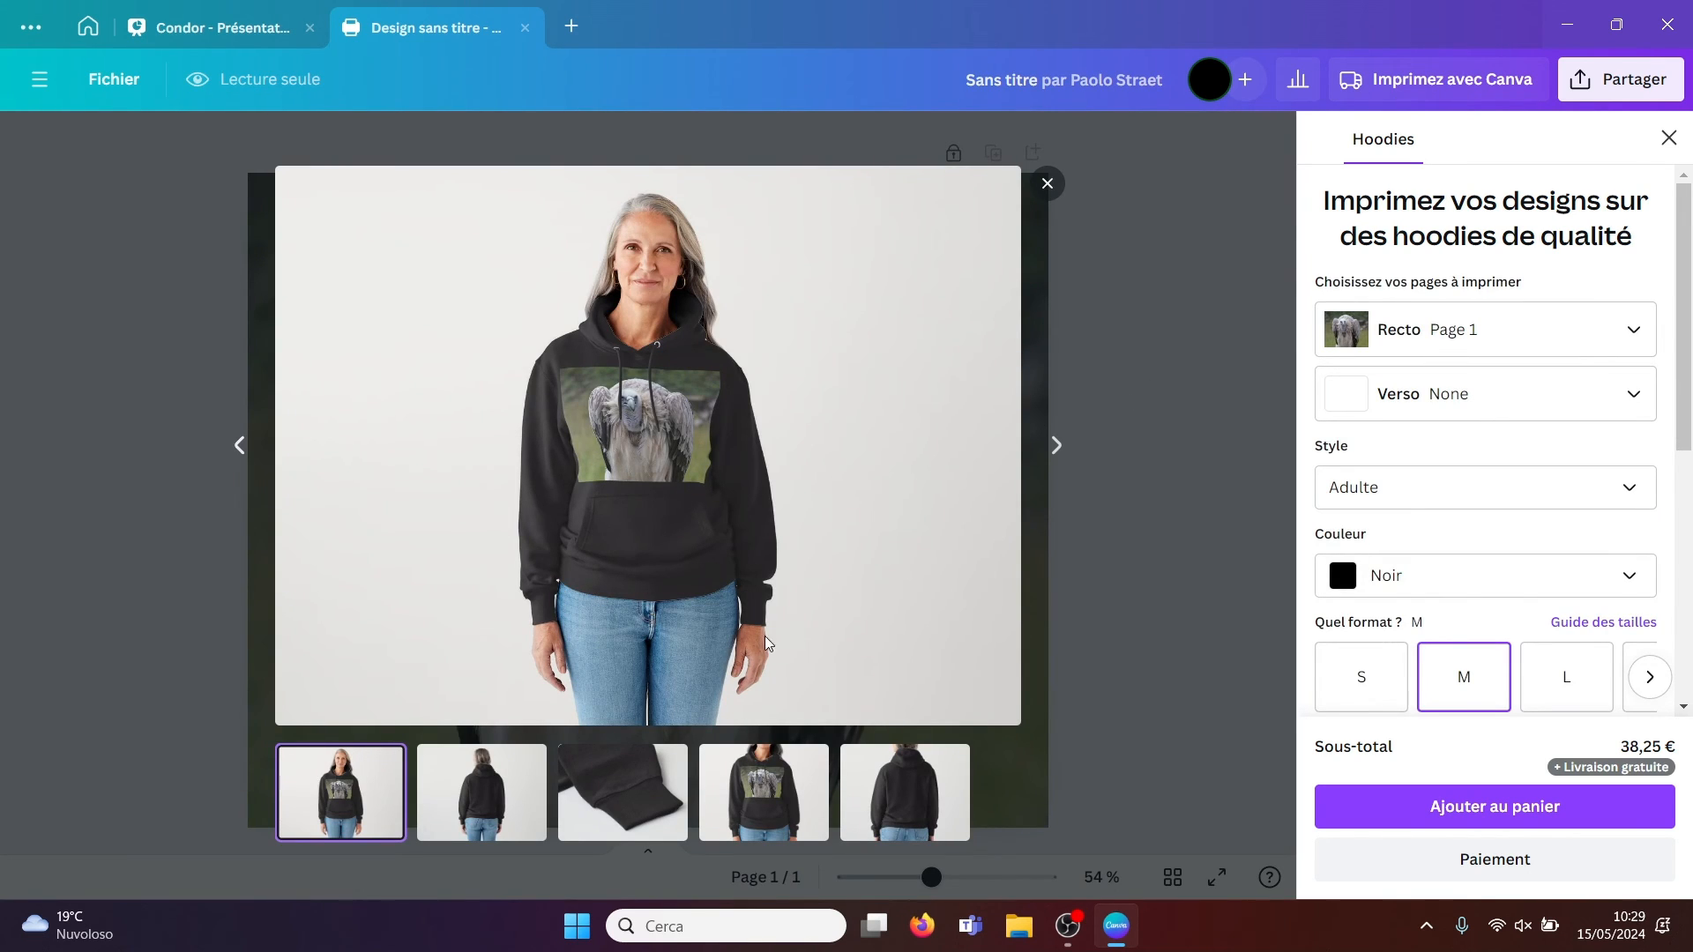
left_click(494, 792)
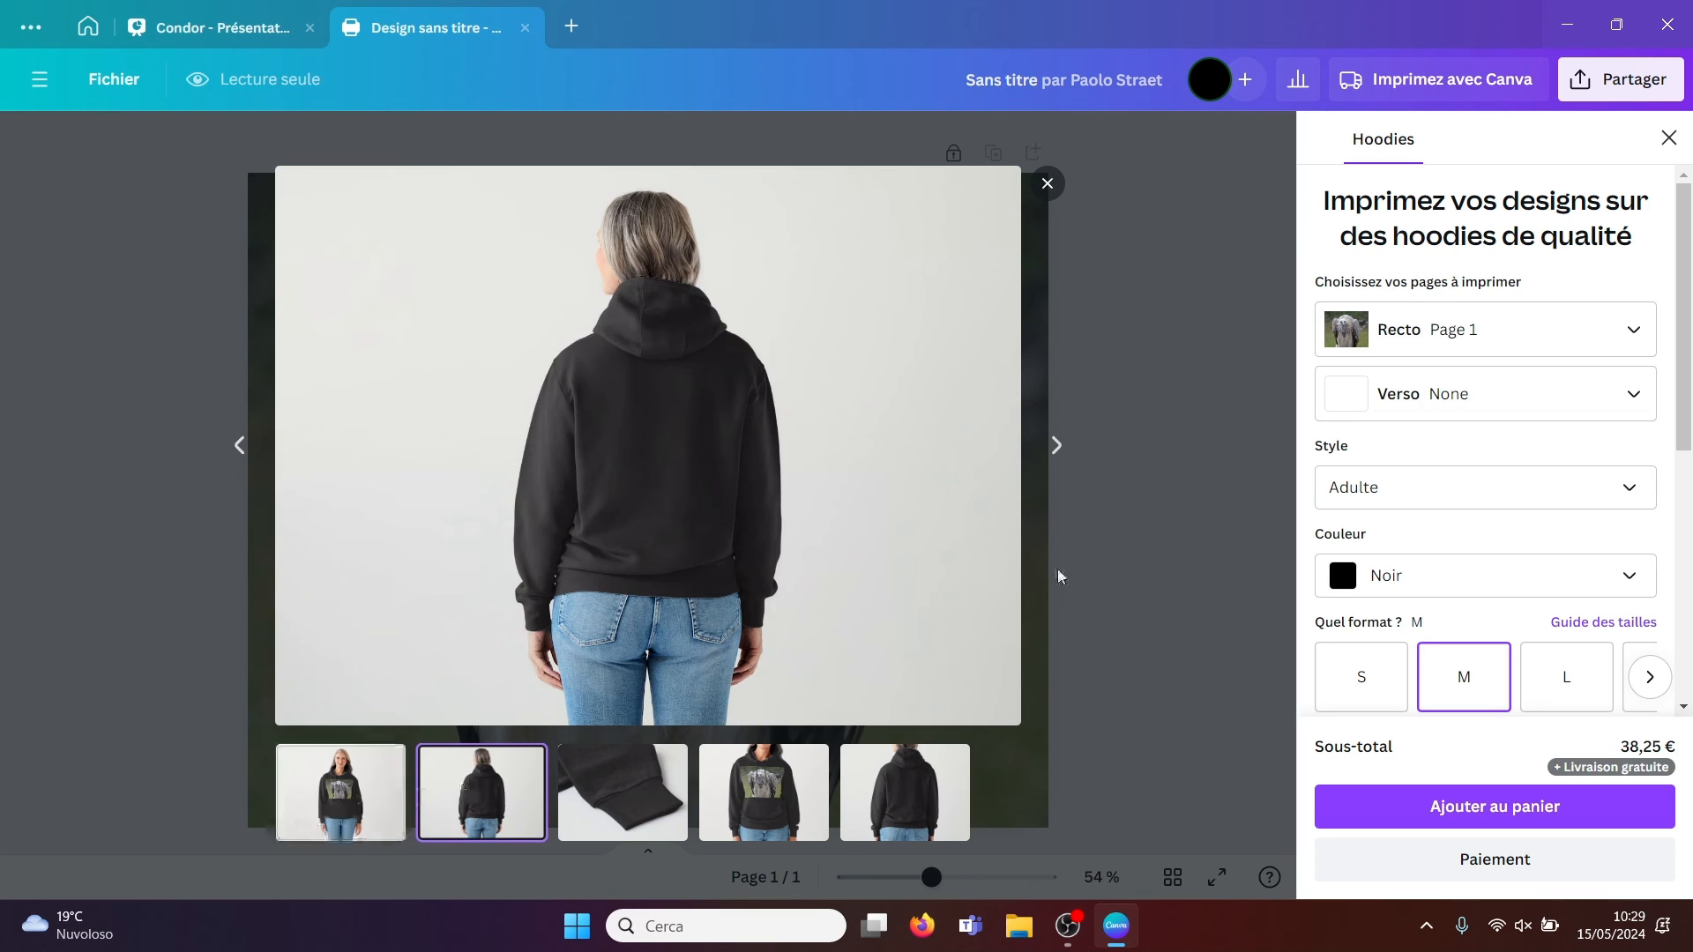
left_click(341, 792)
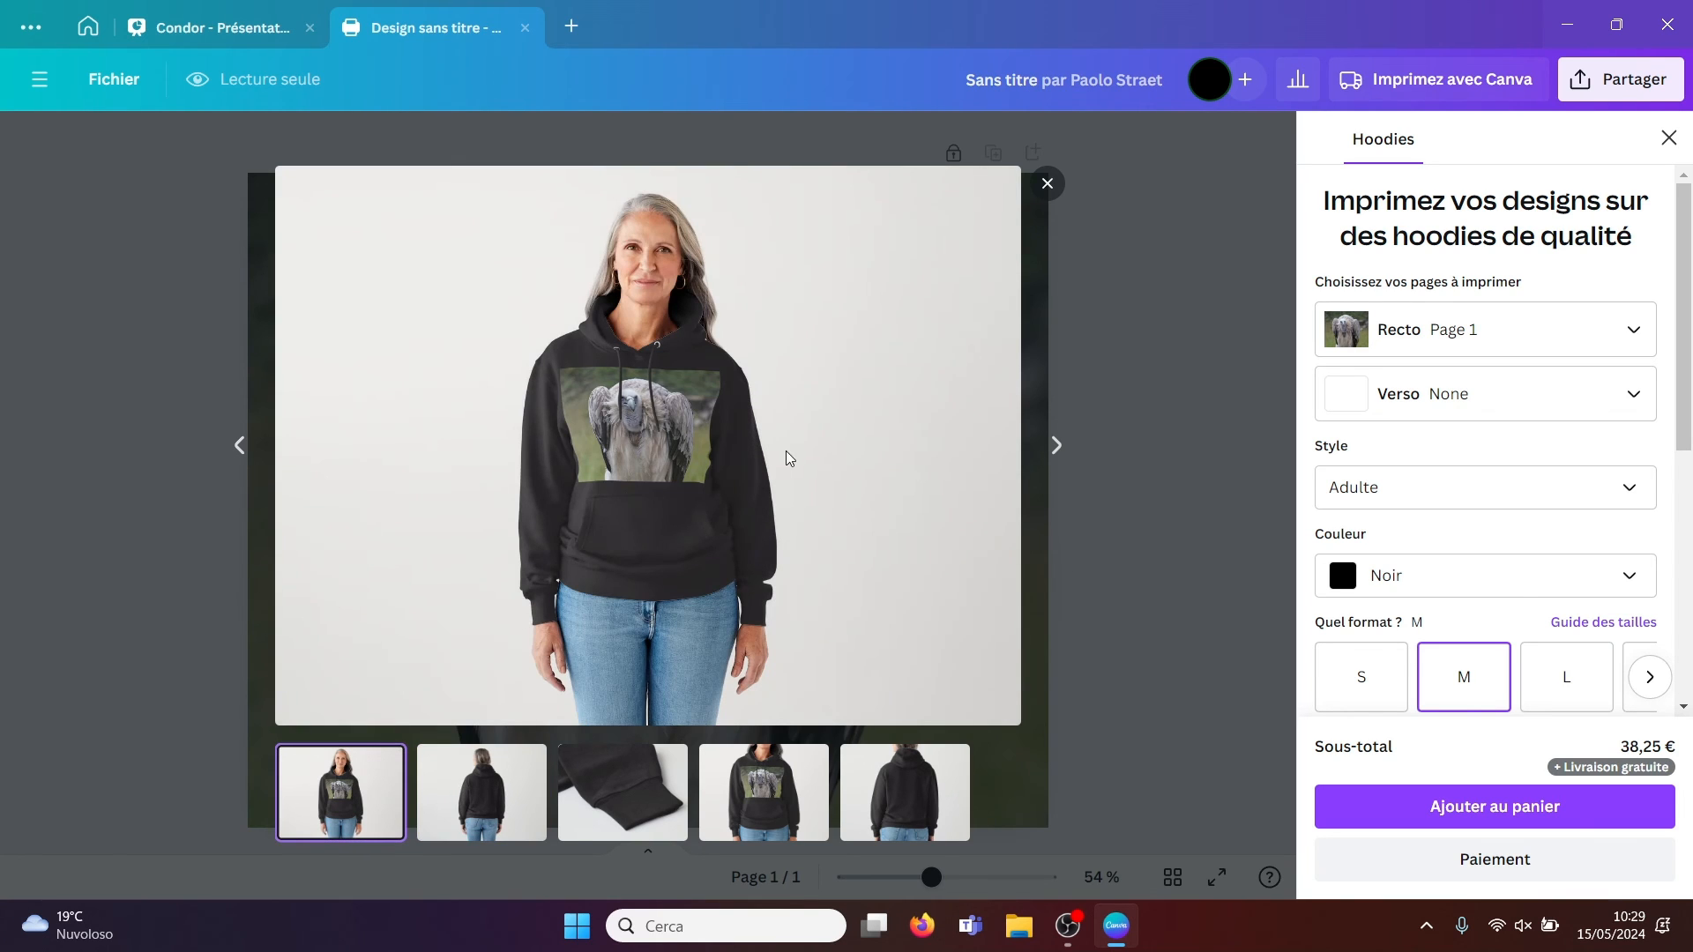
left_click(473, 802)
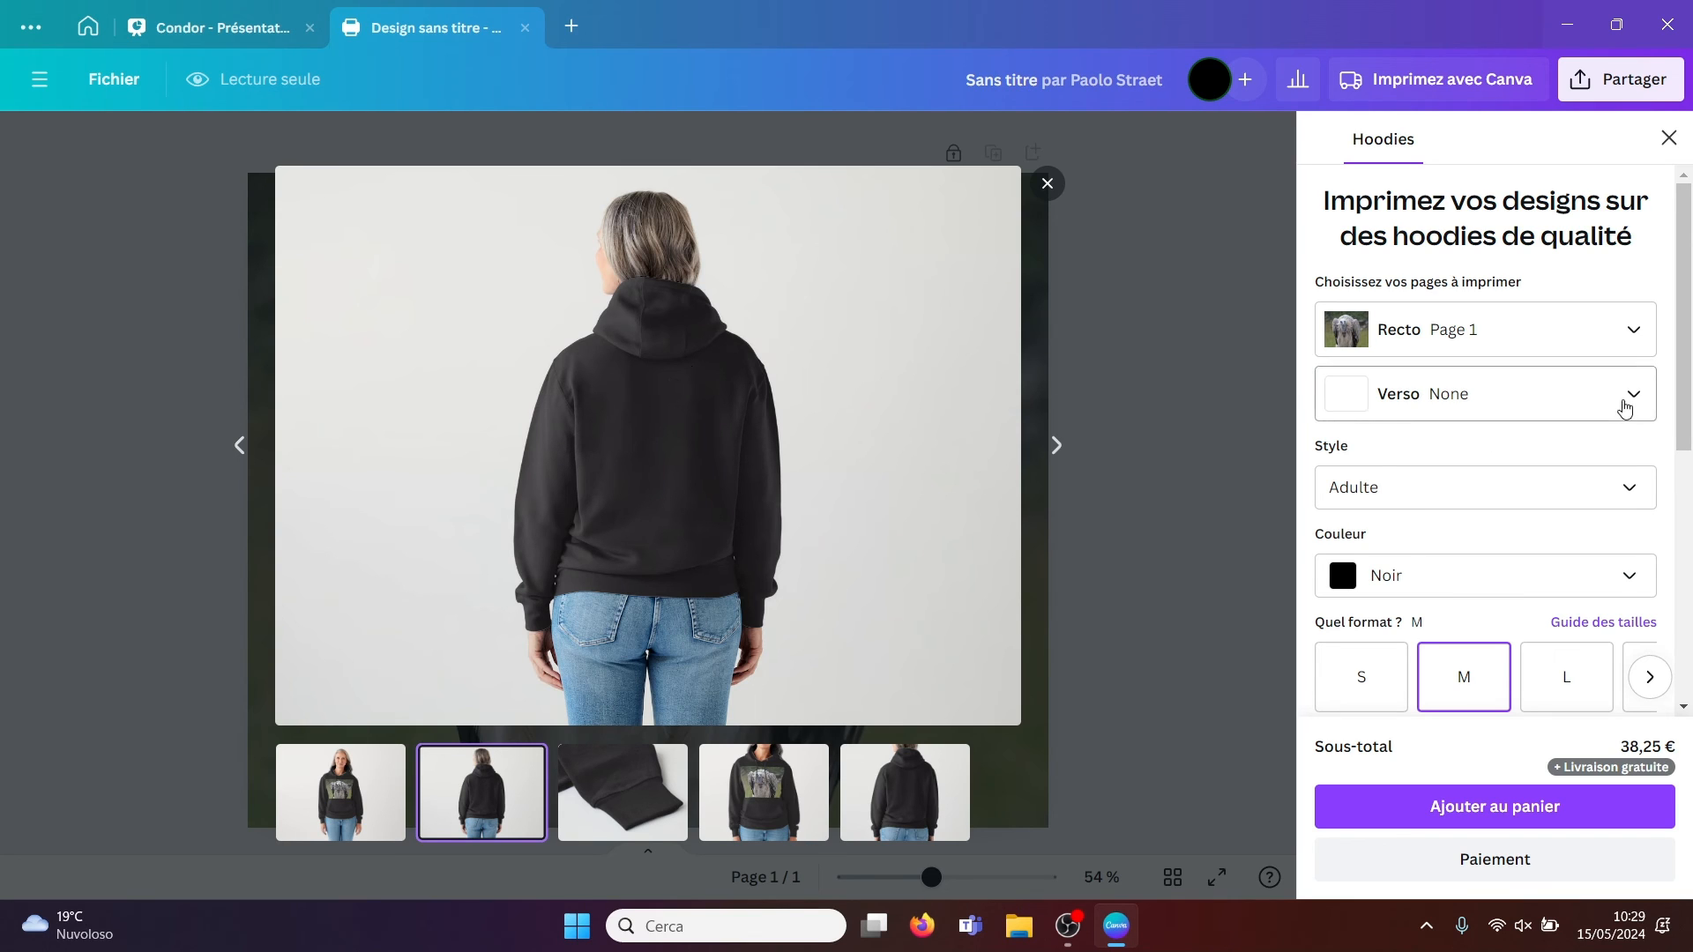
- Set the hoodie's back (Verso) print to Page 1, review the remaining order options and close the enlarged mockup
left_click(1627, 405)
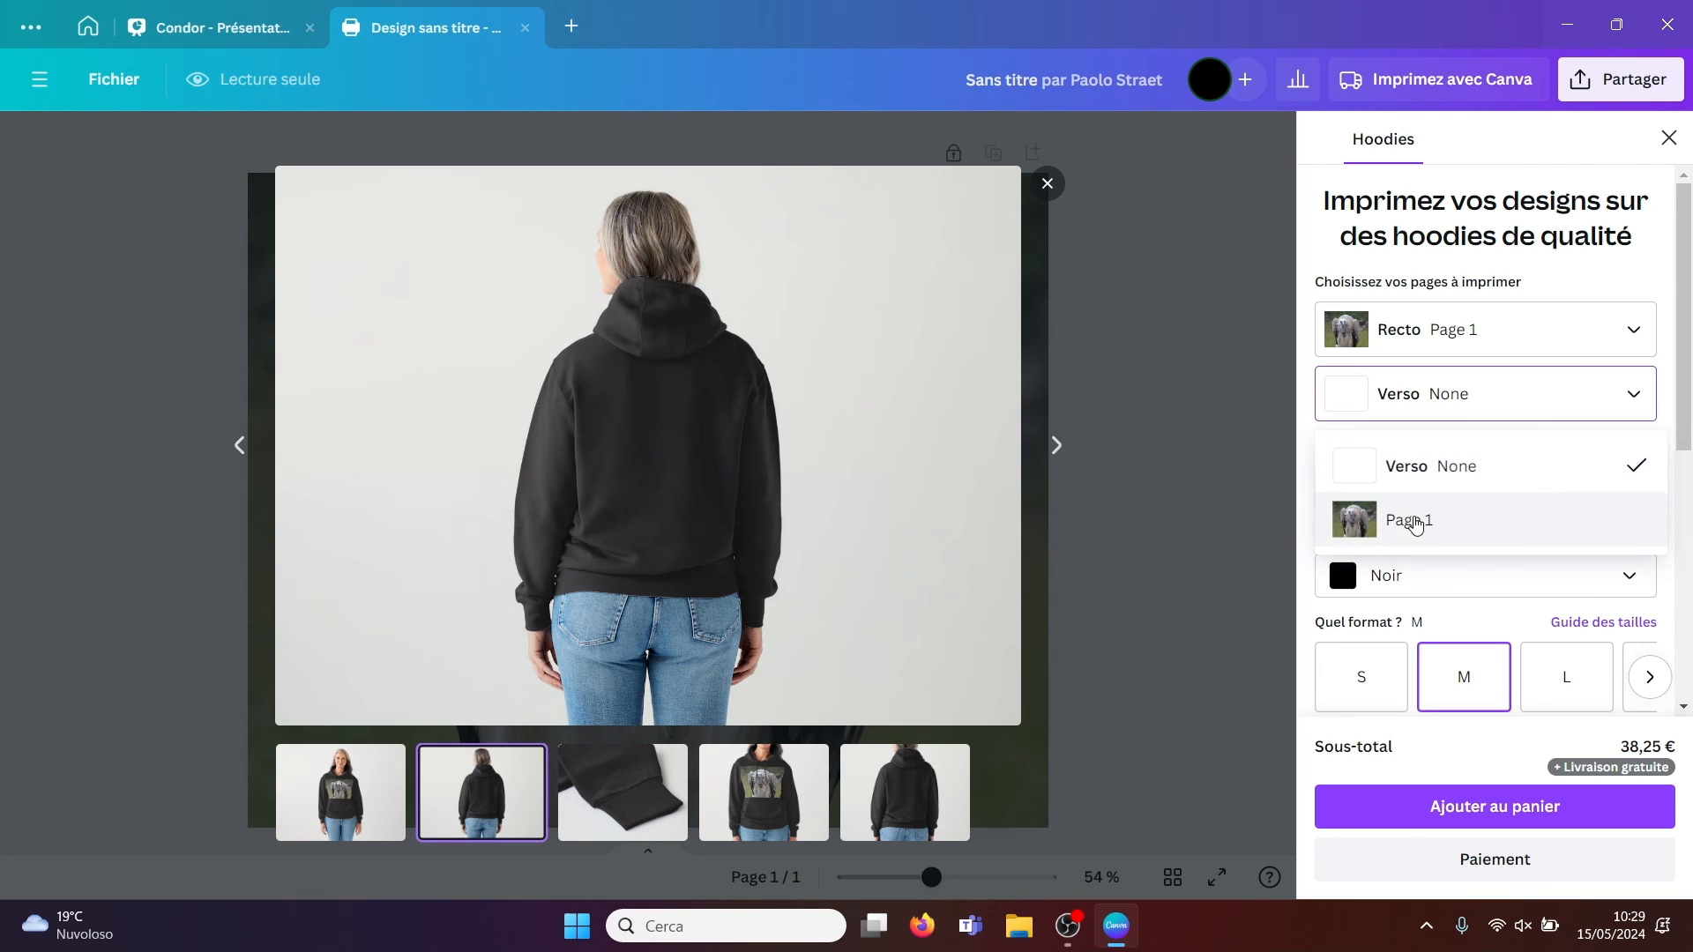
left_click(1415, 522)
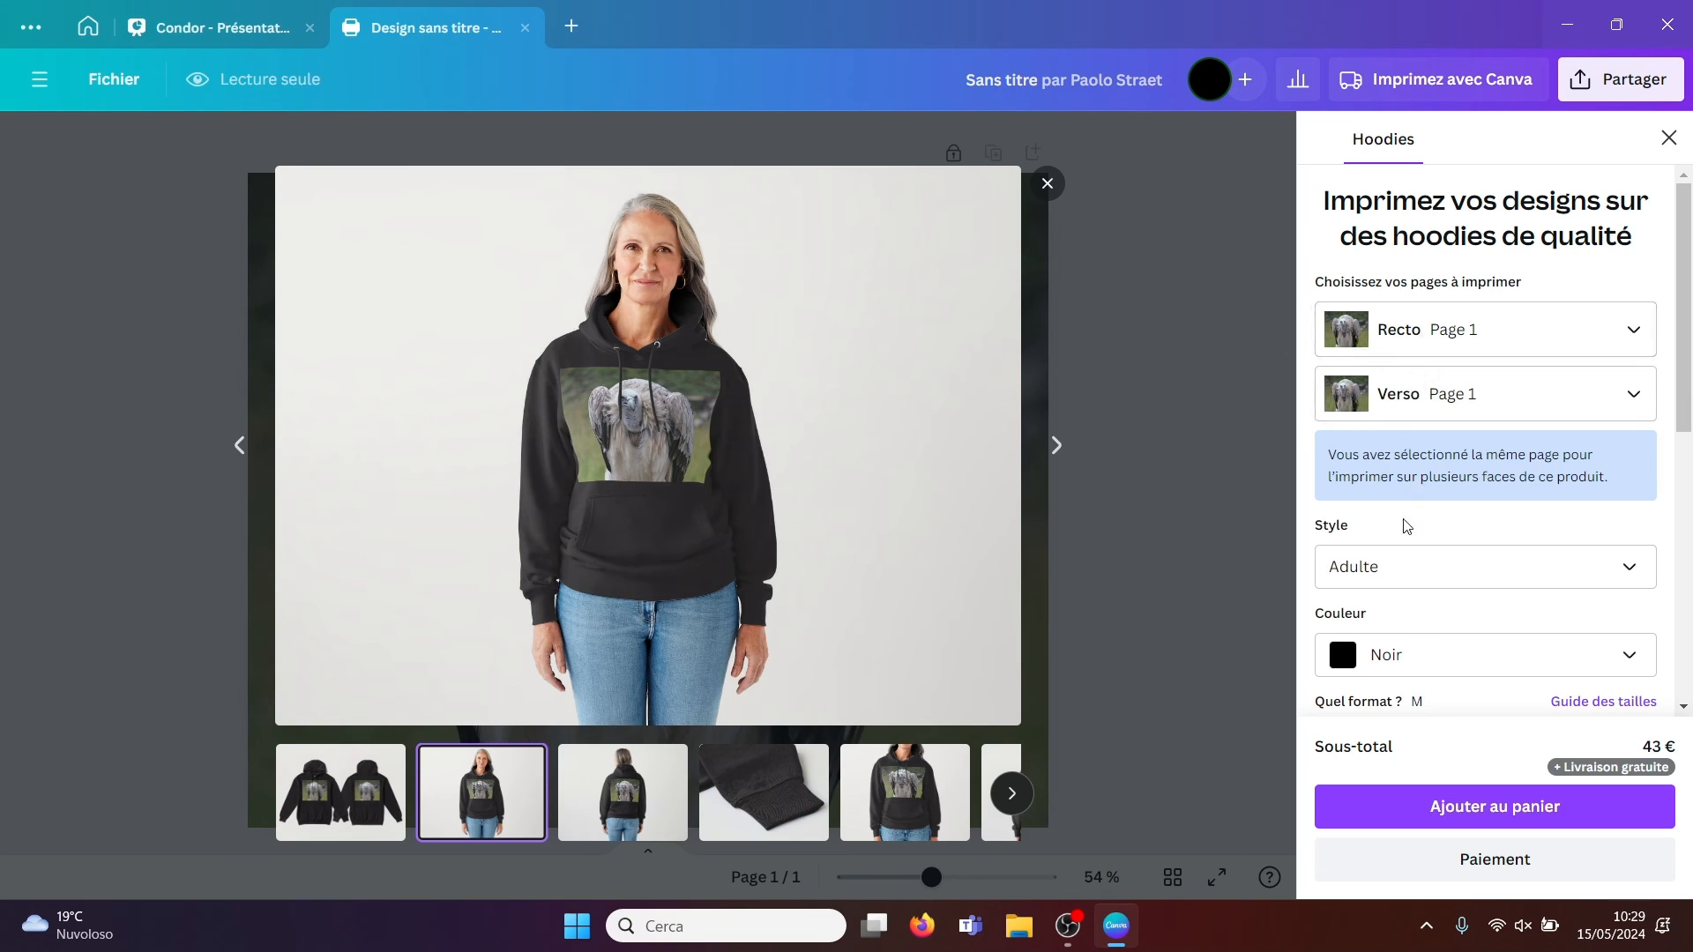
scroll(1689, 403, "down", 3)
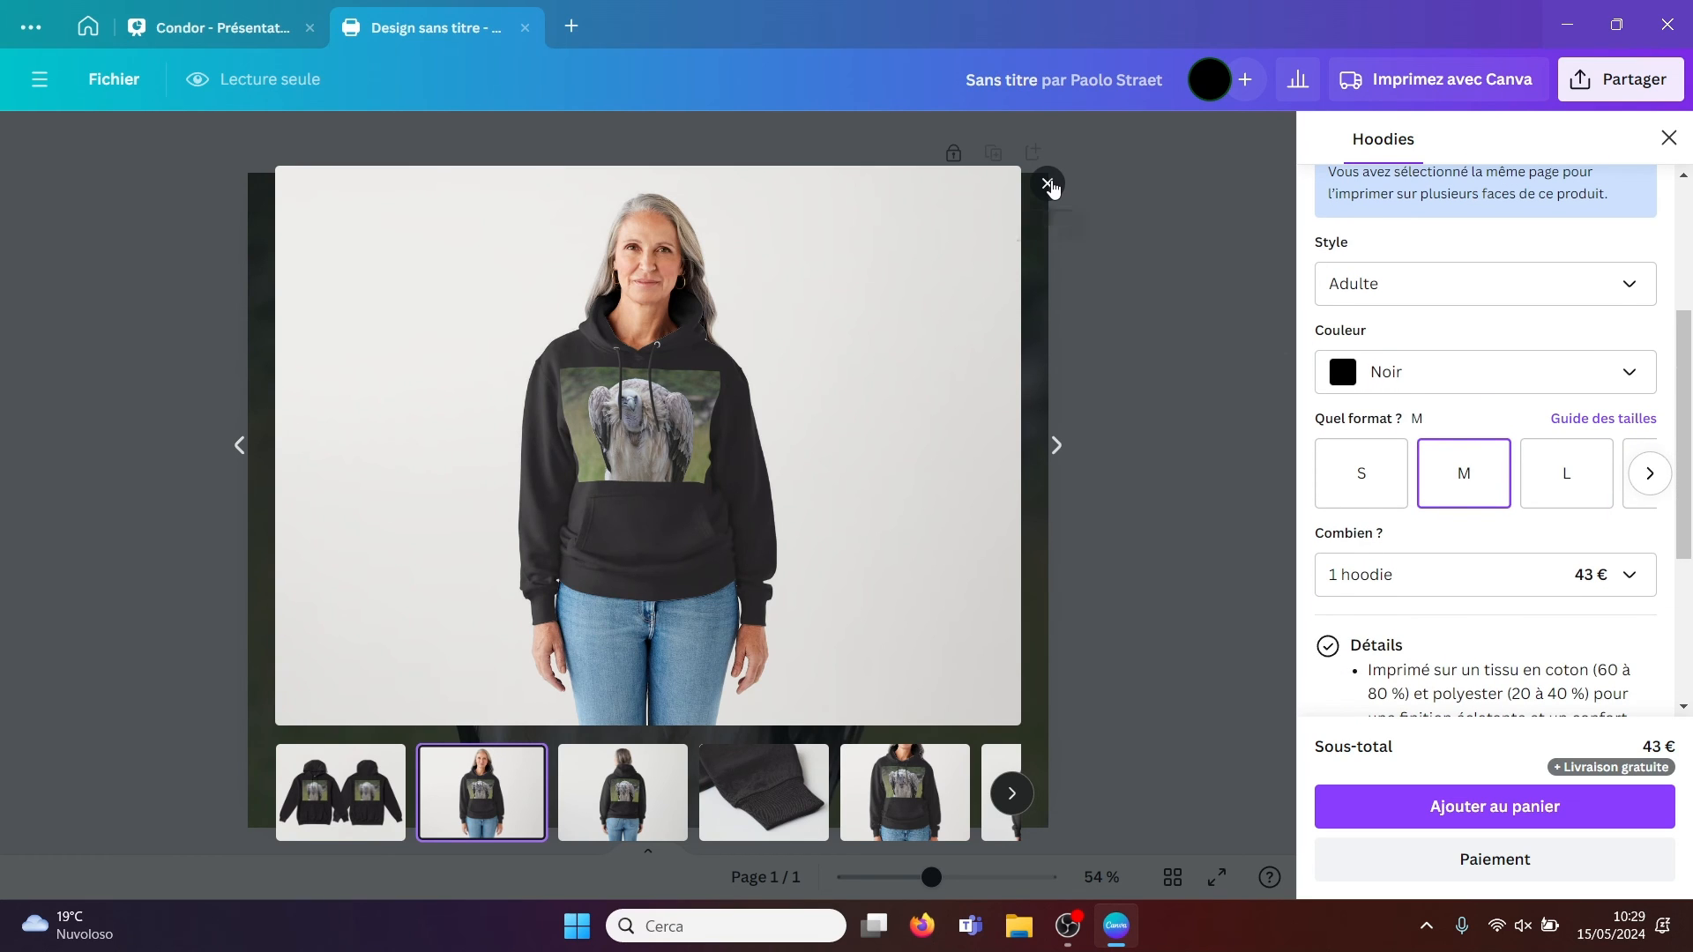
left_click(1048, 185)
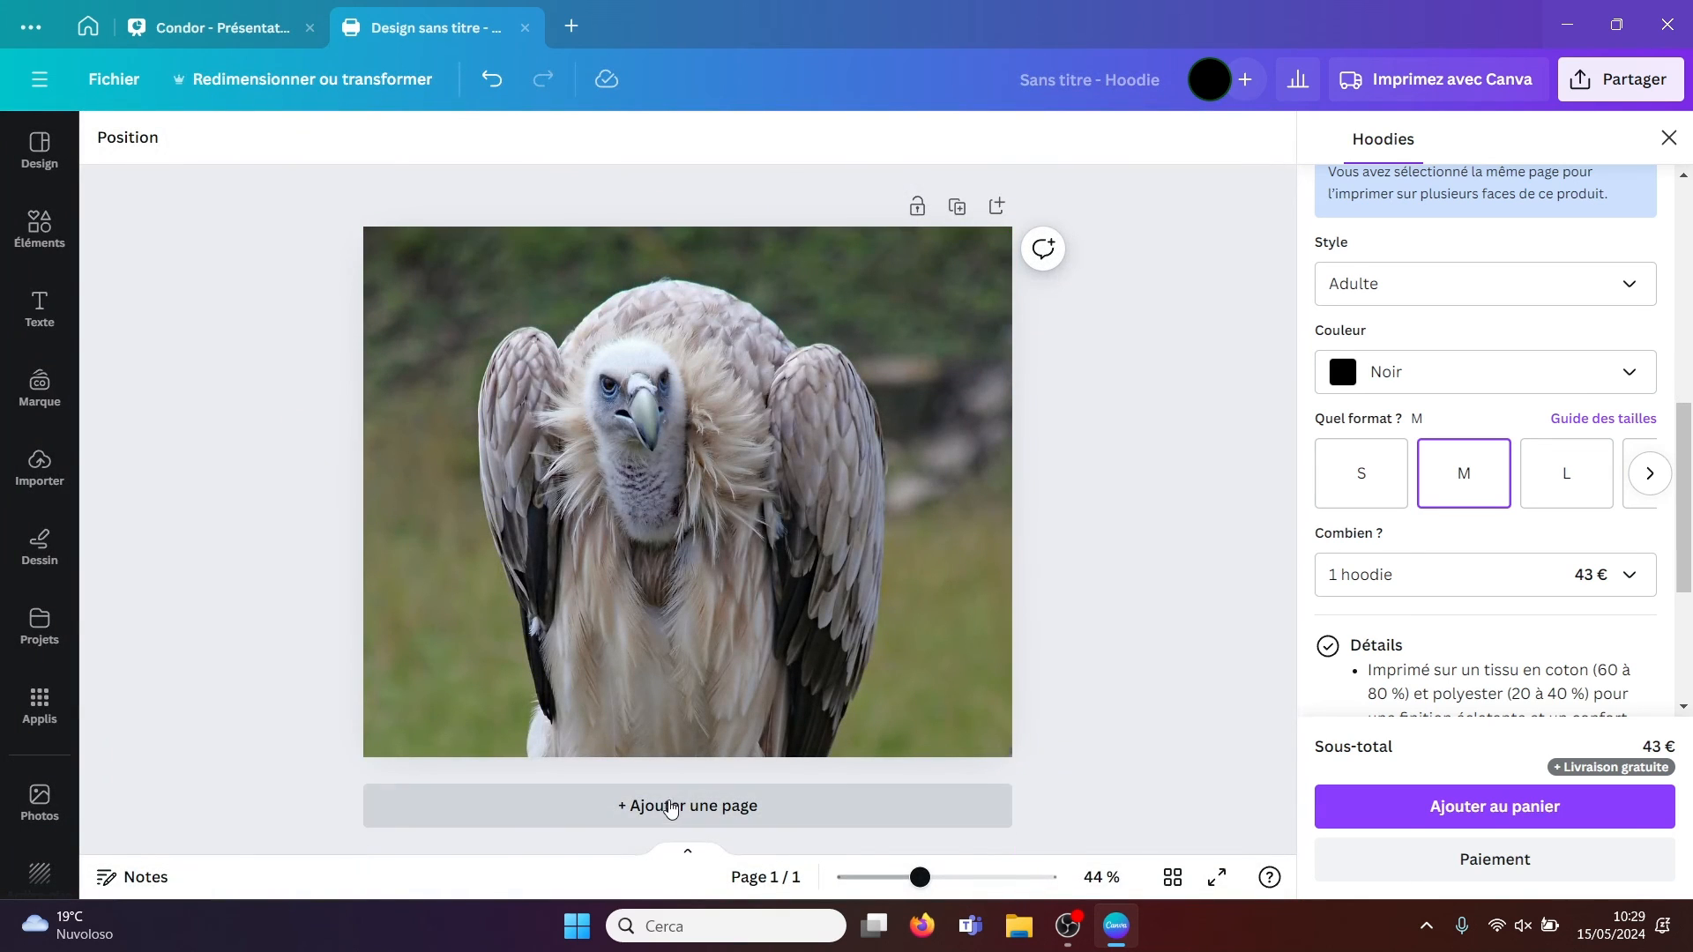
- Add a blank second page to the hoodie design and close the hoodie print options
left_click(670, 807)
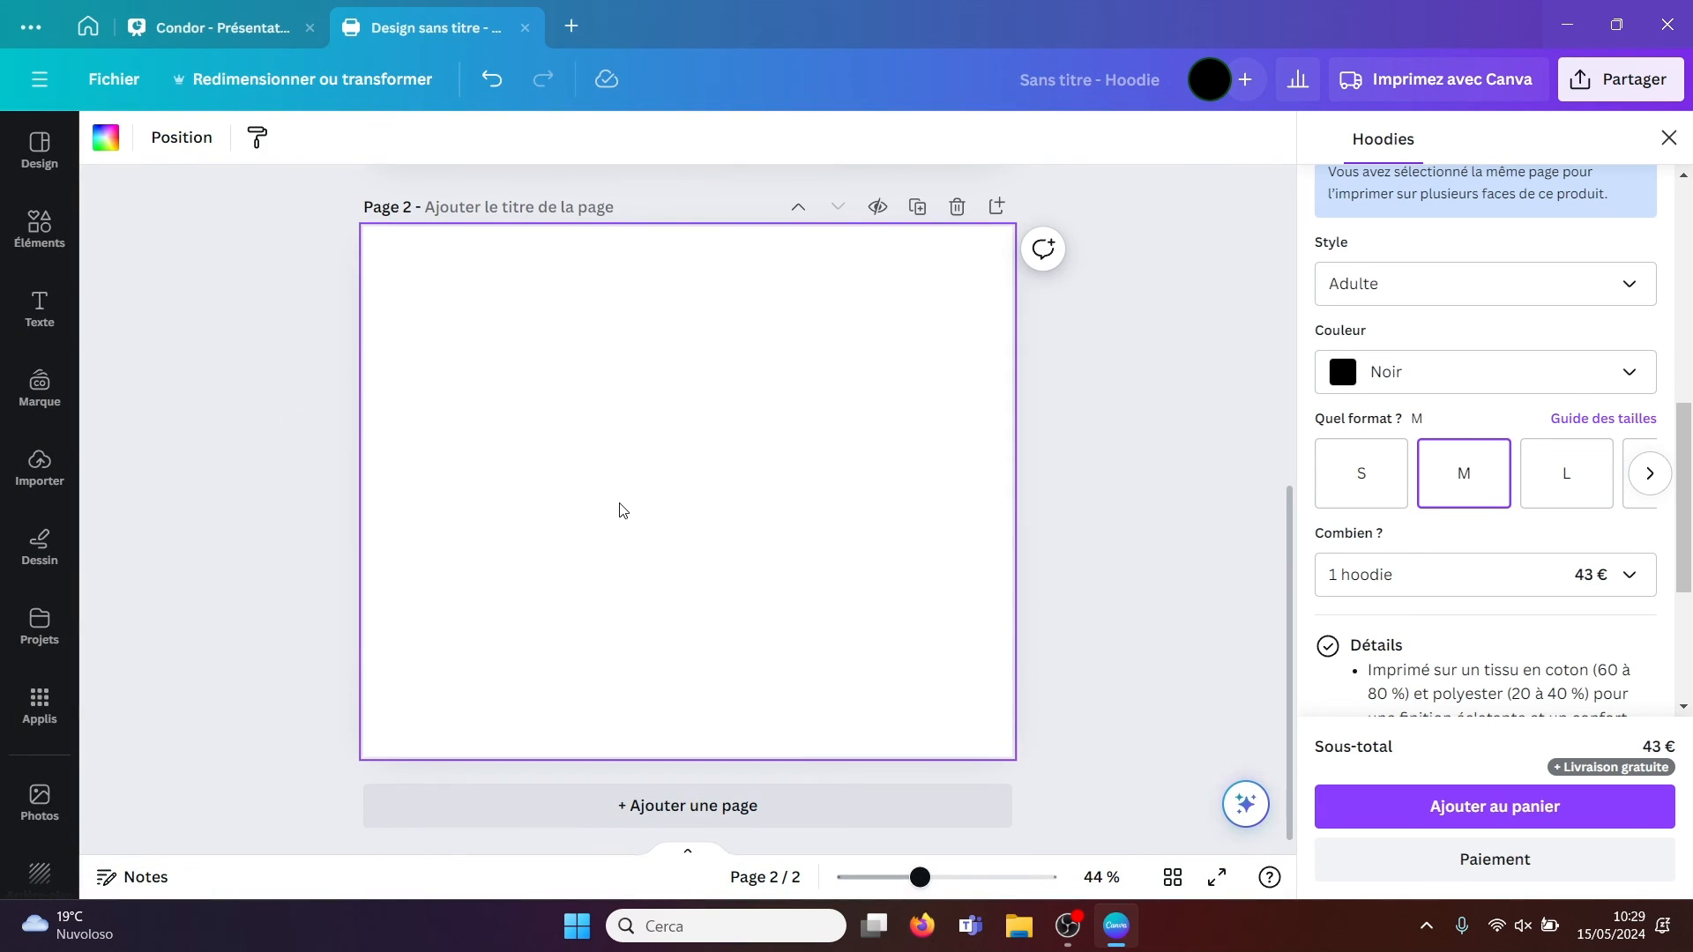
left_click_drag(1290, 598, 1290, 299)
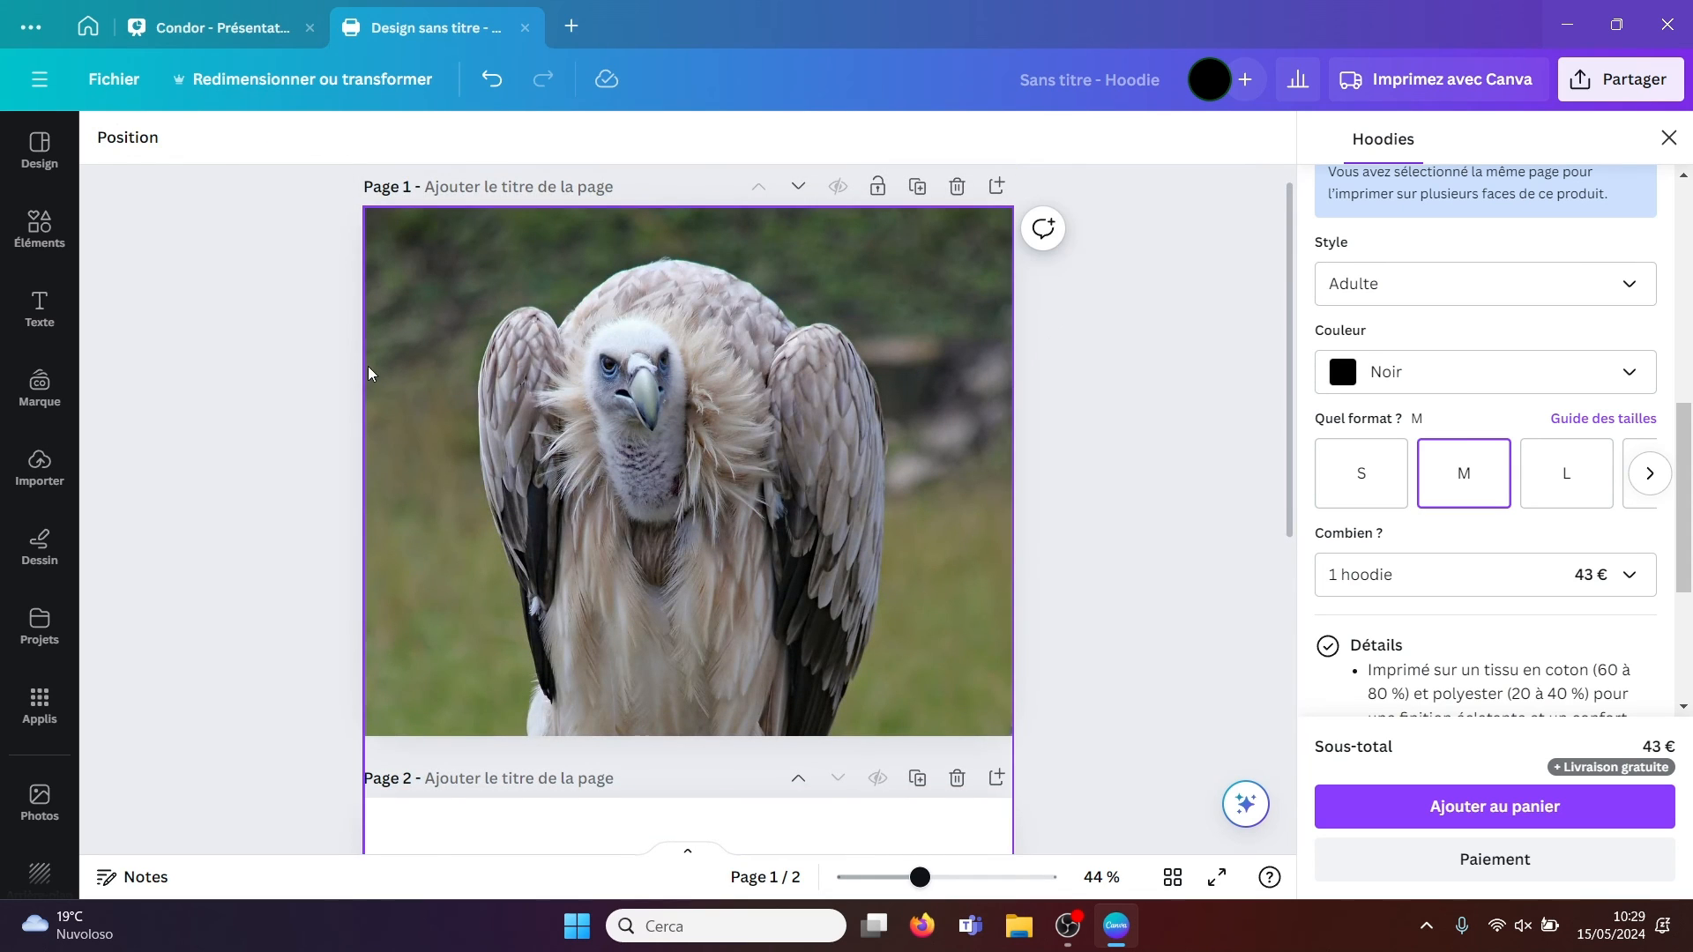
left_click(1668, 137)
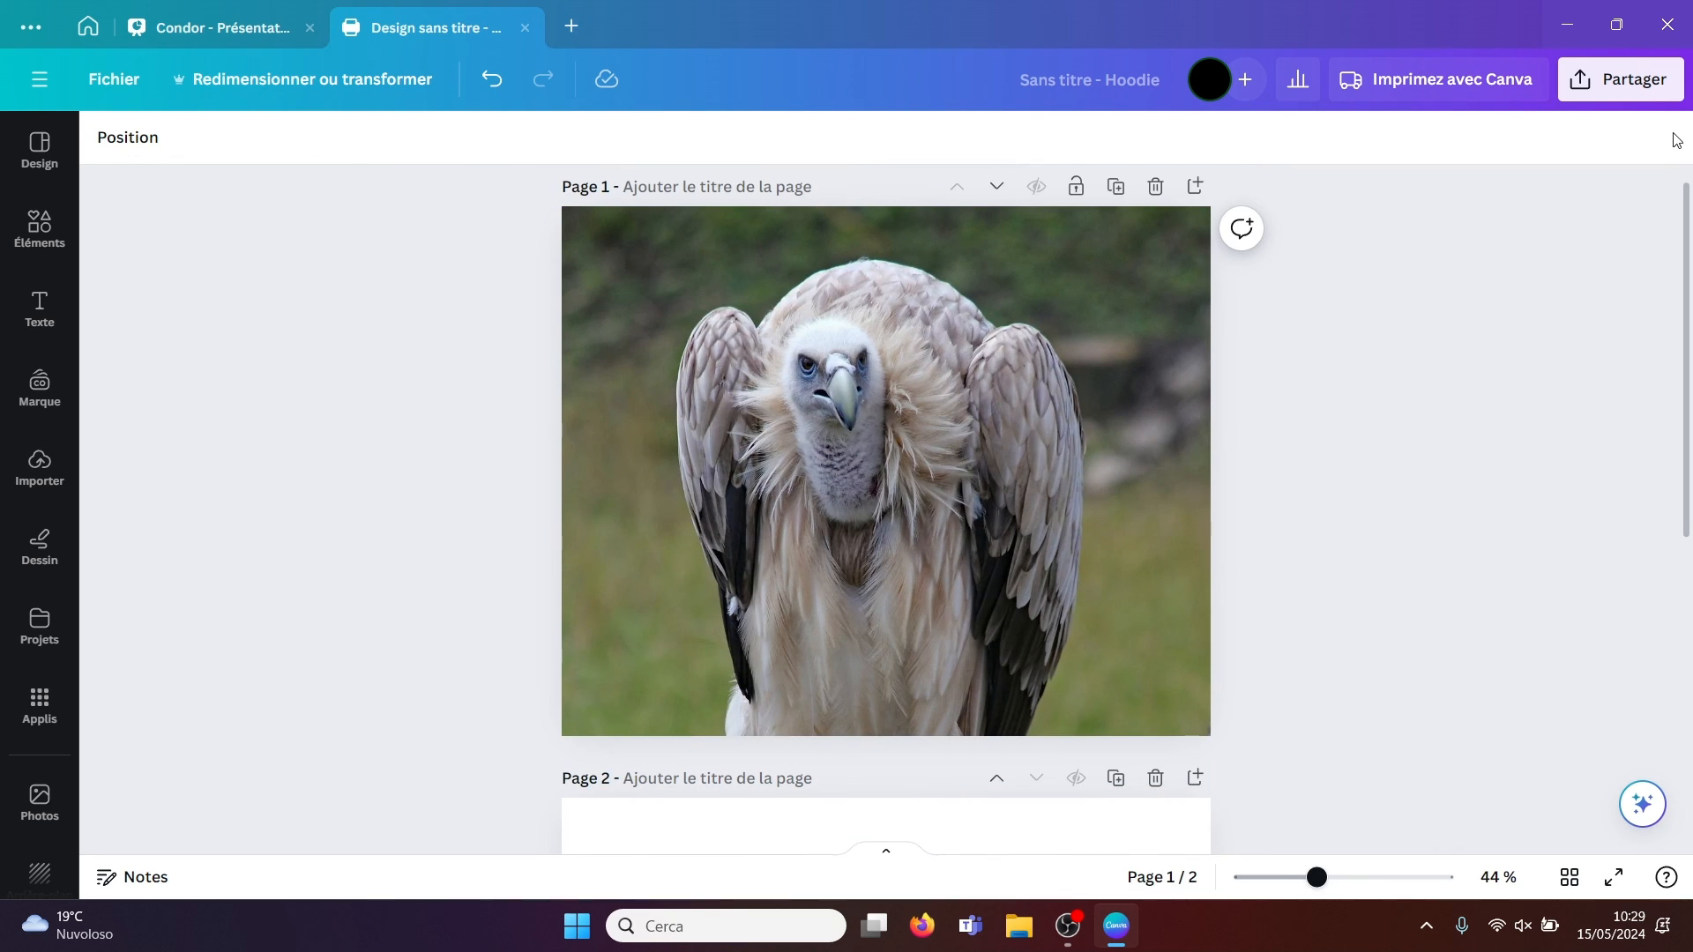
- Return to the home page and close both the Condor presentation and the untitled hoodie design
left_click(86, 27)
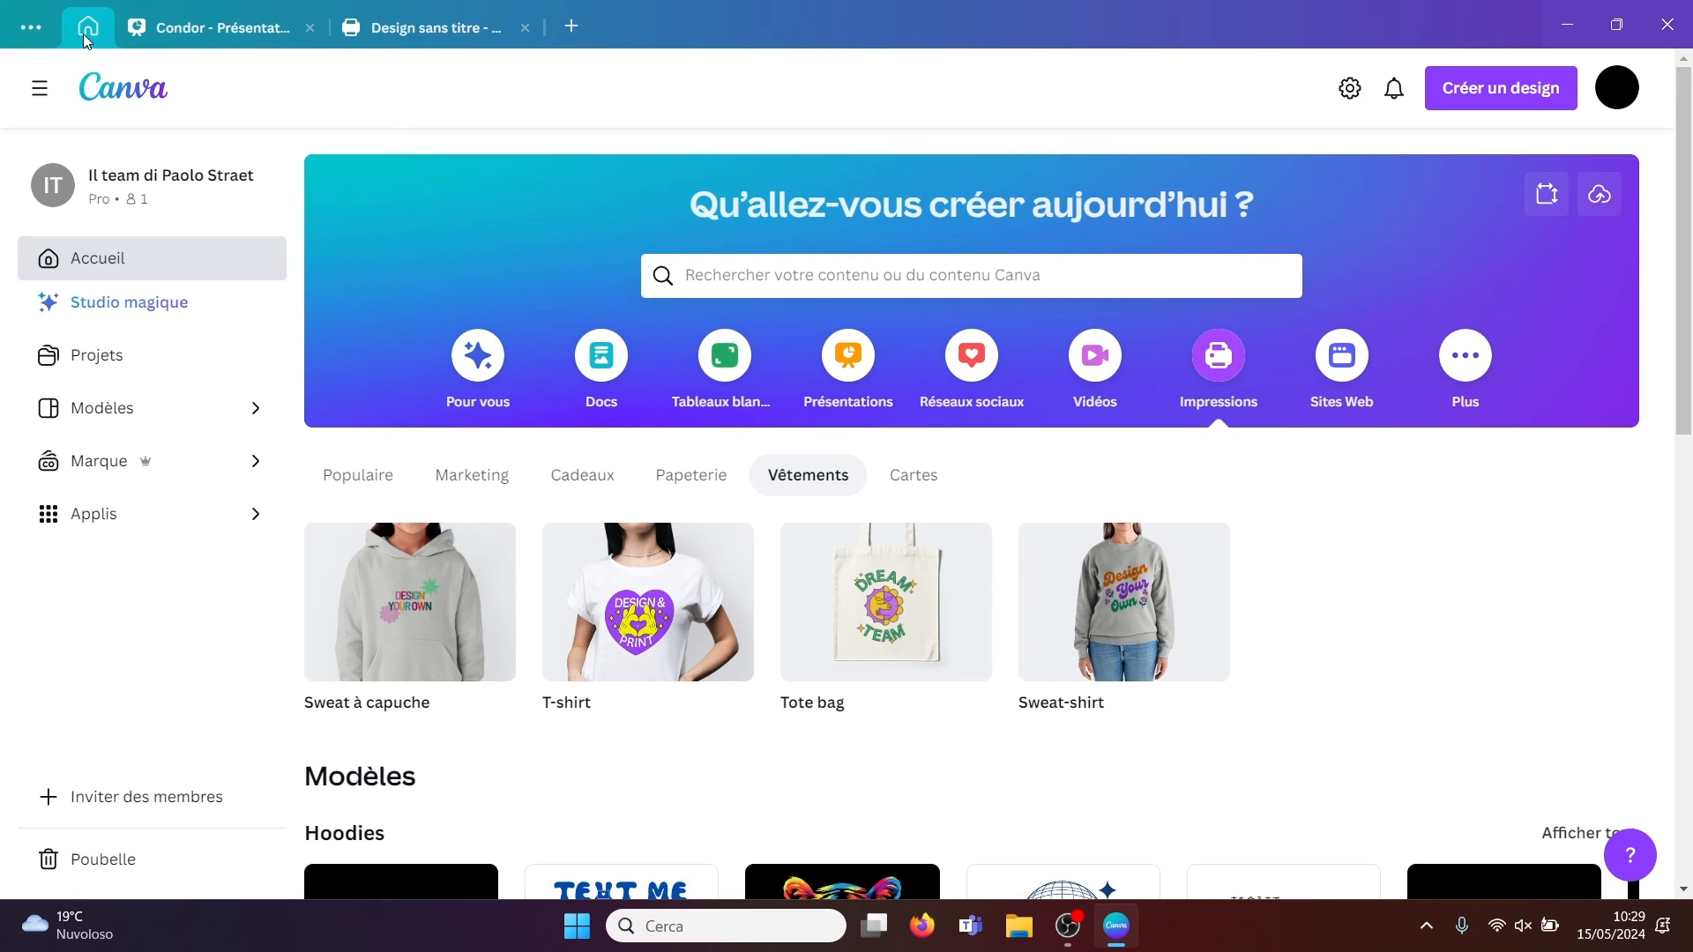
left_click(309, 30)
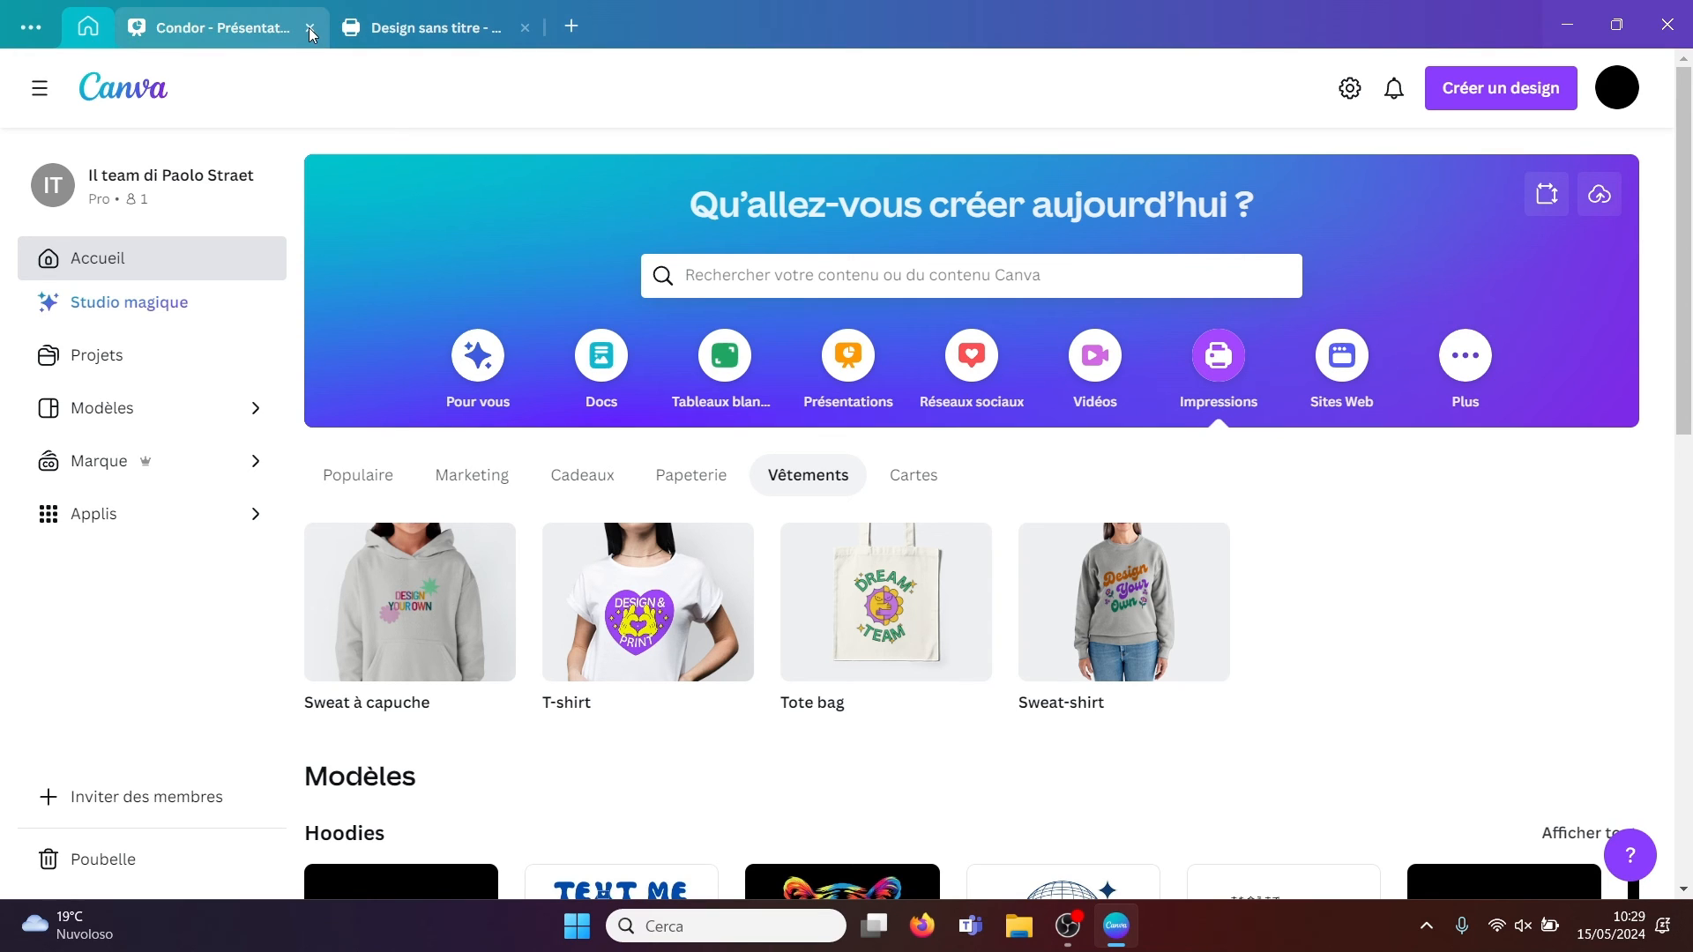
left_click(309, 30)
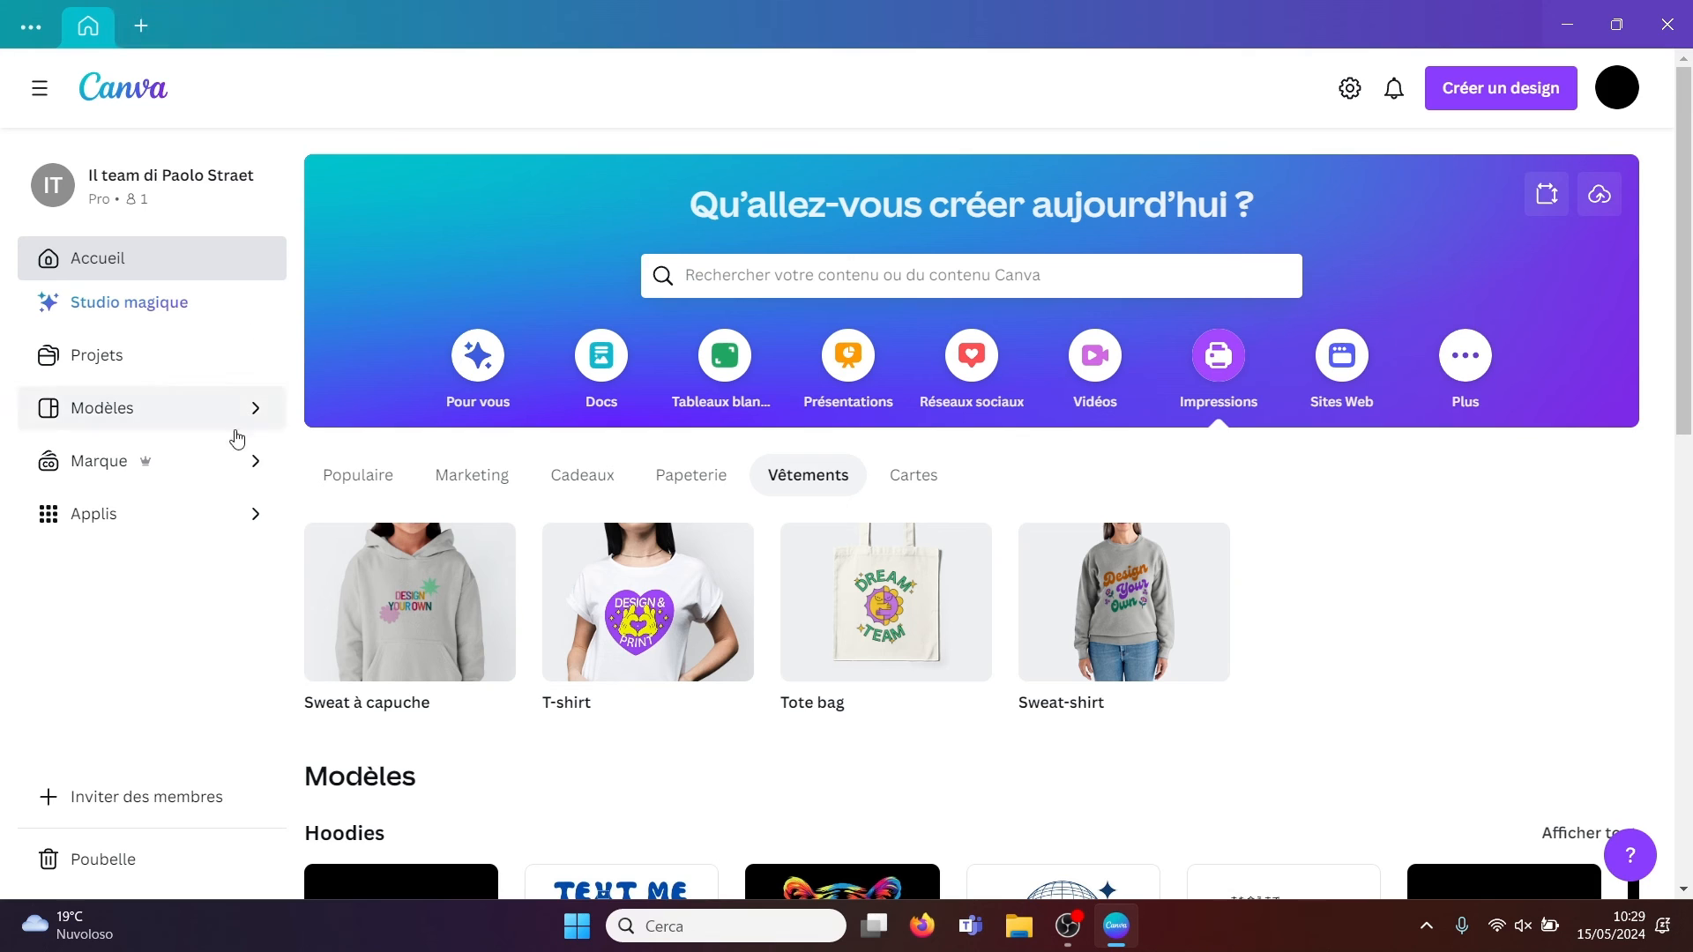
- Open the Product Photos app (Photos de produit) and start choosing photos for a new batch
left_click(178, 515)
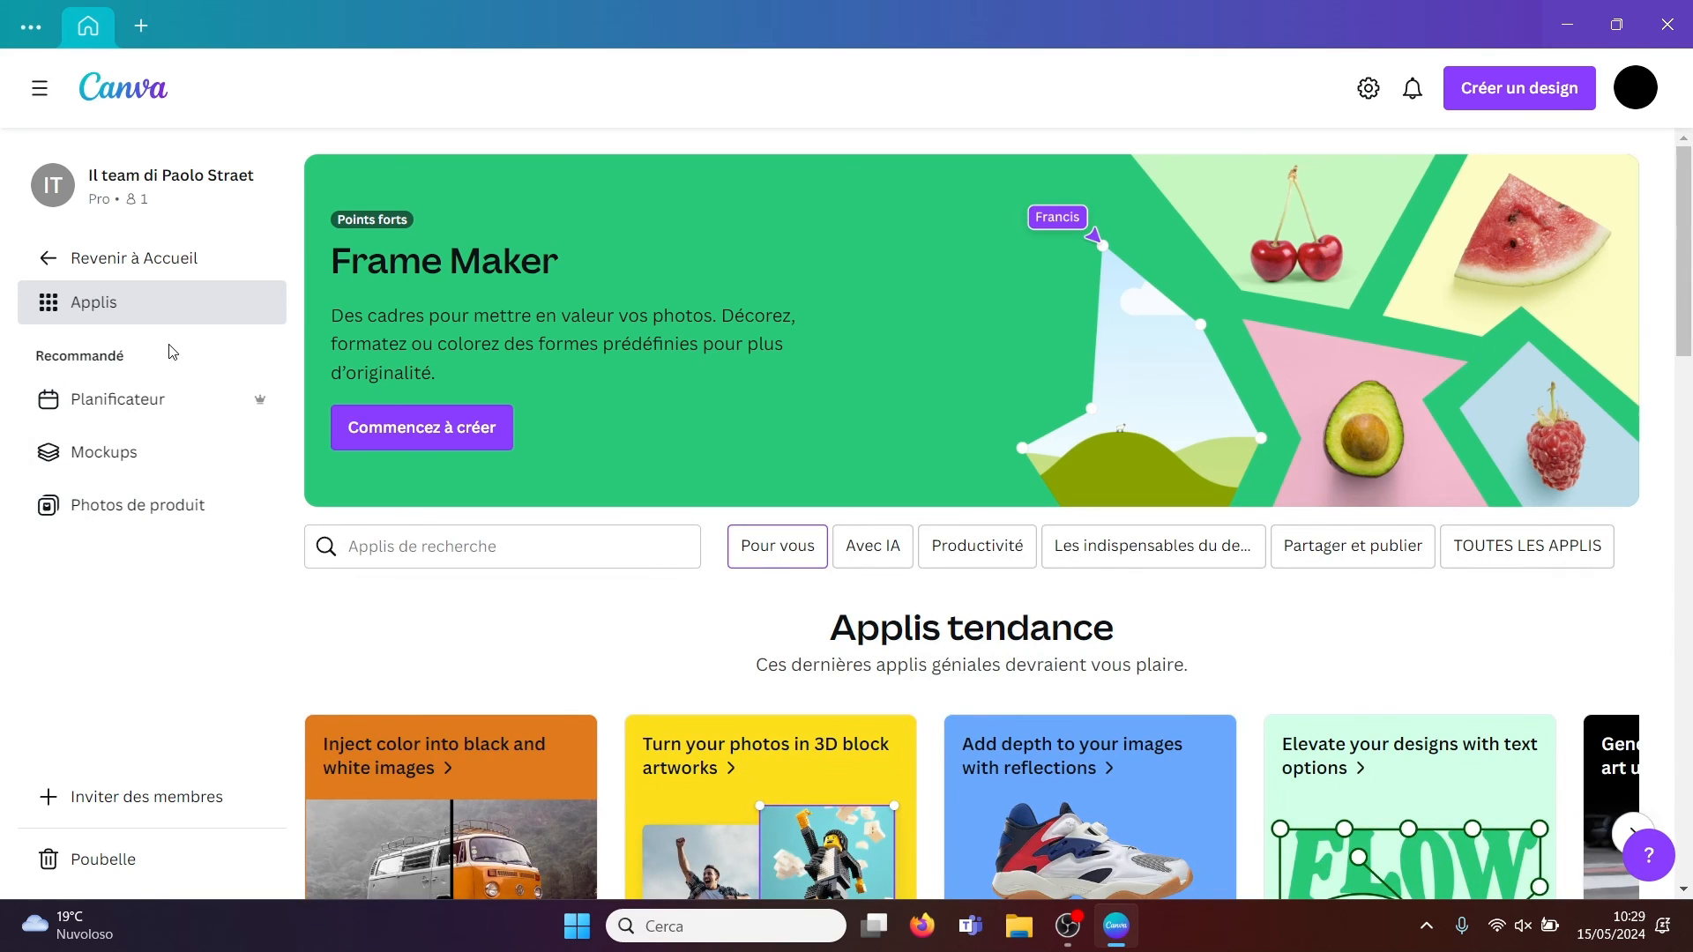
left_click(152, 517)
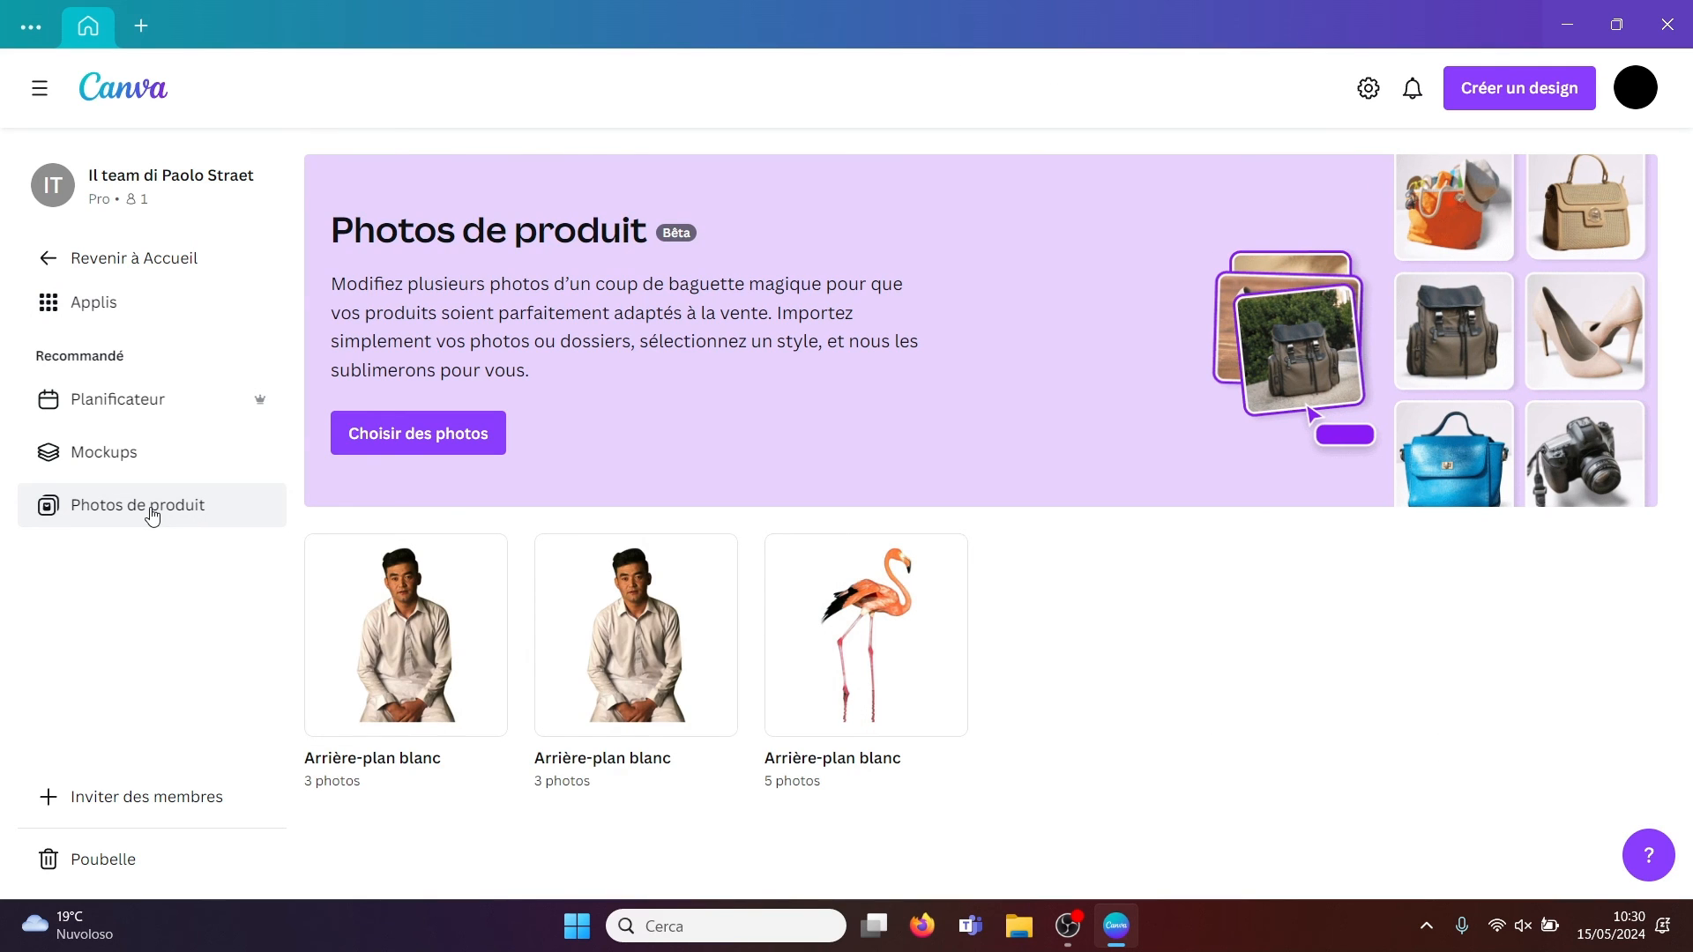
left_click(421, 437)
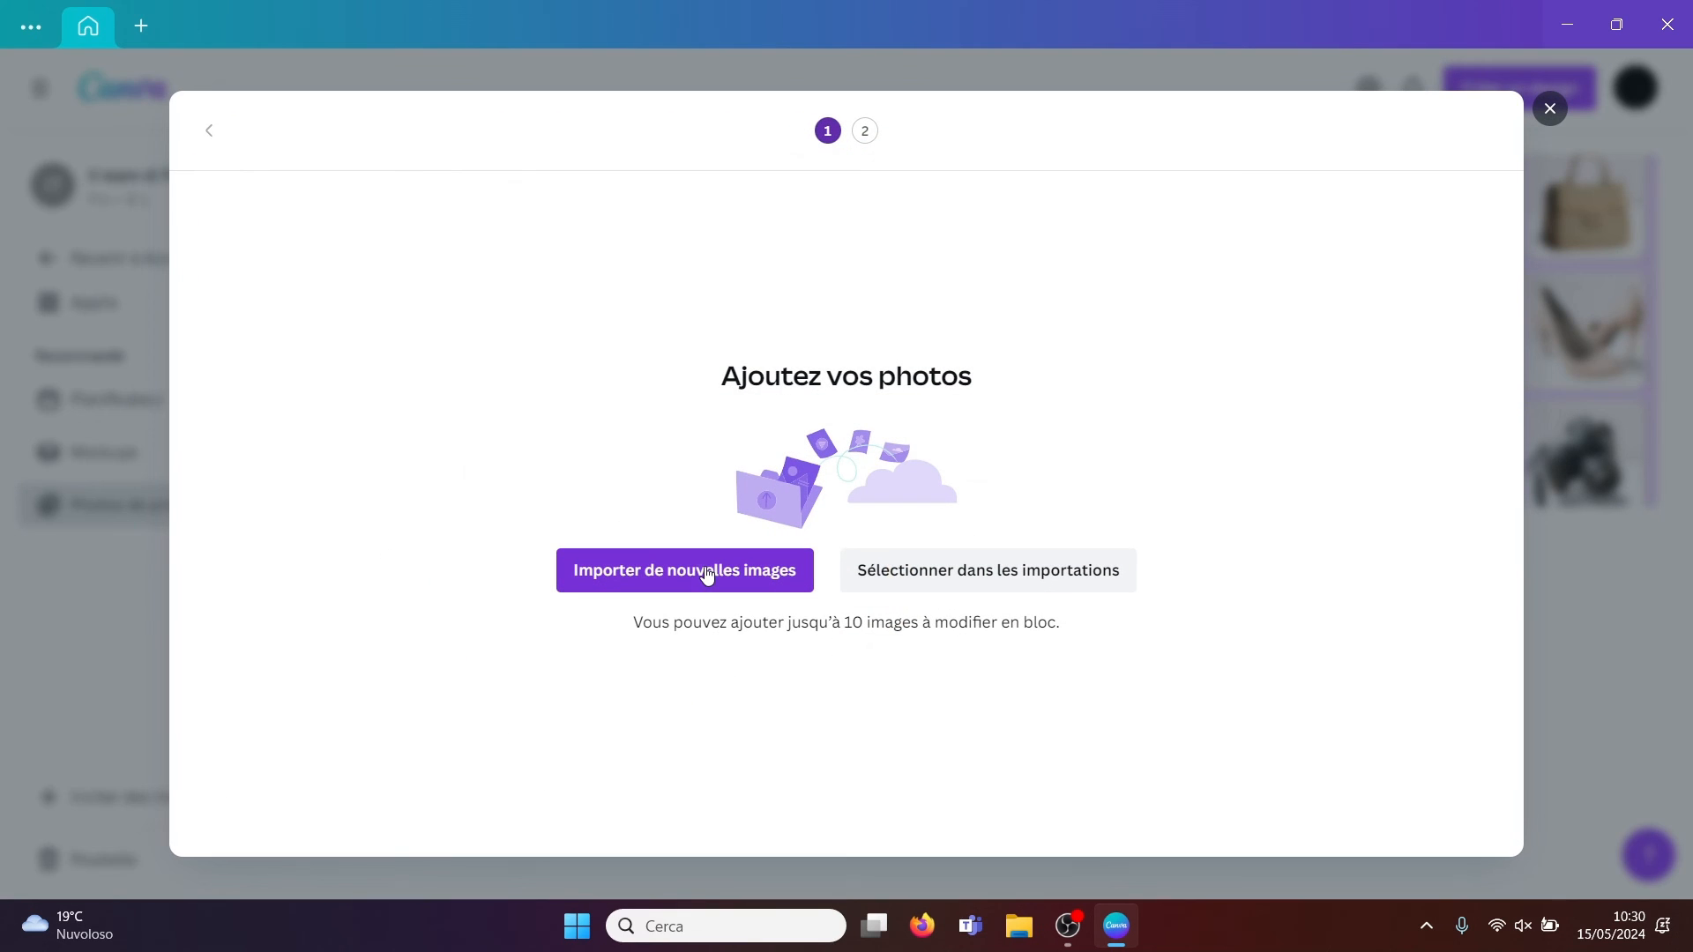
- Import three images from the Download folder: the perched grey vulture, the bird flying over mountains and the desert hiker
left_click(694, 573)
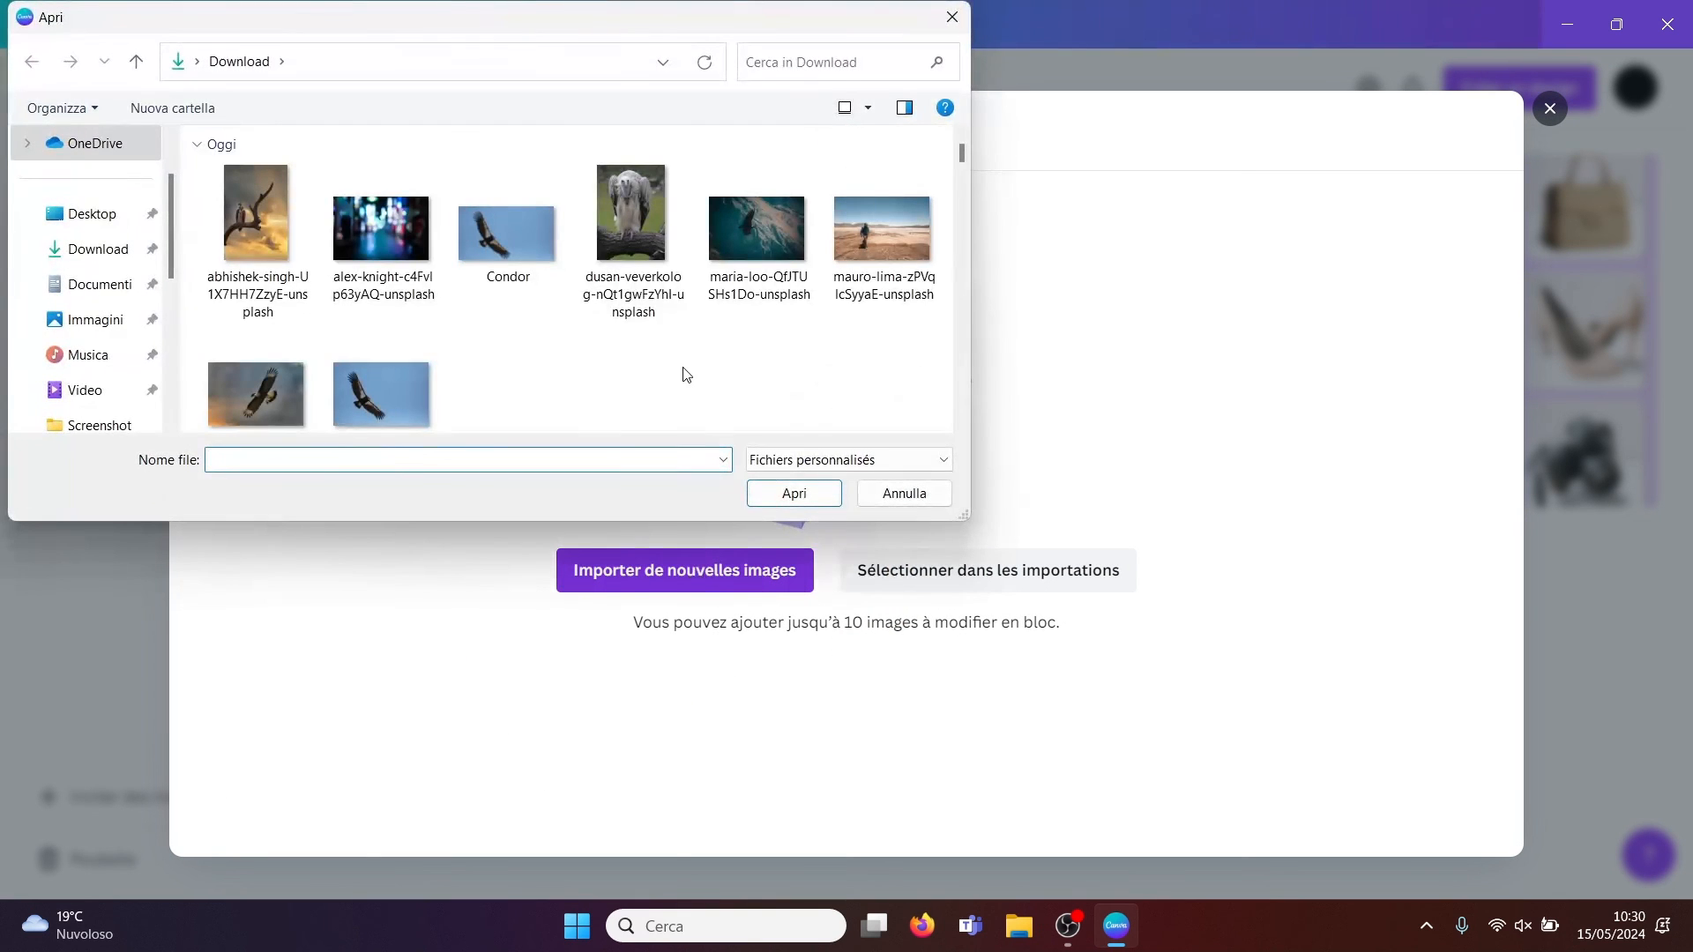
left_click(526, 245)
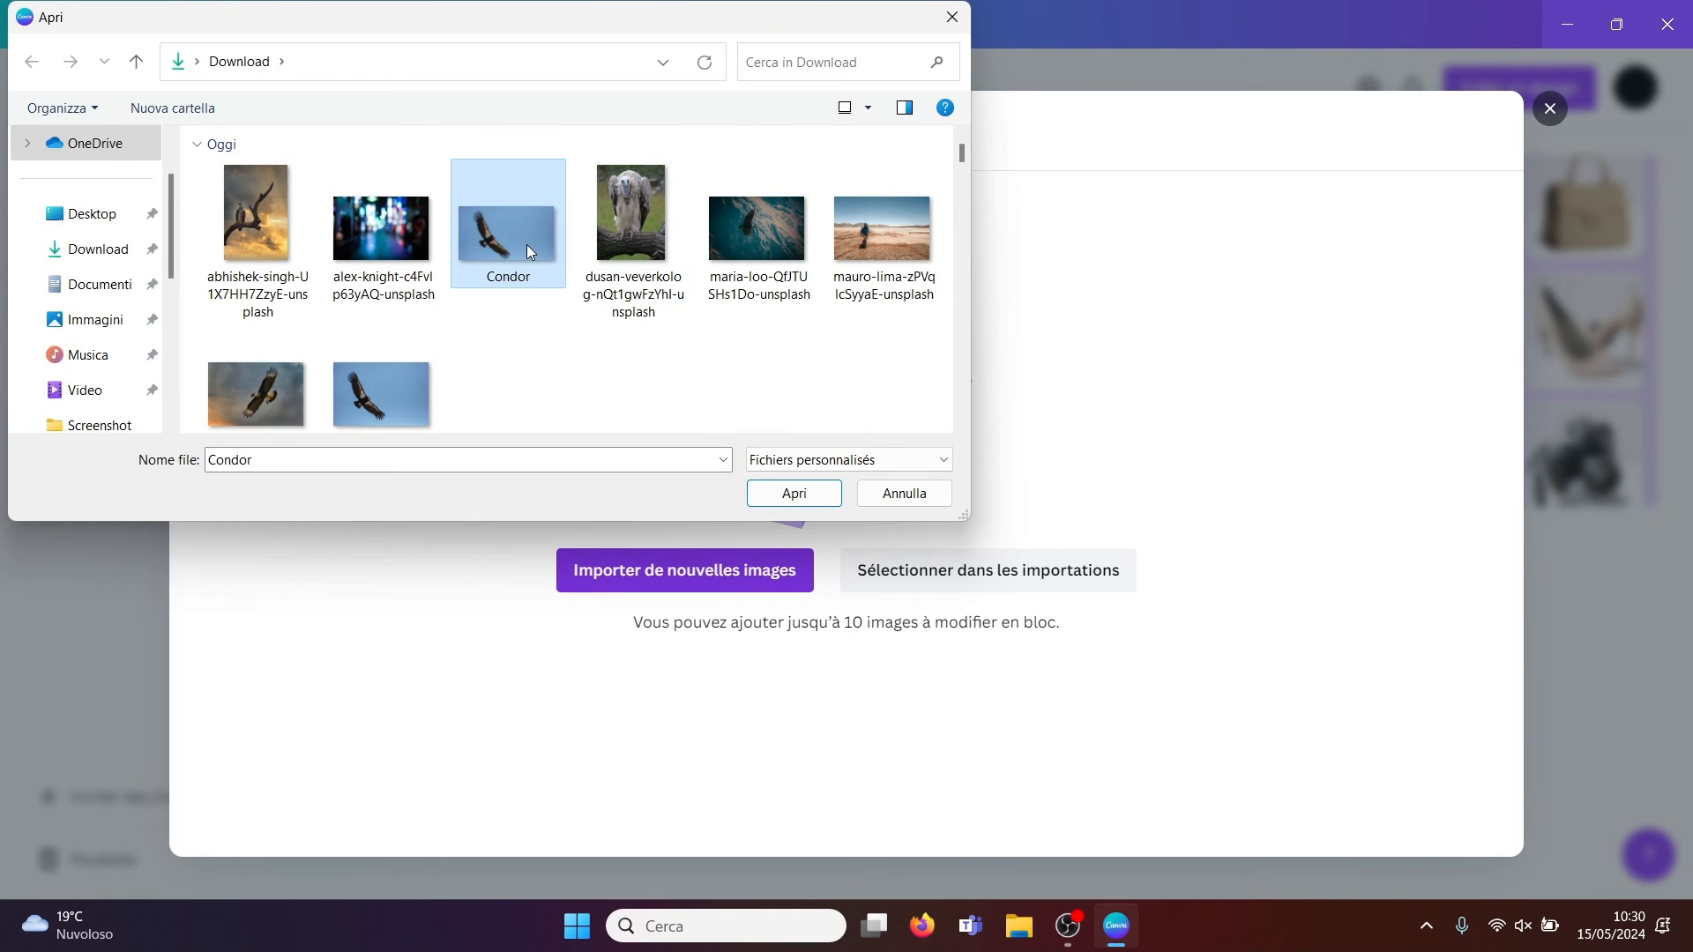
left_click_drag(527, 320, 869, 221)
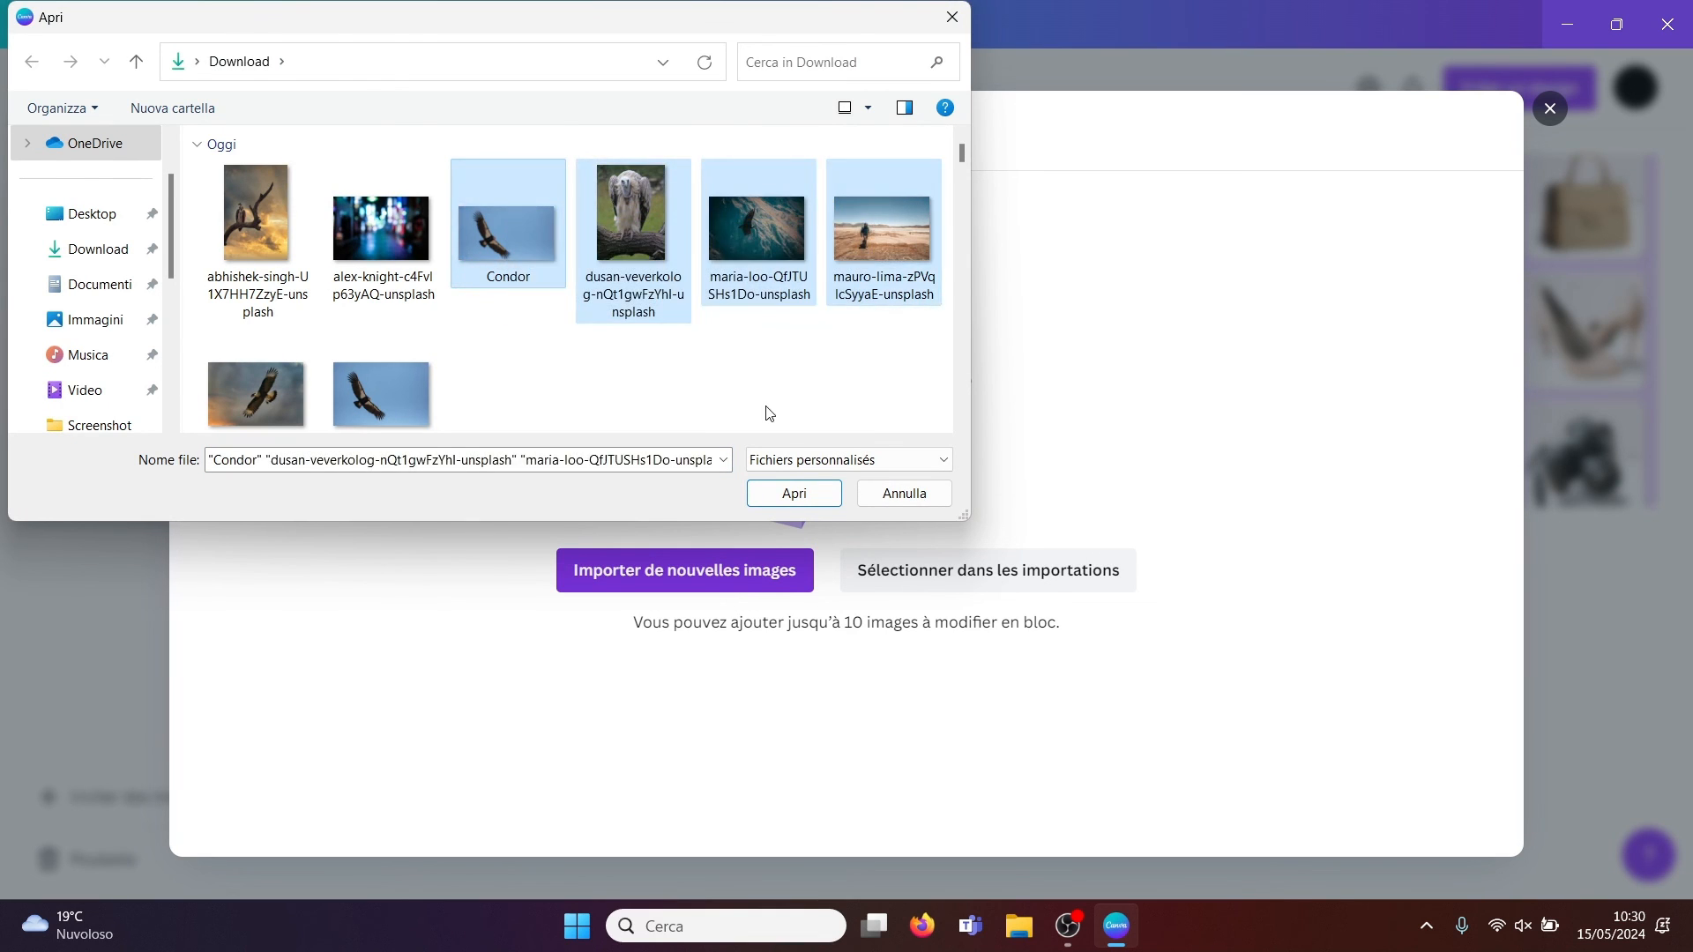
left_click(783, 494)
left_click_drag(662, 367, 864, 236)
left_click(797, 499)
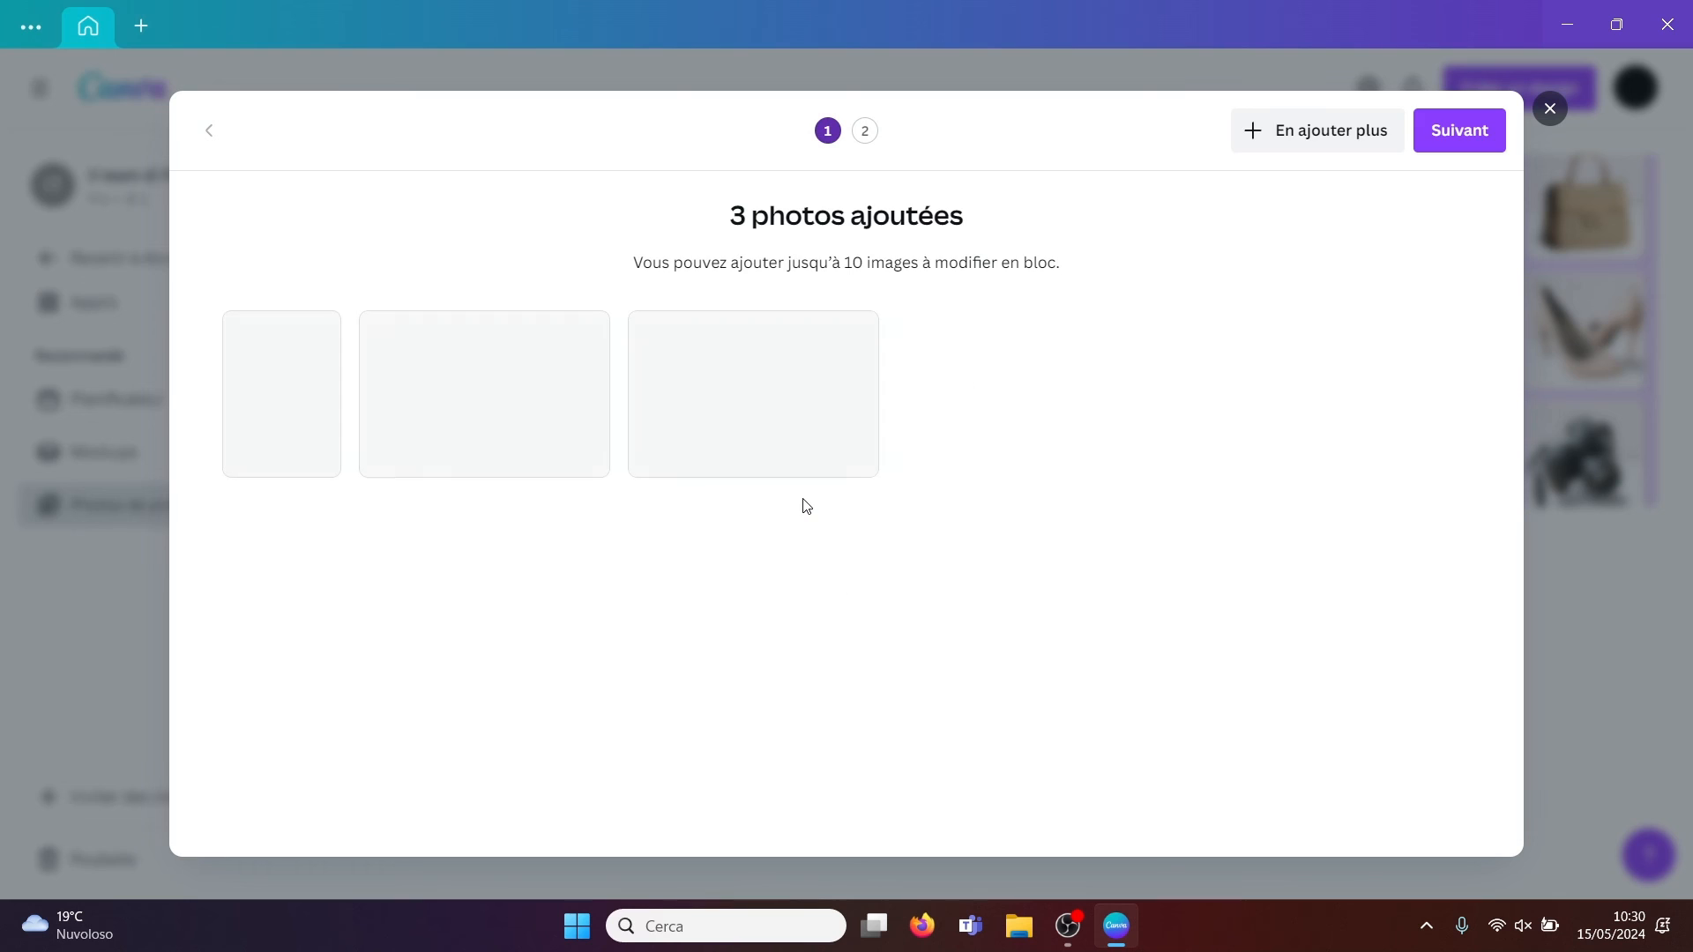
- Add the photo of the bird on a bare branch against the golden sky to the batch from the Download folder
left_click(1325, 131)
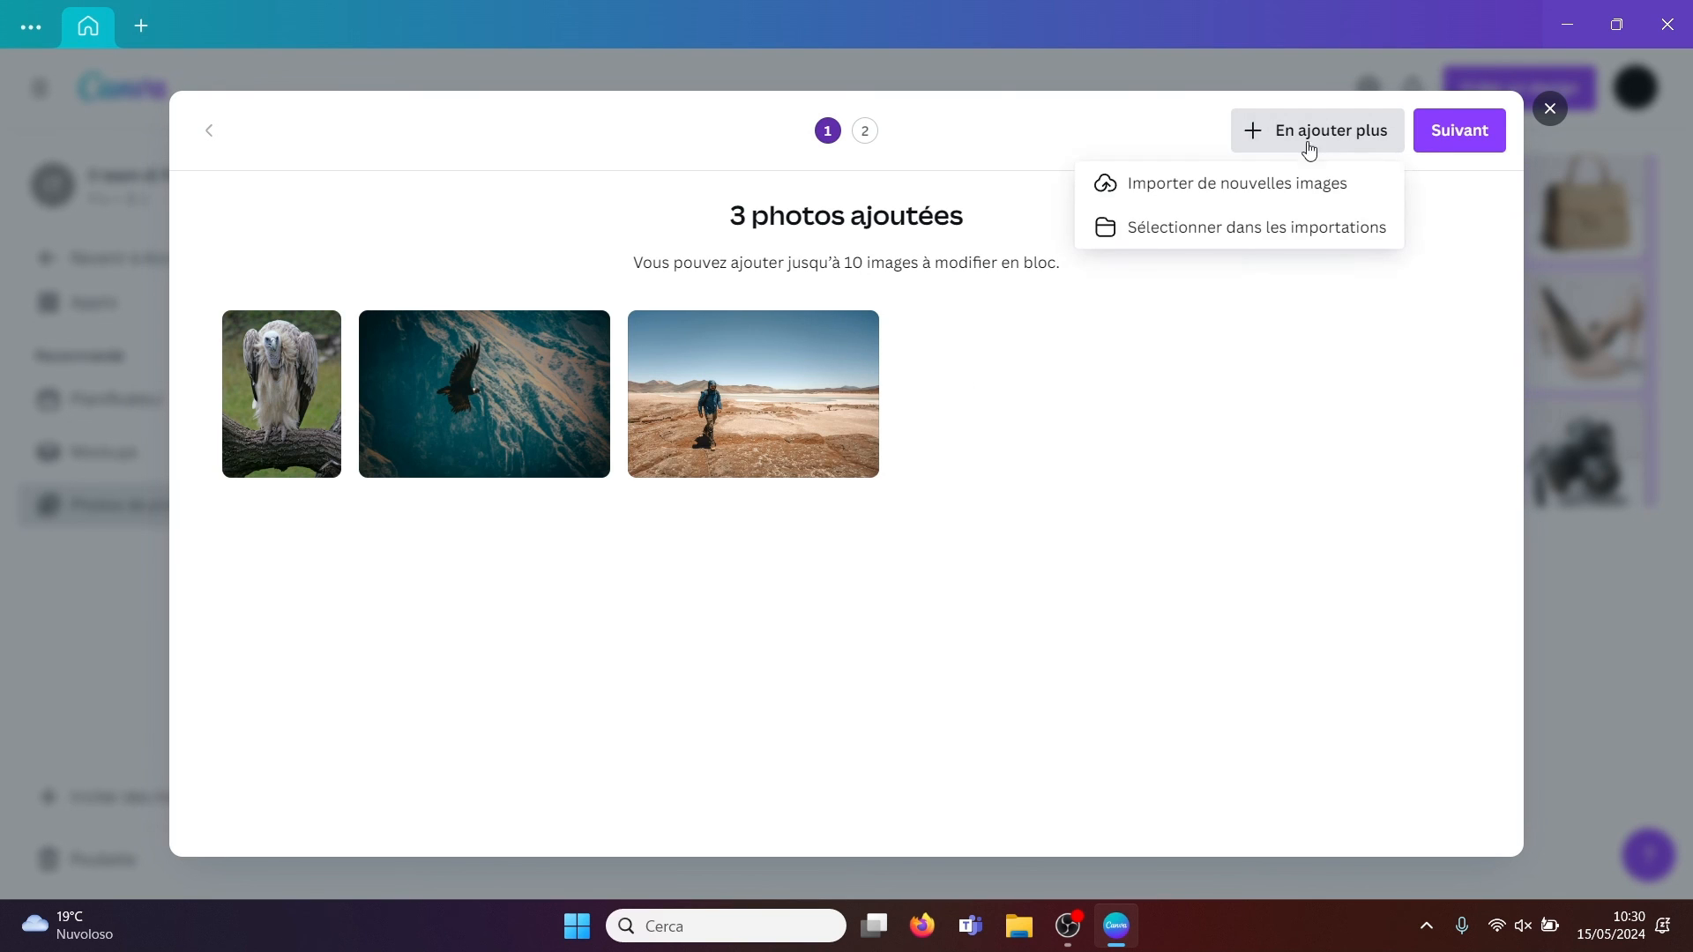
left_click(1272, 191)
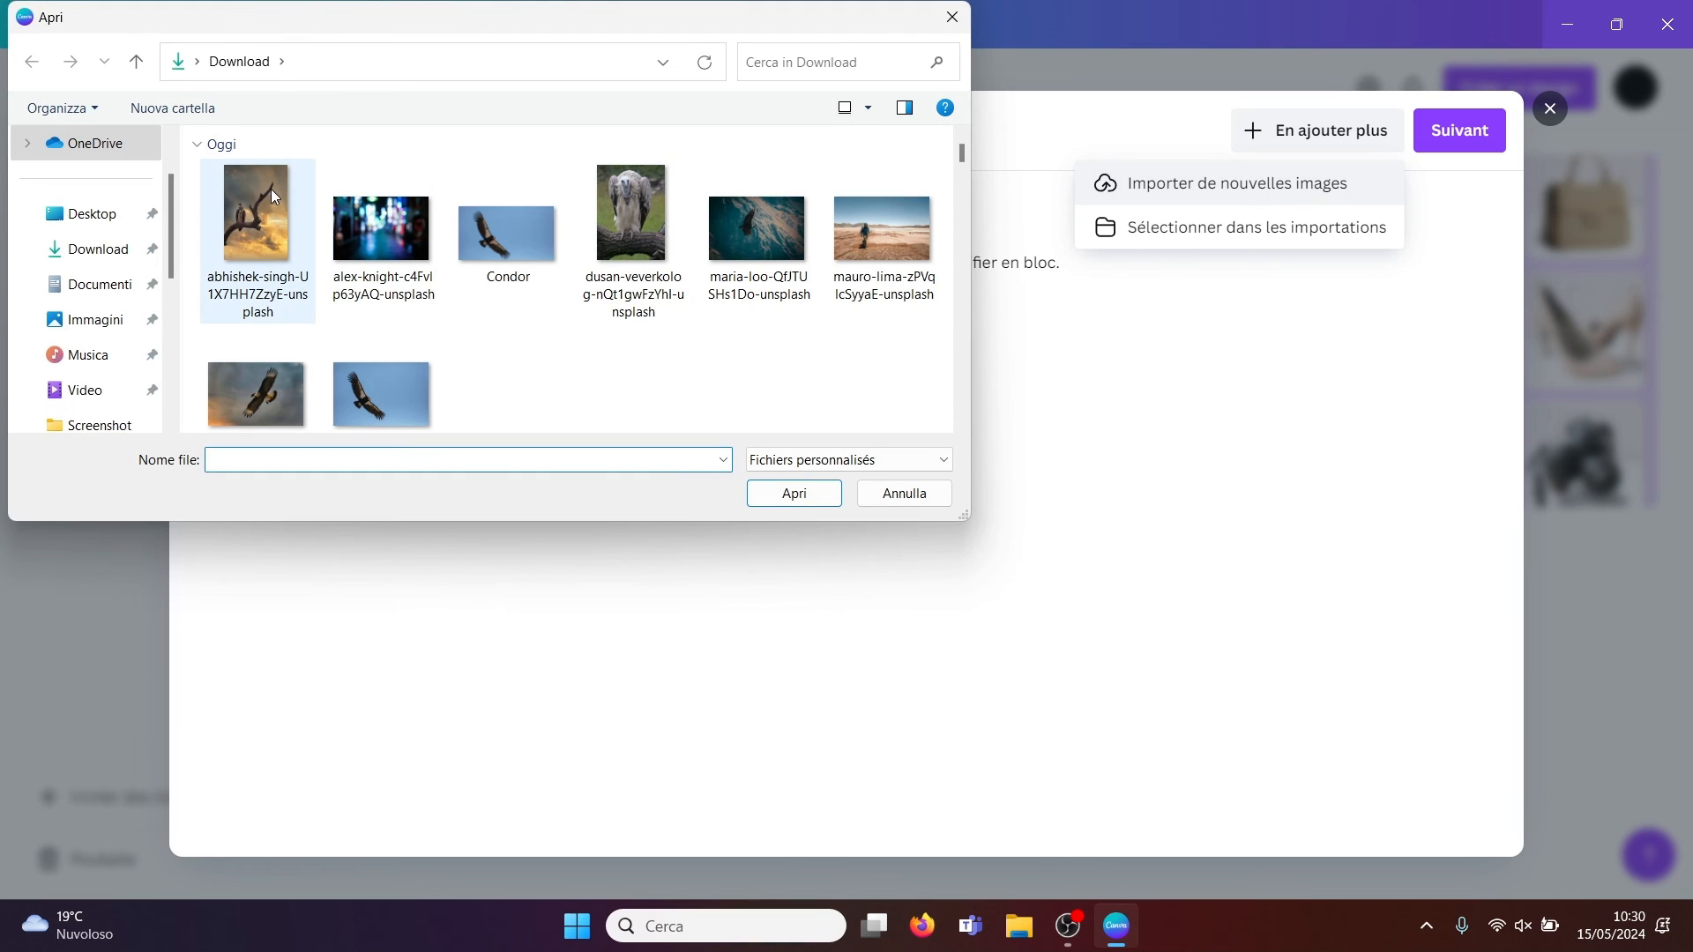
left_click(247, 226)
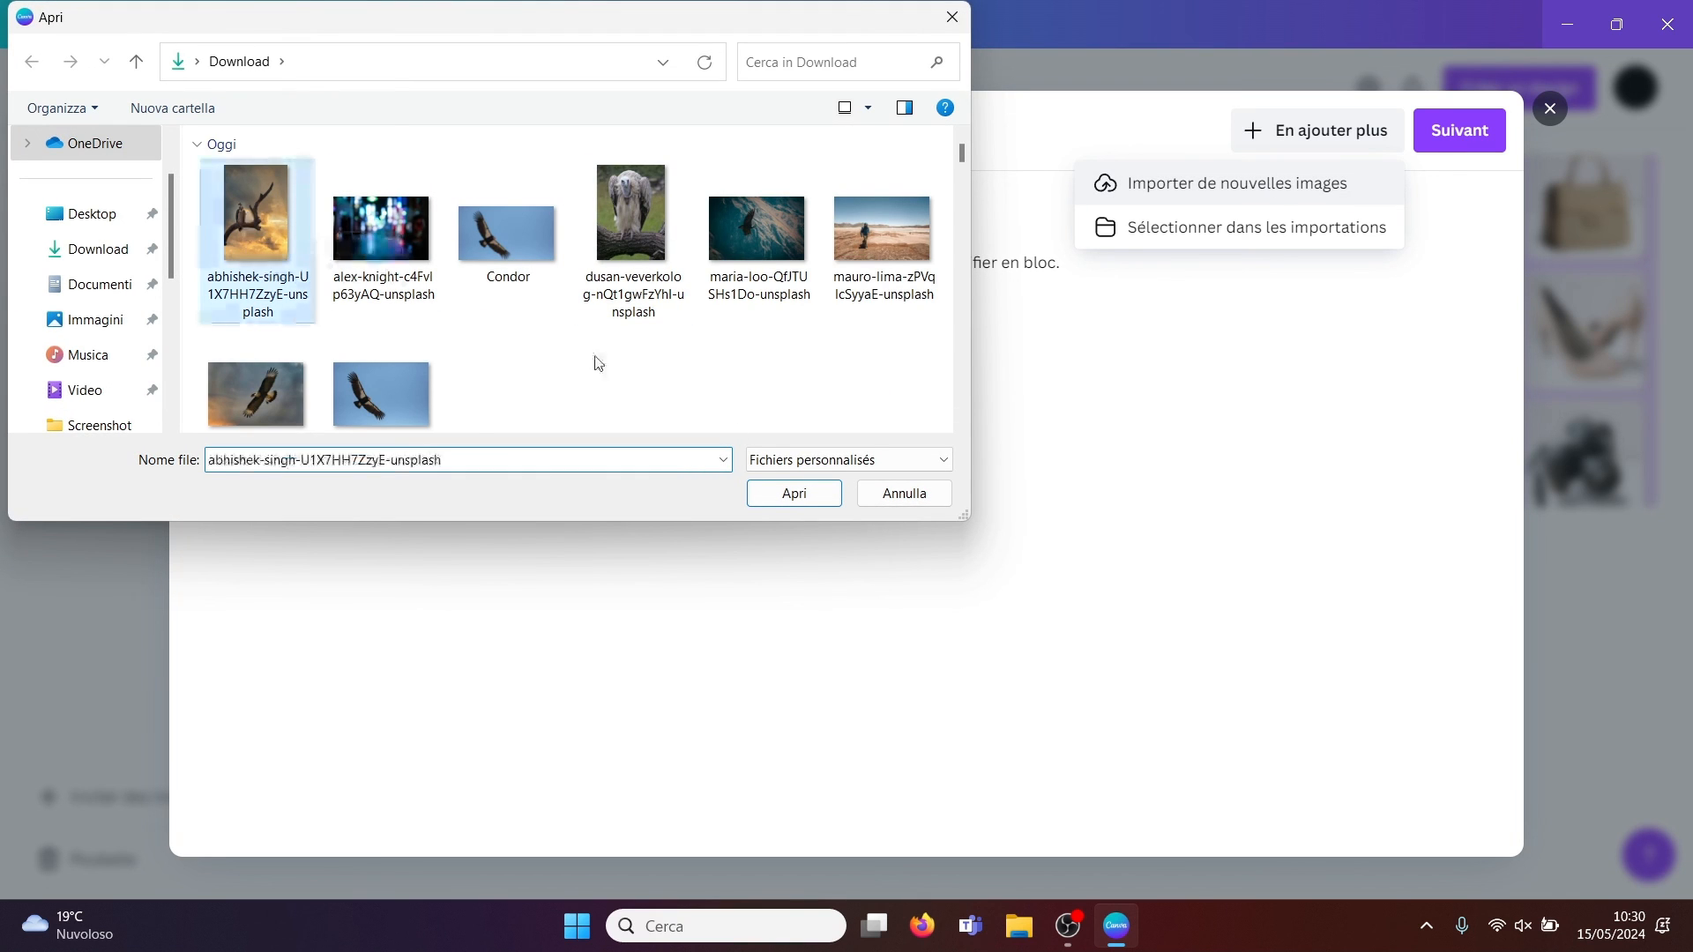
left_click(794, 499)
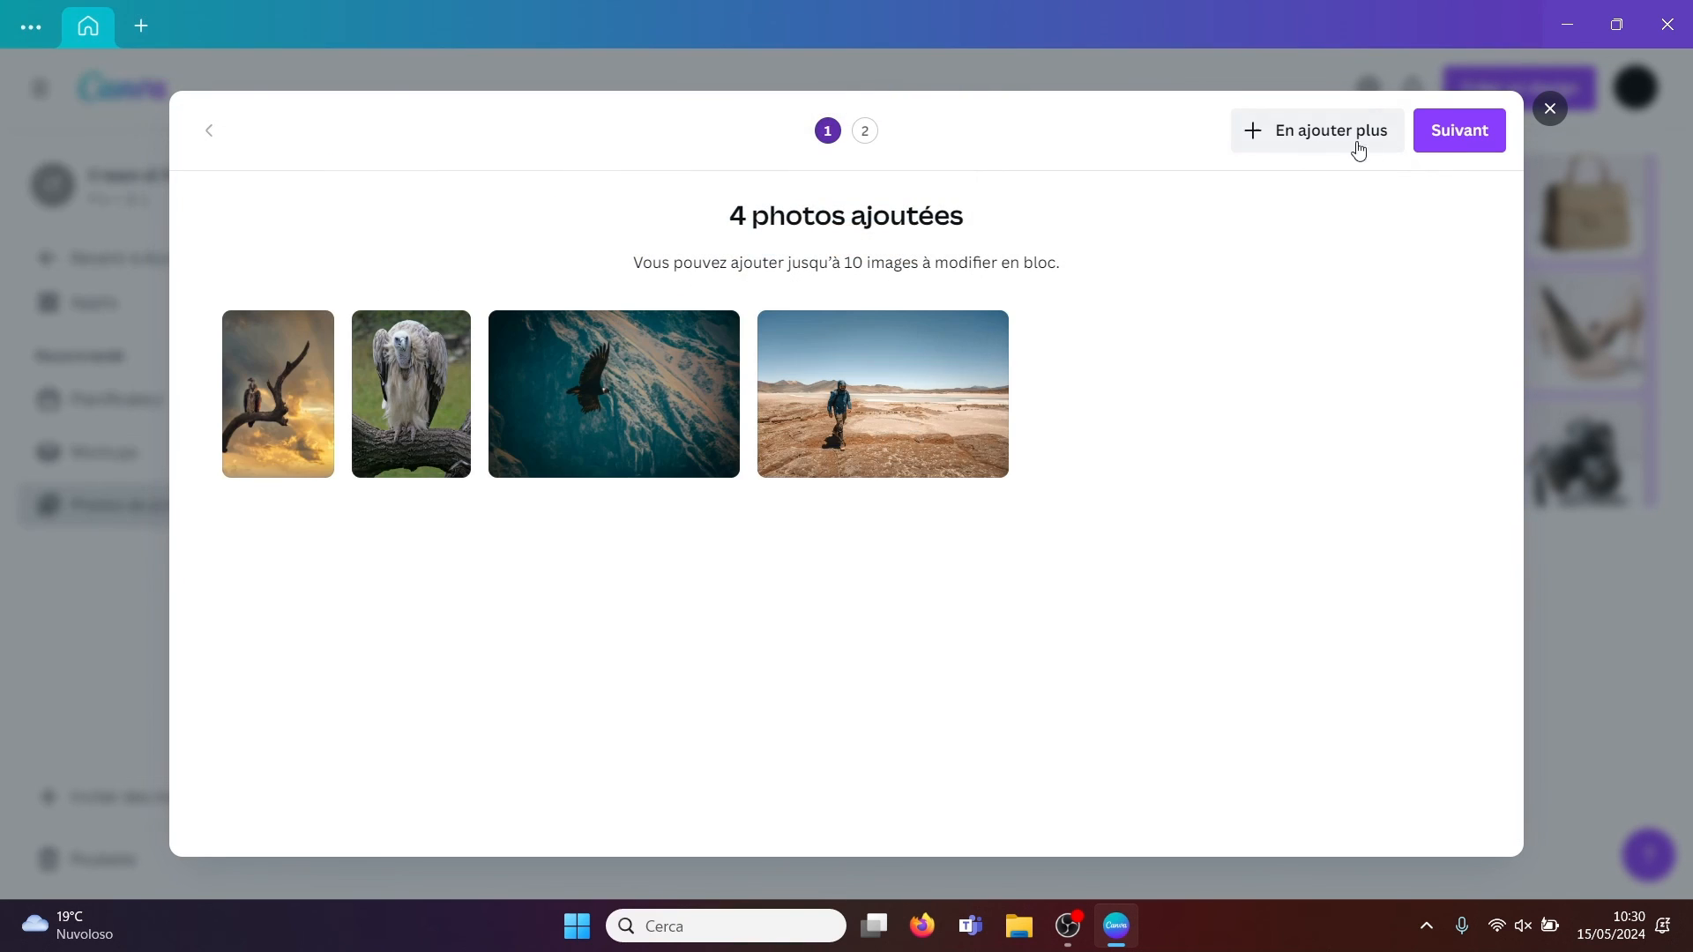
- Add two more photos from the Download folder to the batch: the bird soaring at dusk and the bird flying against a blue sky
left_click(1345, 139)
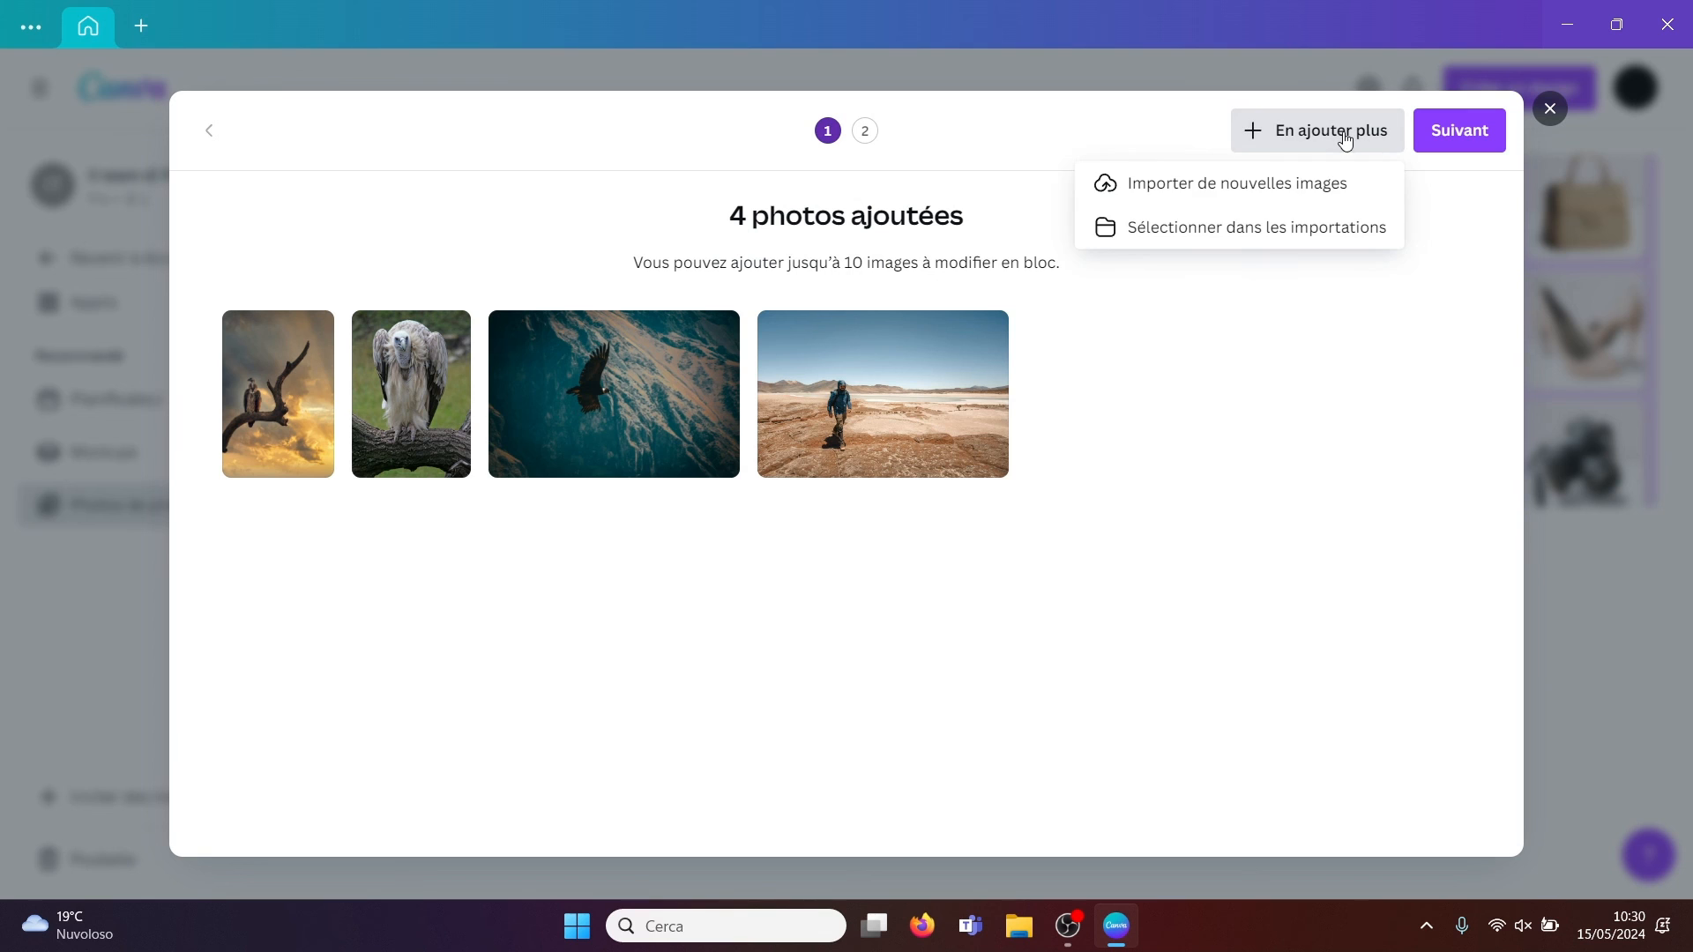
left_click(1270, 189)
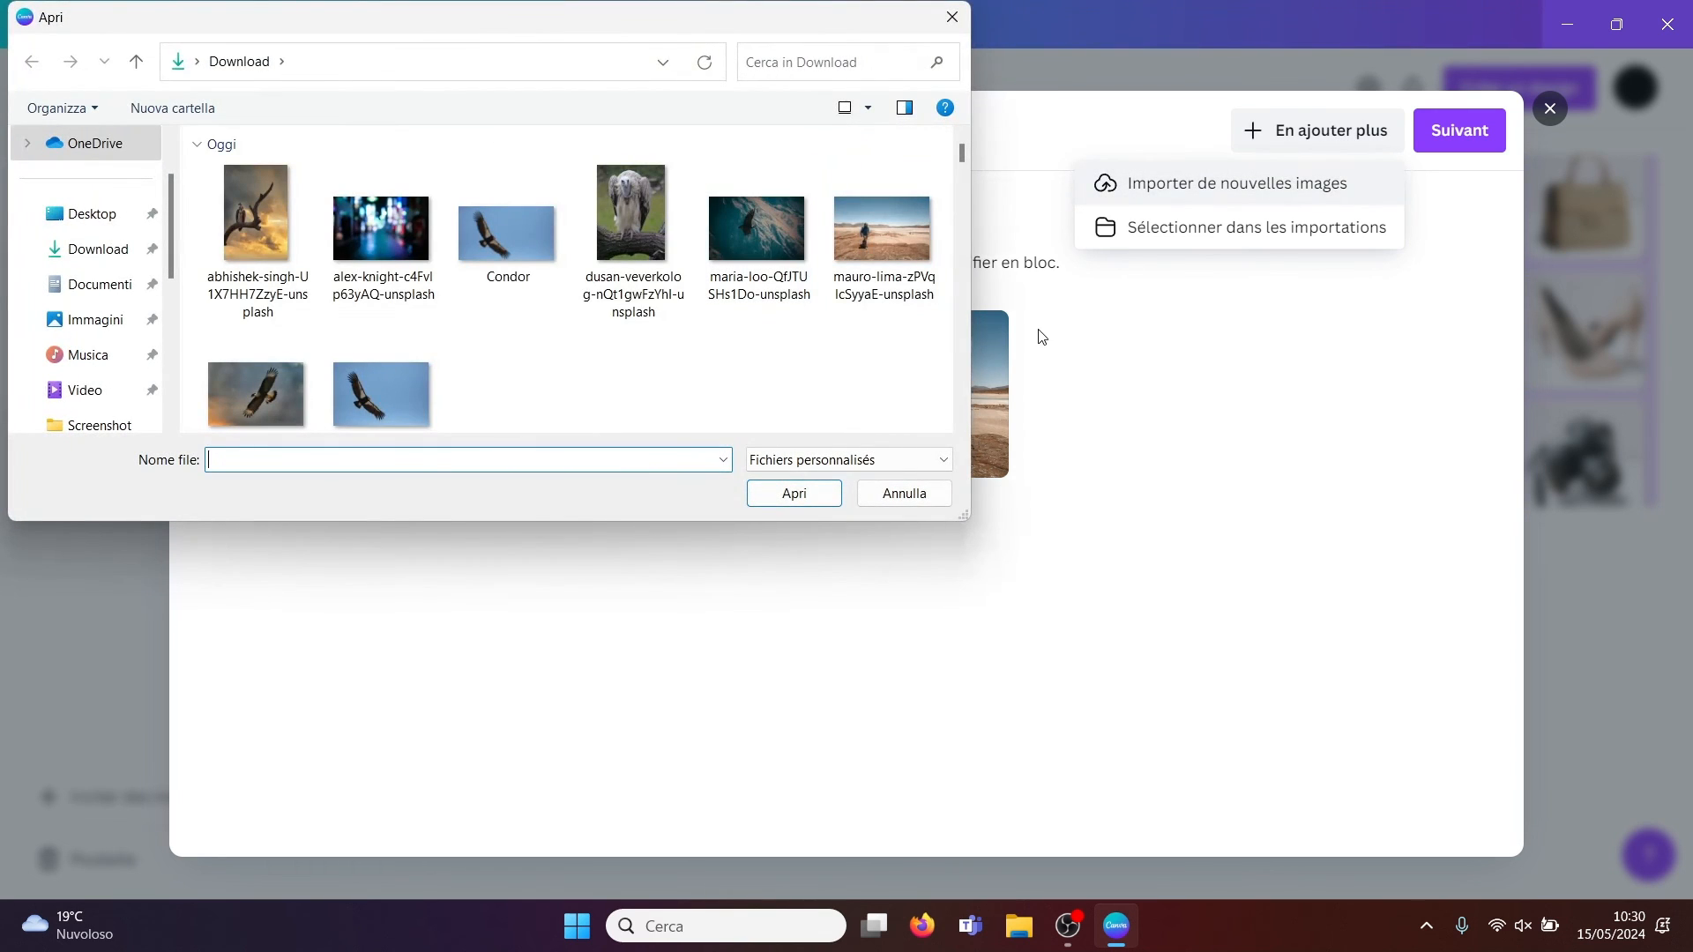
left_click(964, 423)
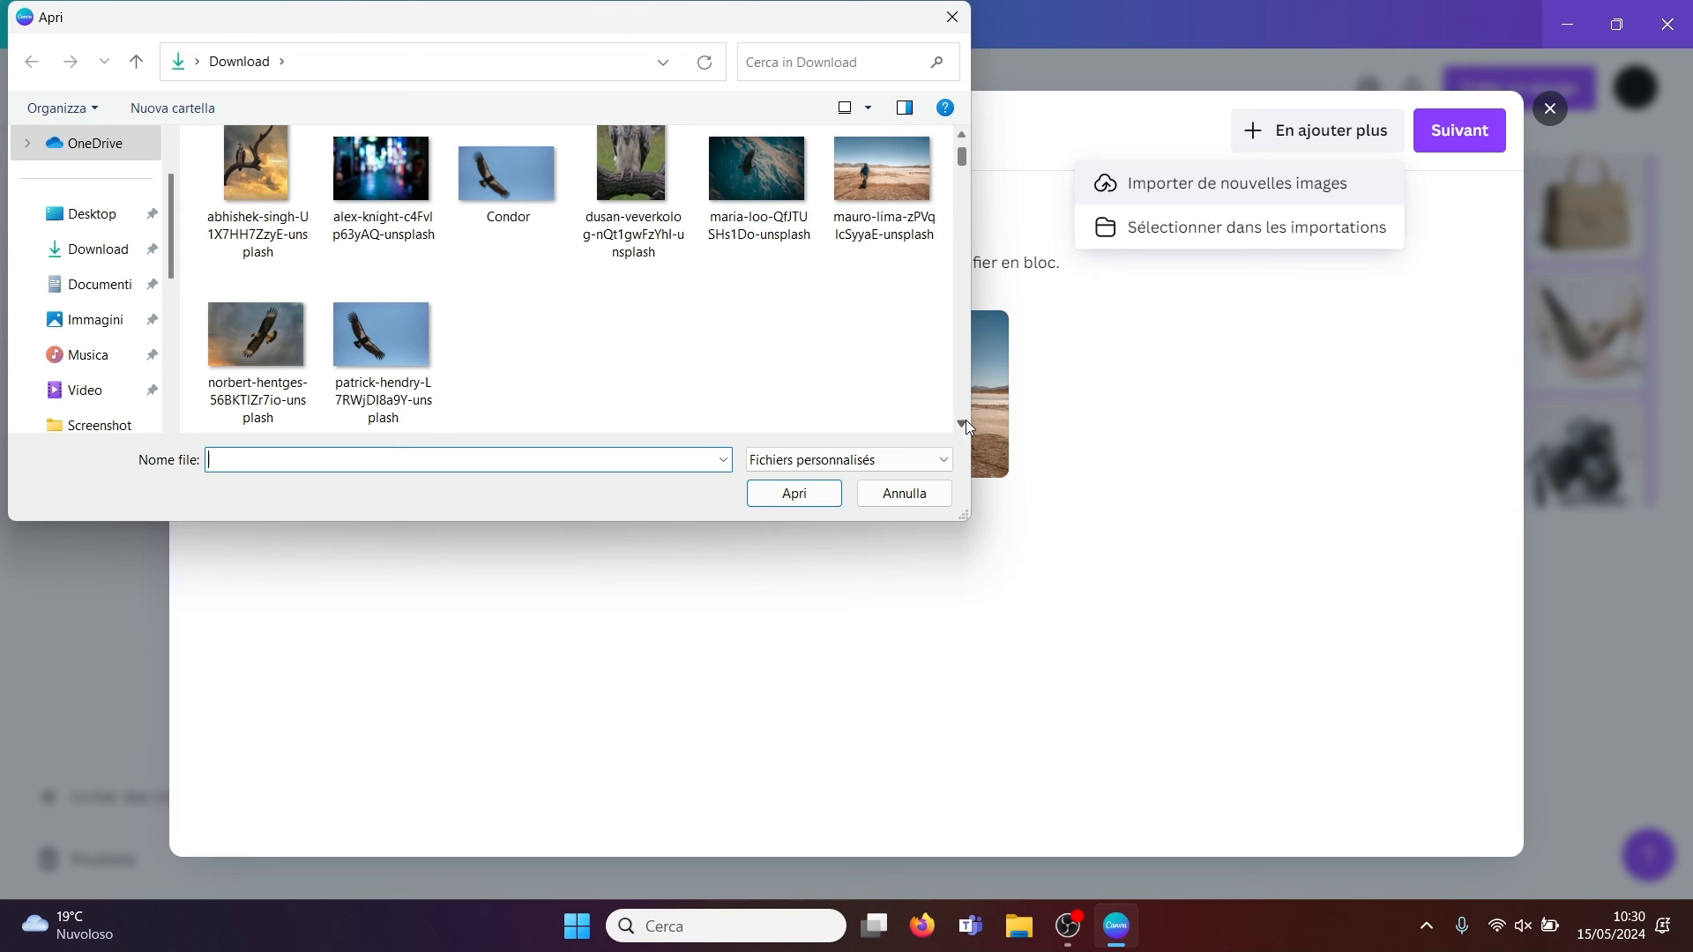
left_click_drag(478, 363, 293, 365)
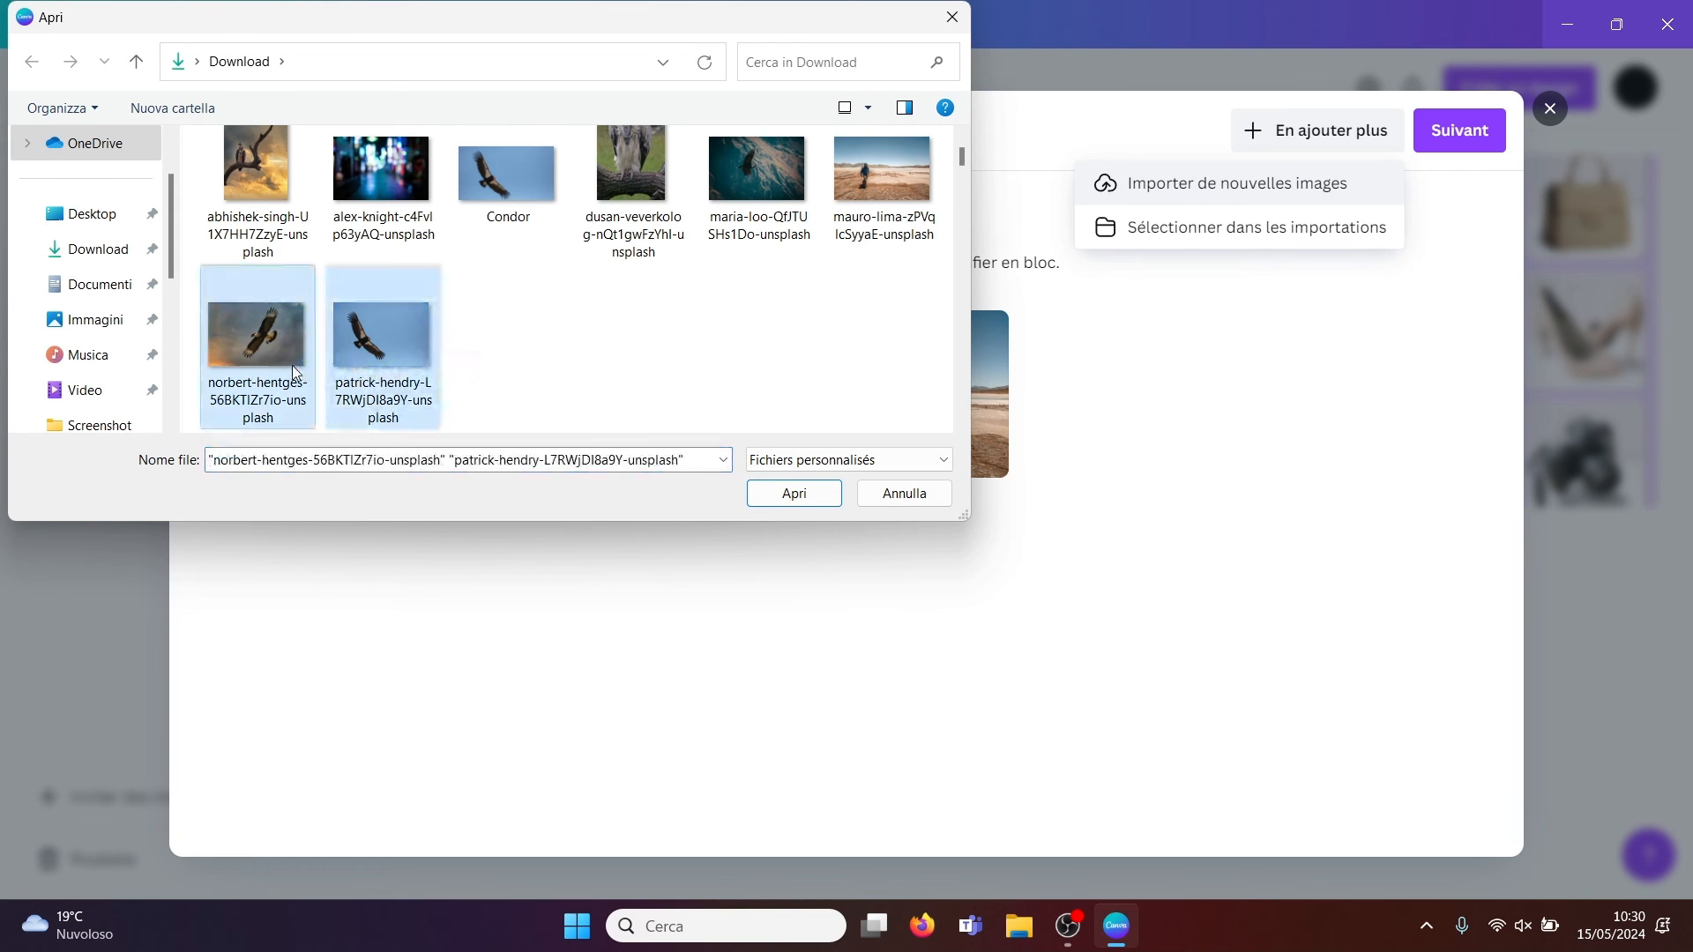
left_click(810, 497)
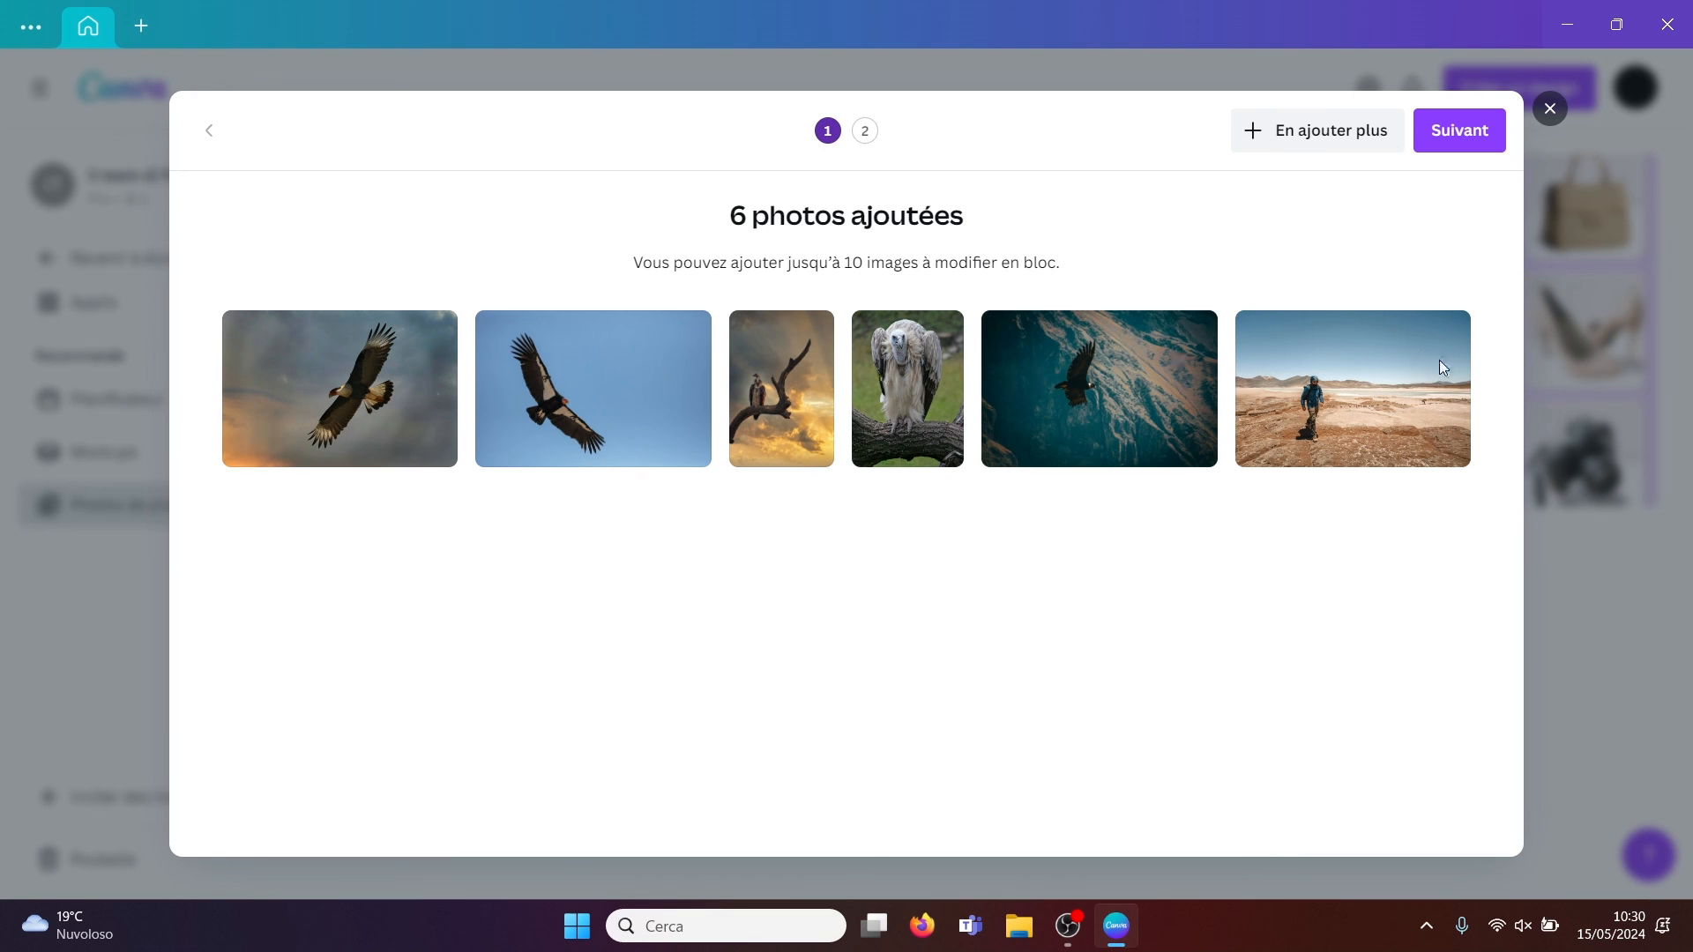
- Proceed to the style selection for the batch and review the available E-commerce and Automobile styles
left_click(1450, 130)
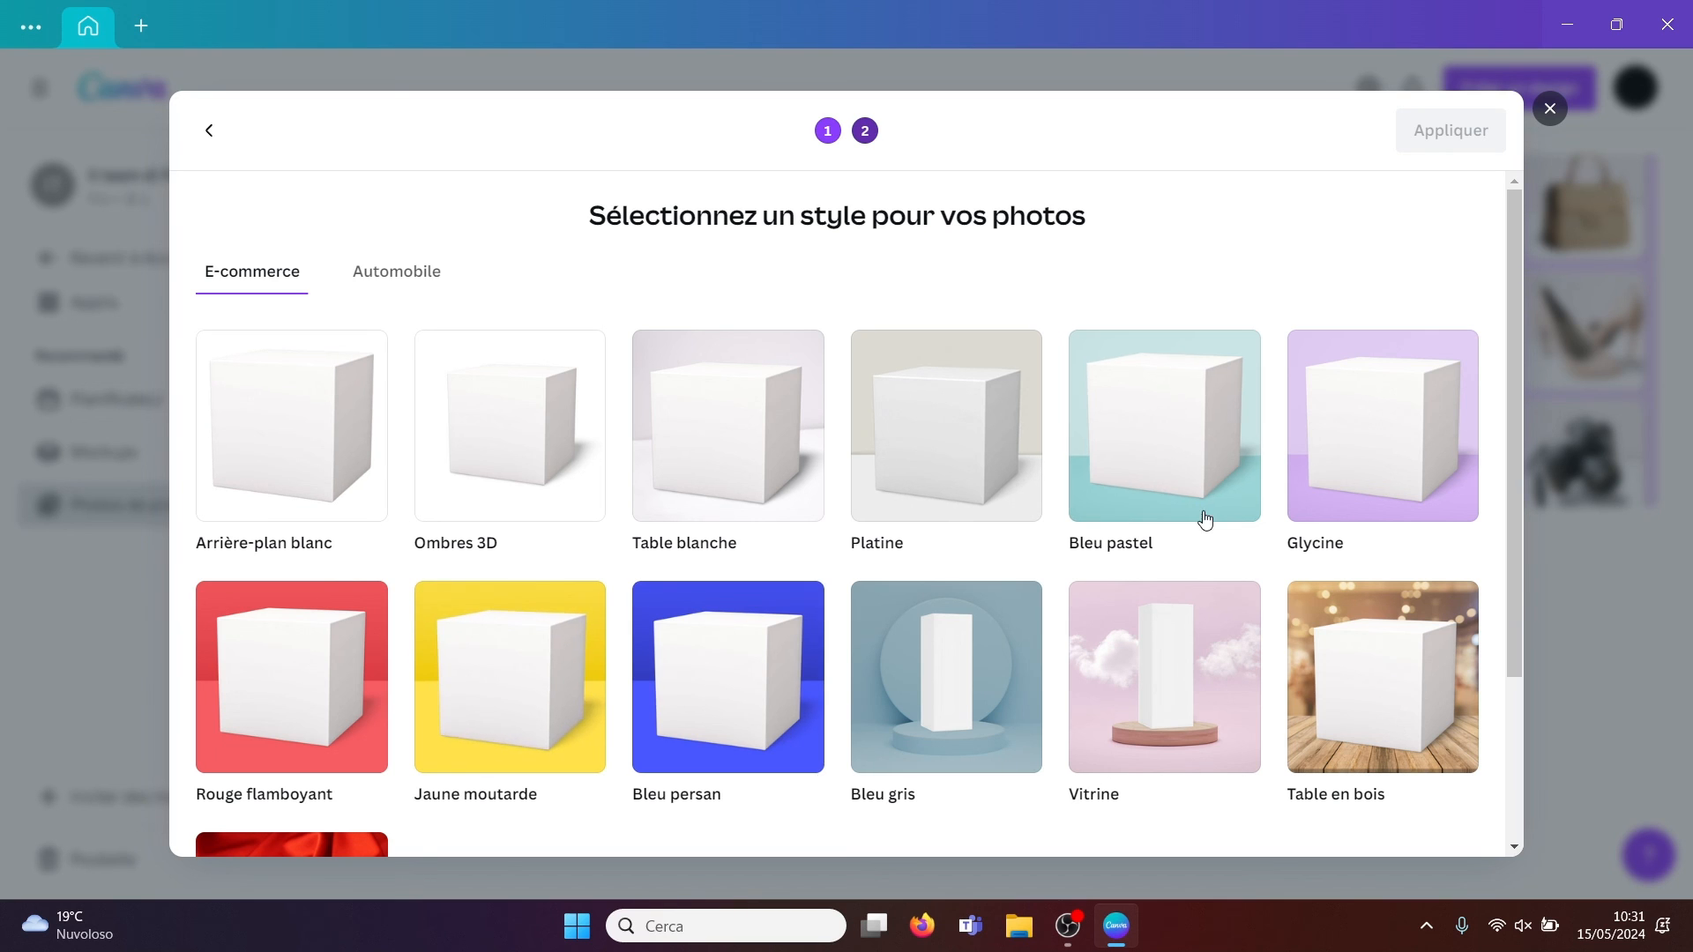
left_click_drag(1513, 404, 1496, 567)
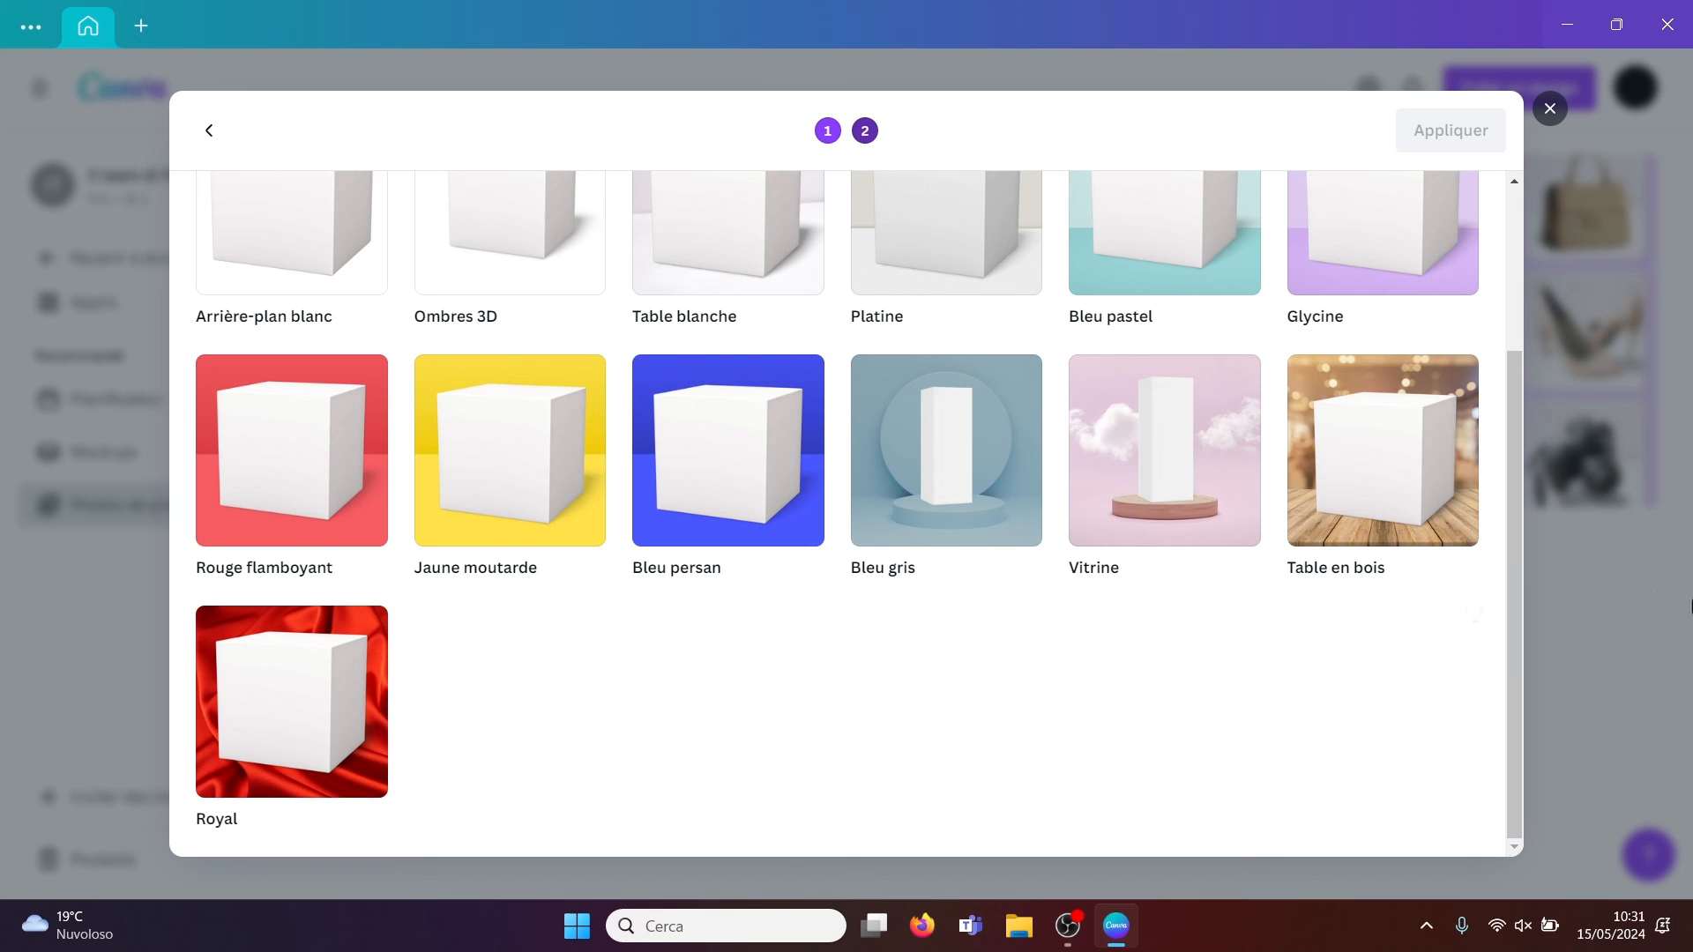
left_click_drag(1509, 616, 1492, 347)
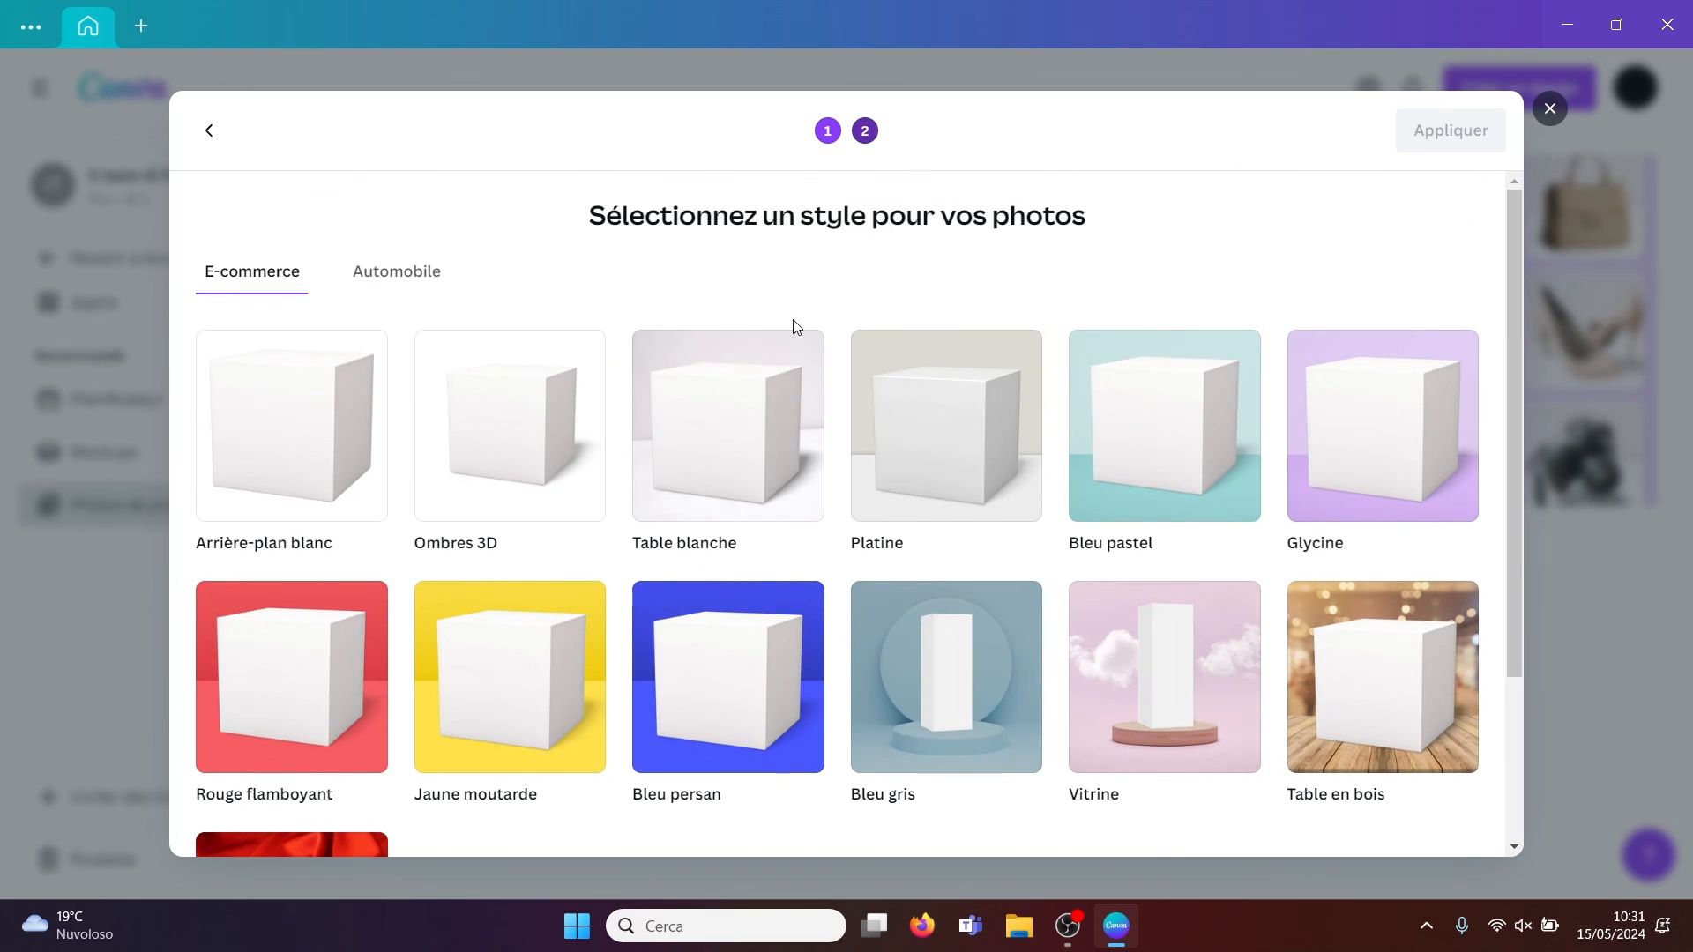
left_click(395, 277)
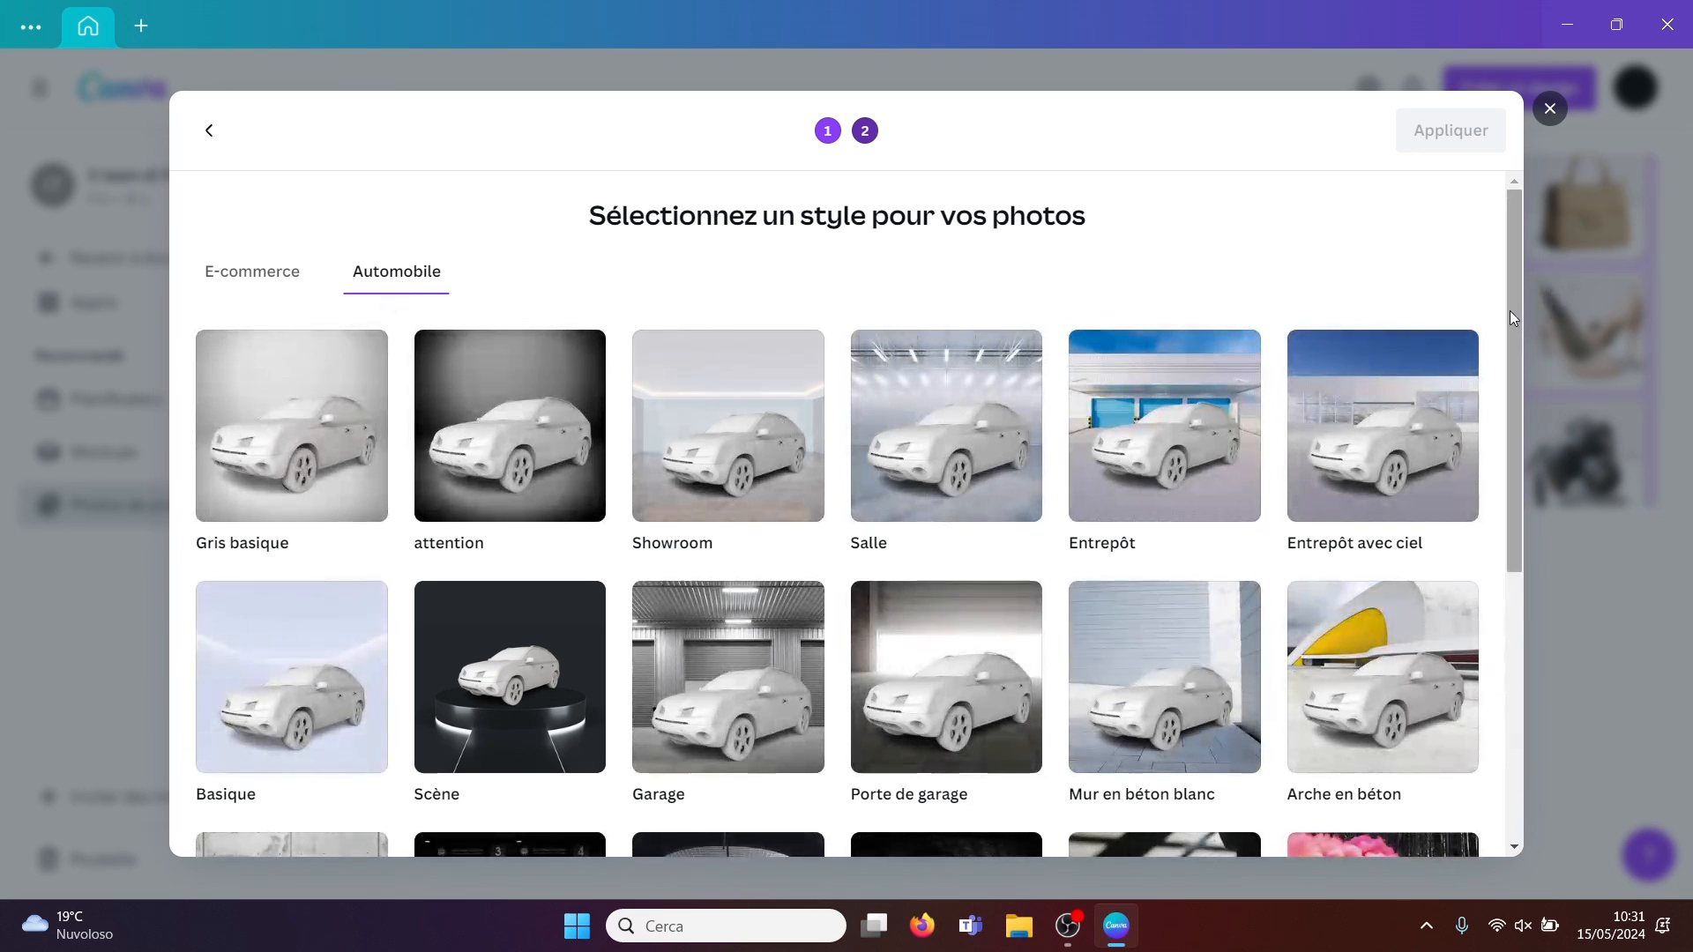
left_click_drag(1509, 331, 1507, 585)
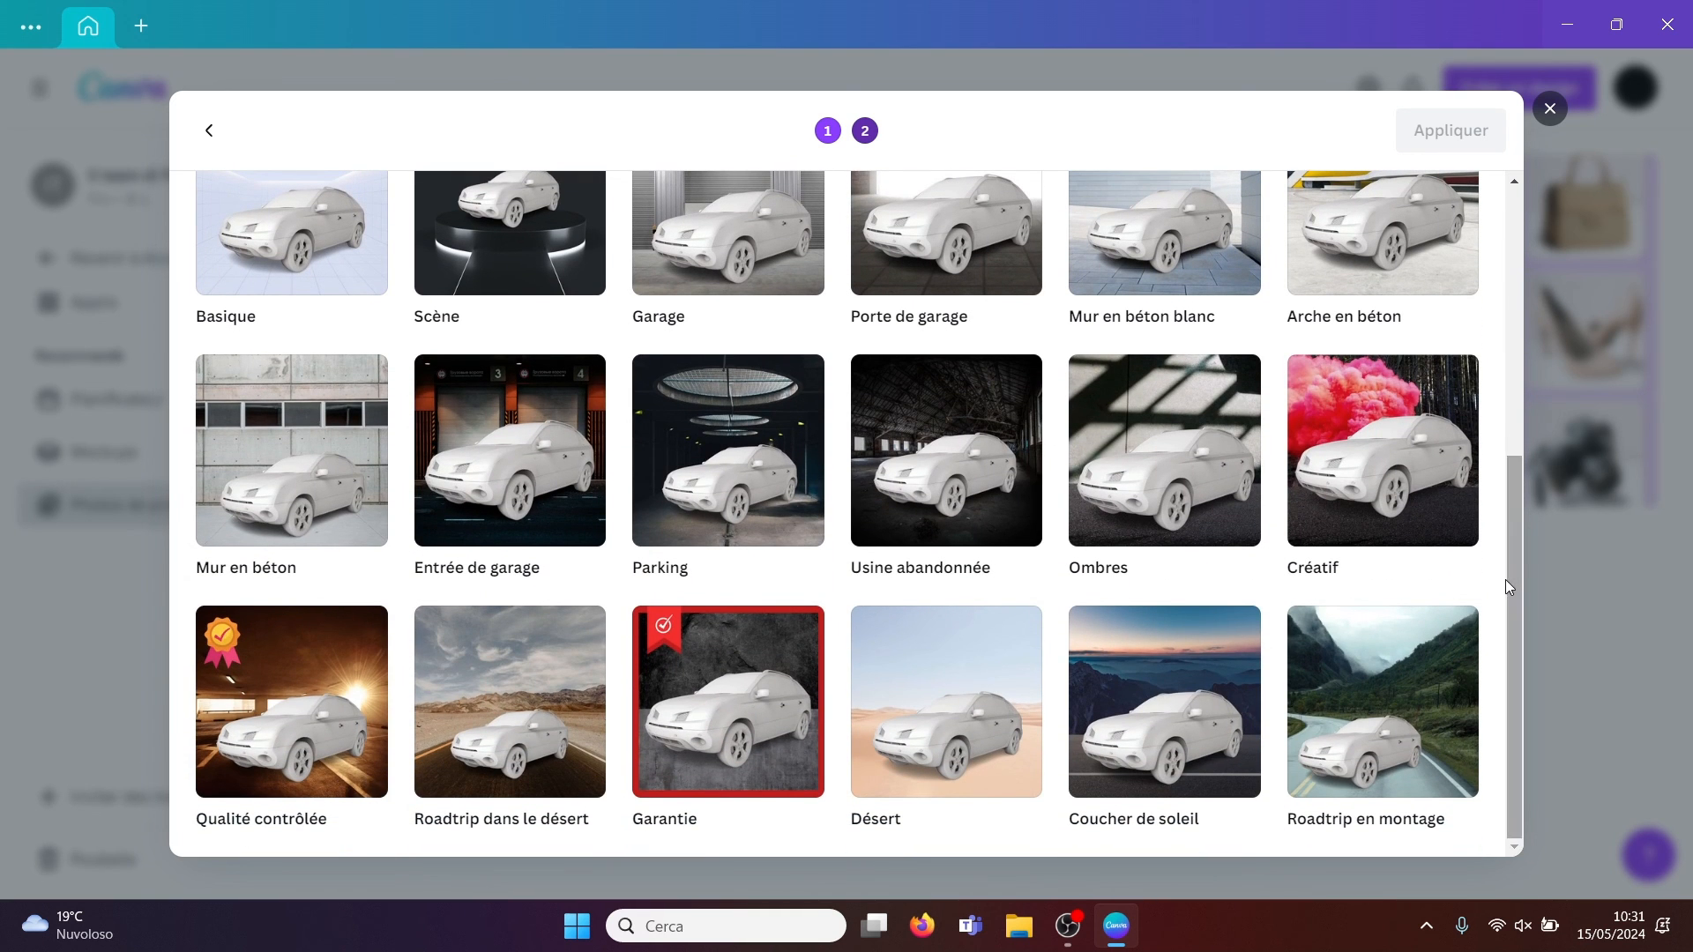
left_click_drag(1507, 586, 1515, 251)
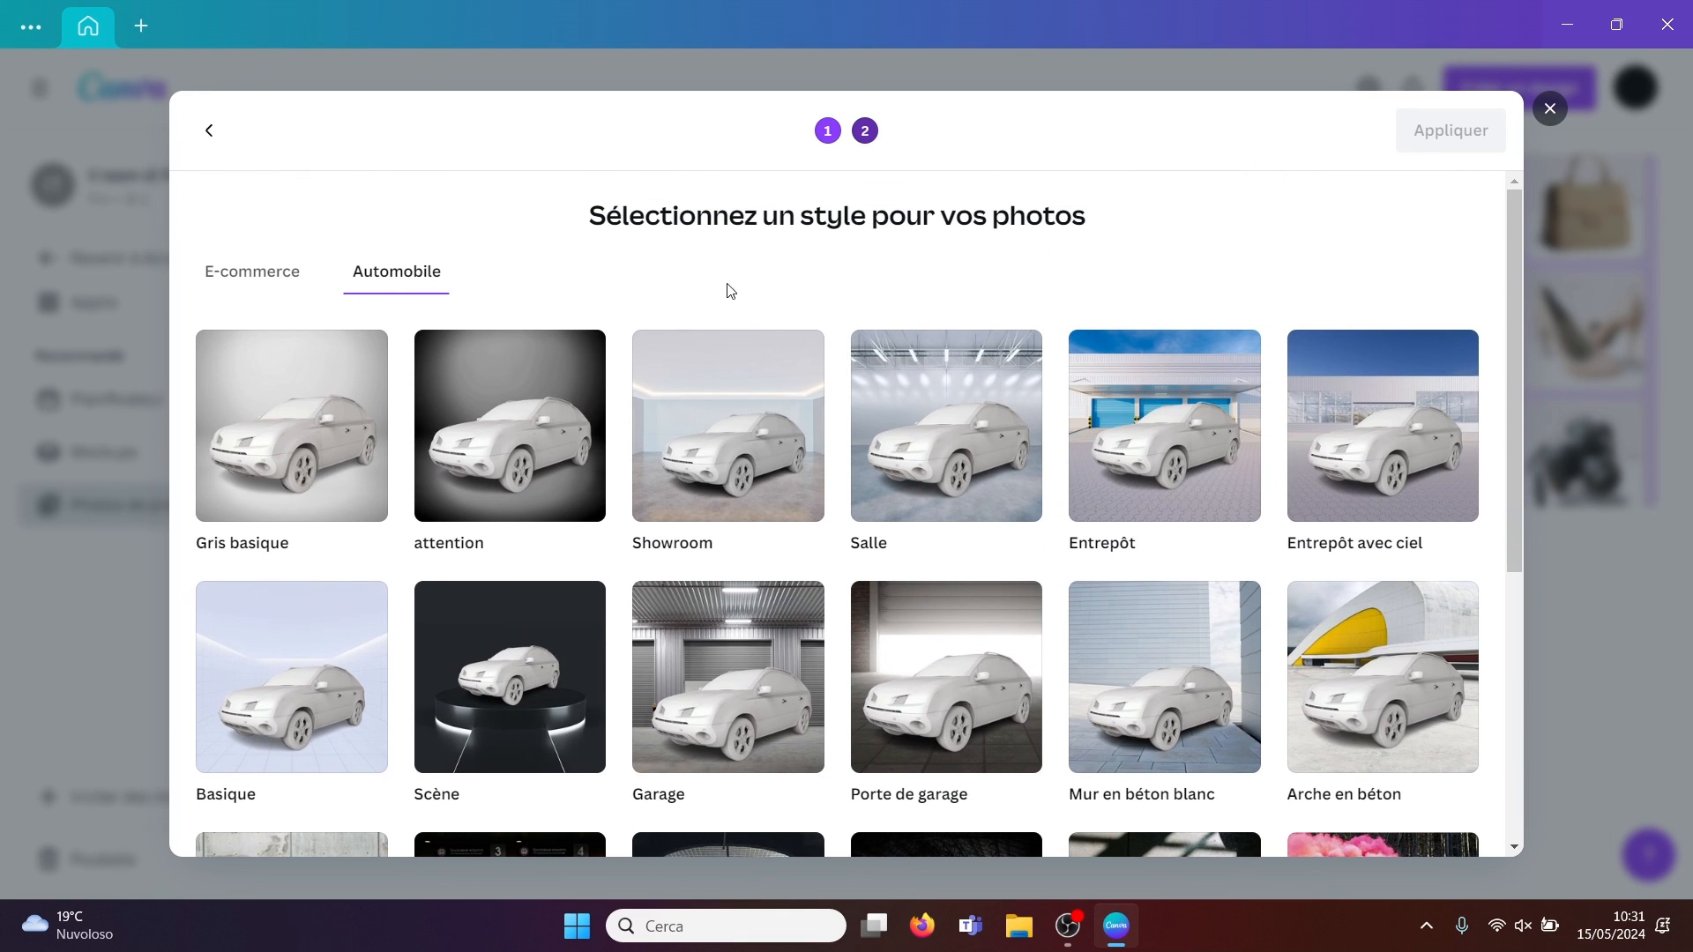
- Apply the E-commerce style Ombres 3D to the batch and open the resulting photo set
left_click(253, 278)
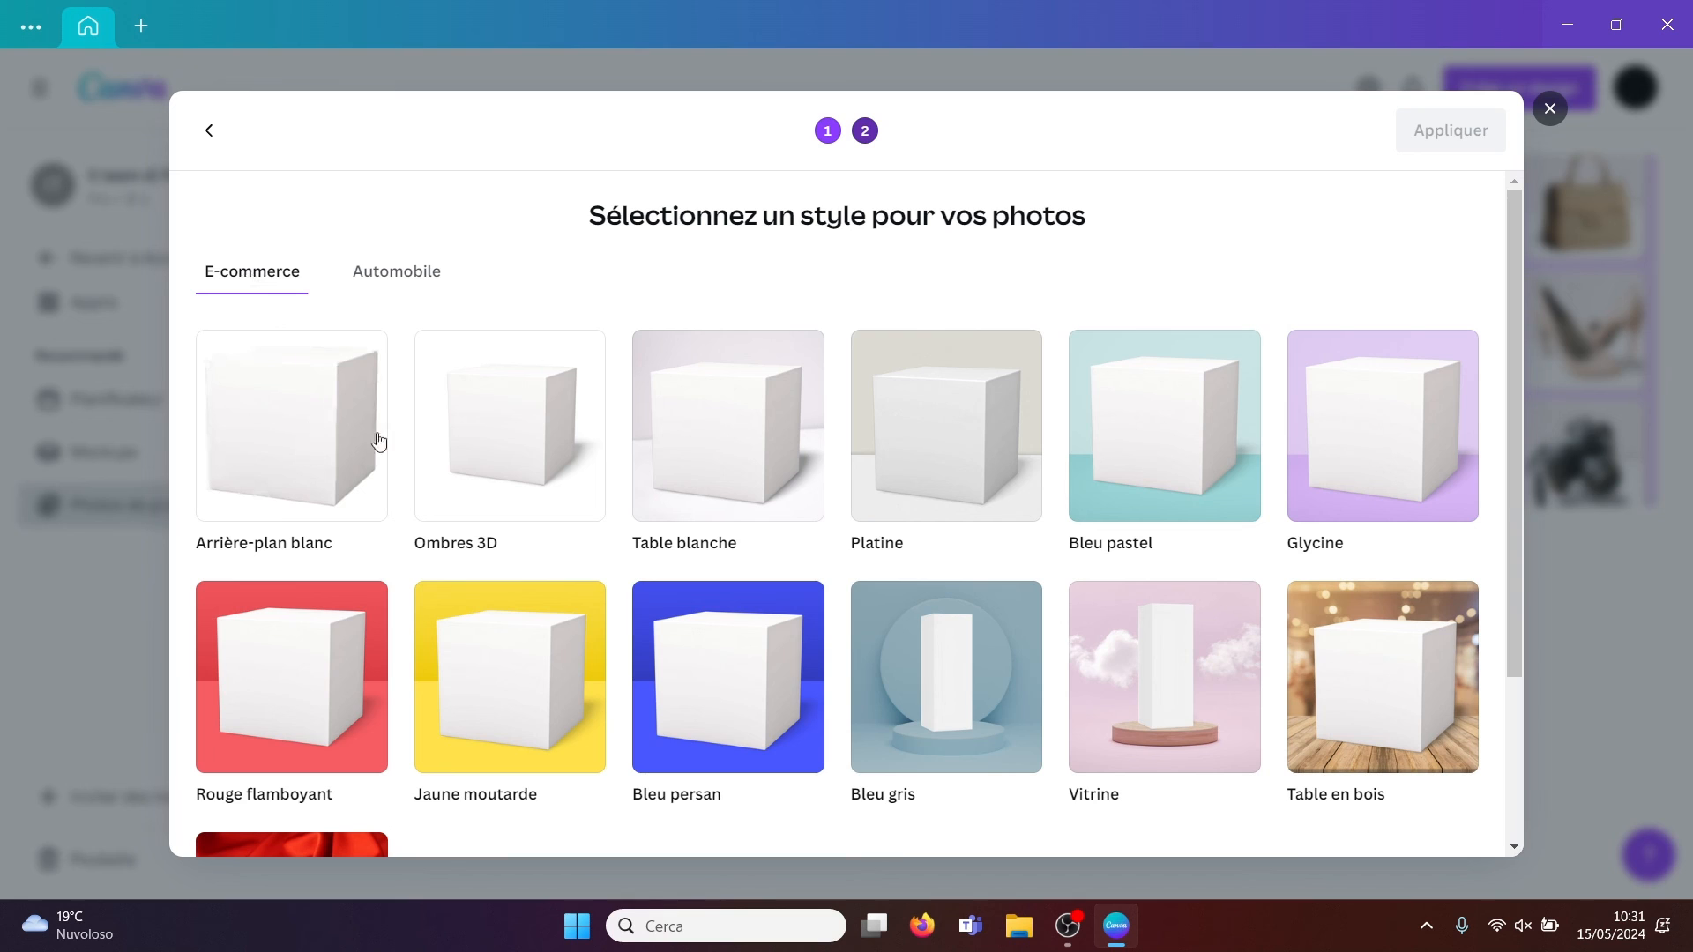
left_click(487, 433)
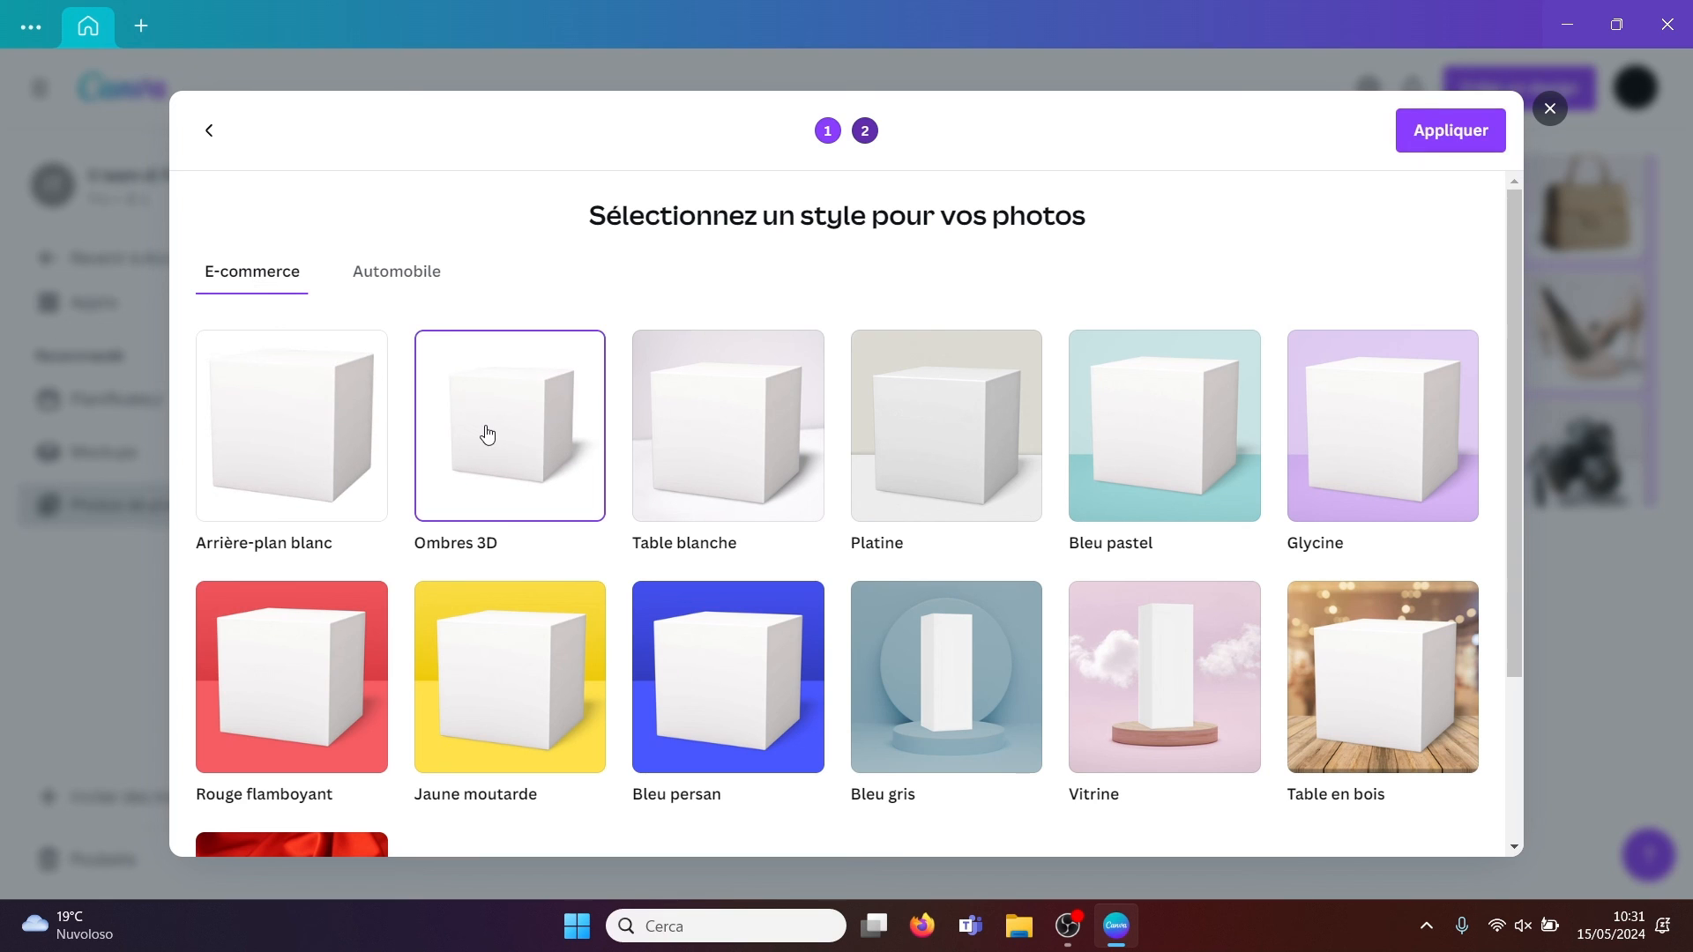
left_click(1422, 148)
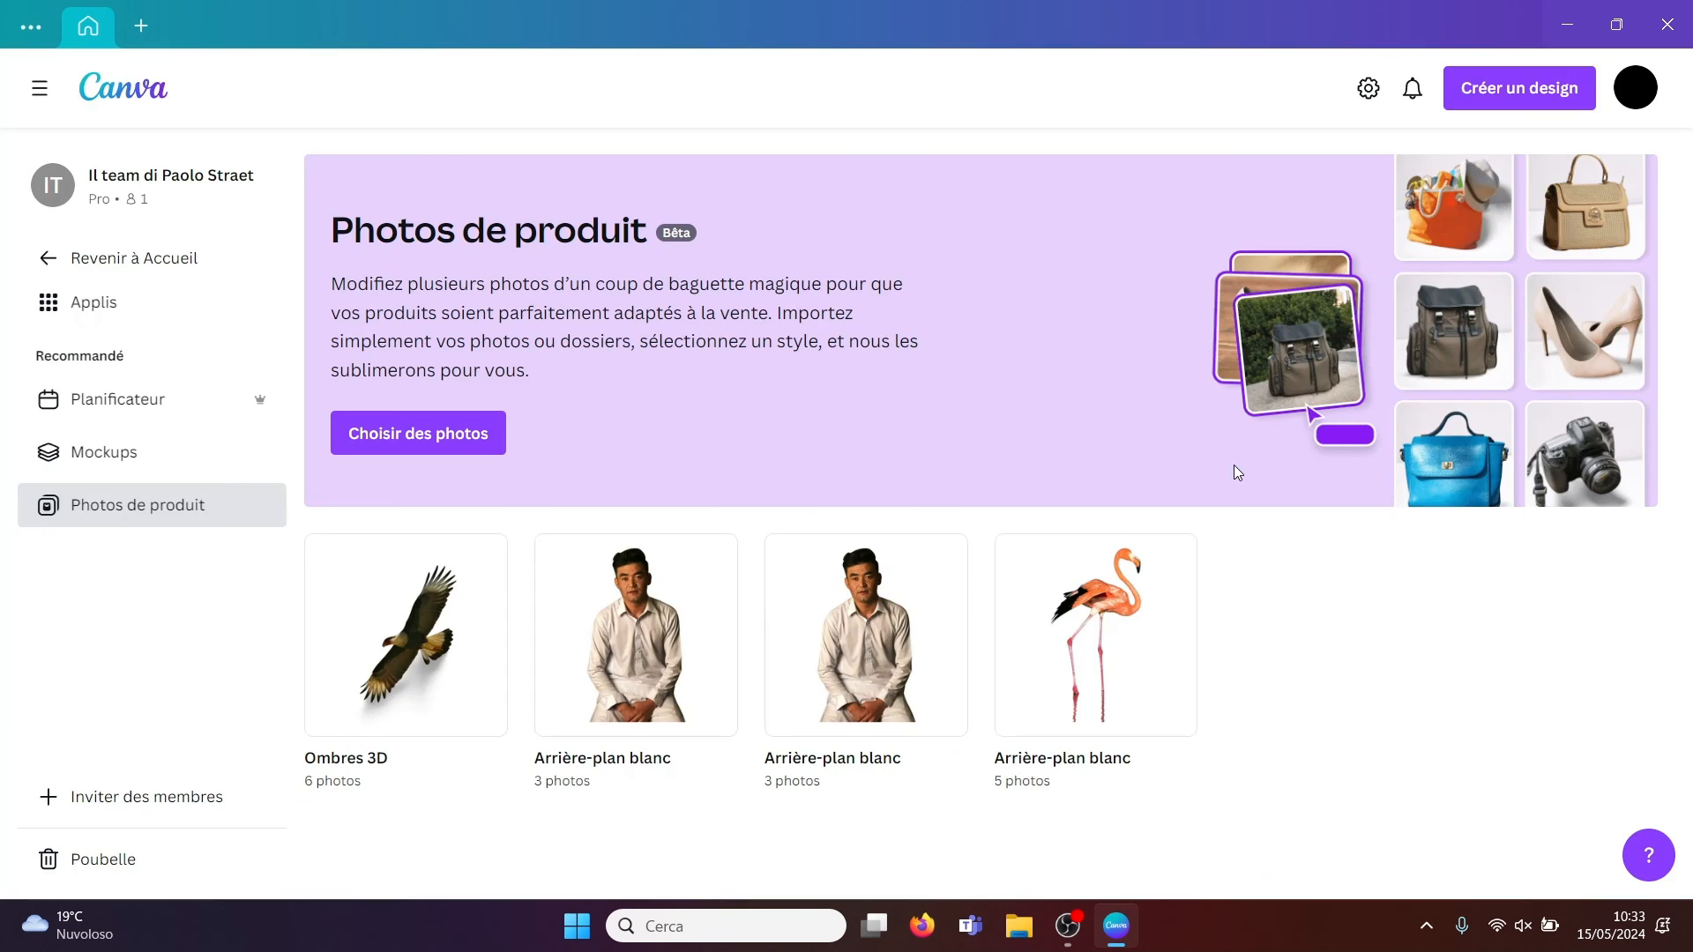
left_click(402, 652)
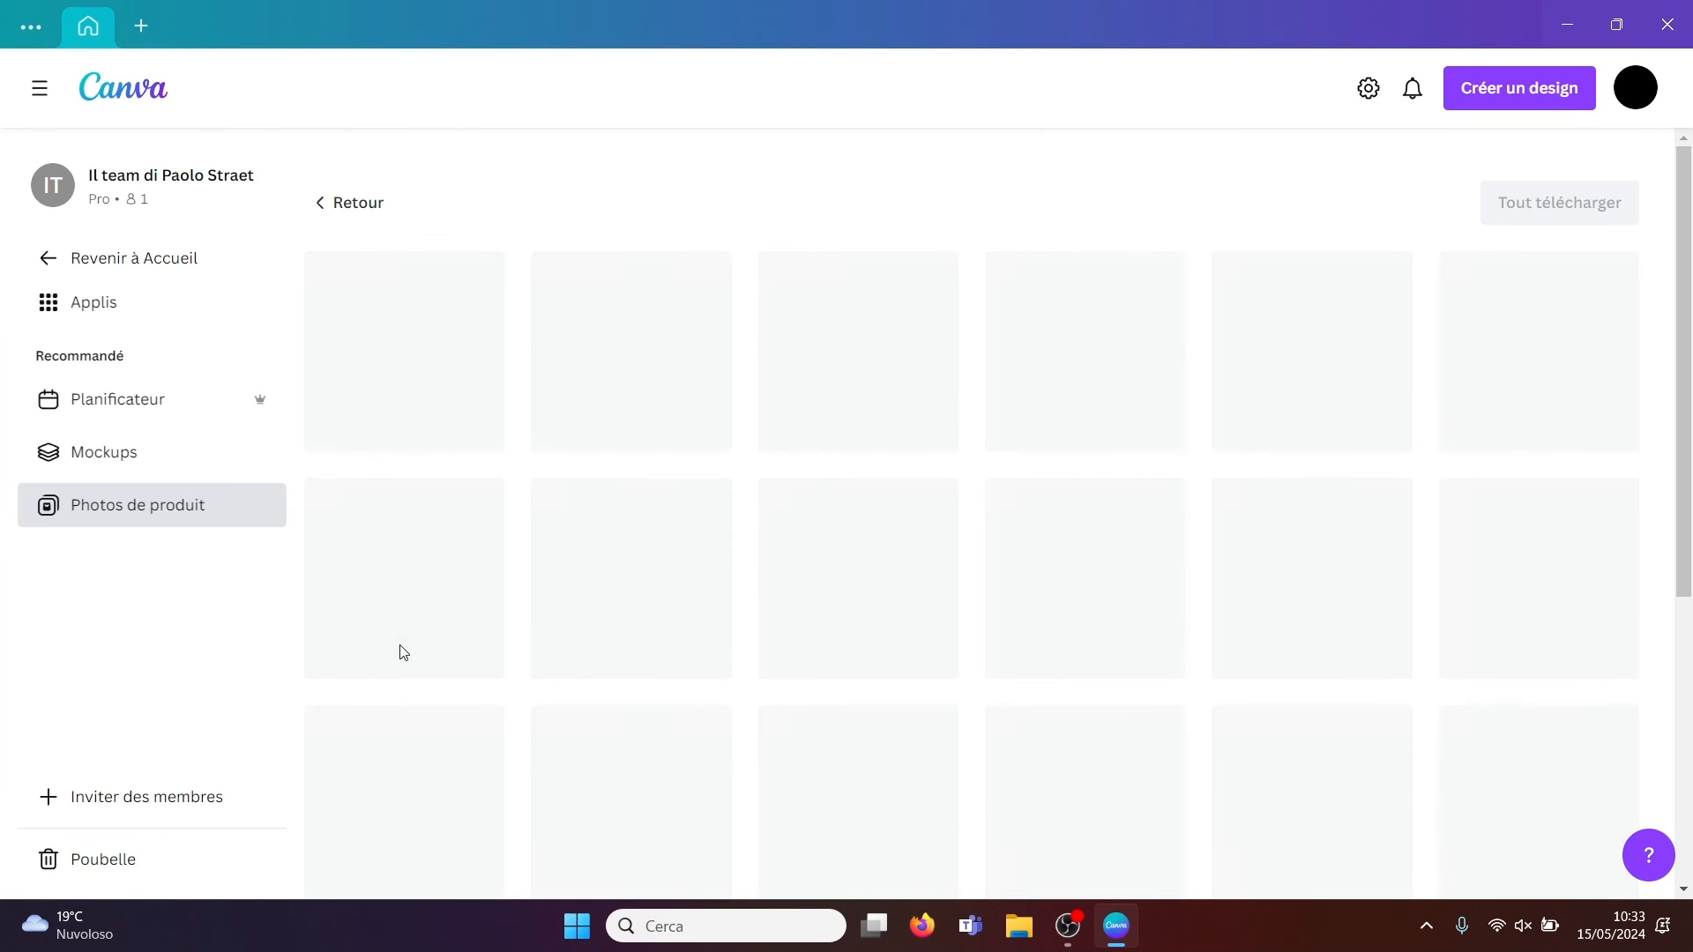